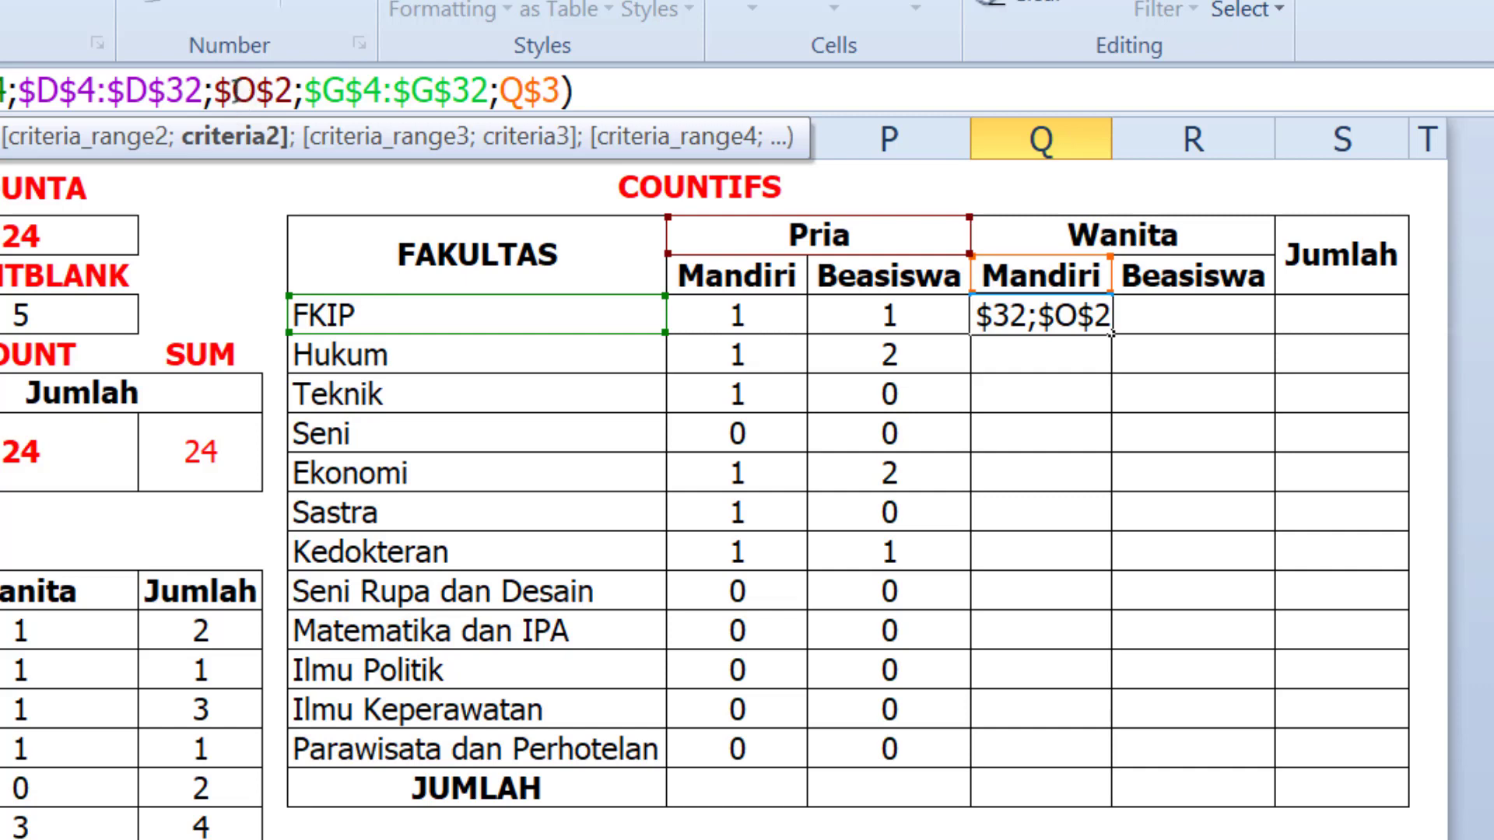
- Change the gender criterion in the FKIP Wanita Mandiri COUNTIFS formula to $Q$2 and fill it down to Parawisata dan Perhotelan
{"action": "type", "text": "Q"}
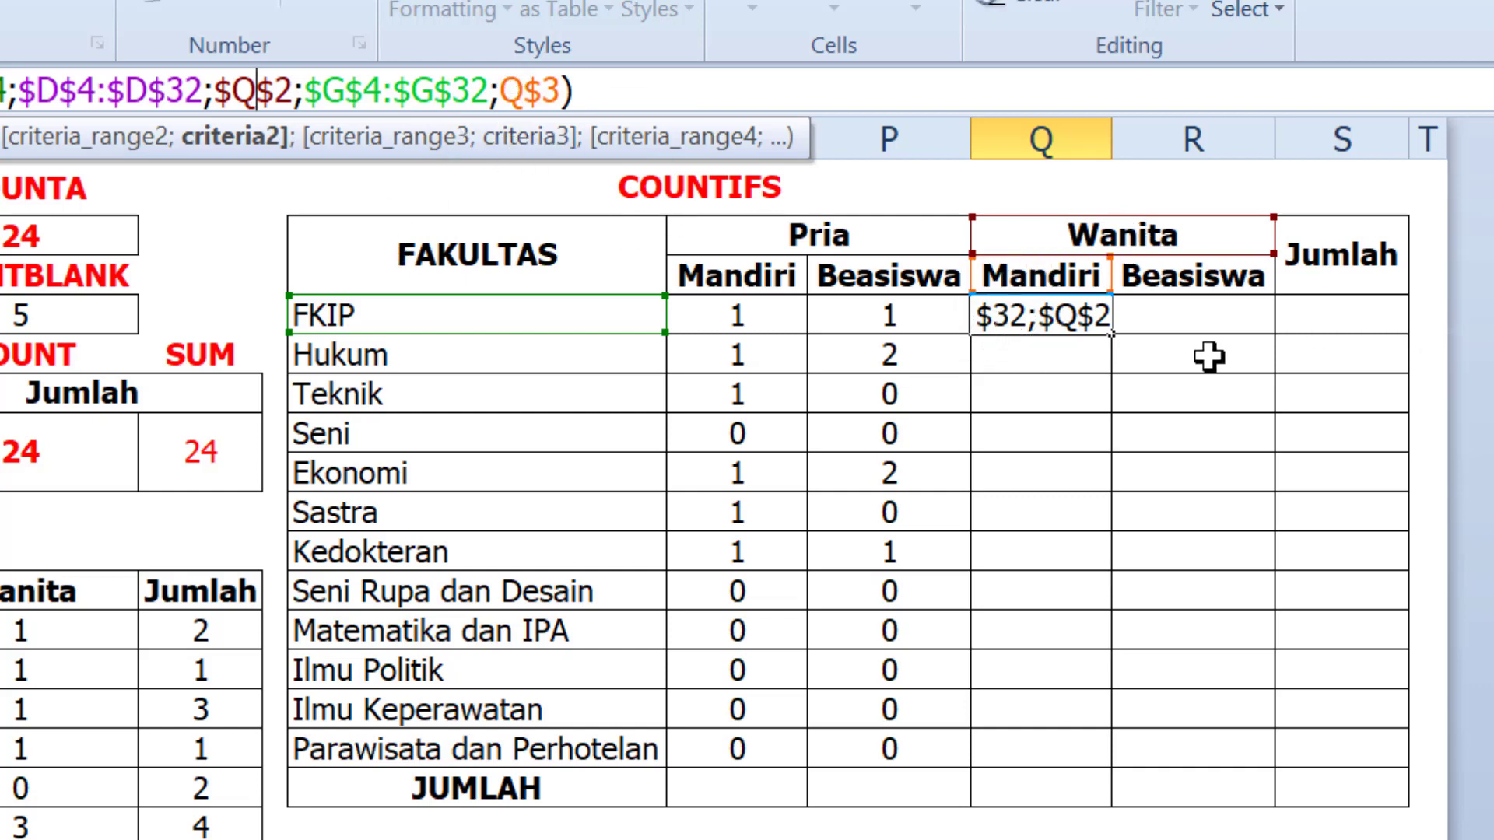
{"action": "key", "text": "Return"}
{"action": "key", "text": "Up"}
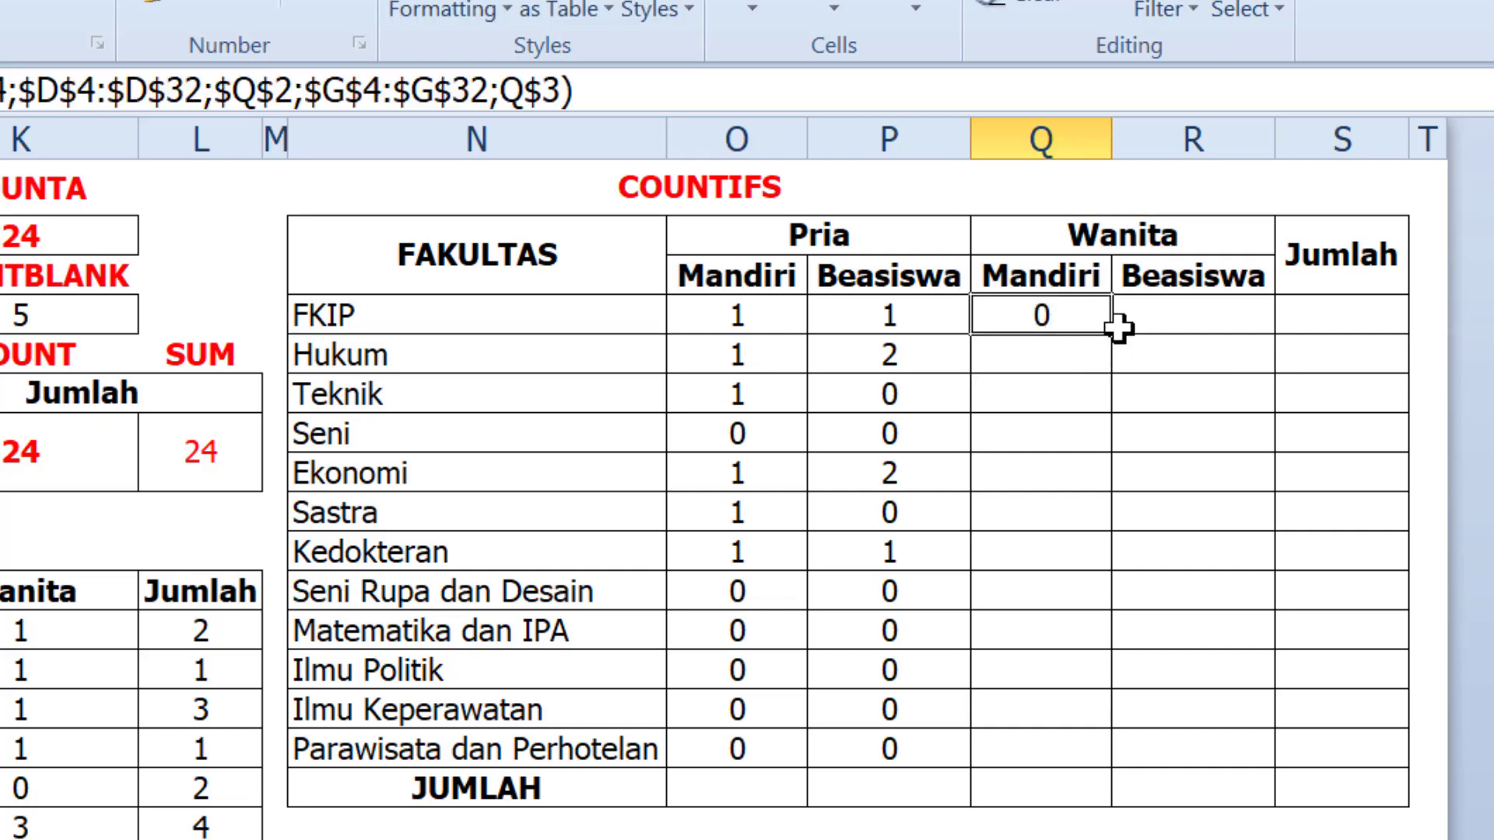
{"action": "left_click_drag", "start_coordinate": [1117, 333], "coordinate": [1110, 775]}
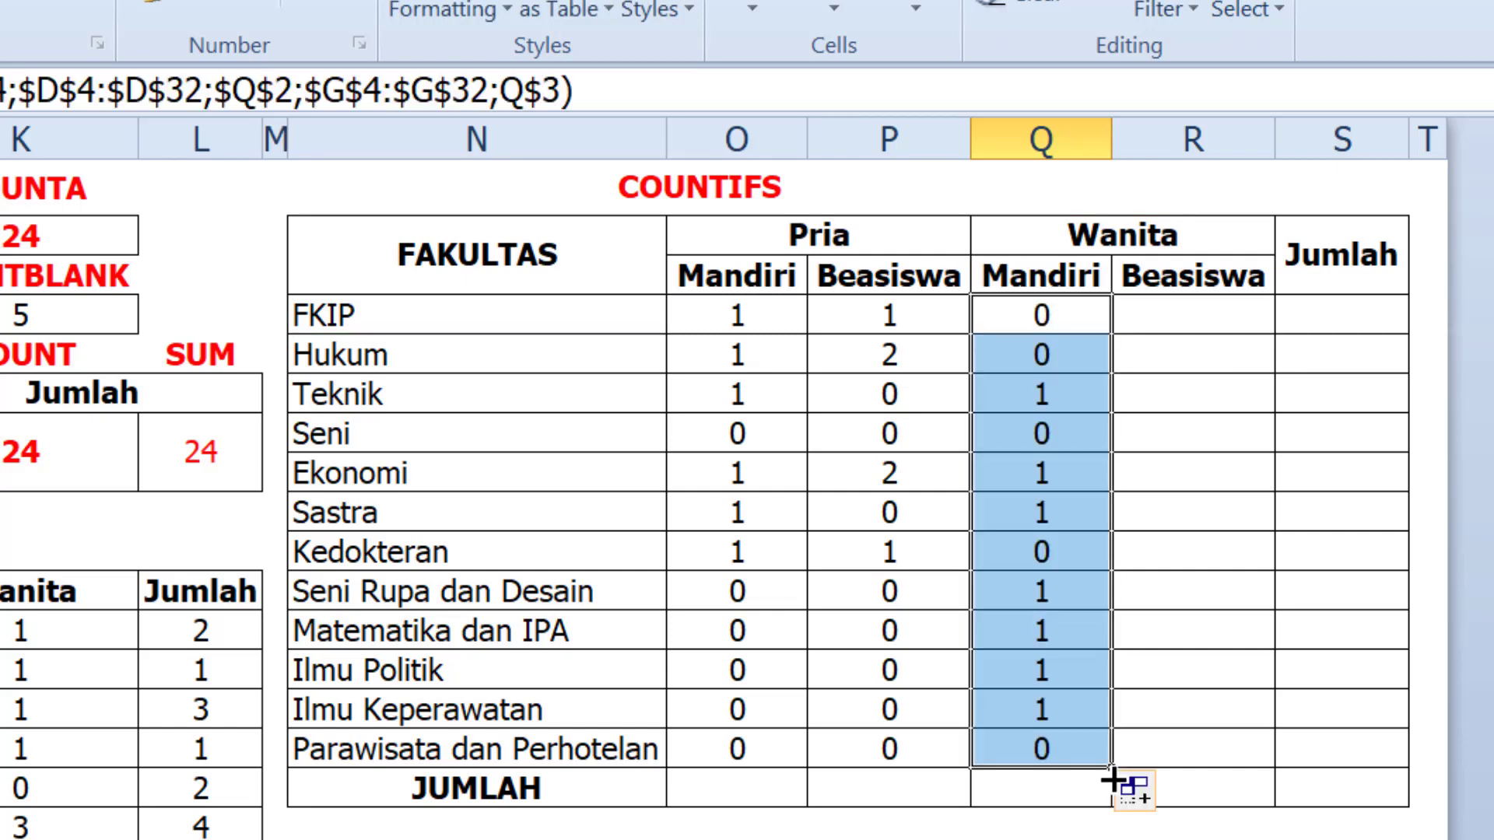
- Extend the Wanita Mandiri COUNTIFS formulas across to the Wanita Beasiswa column for all faculties
{"action": "left_click", "coordinate": [1059, 756]}
{"action": "left_click", "coordinate": [645, 84]}
{"action": "left_click_drag", "start_coordinate": [1050, 318], "coordinate": [1221, 776]}
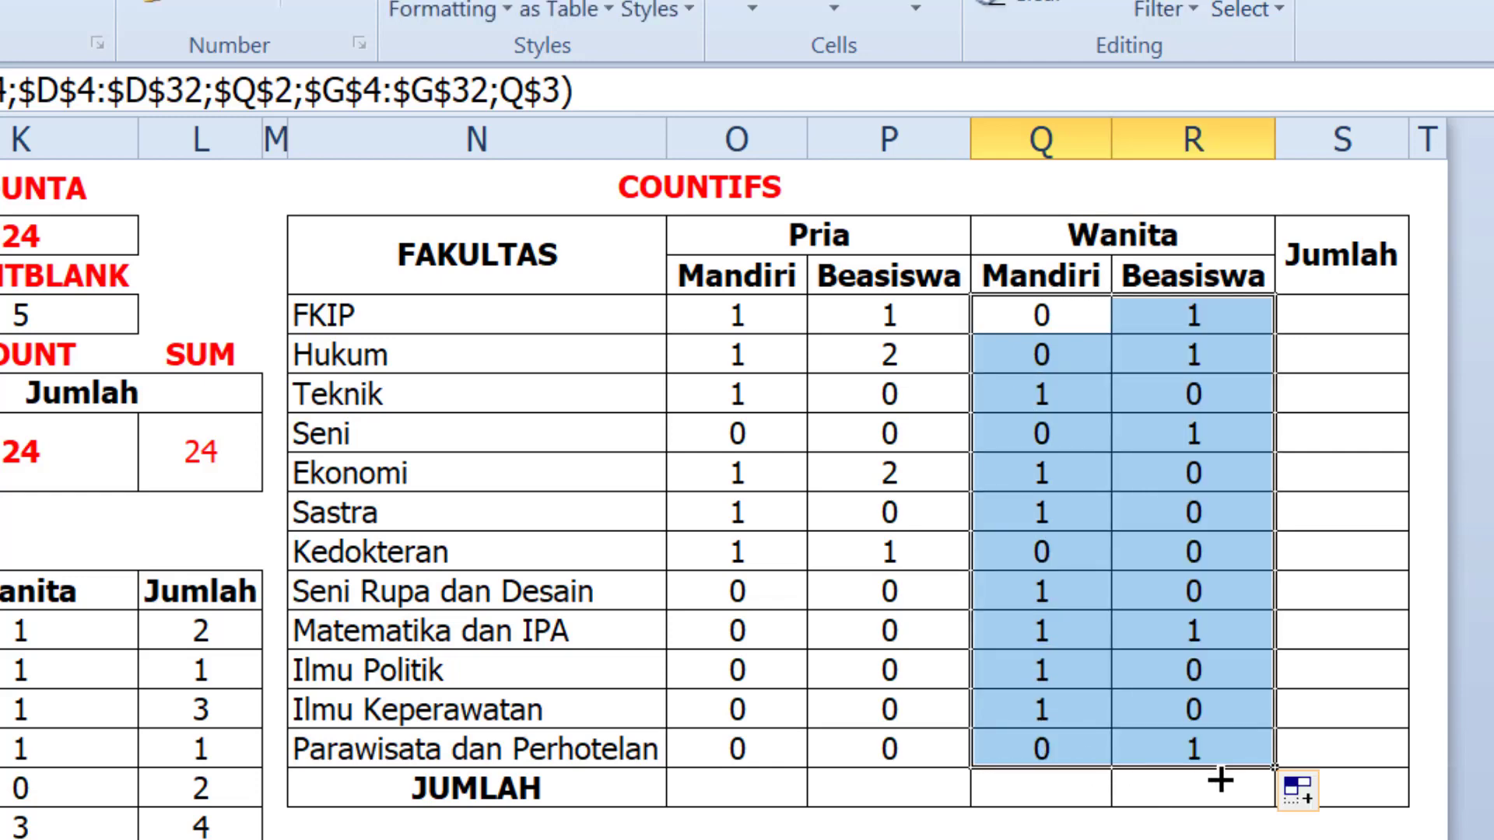
{"action": "left_click", "coordinate": [1197, 319]}
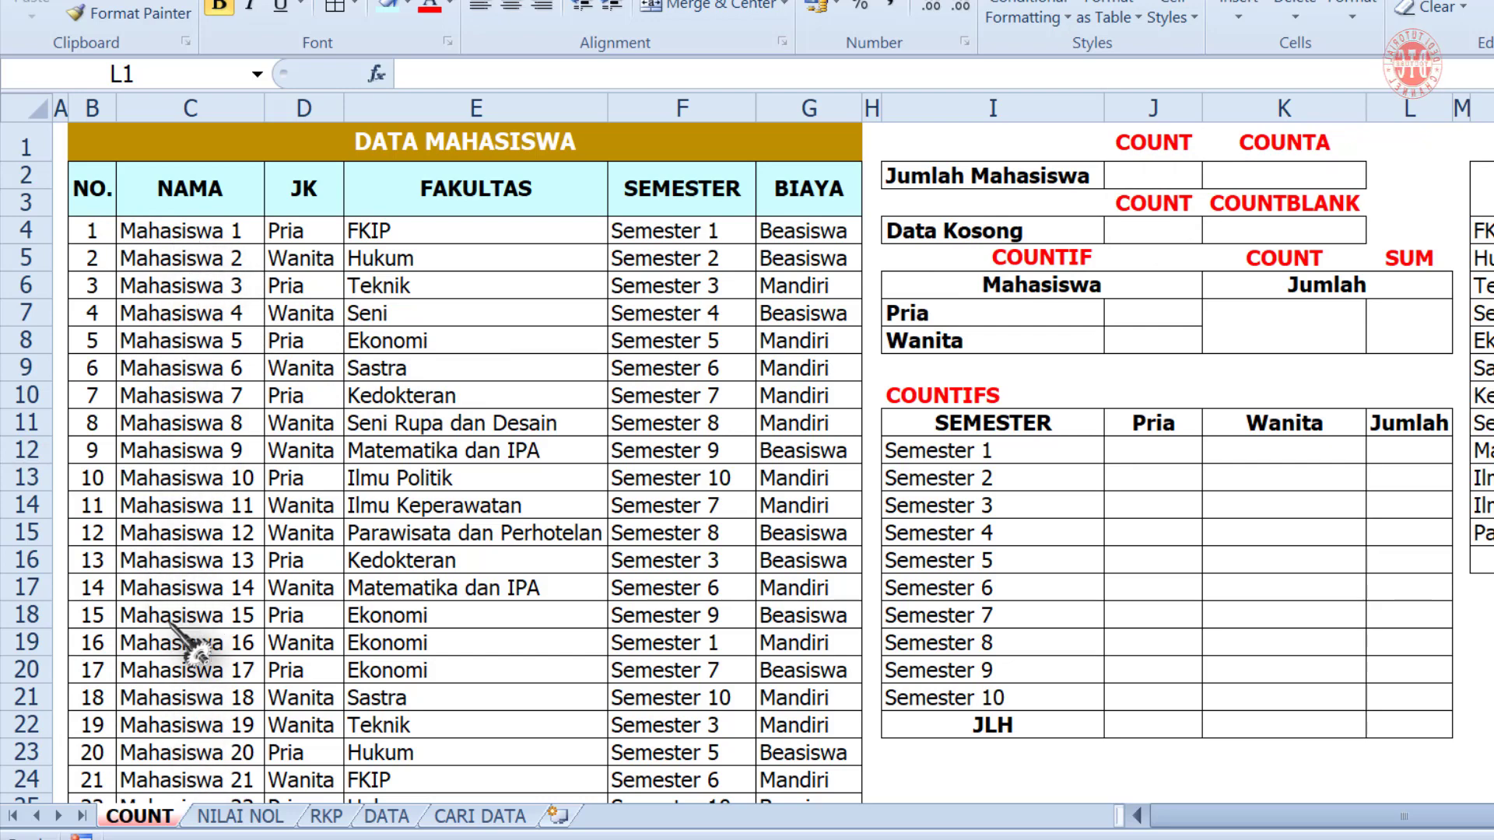
- Enter a COUNT formula over the student names C4:C32 in cell J2 for Jumlah Mahasiswa
{"action": "left_click", "coordinate": [1157, 179]}
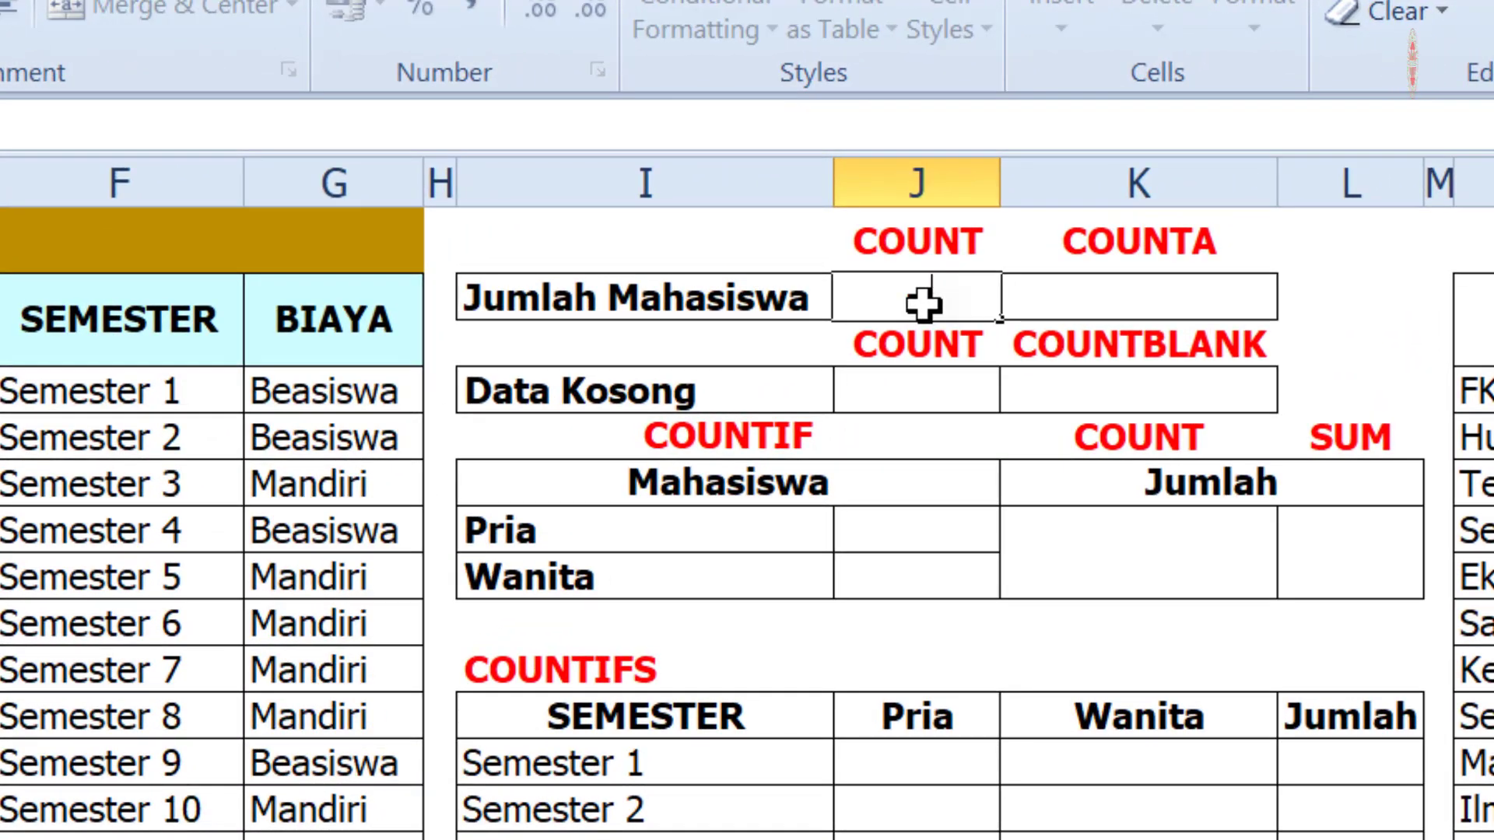
{"action": "type", "text": "=COU"}
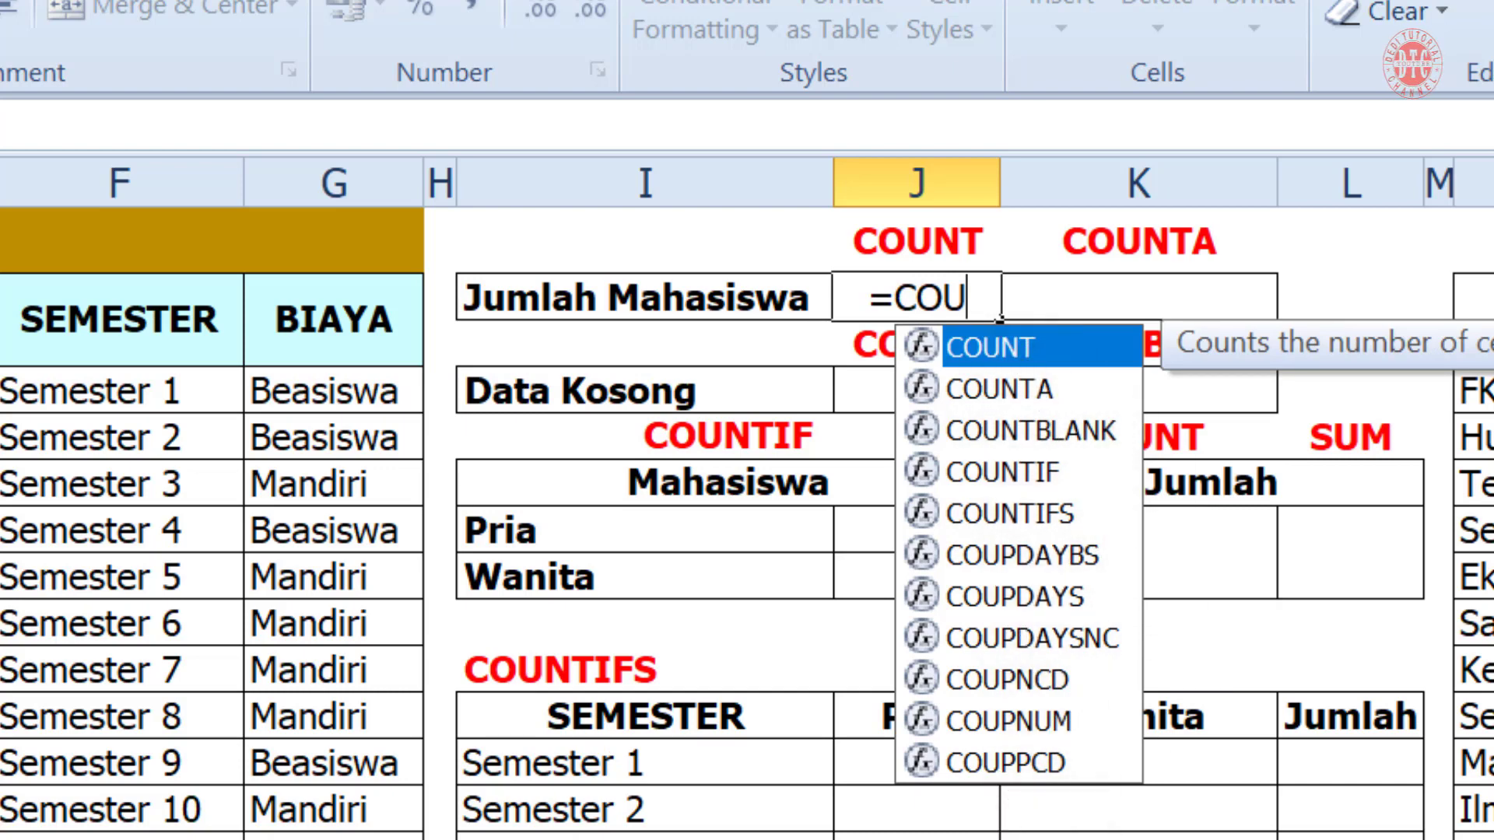
{"action": "double_click", "coordinate": [1004, 347]}
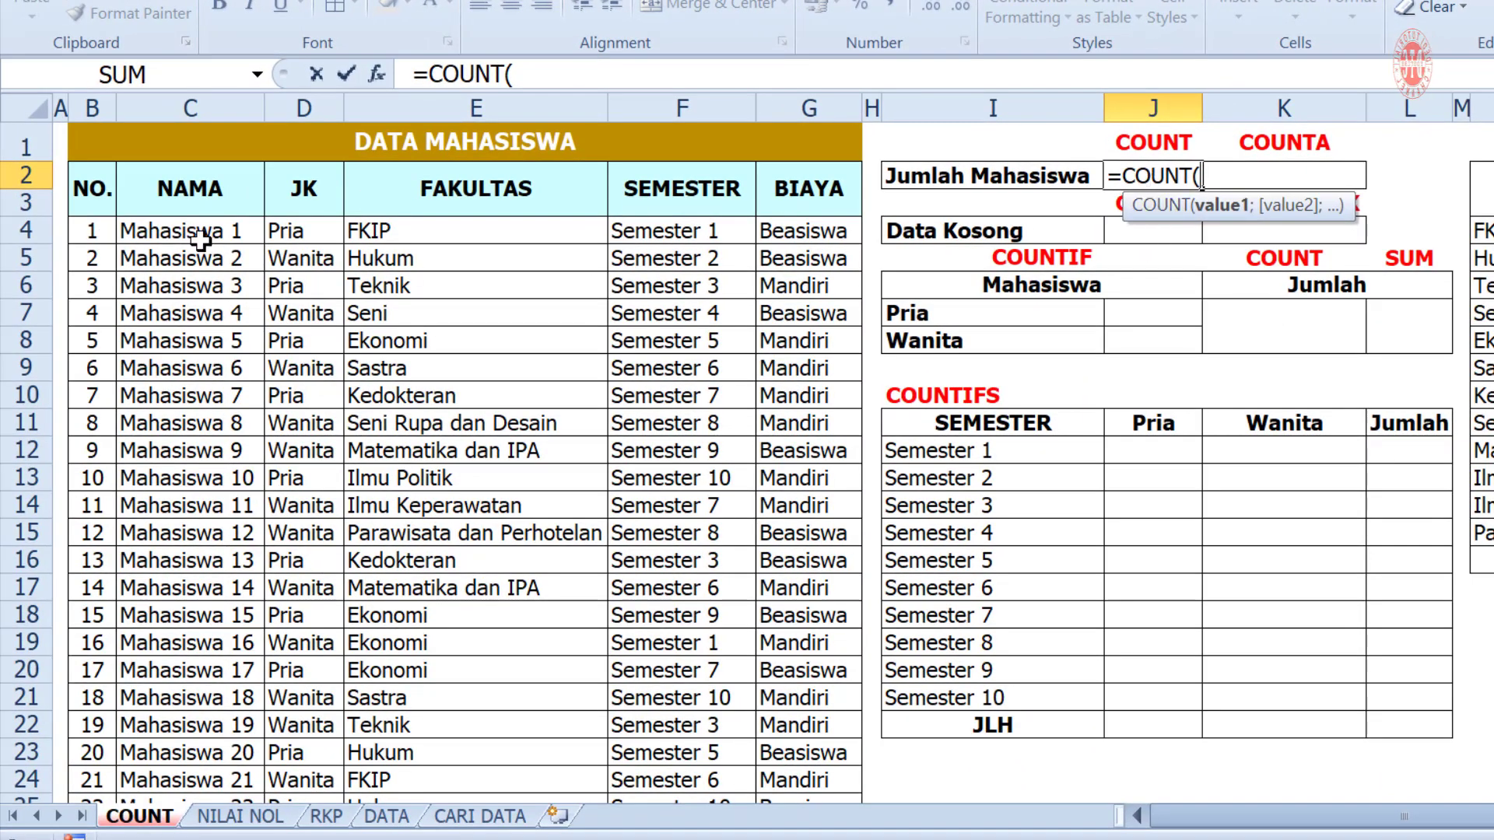
{"action": "left_click_drag", "start_coordinate": [201, 241], "coordinate": [215, 725]}
{"action": "scroll", "coordinate": [214, 725], "scroll_direction": "up", "scroll_amount": 4}
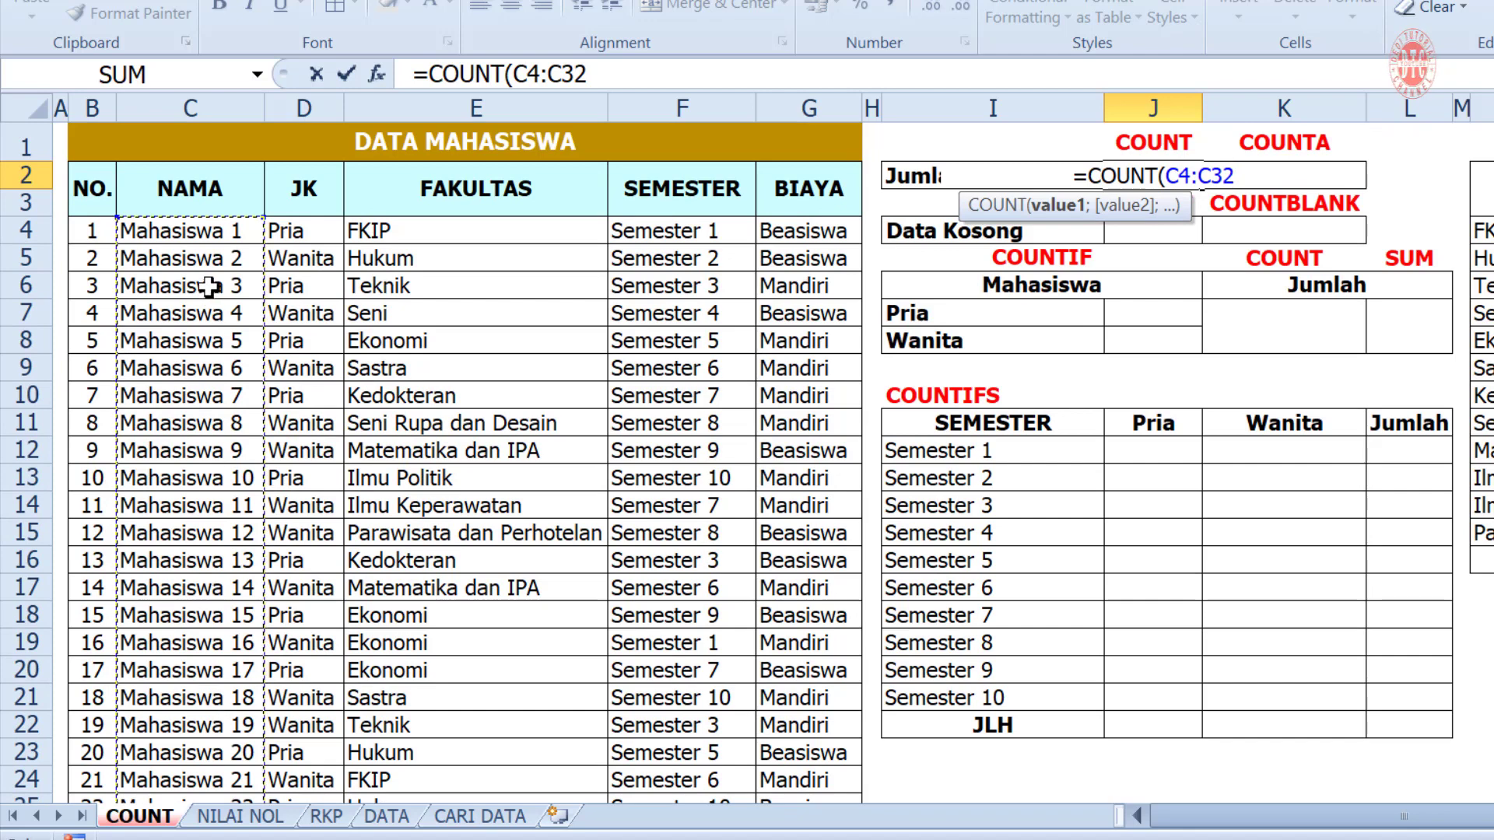
{"action": "scroll", "coordinate": [204, 478], "scroll_direction": "down", "scroll_amount": 7}
{"action": "scroll", "coordinate": [200, 432], "scroll_direction": "up", "scroll_amount": 7}
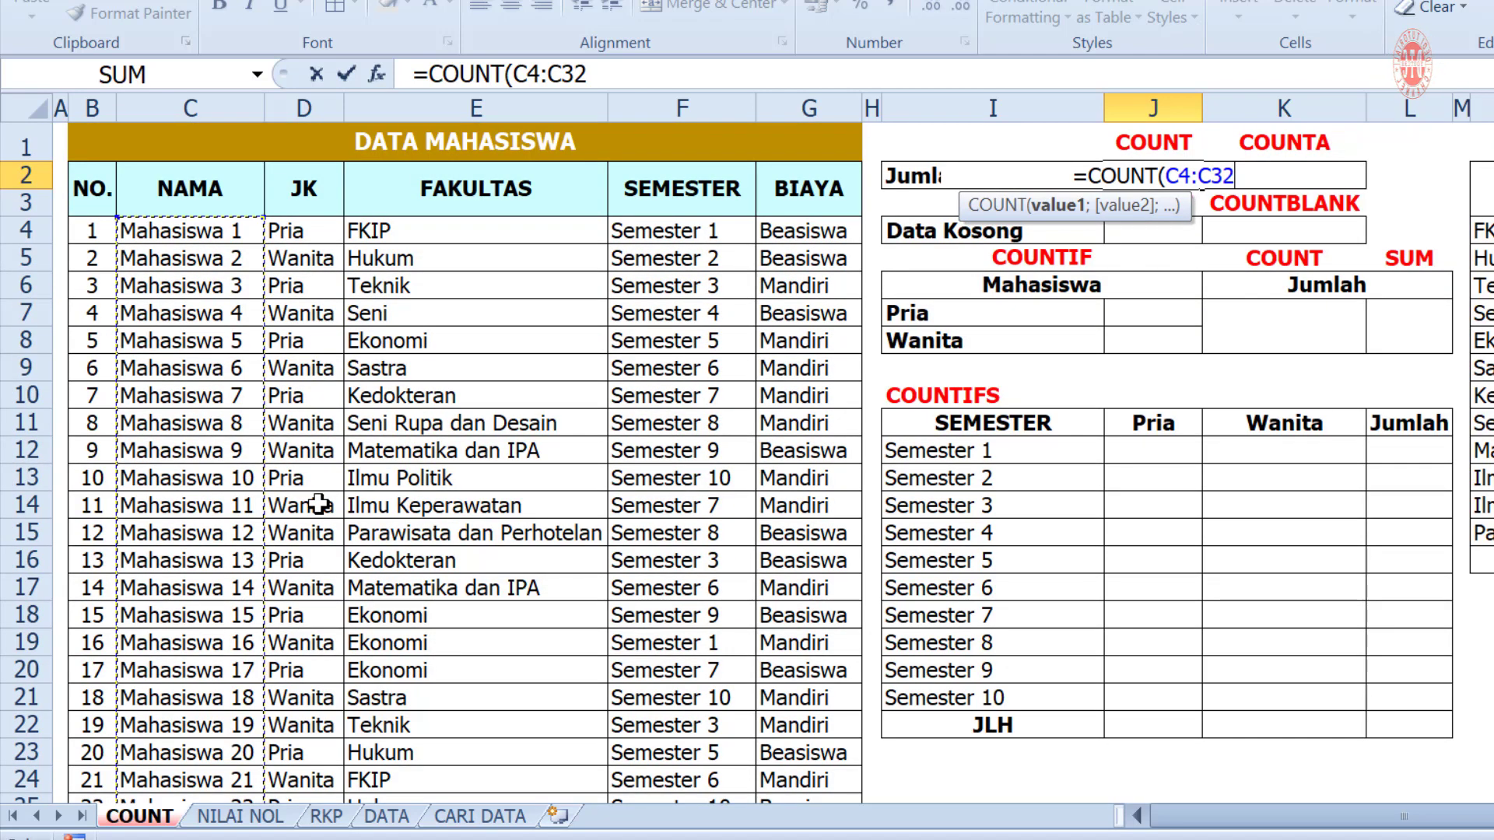
{"action": "key", "text": "Return"}
{"action": "key", "text": "Up"}
- Change the range of the COUNT formula in J2 to the NO. column, B4:B32
{"action": "left_click", "coordinate": [586, 78]}
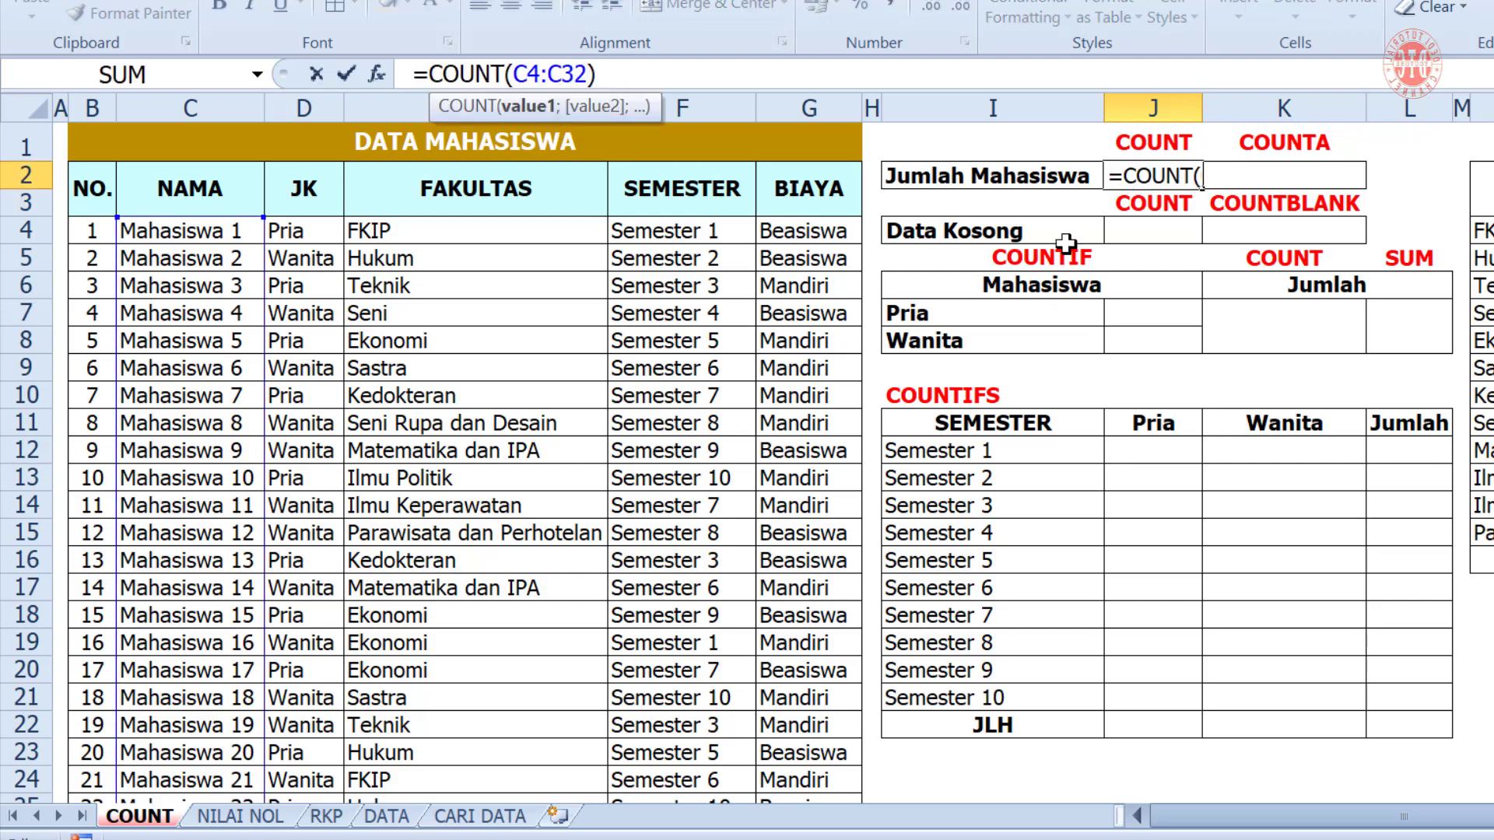
{"action": "left_click", "coordinate": [1169, 172]}
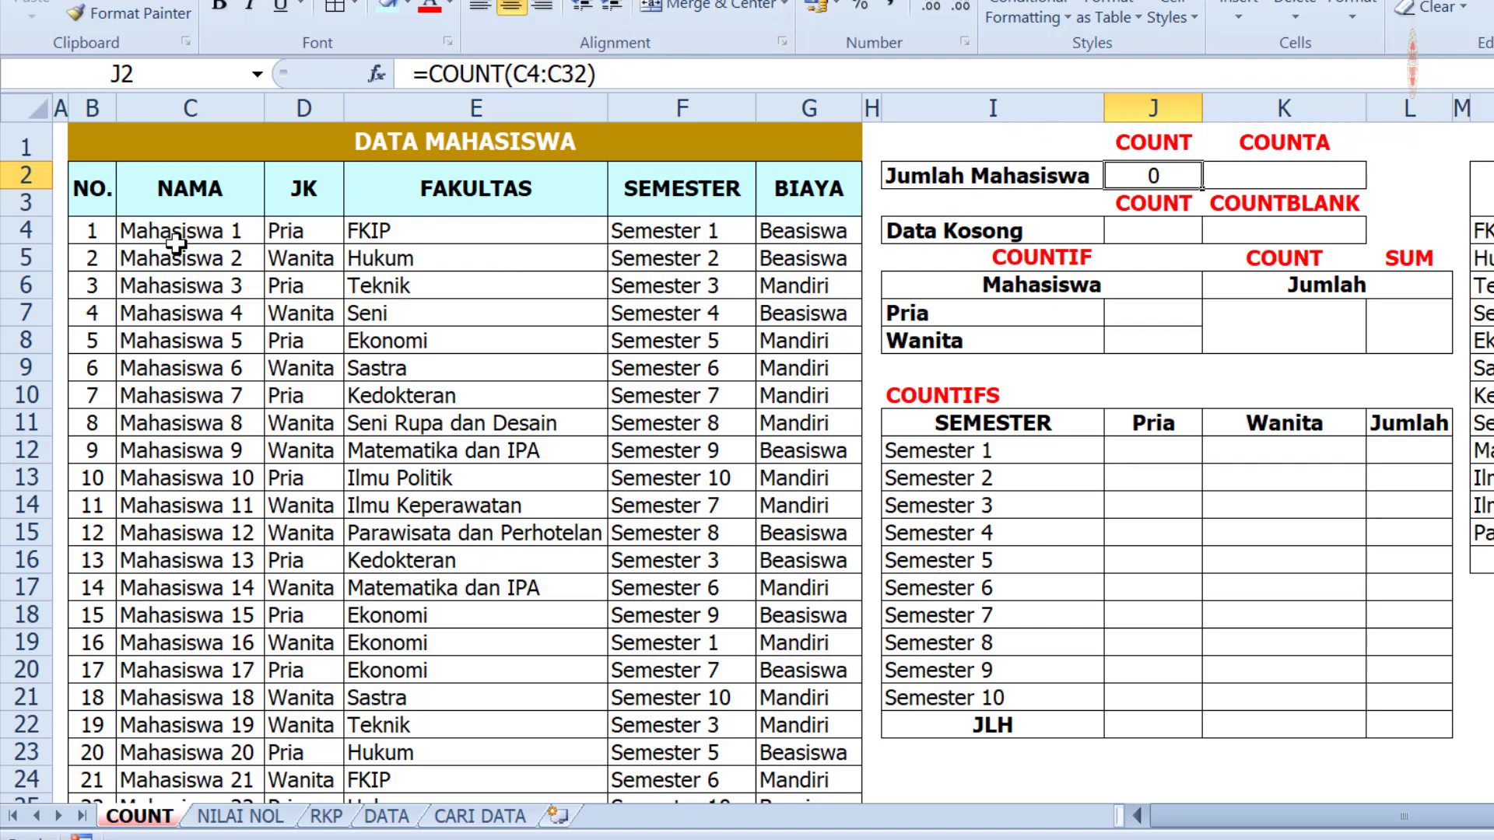
{"action": "left_click", "coordinate": [577, 74]}
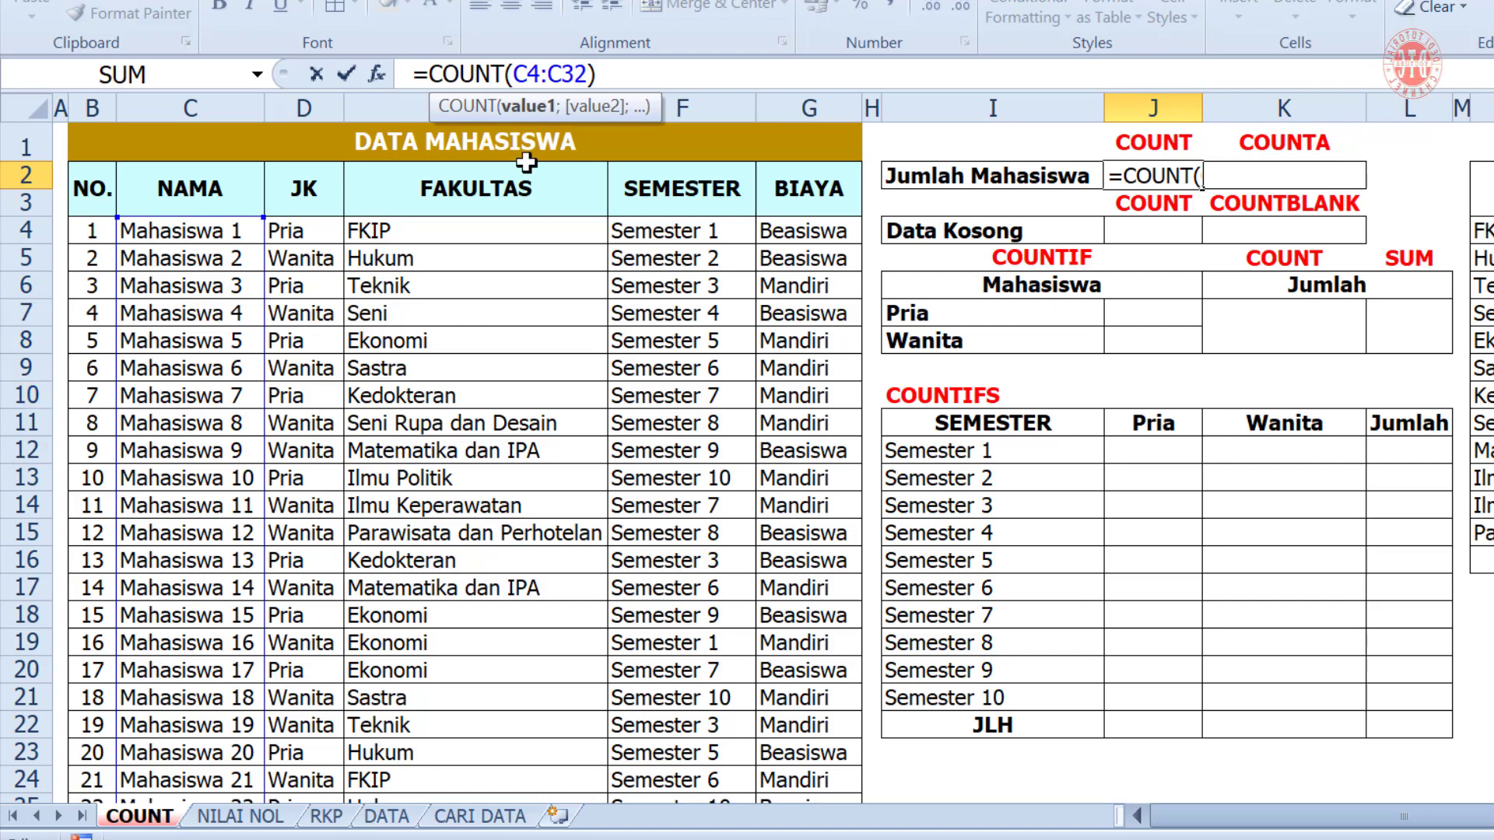
{"action": "left_click_drag", "start_coordinate": [513, 74], "coordinate": [591, 78]}
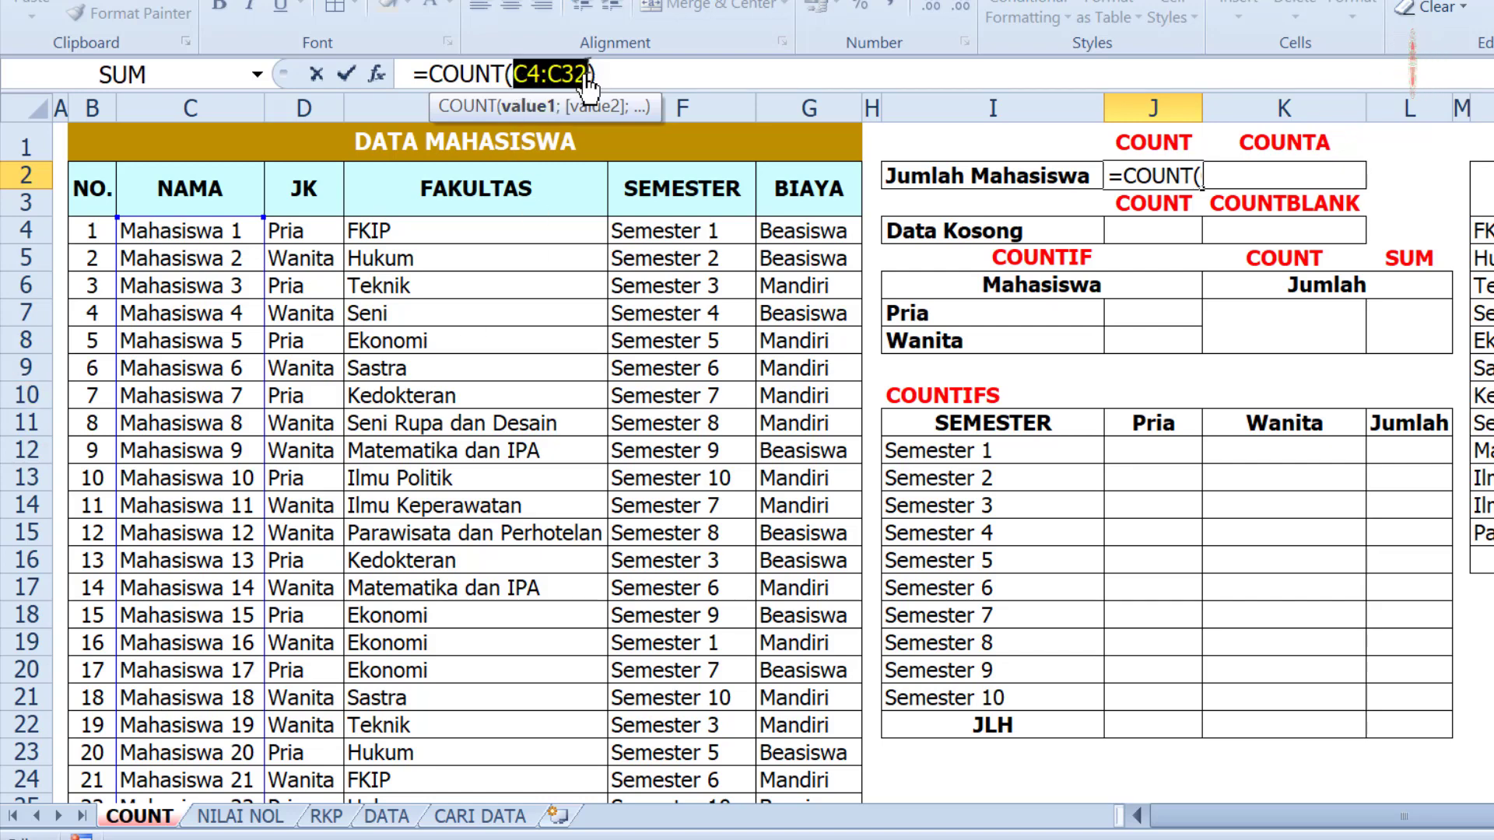
{"action": "left_click_drag", "start_coordinate": [86, 231], "coordinate": [117, 723]}
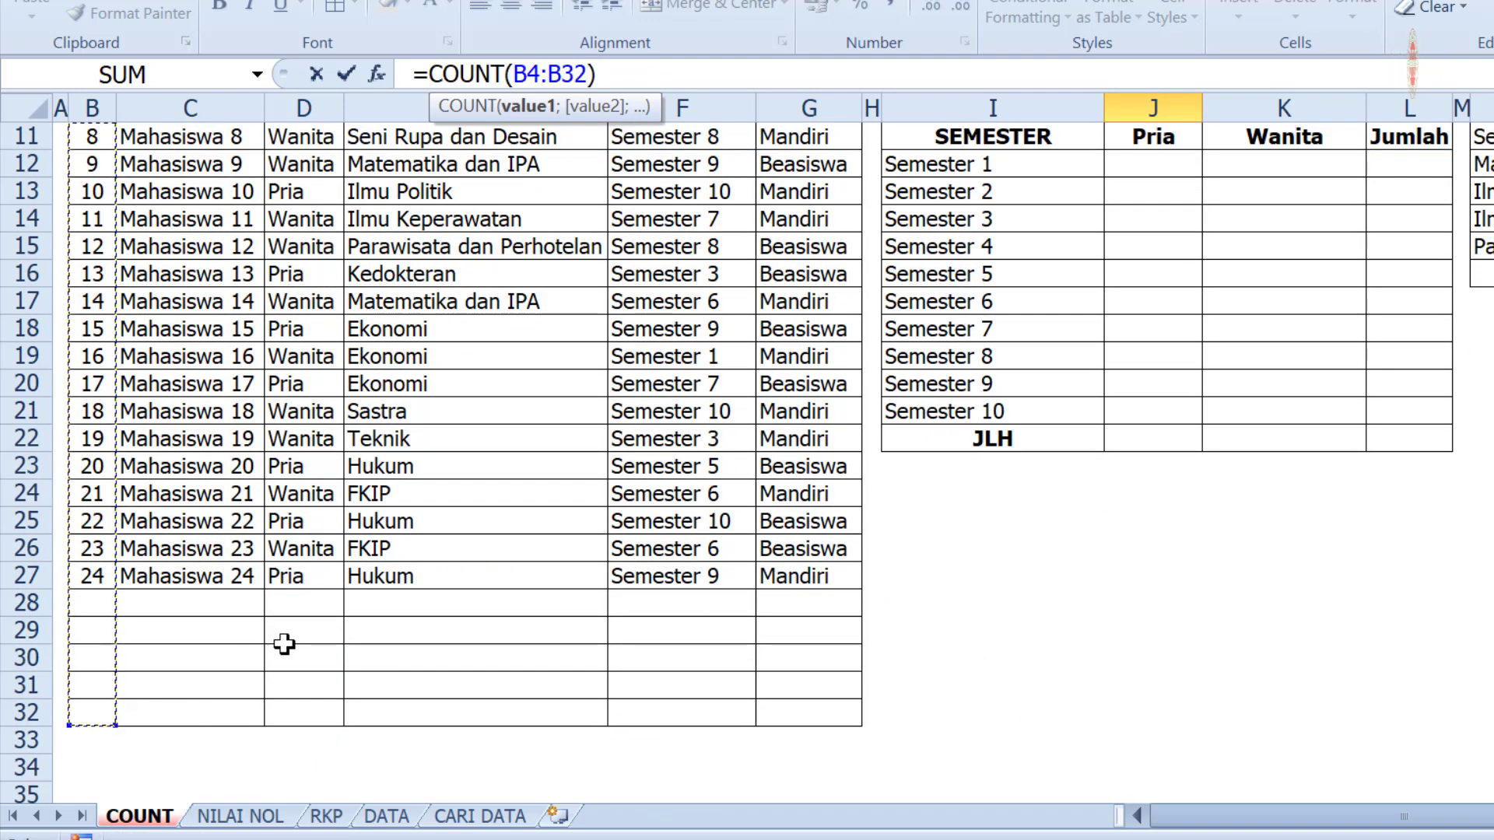
{"action": "key", "text": "Escape"}
{"action": "scroll", "coordinate": [666, 545], "scroll_direction": "up", "scroll_amount": 1}
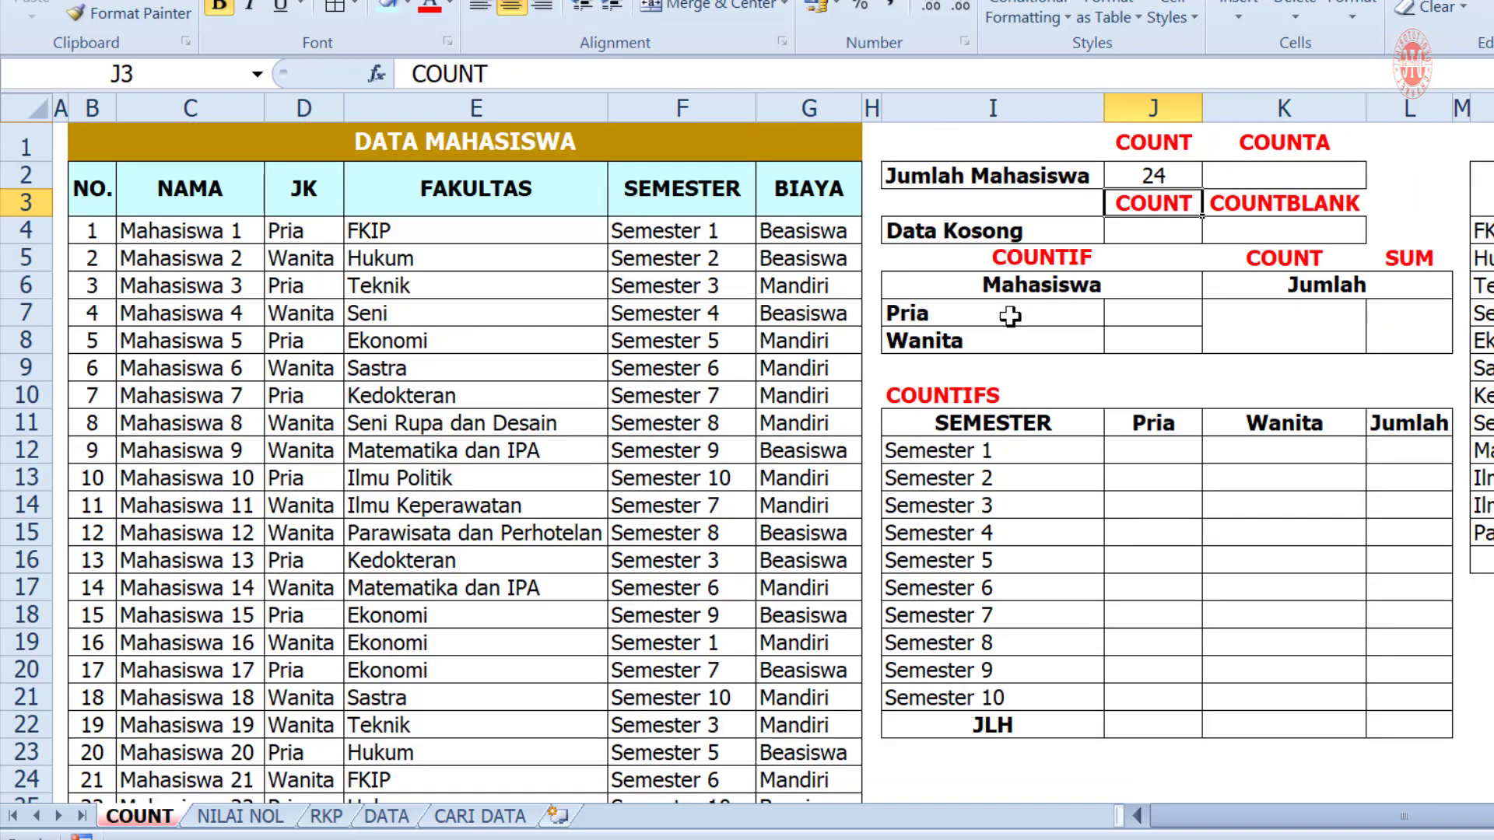
{"action": "scroll", "coordinate": [147, 406], "scroll_direction": "down", "scroll_amount": 4}
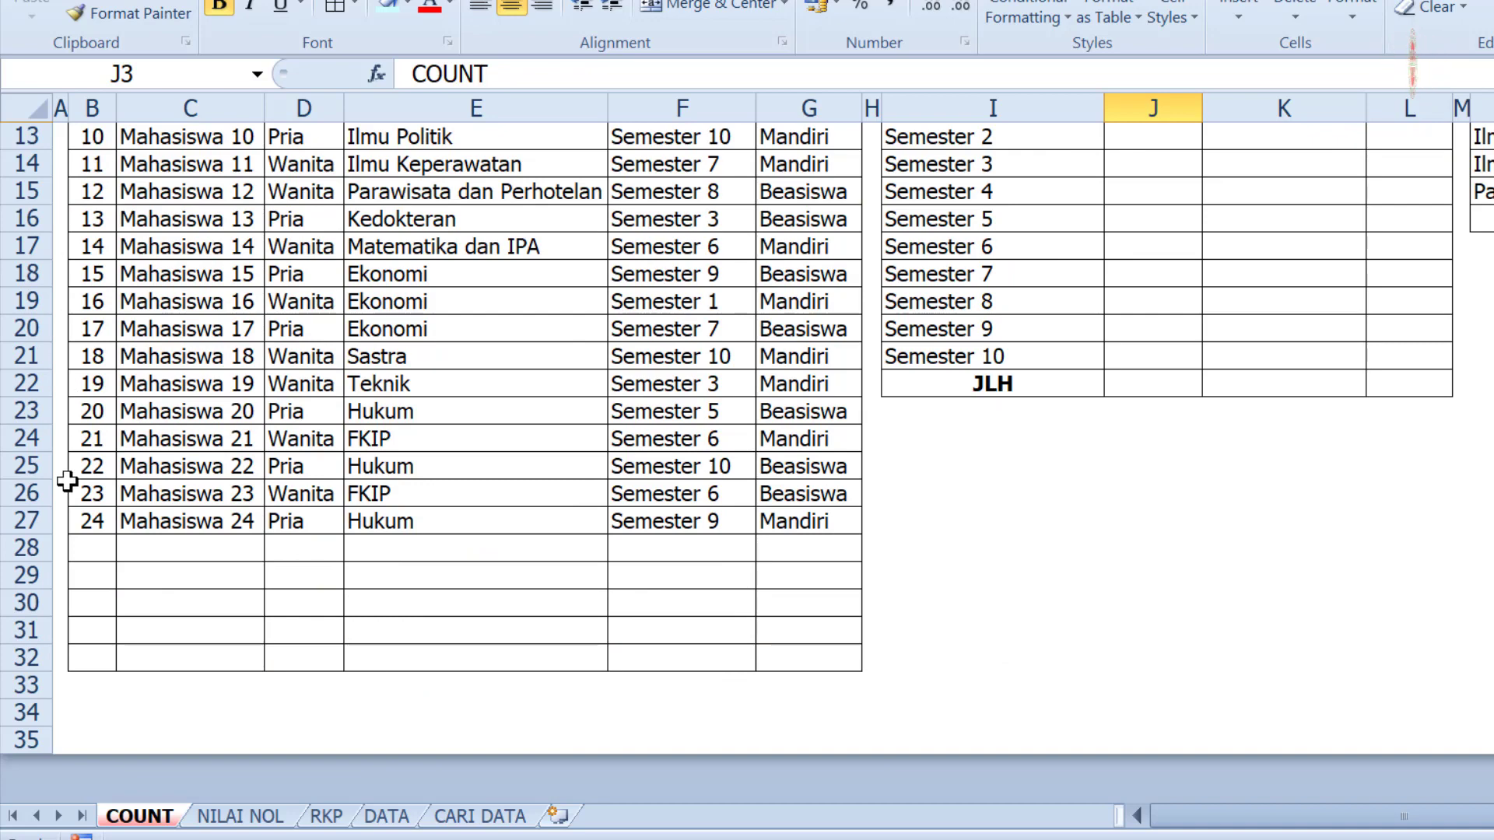
{"action": "scroll", "coordinate": [93, 563], "scroll_direction": "up", "scroll_amount": 4}
- Enter a COUNTA formula over the BIAYA column G4:G32 in cell K2 for Jumlah Mahasiswa
{"action": "left_click", "coordinate": [1257, 176]}
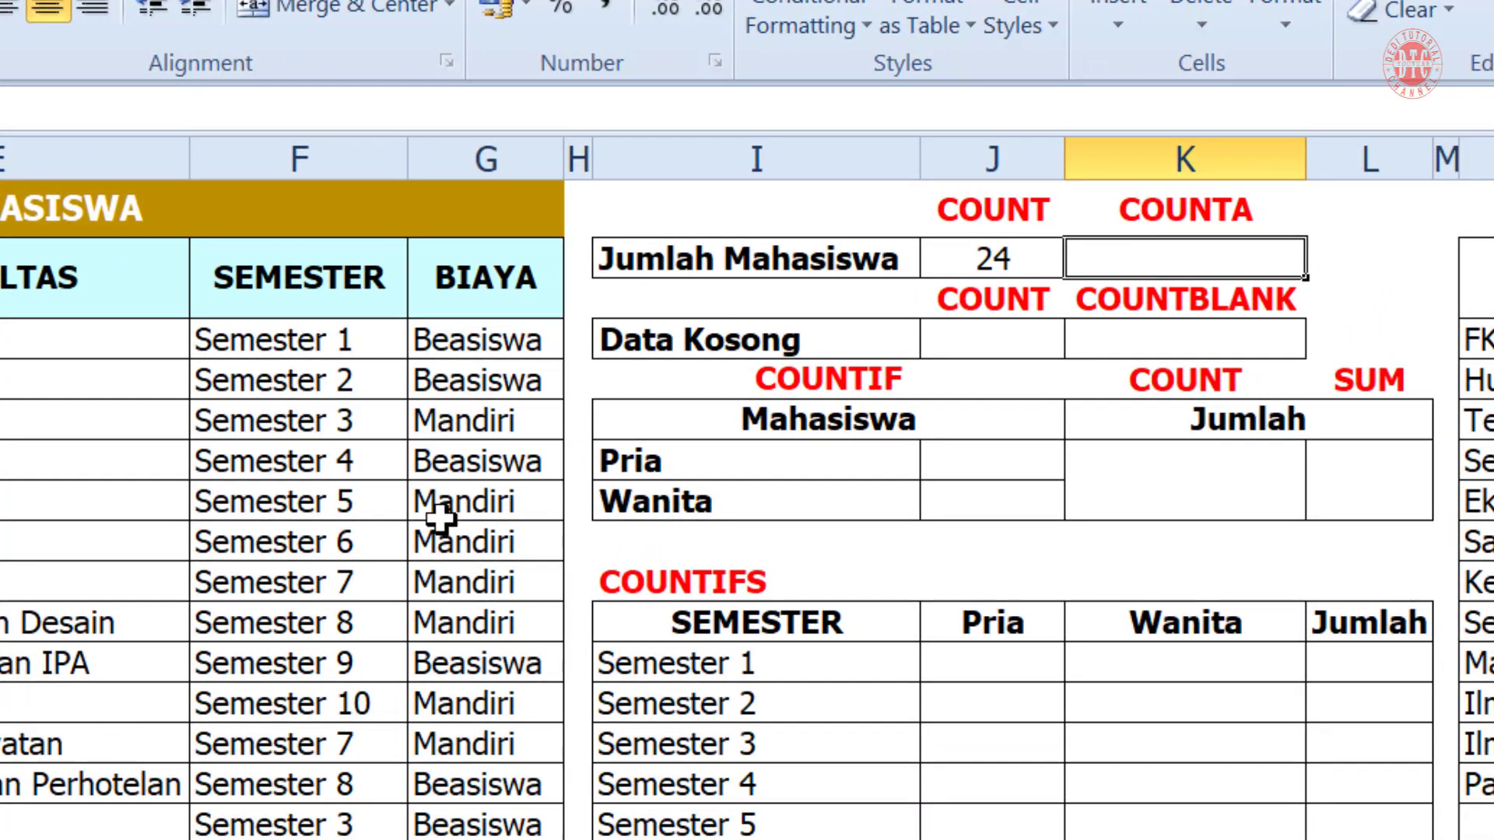
{"action": "type", "text": "="}
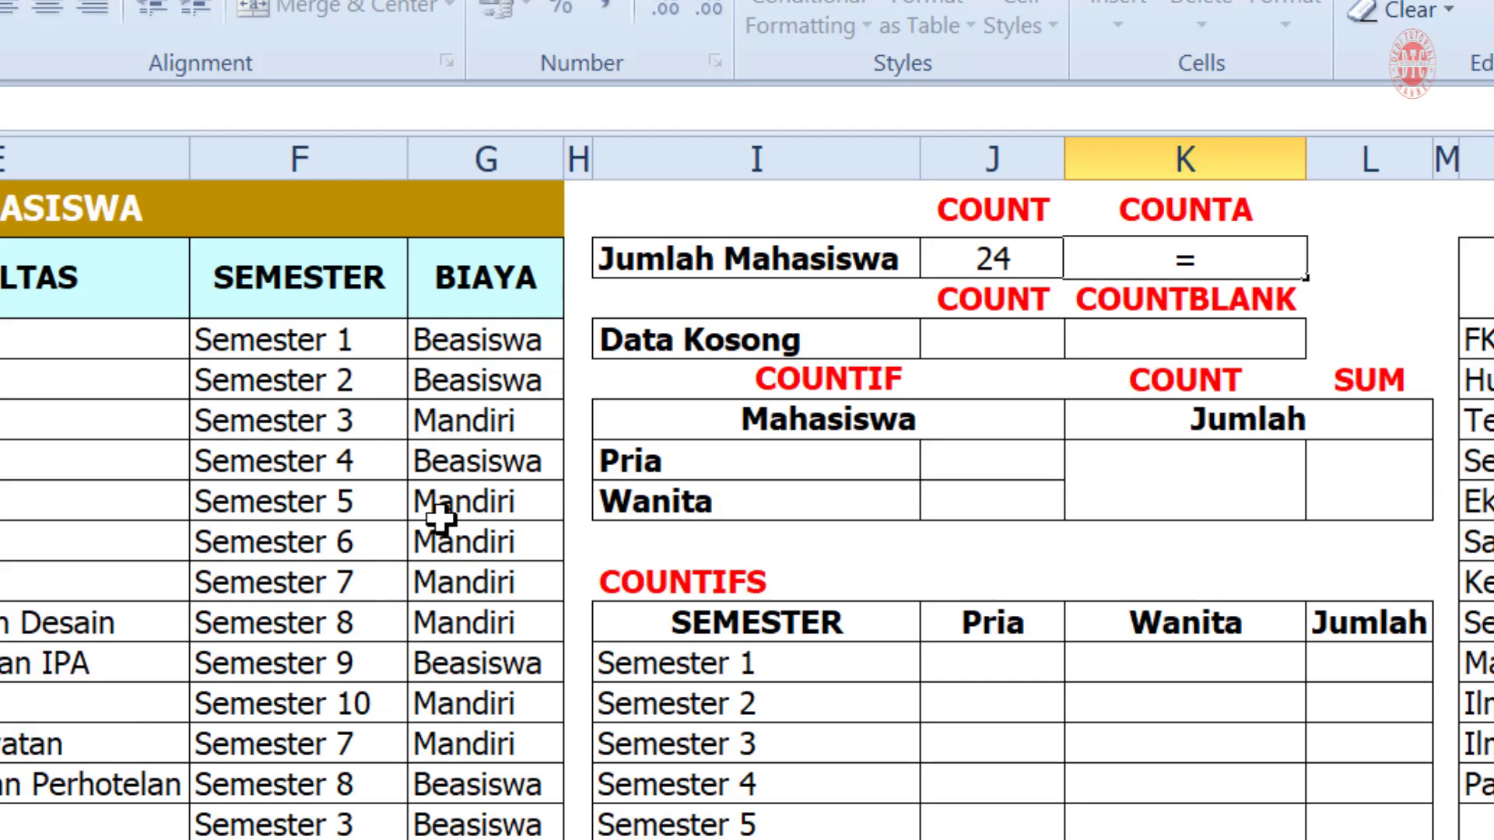
{"action": "type", "text": "COUN"}
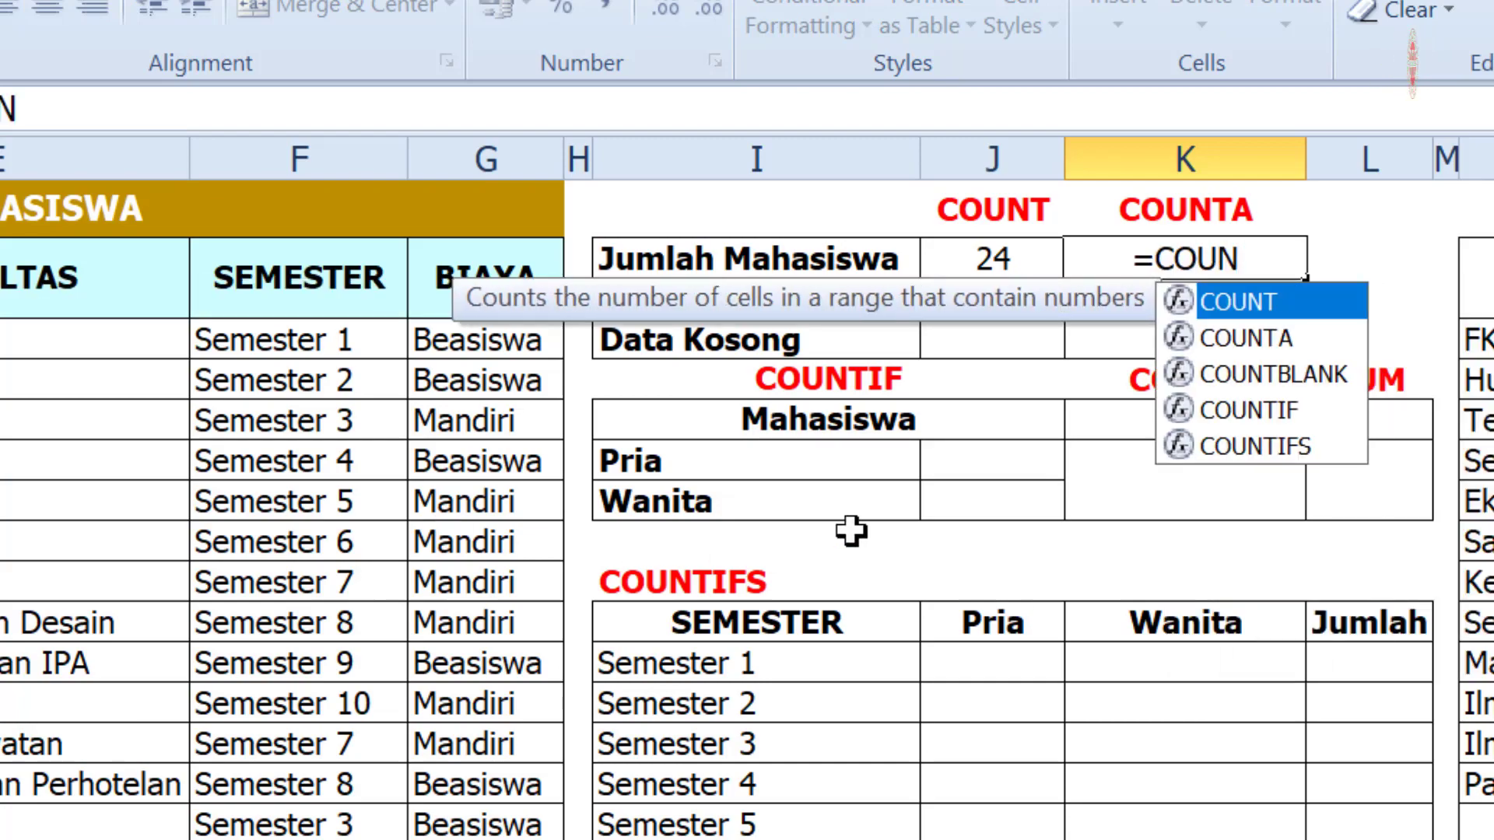
{"action": "double_click", "coordinate": [1284, 339]}
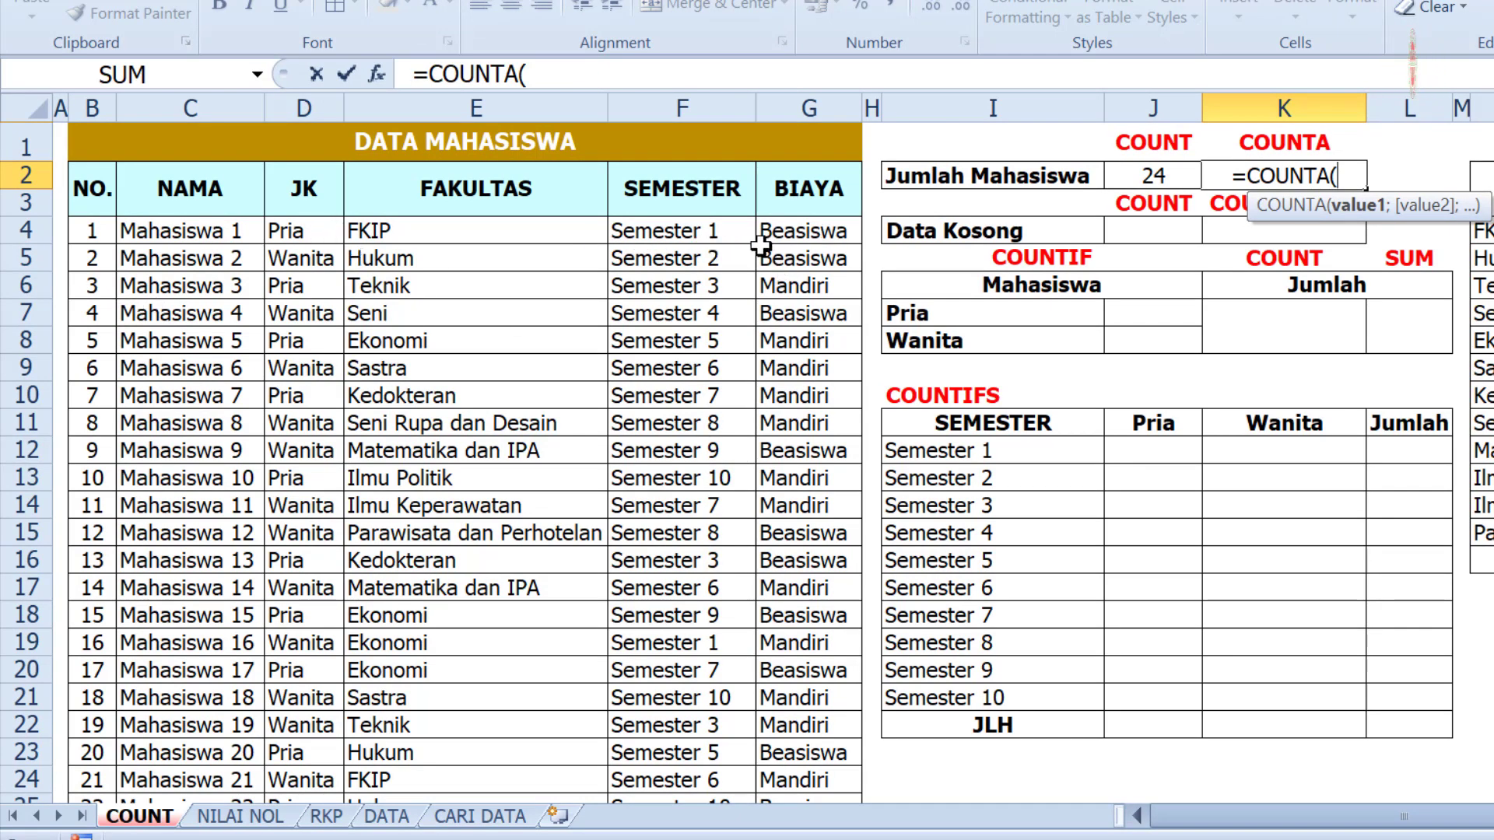
{"action": "left_click_drag", "start_coordinate": [784, 234], "coordinate": [799, 570]}
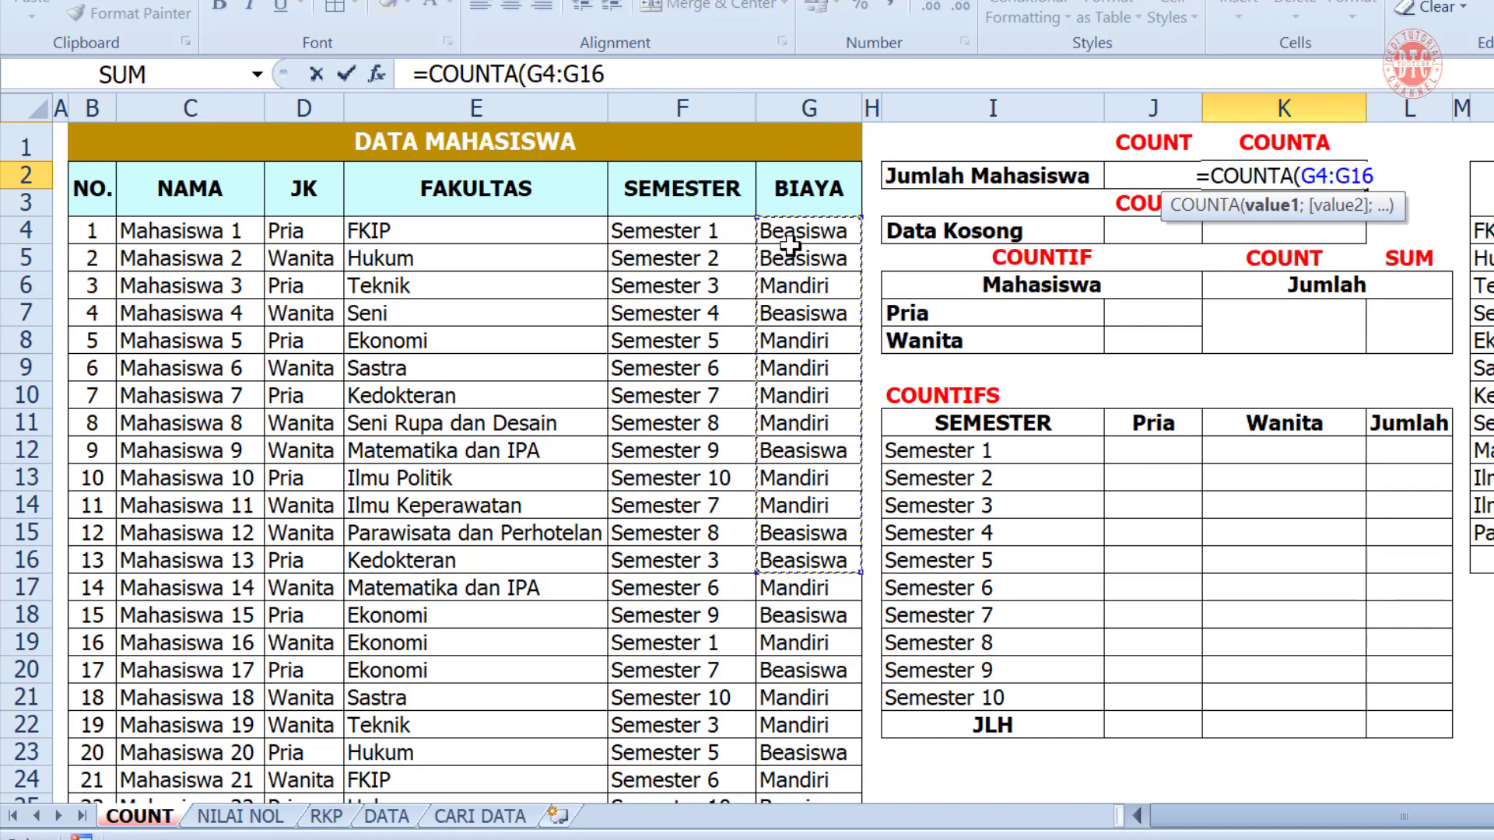
{"action": "left_click_drag", "start_coordinate": [784, 234], "coordinate": [784, 717]}
{"action": "scroll", "coordinate": [784, 717], "scroll_direction": "up", "scroll_amount": 4}
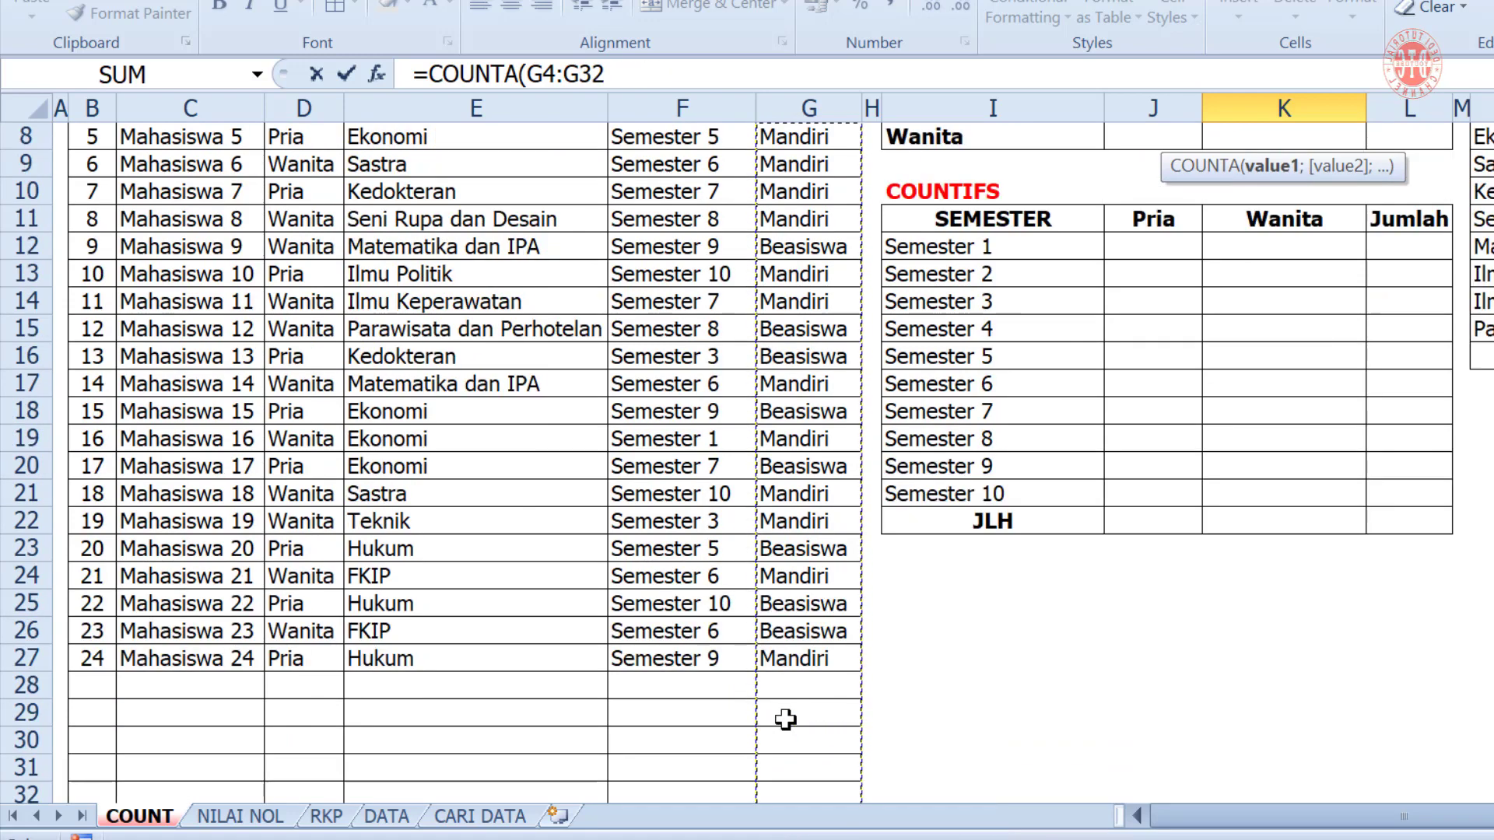
{"action": "key", "text": "Return"}
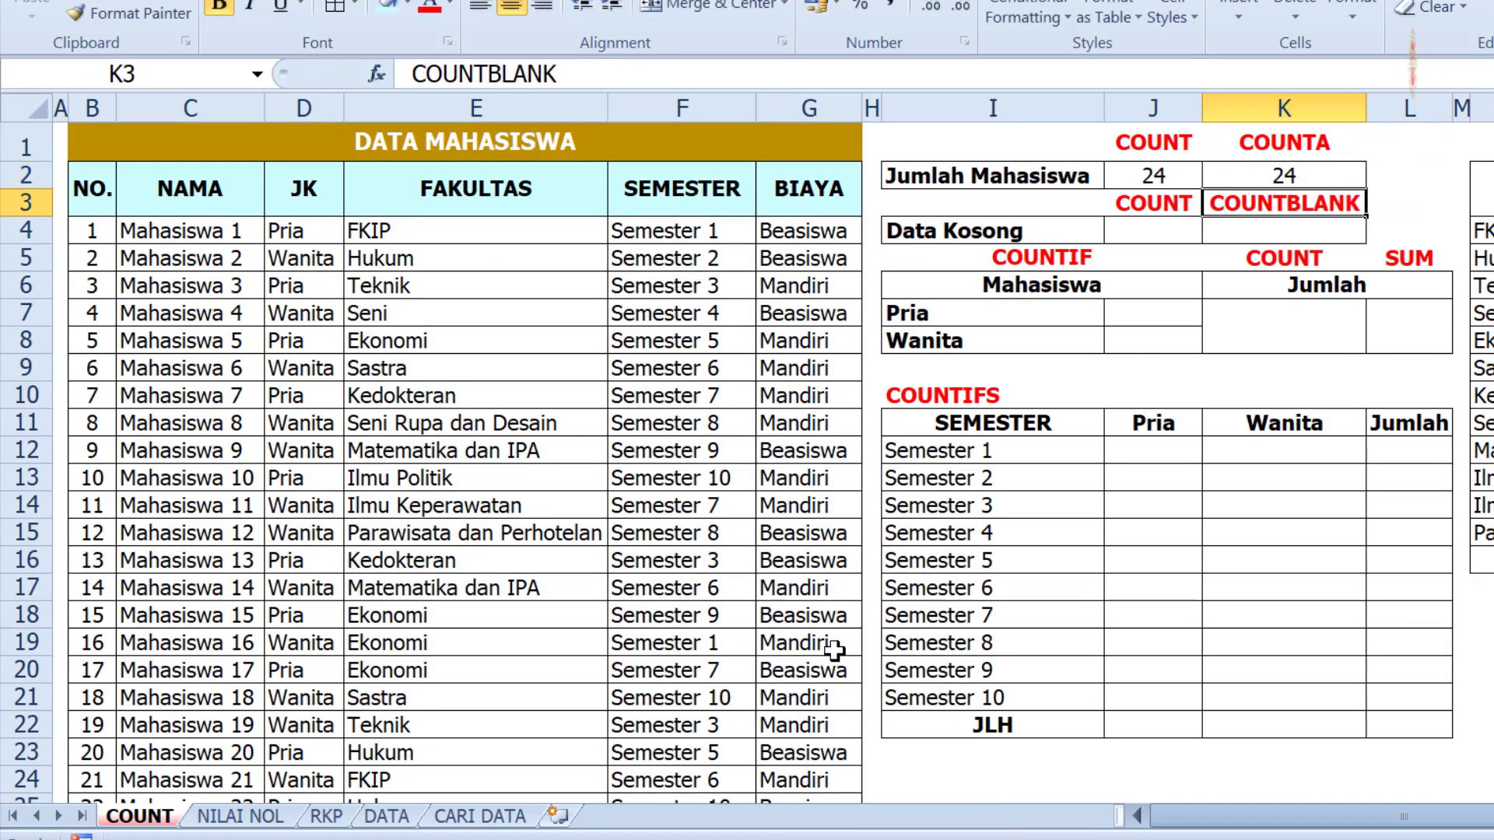
- Change the range of the COUNTA formula in K2 to the NO. column, B4:B32
{"action": "left_click", "coordinate": [1305, 168]}
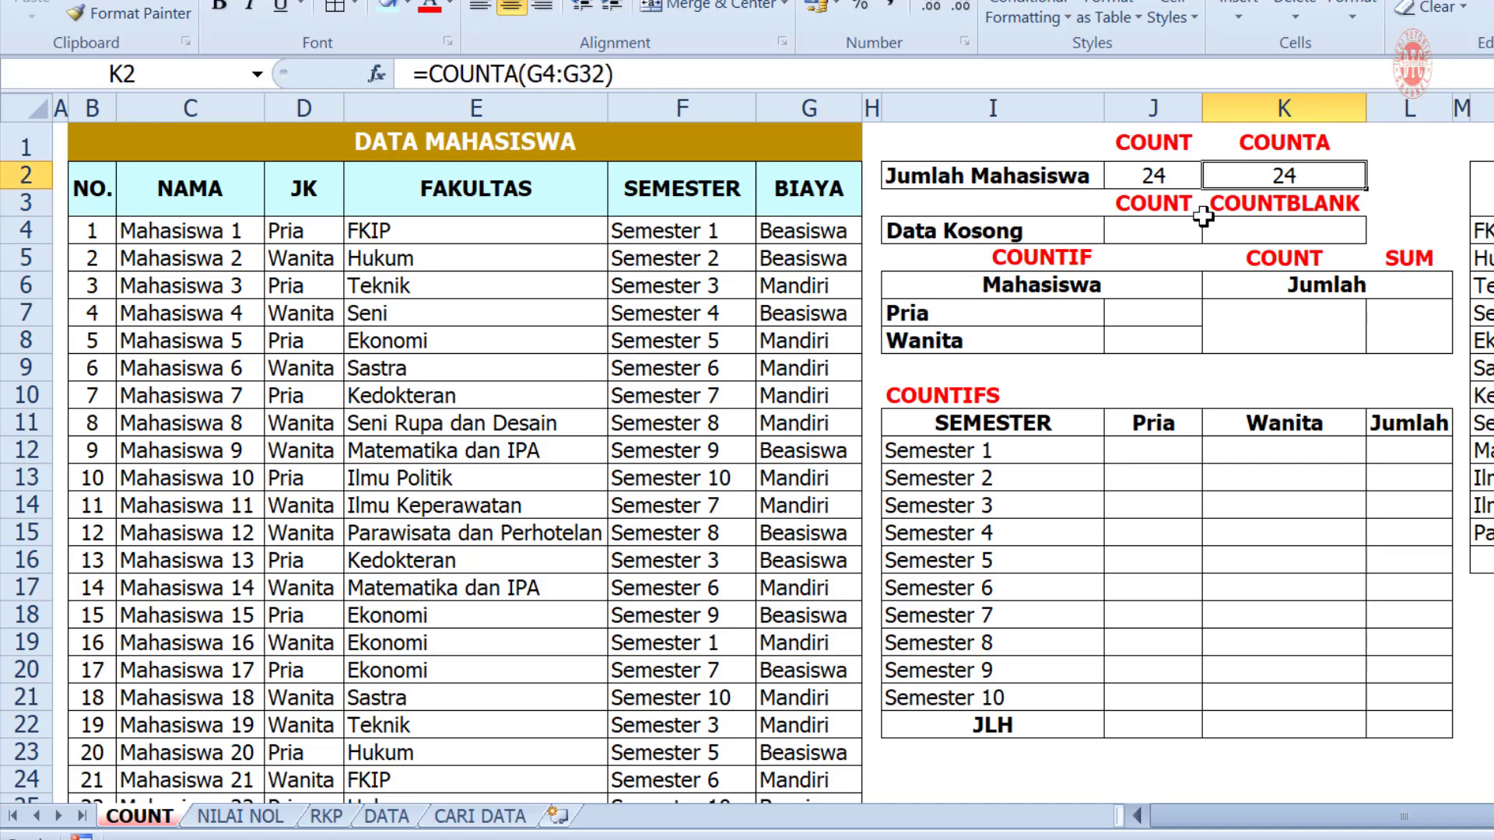
{"action": "left_click", "coordinate": [653, 74]}
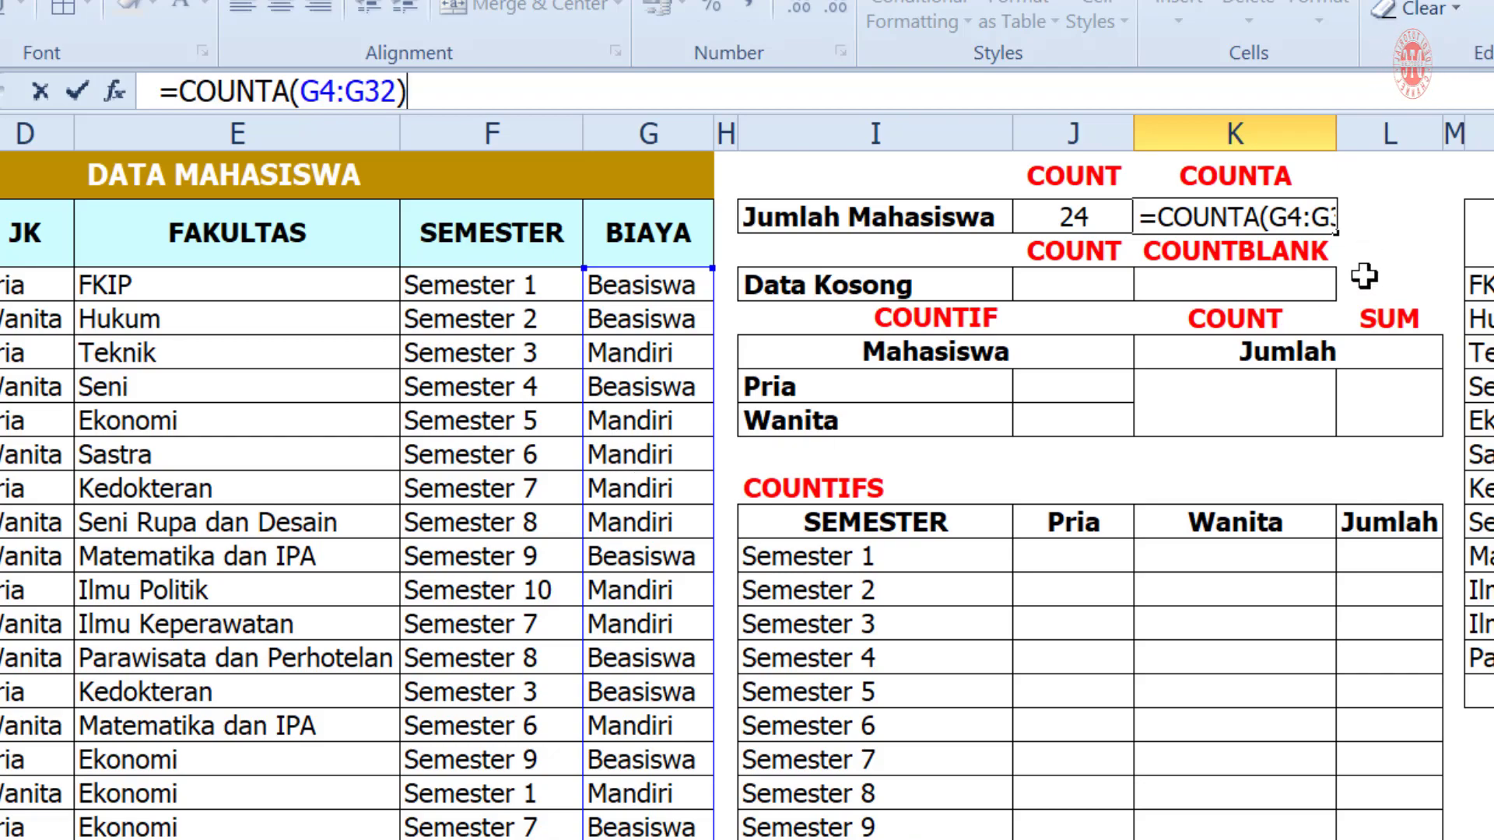
{"action": "key", "text": "Return"}
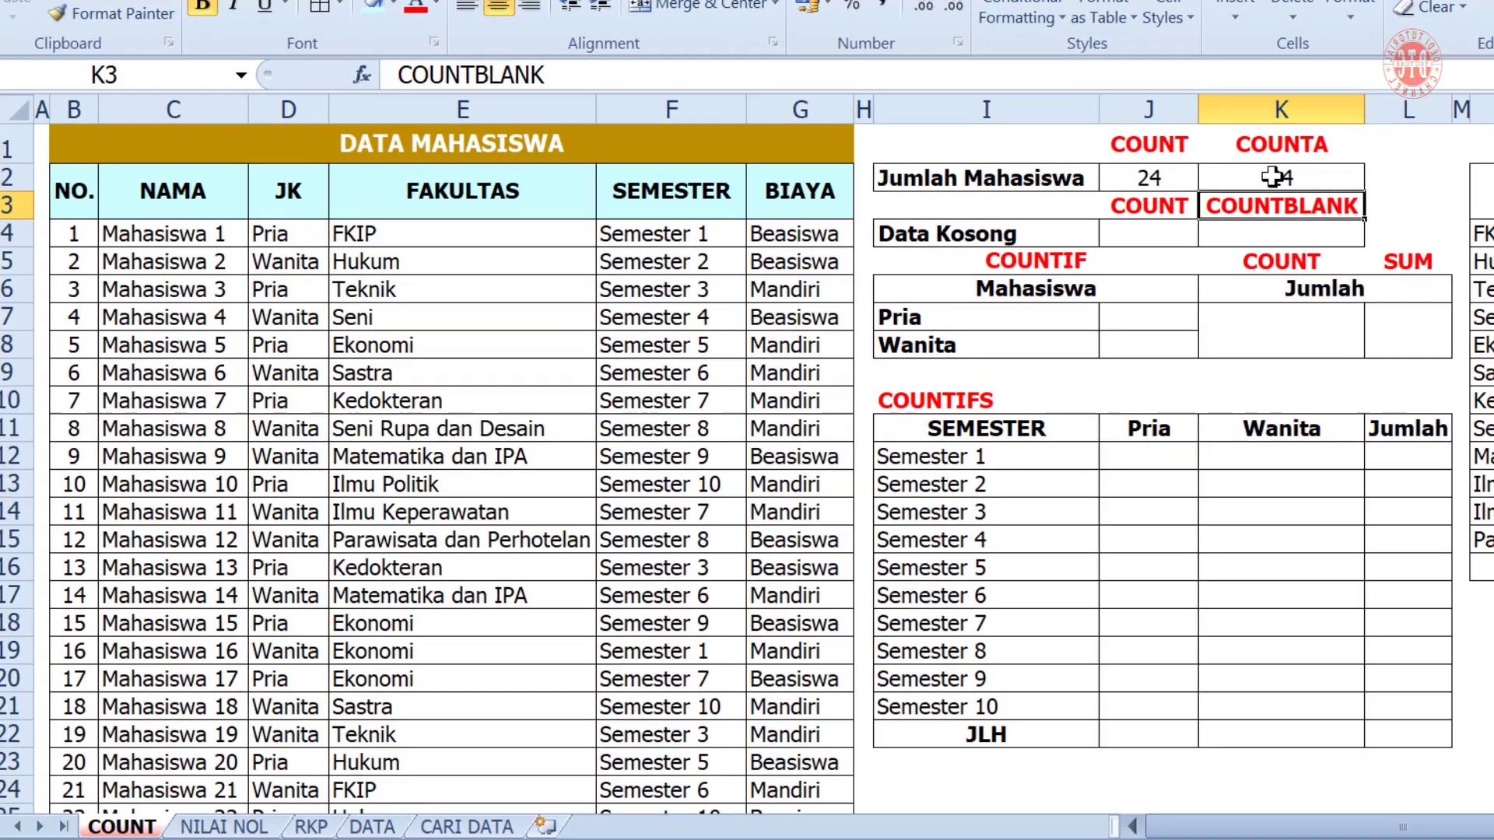
{"action": "key", "text": "Up"}
{"action": "left_click", "coordinate": [524, 78]}
{"action": "double_click", "coordinate": [529, 75]}
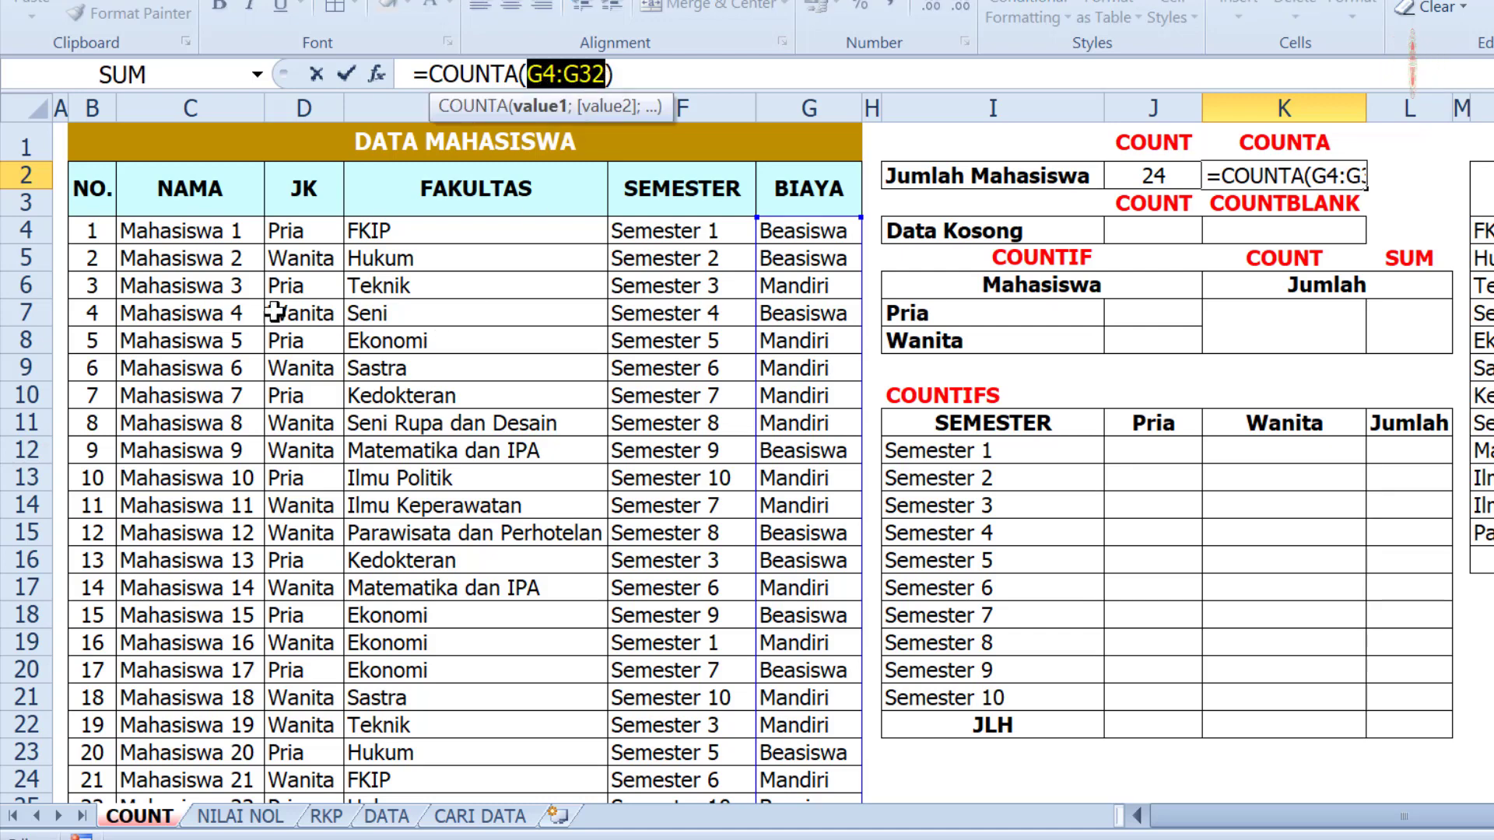
{"action": "left_click_drag", "start_coordinate": [95, 231], "coordinate": [124, 704]}
{"action": "key", "text": "Return"}
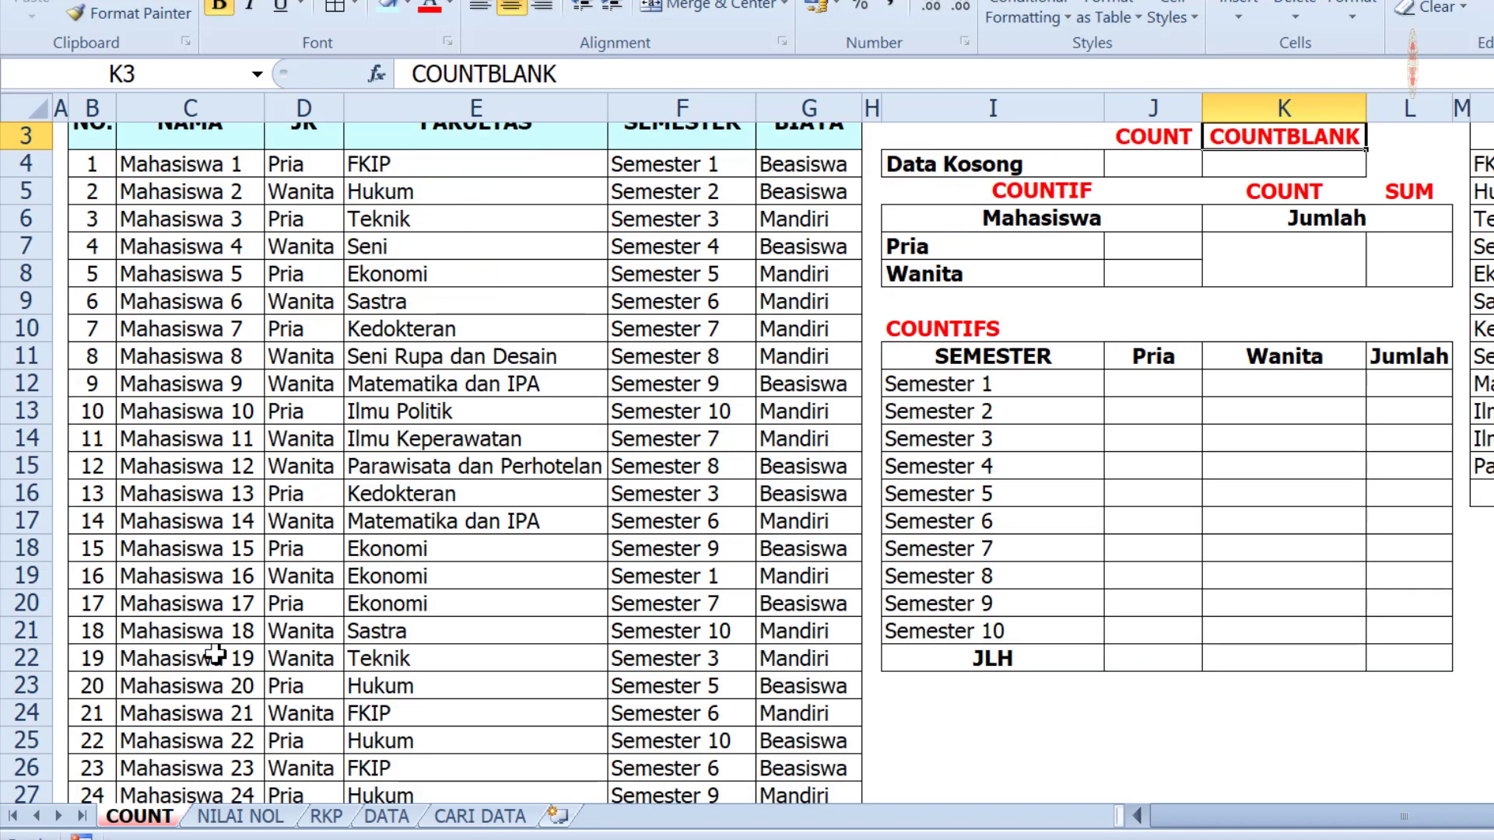
{"action": "scroll", "coordinate": [547, 502], "scroll_direction": "up", "scroll_amount": 1}
{"action": "left_click", "coordinate": [1263, 178]}
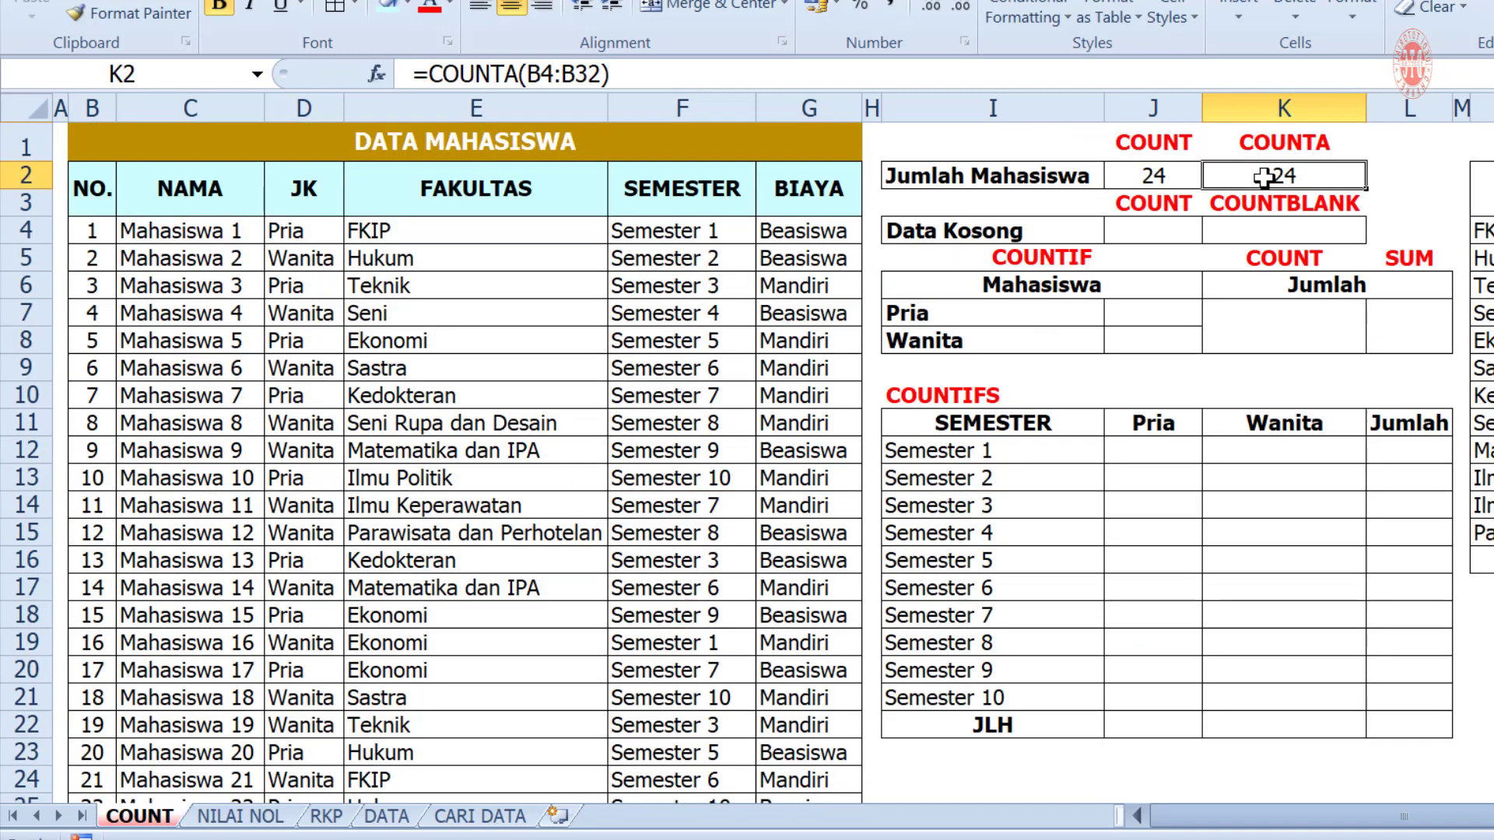
{"action": "left_click", "coordinate": [1389, 154]}
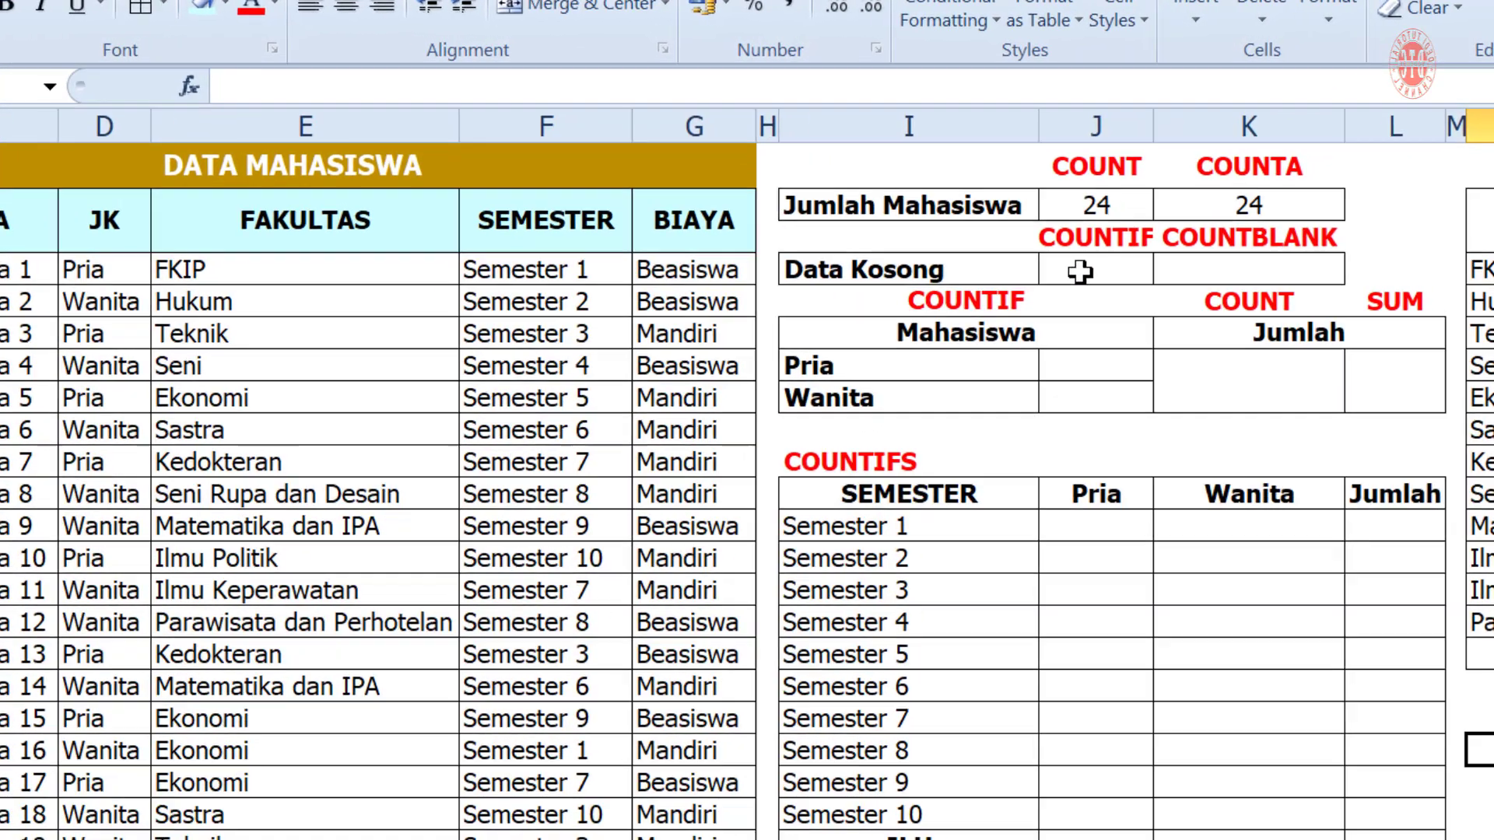
- Enter a COUNTIF formula over the student names C4:C32 with the empty-text criterion "" in cell J4 for Data Kosong
{"action": "left_click", "coordinate": [1139, 231]}
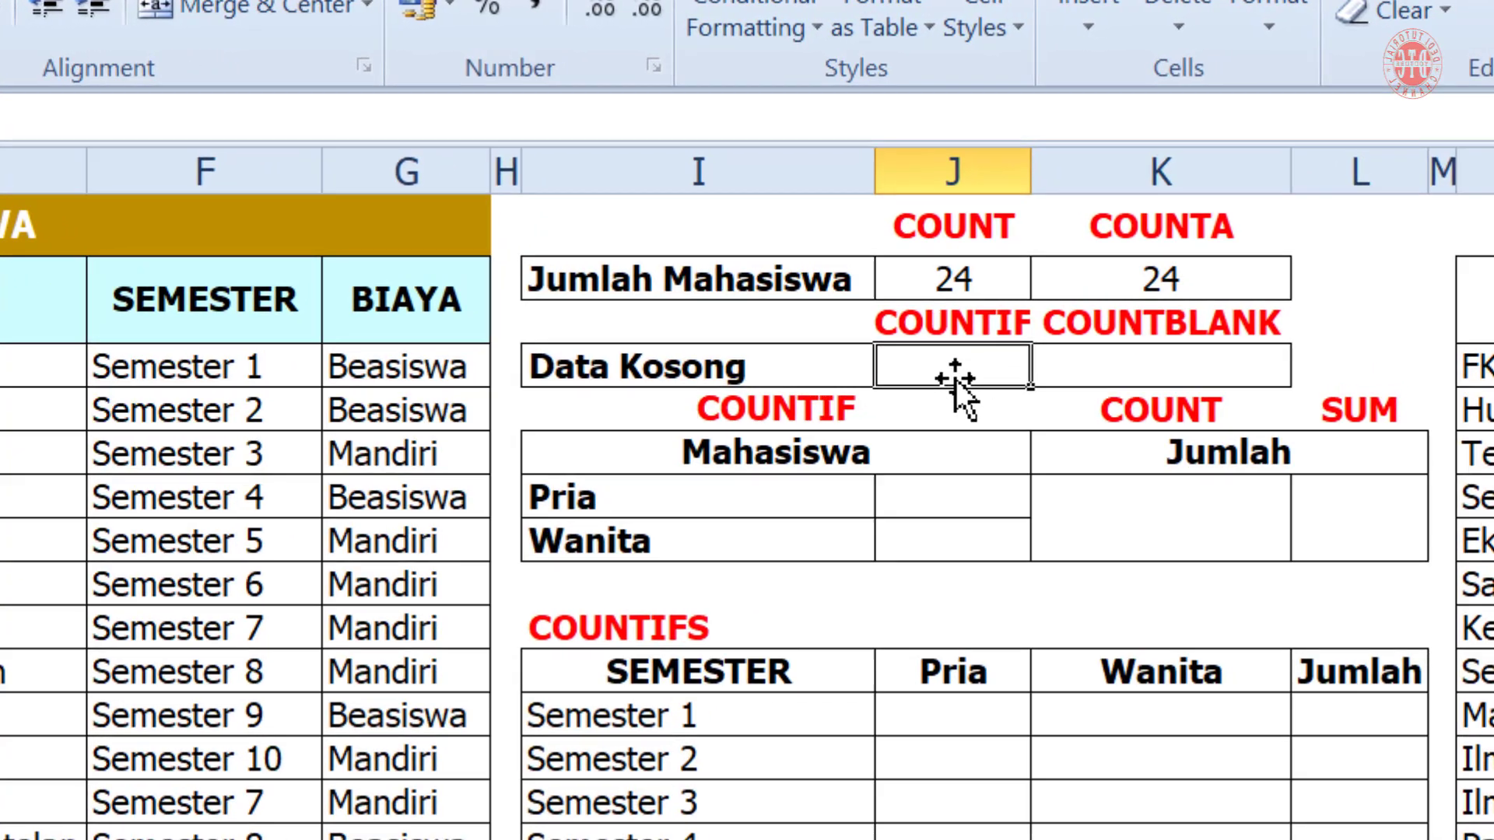
{"action": "type", "text": "="}
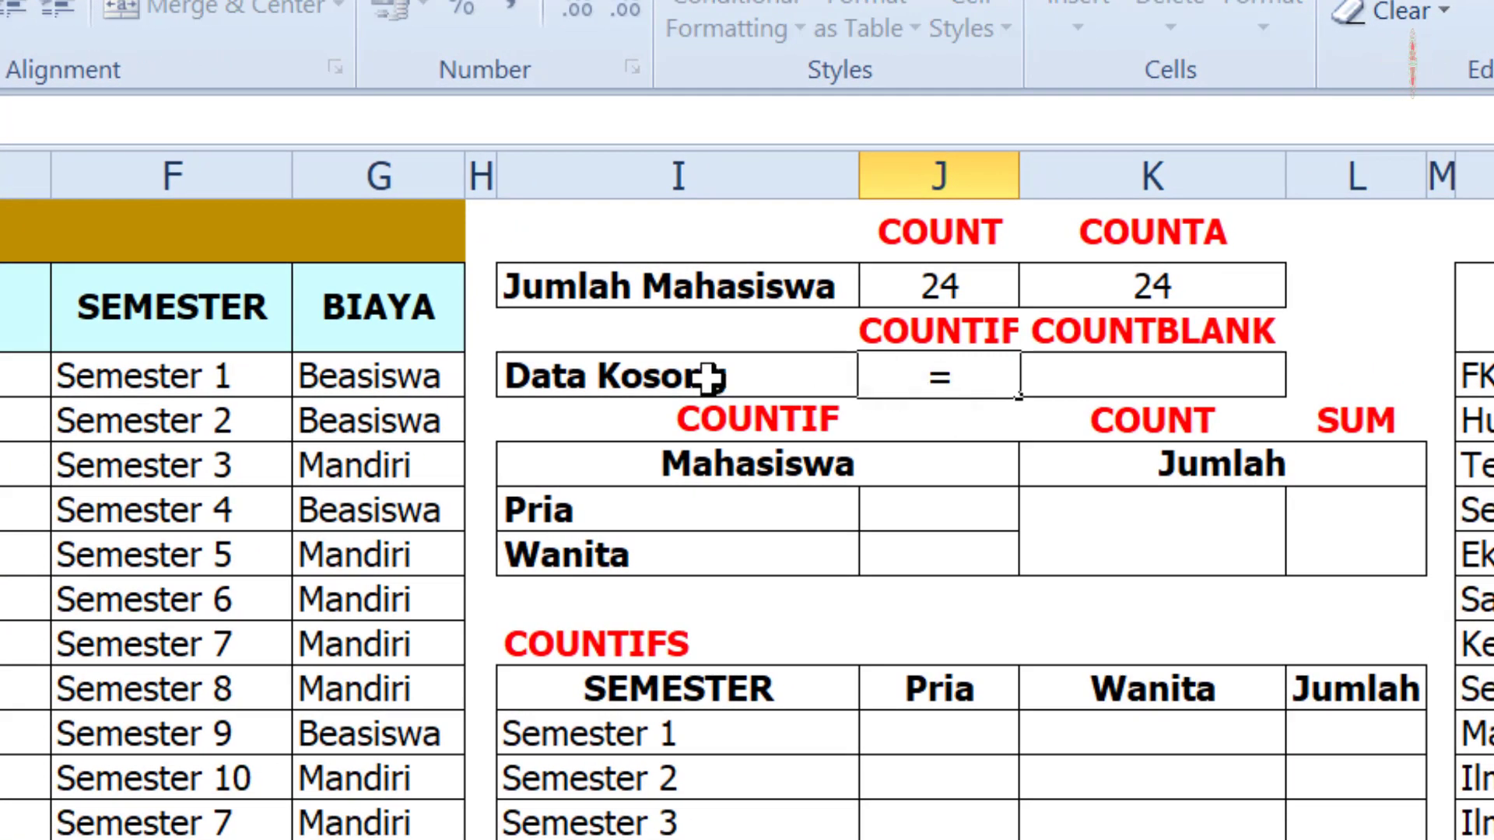
{"action": "type", "text": "COUN"}
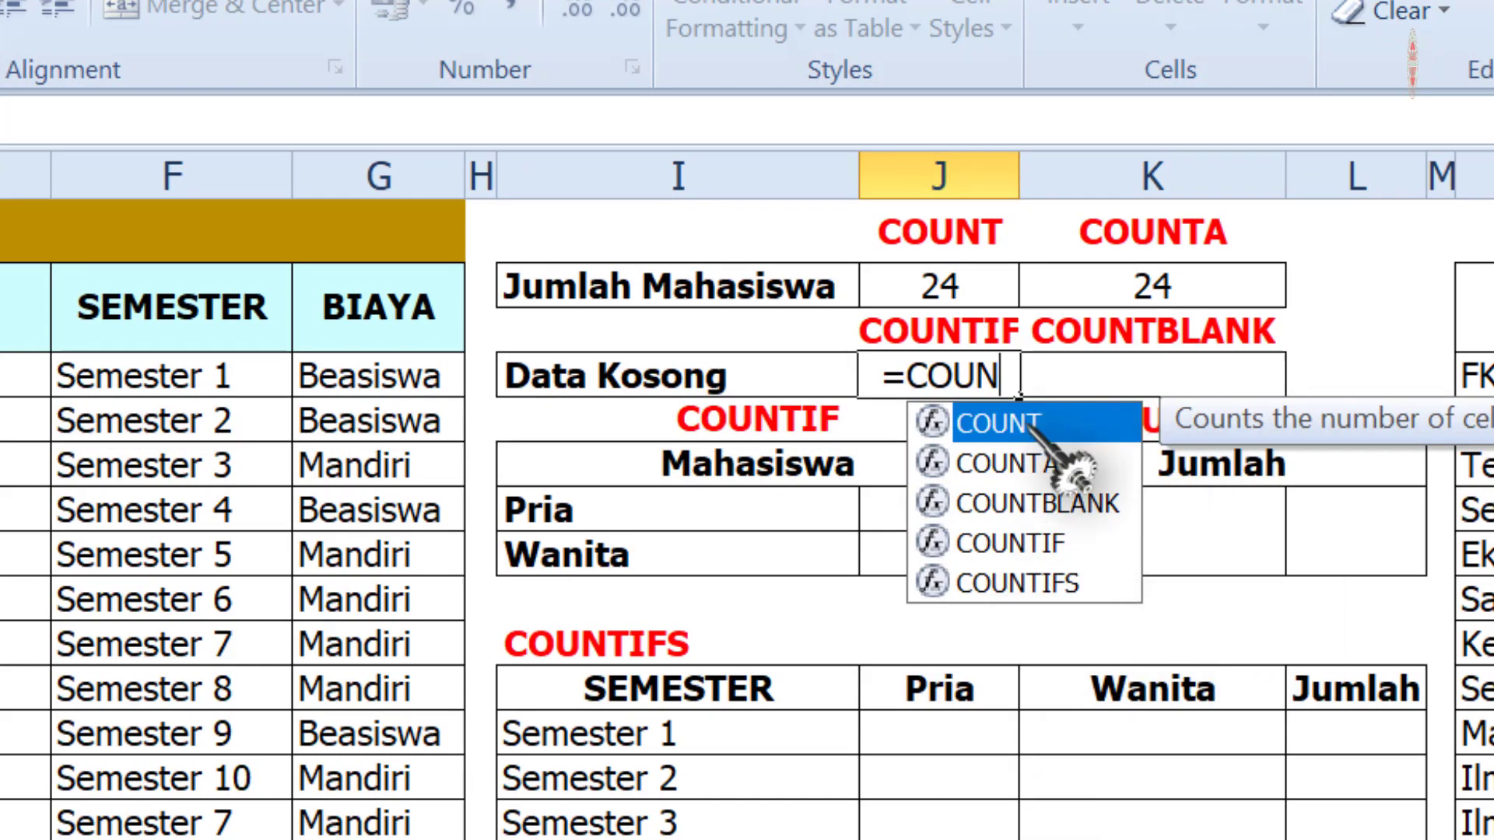
{"action": "left_click", "coordinate": [1037, 538]}
{"action": "double_click", "coordinate": [1047, 545]}
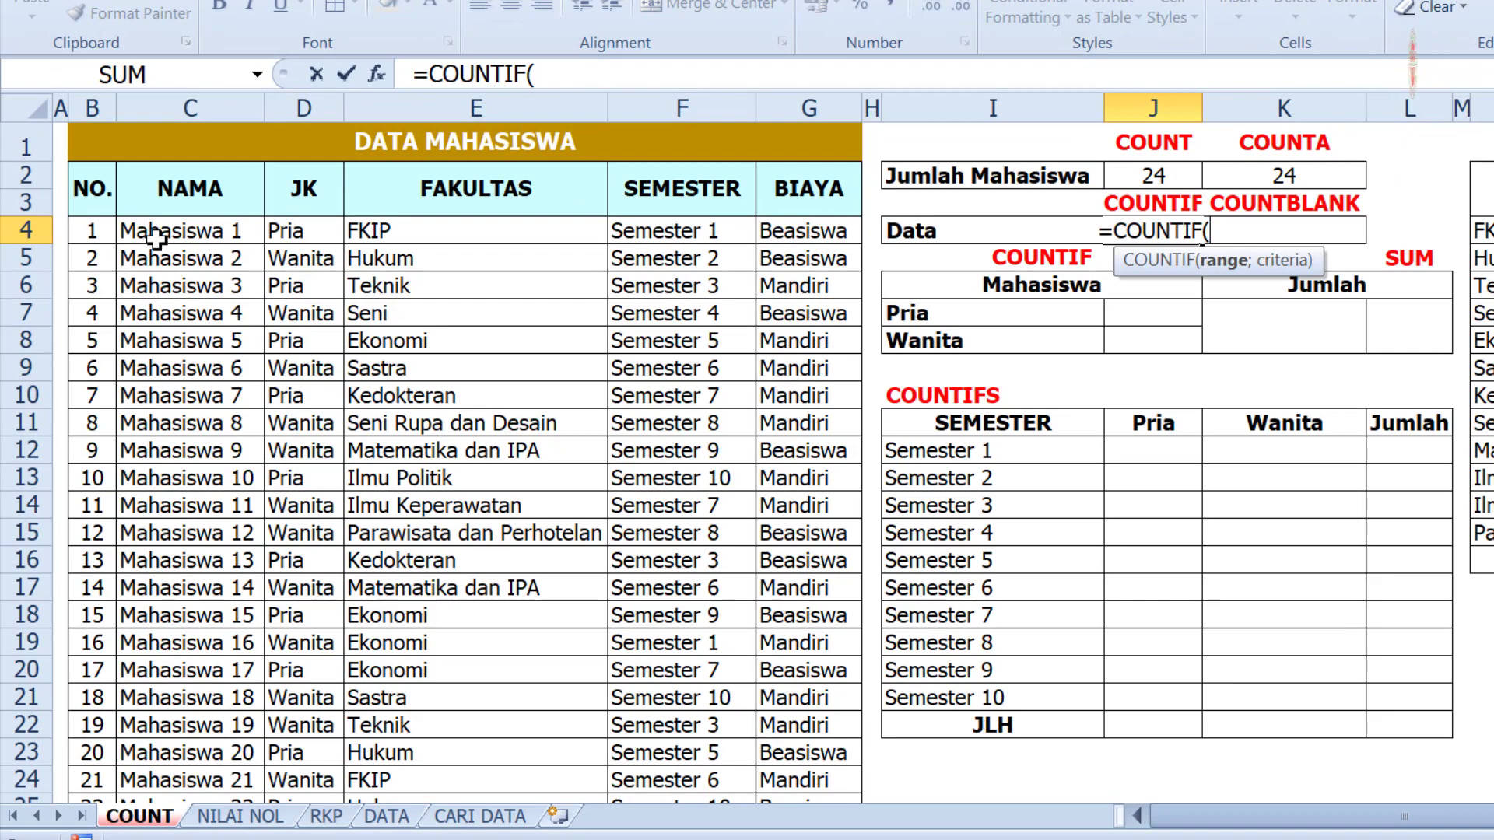
{"action": "left_click_drag", "start_coordinate": [156, 239], "coordinate": [200, 766]}
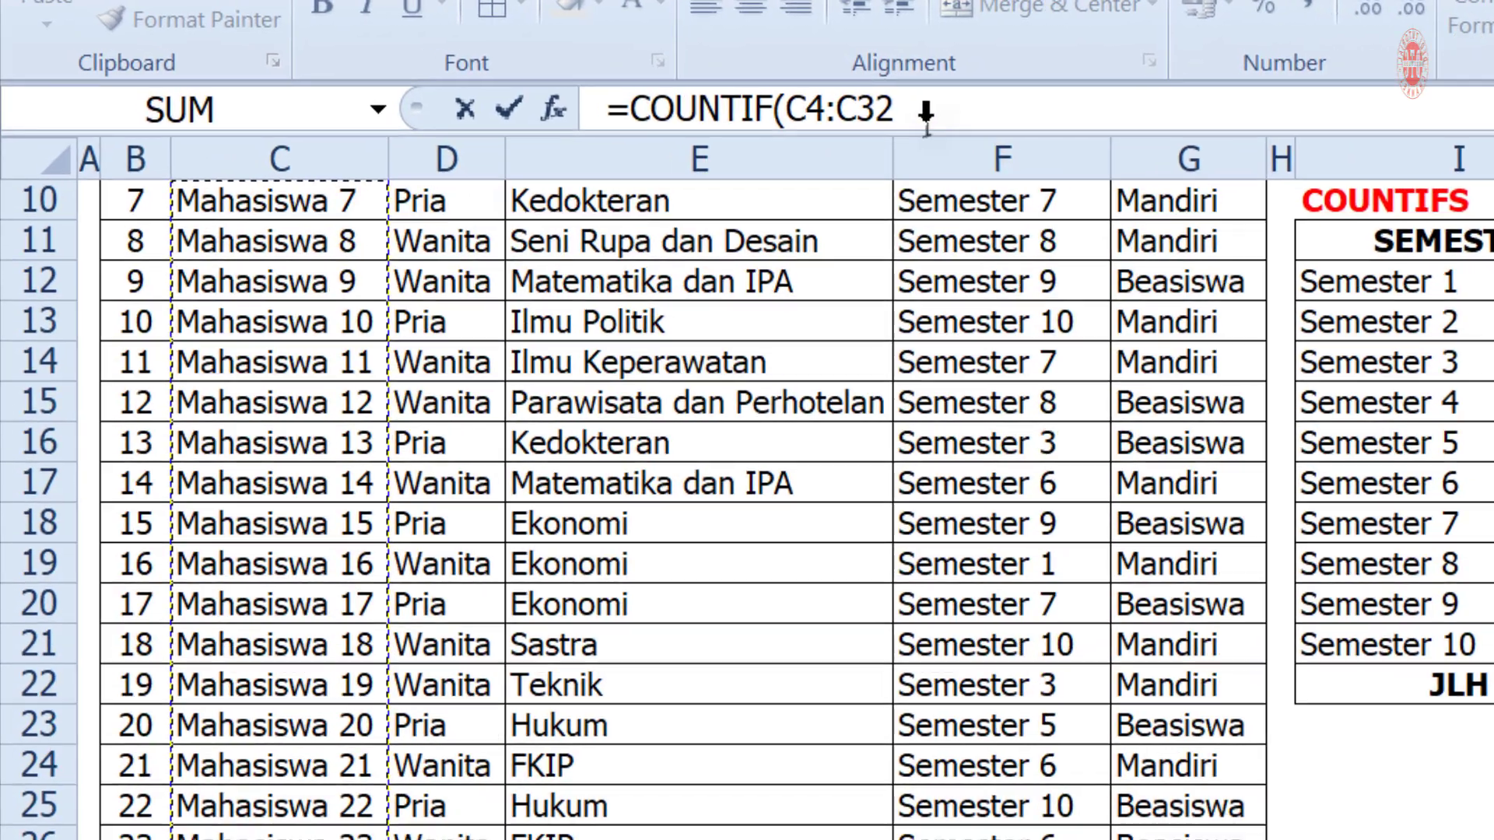
{"action": "left_click", "coordinate": [640, 77]}
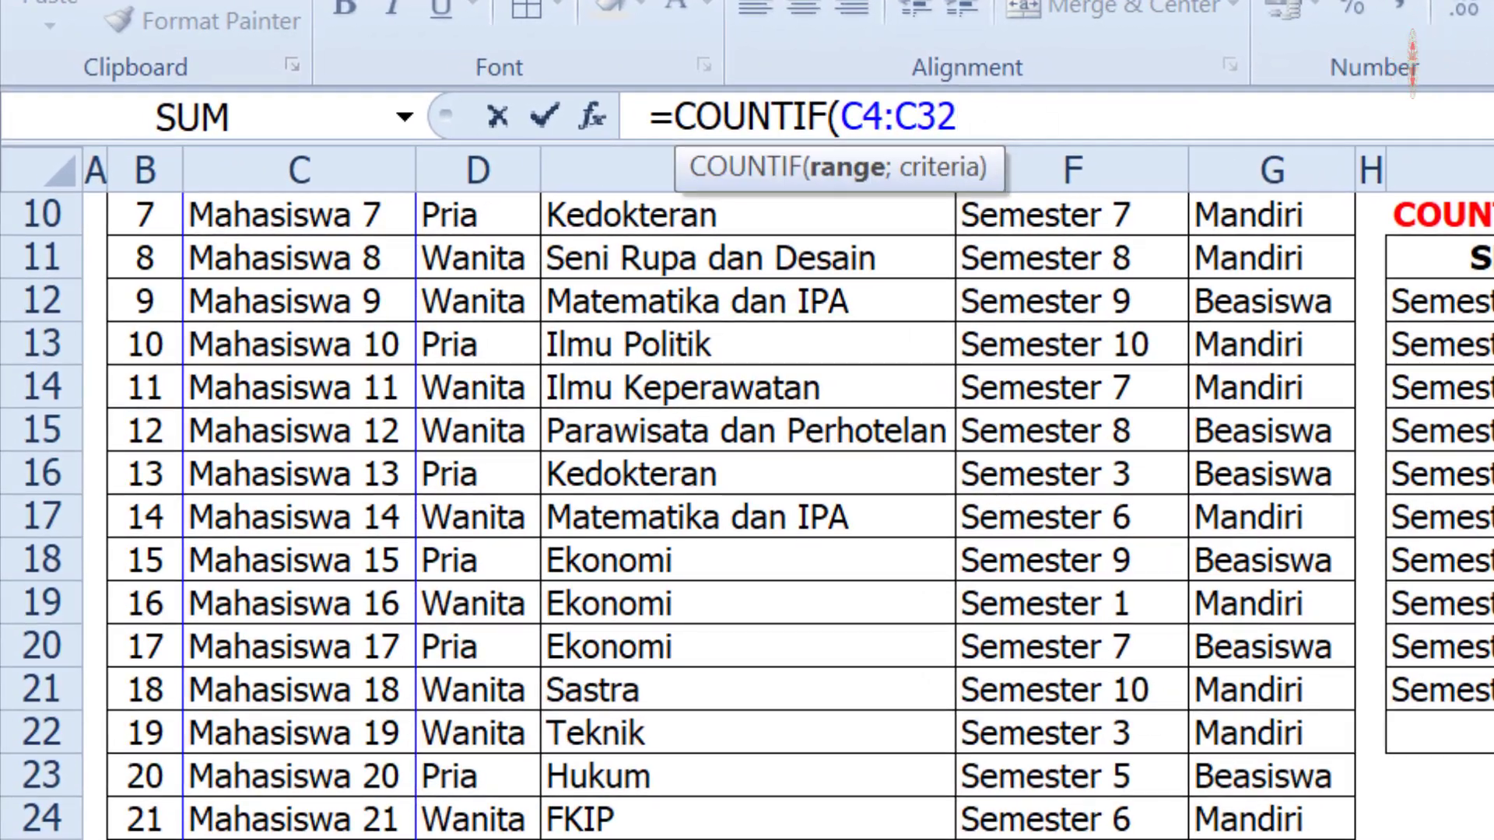
{"action": "scroll", "coordinate": [747, 513], "scroll_direction": "up", "scroll_amount": 3}
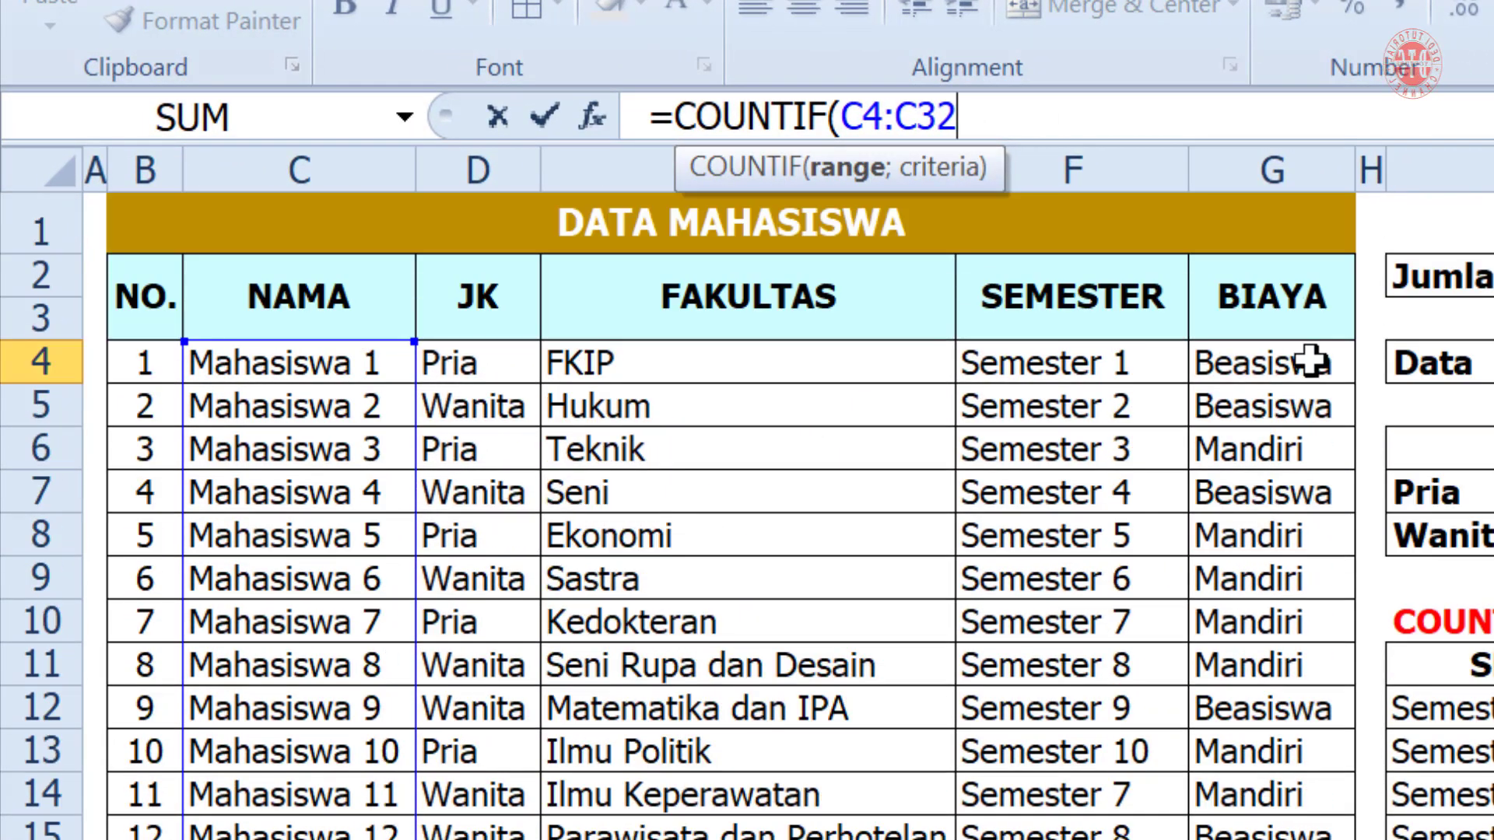
{"action": "type", "text": ";"}
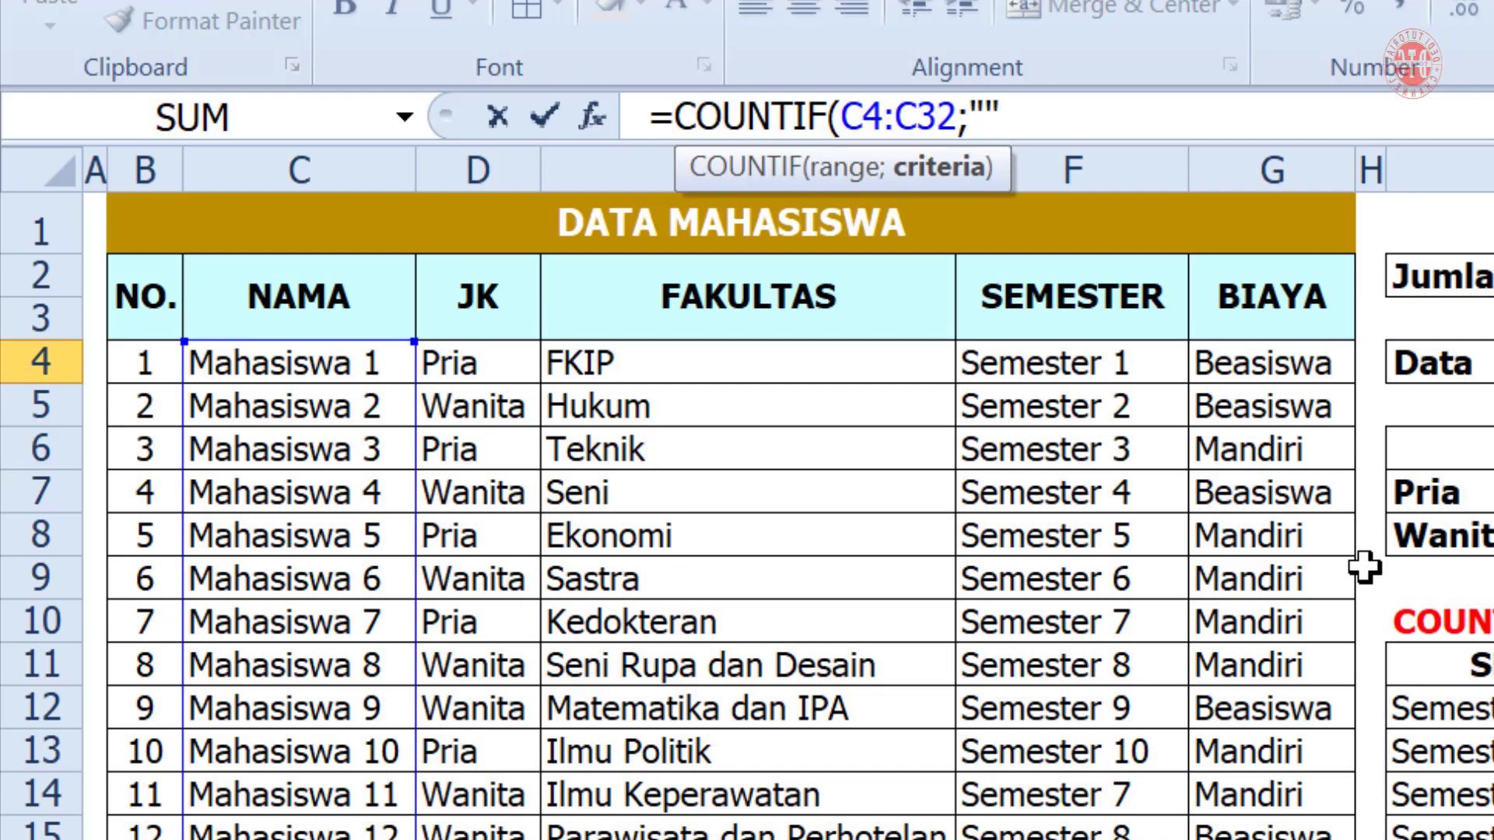
{"action": "key", "text": "Return"}
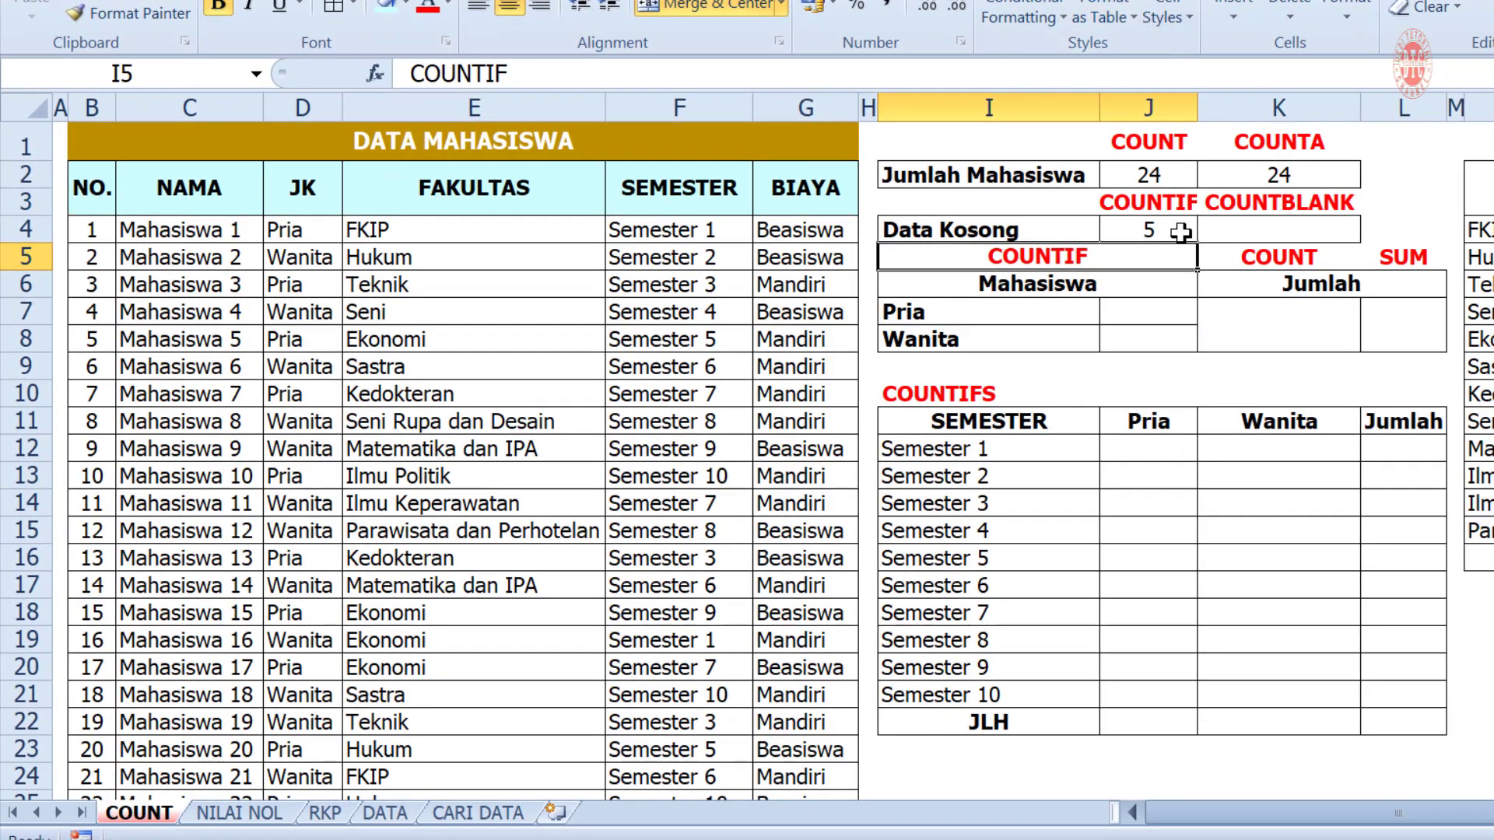
{"action": "left_click", "coordinate": [1180, 232]}
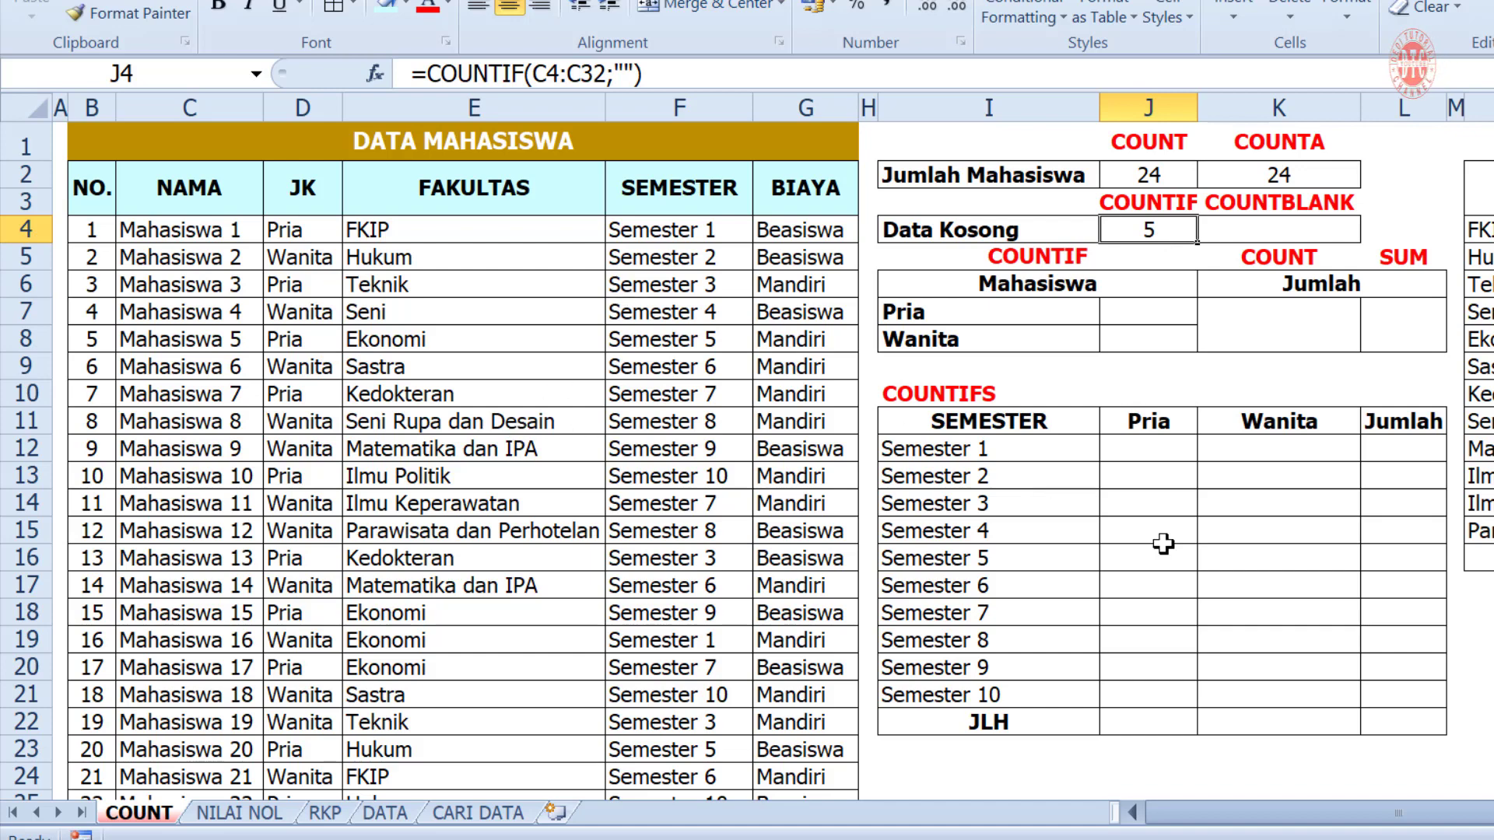
- Examine the blank rows at the end of the student table, checking B28:B32 and the full block B28:G32
{"action": "left_click", "coordinate": [1487, 722]}
{"action": "scroll", "coordinate": [121, 691], "scroll_direction": "down", "scroll_amount": 3}
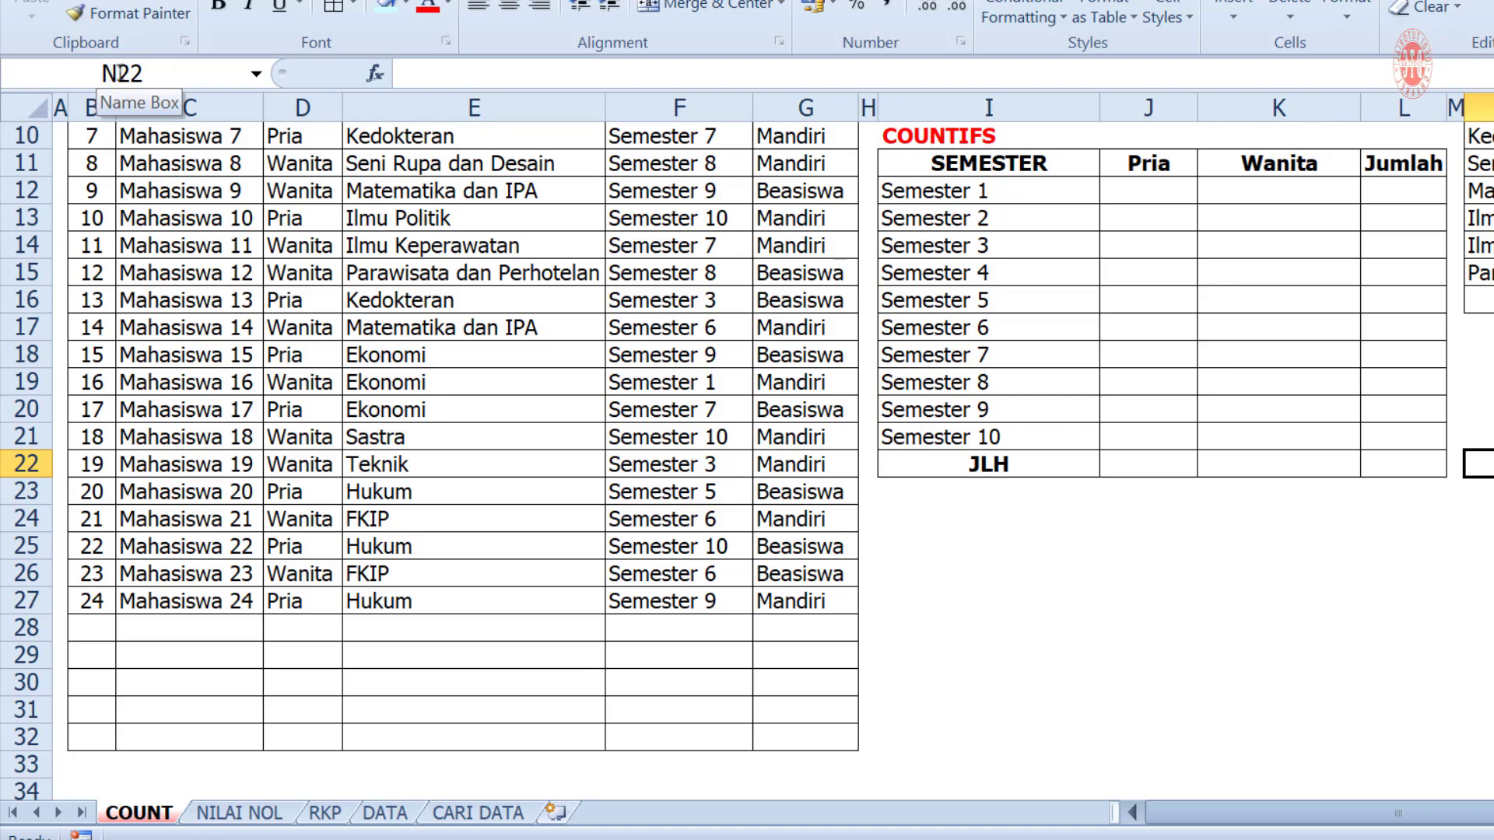
{"action": "left_click_drag", "start_coordinate": [89, 629], "coordinate": [97, 744]}
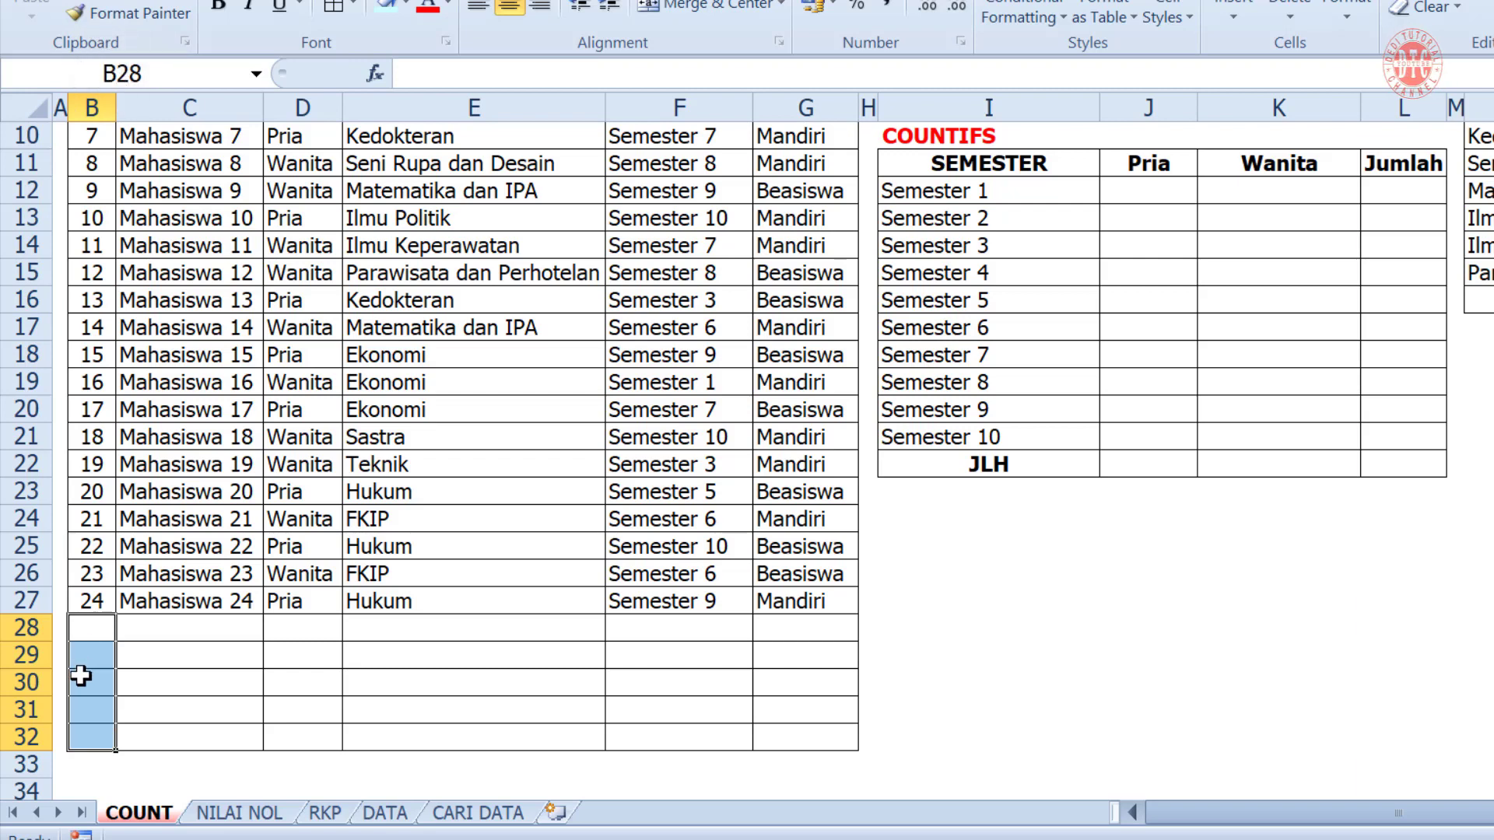
{"action": "left_click", "coordinate": [981, 741]}
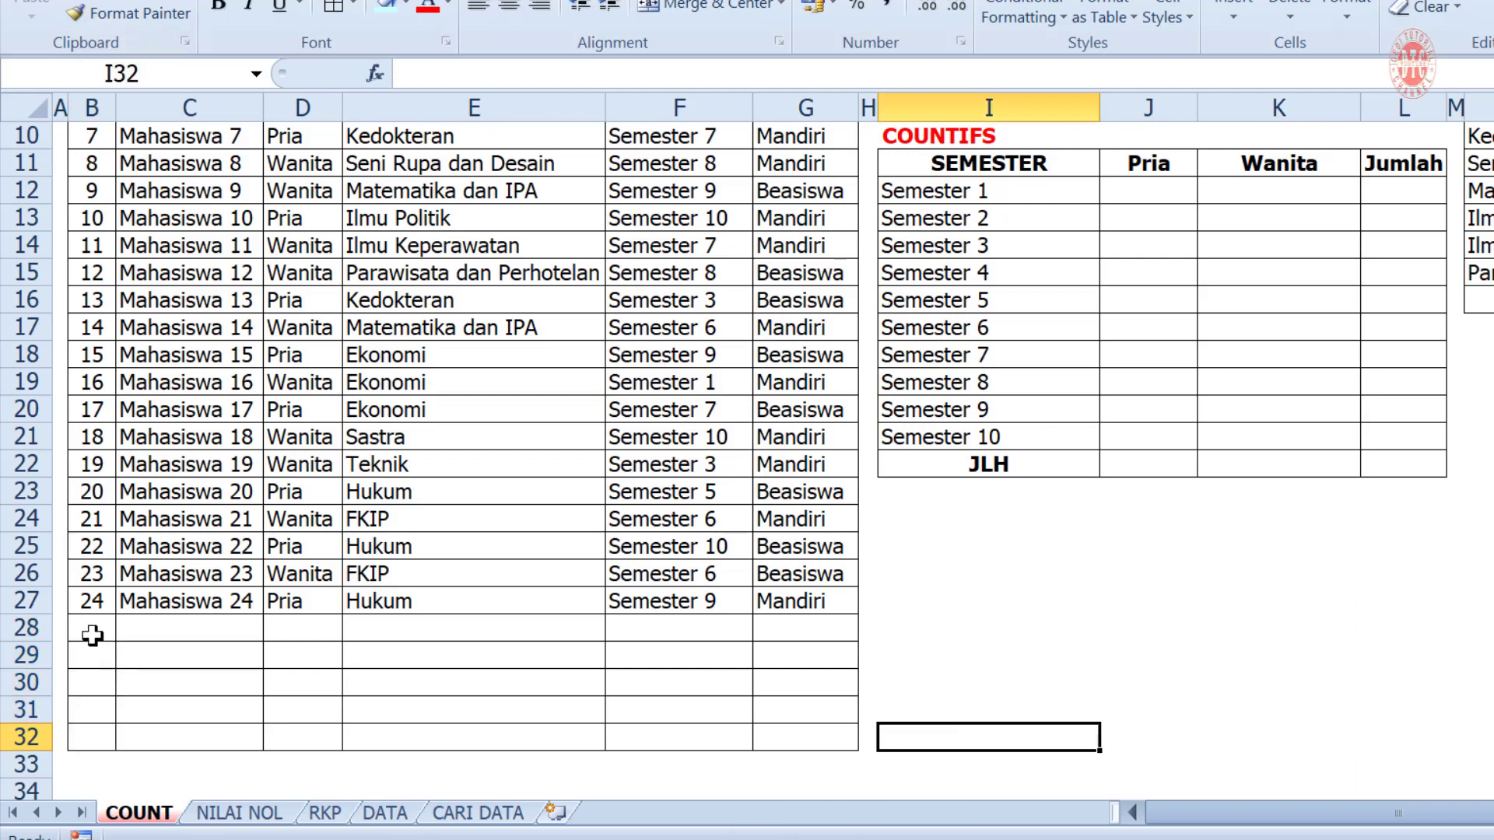
{"action": "left_click_drag", "start_coordinate": [93, 636], "coordinate": [93, 741]}
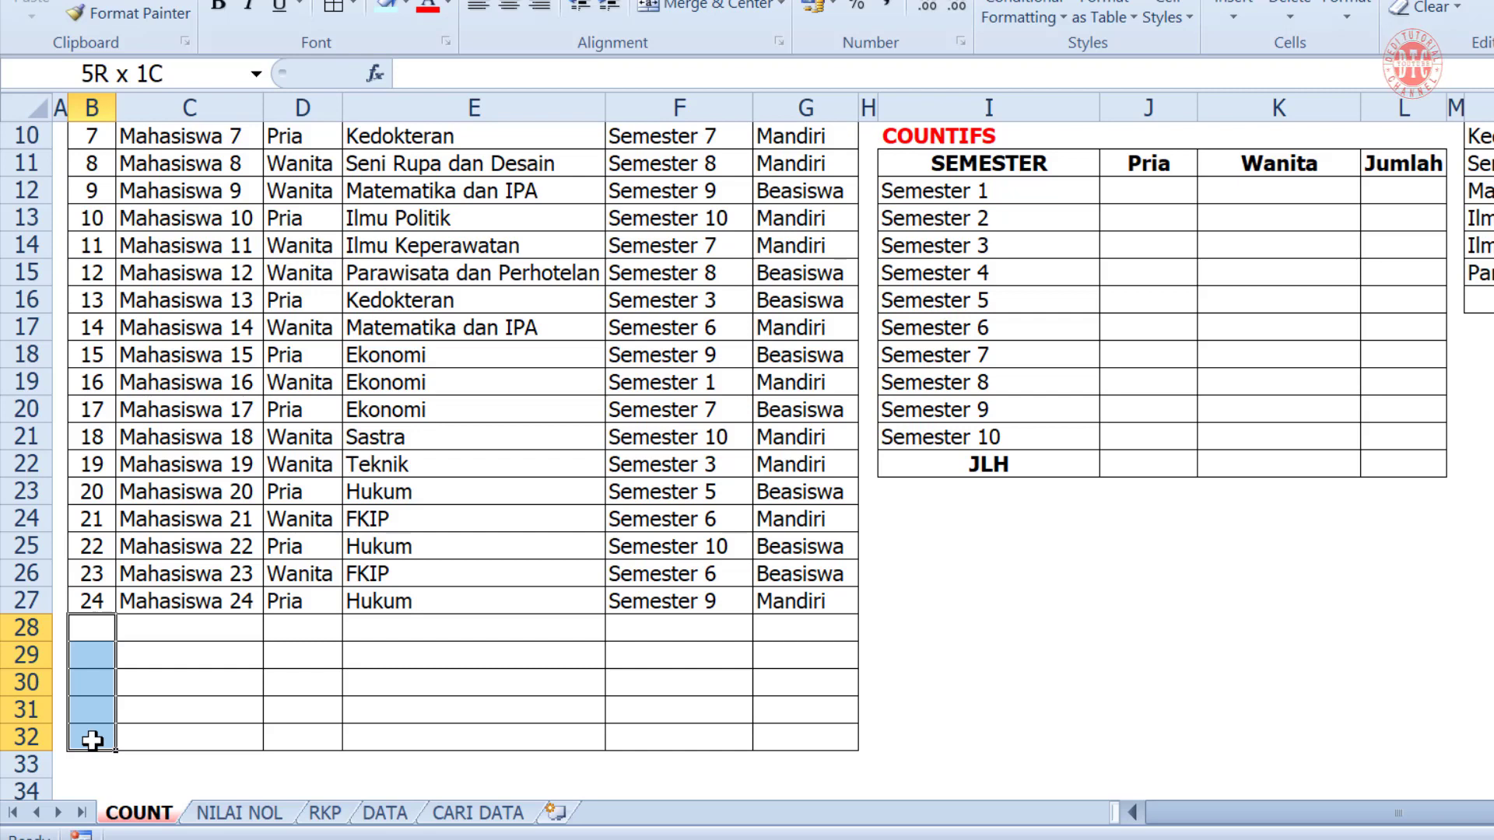
{"action": "left_click_drag", "start_coordinate": [92, 741], "coordinate": [837, 739]}
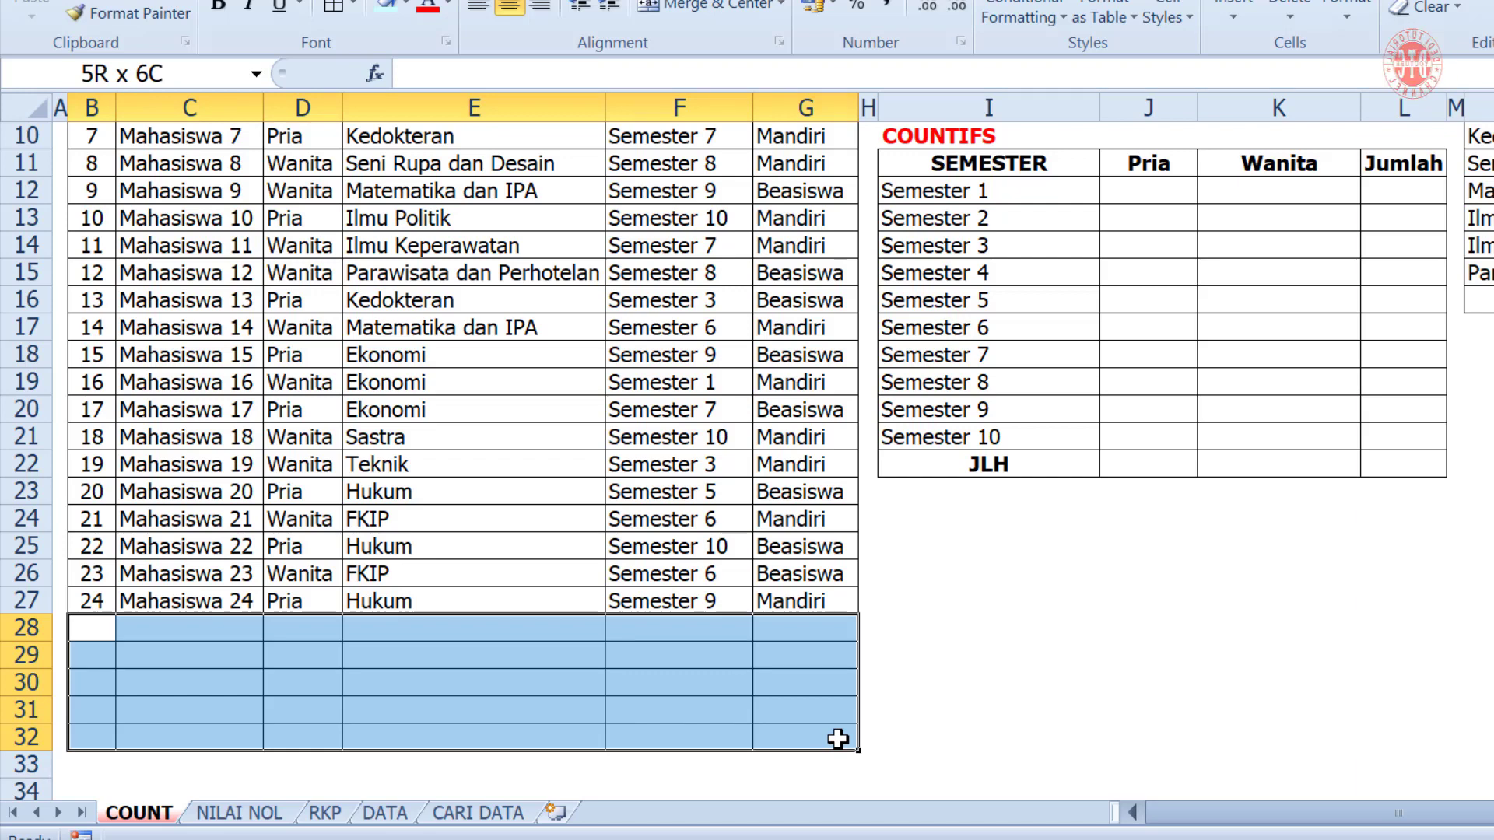
{"action": "left_click_drag", "start_coordinate": [837, 739], "coordinate": [837, 740]}
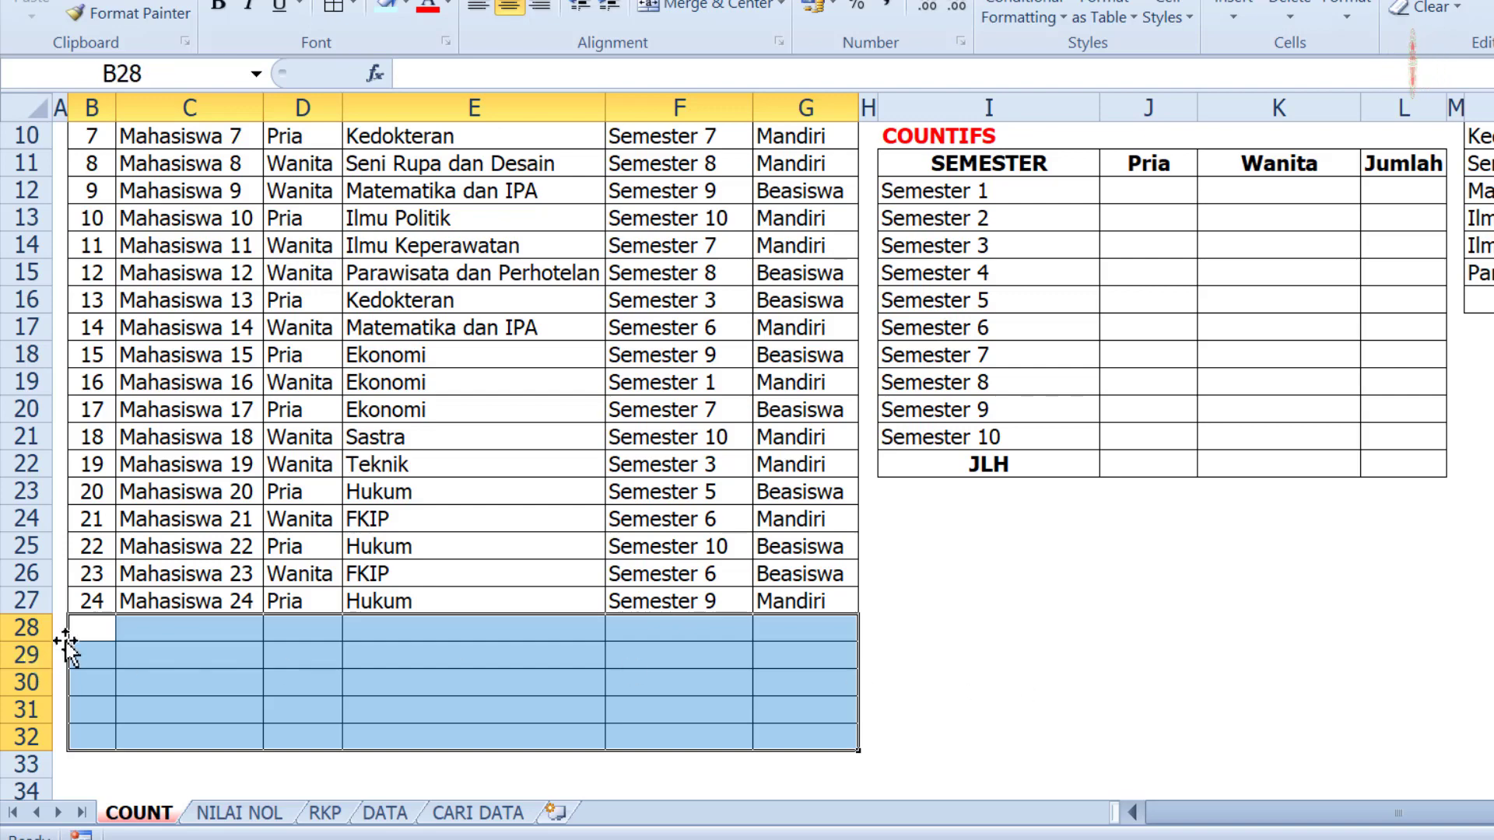
{"action": "left_click_drag", "start_coordinate": [96, 627], "coordinate": [96, 749]}
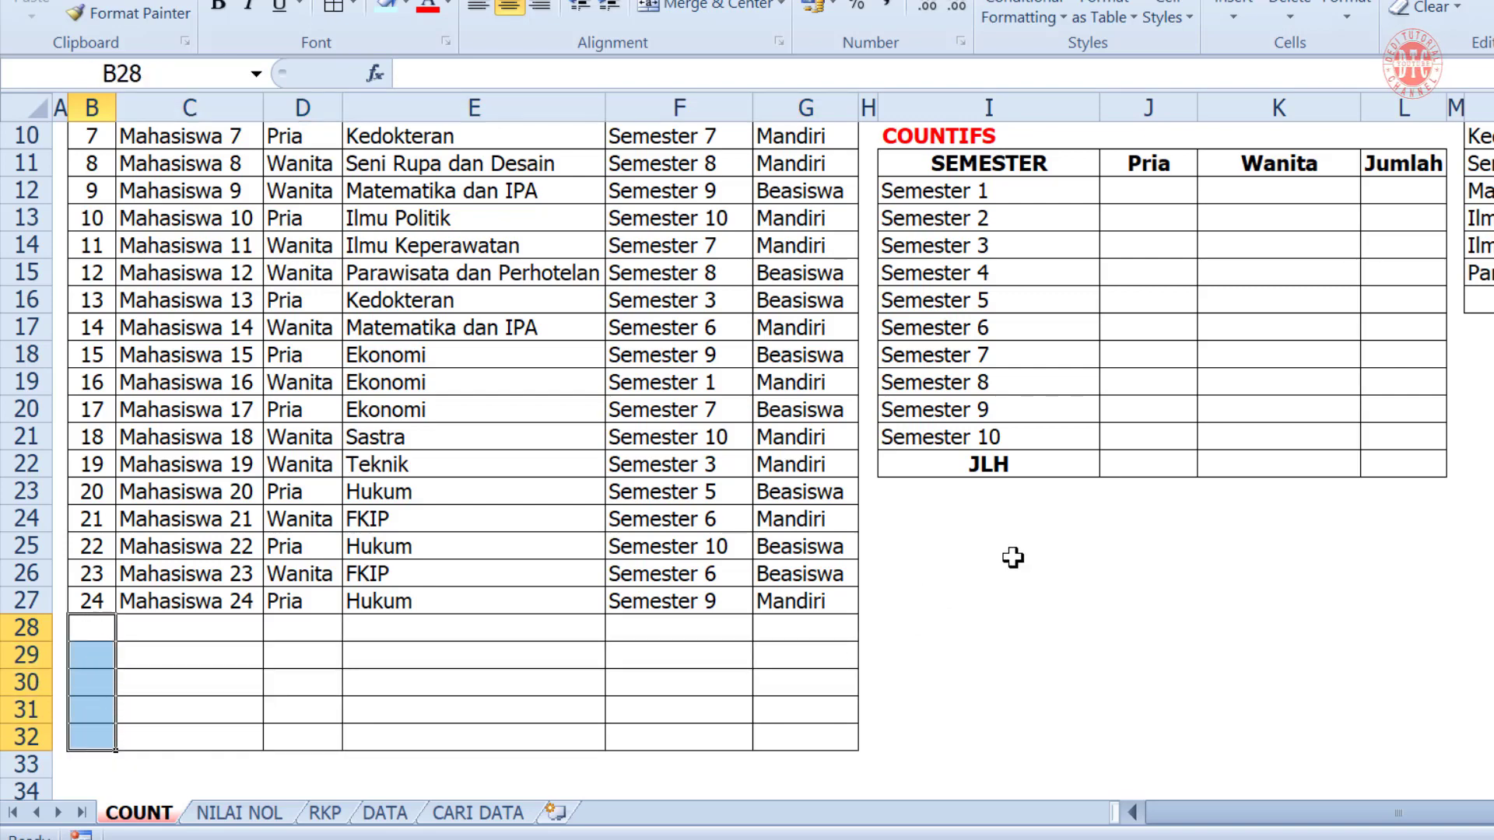
{"action": "left_click_drag", "start_coordinate": [1008, 519], "coordinate": [907, 703]}
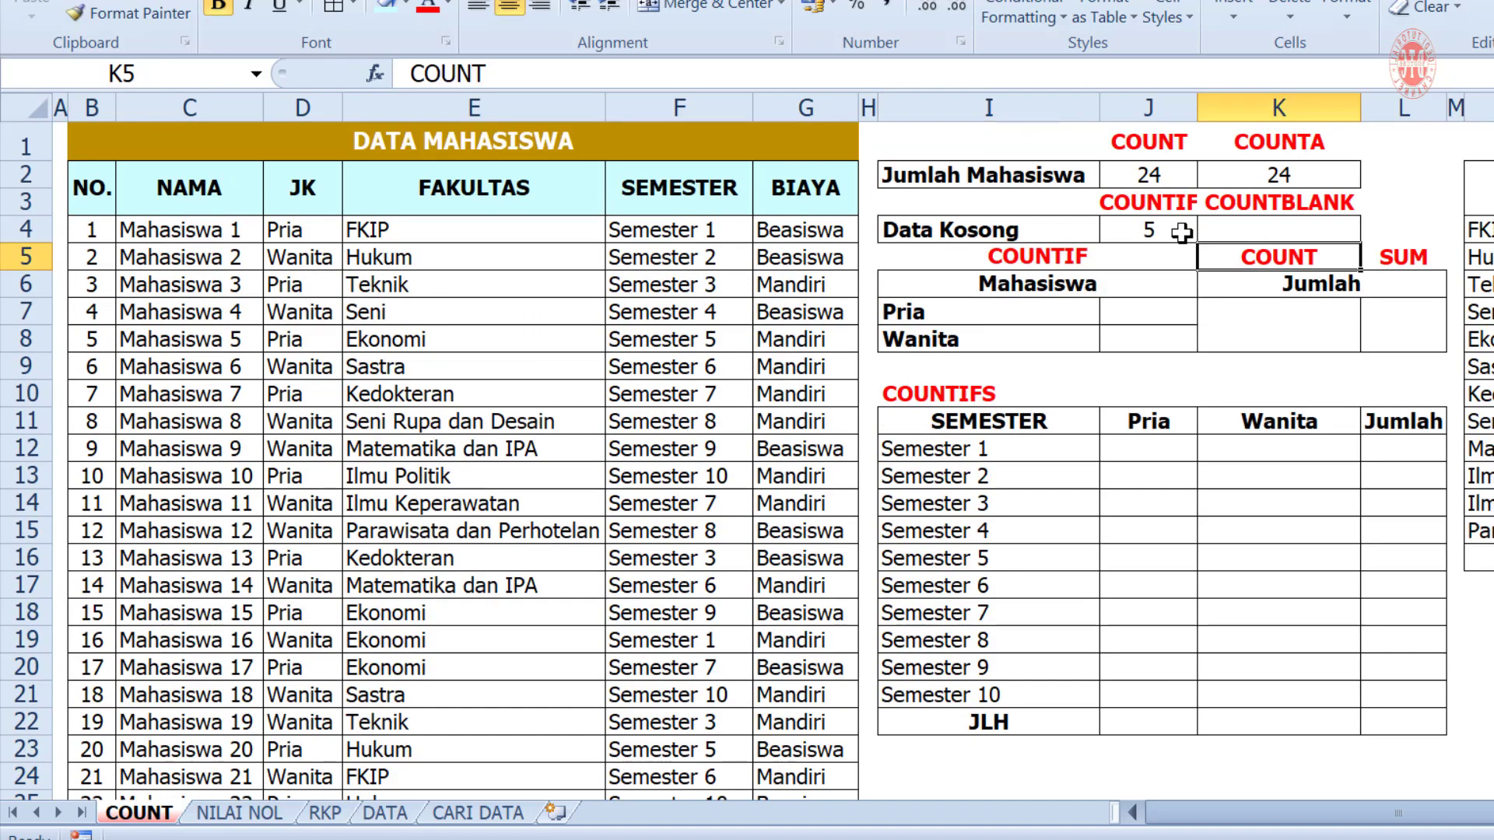
- Change the range of the COUNTIF formula in J4 to the NO. column, B4:B32
{"action": "left_click", "coordinate": [1181, 232]}
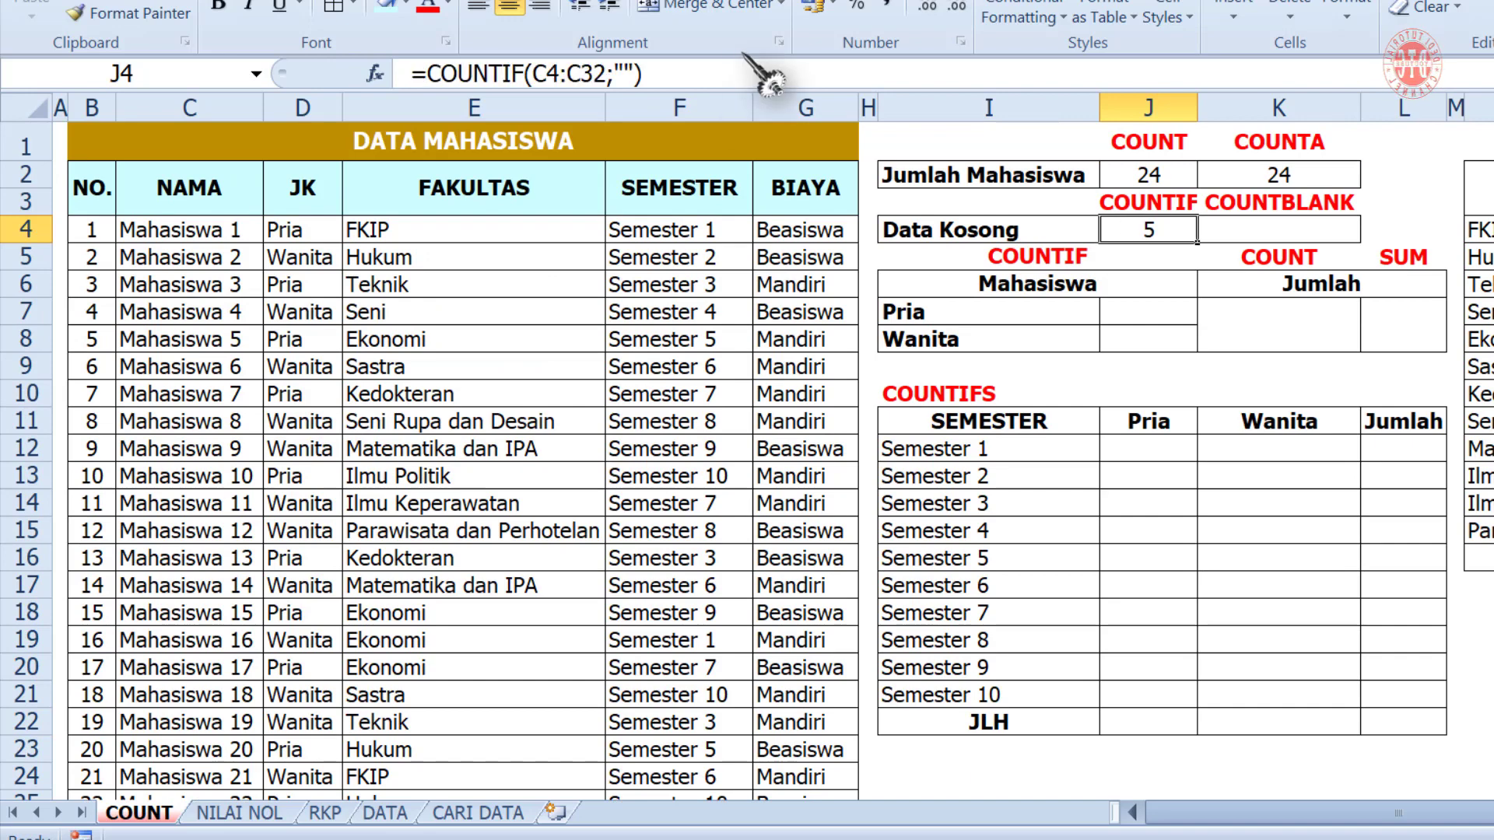
{"action": "left_click", "coordinate": [763, 70]}
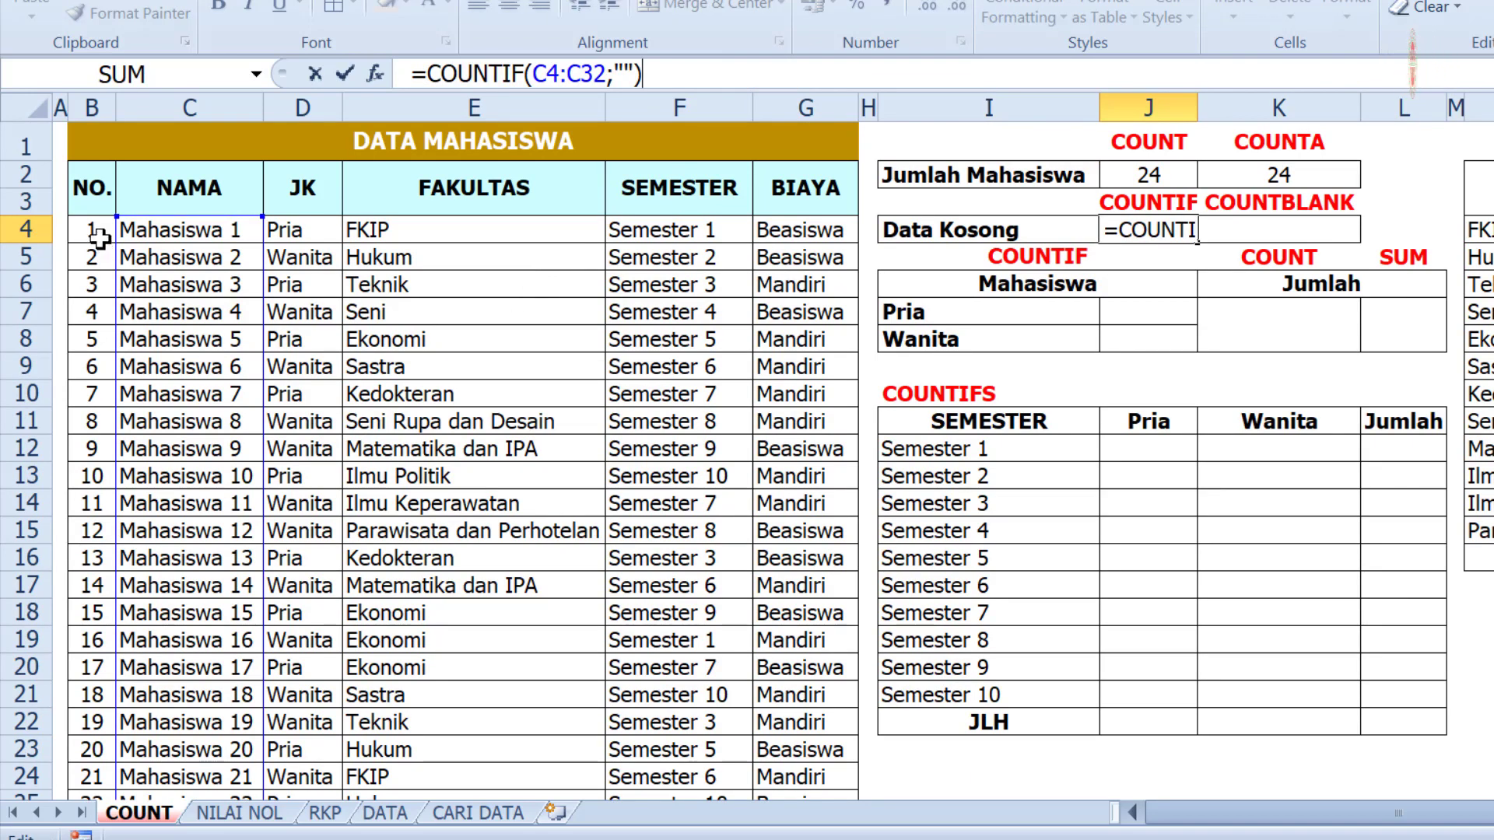
{"action": "left_click_drag", "start_coordinate": [534, 74], "coordinate": [604, 74]}
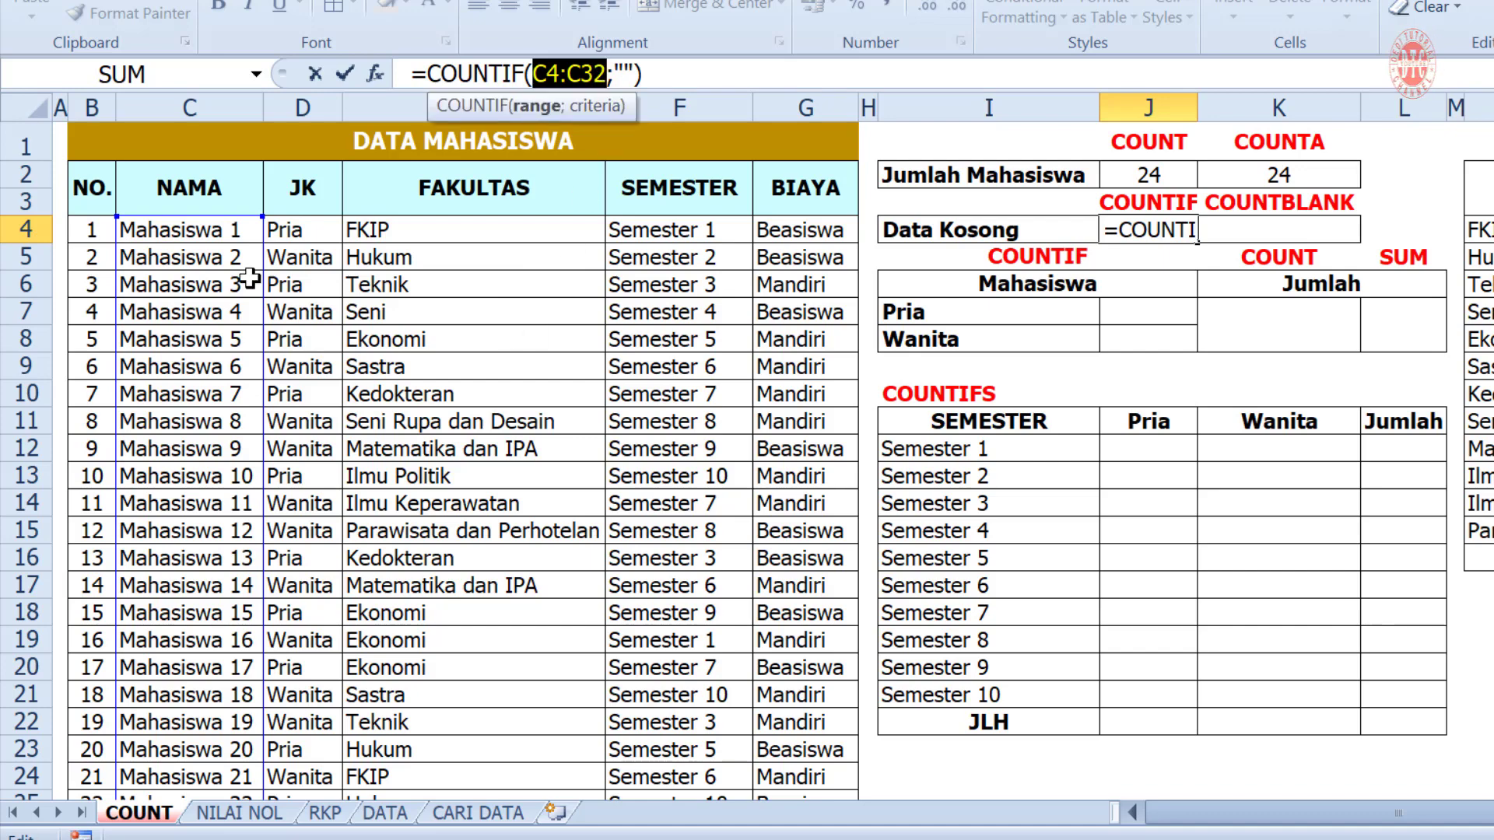
{"action": "left_click_drag", "start_coordinate": [85, 233], "coordinate": [100, 710]}
{"action": "key", "text": "Return"}
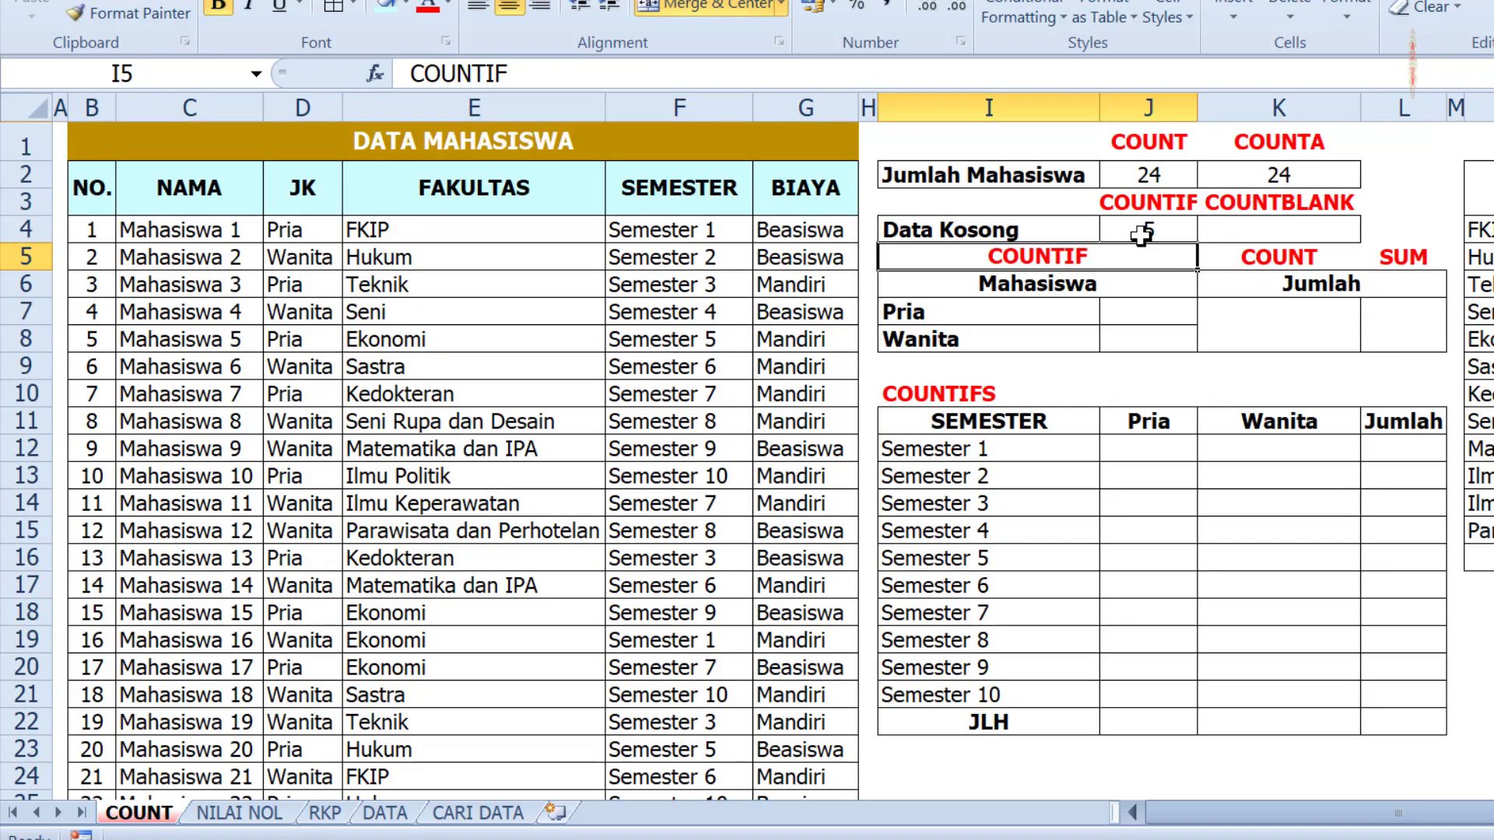
{"action": "left_click", "coordinate": [1151, 235]}
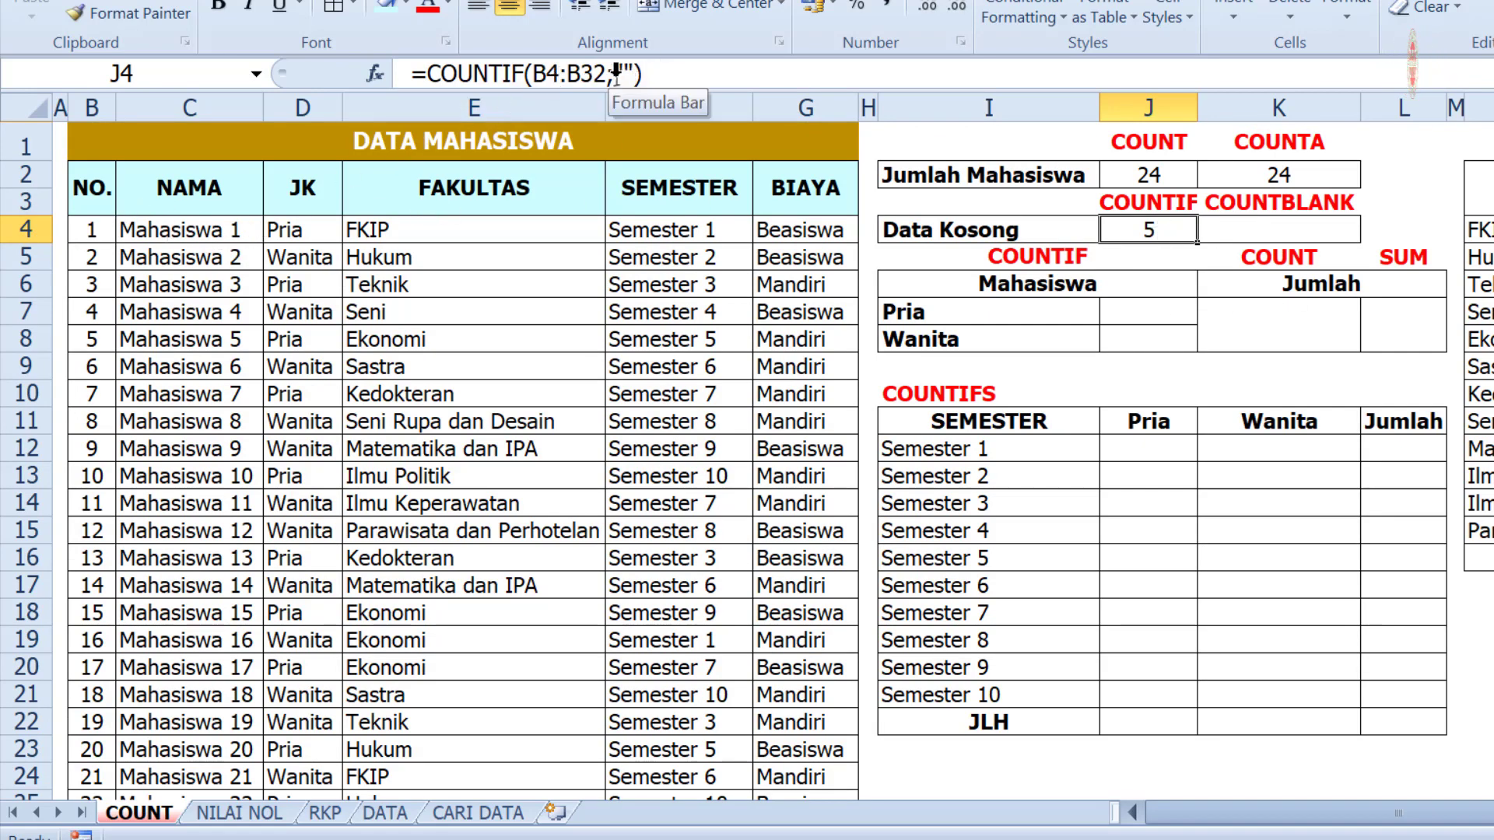
- Enter a COUNTBLANK formula over the FAKULTAS column E4:E32 in cell K4 for Data Kosong
{"action": "left_click", "coordinate": [1270, 224]}
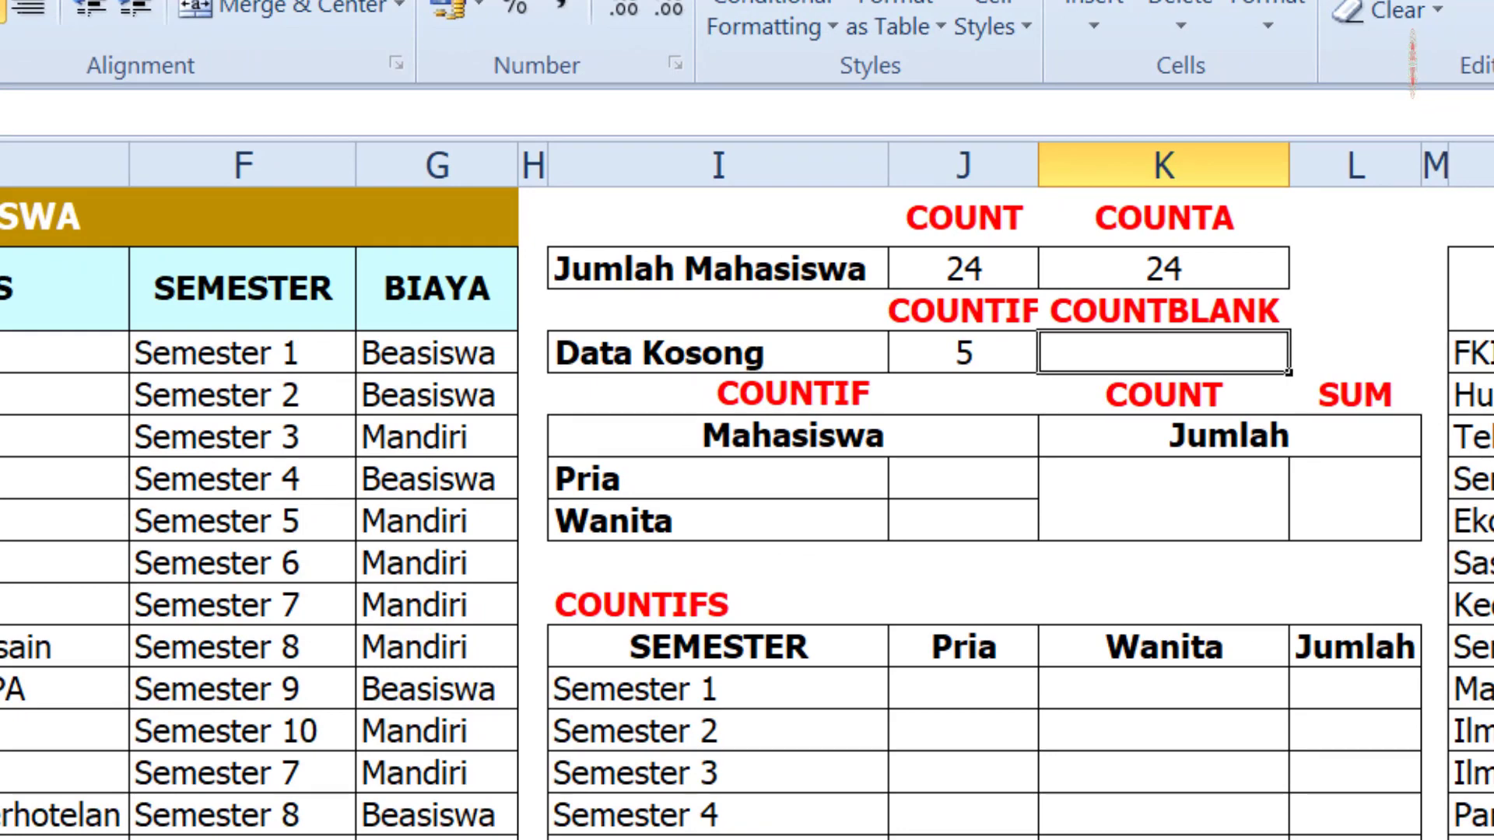
{"action": "type", "text": "=COUN"}
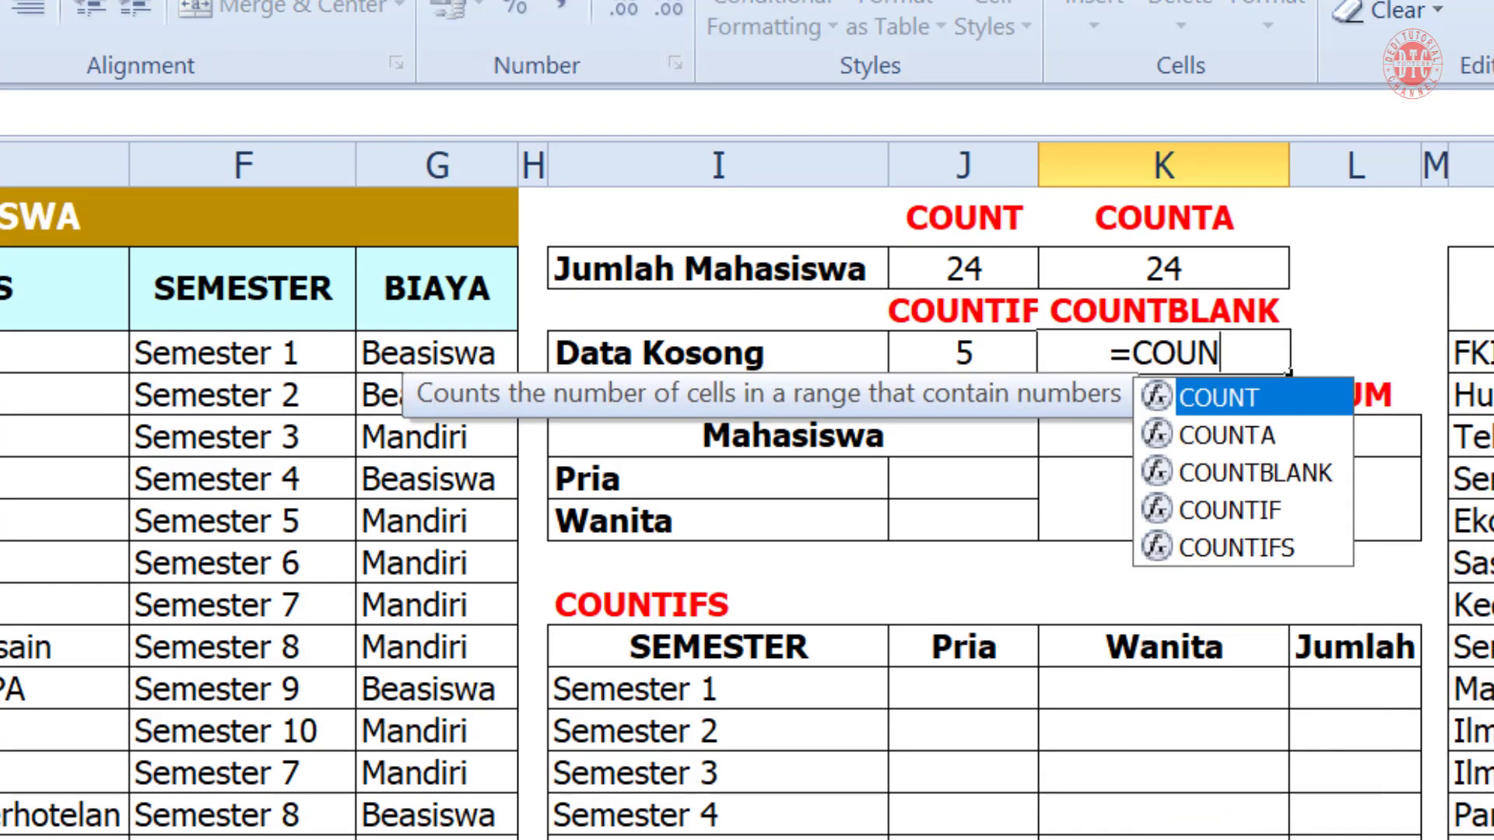
{"action": "double_click", "coordinate": [1214, 472]}
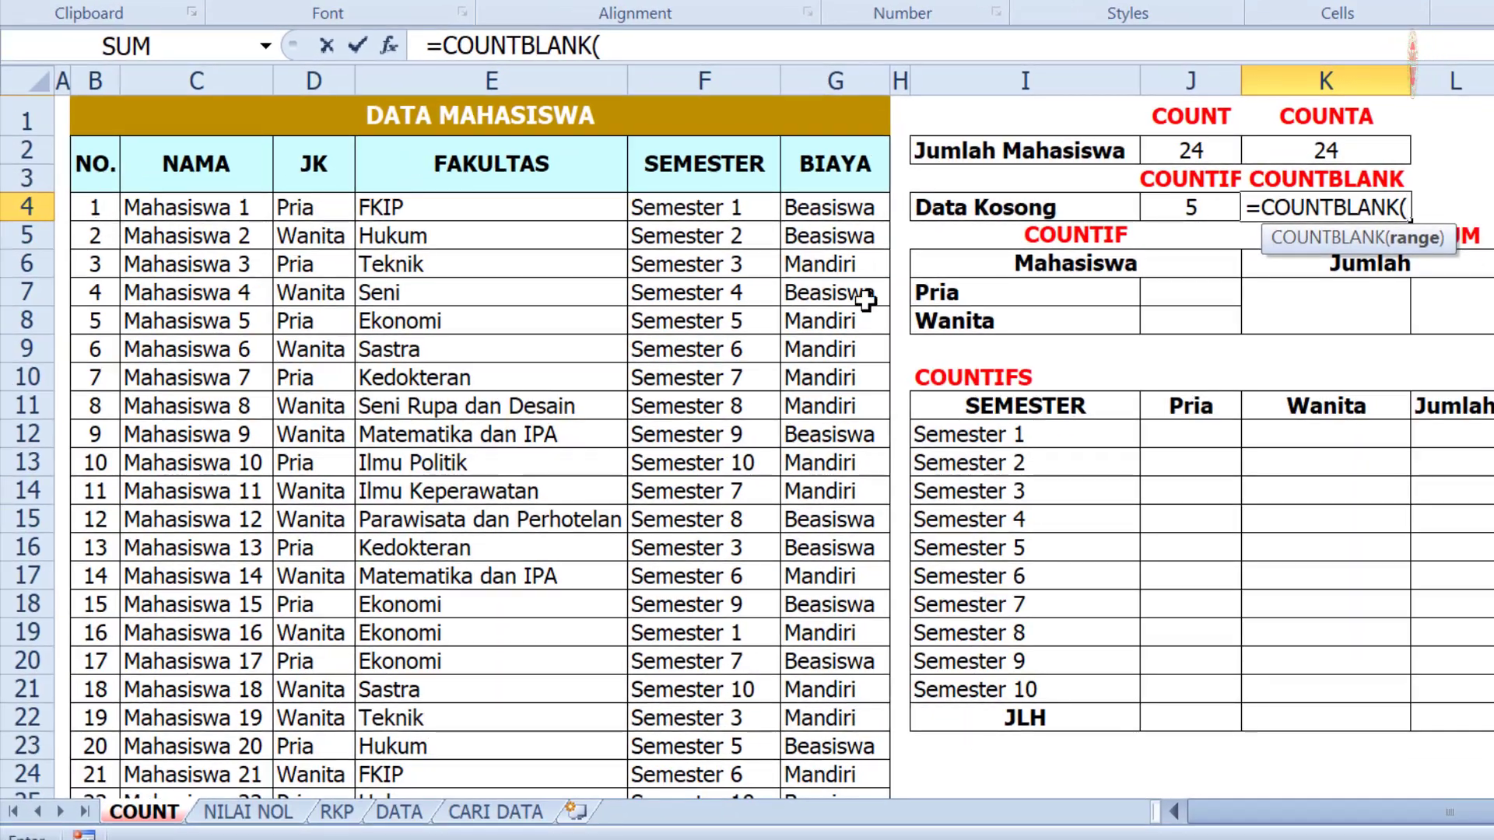
{"action": "left_click_drag", "start_coordinate": [444, 213], "coordinate": [477, 710]}
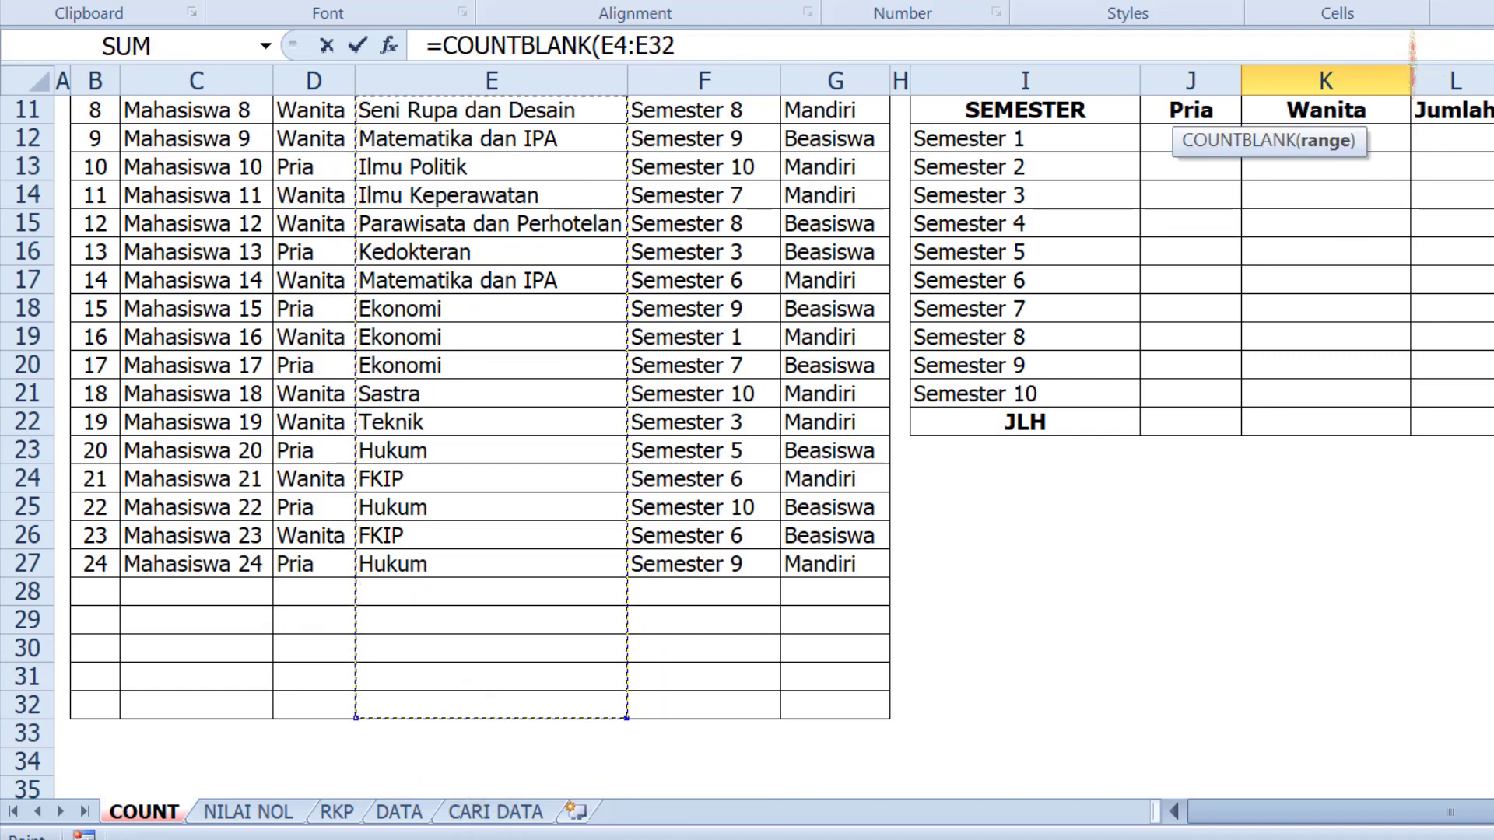
{"action": "scroll", "coordinate": [454, 693], "scroll_direction": "down", "scroll_amount": 5}
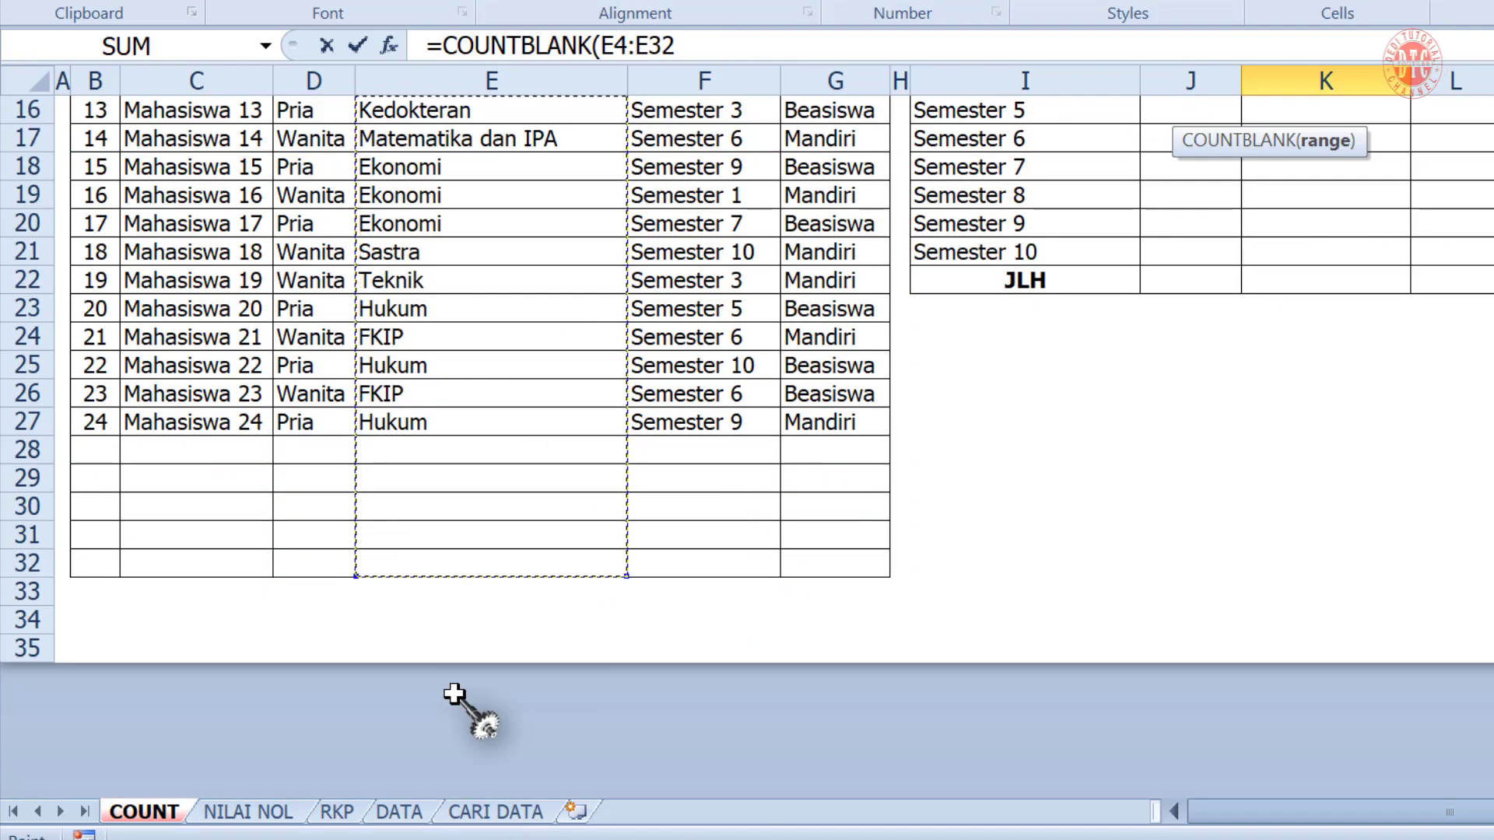
{"action": "scroll", "coordinate": [455, 694], "scroll_direction": "up", "scroll_amount": 5}
{"action": "key", "text": "Return"}
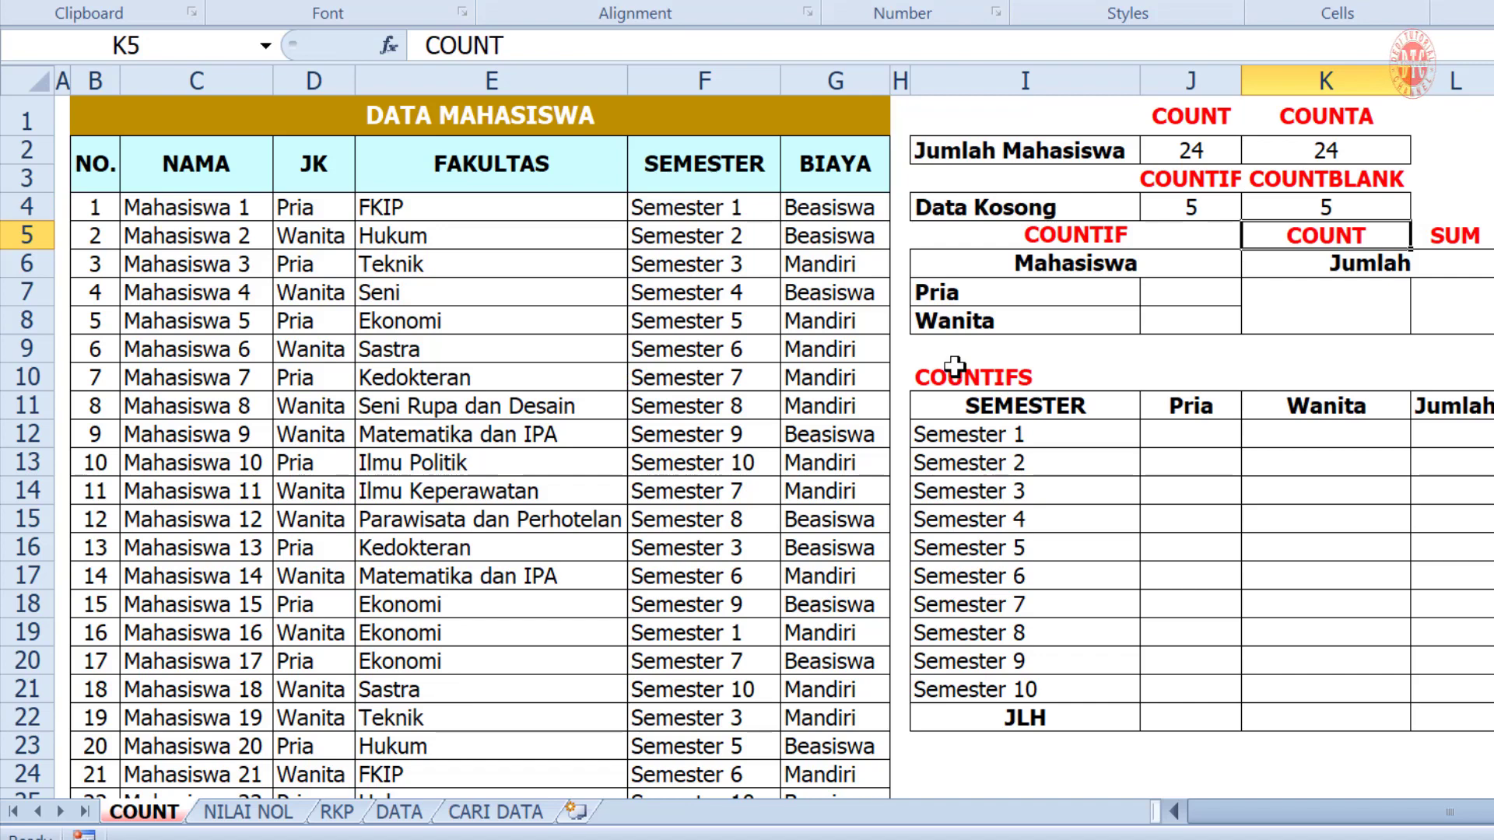
- Change the range of the COUNTBLANK formula in K4 to the NAMA column
{"action": "left_click", "coordinate": [1362, 209]}
{"action": "left_click_drag", "start_coordinate": [598, 31], "coordinate": [670, 39]}
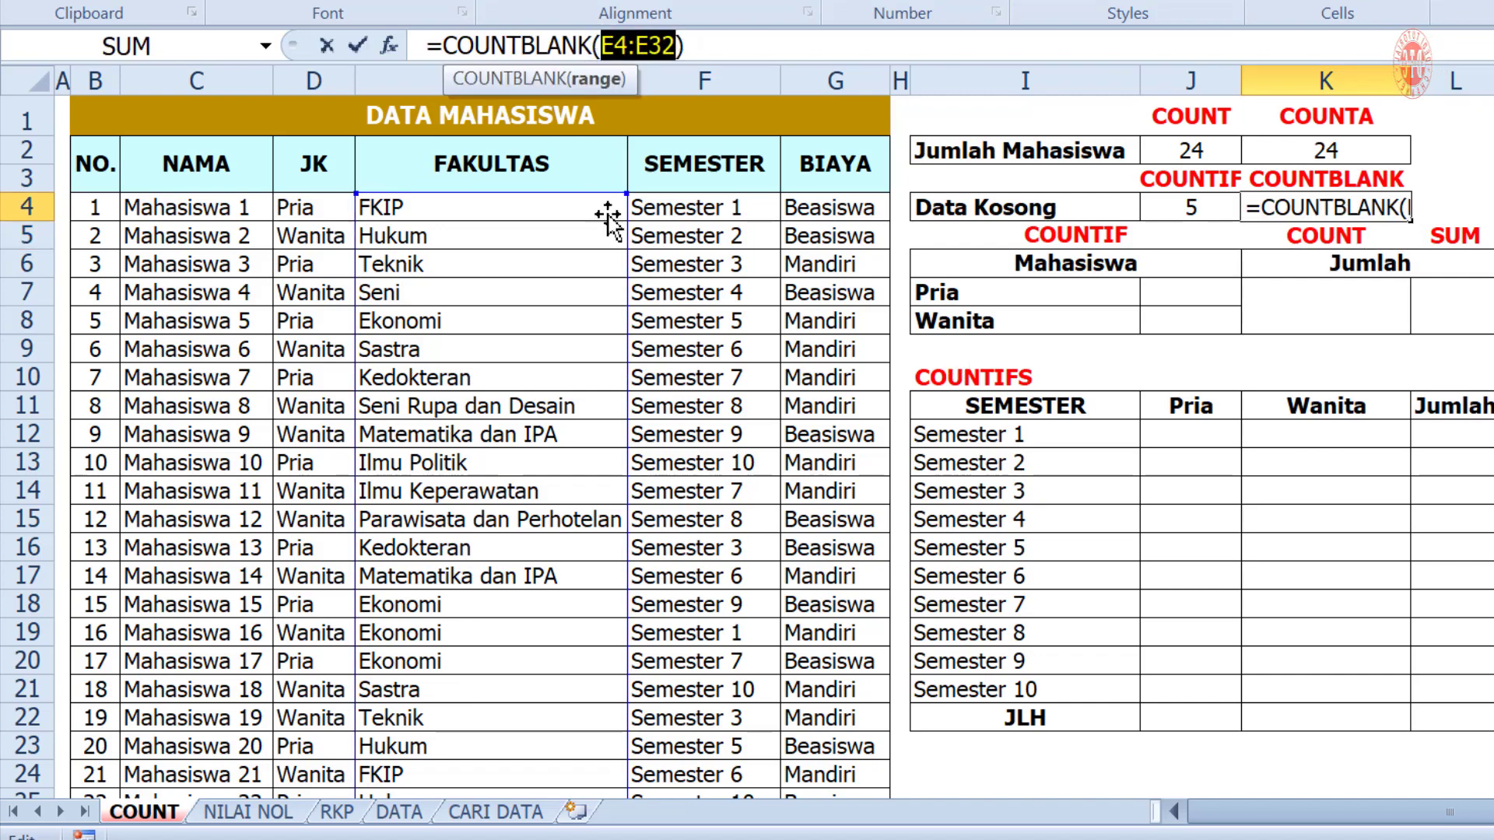
{"action": "left_click_drag", "start_coordinate": [219, 210], "coordinate": [204, 715]}
{"action": "key", "text": "Escape"}
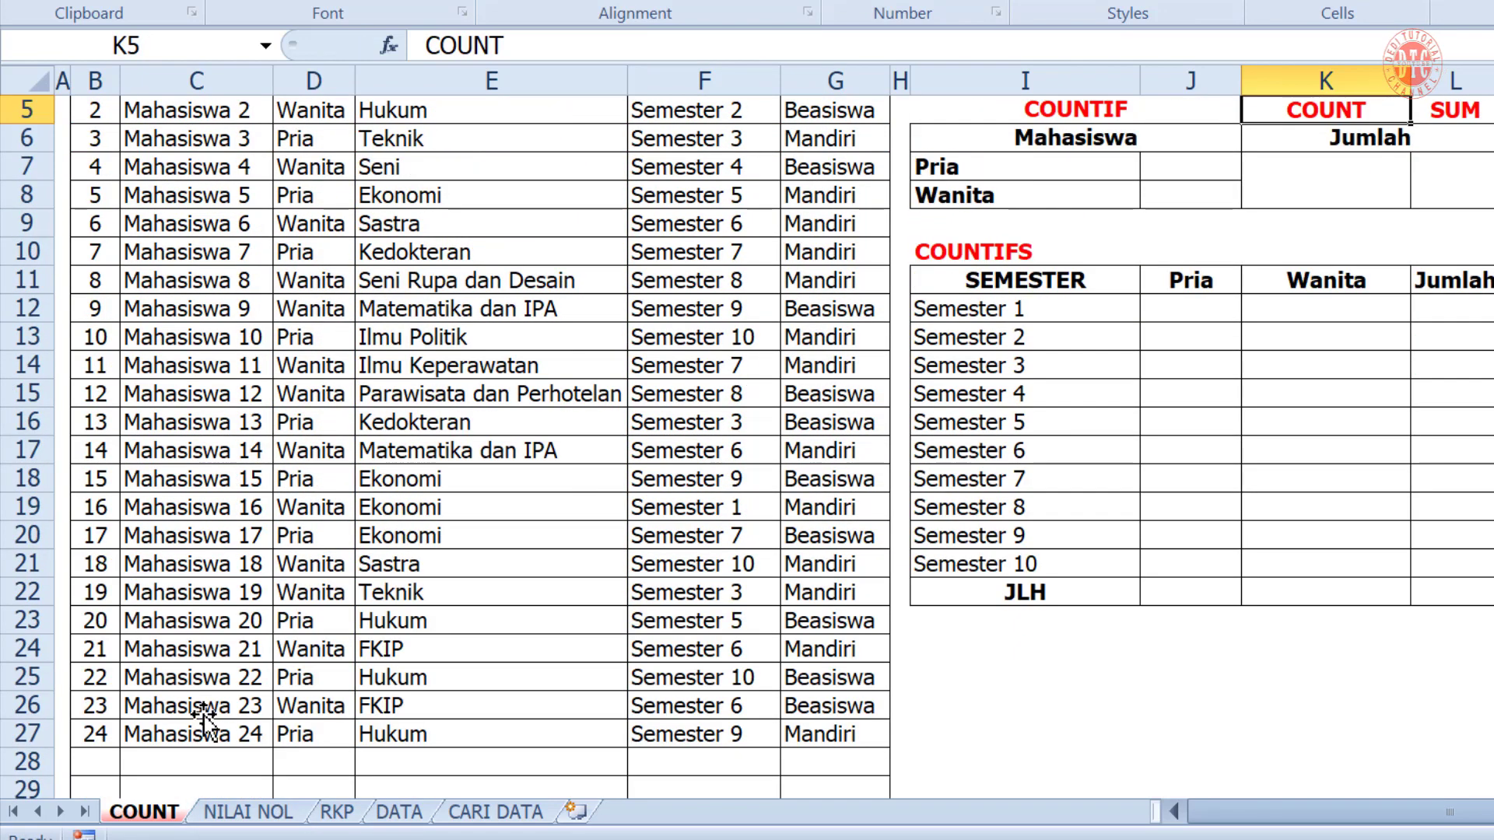
{"action": "scroll", "coordinate": [992, 652], "scroll_direction": "up", "scroll_amount": 2}
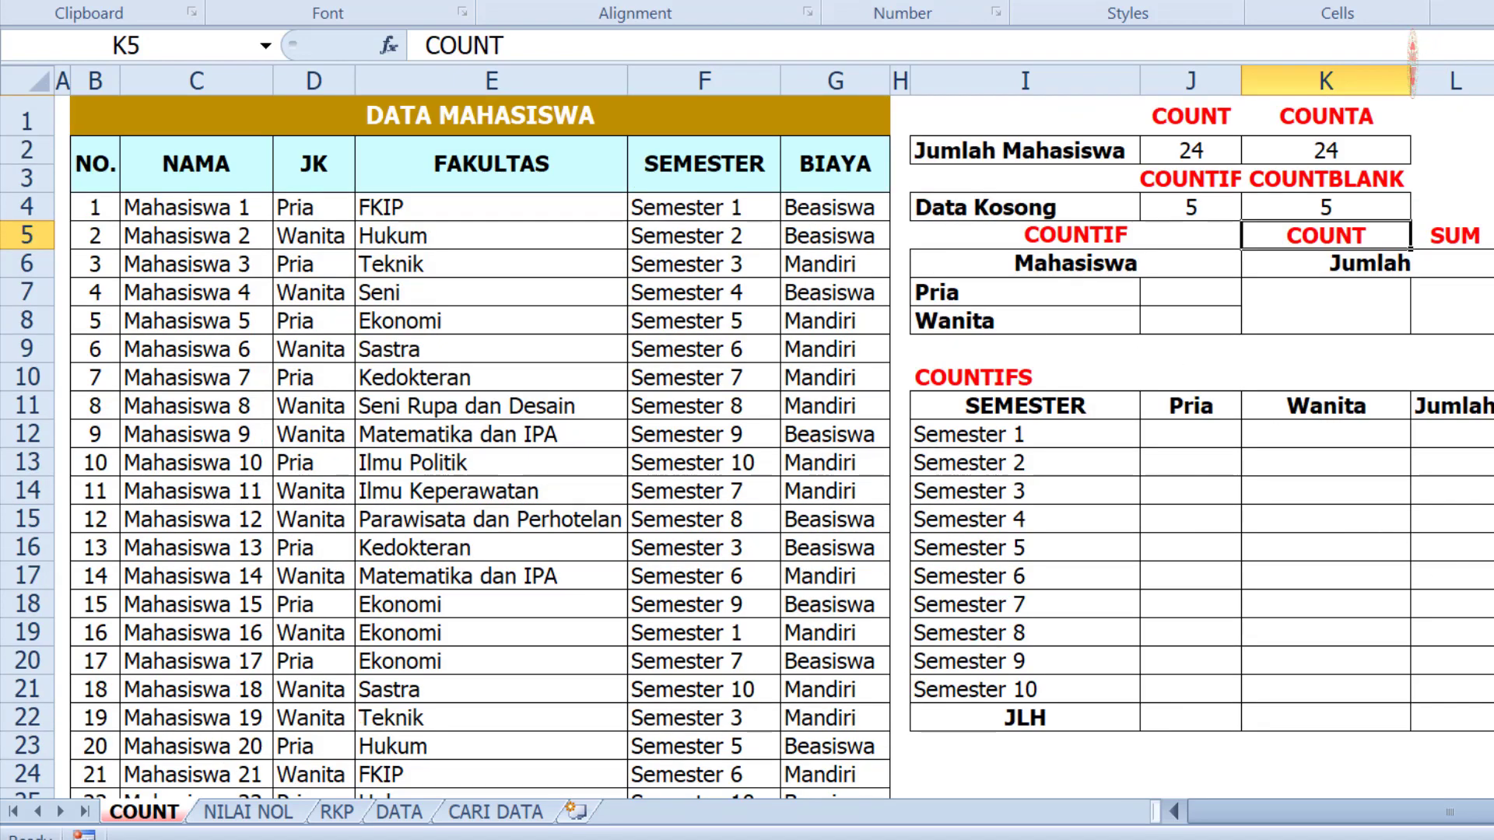
{"action": "left_click", "coordinate": [1492, 661]}
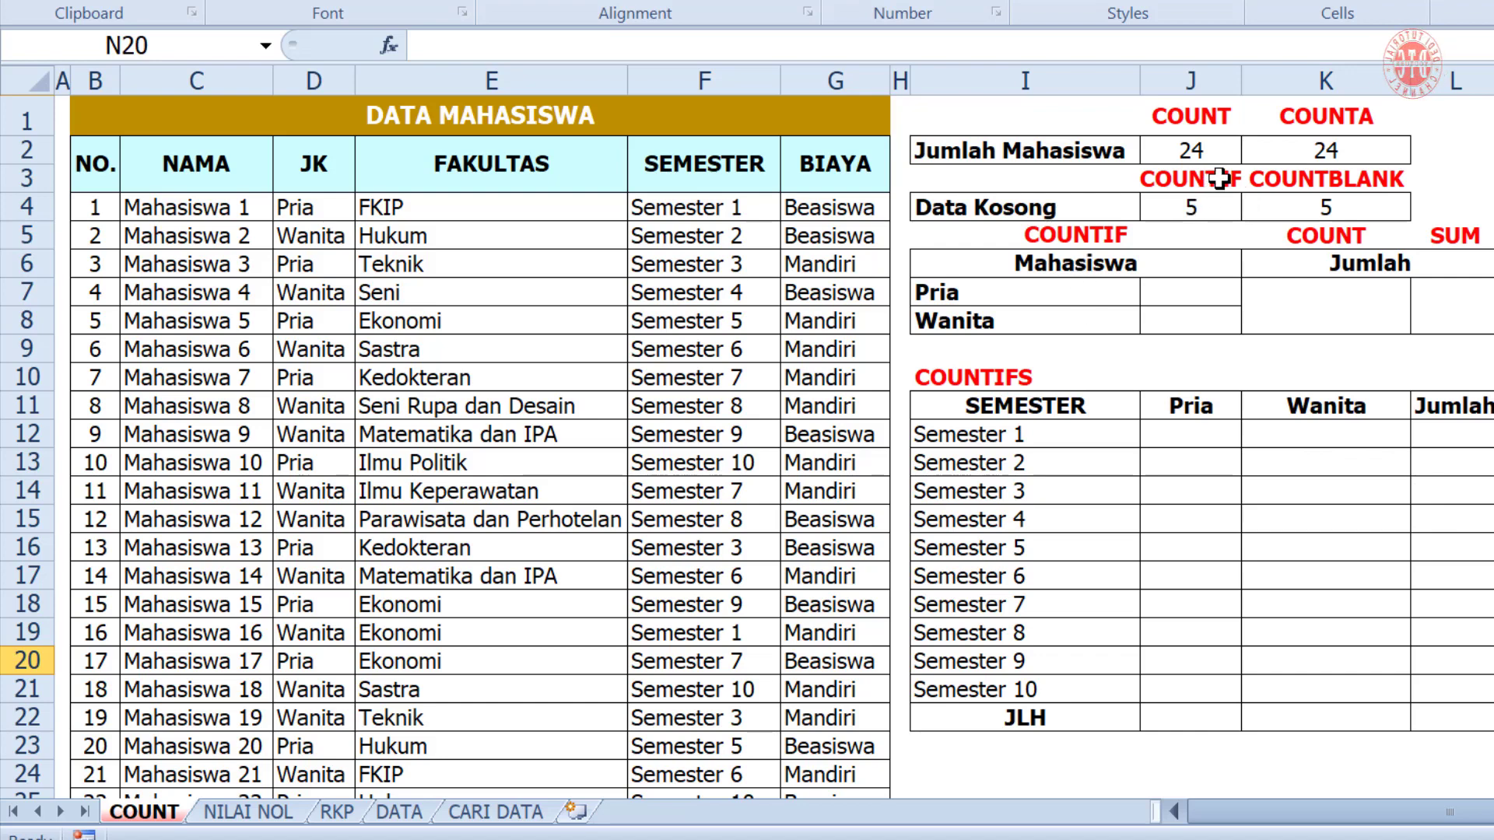
- Enter a COUNTIF formula in cell J7 that counts "PRIA" in the JK column range D4:D32
{"action": "left_click", "coordinate": [1198, 289]}
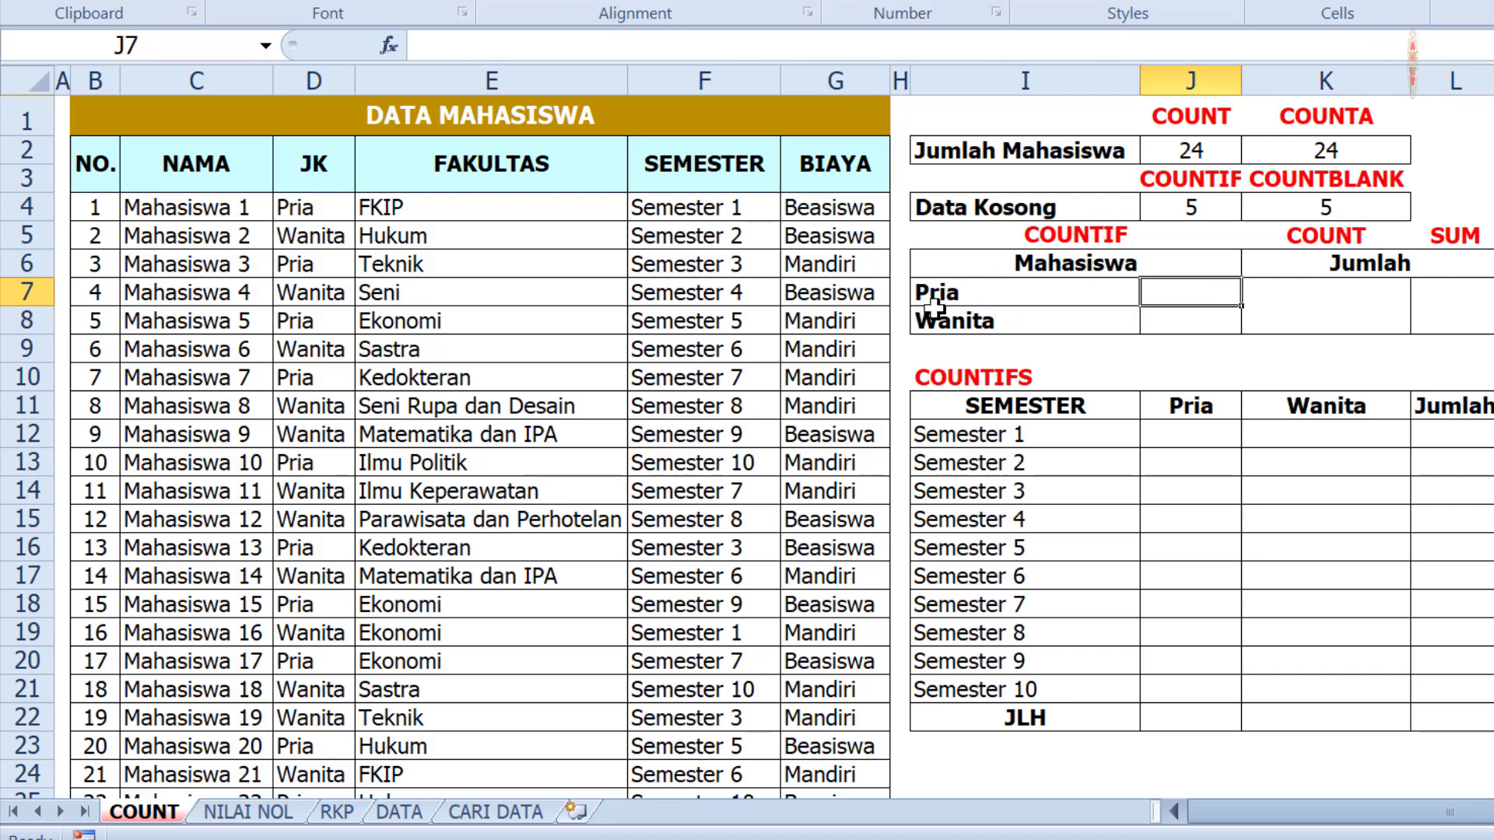
{"action": "type", "text": "="}
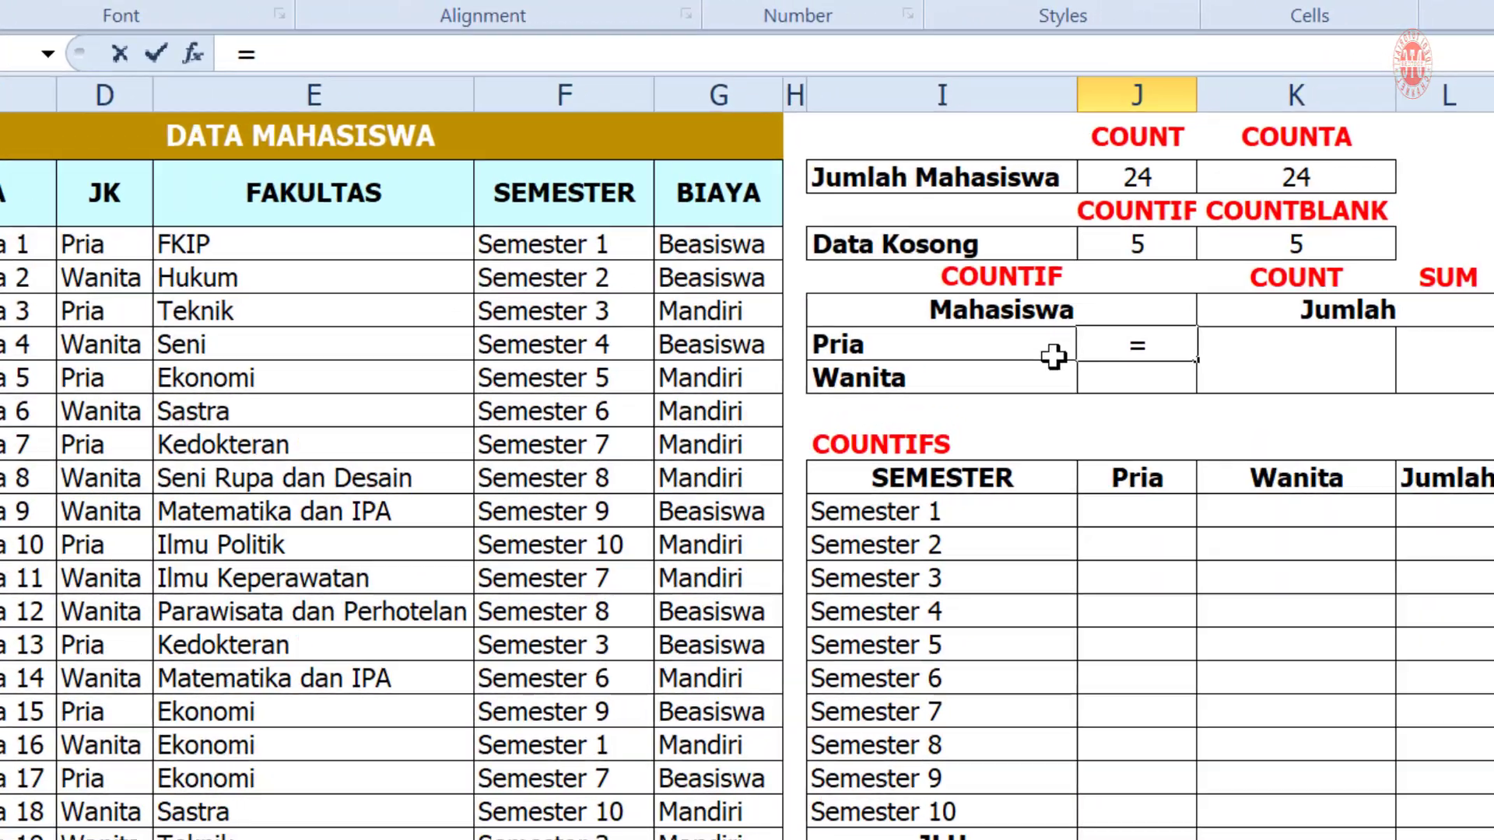
{"action": "type", "text": "COUN"}
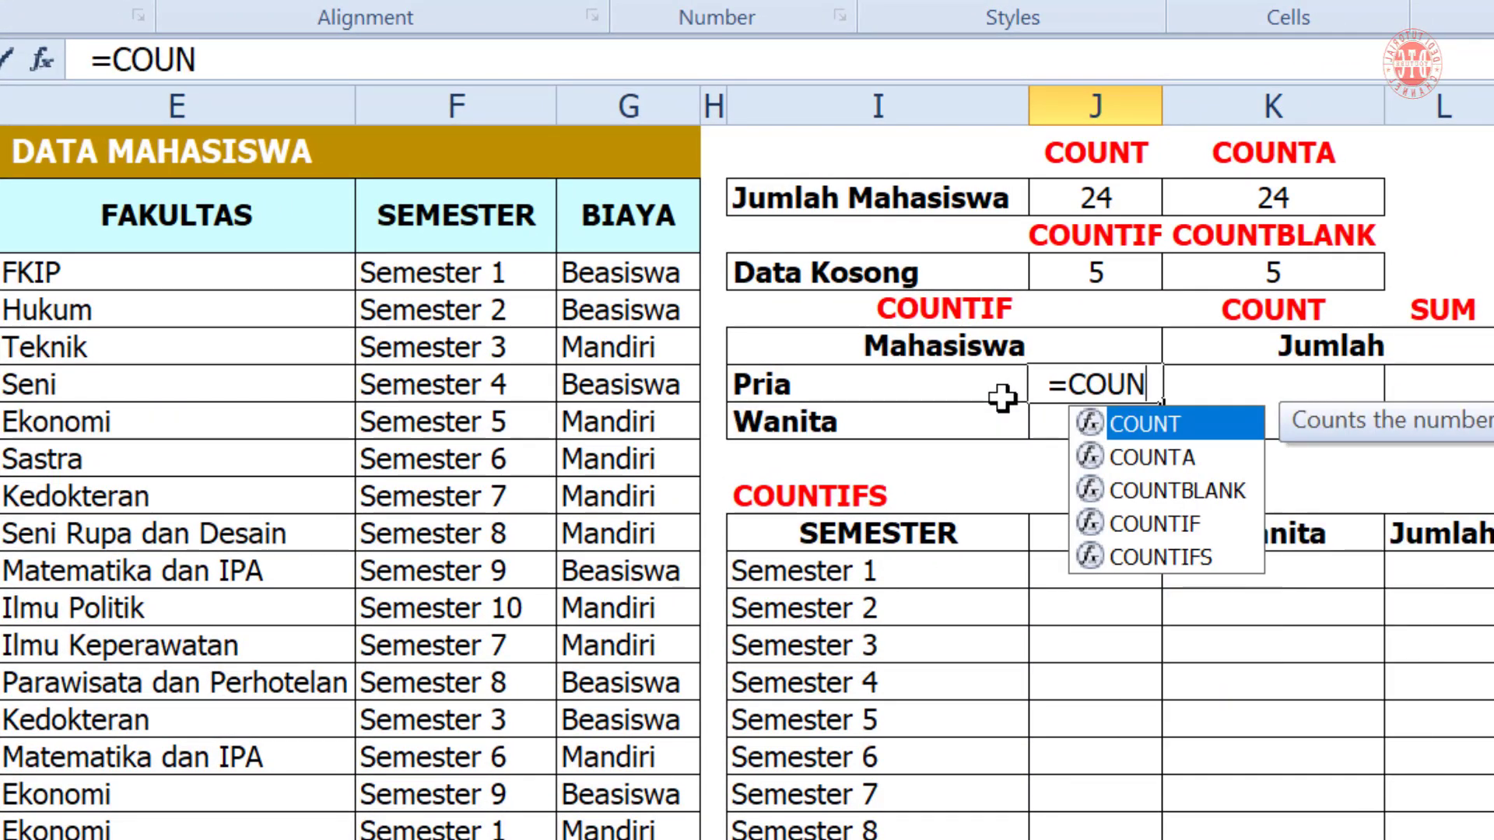
{"action": "double_click", "coordinate": [1165, 524]}
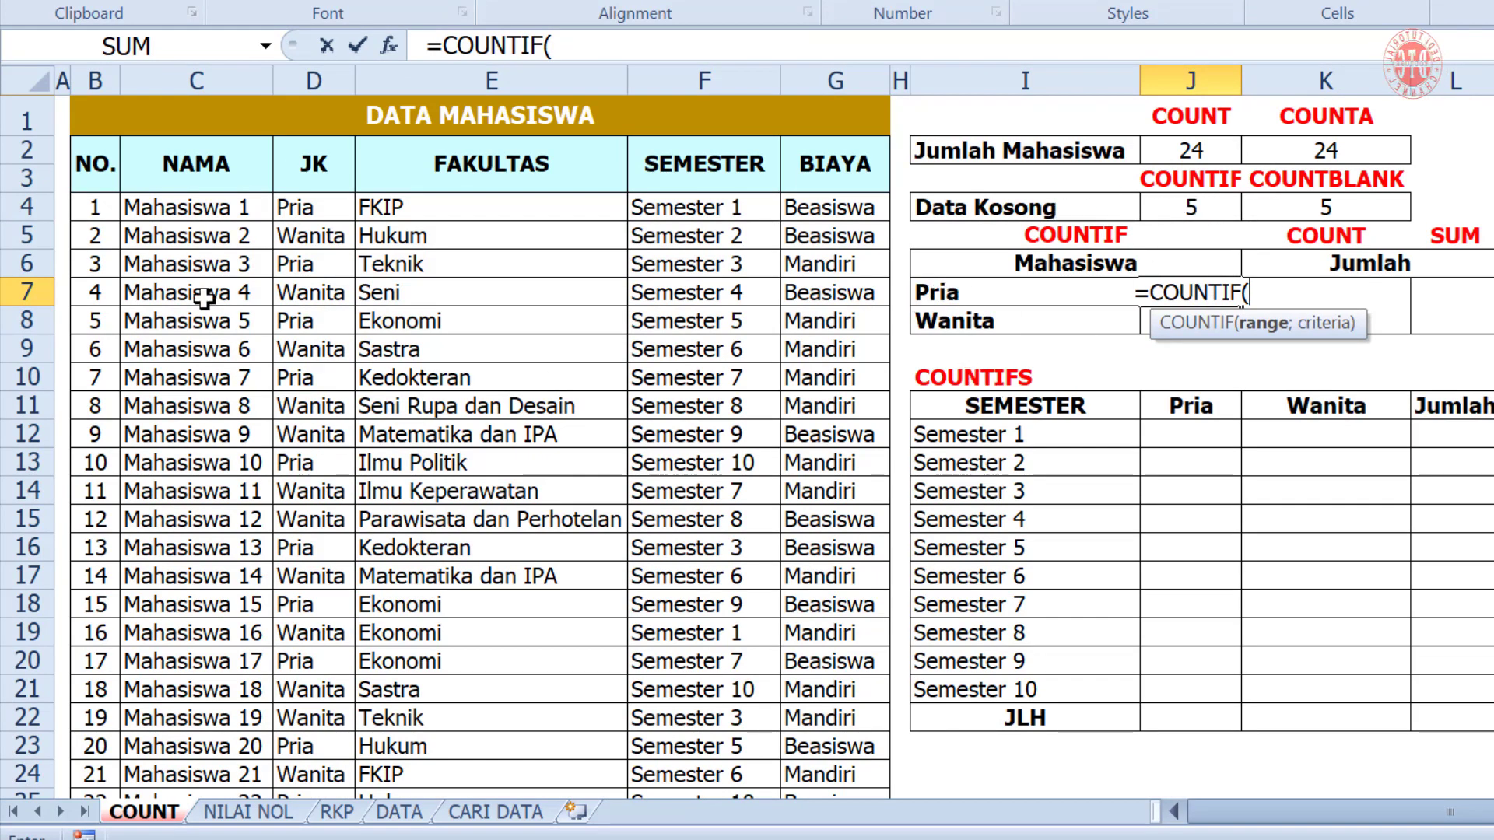
{"action": "left_click_drag", "start_coordinate": [307, 208], "coordinate": [317, 707]}
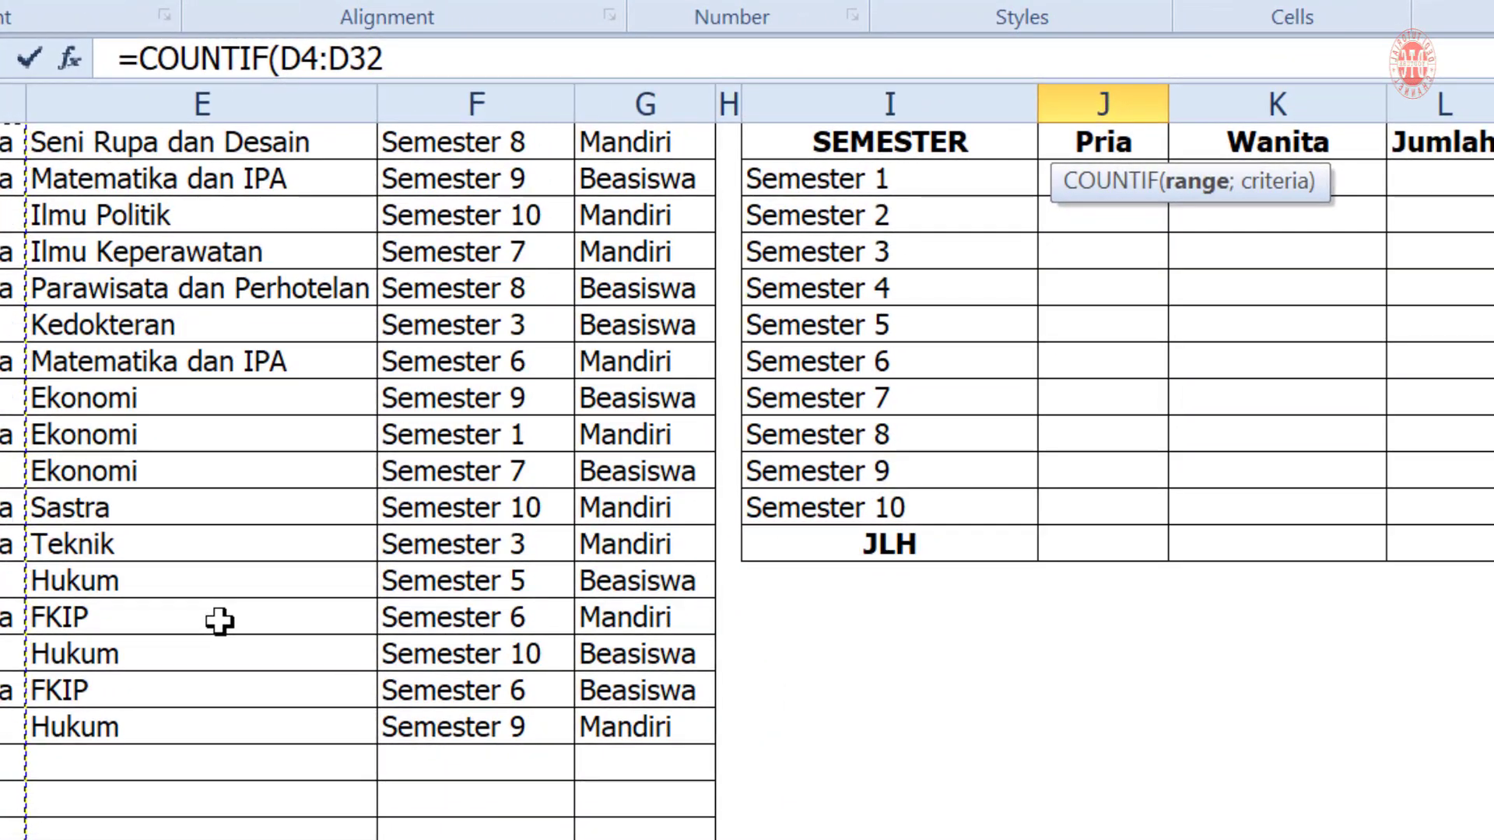
{"action": "type", "text": ";"}
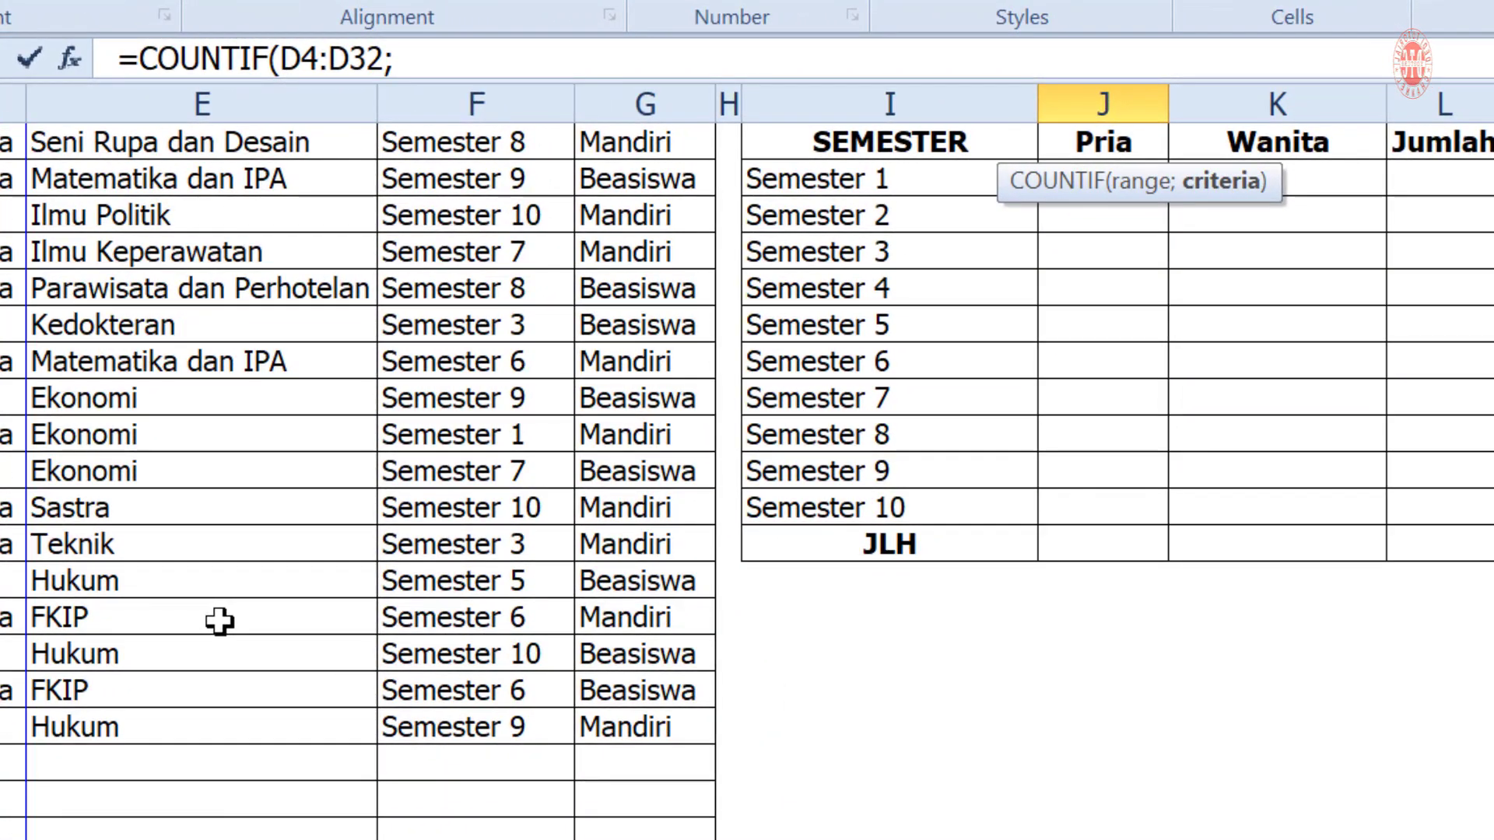
{"action": "scroll", "coordinate": [747, 481], "scroll_direction": "up", "scroll_amount": 4}
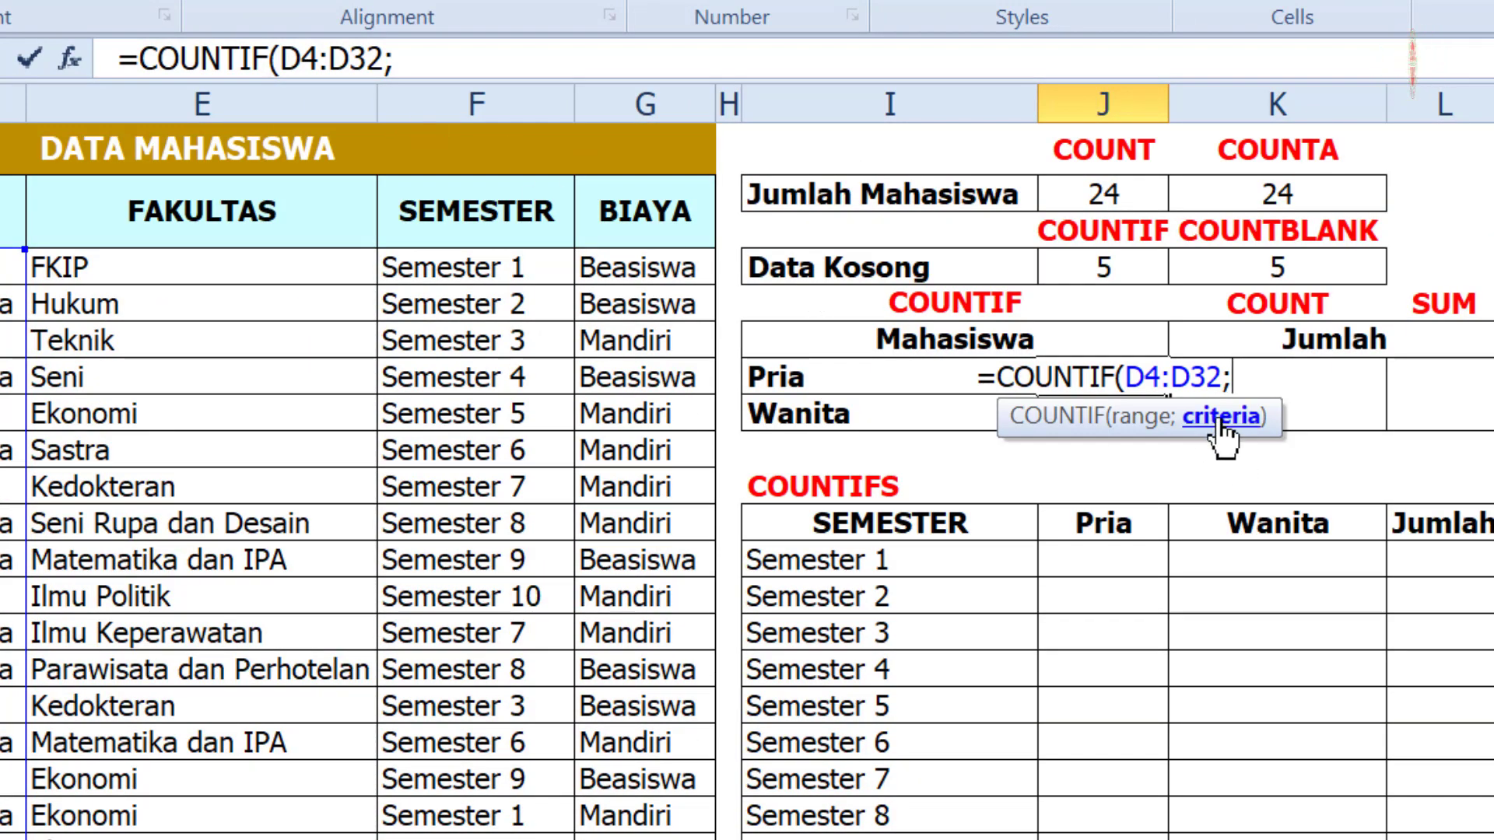
{"action": "type", "text": "\""}
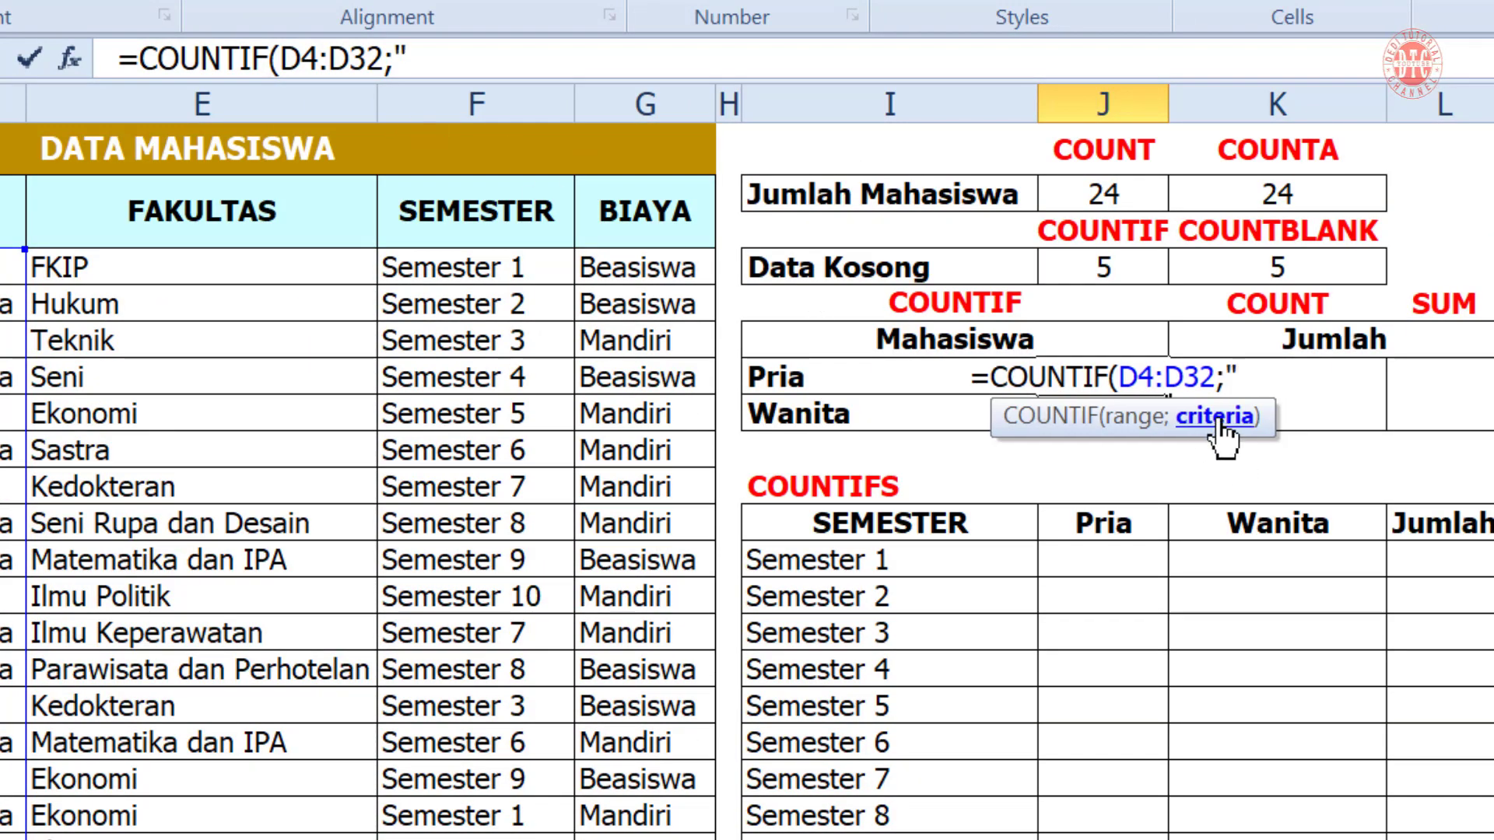
{"action": "type", "text": "PR"}
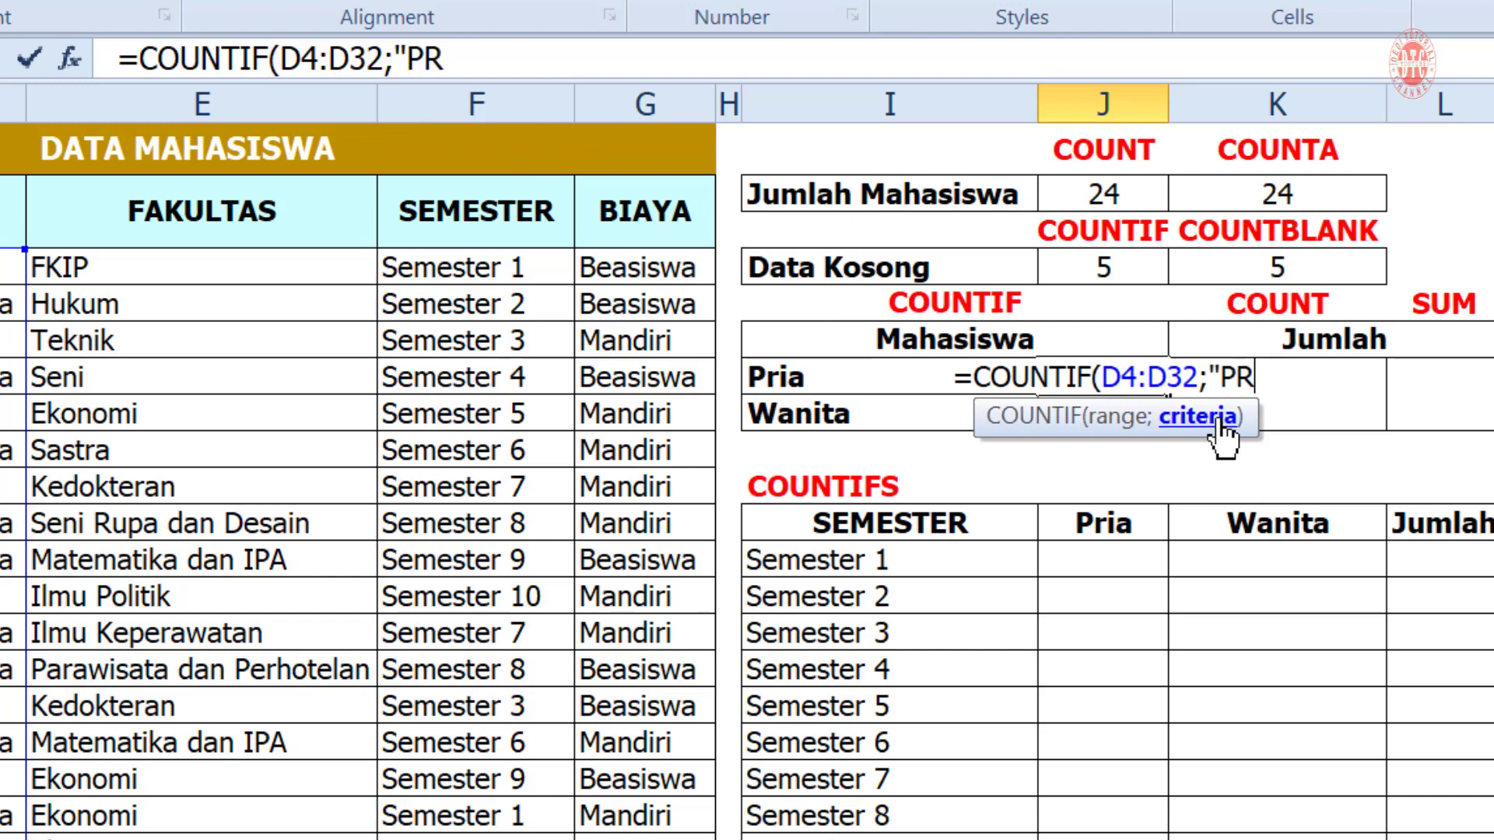
{"action": "type", "text": "IA\""}
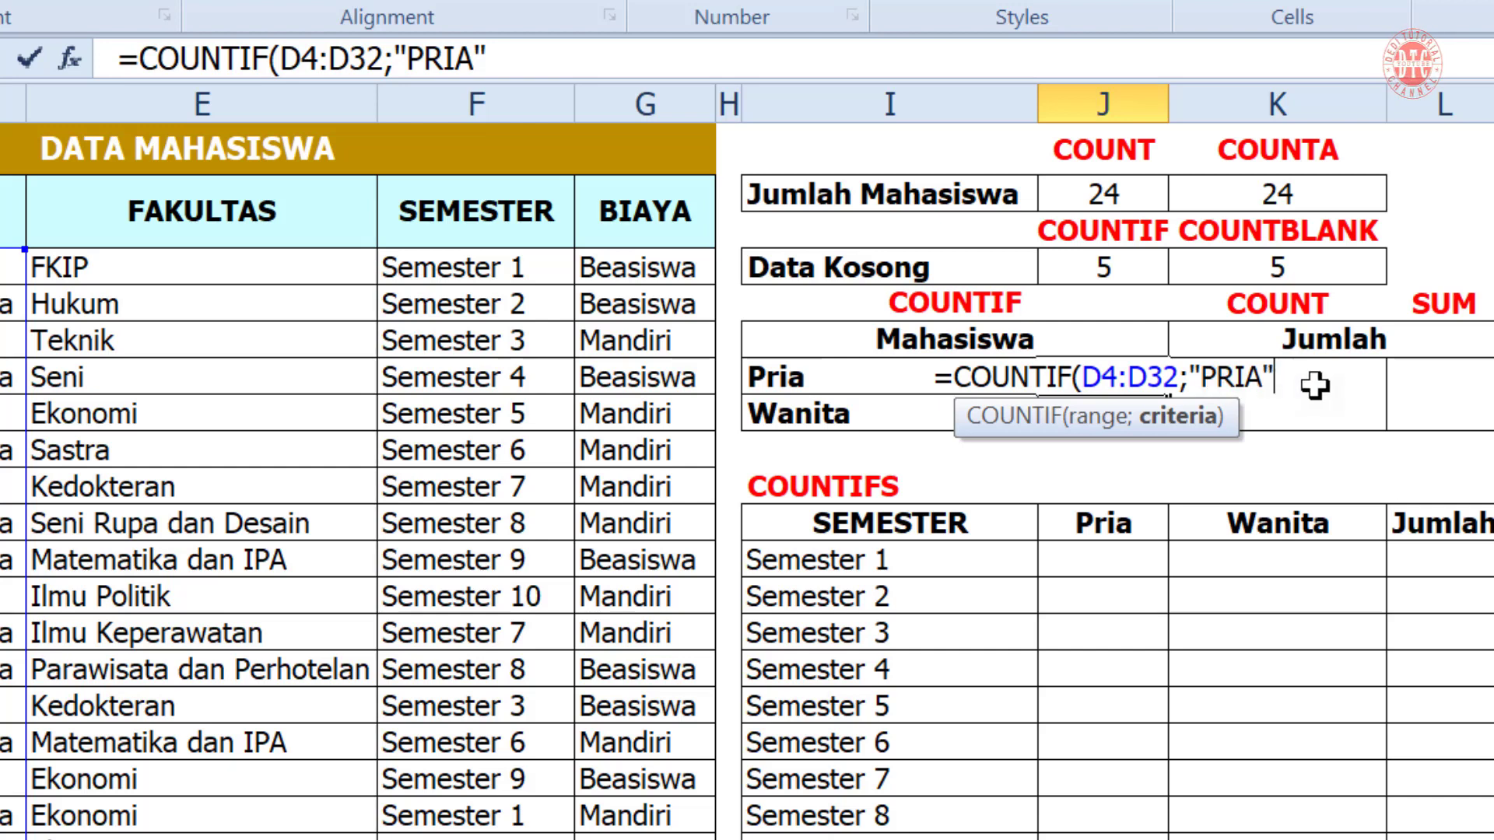
{"action": "type", "text": ")"}
{"action": "key", "text": "Return"}
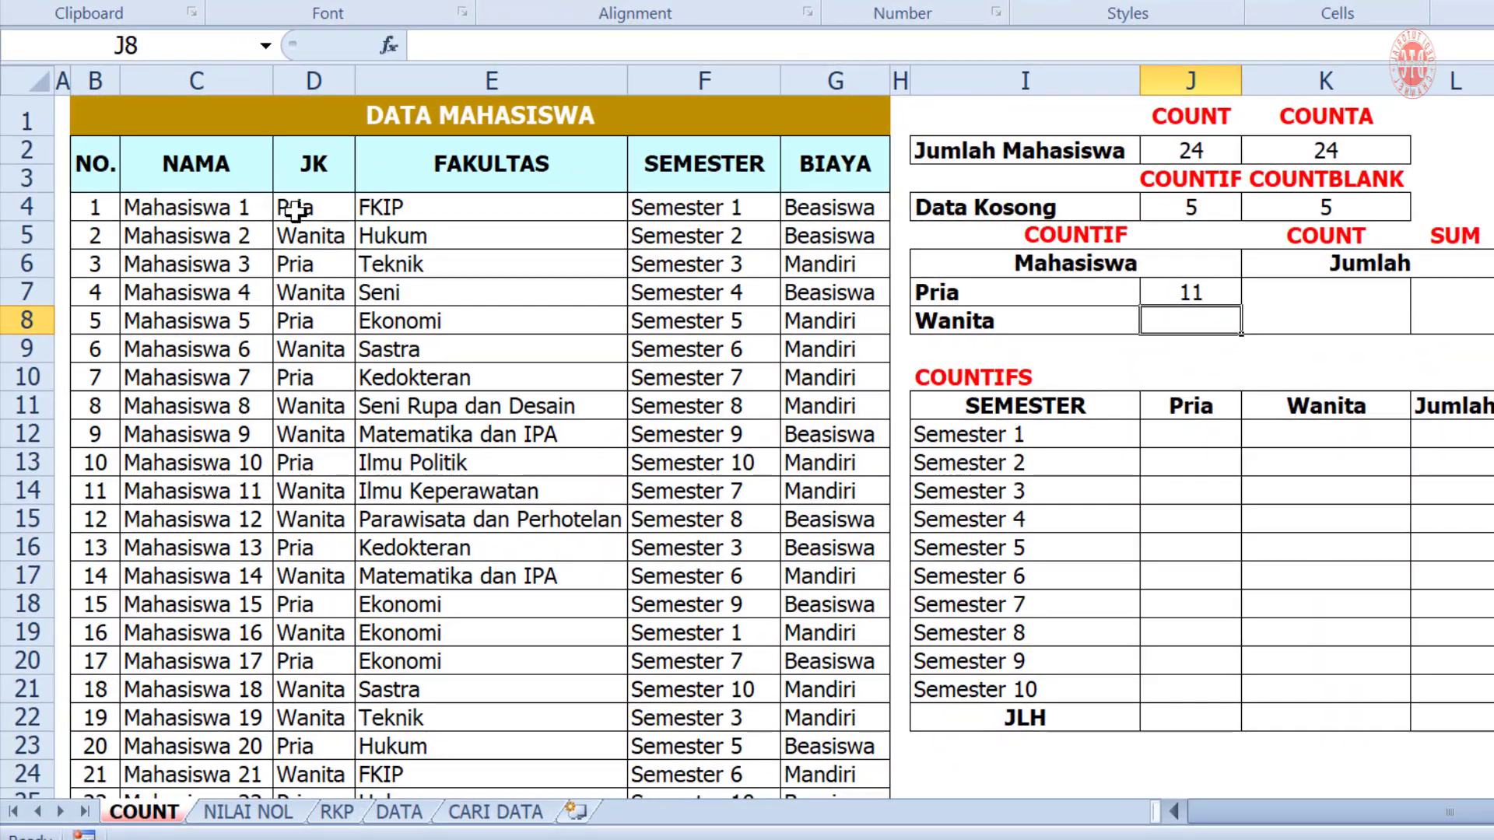
- Go through the Pria entries in the JK column one by one, from D4 down to D27, to check the count
{"action": "key", "text": "Left"}
{"action": "key", "text": "Left"}
{"action": "key", "text": "Left"}
{"action": "key", "text": "Left"}
{"action": "key", "text": "Left"}
{"action": "key", "text": "Left"}
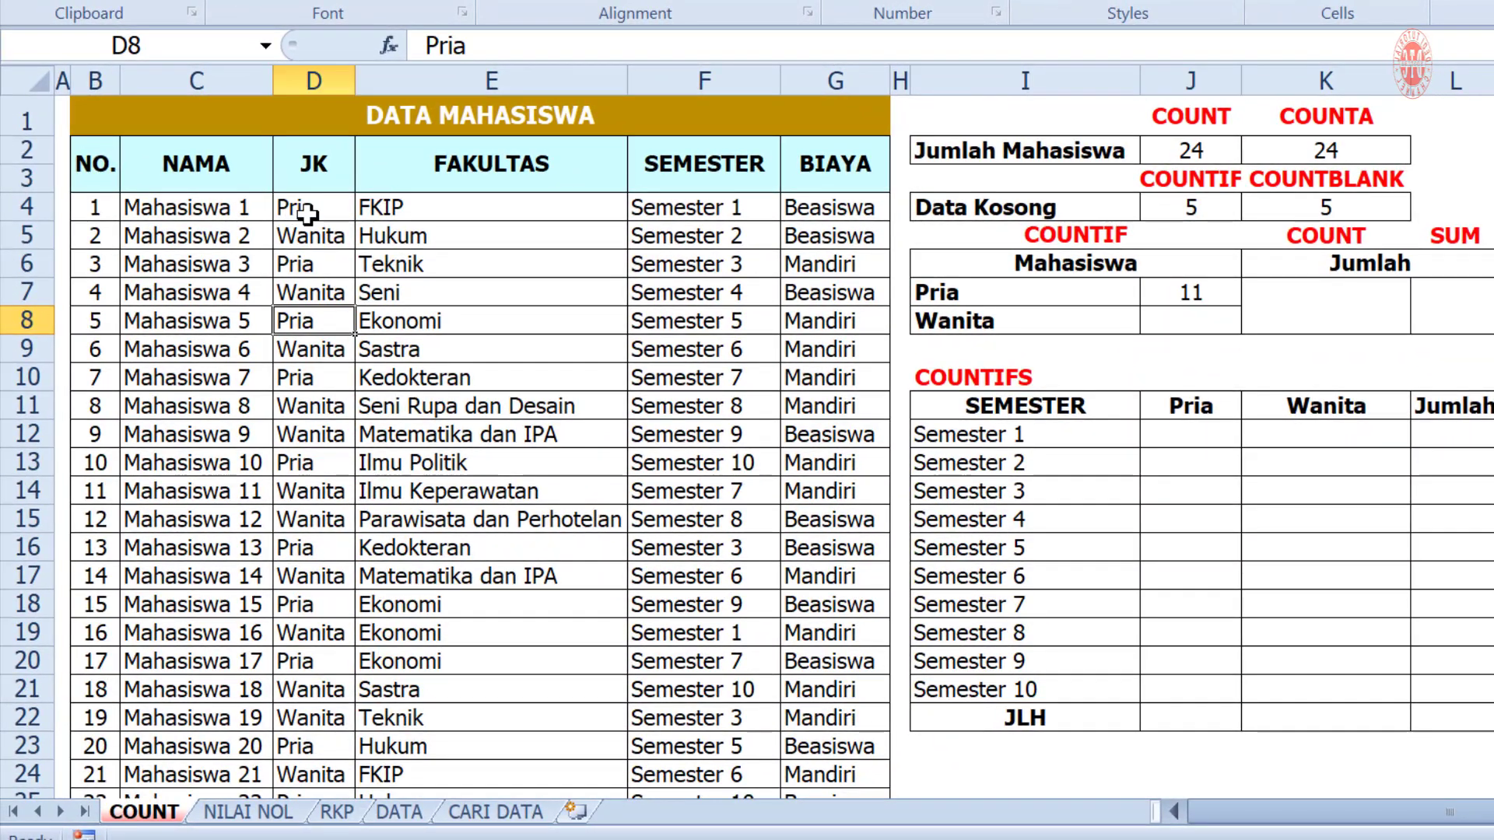
{"action": "left_click", "coordinate": [307, 212]}
{"action": "left_click", "coordinate": [306, 267]}
{"action": "left_click", "coordinate": [307, 321]}
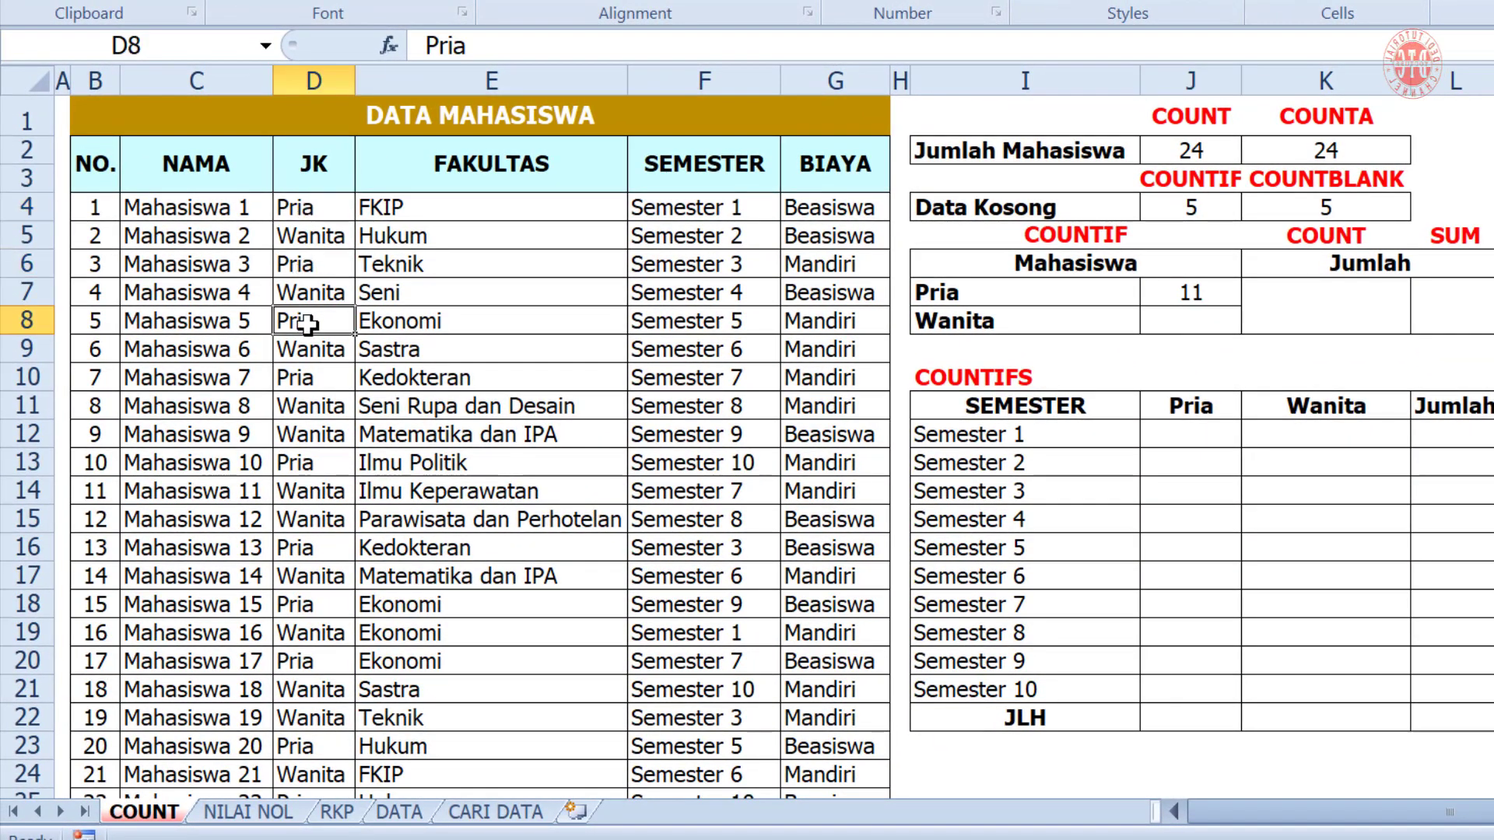
{"action": "left_click", "coordinate": [302, 378]}
{"action": "left_click", "coordinate": [310, 462]}
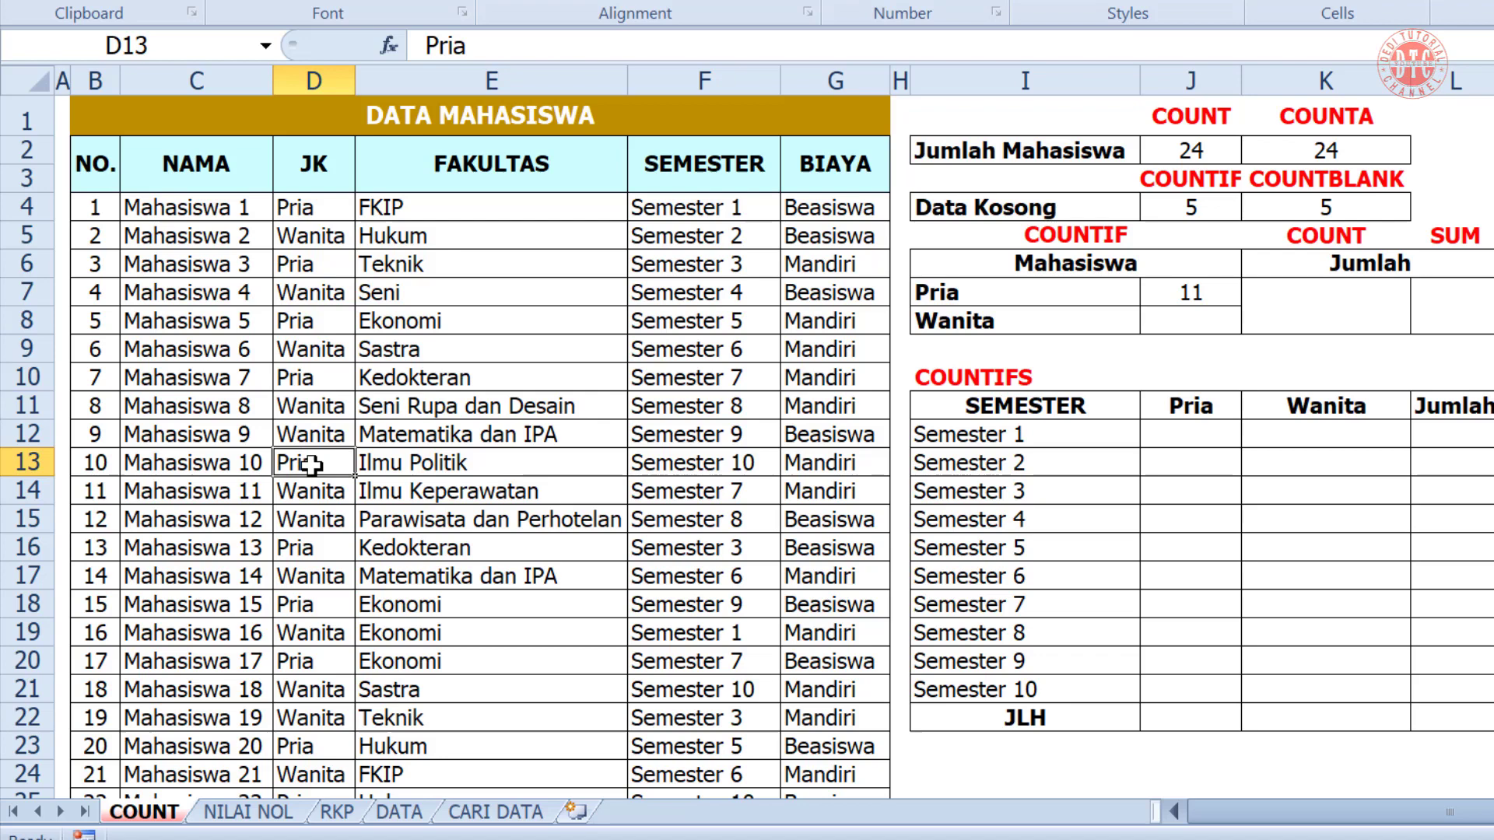
{"action": "left_click", "coordinate": [314, 548]}
{"action": "left_click", "coordinate": [311, 605]}
{"action": "left_click", "coordinate": [303, 663]}
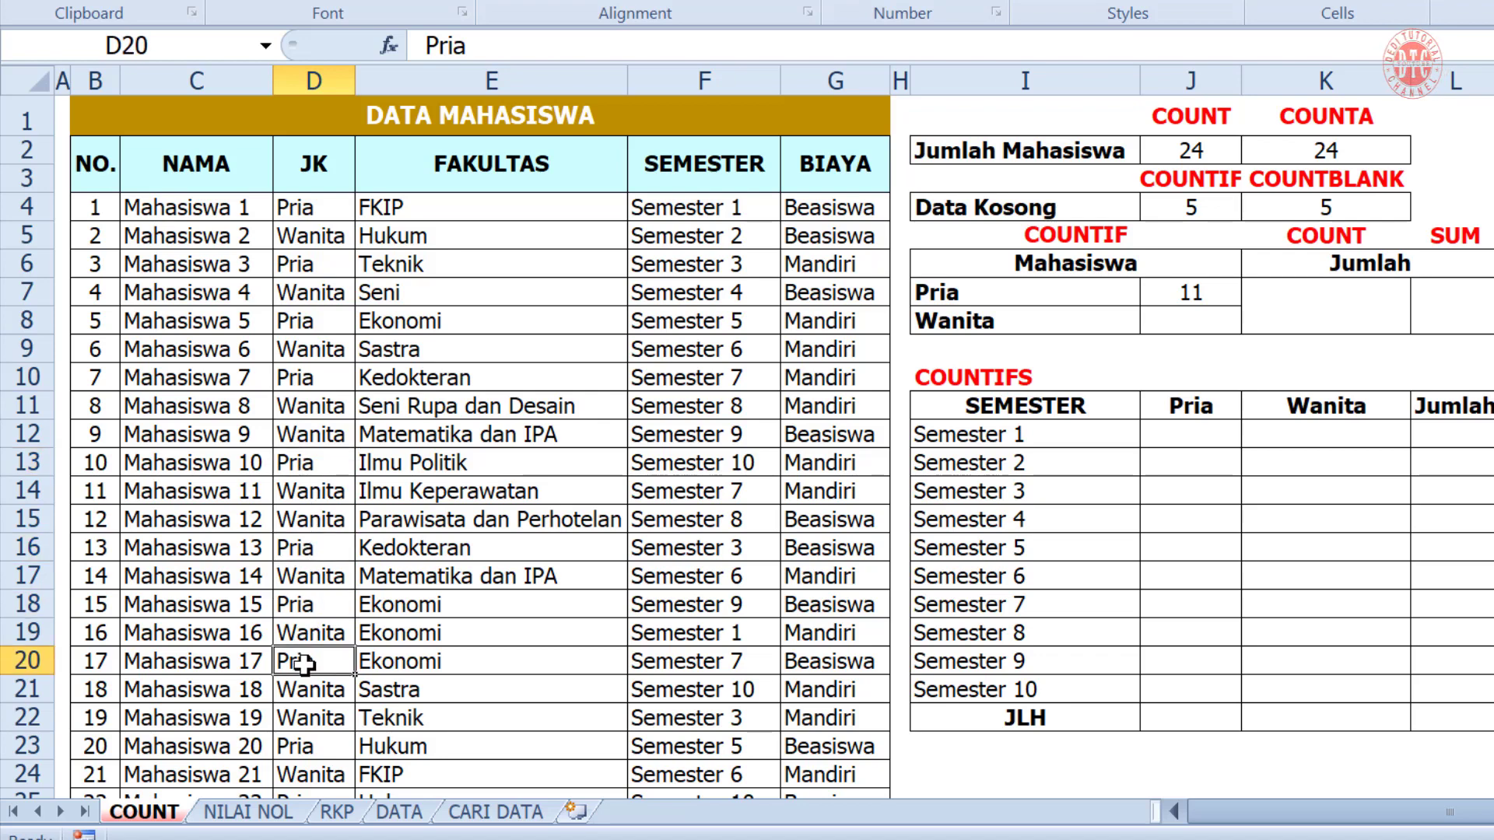
{"action": "scroll", "coordinate": [304, 664], "scroll_direction": "down", "scroll_amount": 1}
{"action": "left_click", "coordinate": [306, 650]}
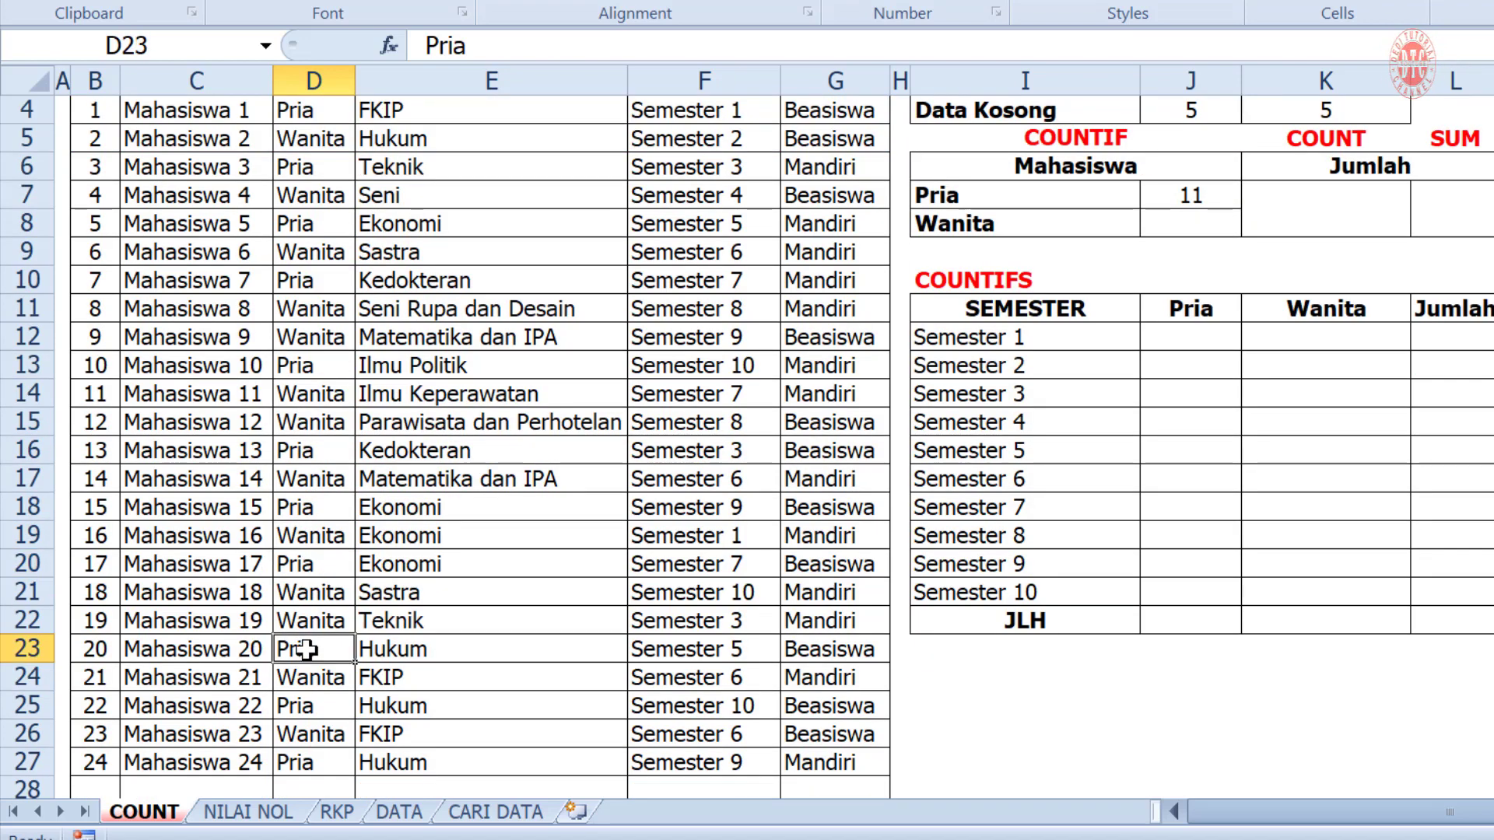
{"action": "scroll", "coordinate": [306, 650], "scroll_direction": "down", "scroll_amount": 2}
{"action": "left_click", "coordinate": [307, 537]}
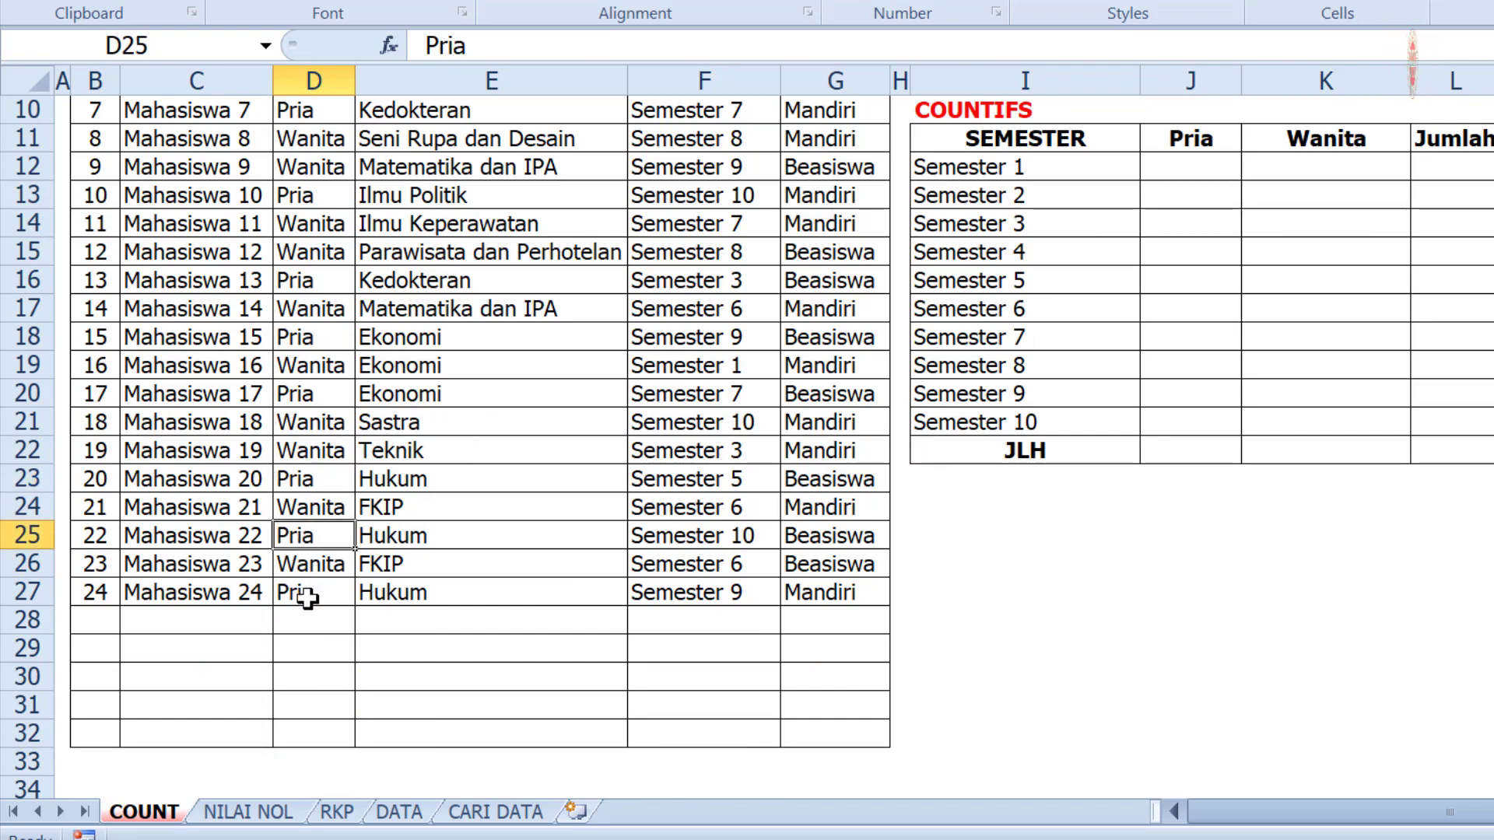
{"action": "left_click", "coordinate": [306, 595]}
{"action": "scroll", "coordinate": [506, 629], "scroll_direction": "up", "scroll_amount": 3}
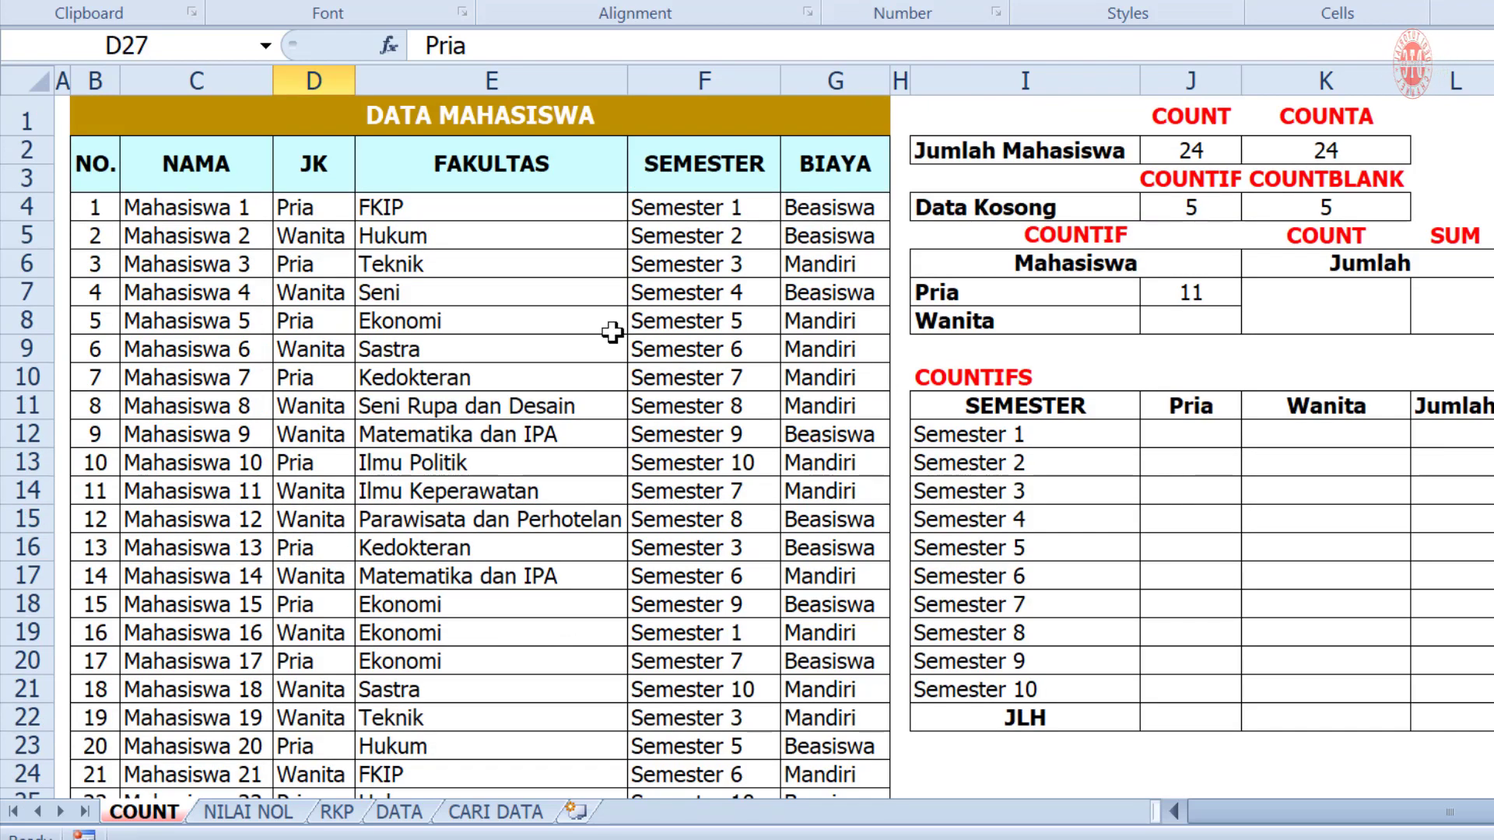
{"action": "left_click", "coordinate": [1491, 661]}
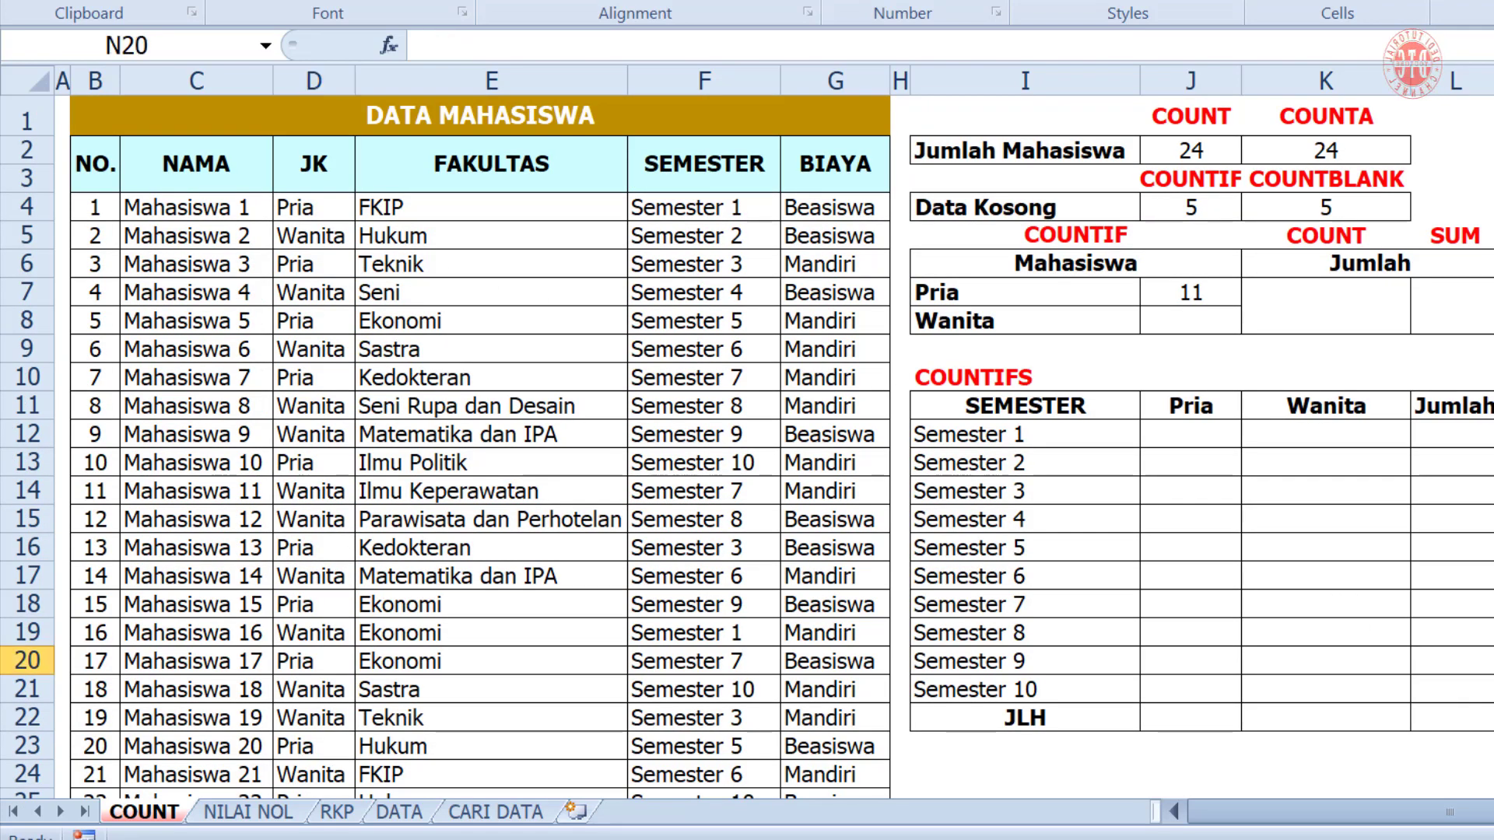
- Enter a COUNTIF formula in cell J8 that counts "WANITA" in the JK column range D4:D32
{"action": "left_click", "coordinate": [1192, 315]}
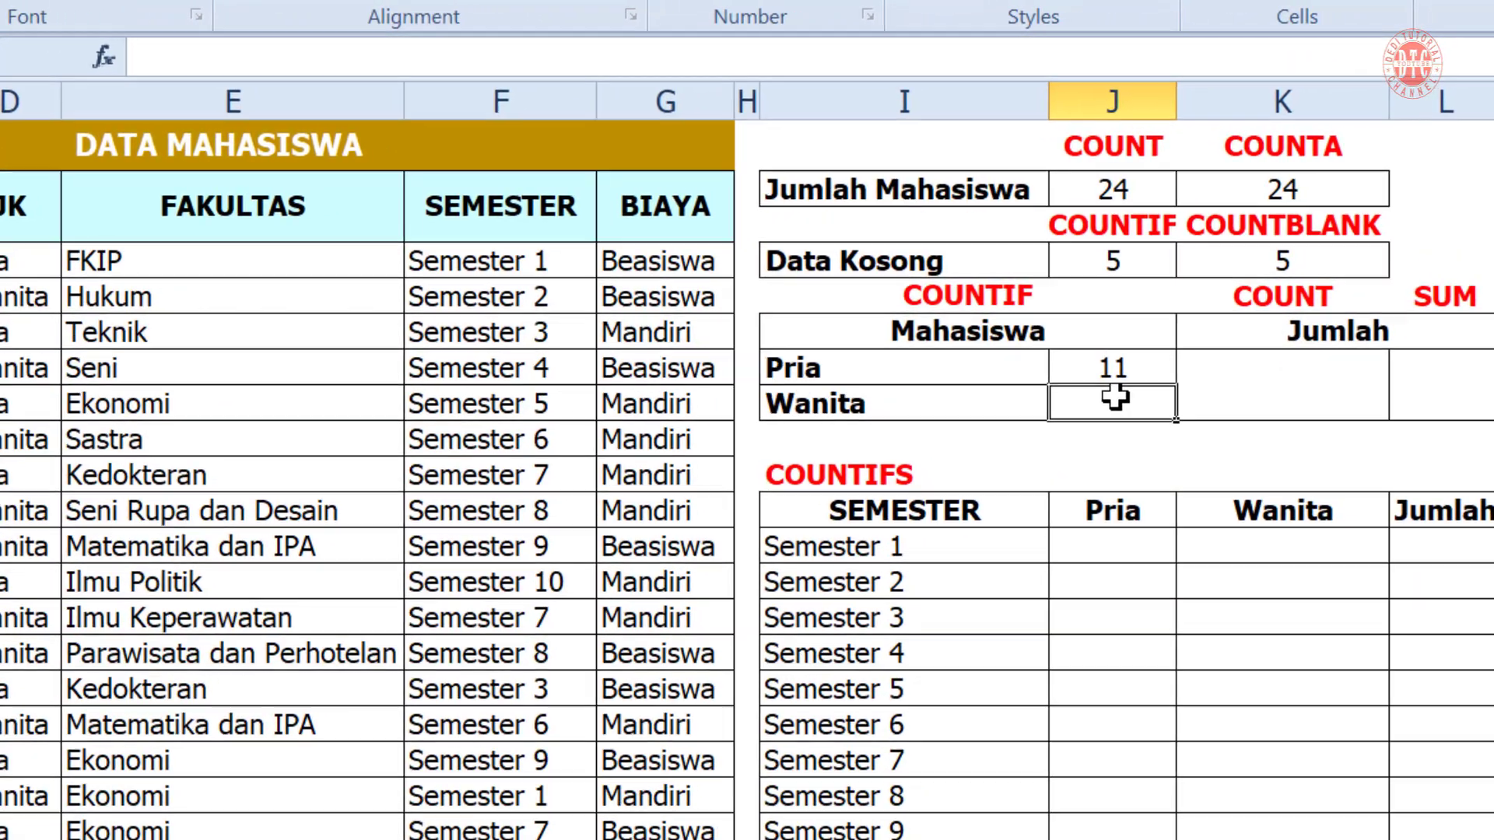
{"action": "type", "text": "=COUN"}
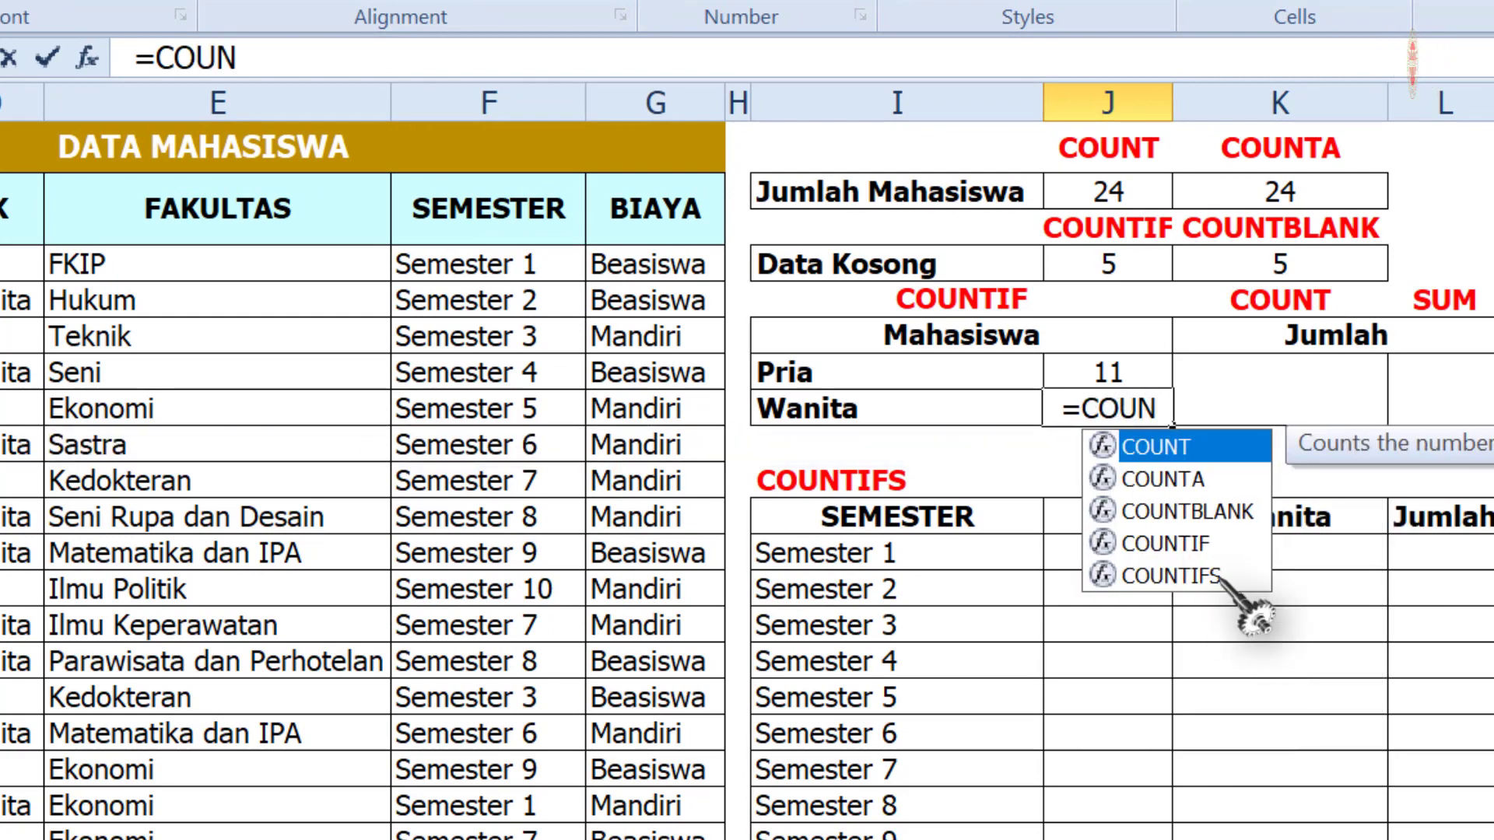
{"action": "double_click", "coordinate": [1193, 543]}
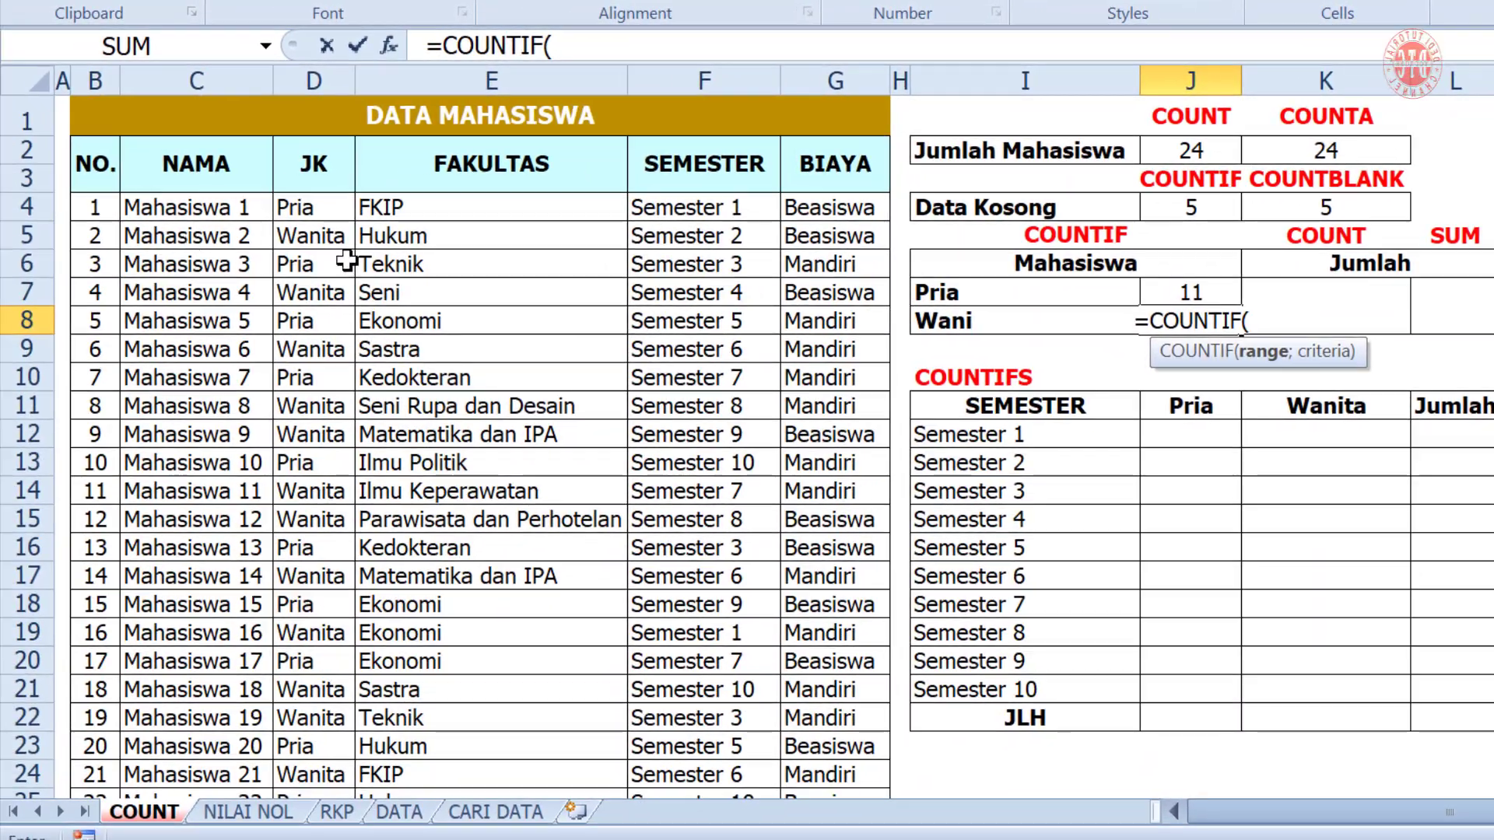
{"action": "left_click_drag", "start_coordinate": [294, 207], "coordinate": [322, 704]}
{"action": "scroll", "coordinate": [322, 703], "scroll_direction": "up", "scroll_amount": 4}
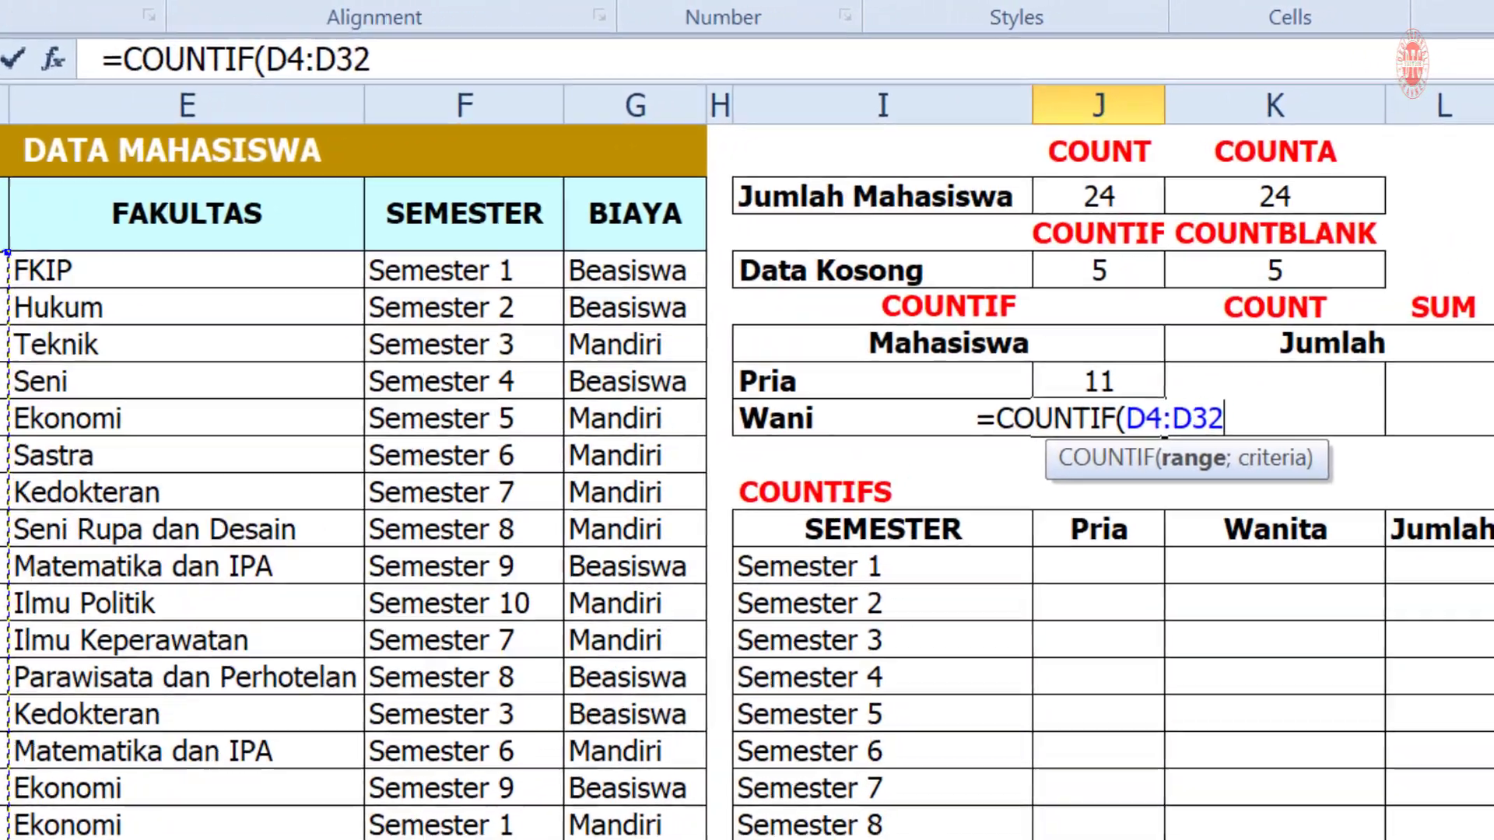
{"action": "type", "text": ";"}
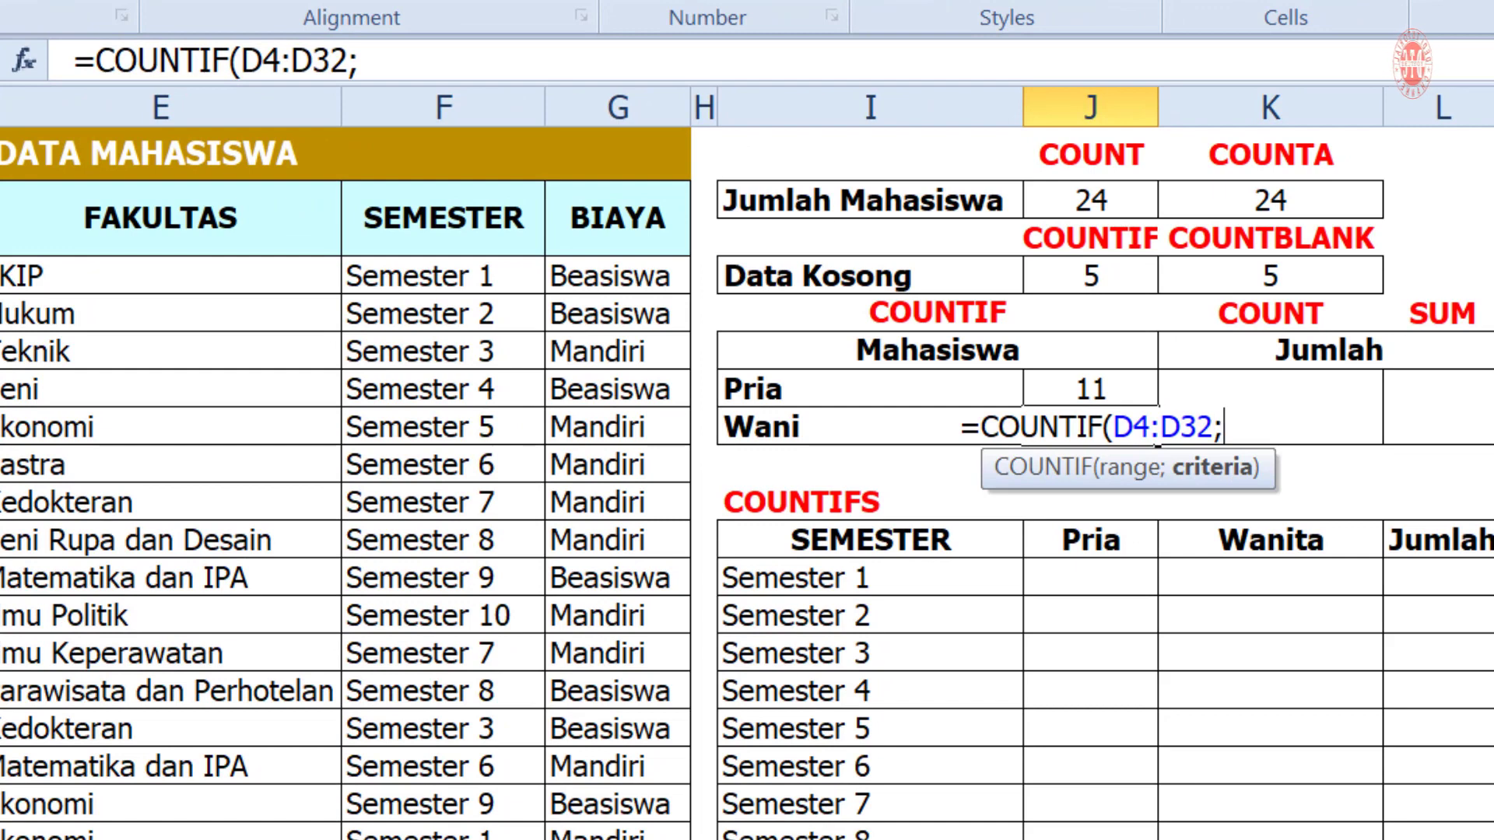
{"action": "type", "text": "\"WANITA"}
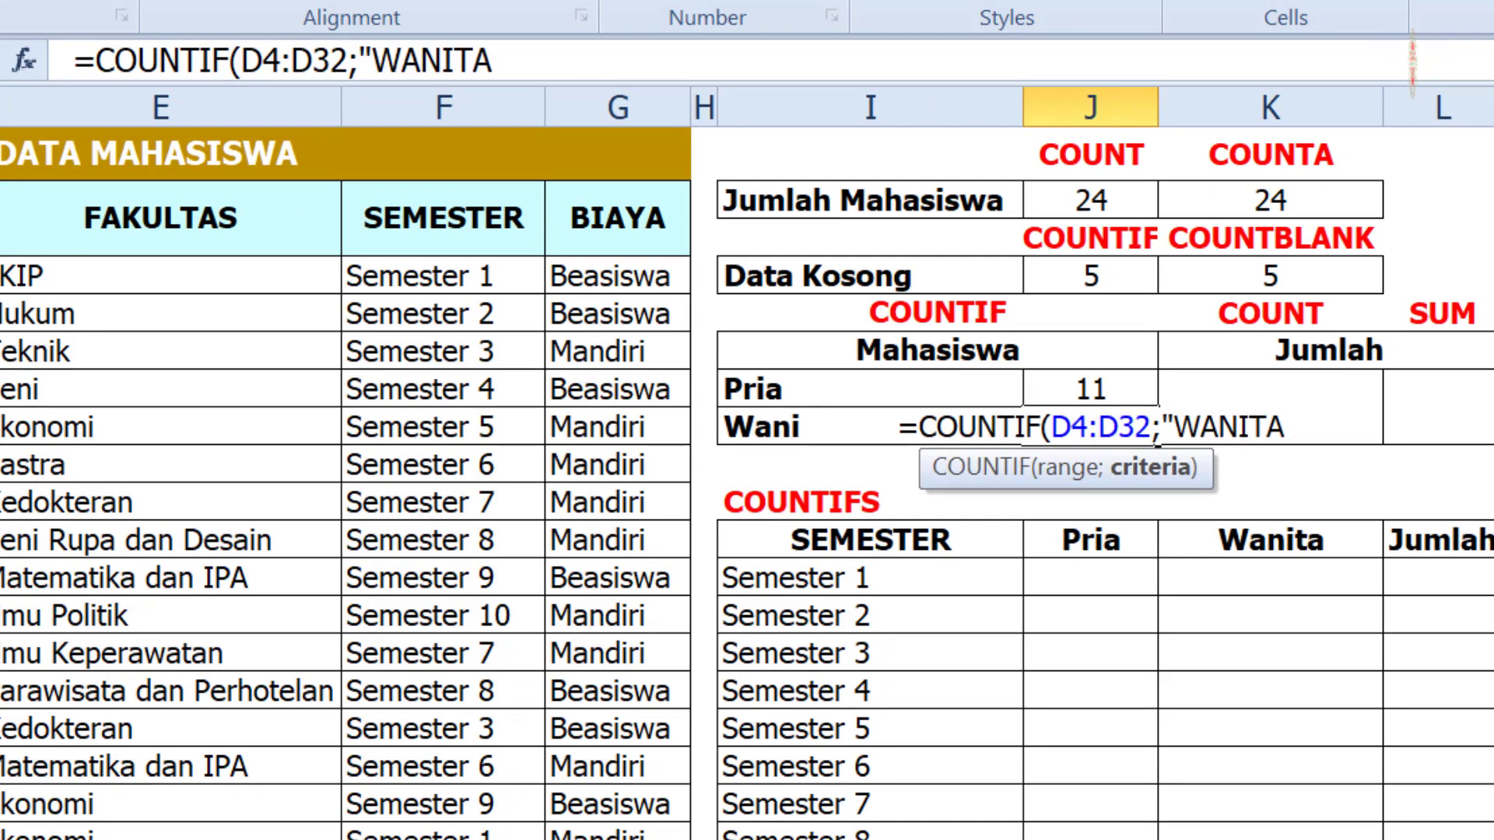
{"action": "type", "text": "\""}
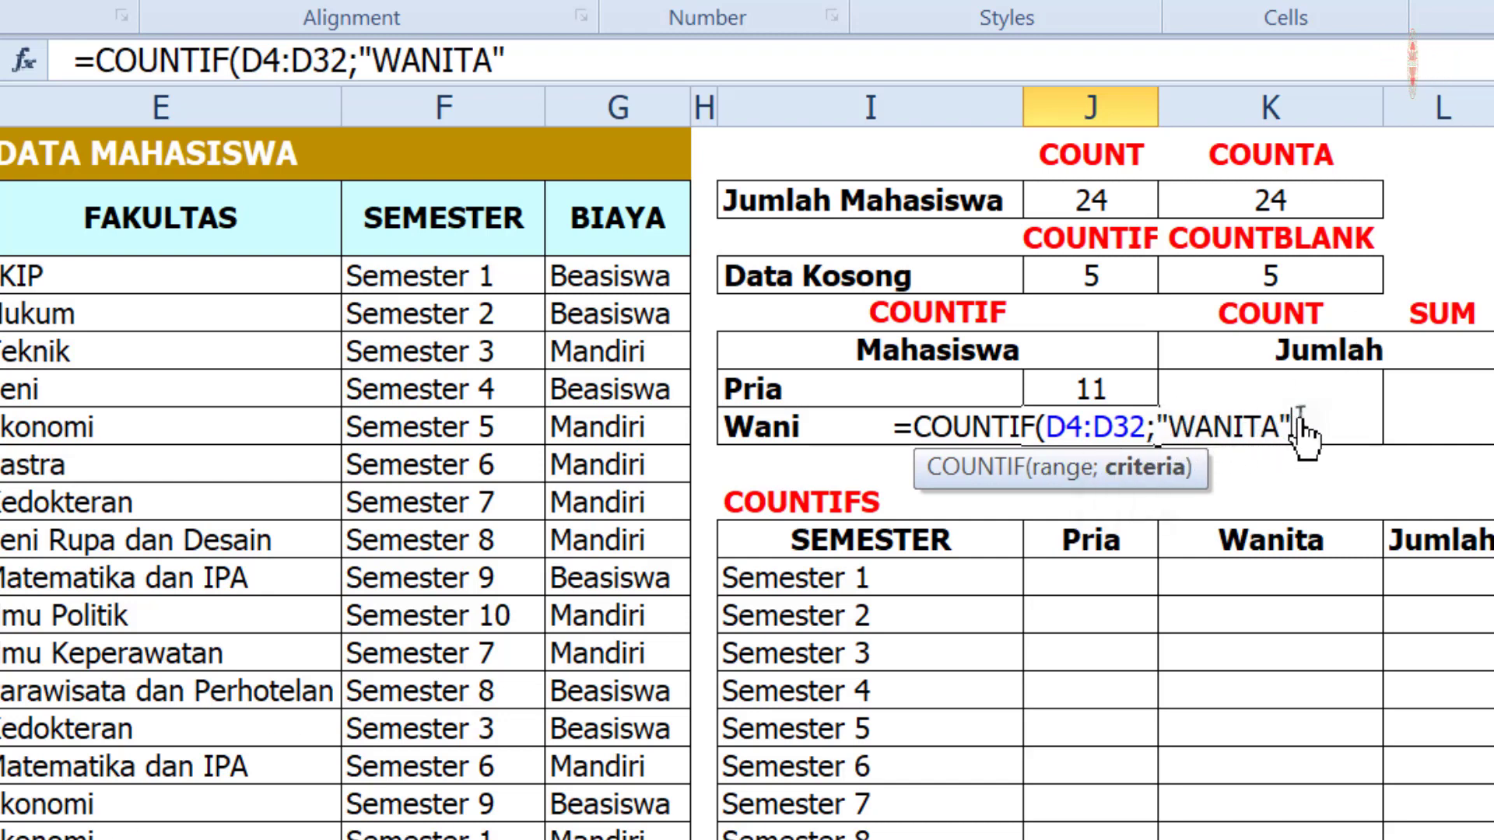
{"action": "type", "text": ")"}
{"action": "key", "text": "Return"}
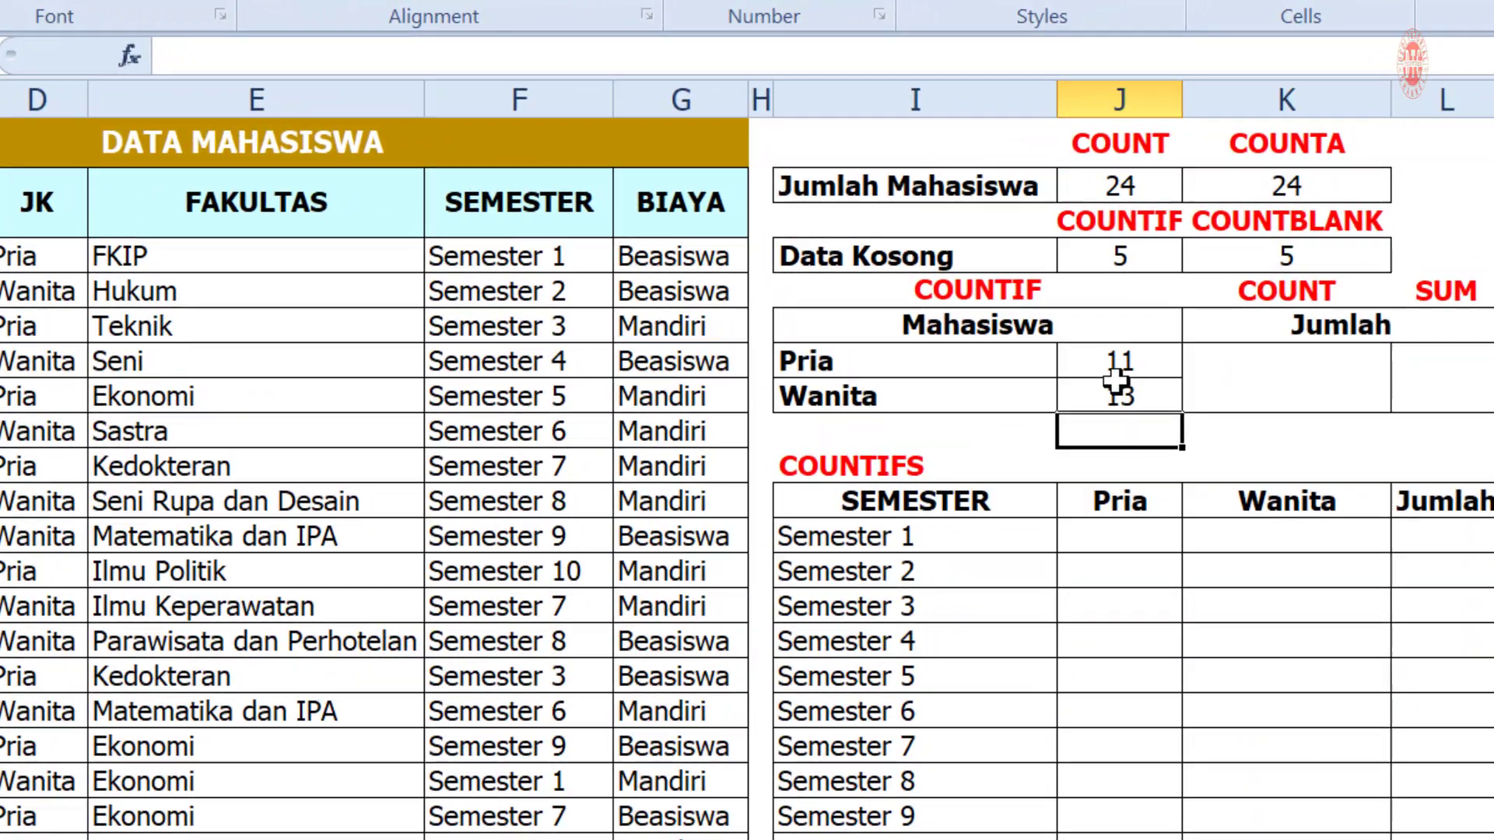
- Review the range and criteria of the Wanita COUNTIF formula in J8 without changing it
{"action": "left_click", "coordinate": [1089, 395]}
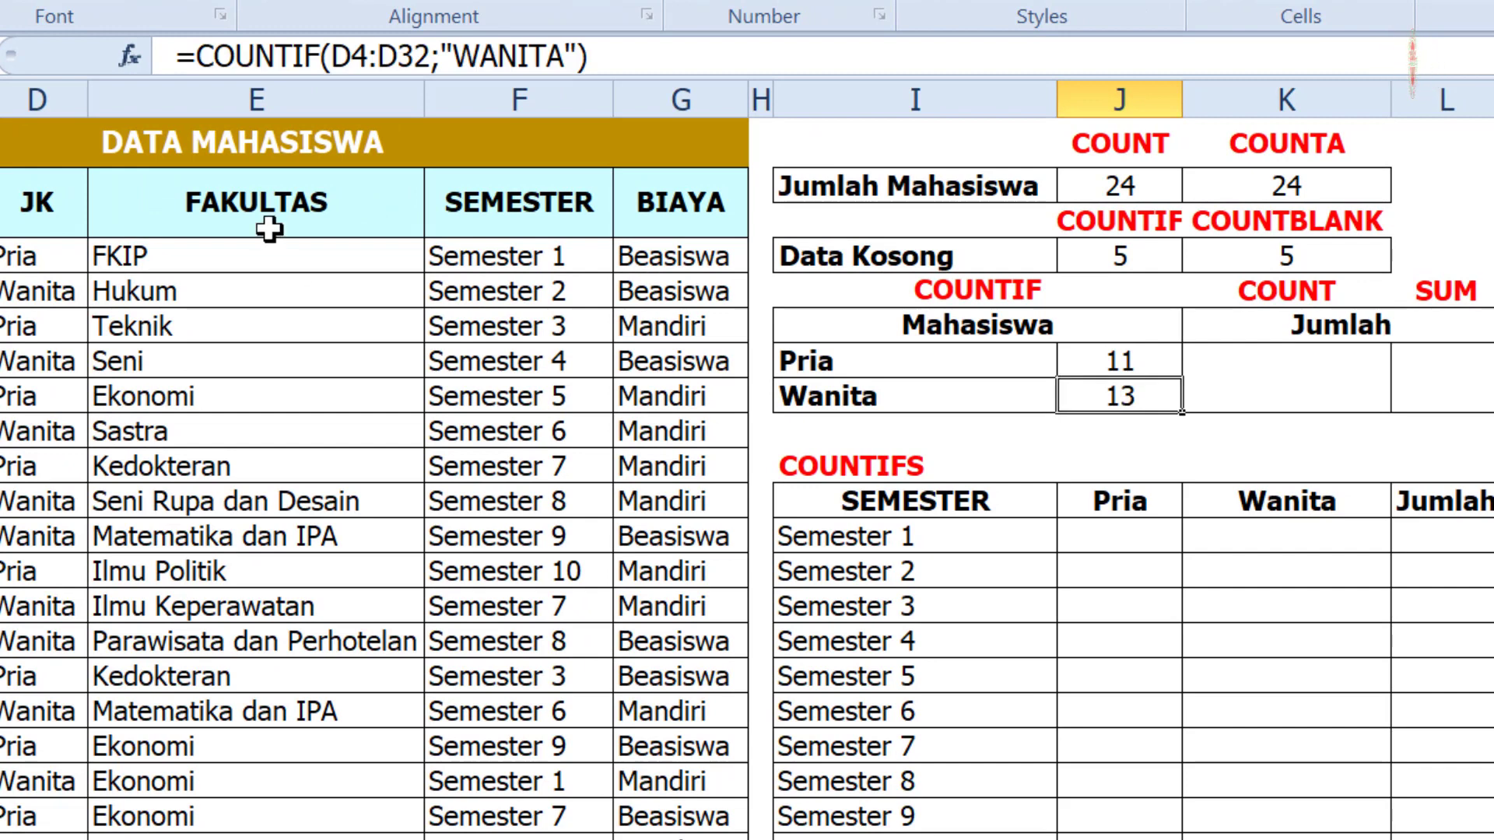
{"action": "left_click", "coordinate": [565, 59]}
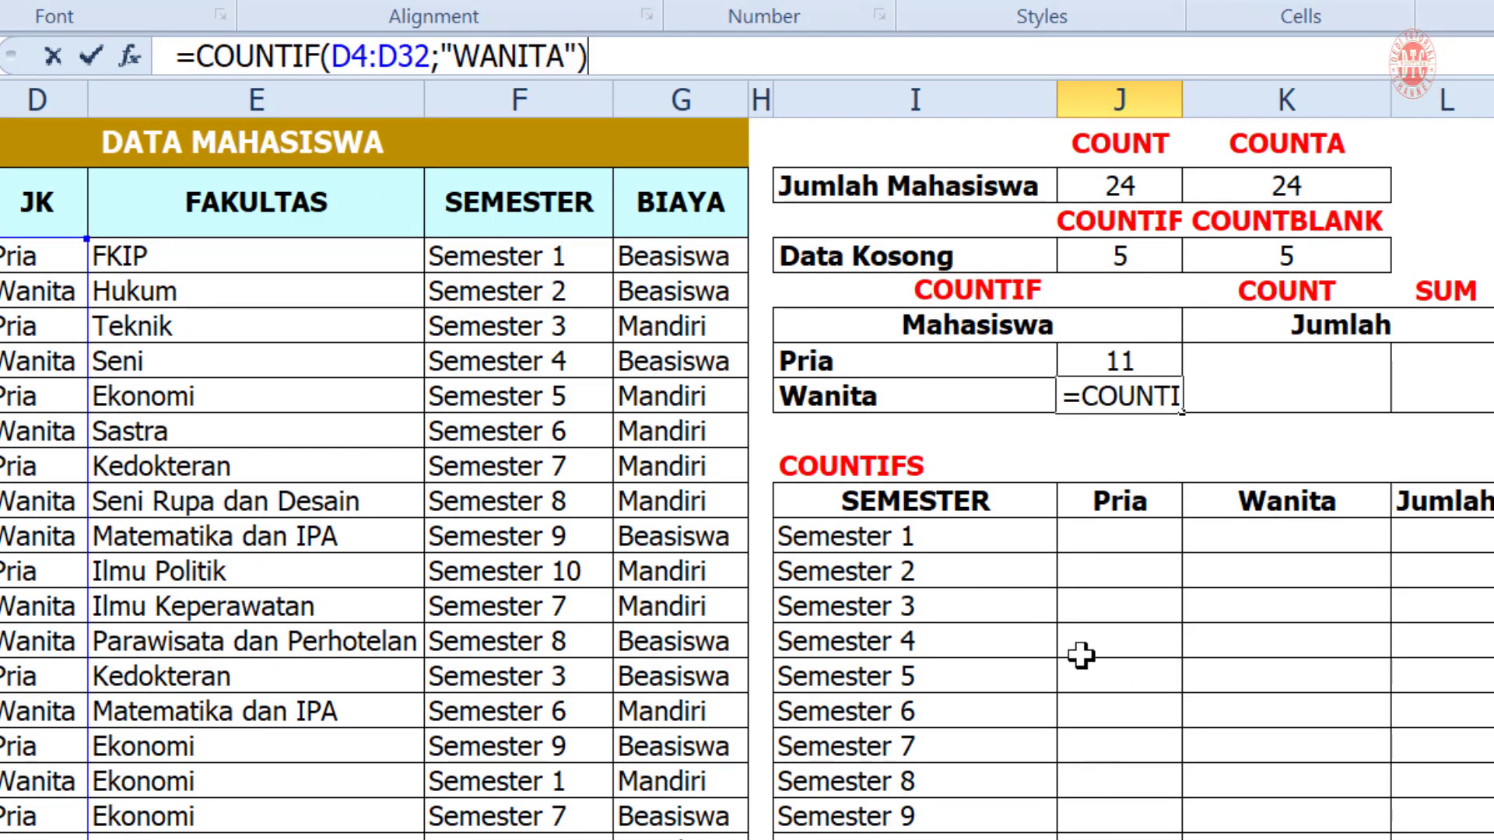
{"action": "key", "text": "Return"}
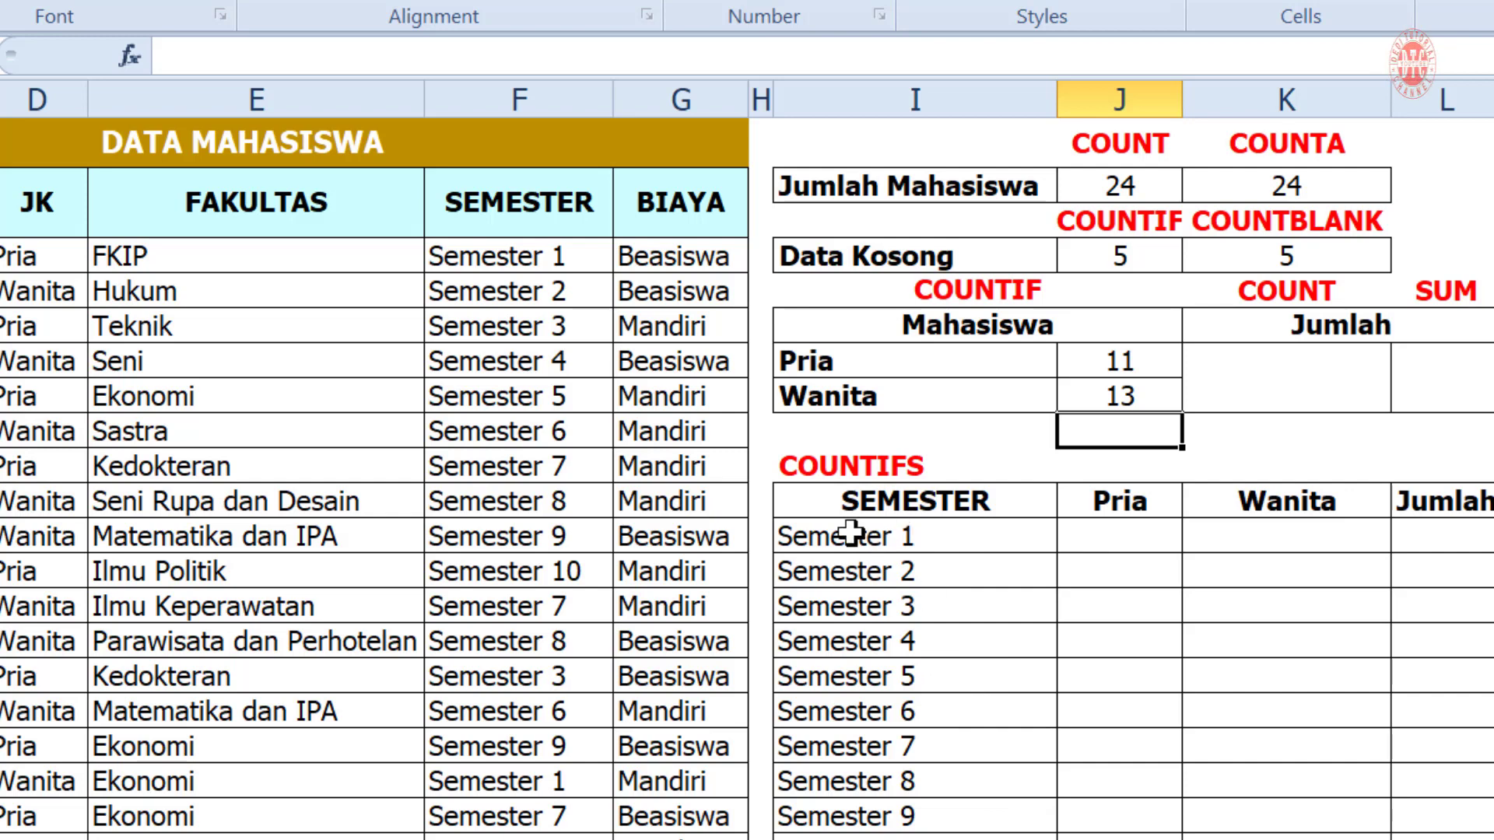
{"action": "left_click", "coordinate": [1136, 393]}
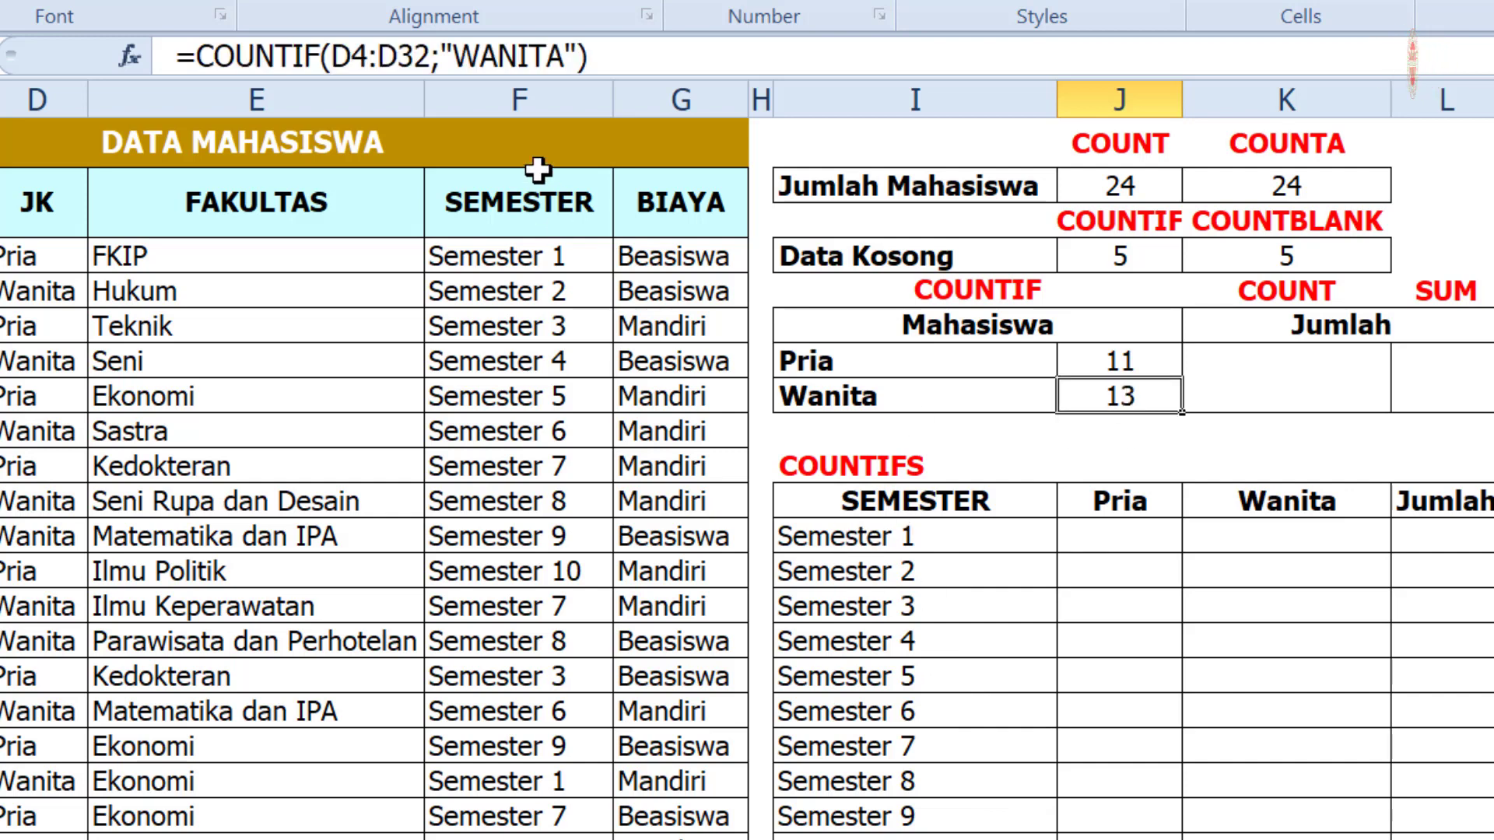
{"action": "left_click", "coordinate": [1255, 675]}
- Enter a COUNT formula over B4:B32 in the Jumlah cell K7 and format the student totals in J2, K2 and K7 bold red
{"action": "left_click", "coordinate": [1263, 381]}
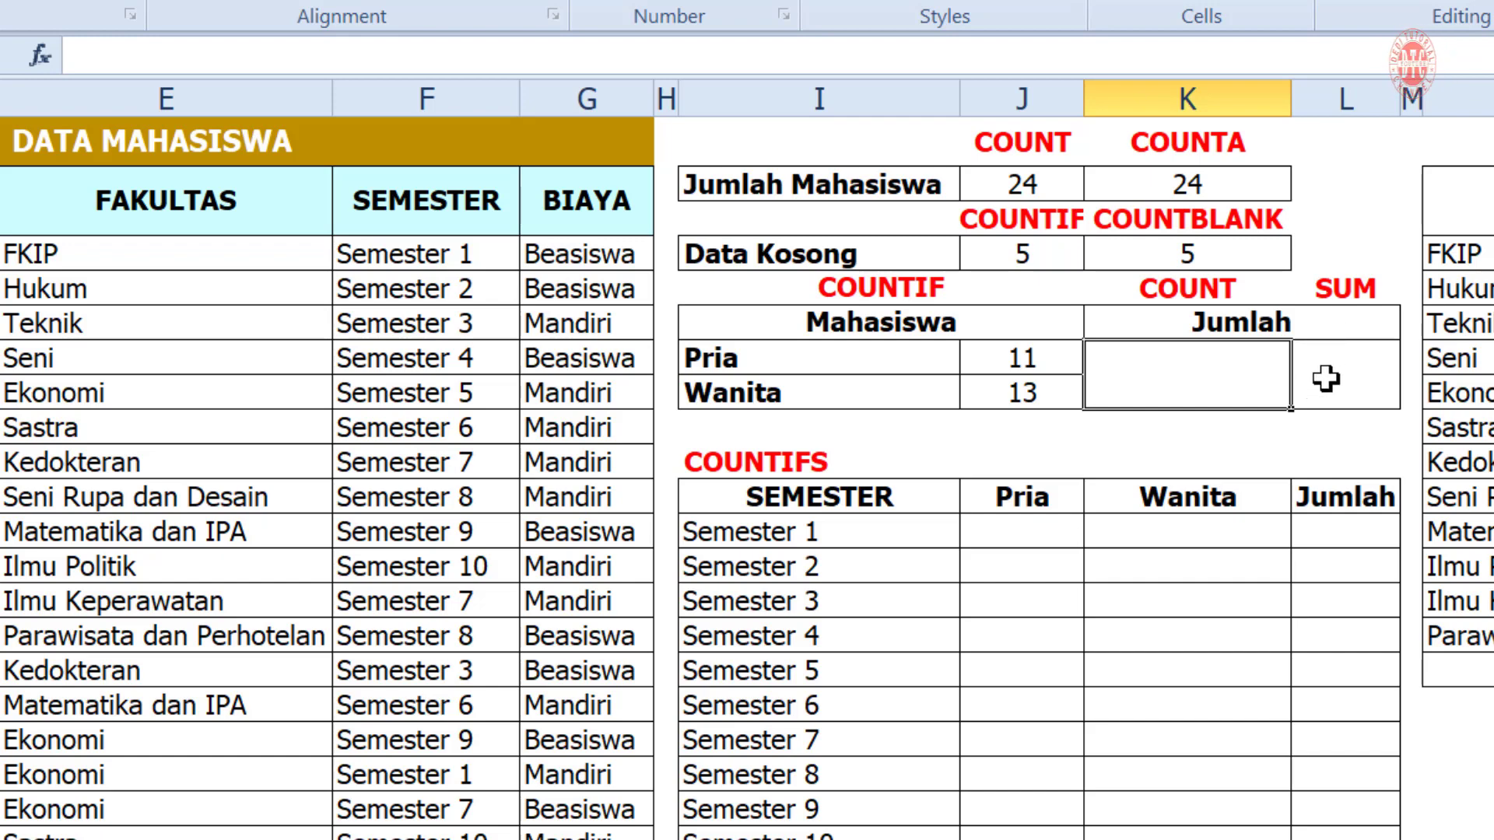
{"action": "type", "text": "=C"}
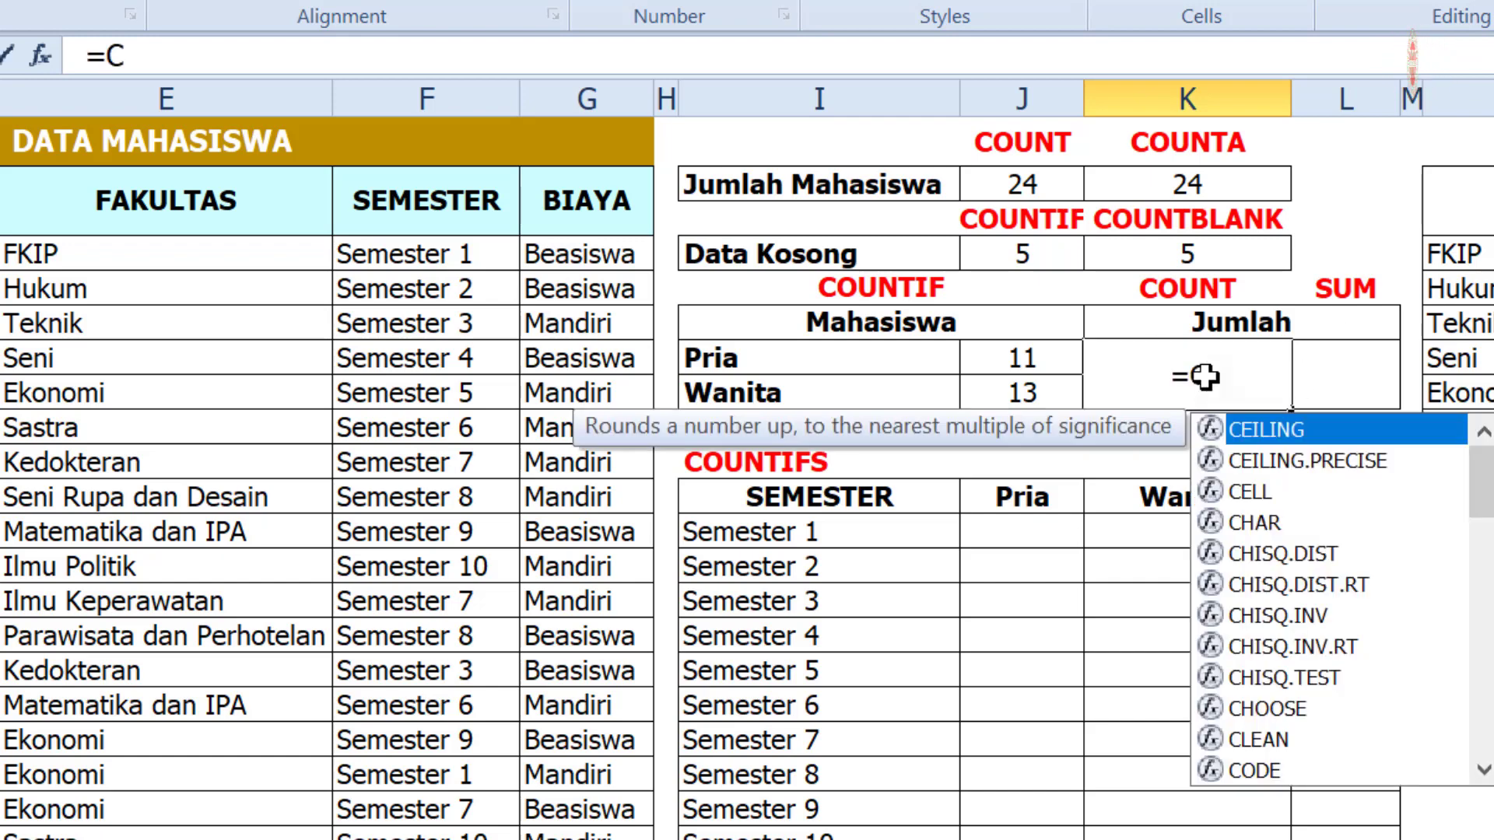
{"action": "type", "text": "OUNT"}
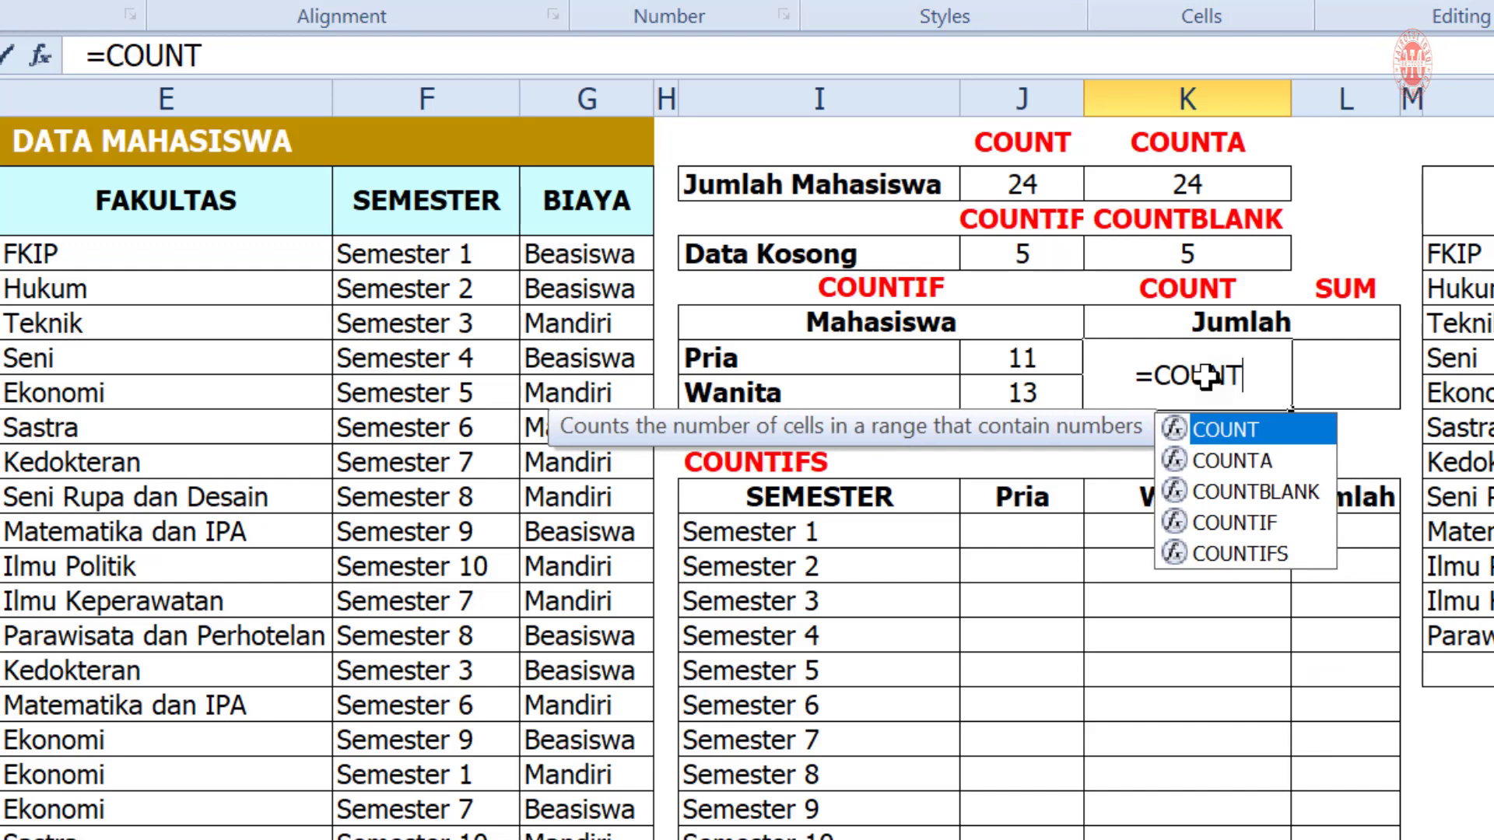
{"action": "type", "text": "("}
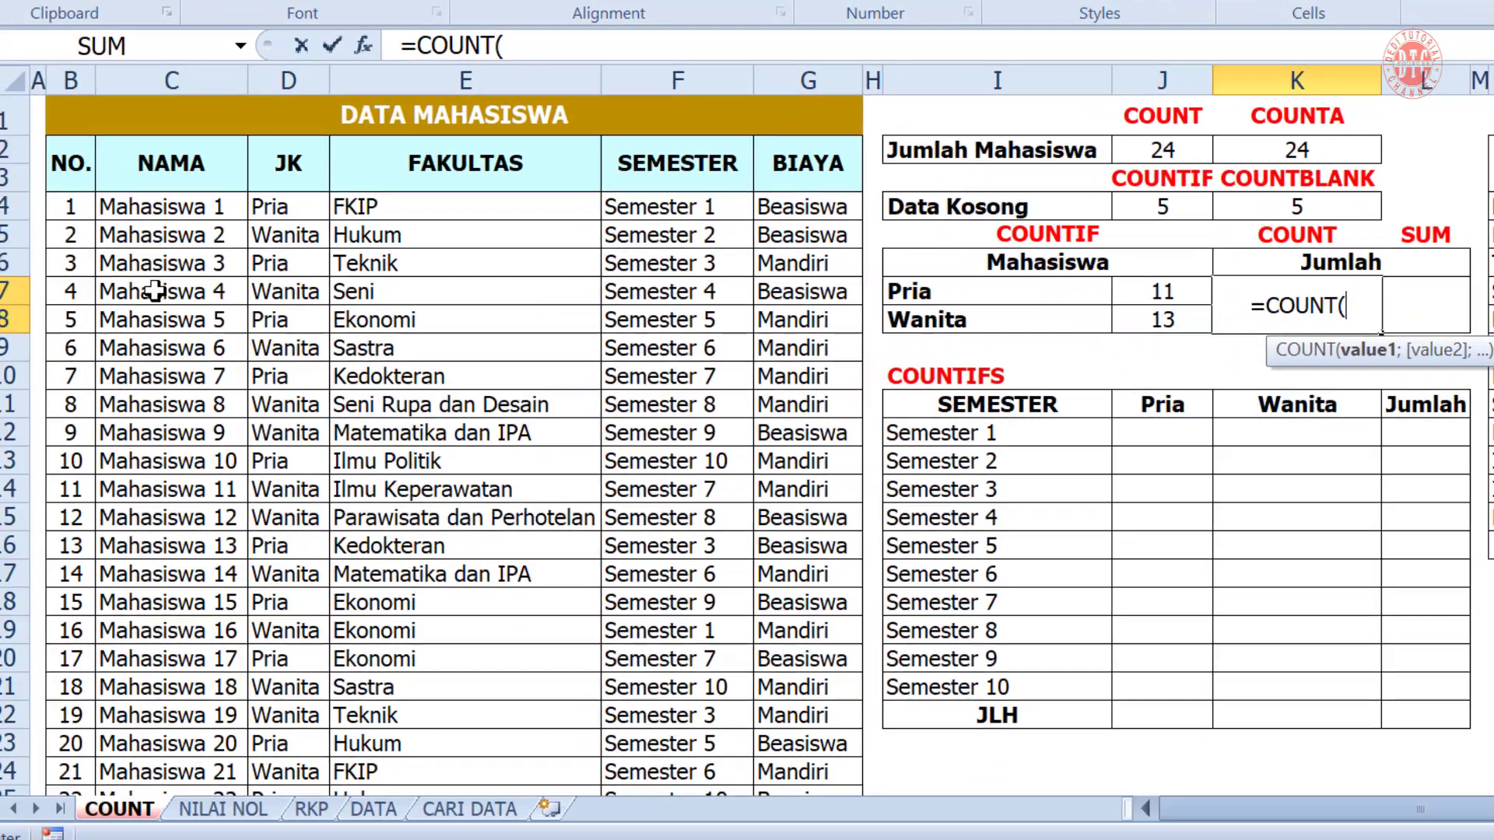
{"action": "left_click_drag", "start_coordinate": [69, 204], "coordinate": [100, 707]}
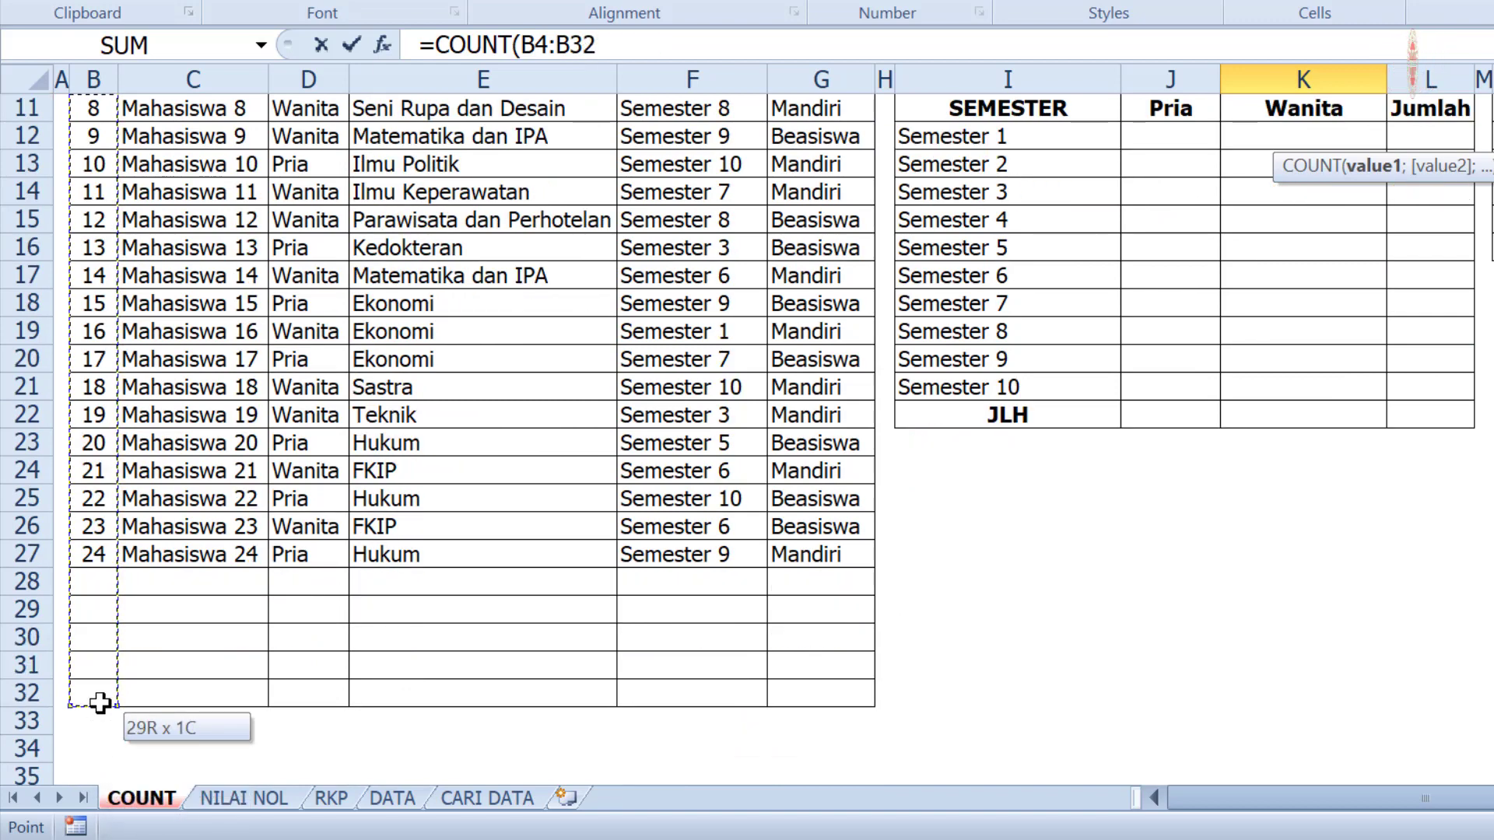
{"action": "left_click", "coordinate": [691, 31]}
{"action": "type", "text": ")"}
{"action": "key", "text": "Return"}
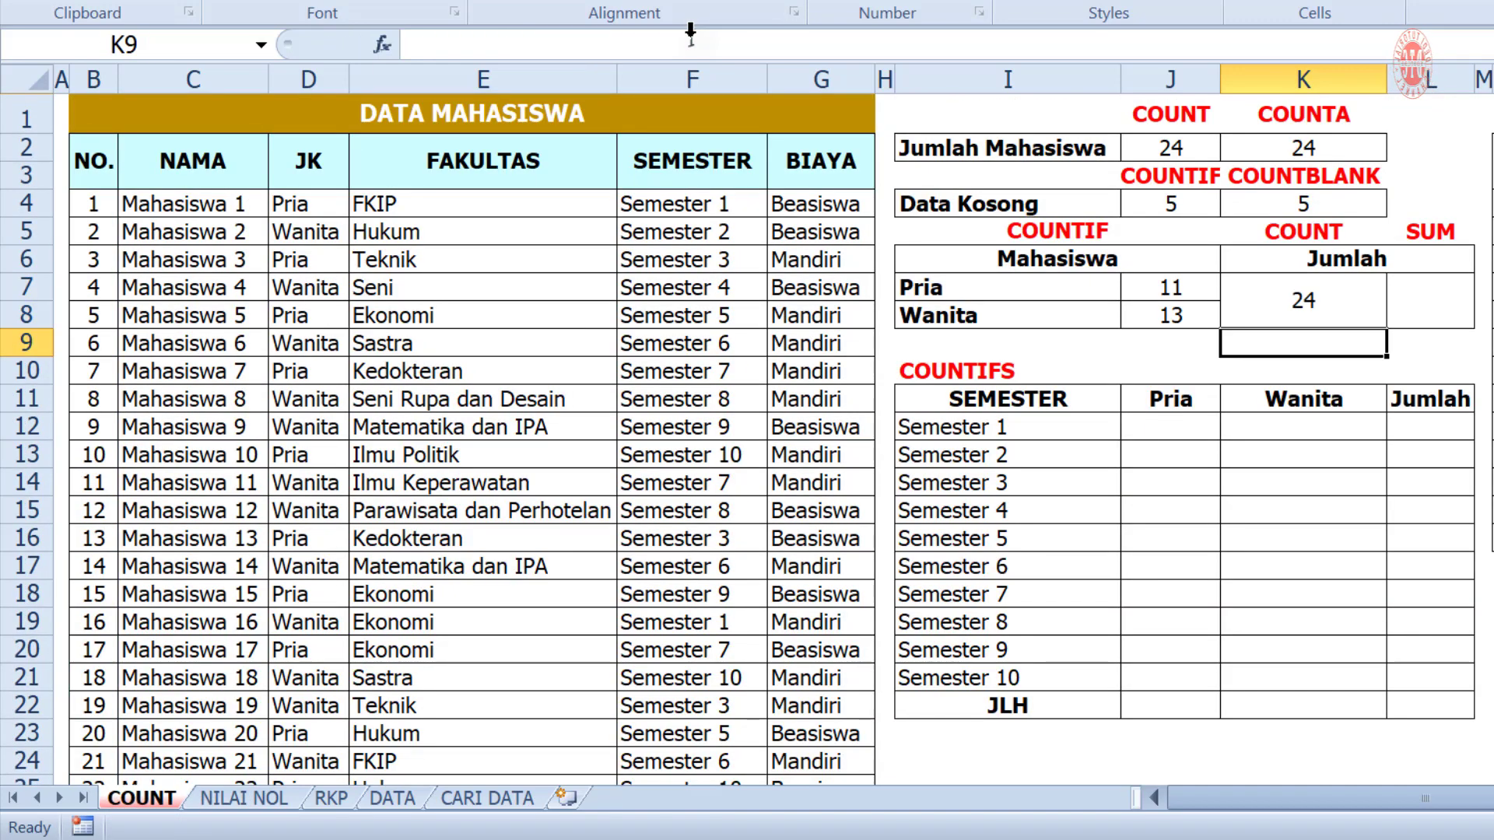
{"action": "left_click", "coordinate": [1302, 310]}
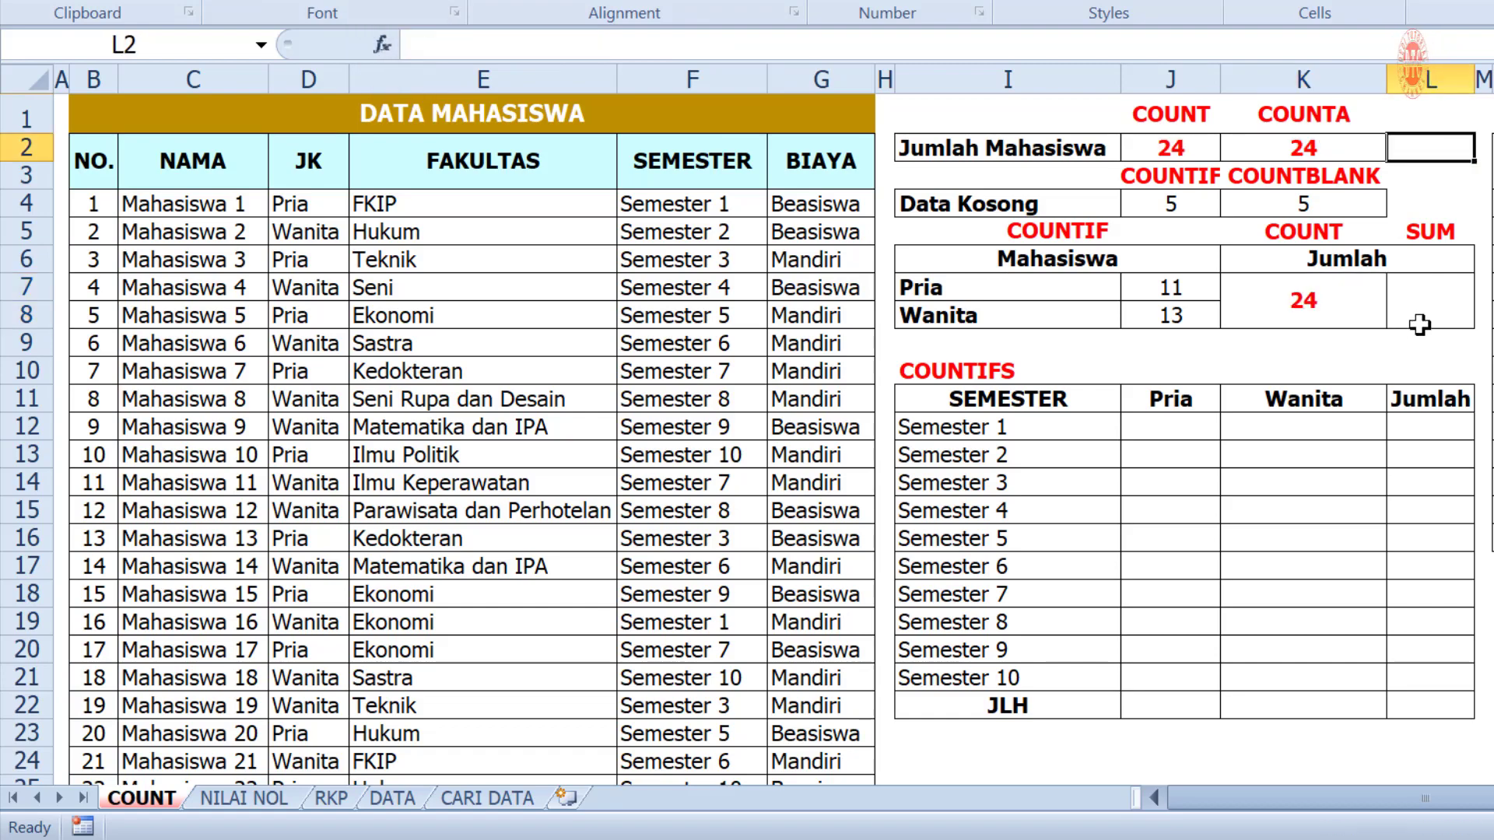
- Enter a SUM formula in the Jumlah cell L7 that adds J7:J8, and color its result red
{"action": "left_click", "coordinate": [1420, 323]}
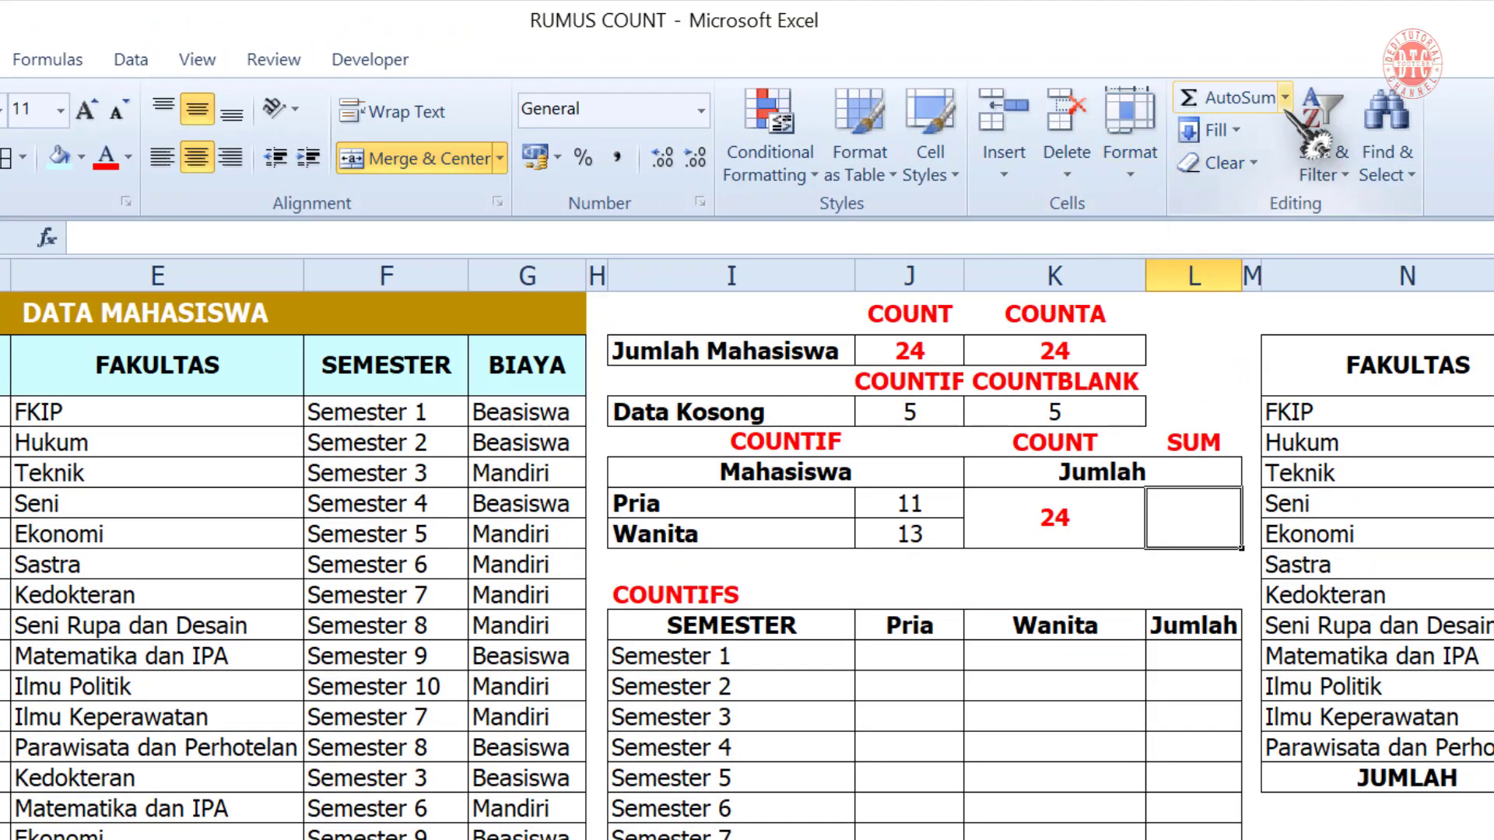
{"action": "type", "text": "=SUM"}
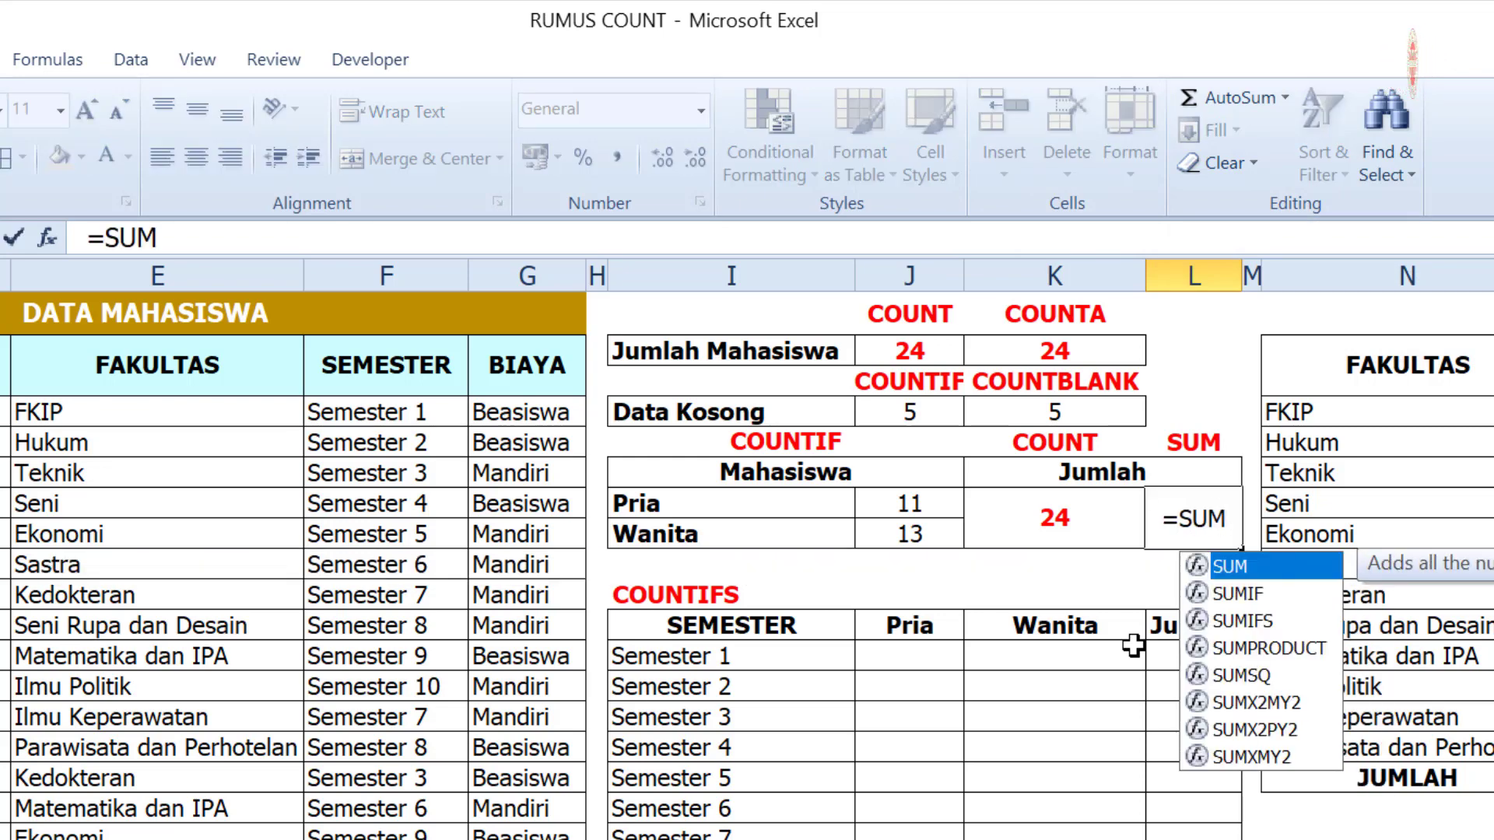
{"action": "type", "text": "("}
{"action": "left_click_drag", "start_coordinate": [909, 504], "coordinate": [915, 519]}
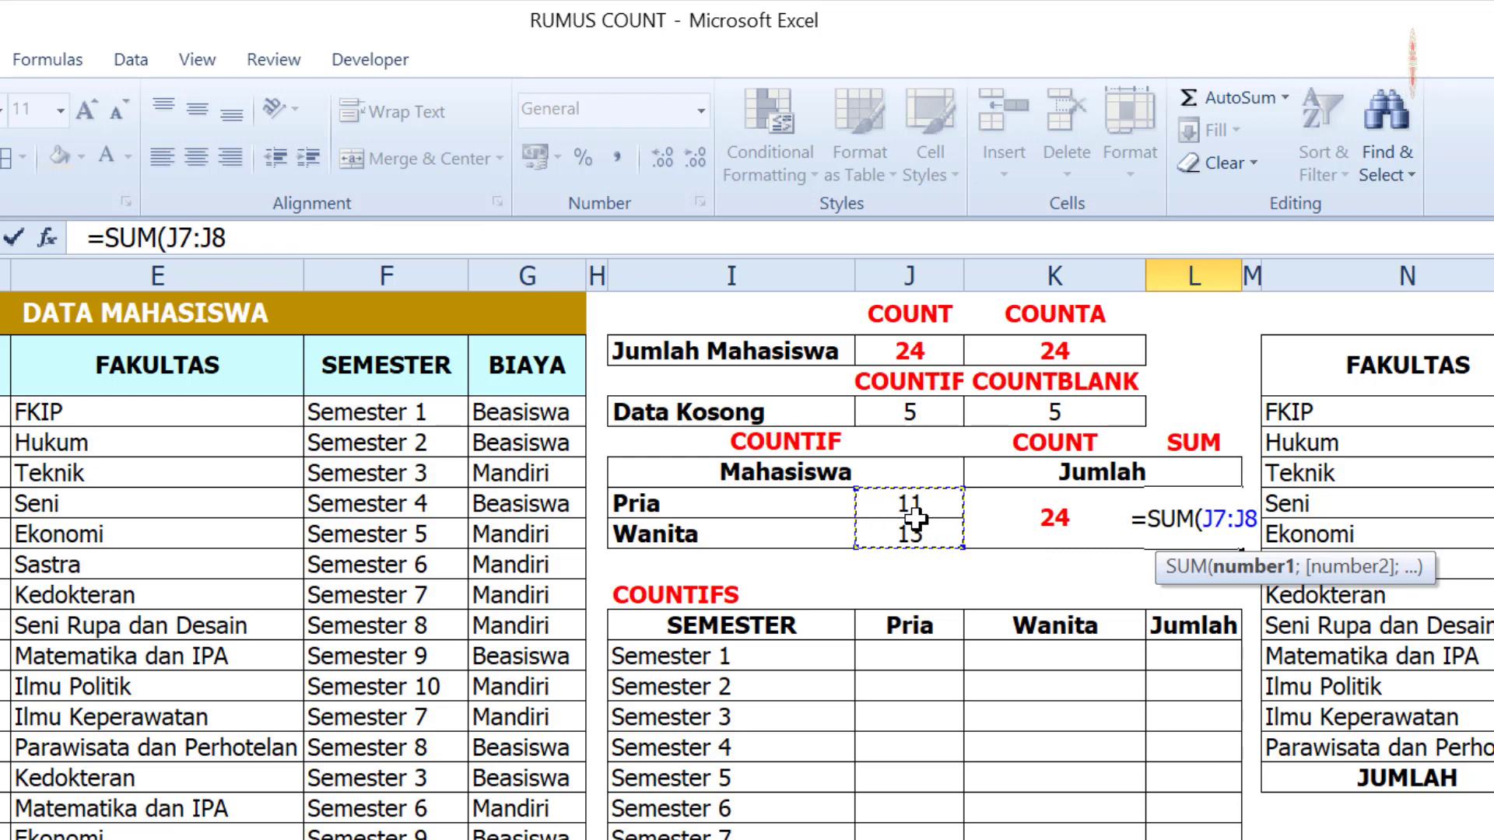
{"action": "key", "text": "Return"}
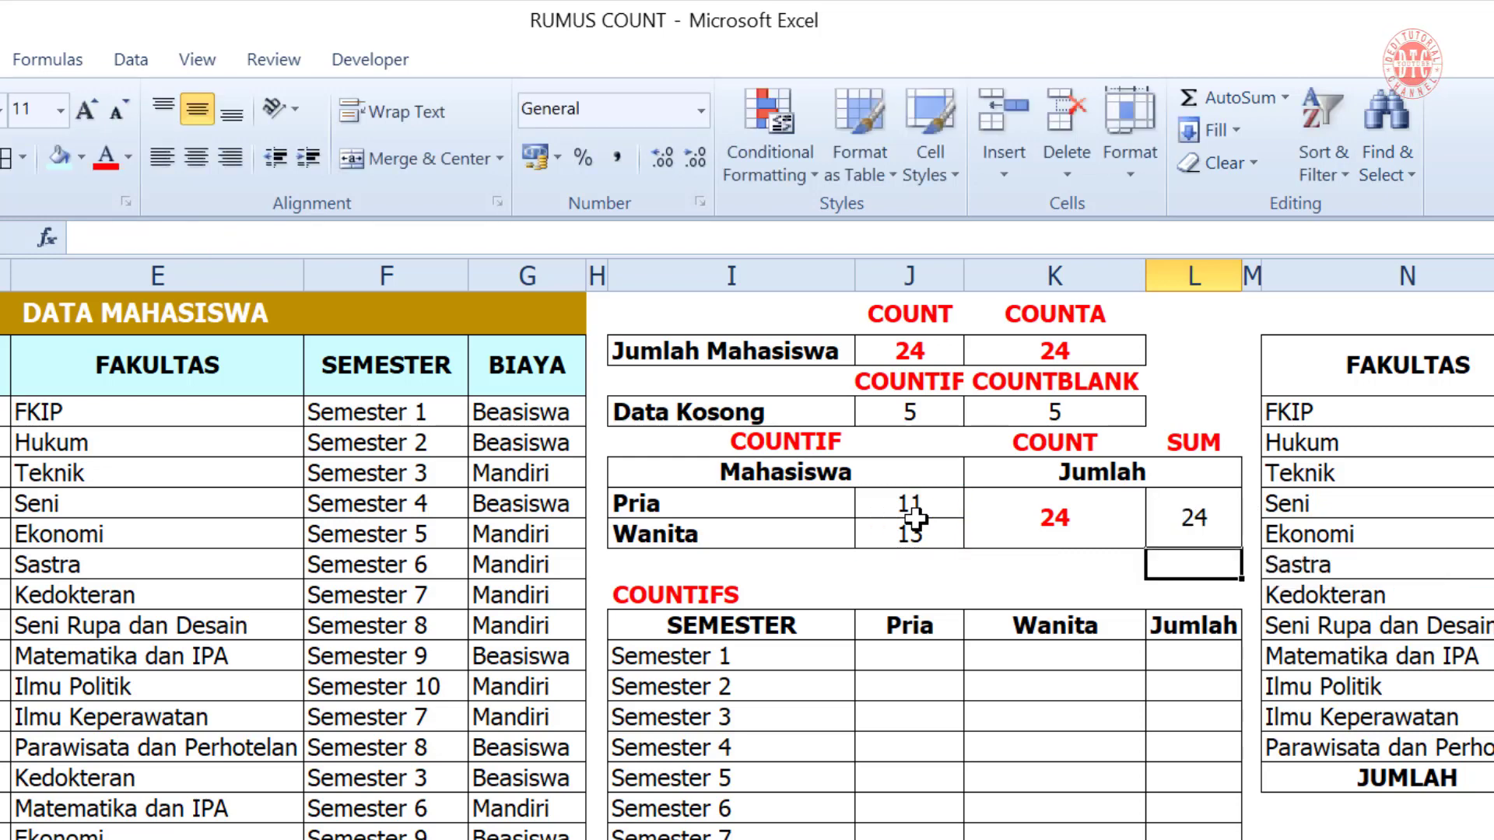
{"action": "left_click", "coordinate": [1165, 505]}
{"action": "left_click", "coordinate": [106, 156]}
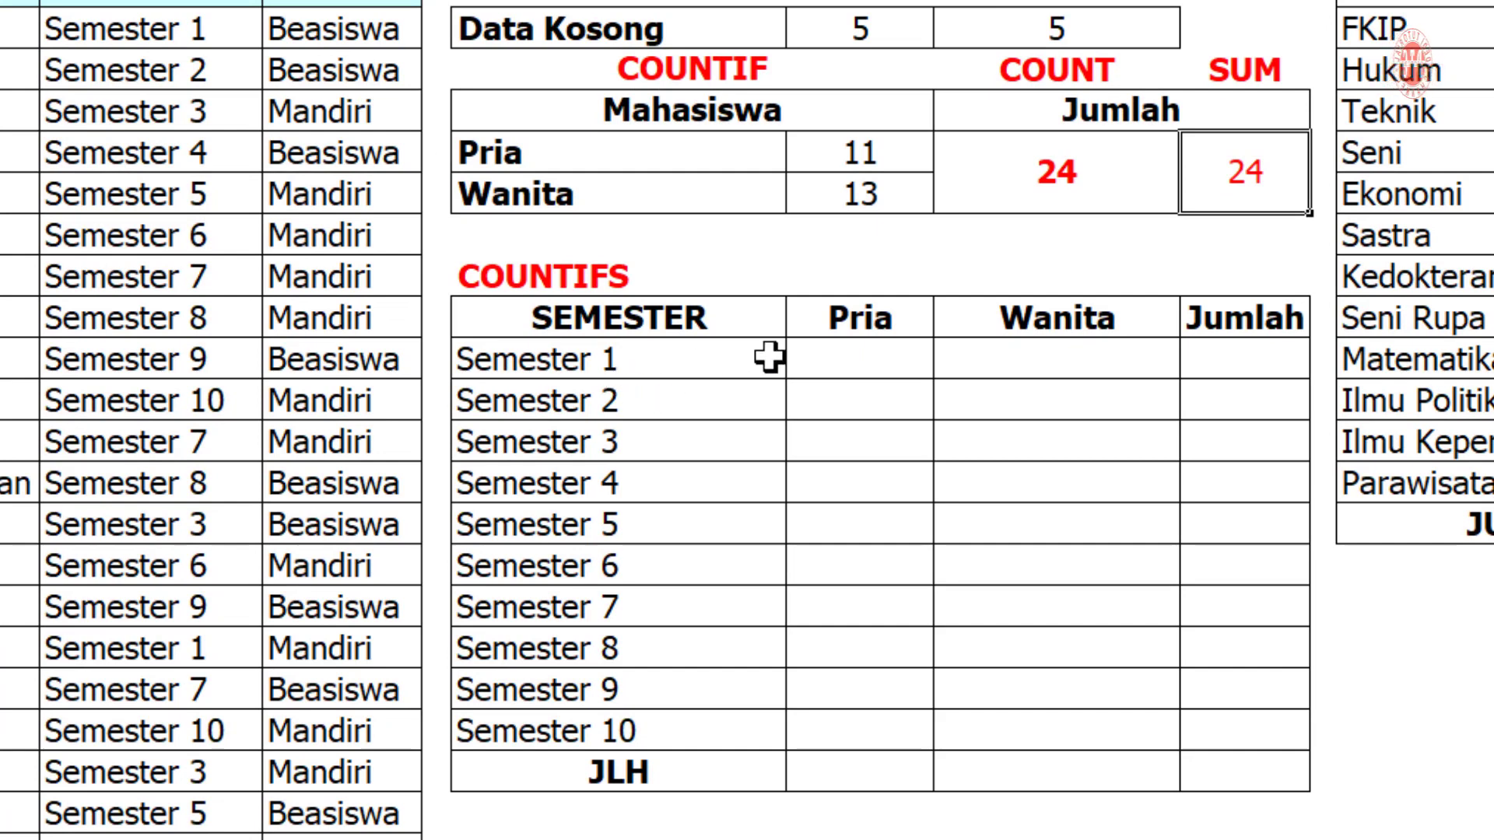
{"action": "left_click", "coordinate": [871, 359]}
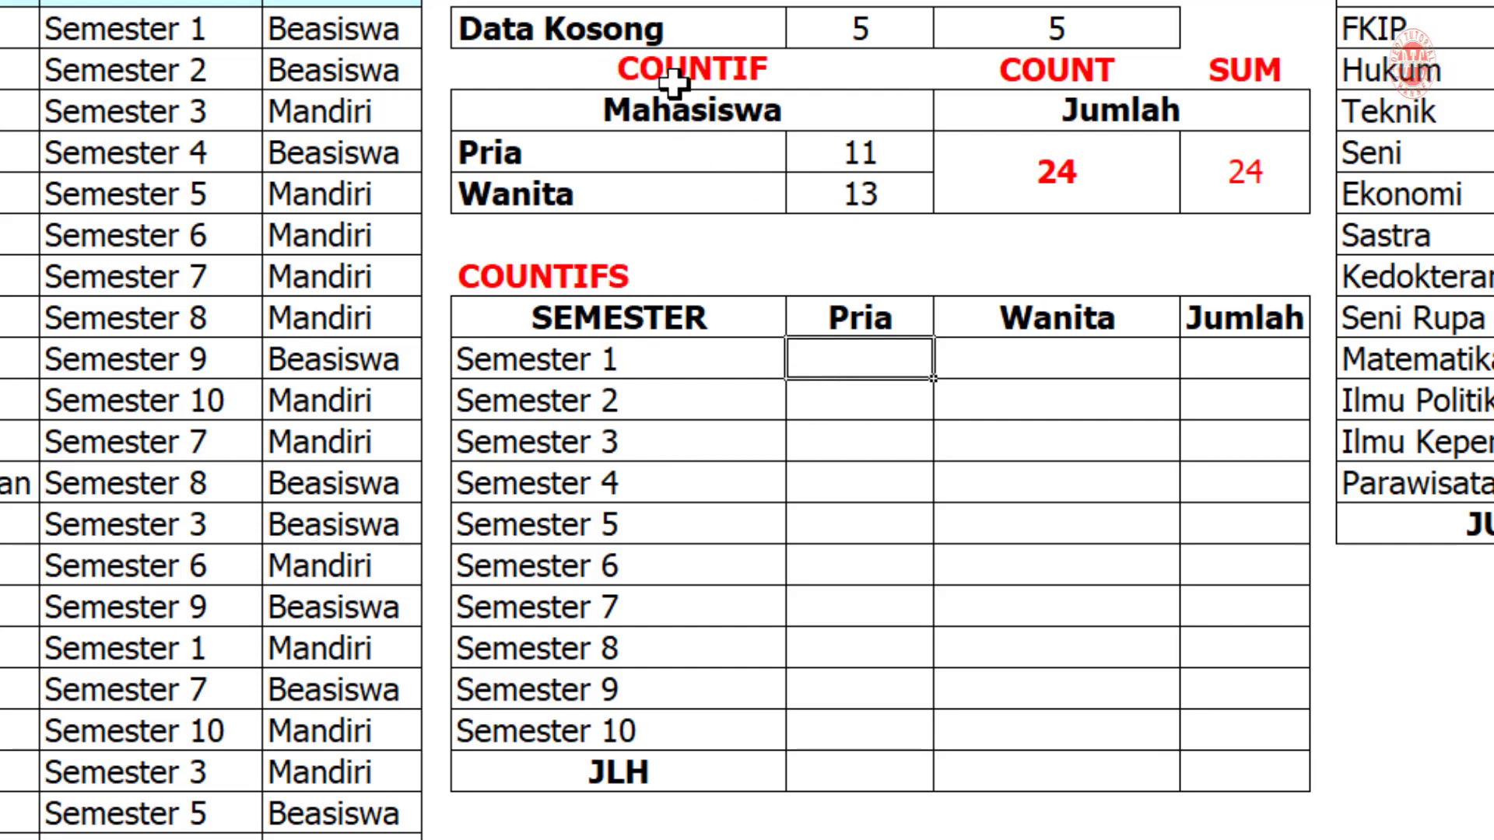
{"action": "left_click", "coordinate": [839, 150]}
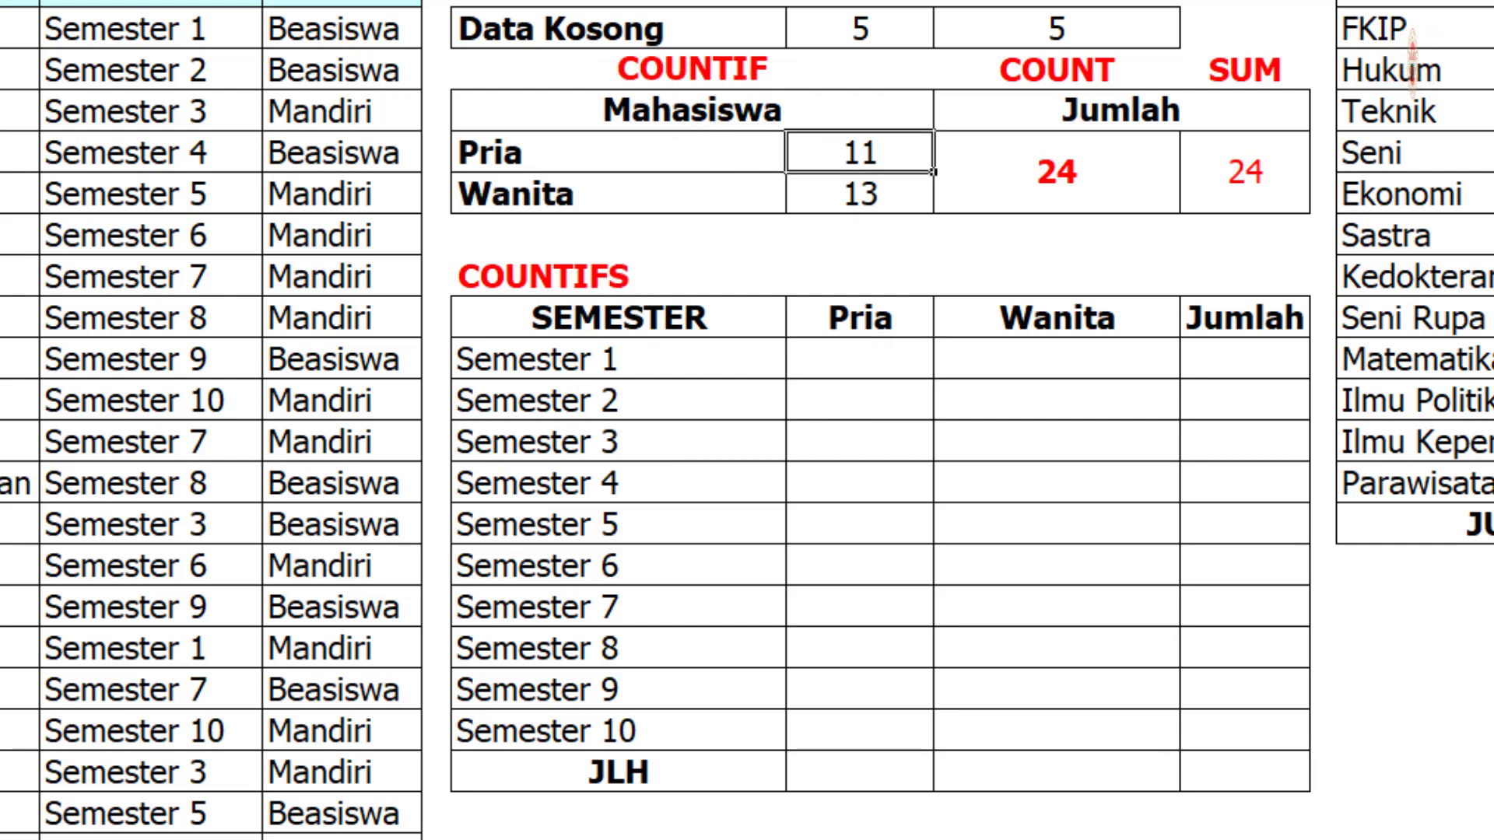
{"action": "left_click", "coordinate": [879, 211]}
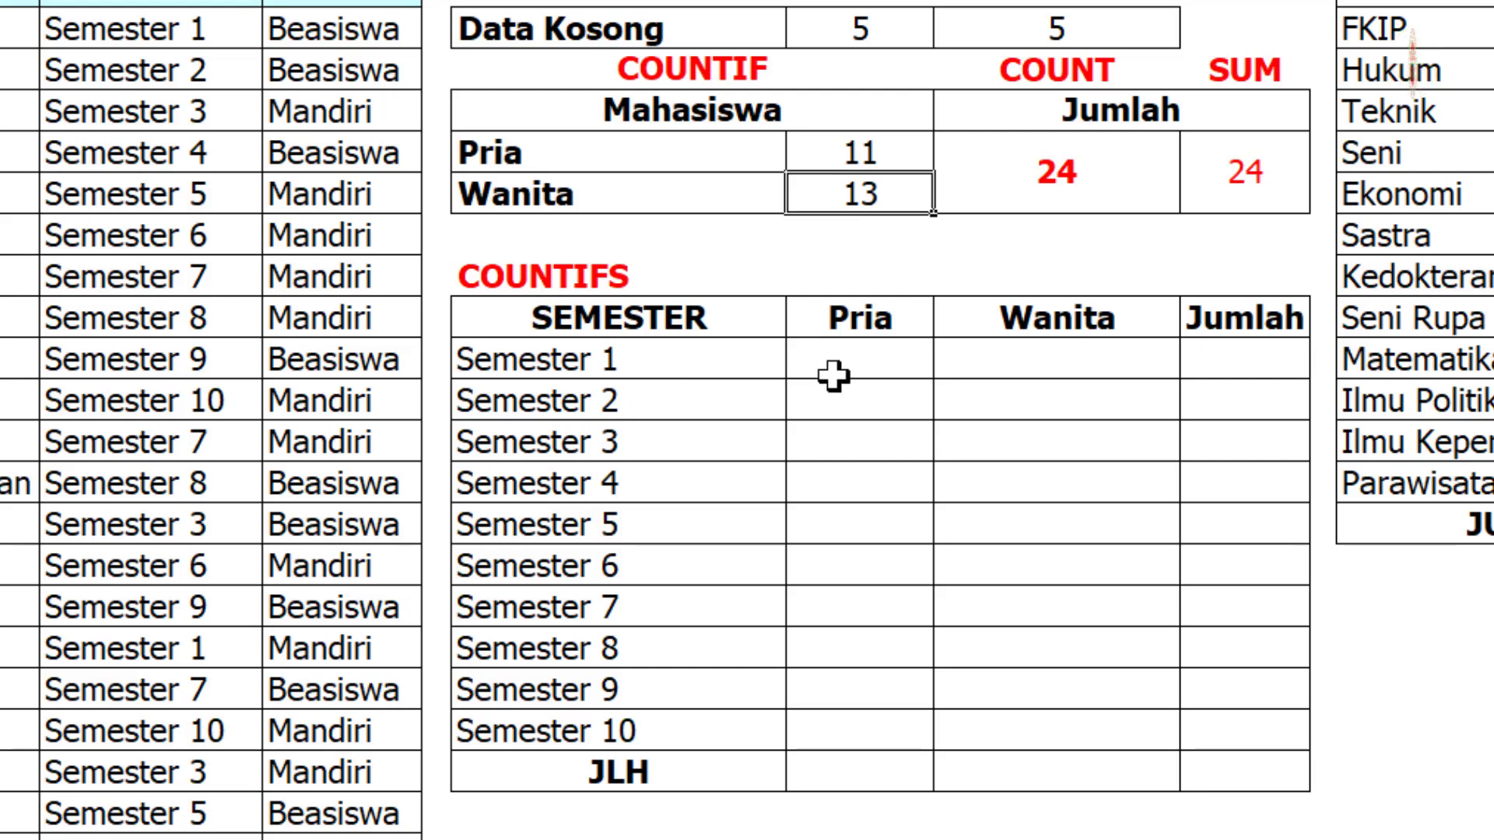
{"action": "left_click", "coordinate": [862, 357]}
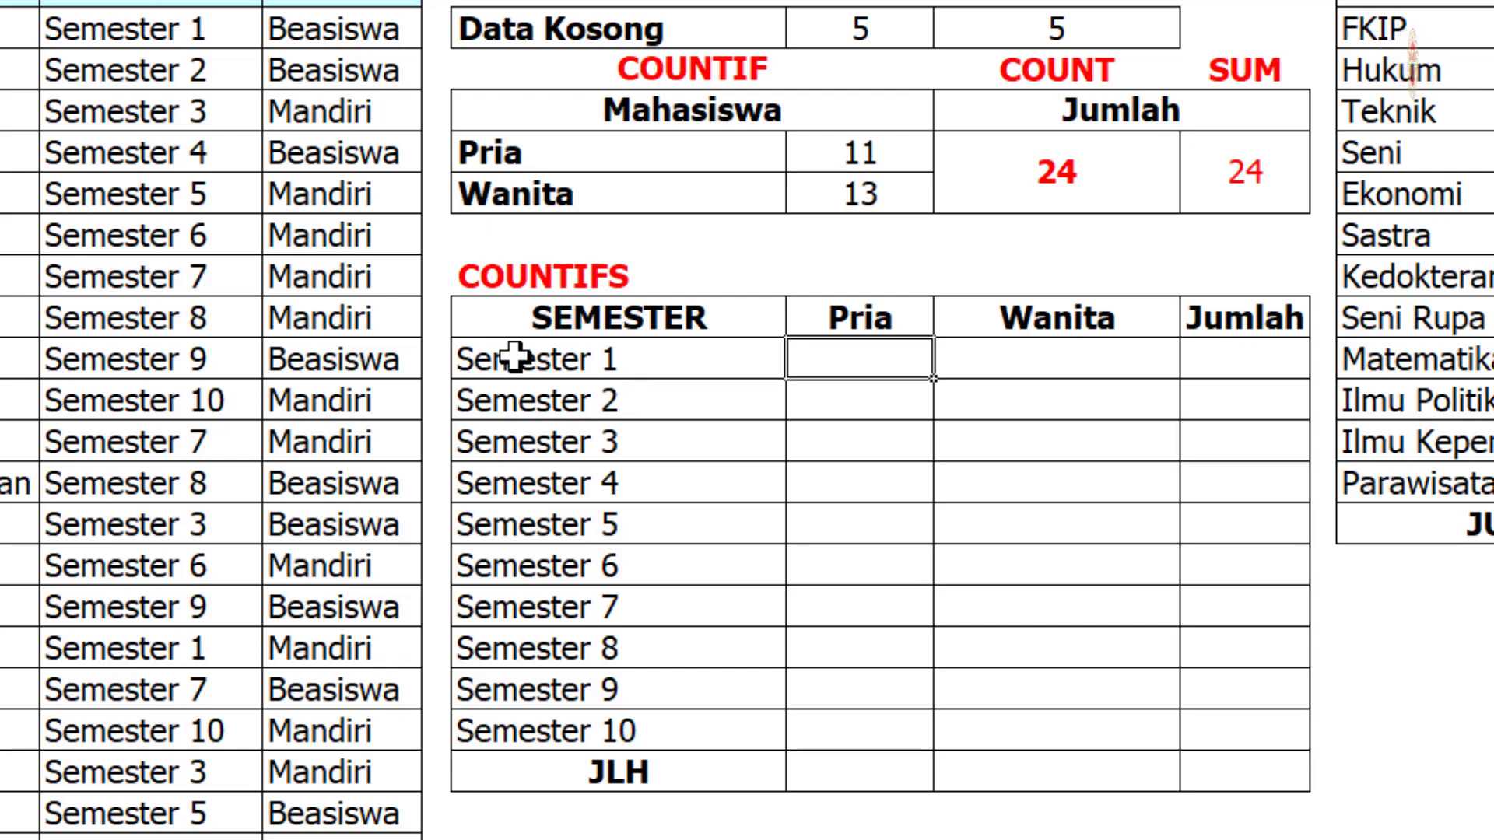
{"action": "left_click", "coordinate": [527, 367]}
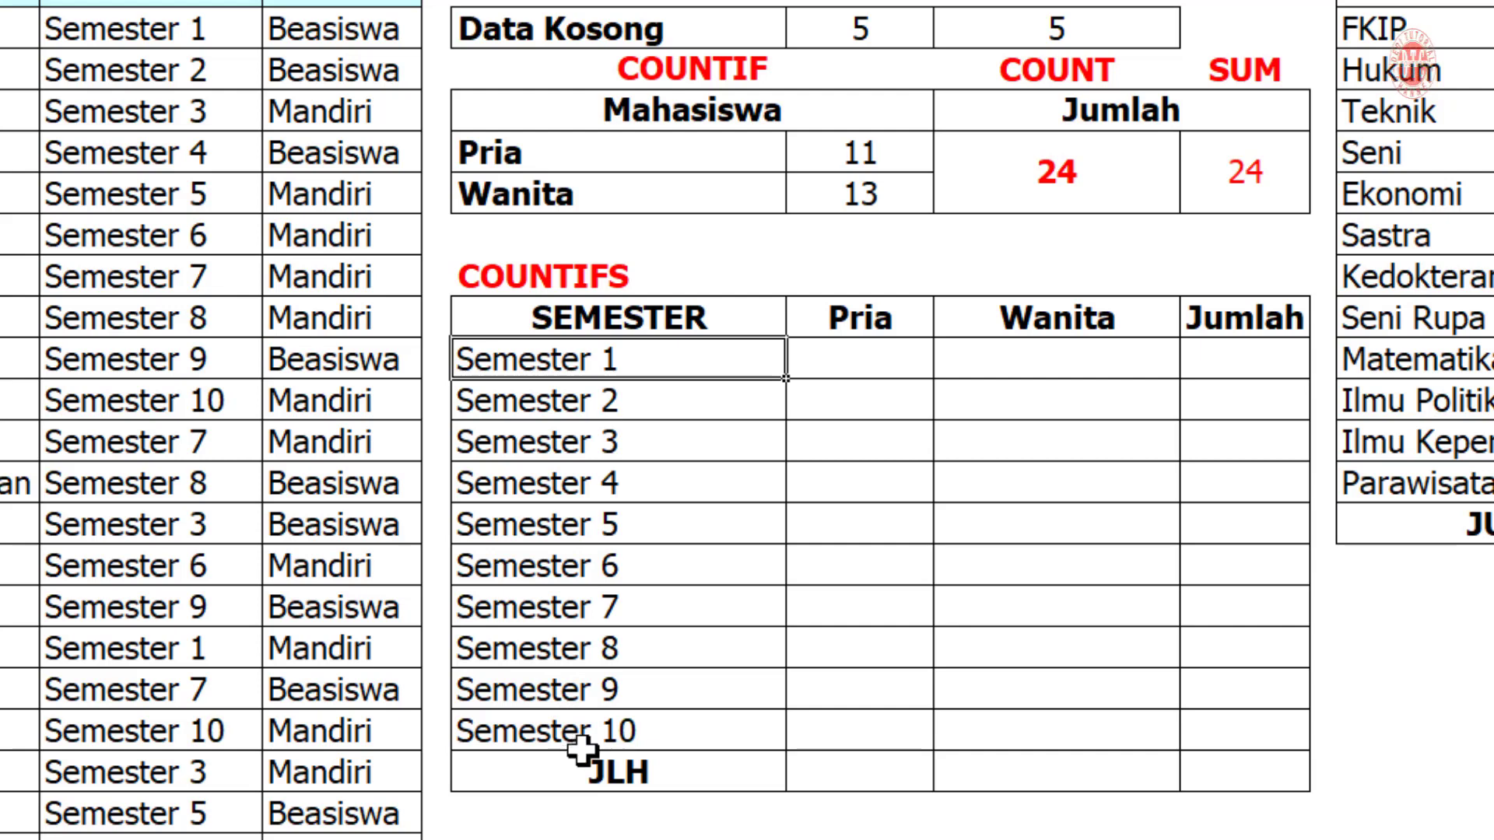
- Begin a COUNTIFS formula in J12 with the JK range D4:D32 and the Pria header J11 as its first criterion
{"action": "left_click", "coordinate": [792, 356]}
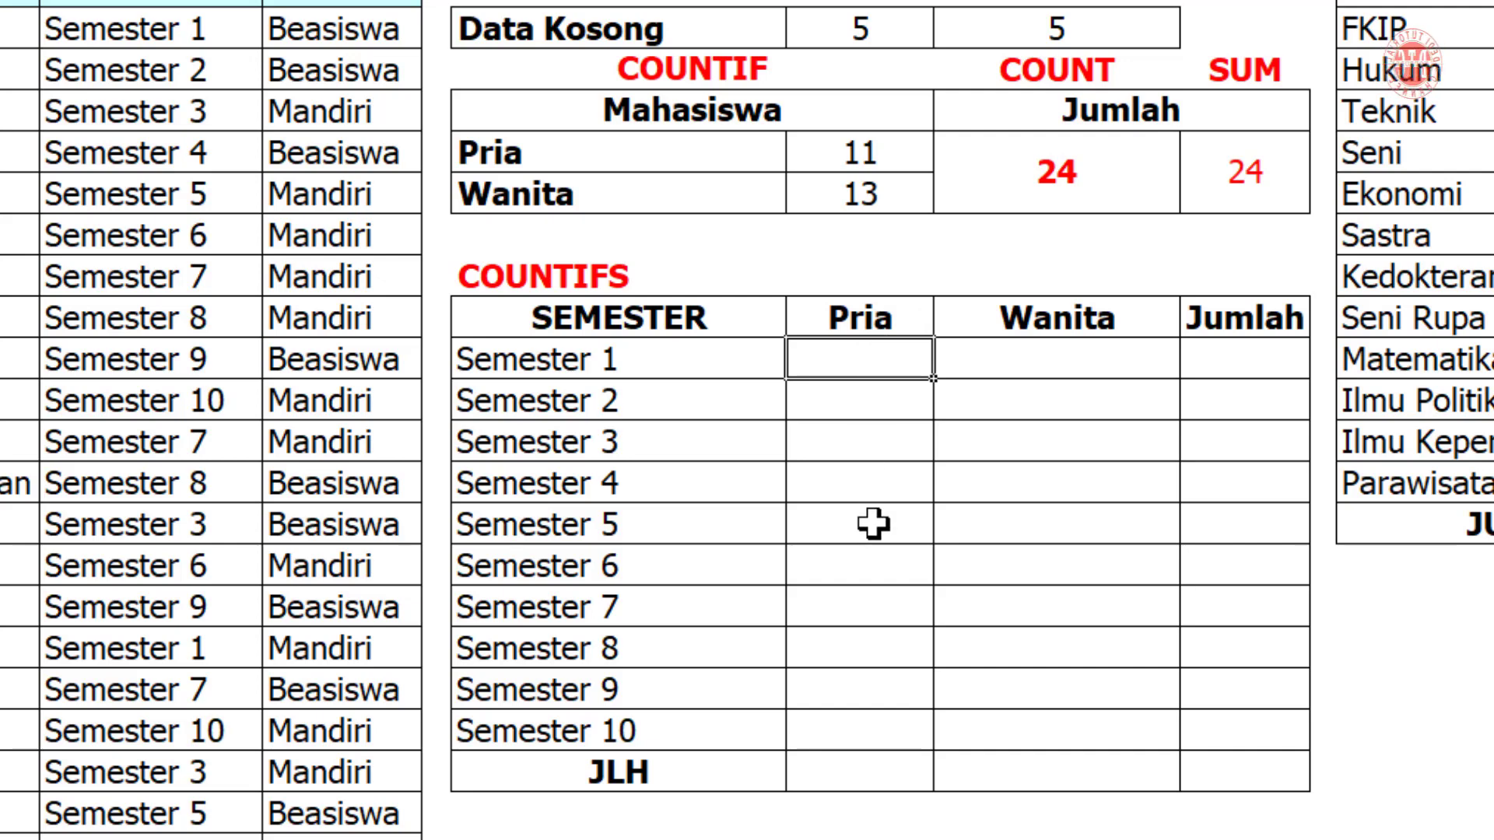
{"action": "type", "text": "=COUN"}
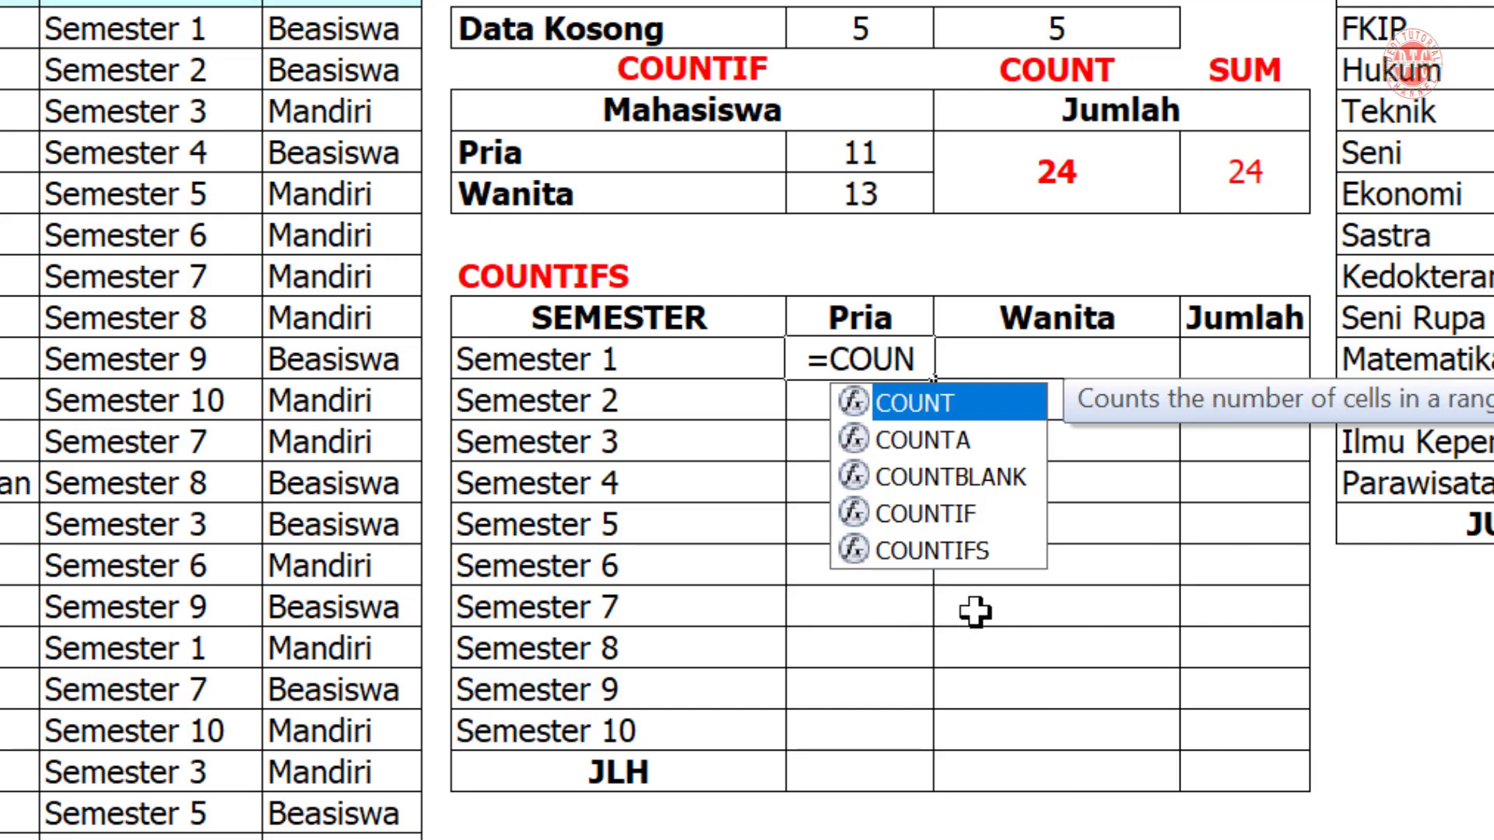
{"action": "left_click", "coordinate": [973, 548]}
{"action": "double_click", "coordinate": [972, 549]}
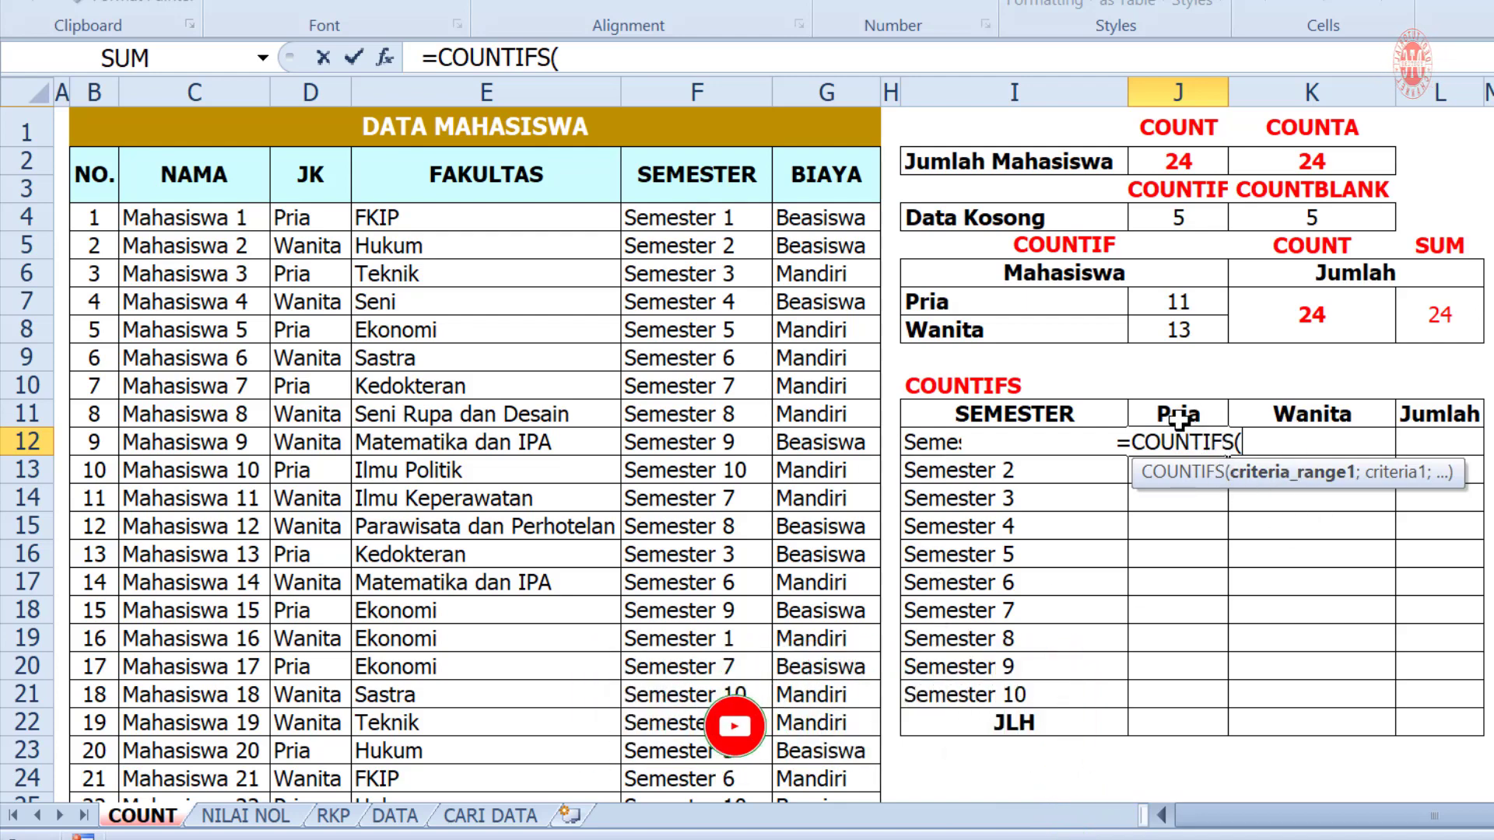
{"action": "left_click", "coordinate": [304, 223]}
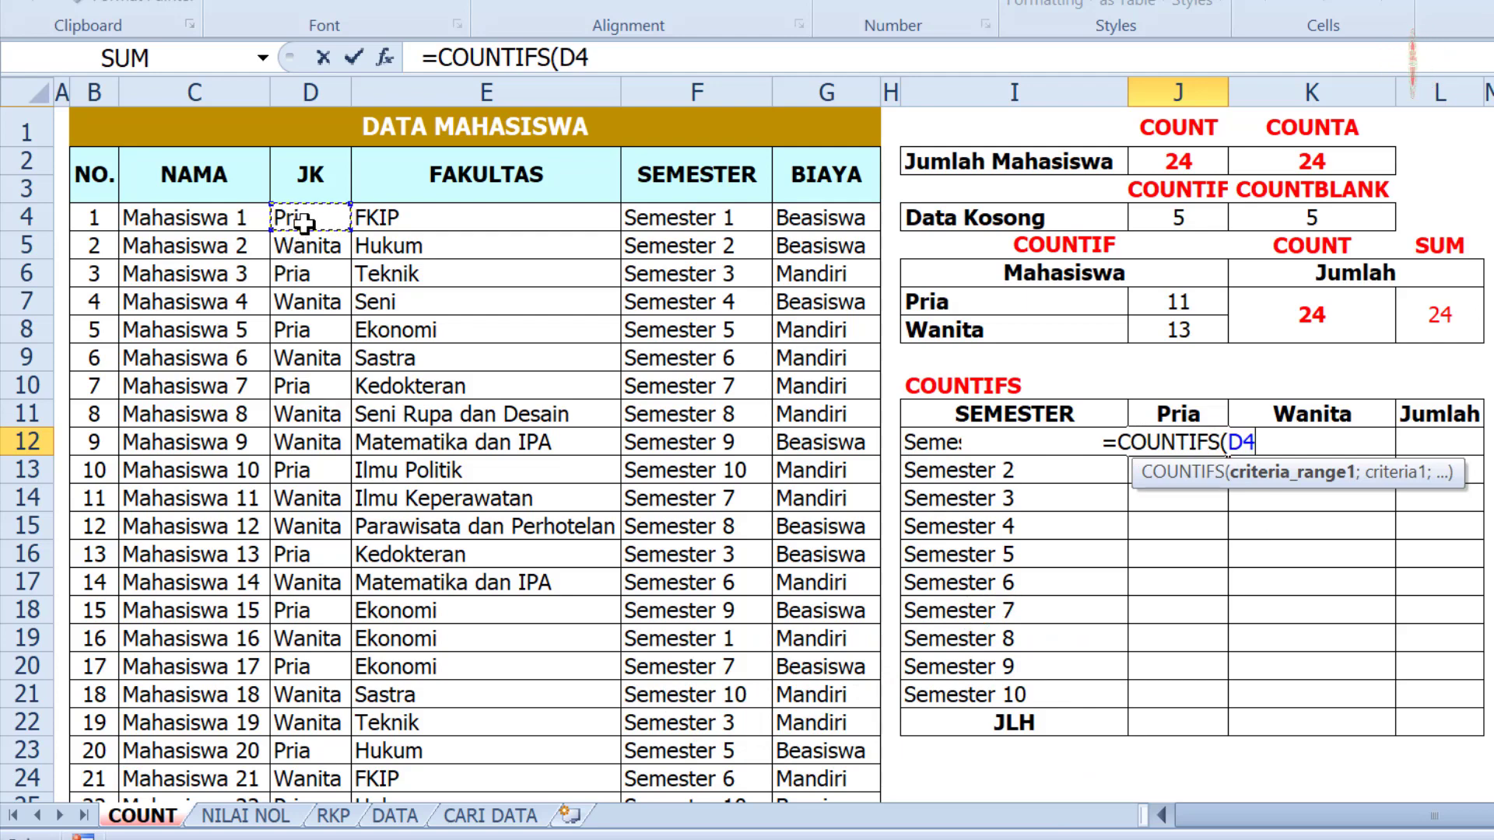
{"action": "left_click_drag", "start_coordinate": [303, 224], "coordinate": [317, 740]}
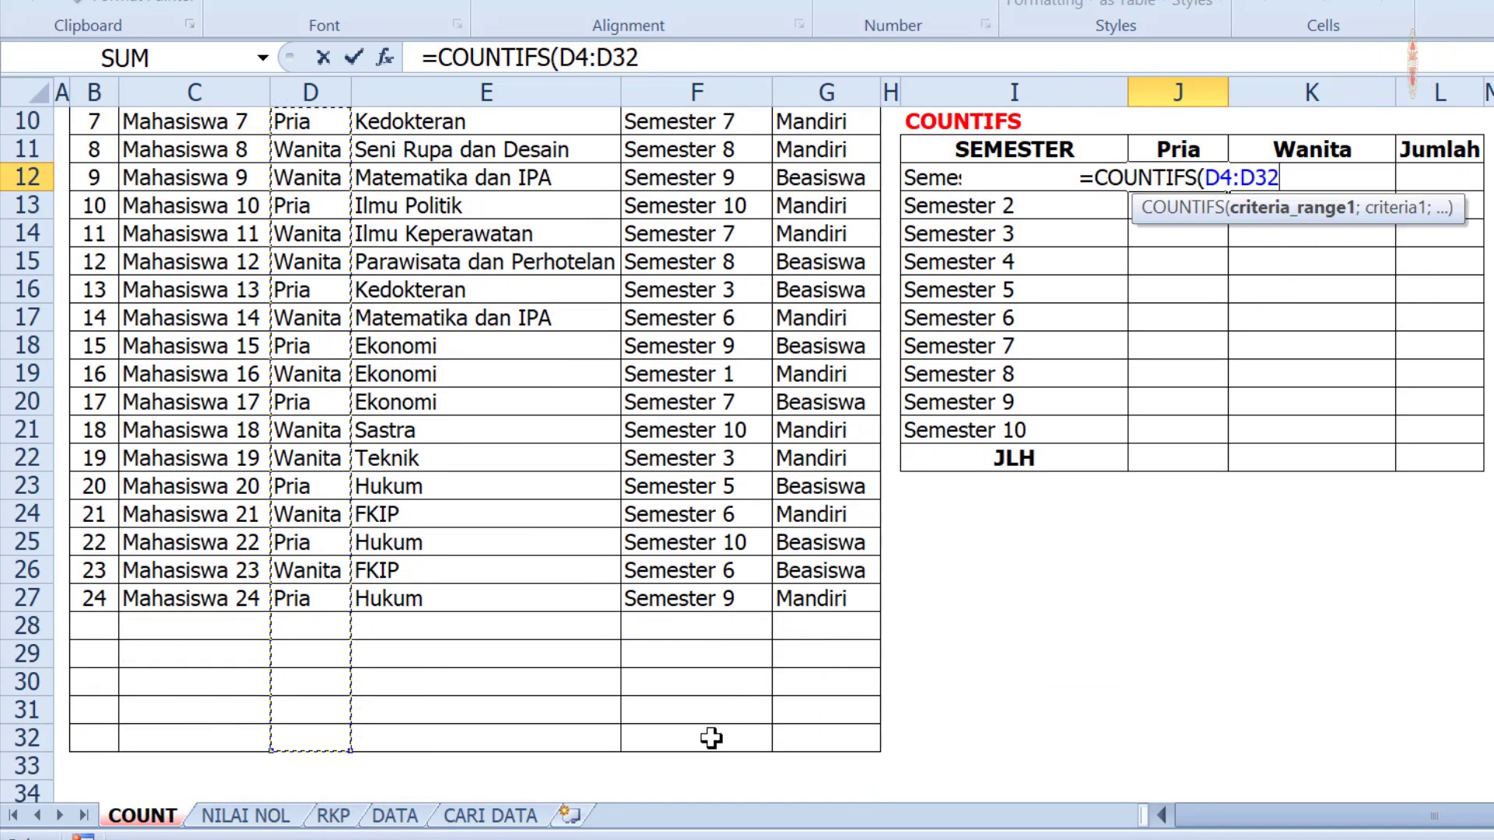
{"action": "scroll", "coordinate": [1164, 623], "scroll_direction": "up", "scroll_amount": 3}
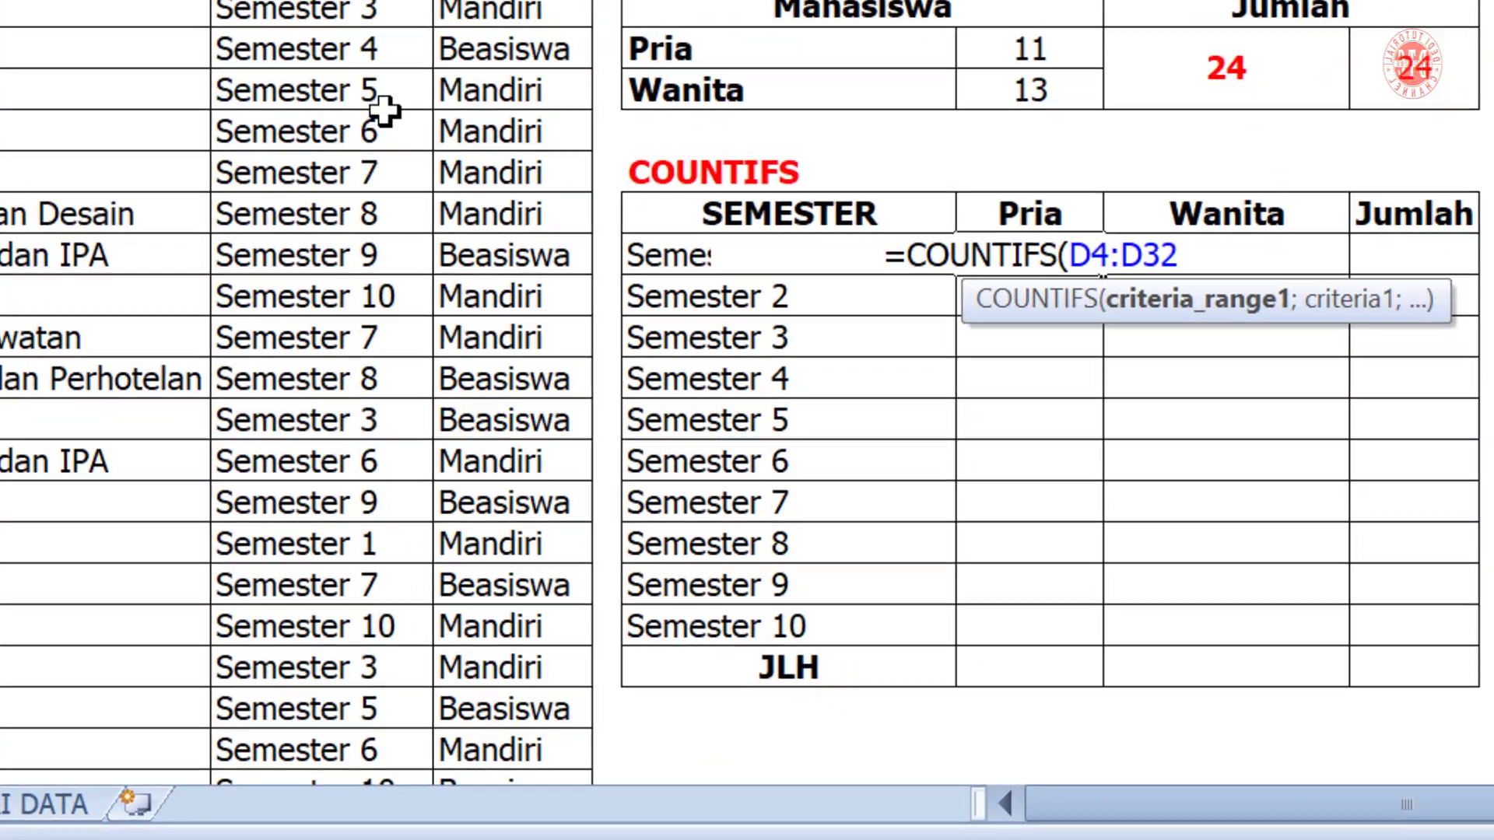
{"action": "type", "text": ";"}
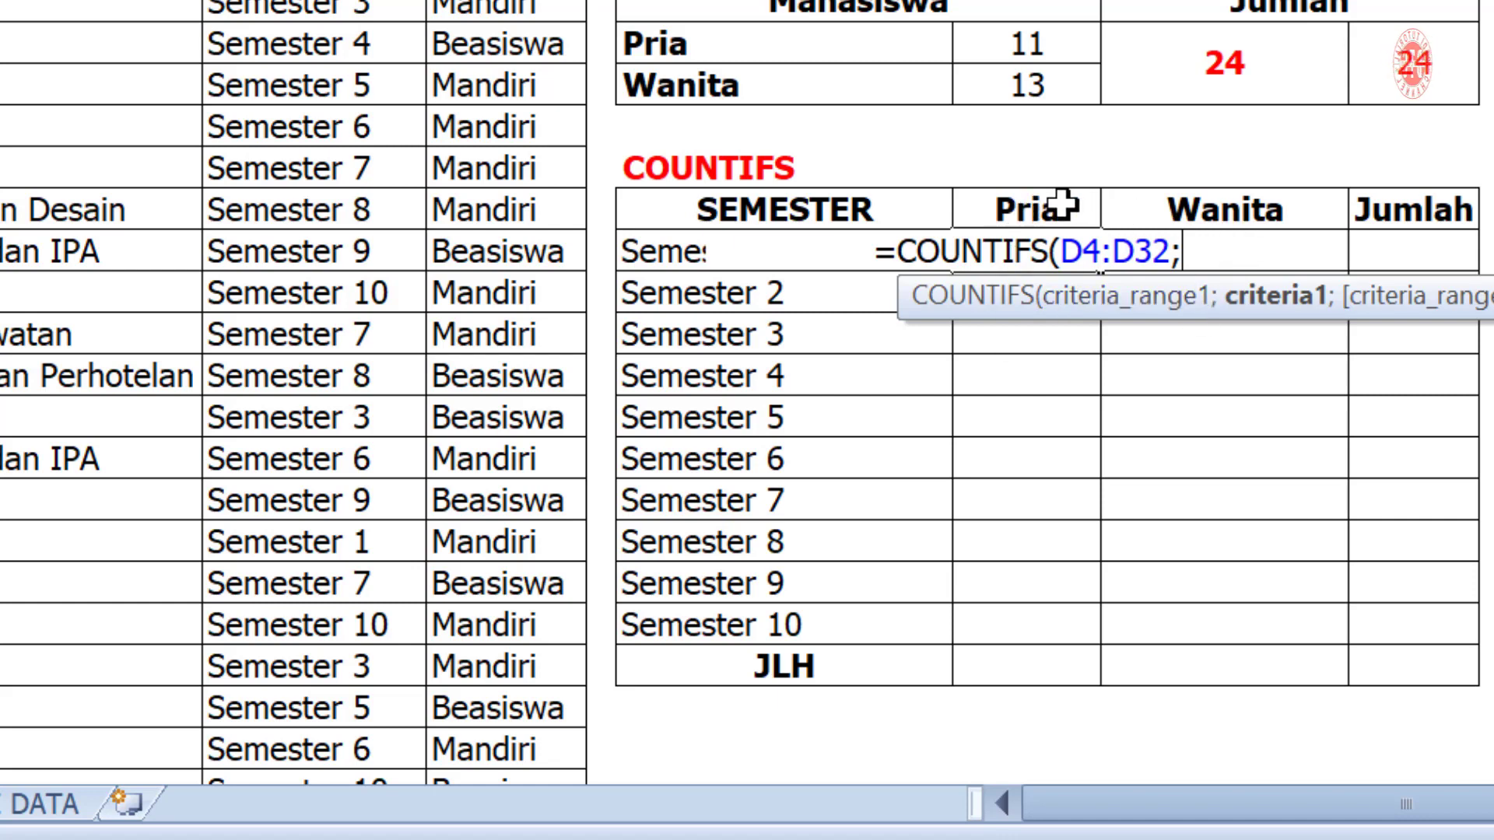
{"action": "left_click", "coordinate": [1016, 208]}
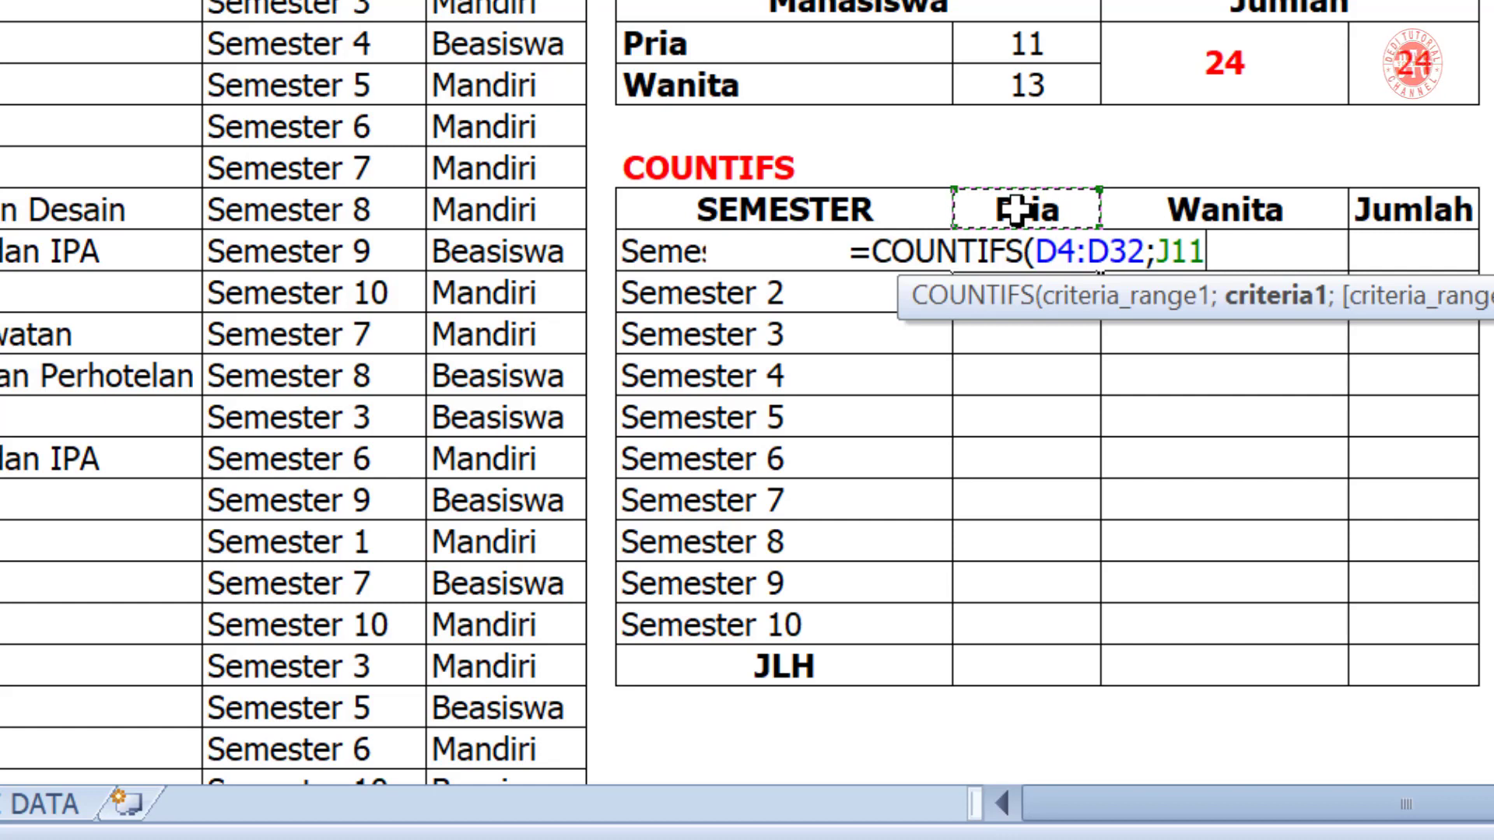
- Complete the COUNTIFS formula in J12 with the semester range F4:F32 and the Semester 1 cell I12 as the second criterion
{"action": "type", "text": ";"}
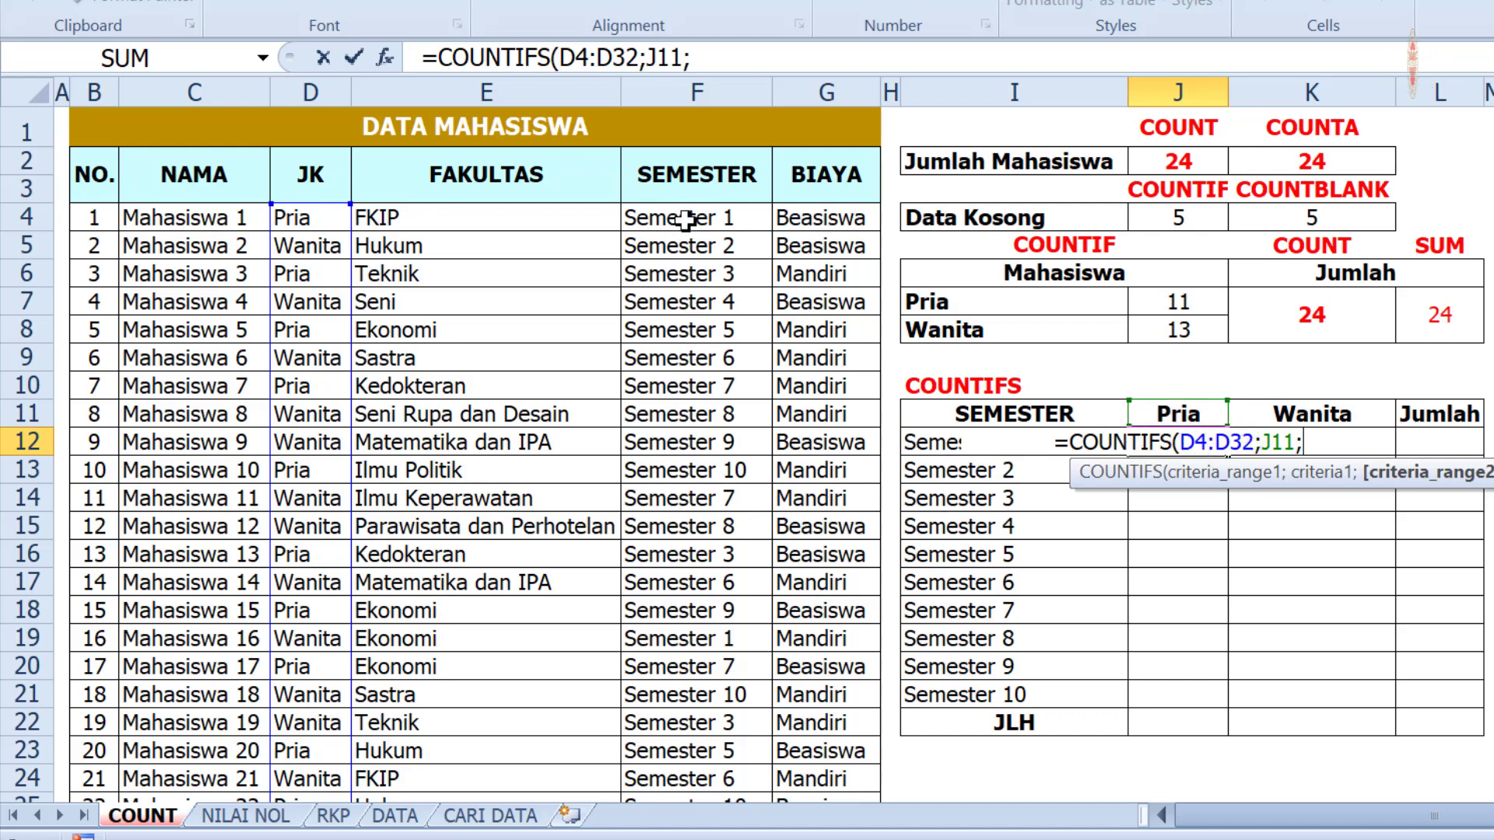
{"action": "left_click_drag", "start_coordinate": [684, 220], "coordinate": [710, 708]}
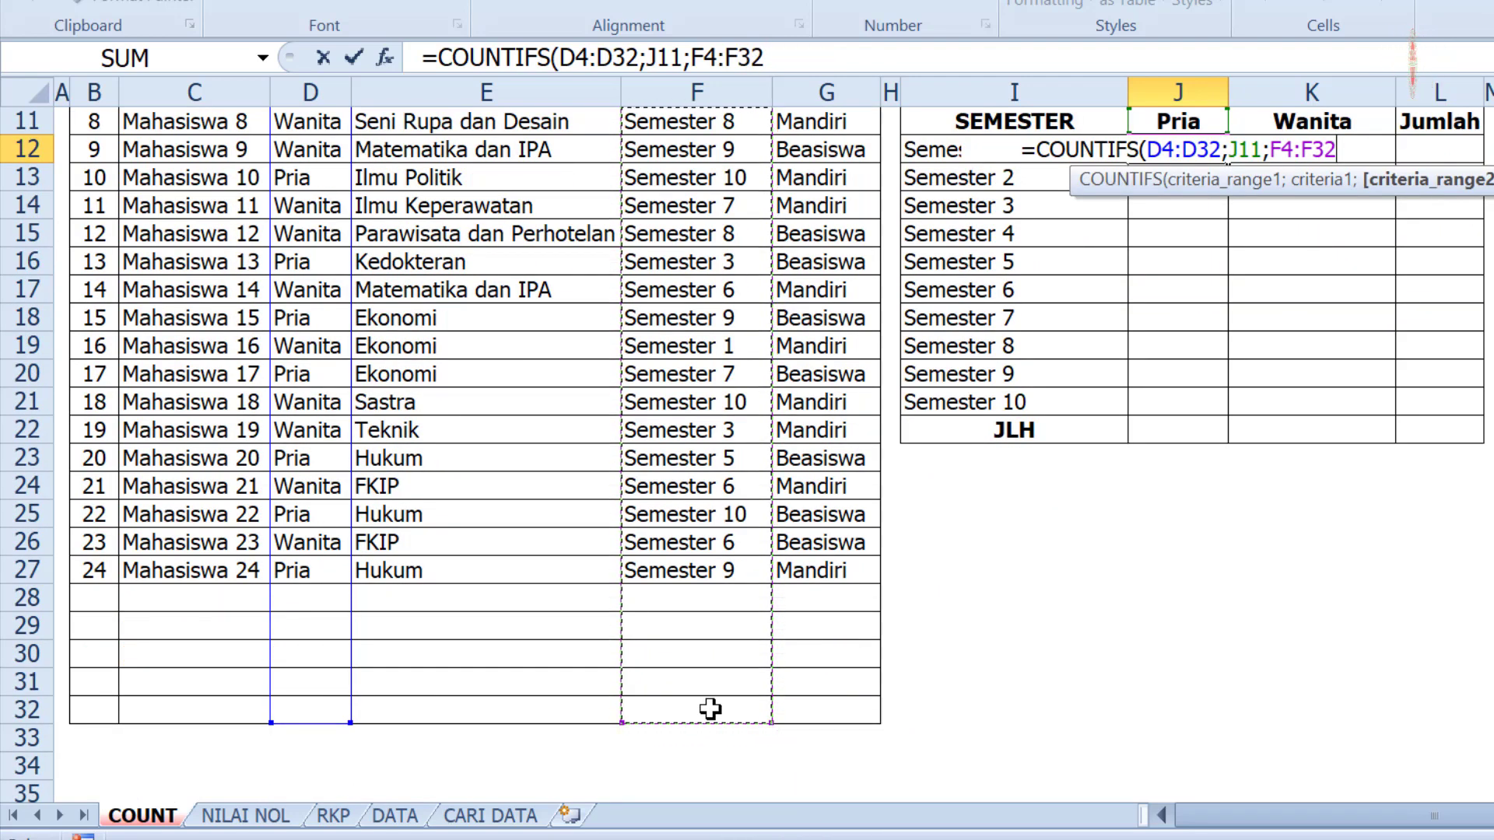
{"action": "type", "text": ";"}
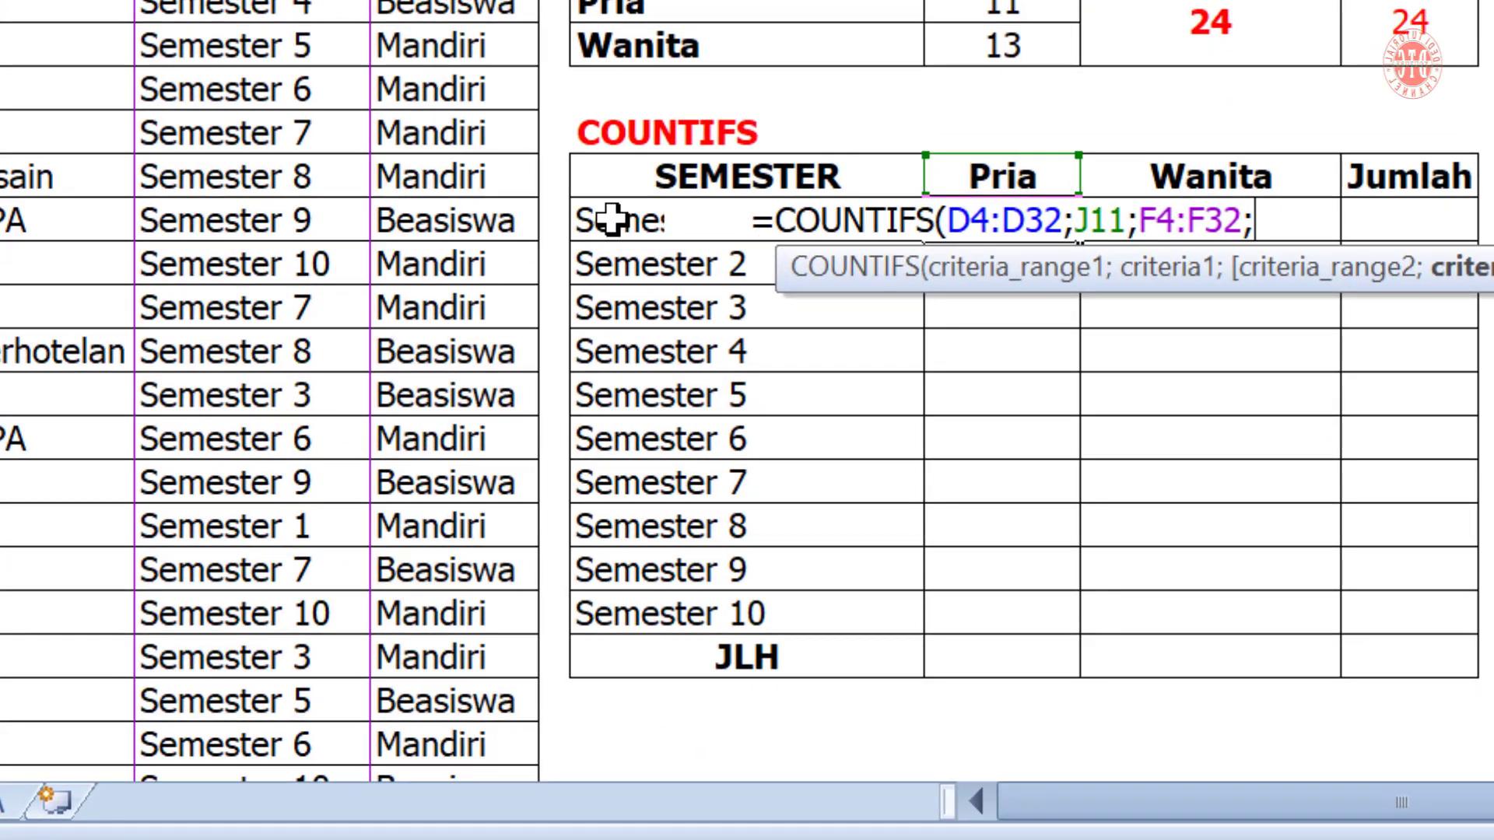
{"action": "left_click", "coordinate": [612, 220]}
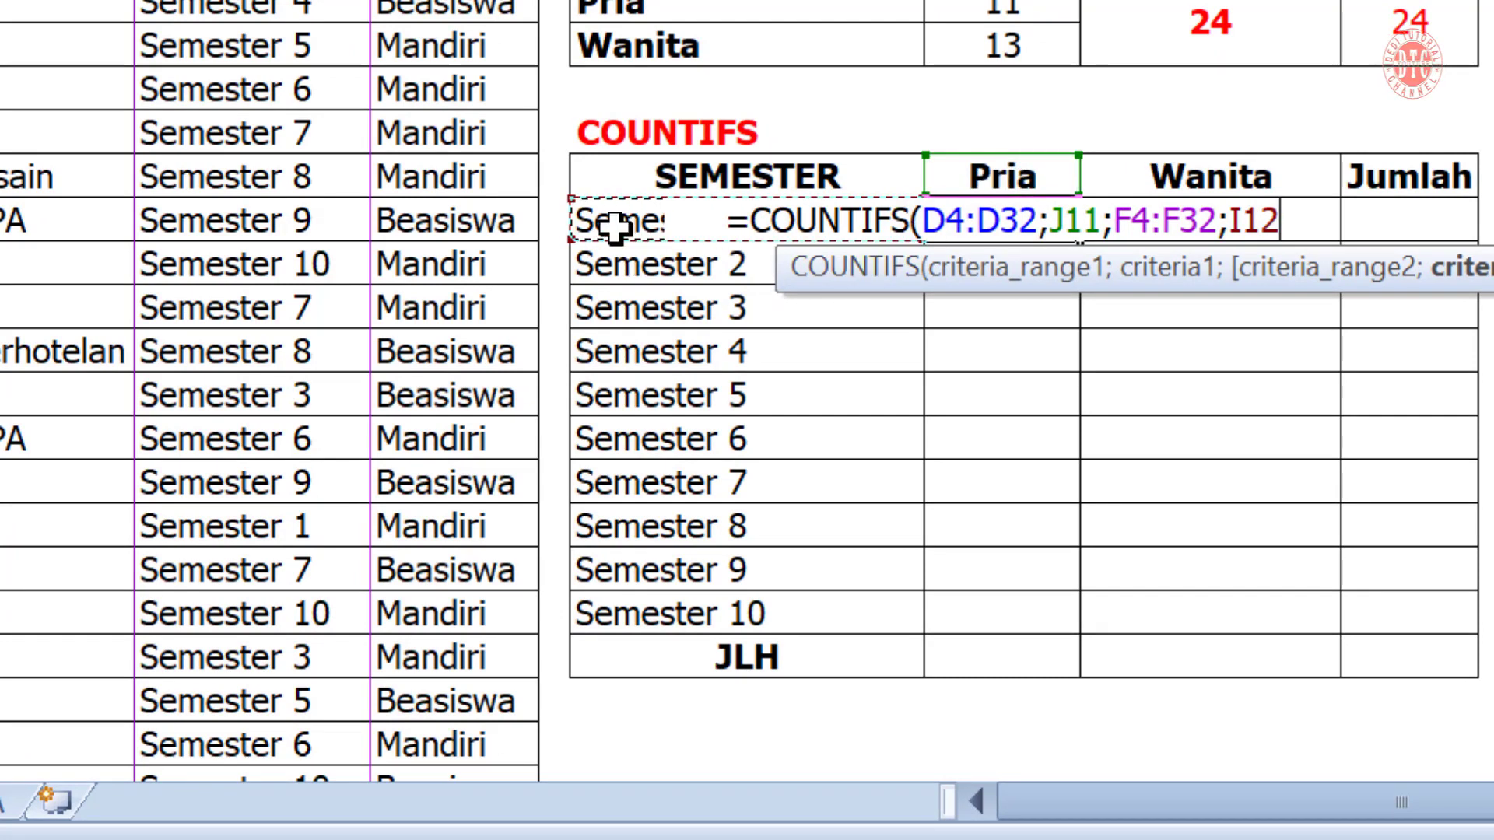
{"action": "key", "text": "Return"}
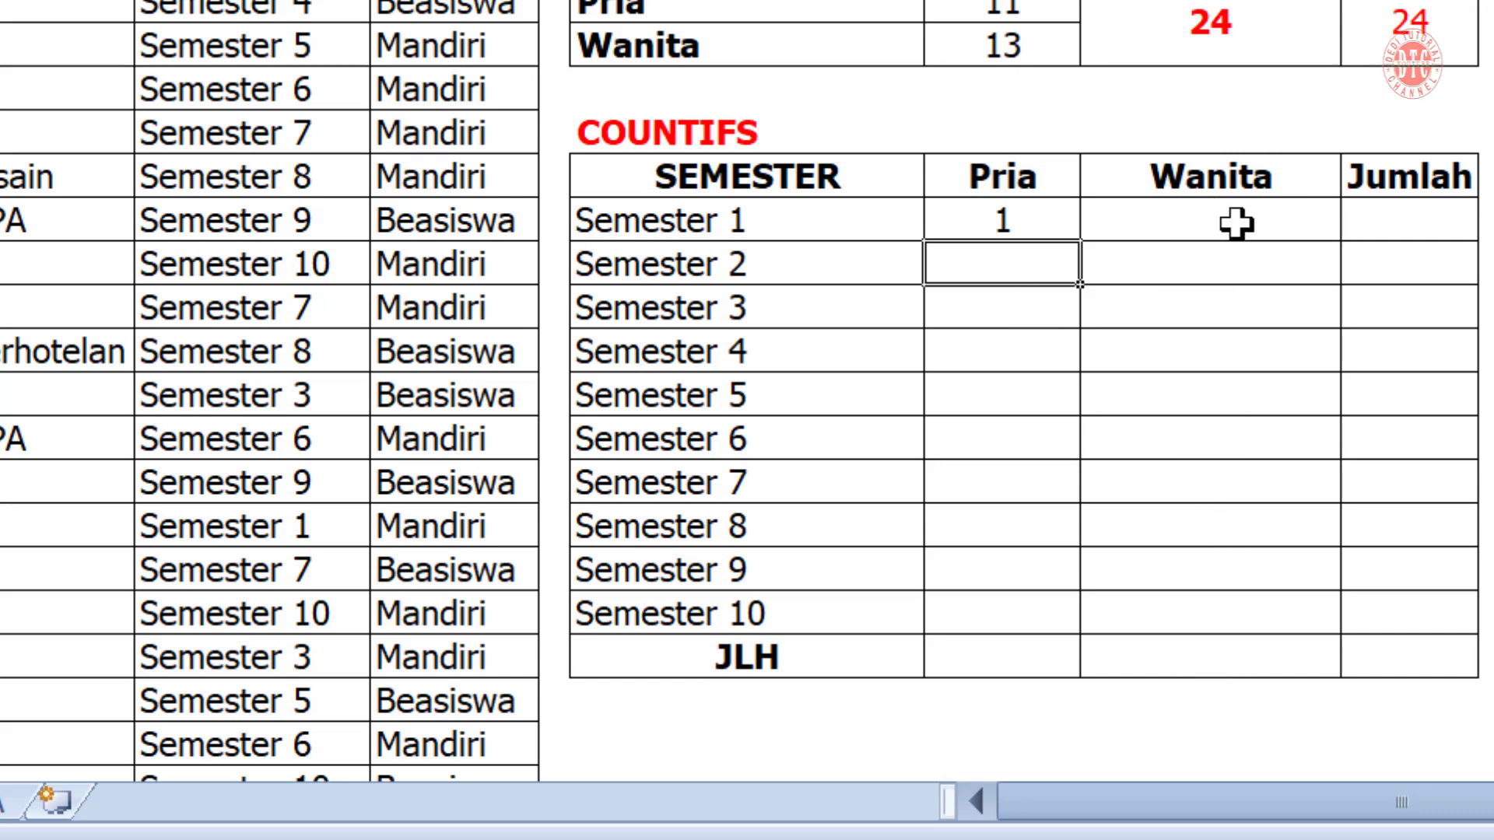
- Begin a COUNTIFS formula in J13 with the absolute JK range $D$4:$D$32 and the absolute Pria header $J$11 as its first criterion
{"action": "type", "text": "="}
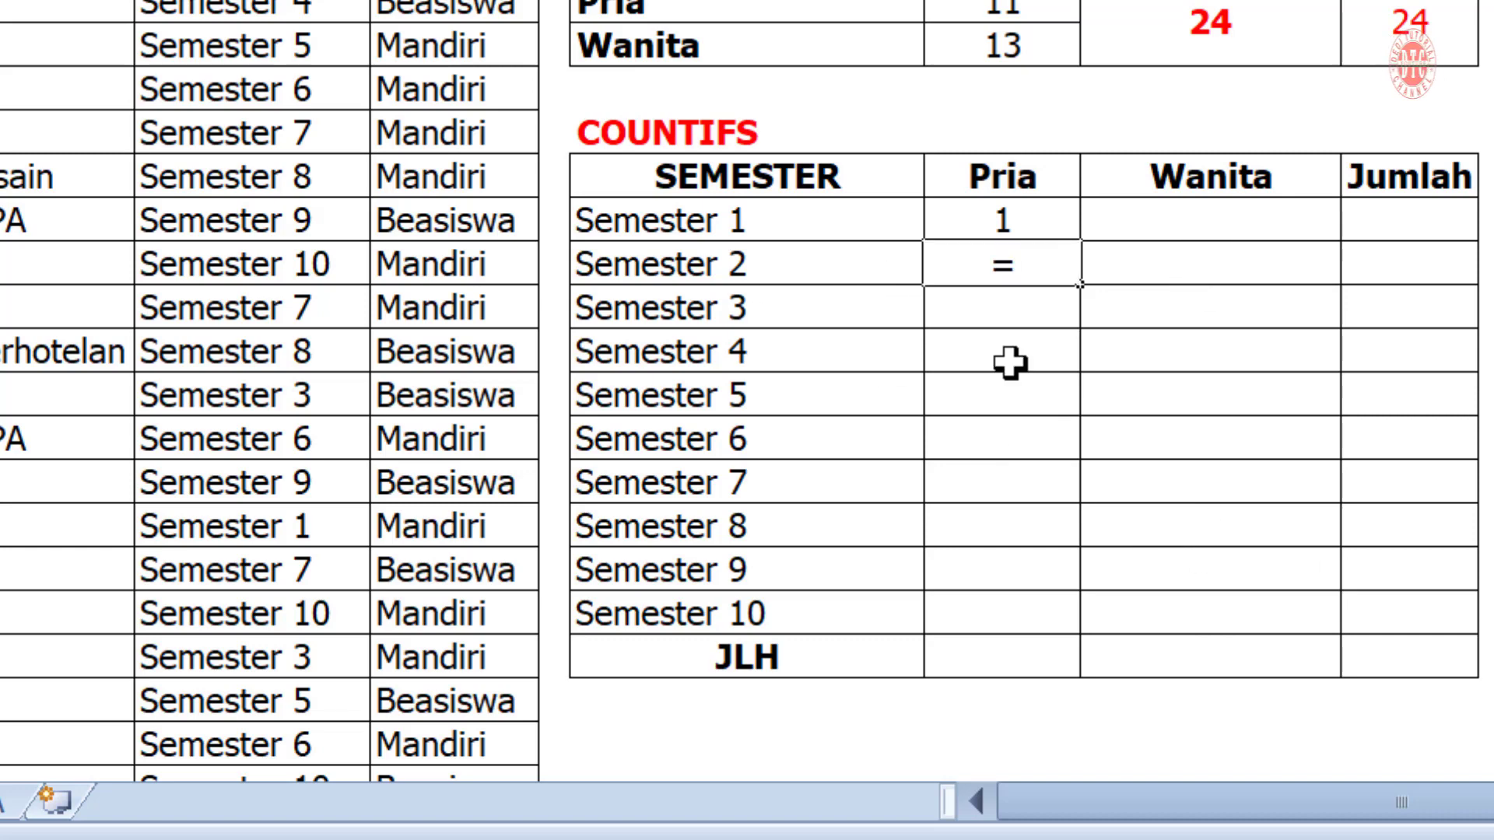
{"action": "type", "text": "COUNTIFS("}
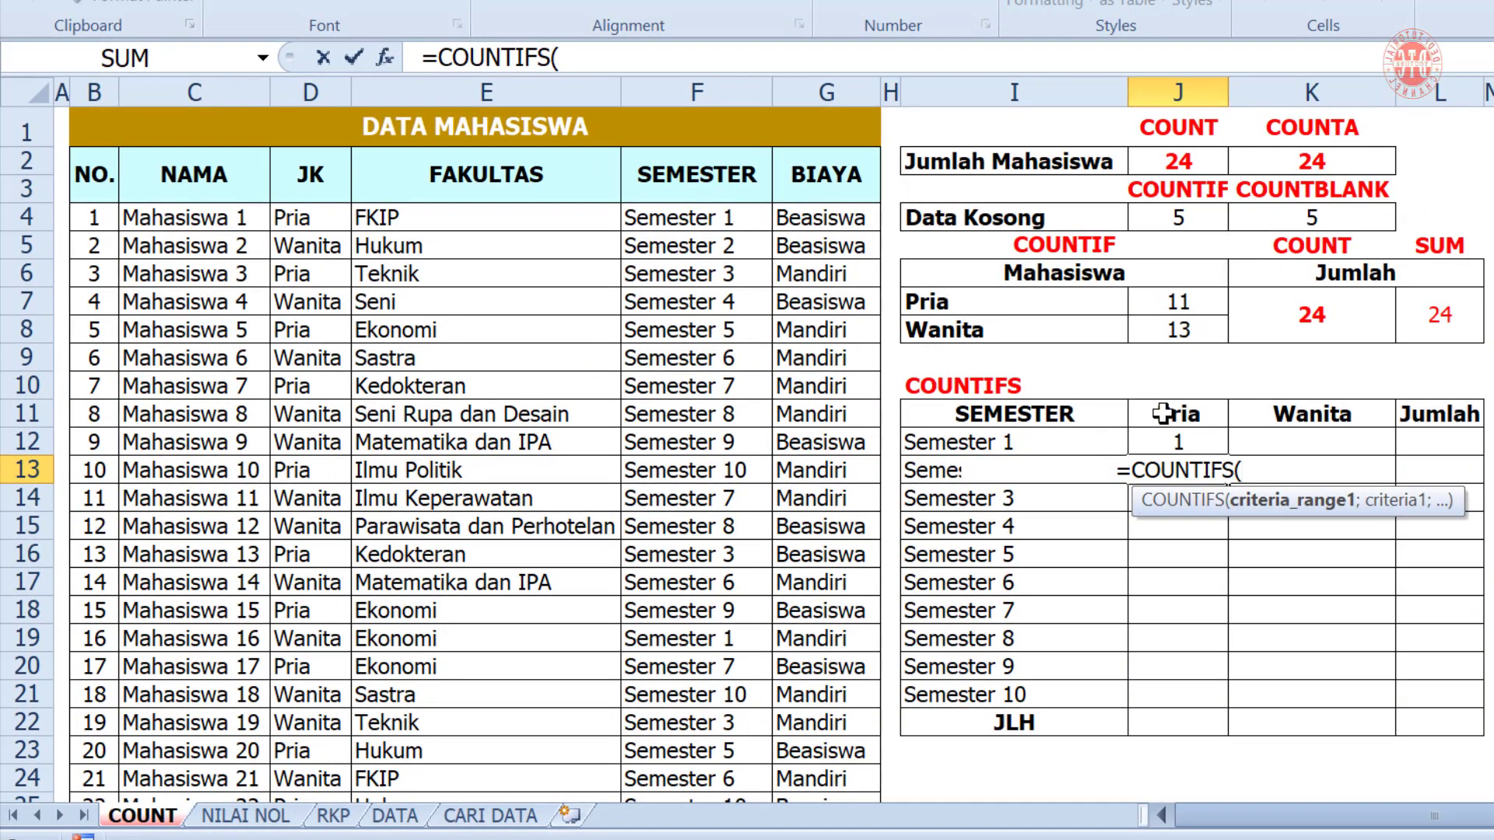
{"action": "left_click", "coordinate": [300, 217]}
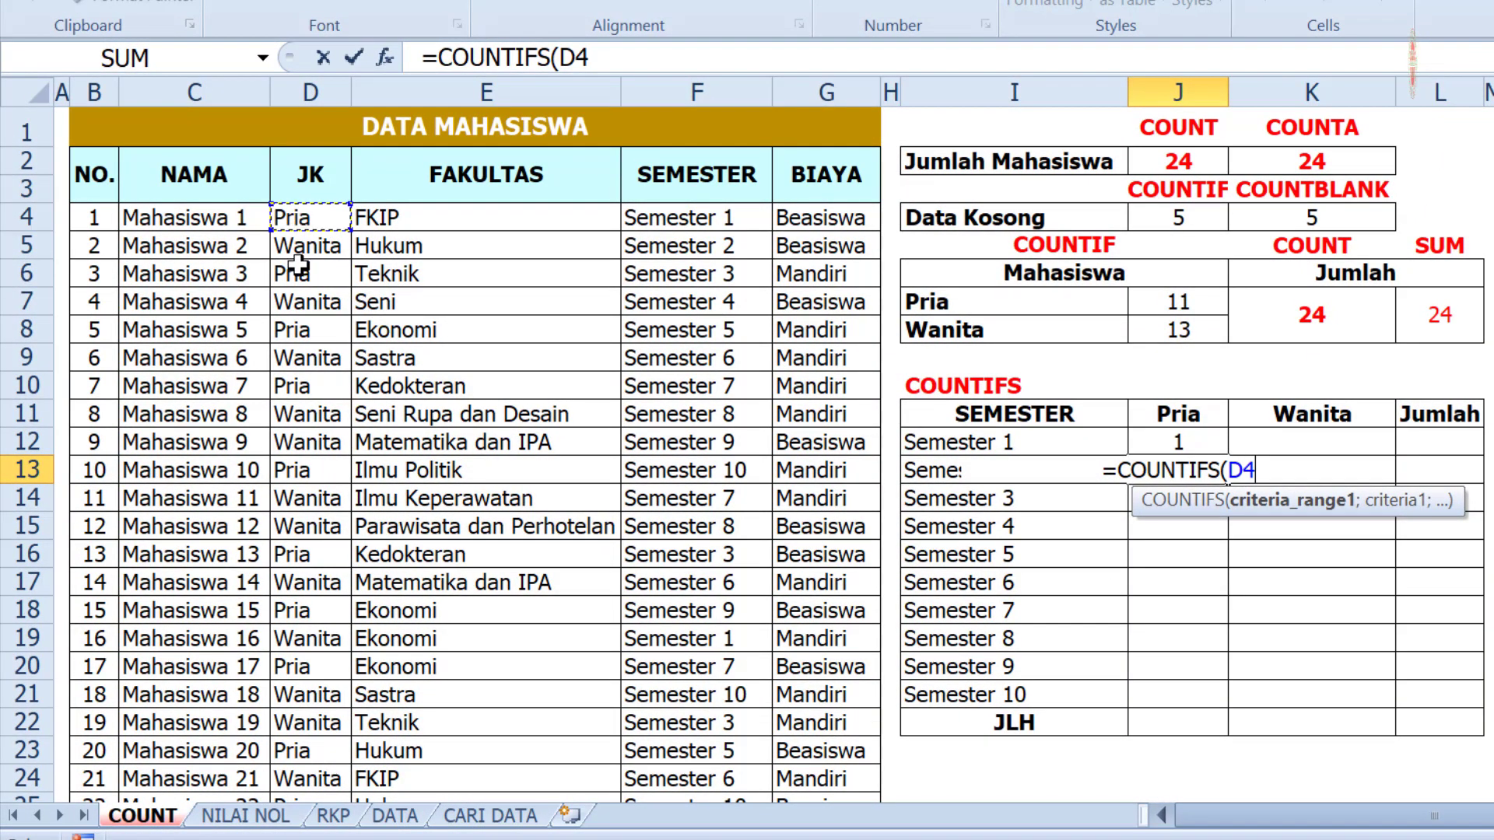
{"action": "left_click_drag", "start_coordinate": [298, 266], "coordinate": [306, 708]}
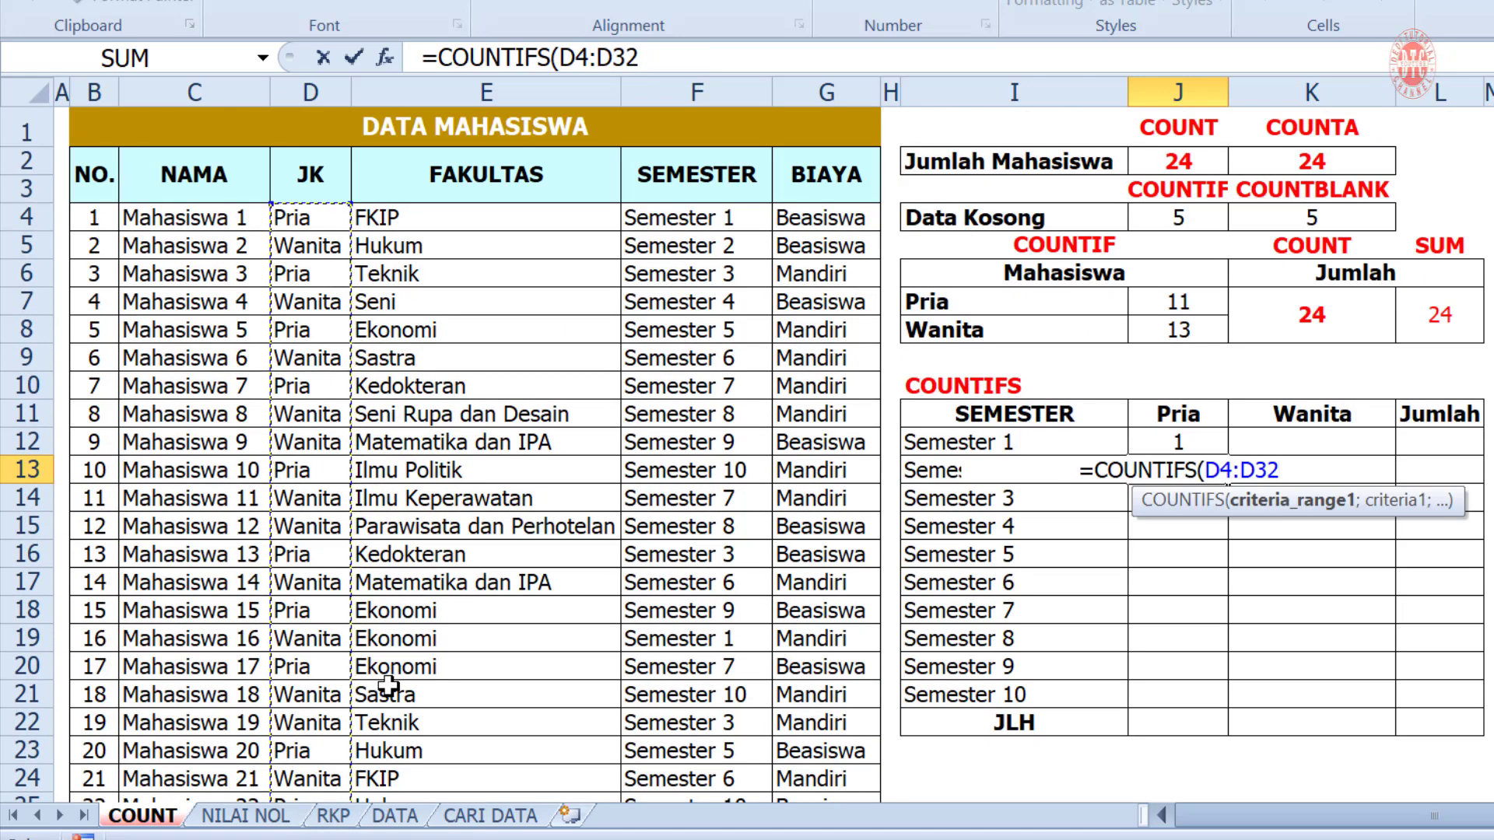
{"action": "left_click", "coordinate": [661, 56]}
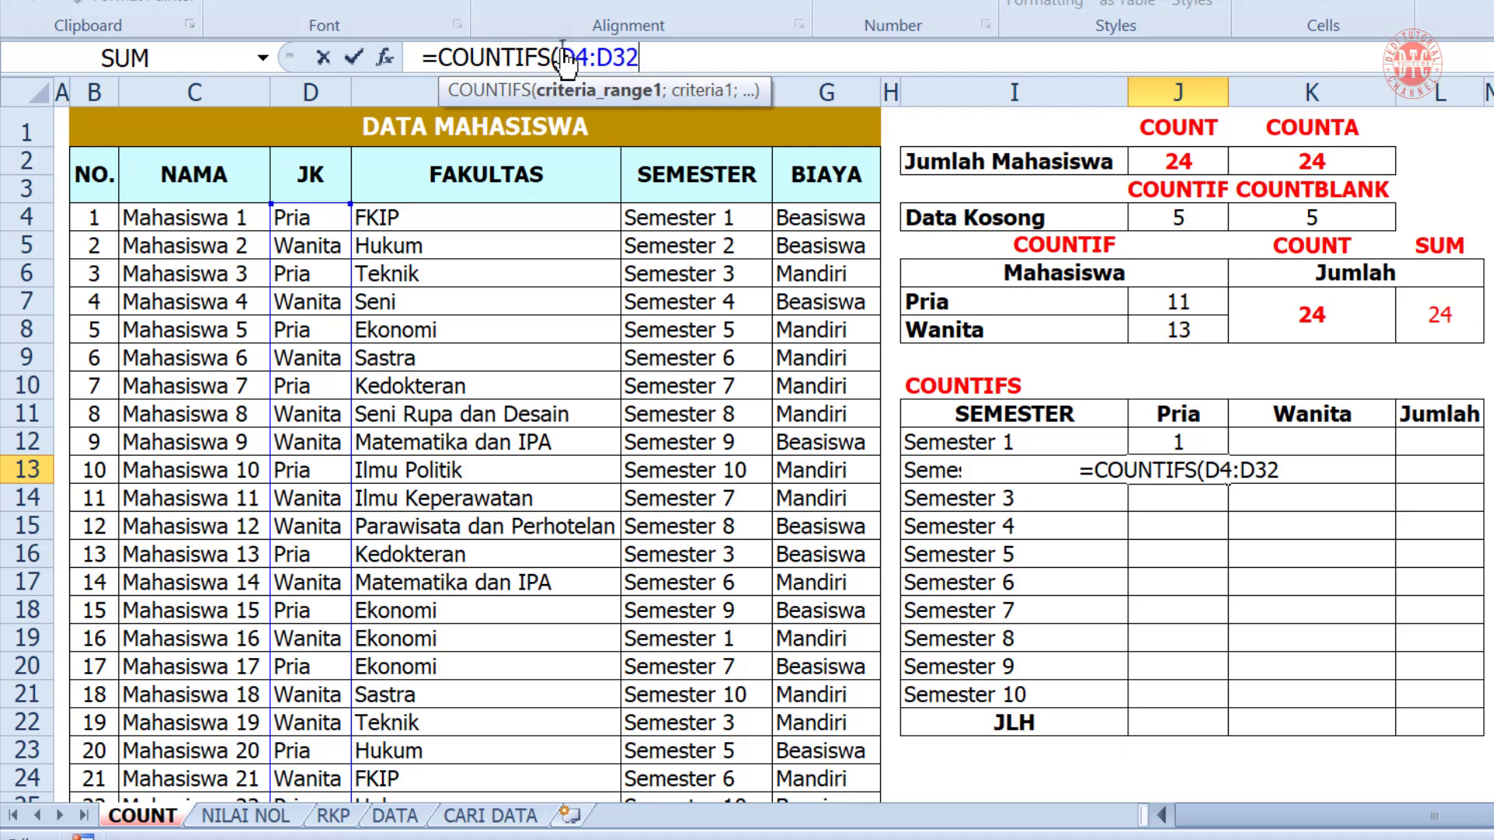
{"action": "left_click_drag", "start_coordinate": [562, 58], "coordinate": [690, 59]}
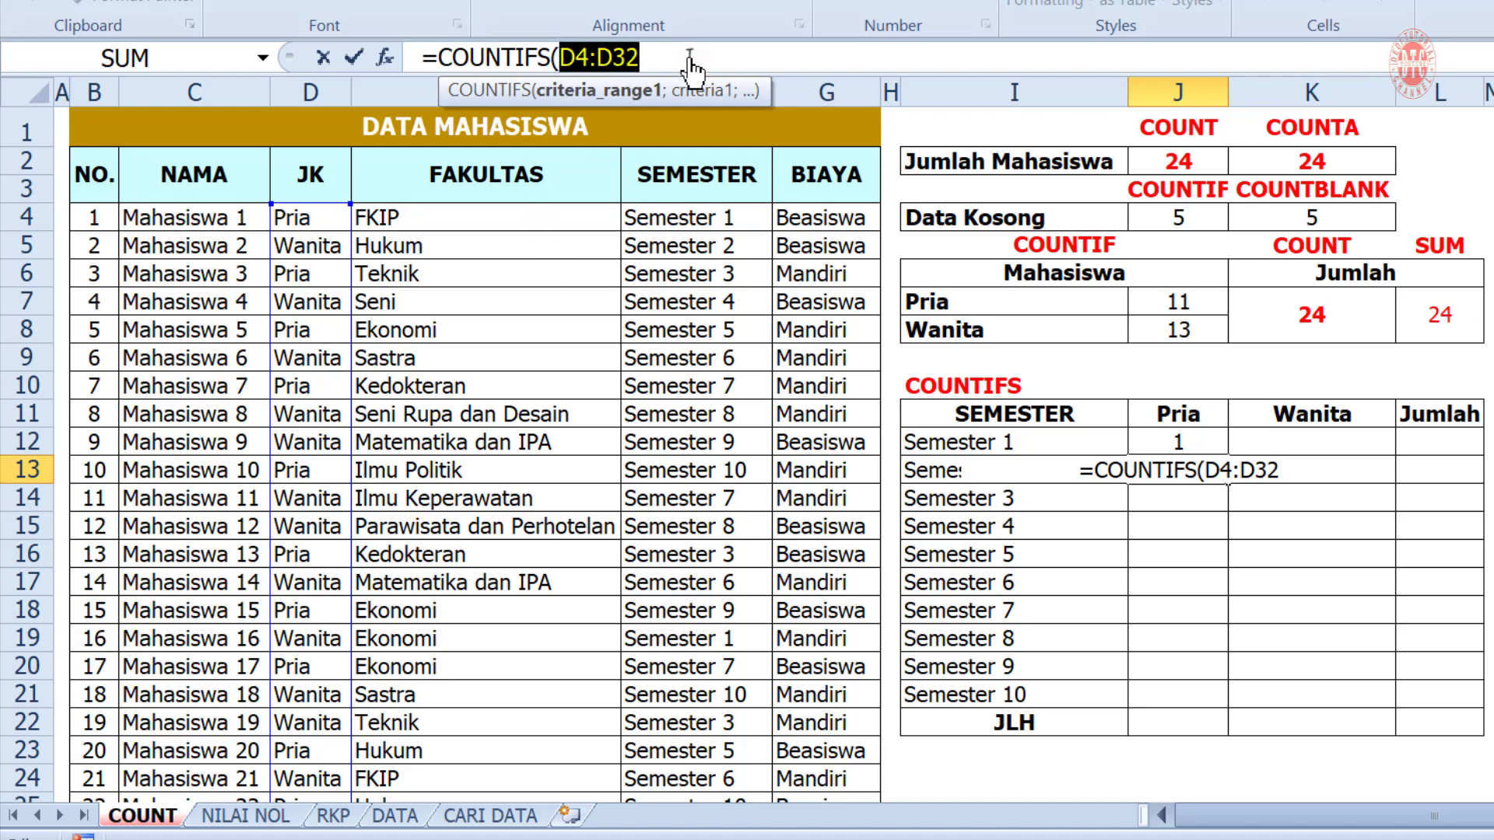
{"action": "key", "text": "F4"}
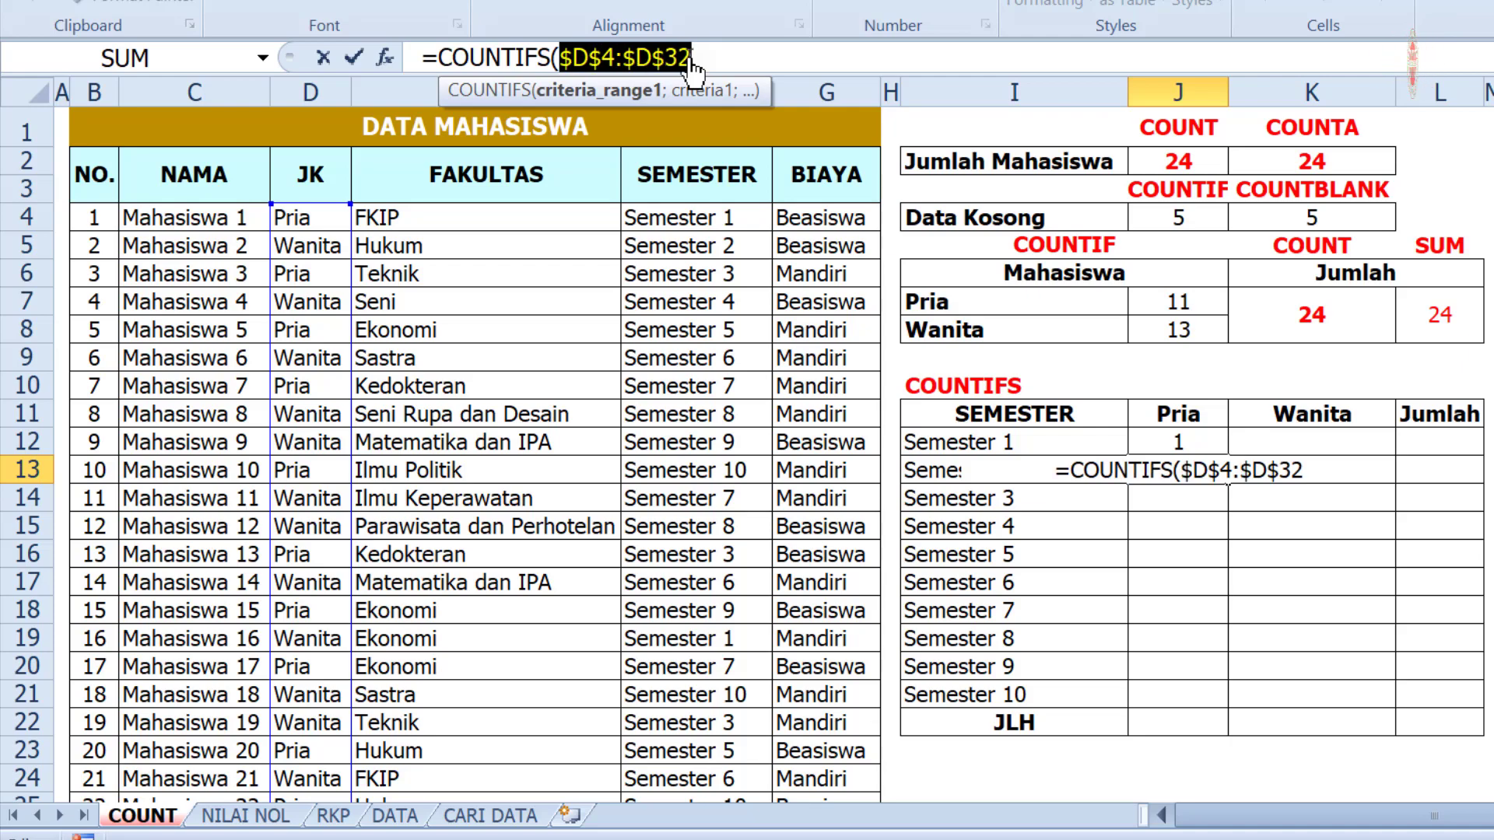
{"action": "type", "text": ";"}
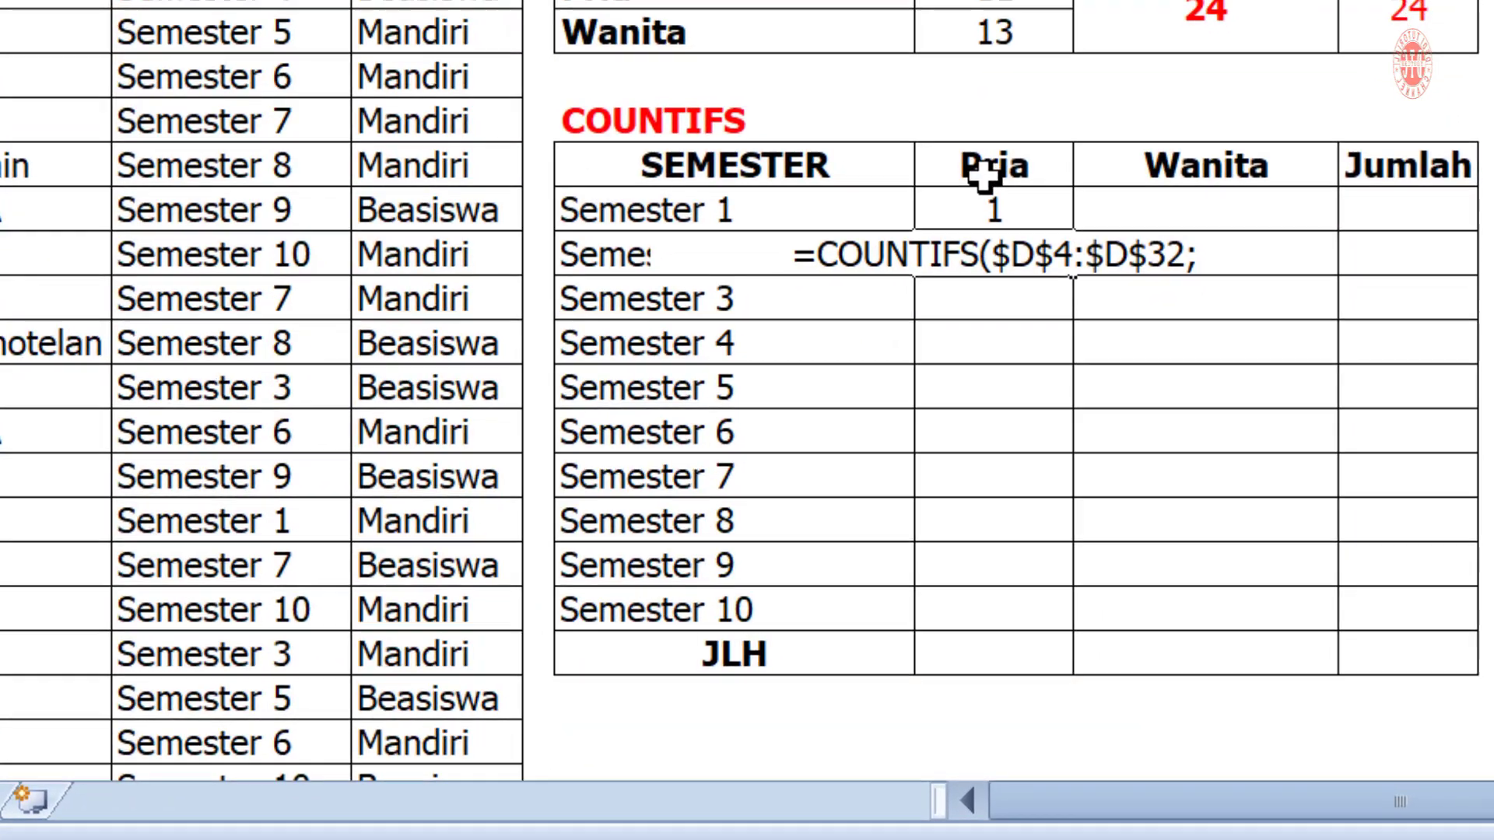
{"action": "left_click", "coordinate": [1009, 164]}
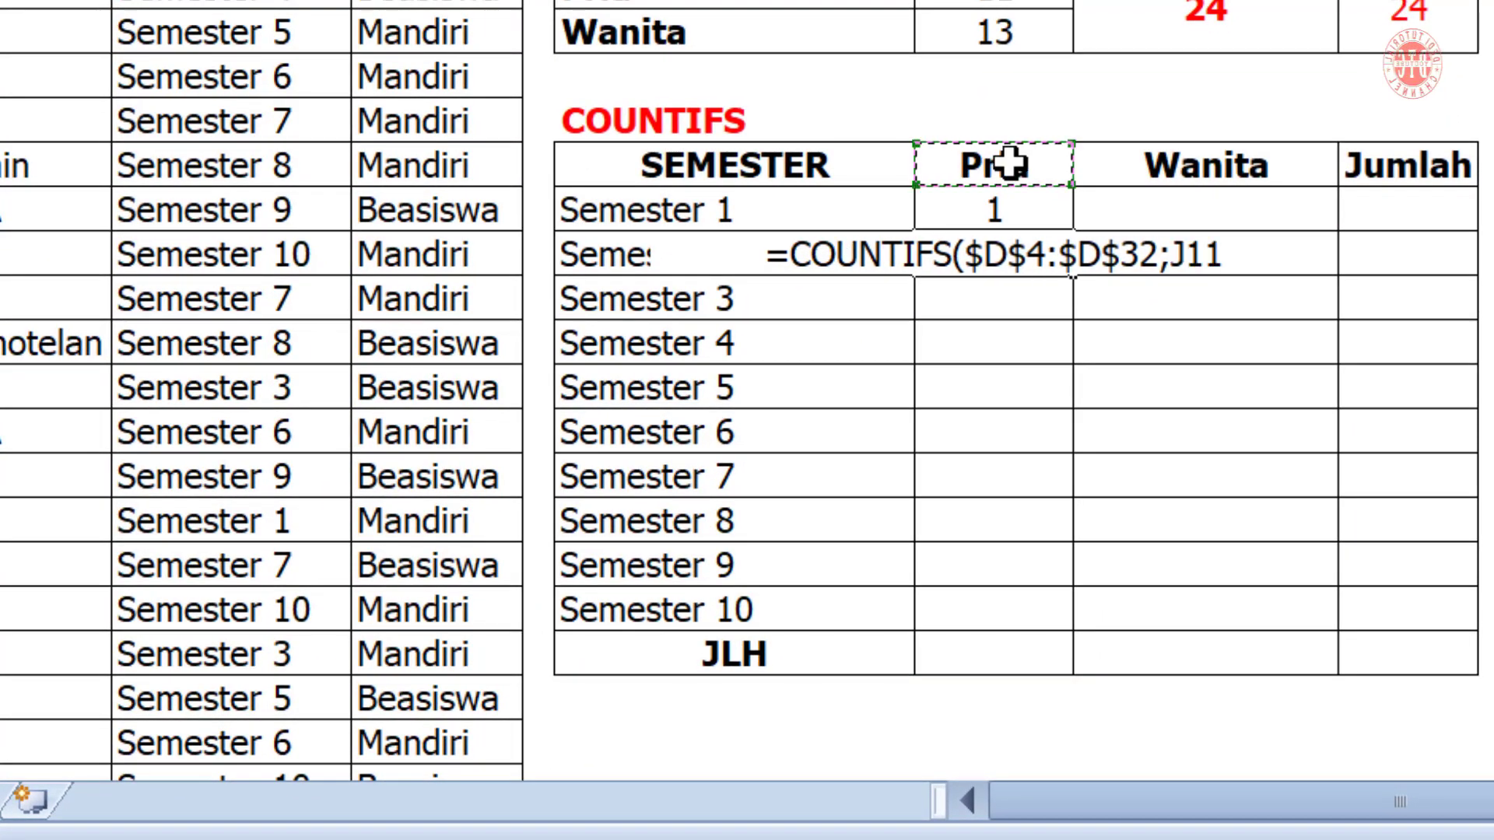
{"action": "key", "text": "F4"}
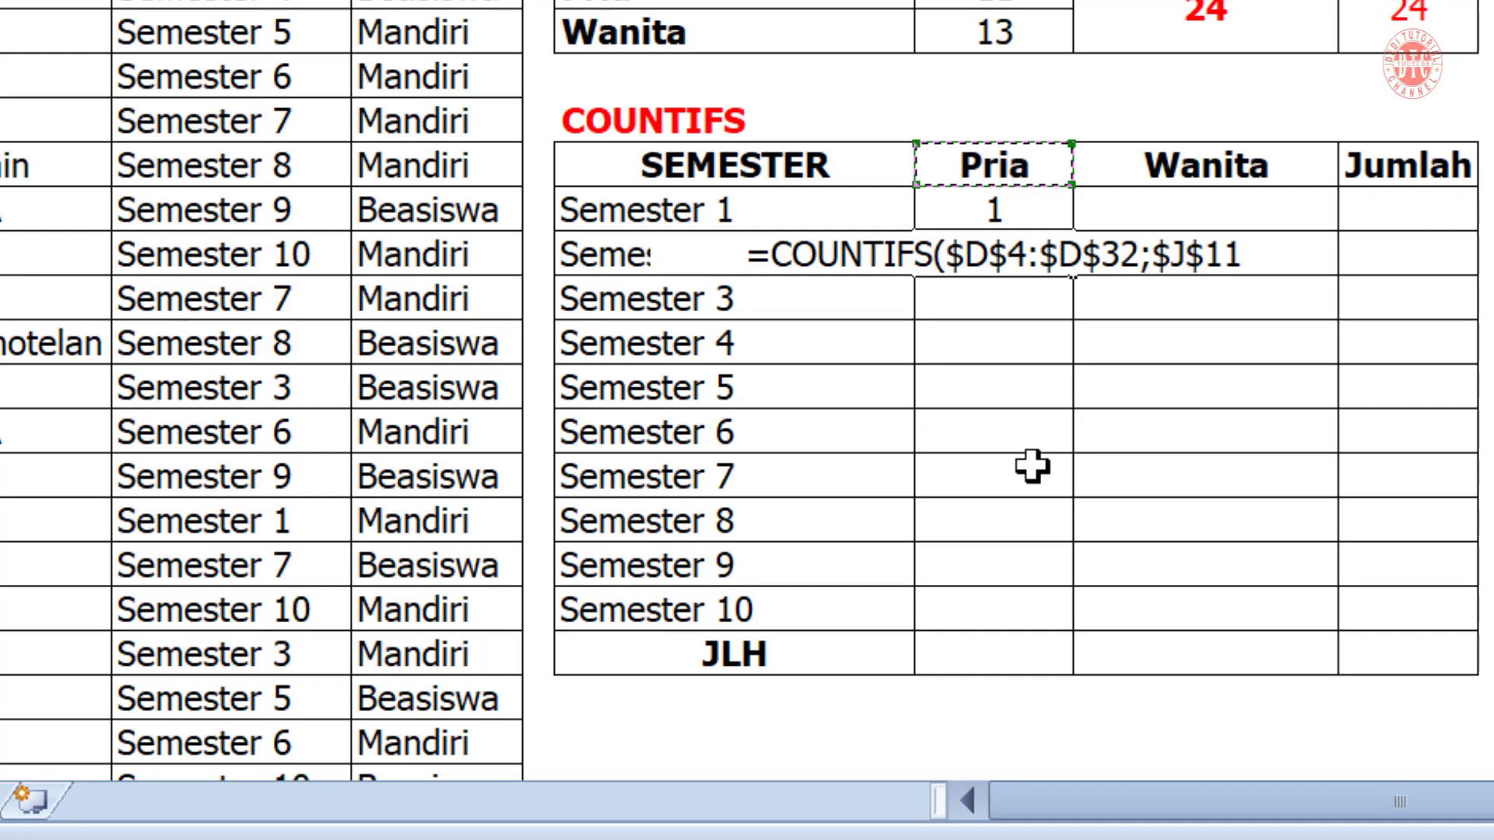
{"action": "type", "text": ";"}
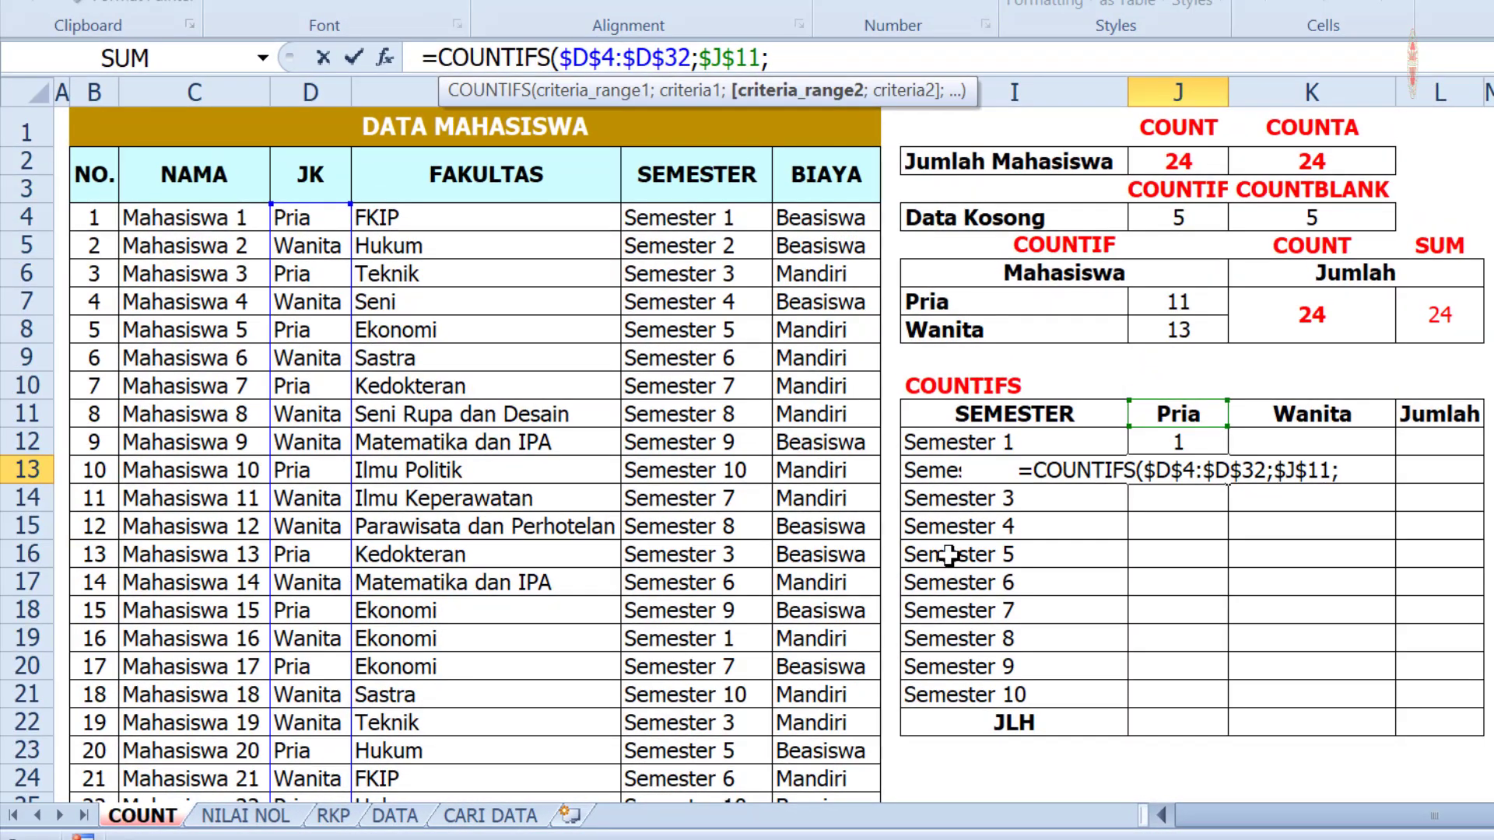
- Complete the J13 formula with the absolute semester range $F$4:$F$32 and cell I12 as the second criterion
{"action": "left_click_drag", "start_coordinate": [670, 222], "coordinate": [707, 712]}
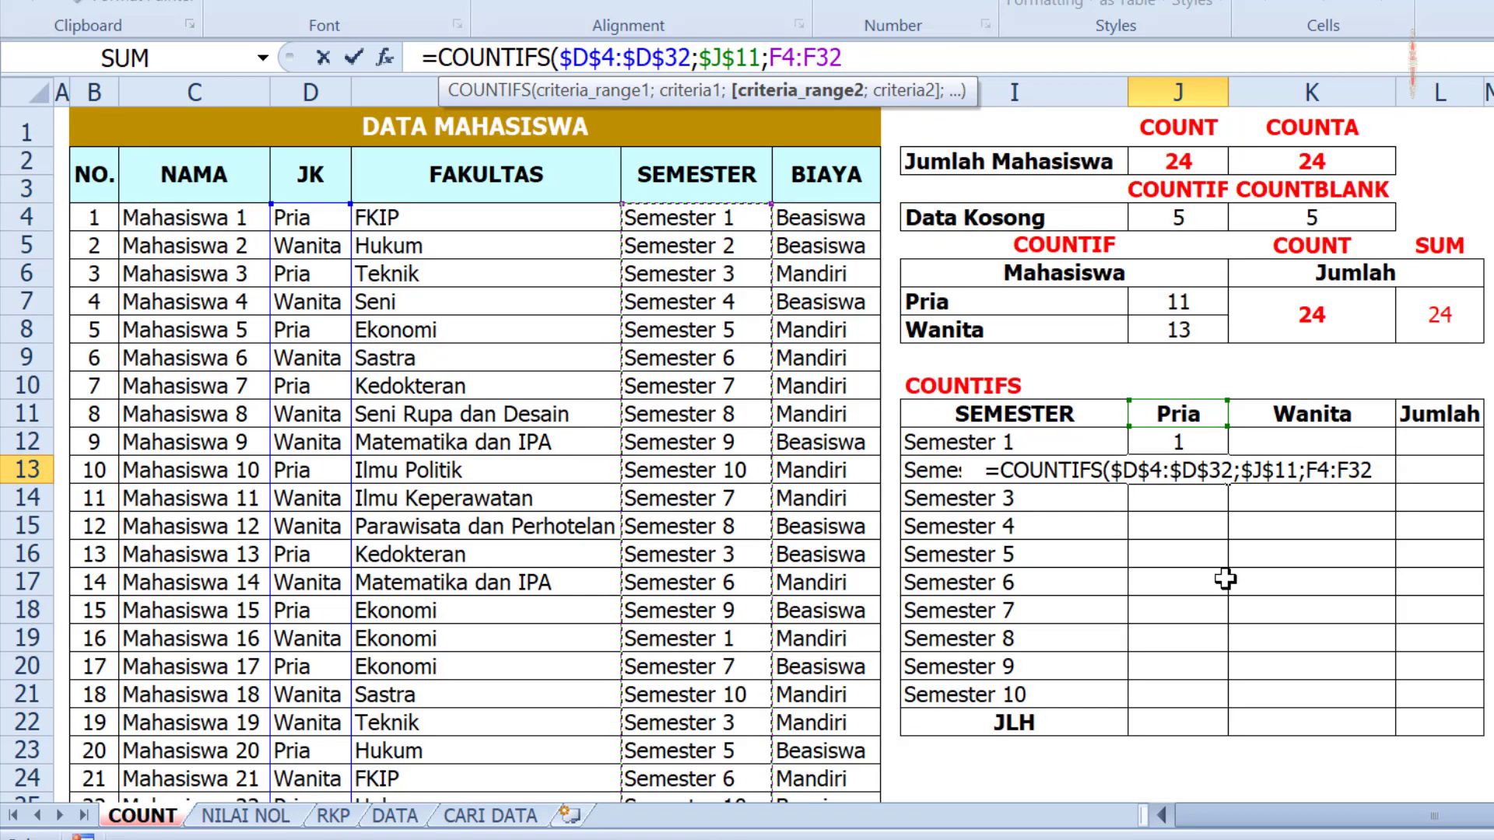
{"action": "left_click_drag", "start_coordinate": [767, 57], "coordinate": [850, 56]}
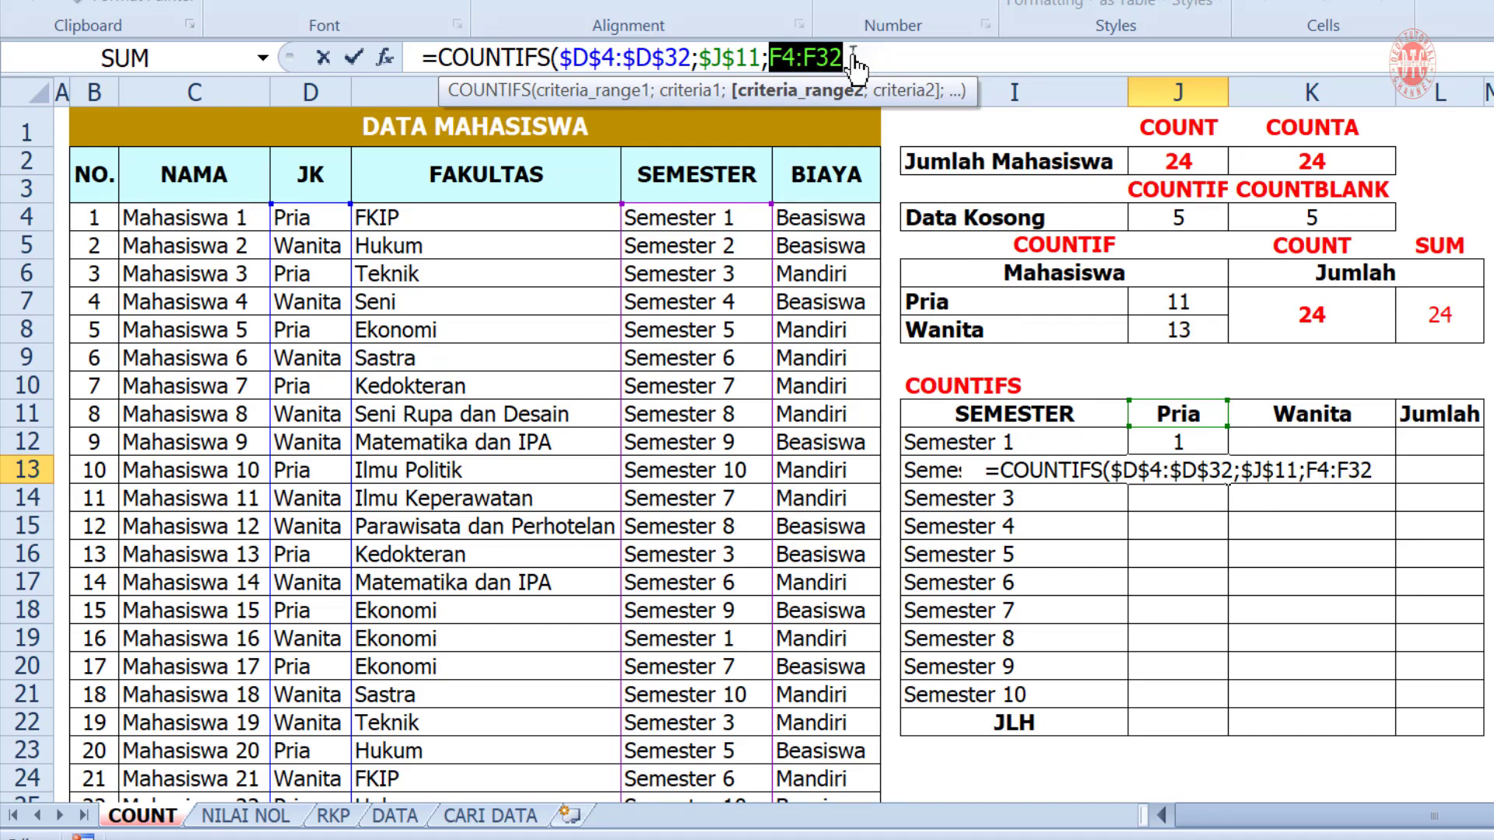
{"action": "key", "text": "F4"}
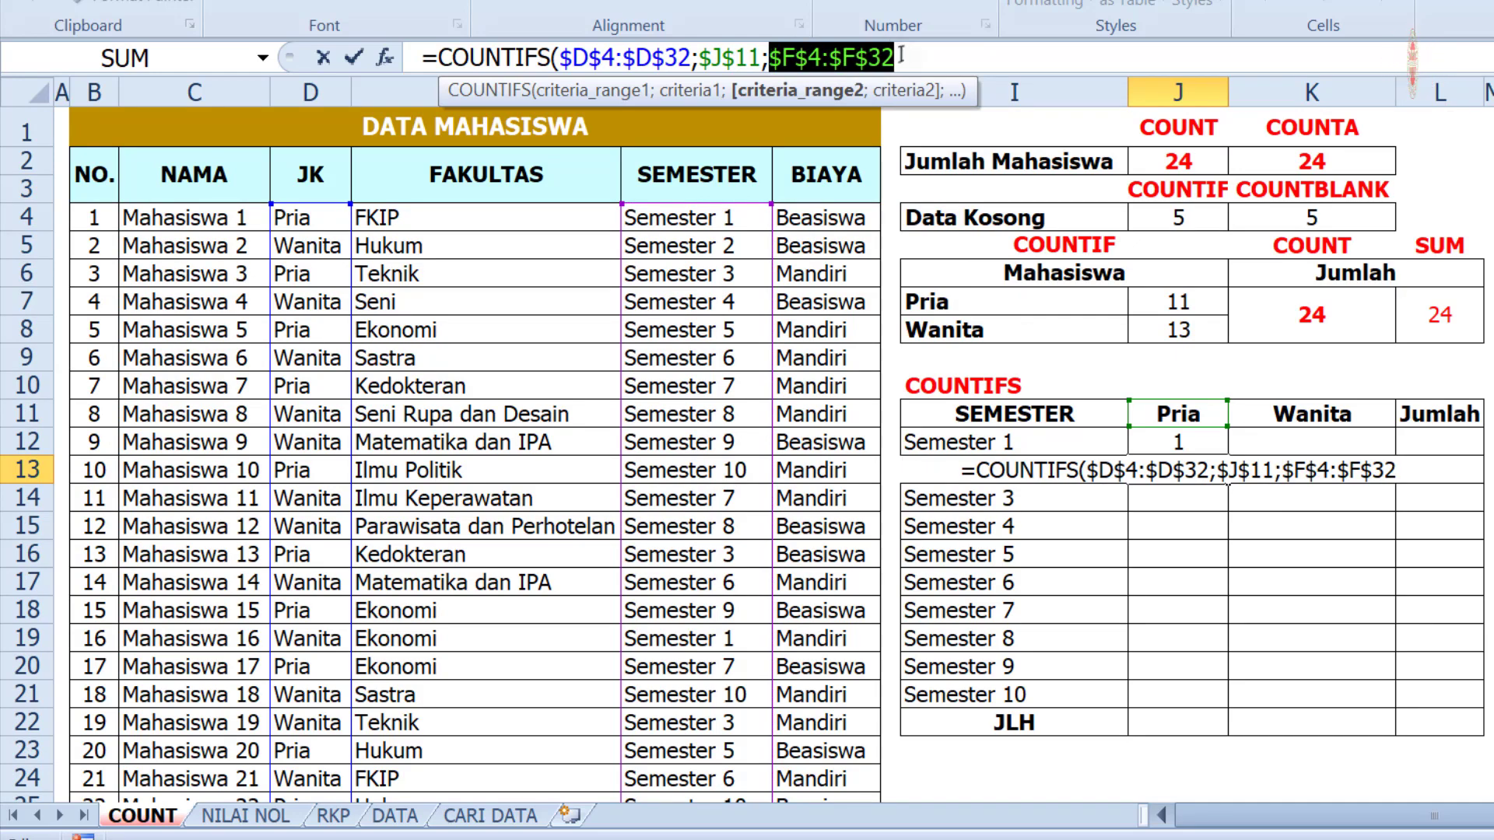
{"action": "left_click", "coordinate": [902, 56]}
{"action": "type", "text": ";"}
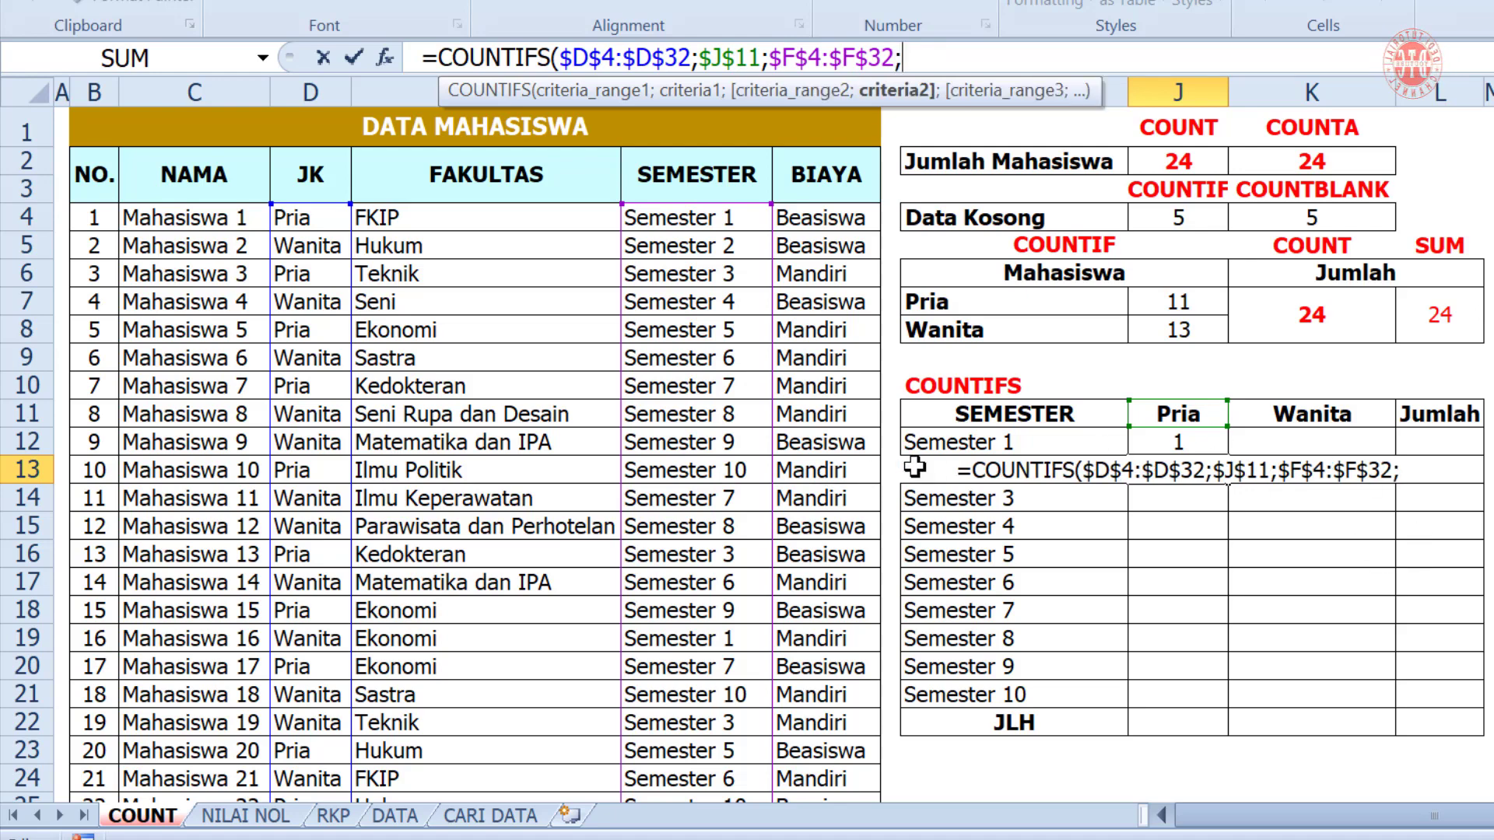
{"action": "left_click", "coordinate": [942, 445]}
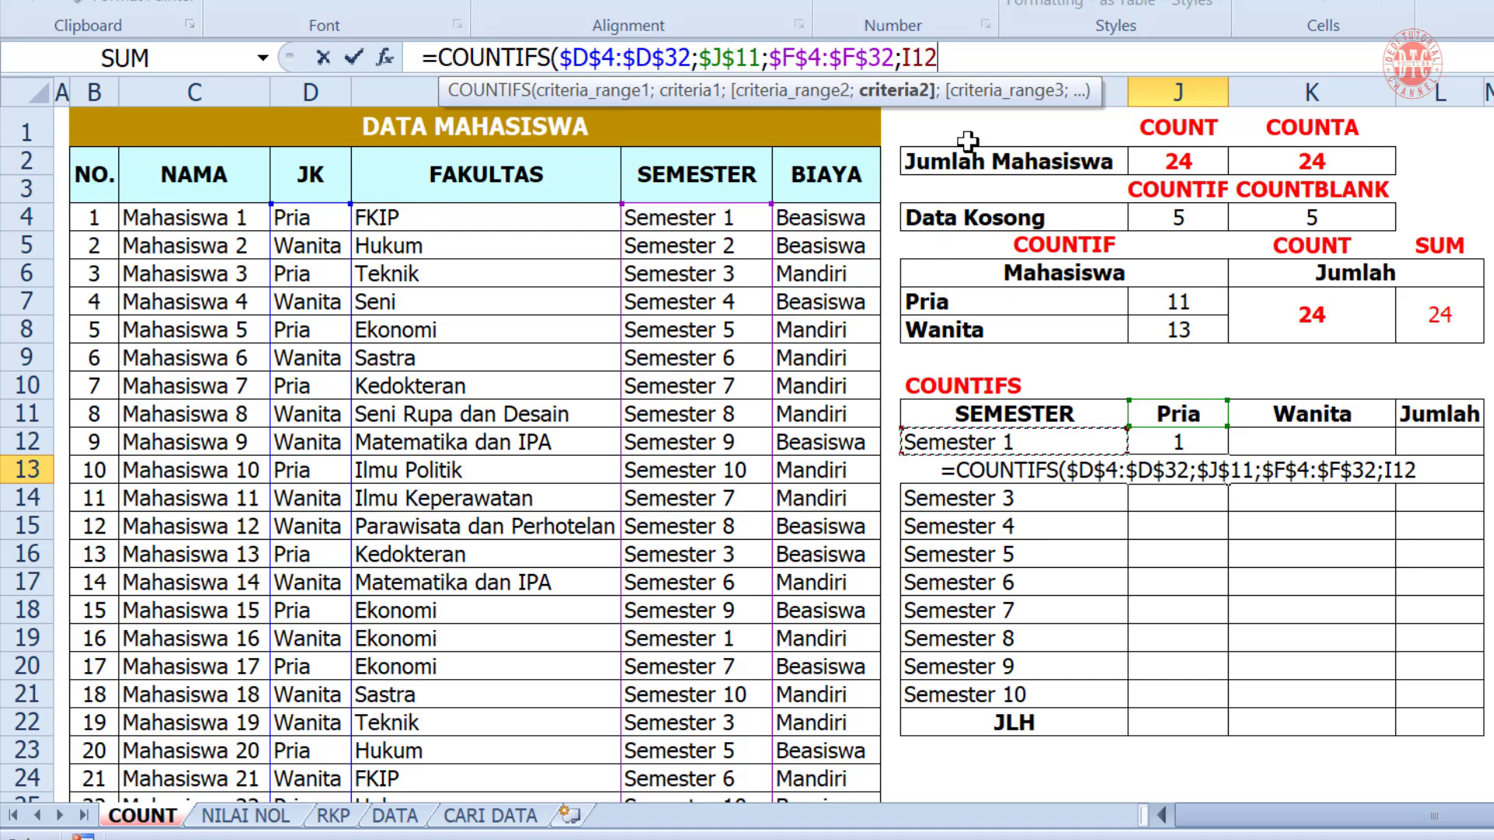
{"action": "key", "text": "Return"}
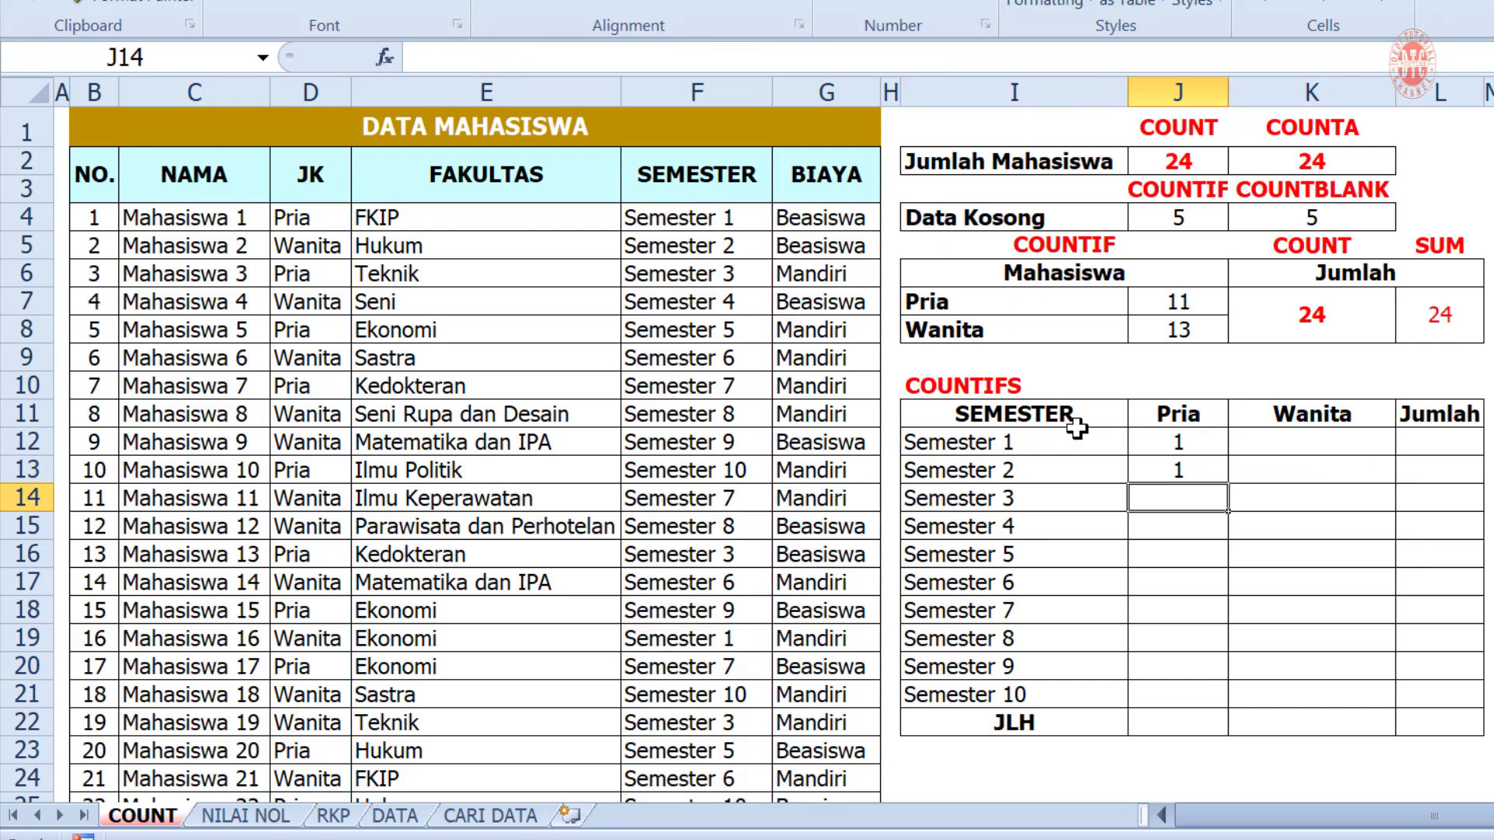
- Change the second criterion in J13 to the Semester 2 cell I13 and fill the formula down through J21
{"action": "left_click", "coordinate": [1175, 467]}
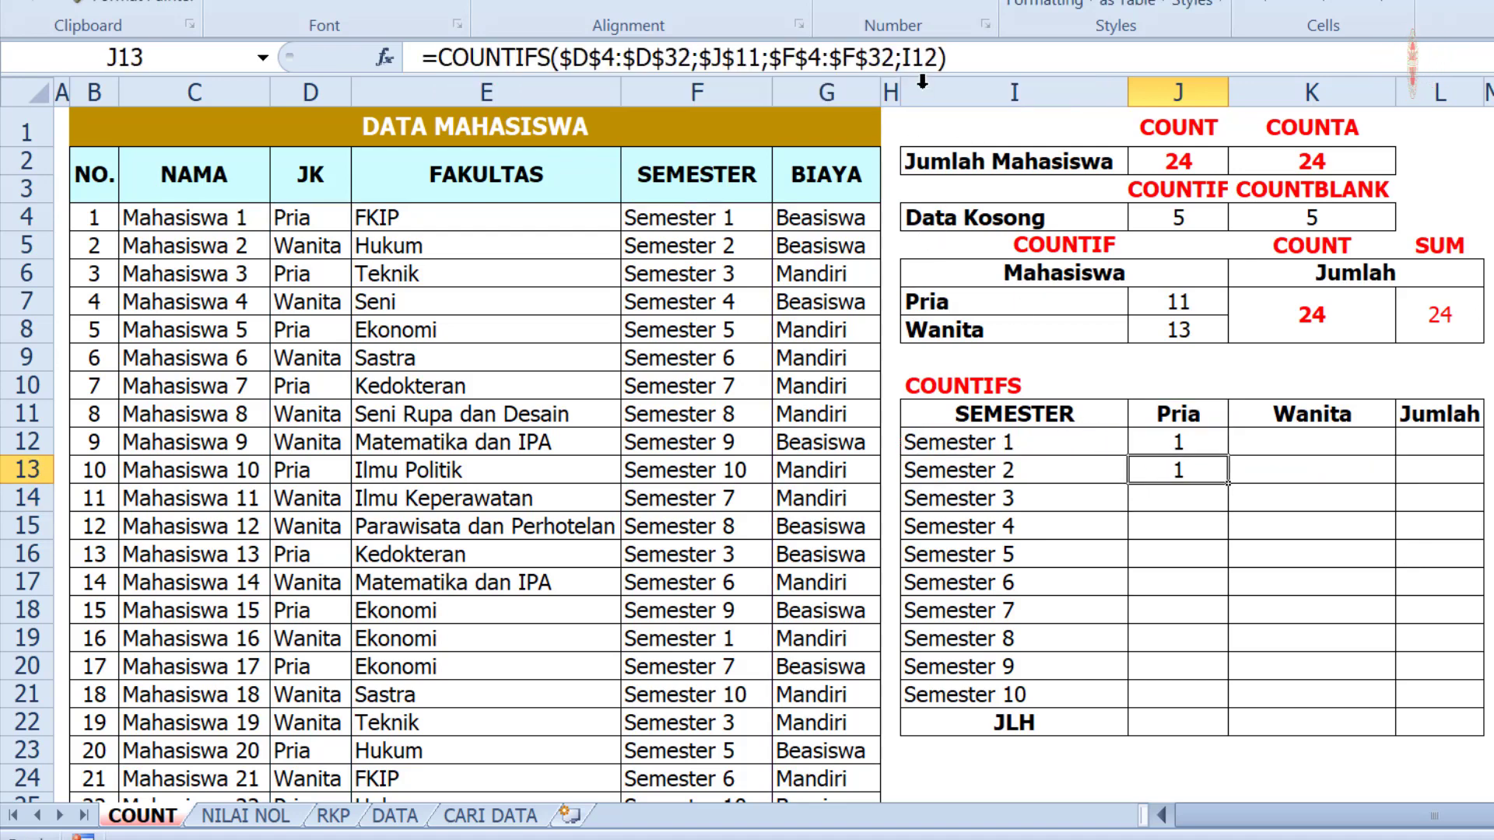
{"action": "left_click_drag", "start_coordinate": [904, 55], "coordinate": [928, 55]}
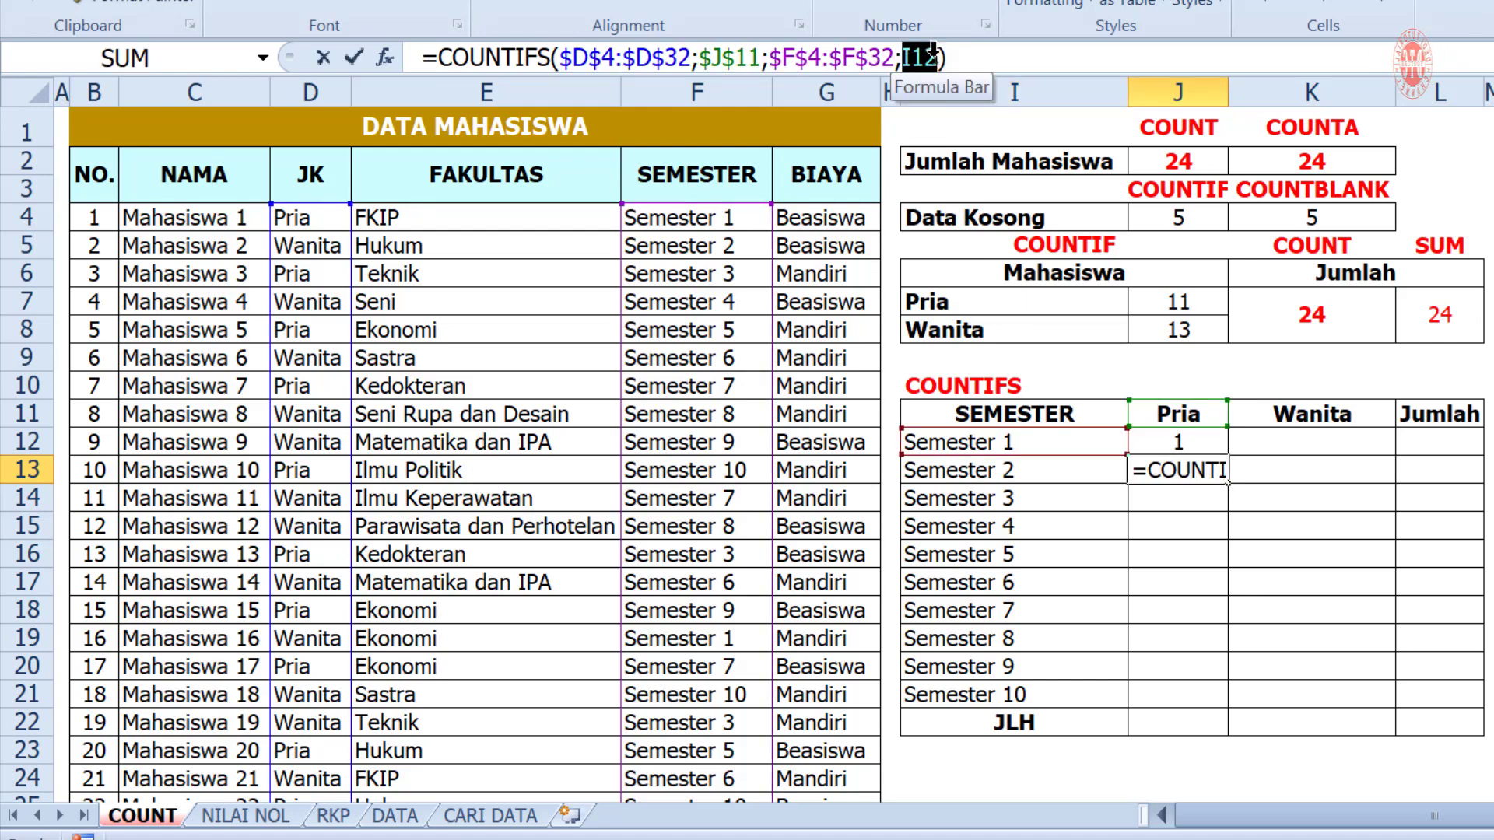
{"action": "left_click", "coordinate": [984, 470]}
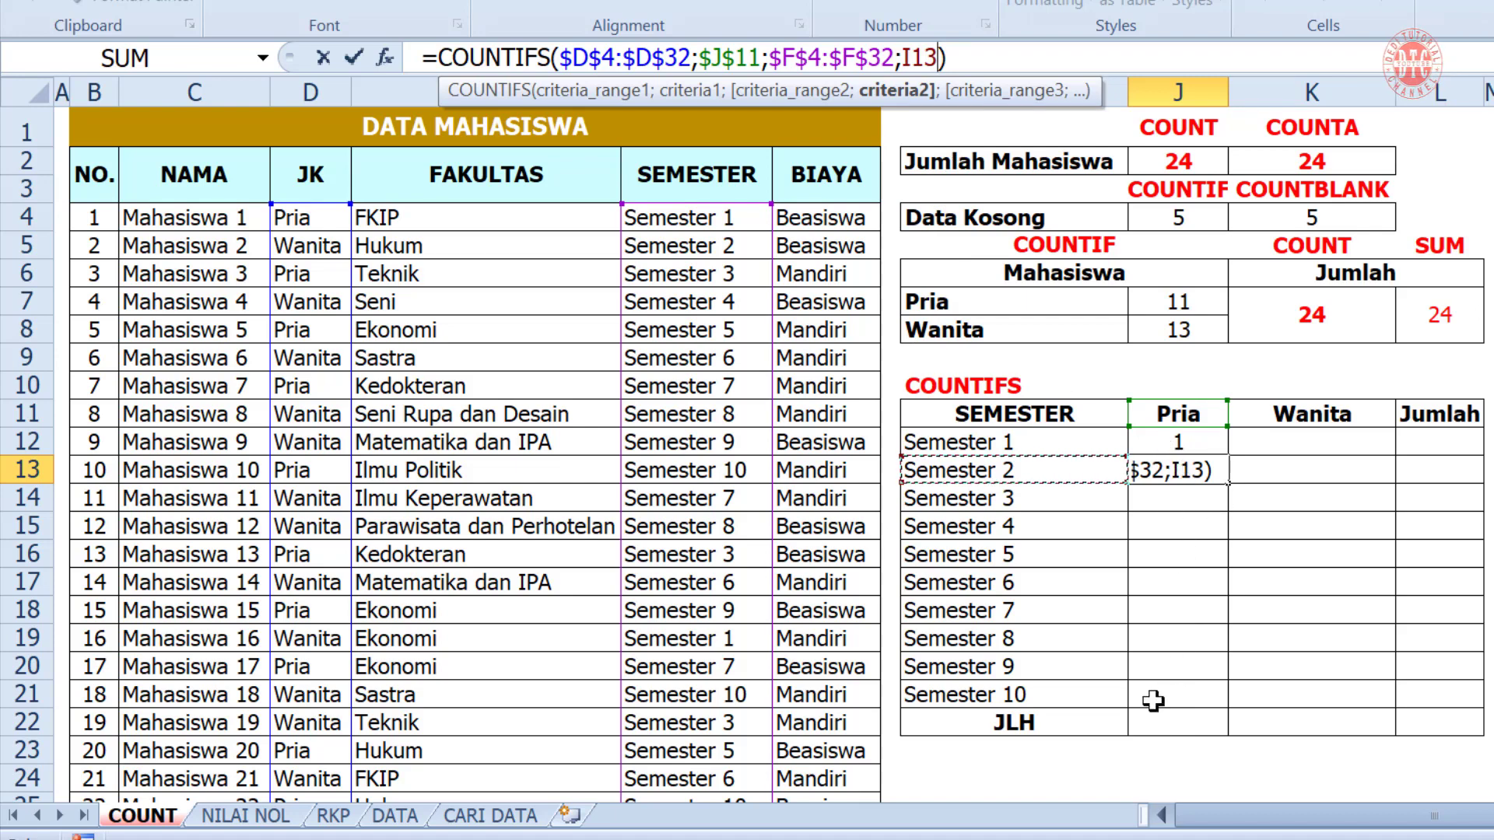
{"action": "key", "text": "Return"}
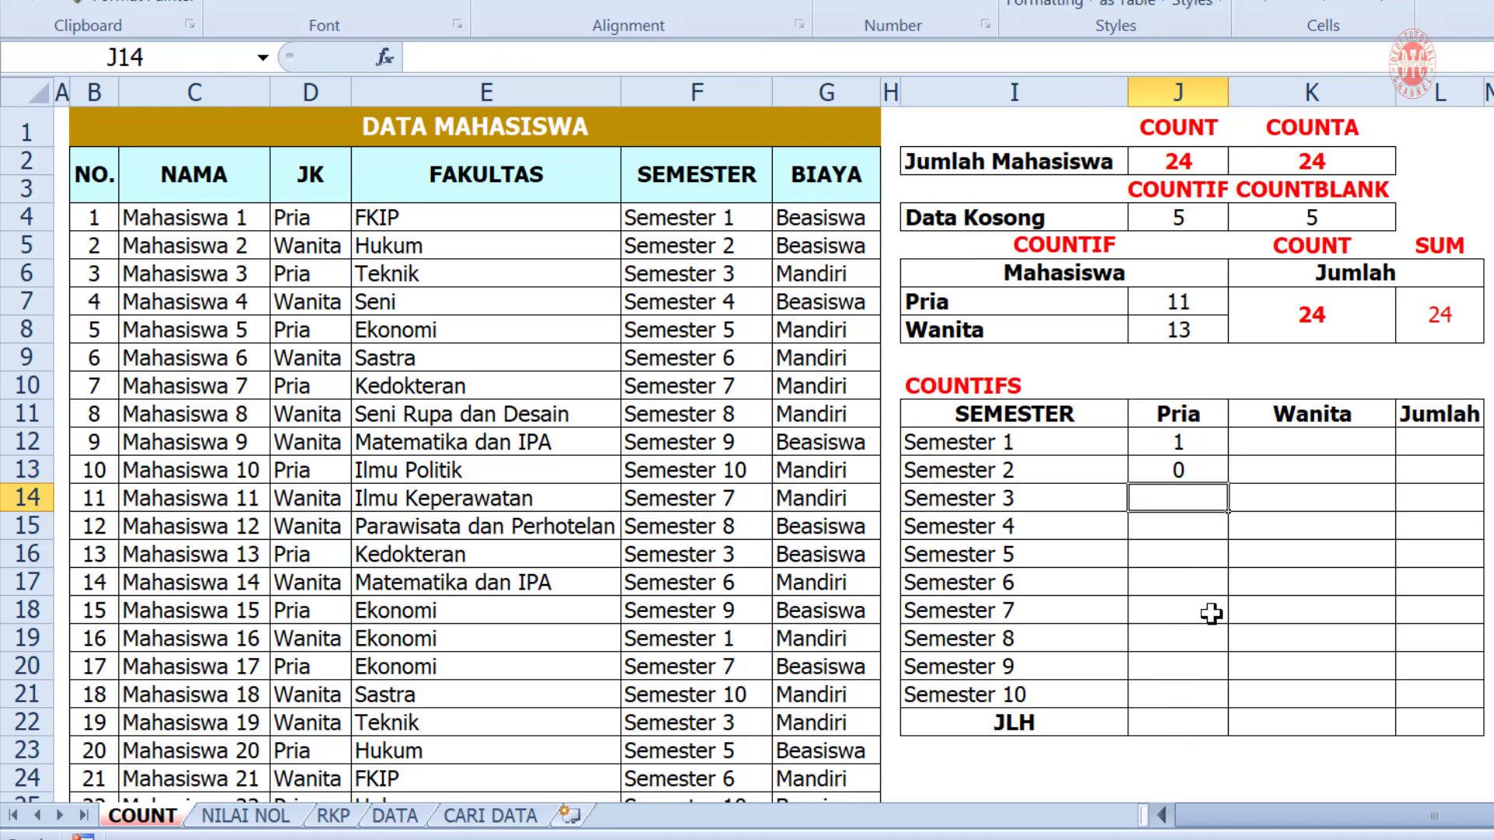
{"action": "left_click", "coordinate": [1170, 474]}
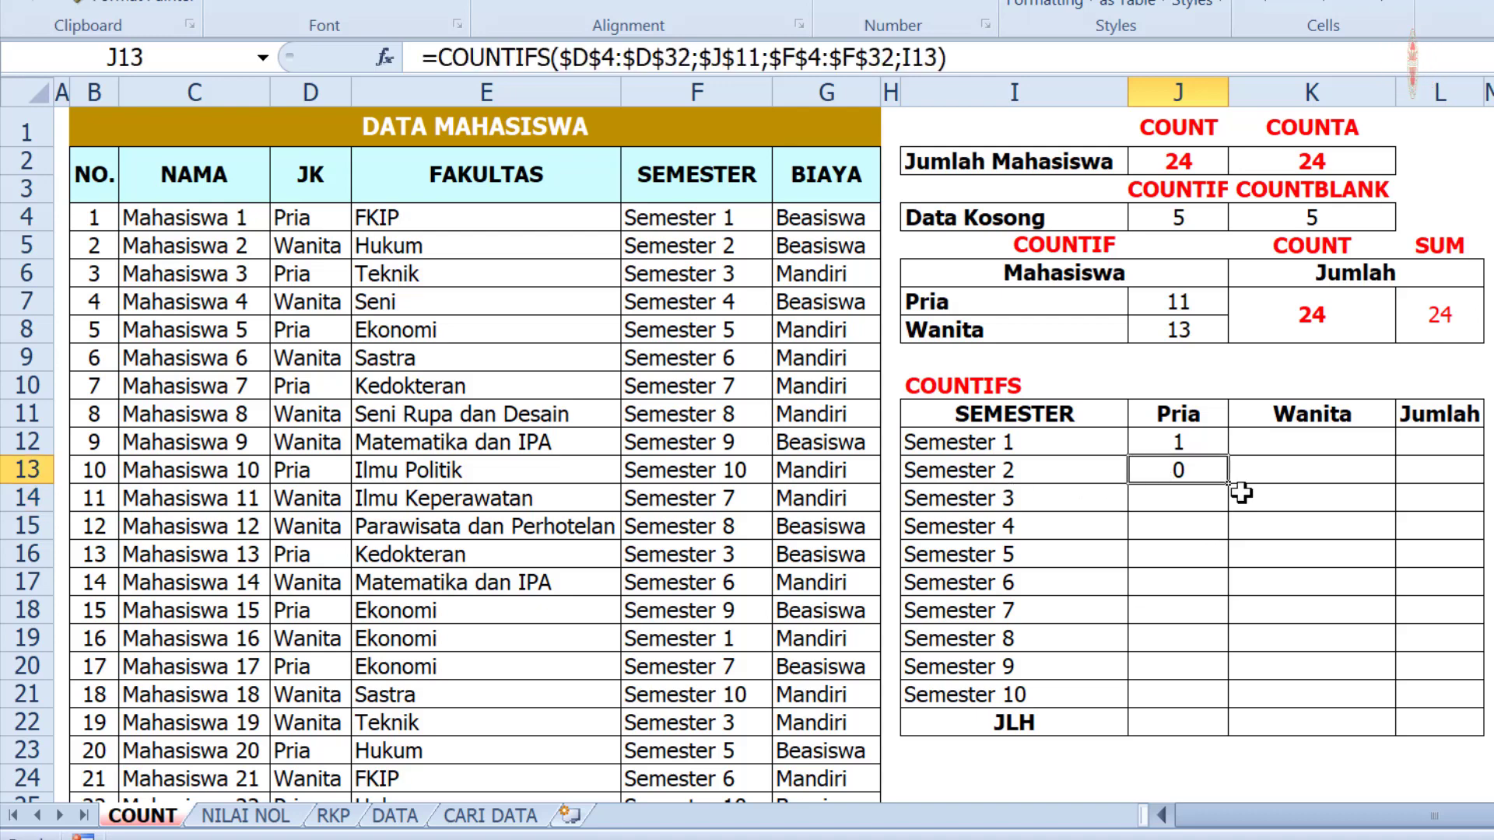
{"action": "left_click_drag", "start_coordinate": [1229, 484], "coordinate": [1228, 703]}
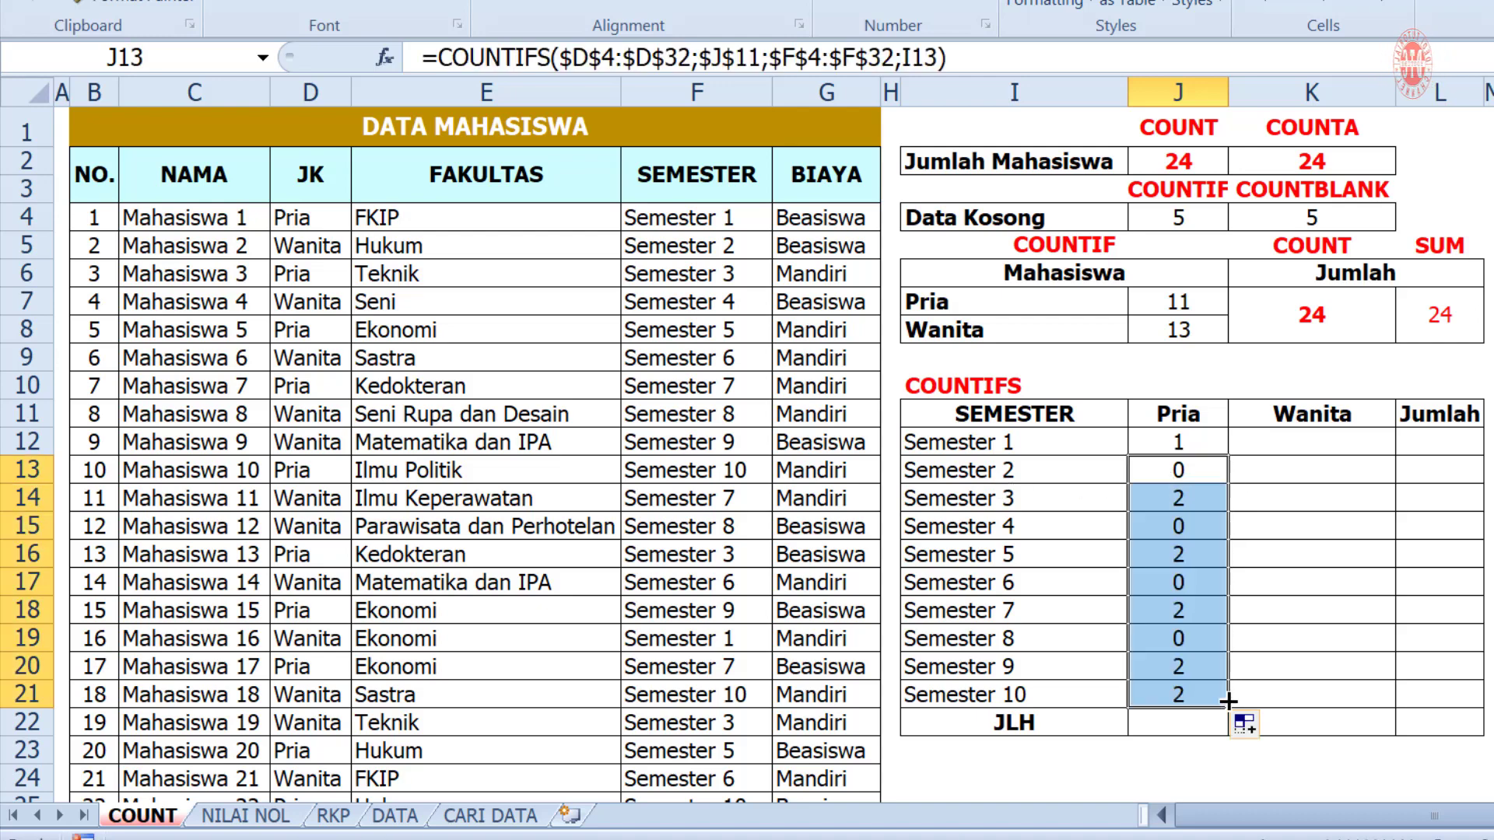
- Check the Semester 10 formula in J21 against the Pria students in Semester 10 in the data table
{"action": "left_click", "coordinate": [1181, 696]}
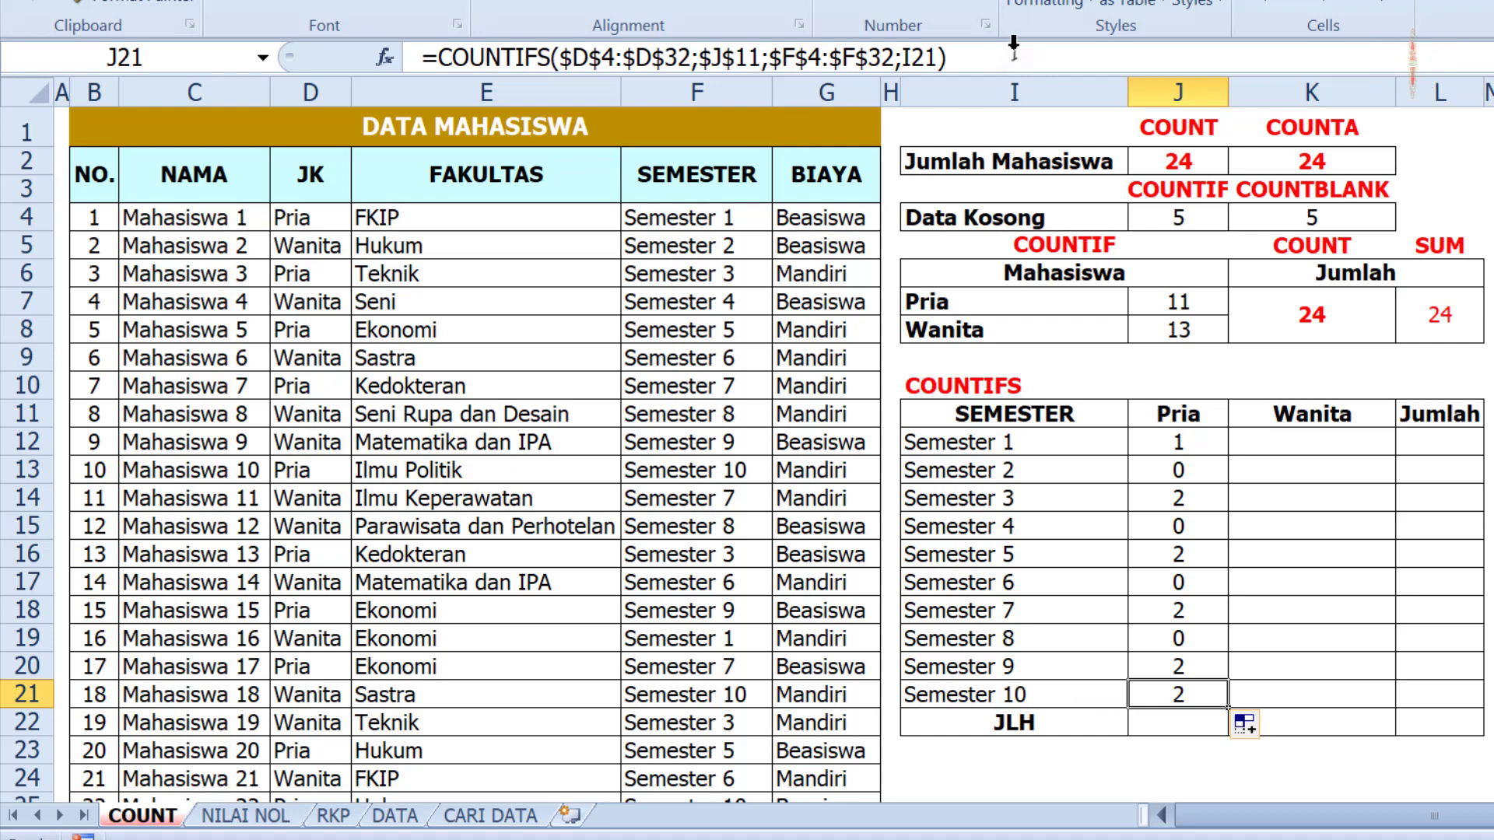
{"action": "left_click", "coordinate": [1014, 55]}
{"action": "key", "text": "Return"}
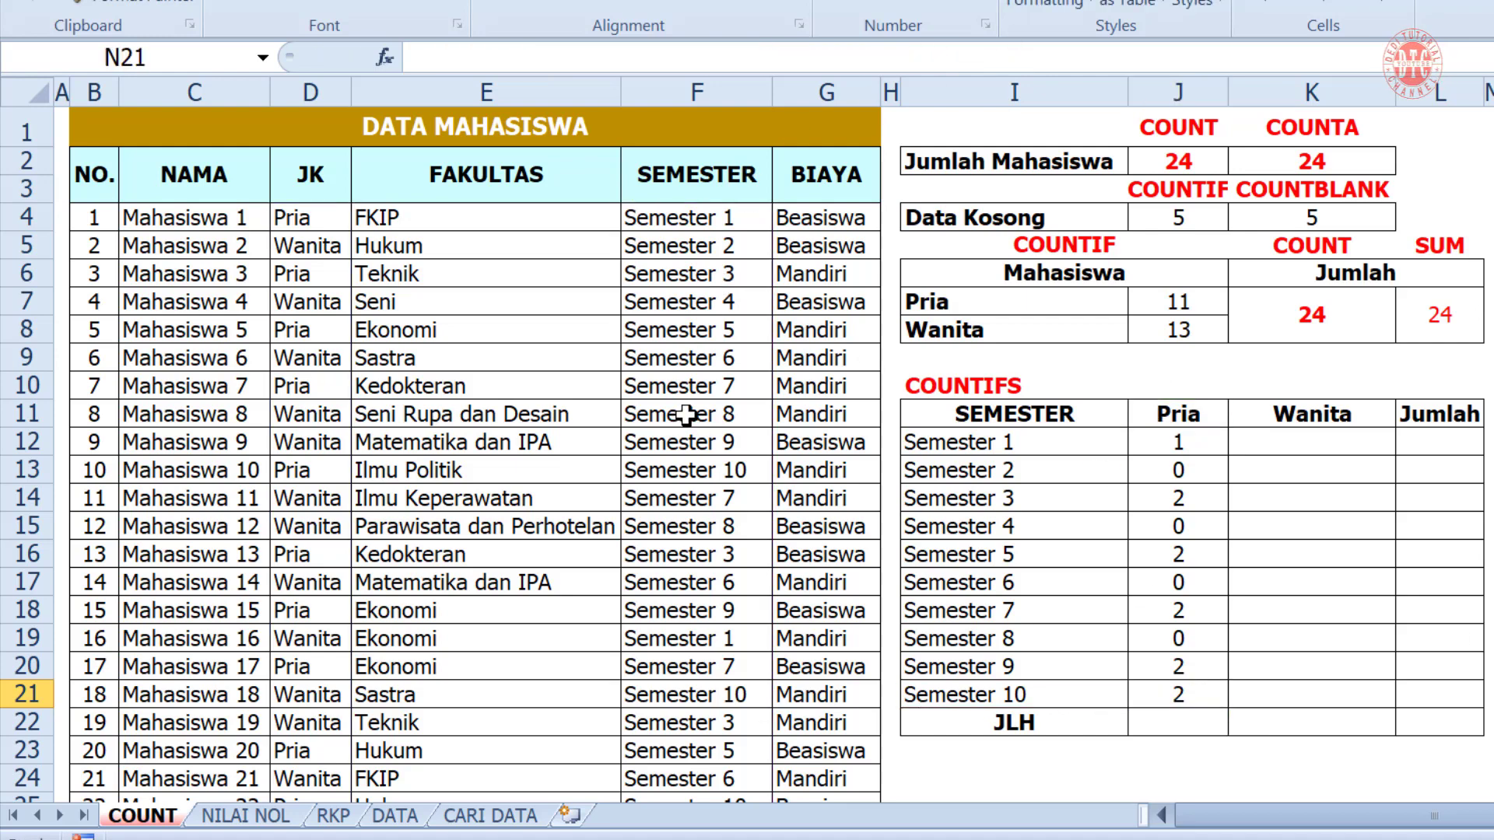
{"action": "left_click", "coordinate": [671, 471]}
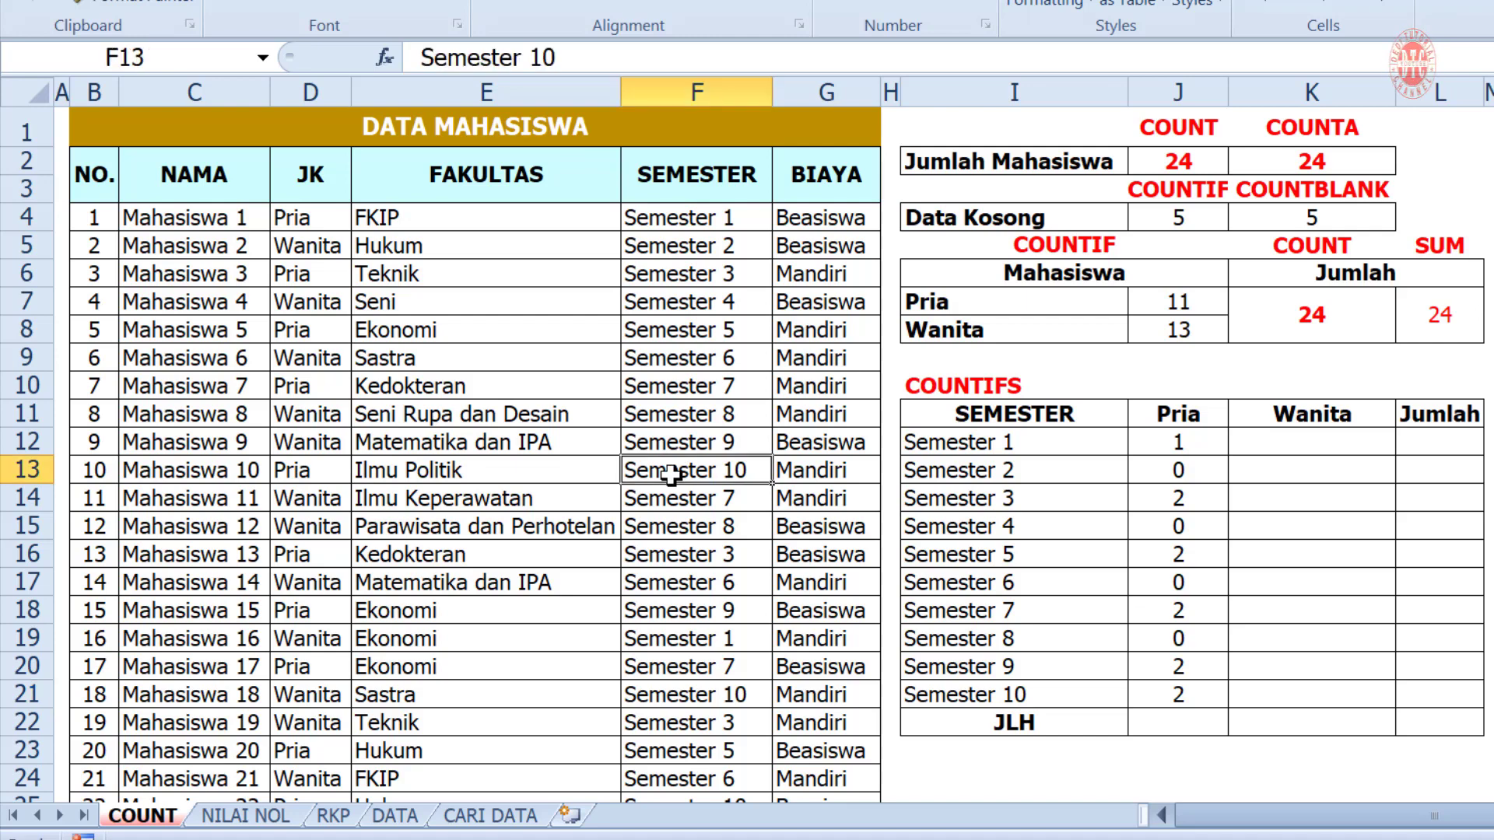
{"action": "scroll", "coordinate": [683, 610], "scroll_direction": "down", "scroll_amount": 1}
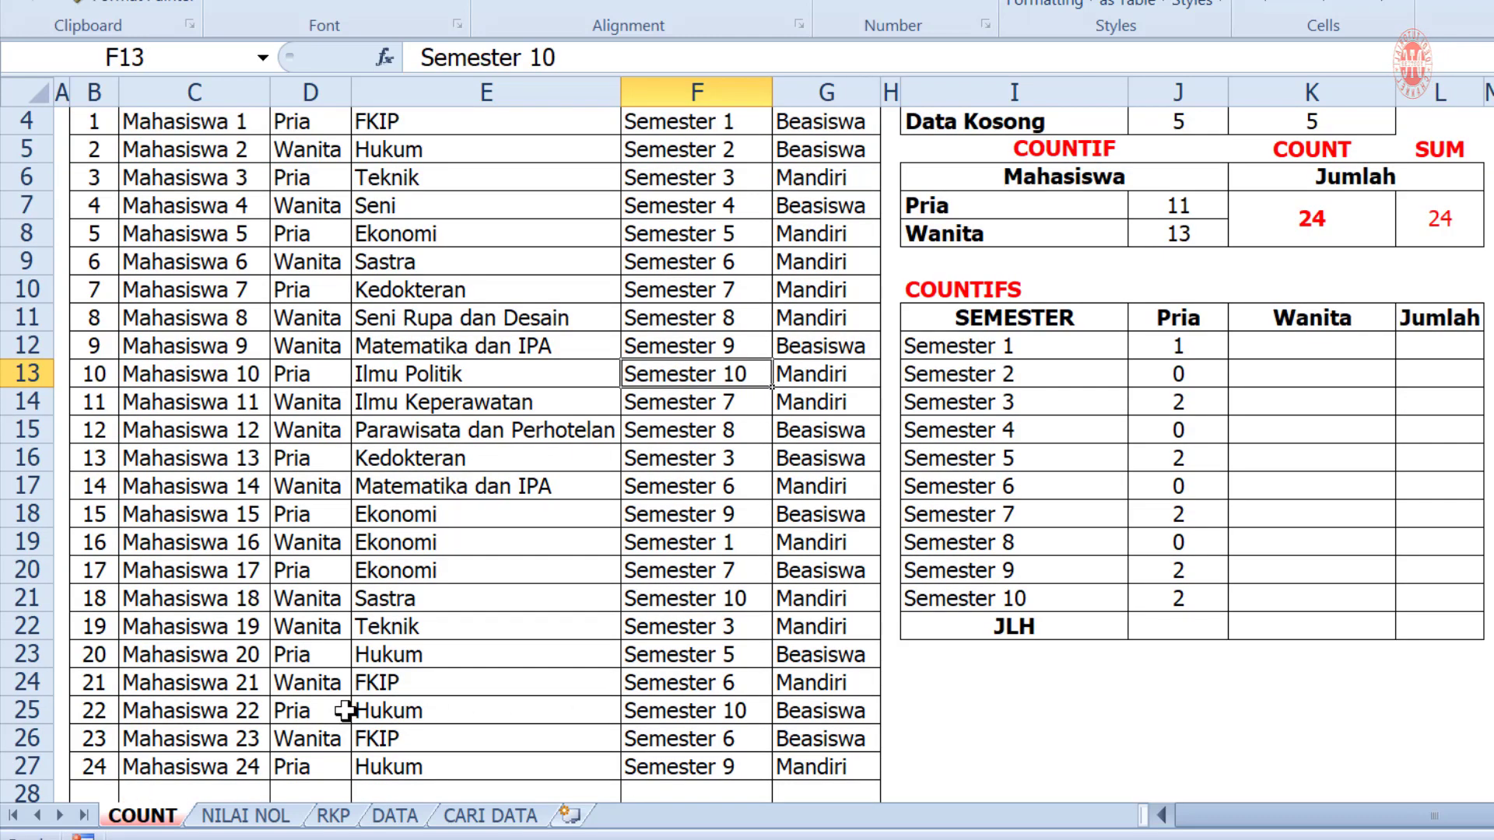
{"action": "scroll", "coordinate": [920, 720], "scroll_direction": "up", "scroll_amount": 1}
- Begin a COUNTIFS formula in K12 with the absolute semester range $F$4:$F$32 and cell I12 as its first criterion
{"action": "left_click", "coordinate": [1294, 446]}
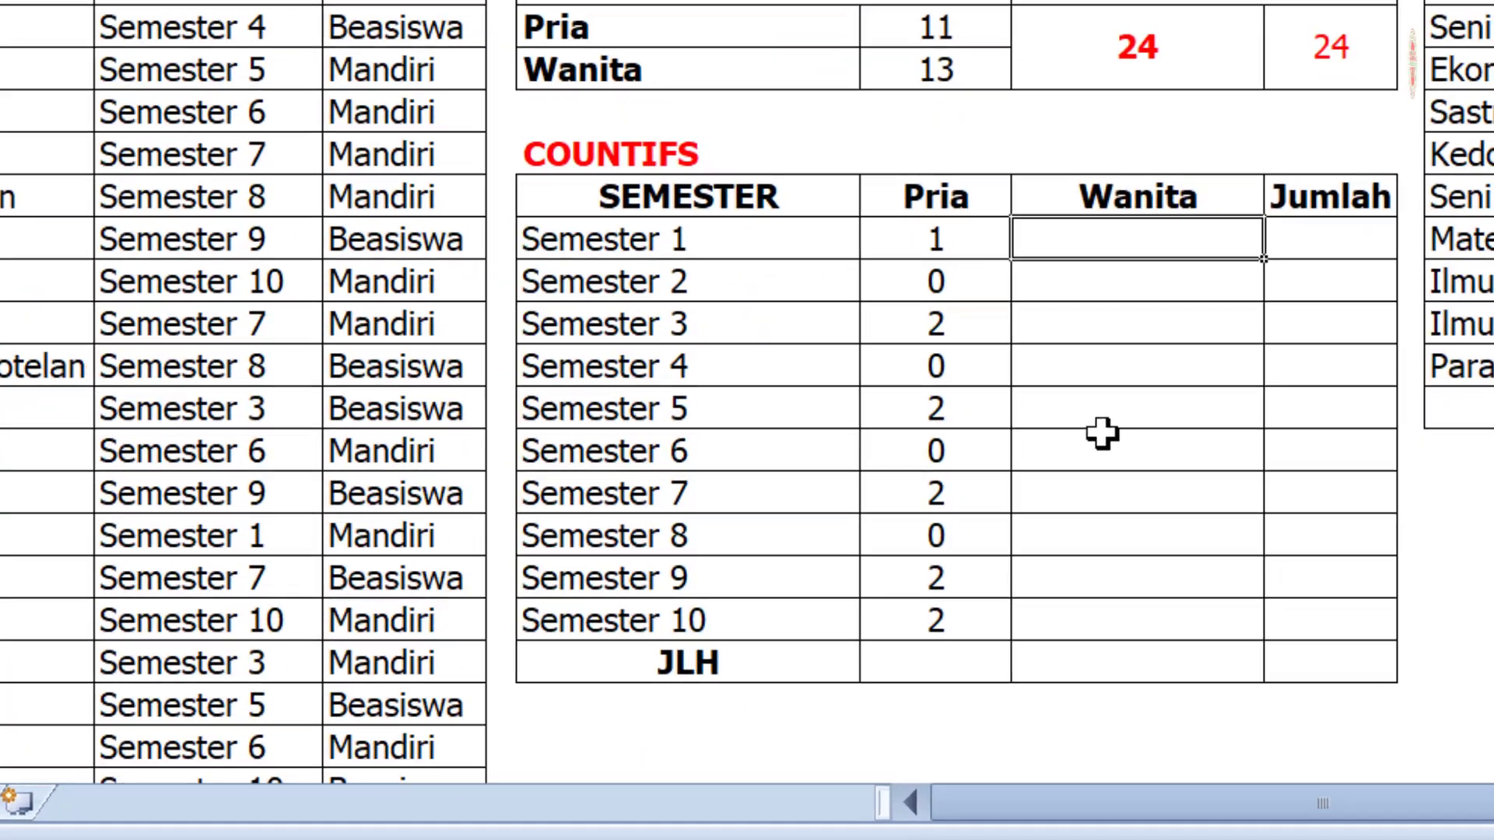
{"action": "type", "text": "=COUNT"}
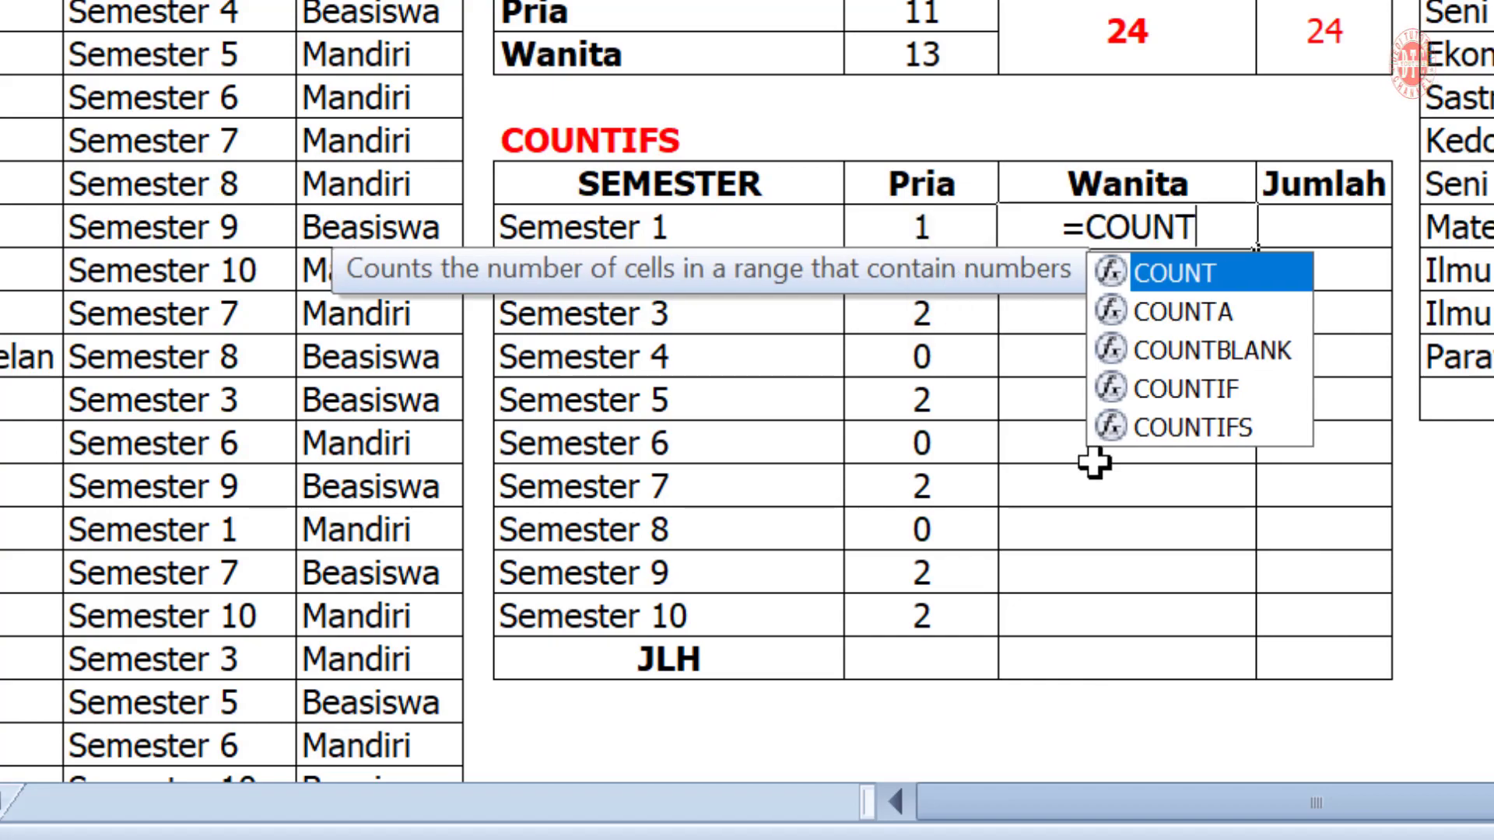
{"action": "double_click", "coordinate": [1167, 427]}
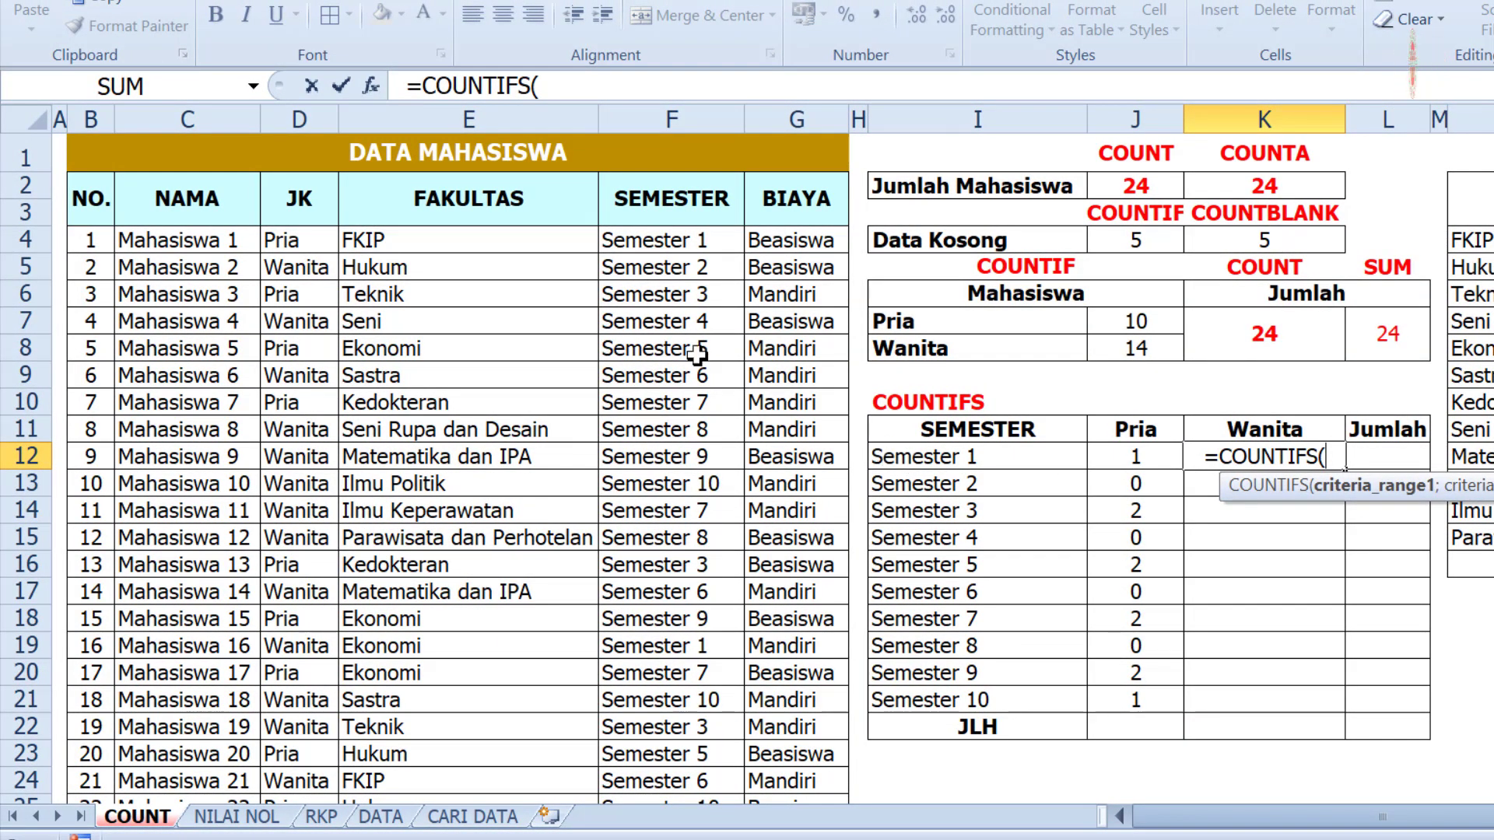
{"action": "left_click_drag", "start_coordinate": [643, 247], "coordinate": [693, 710]}
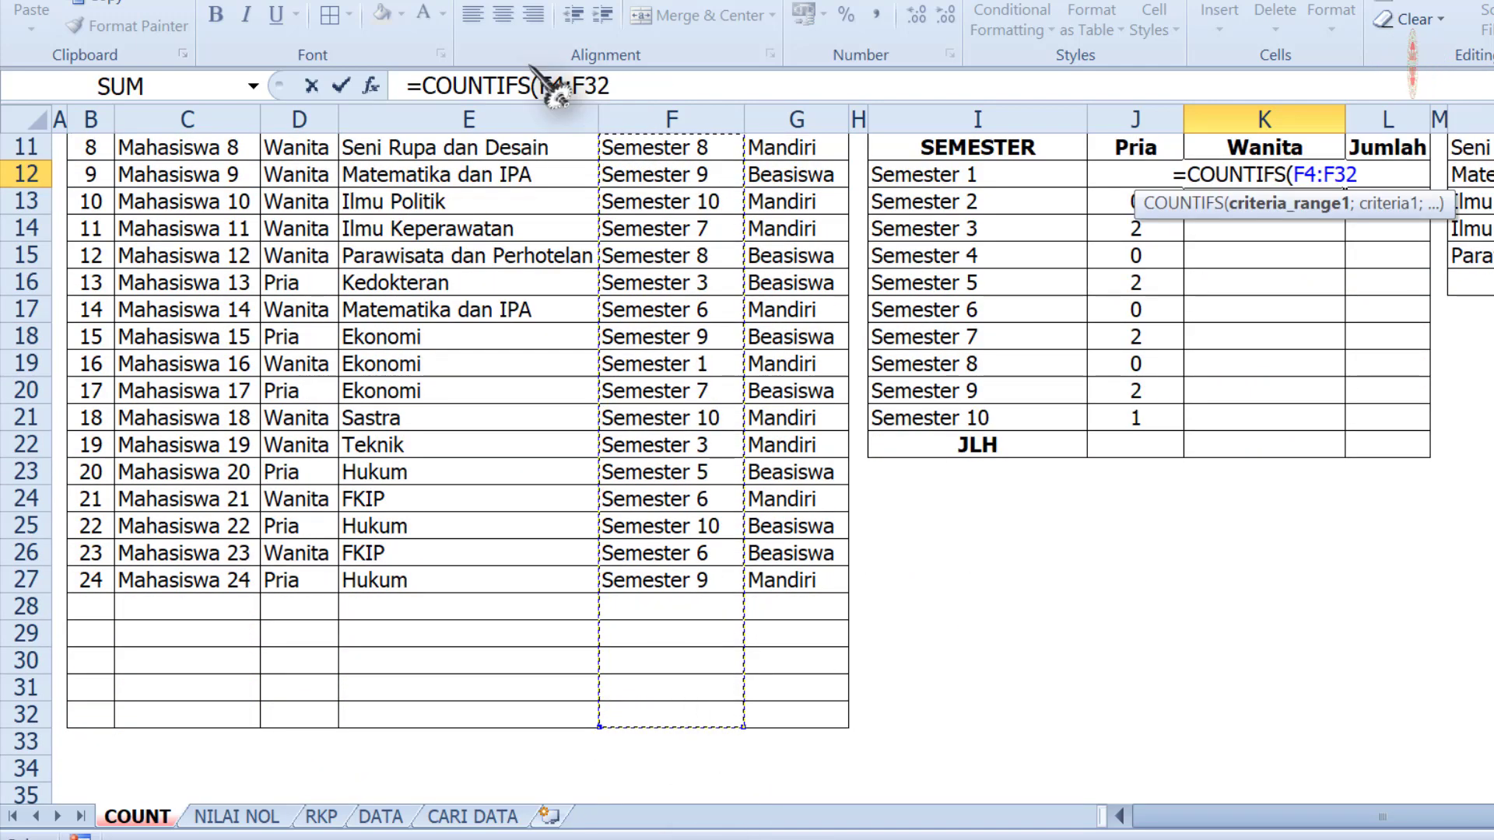
{"action": "left_click_drag", "start_coordinate": [539, 82], "coordinate": [652, 79]}
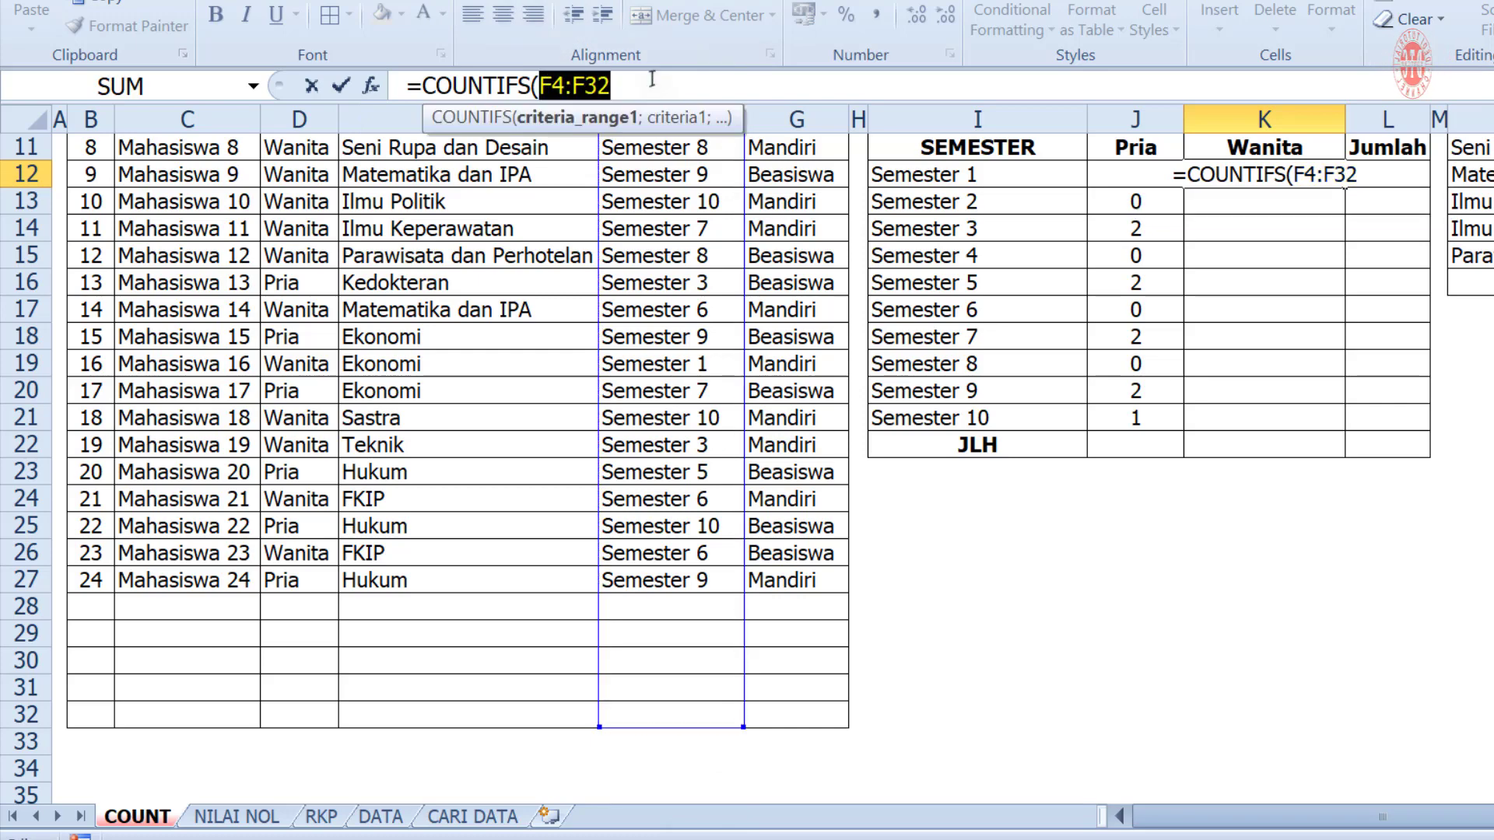
{"action": "key", "text": "F4"}
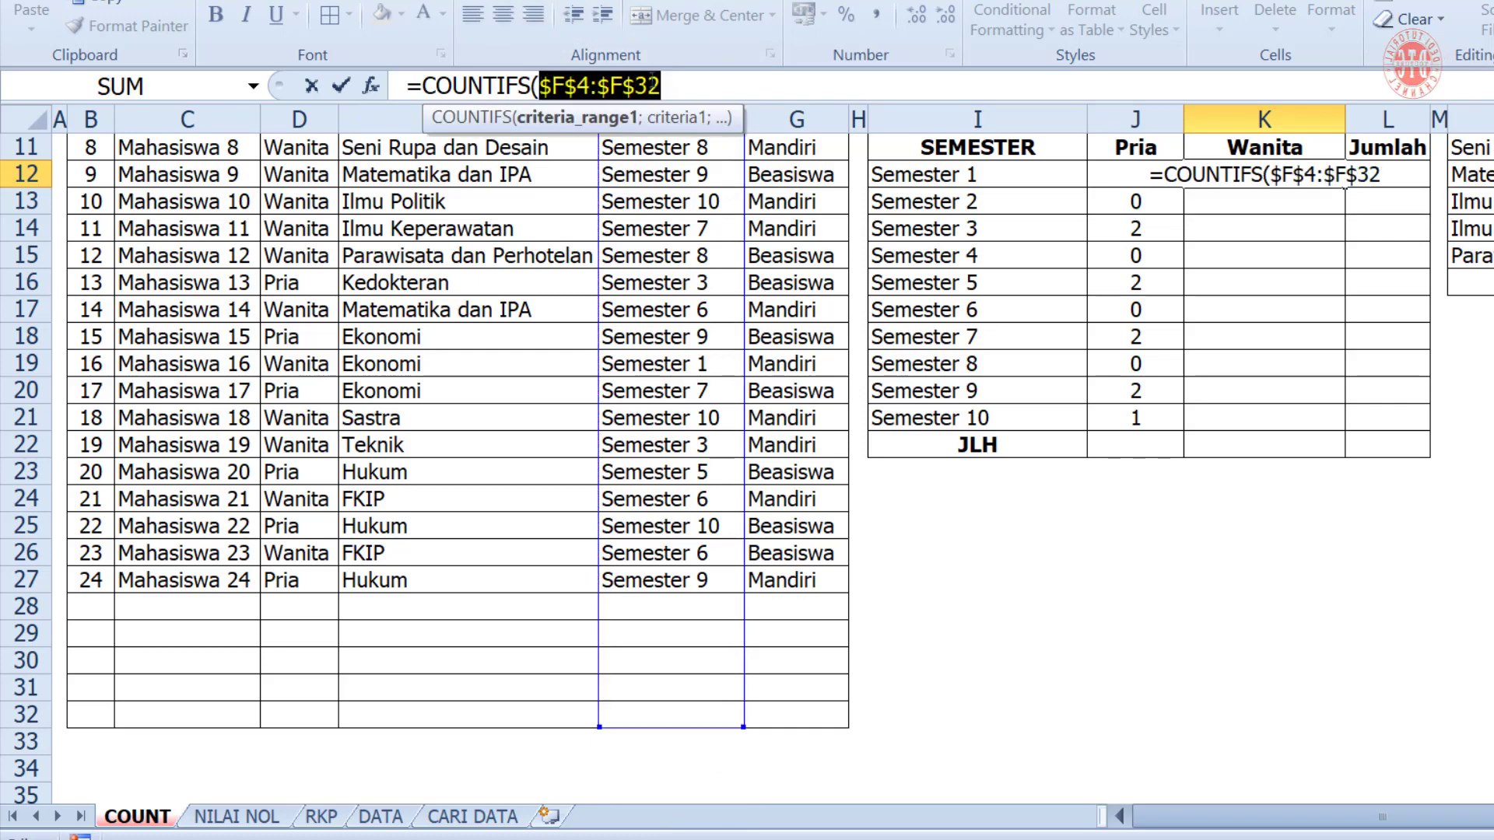
{"action": "left_click", "coordinate": [681, 85]}
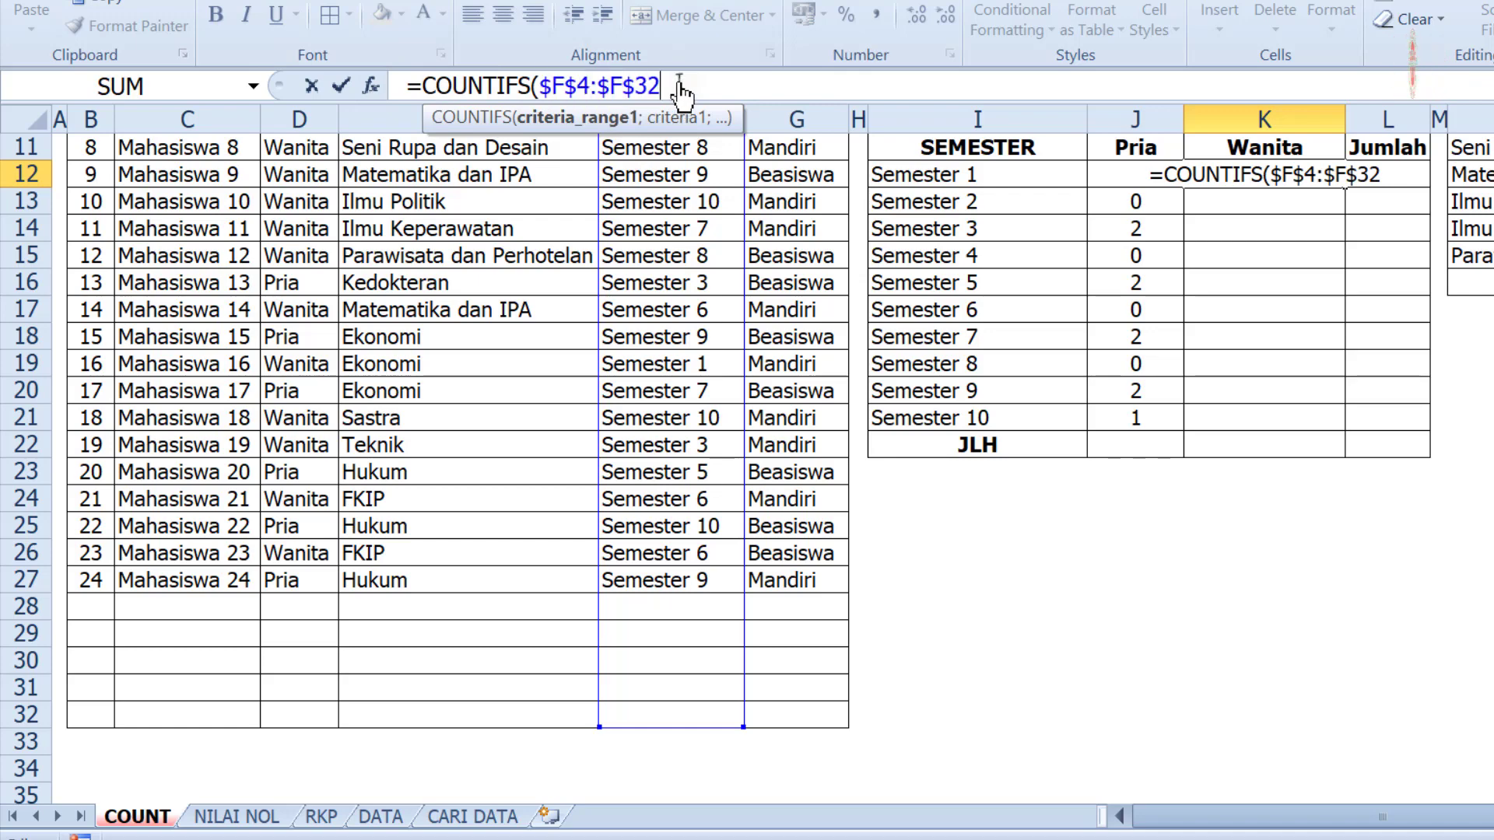
{"action": "scroll", "coordinate": [747, 436], "scroll_direction": "up", "scroll_amount": 4}
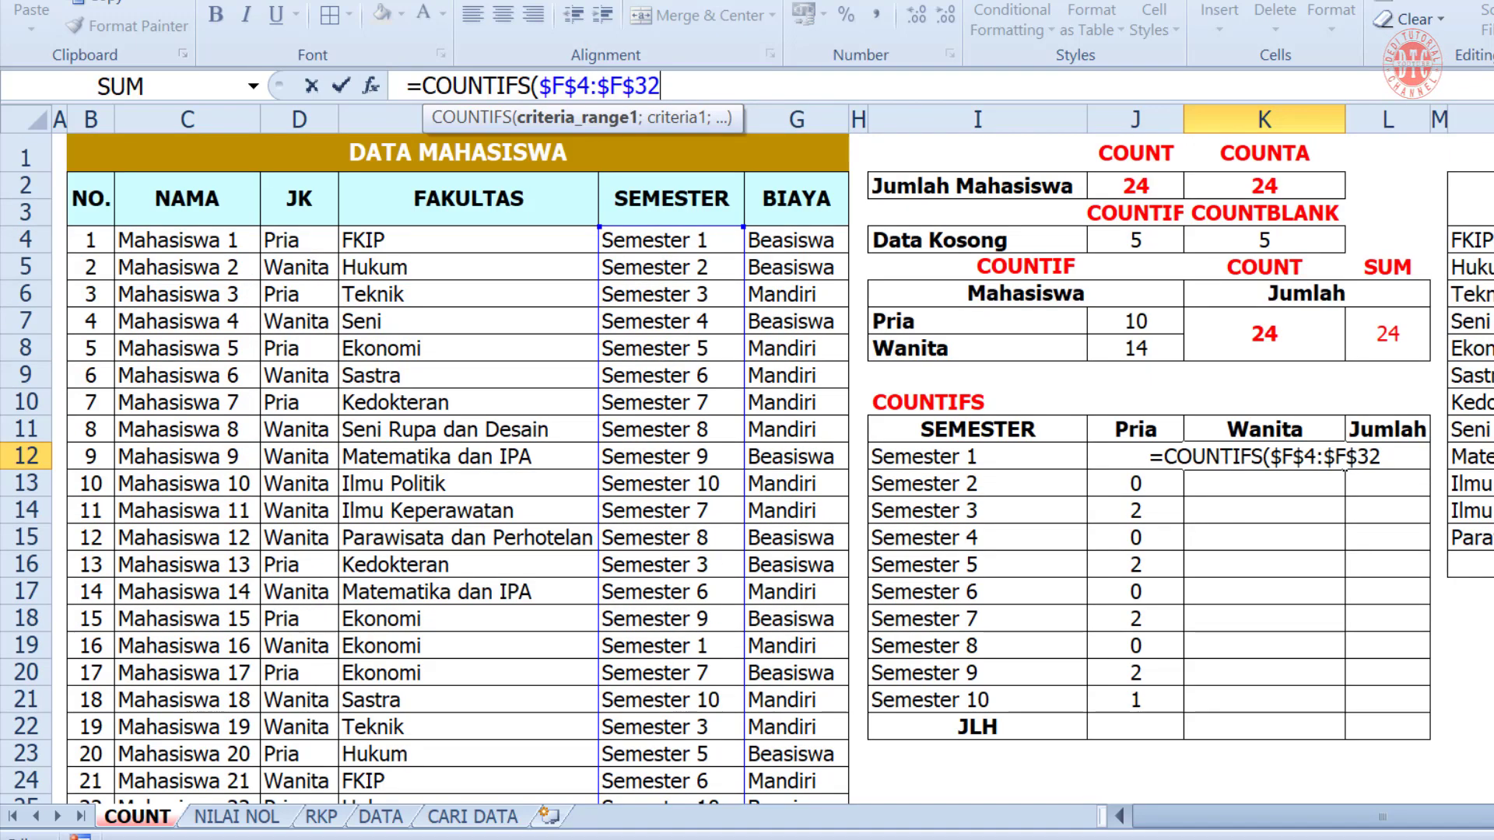
{"action": "type", "text": ";"}
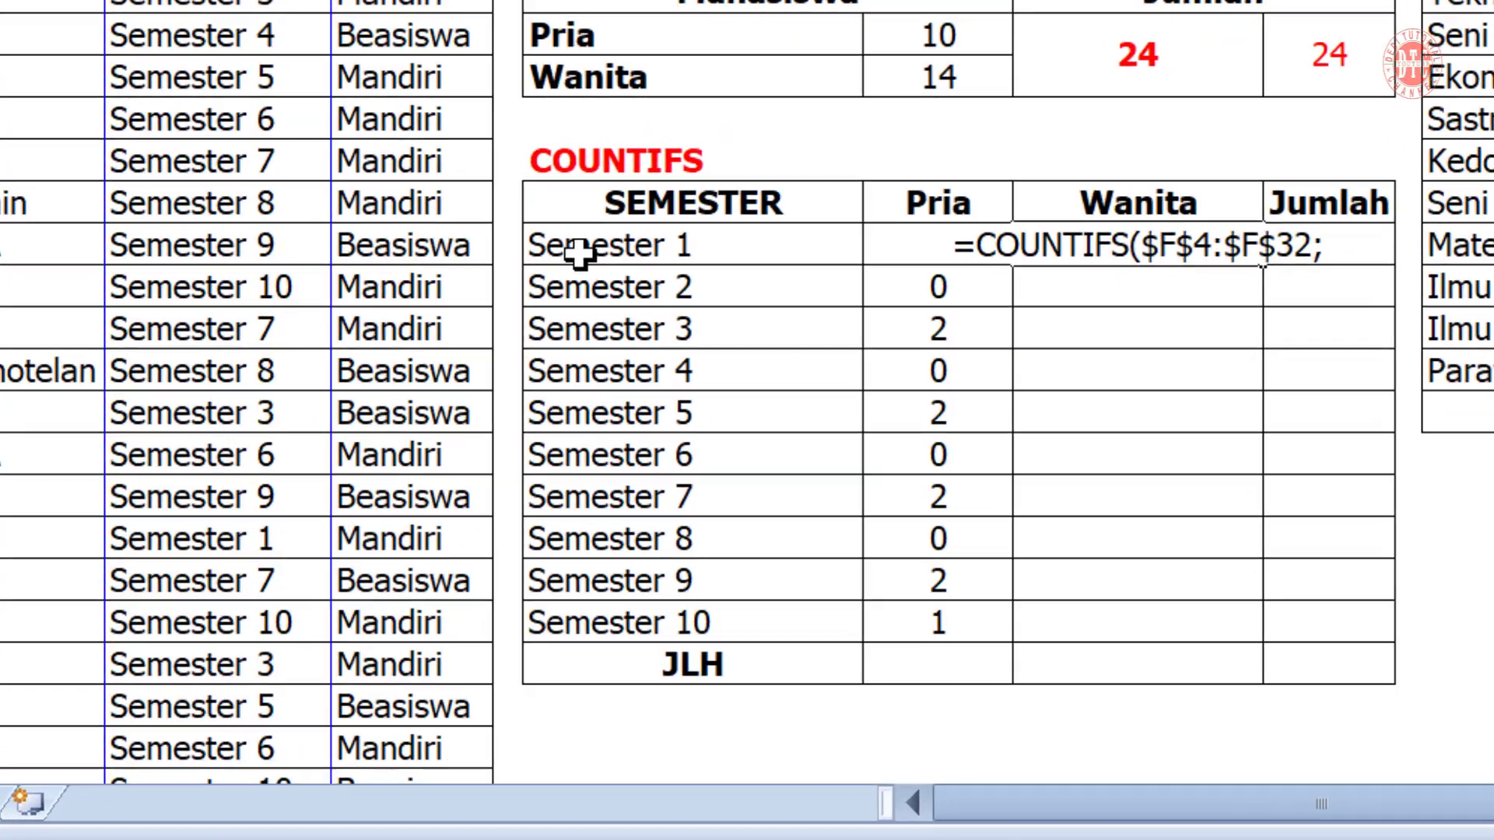
{"action": "left_click", "coordinate": [904, 463]}
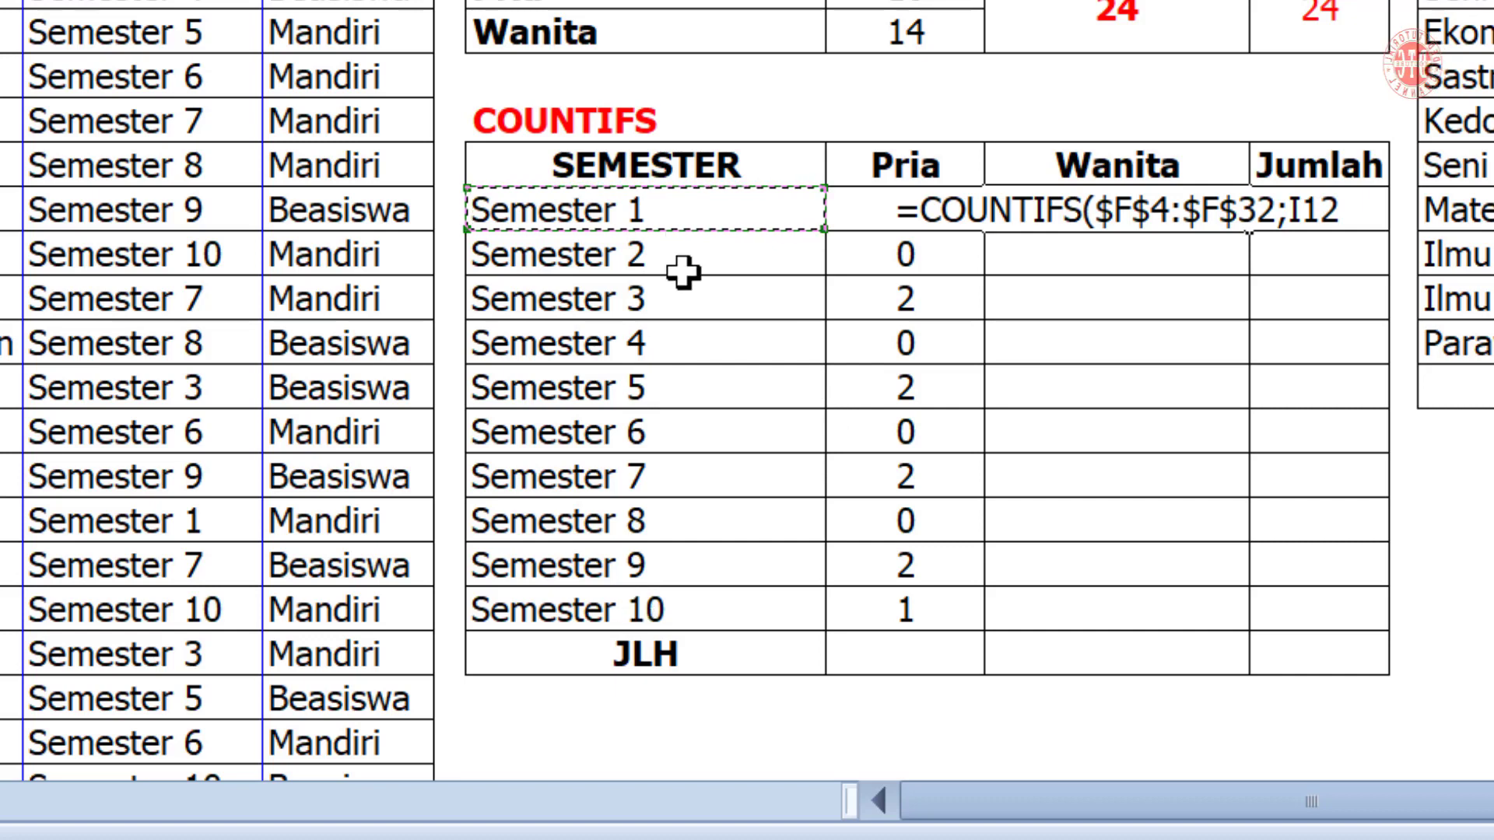
- Add the absolute JK range $D$4:$D$32 as the second criteria range of the K12 formula
{"action": "type", "text": ";"}
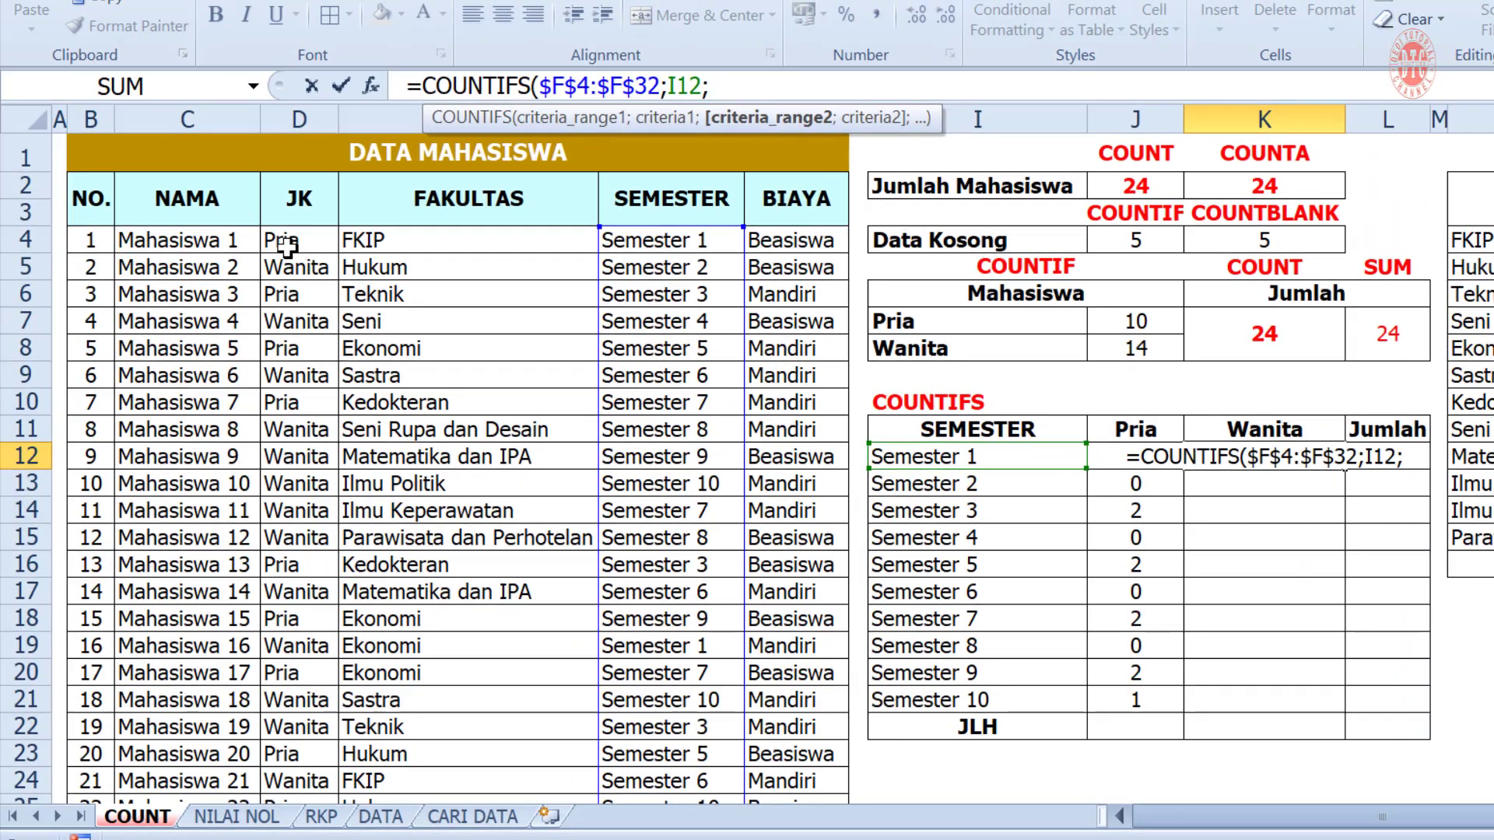
{"action": "left_click_drag", "start_coordinate": [286, 246], "coordinate": [310, 707]}
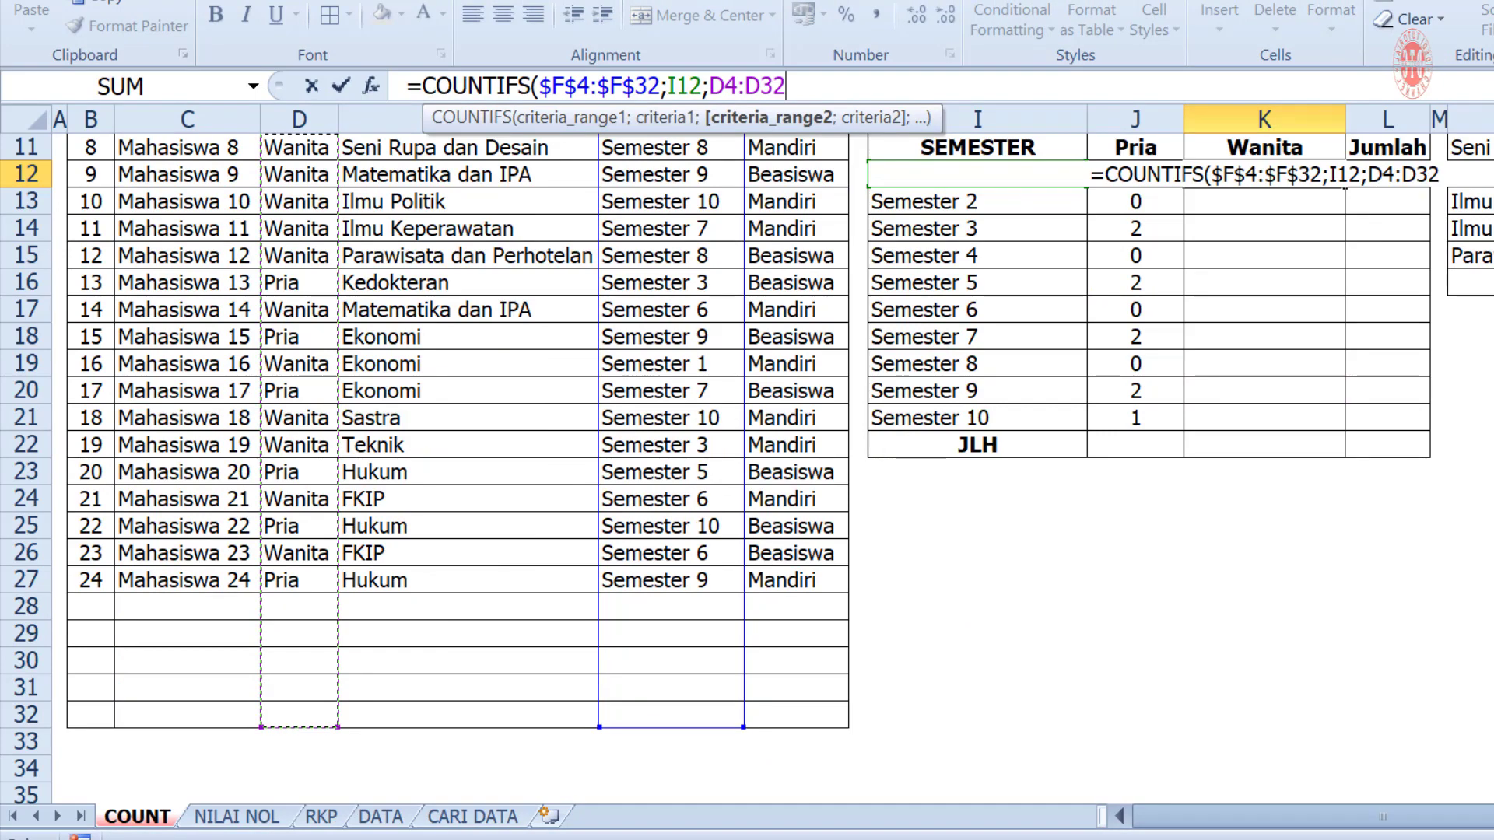
{"action": "scroll", "coordinate": [319, 311], "scroll_direction": "up", "scroll_amount": 3}
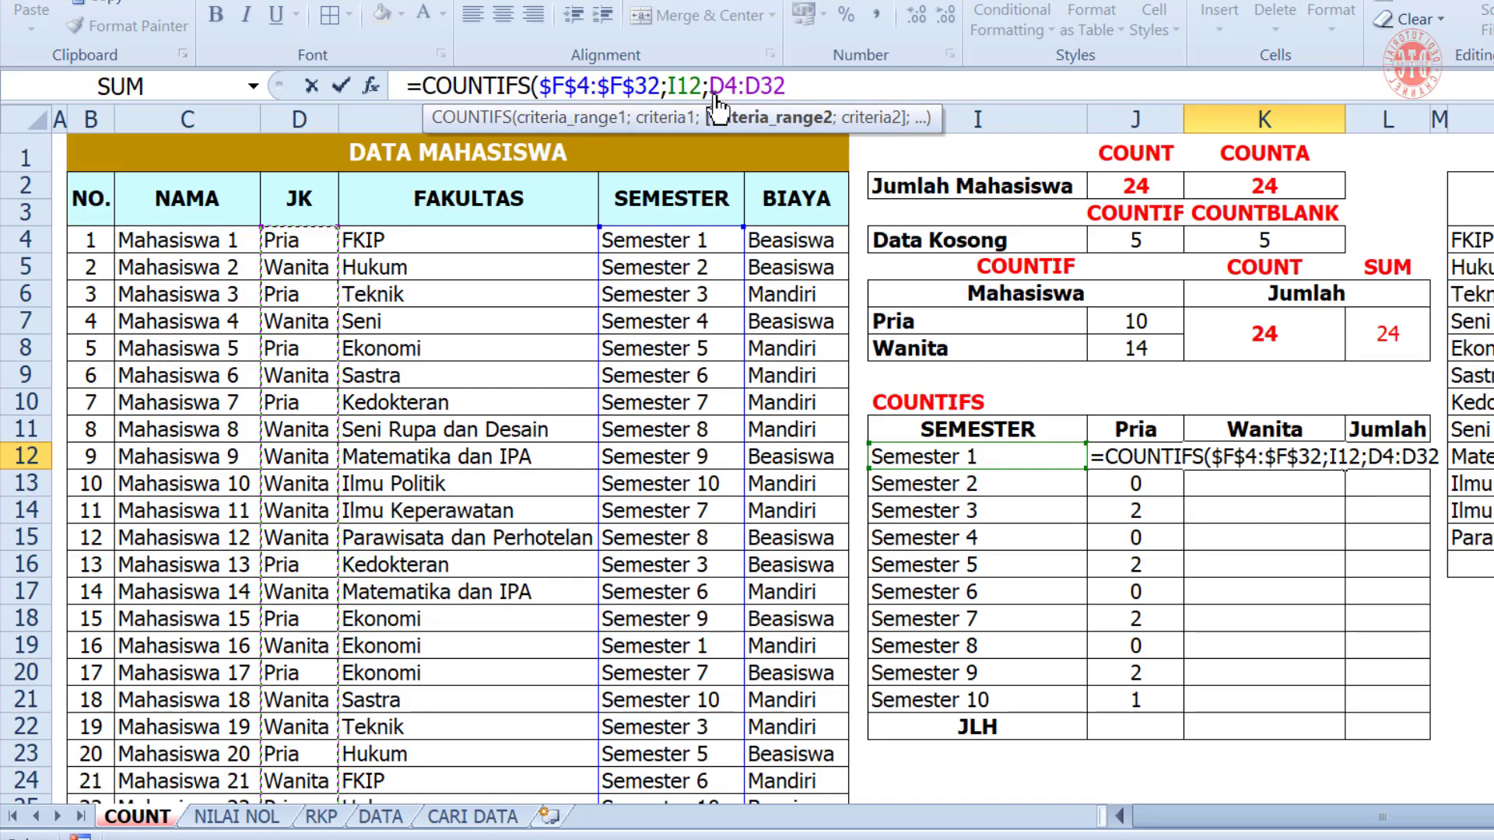
{"action": "left_click_drag", "start_coordinate": [710, 86], "coordinate": [802, 87]}
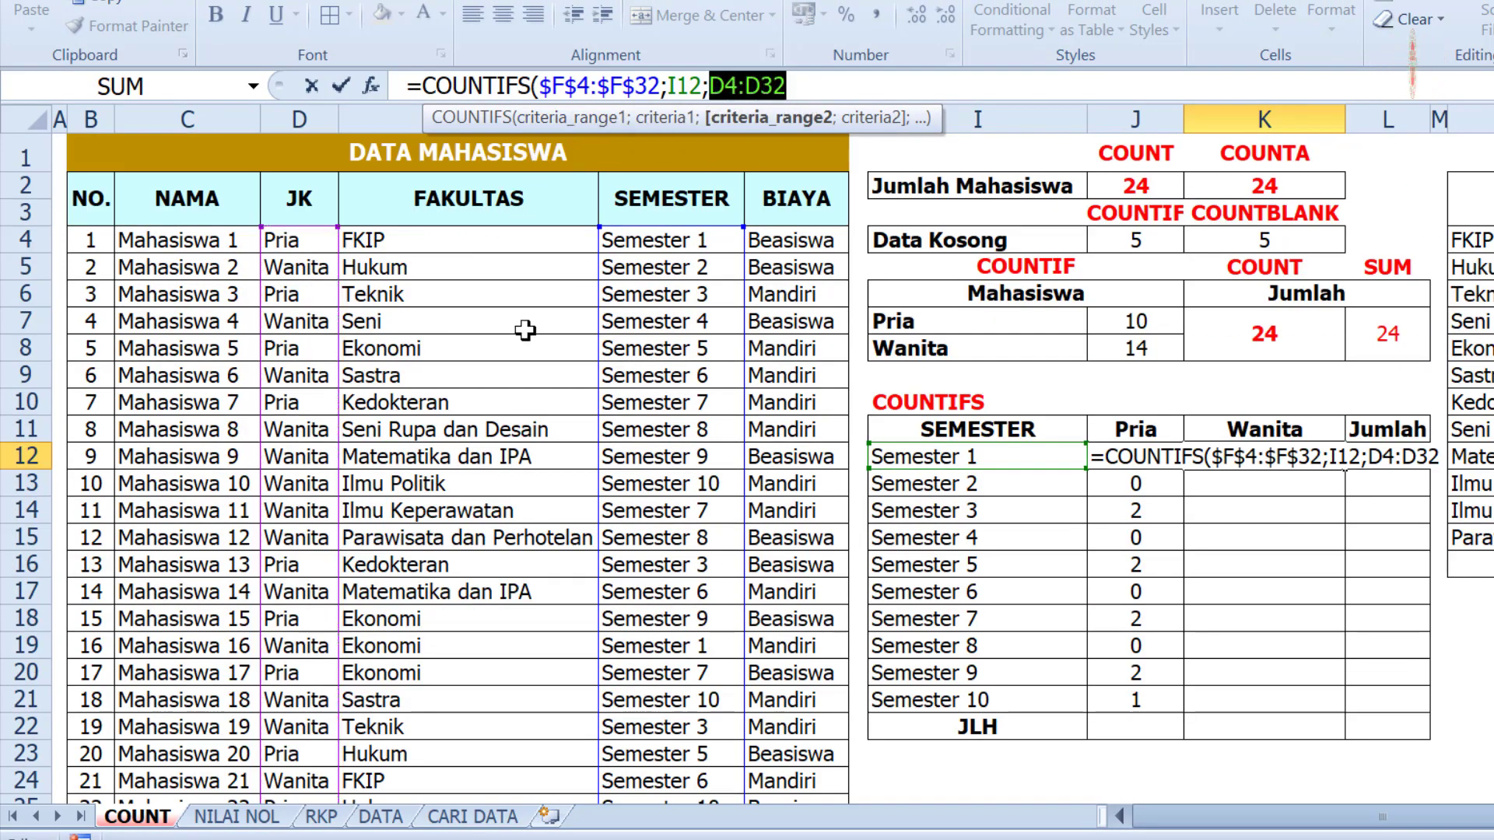
{"action": "key", "text": "F4"}
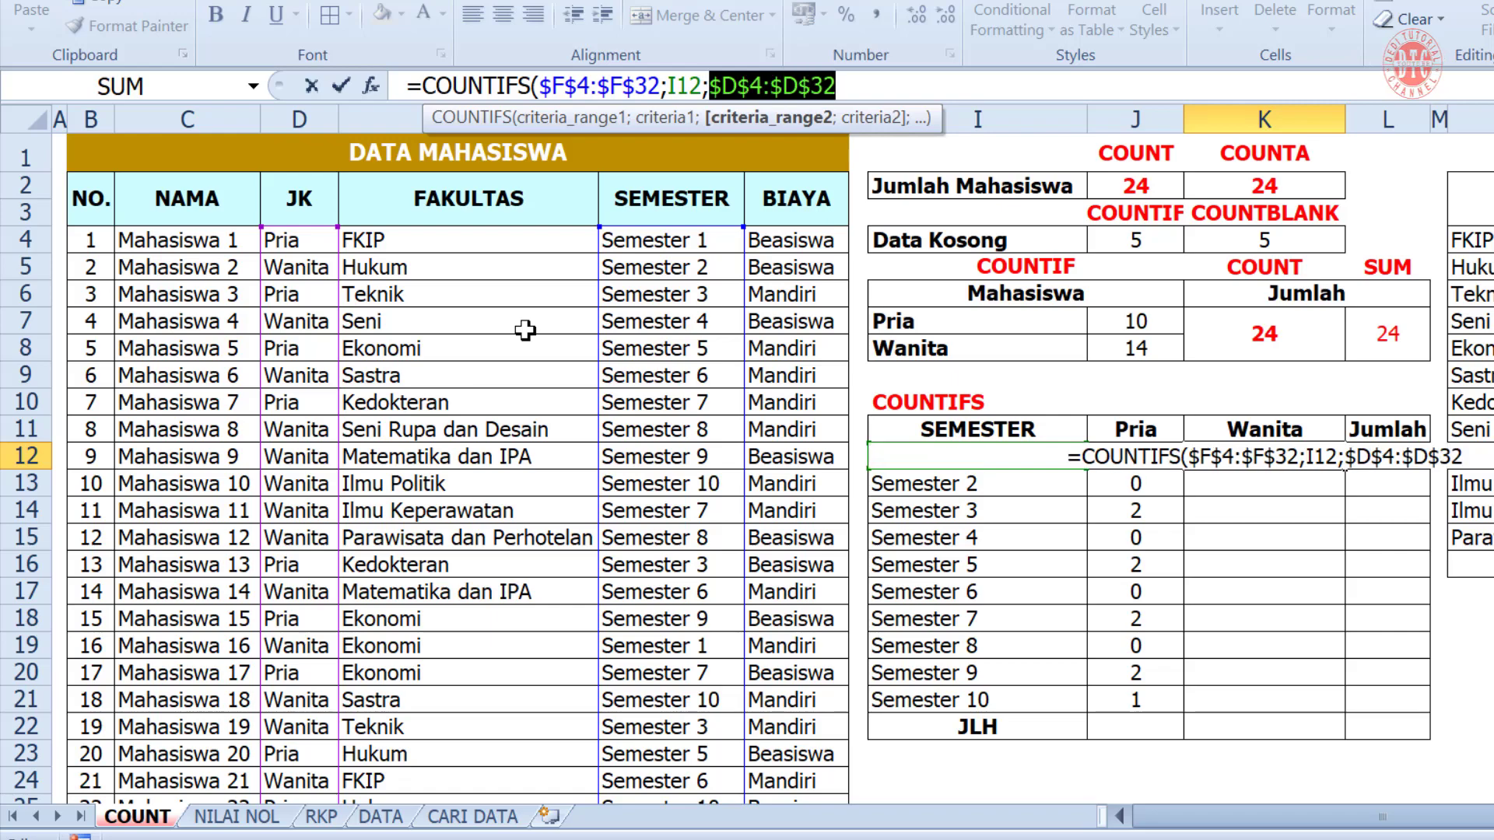
{"action": "left_click", "coordinate": [852, 90]}
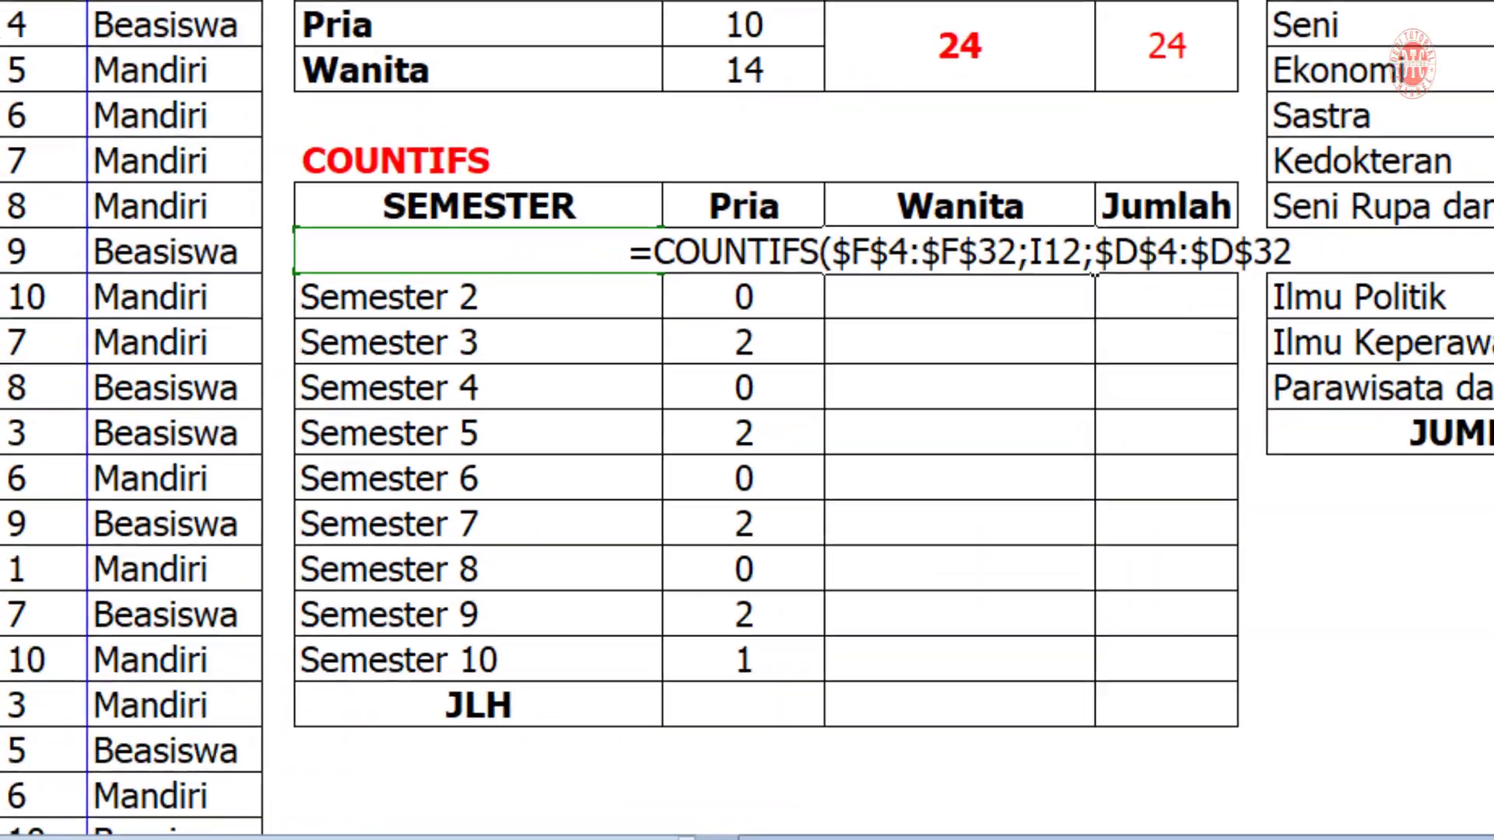
- Finish the K12 formula with the absolute Wanita header $K$11 as second criterion and fill it down through K21
{"action": "type", "text": ";"}
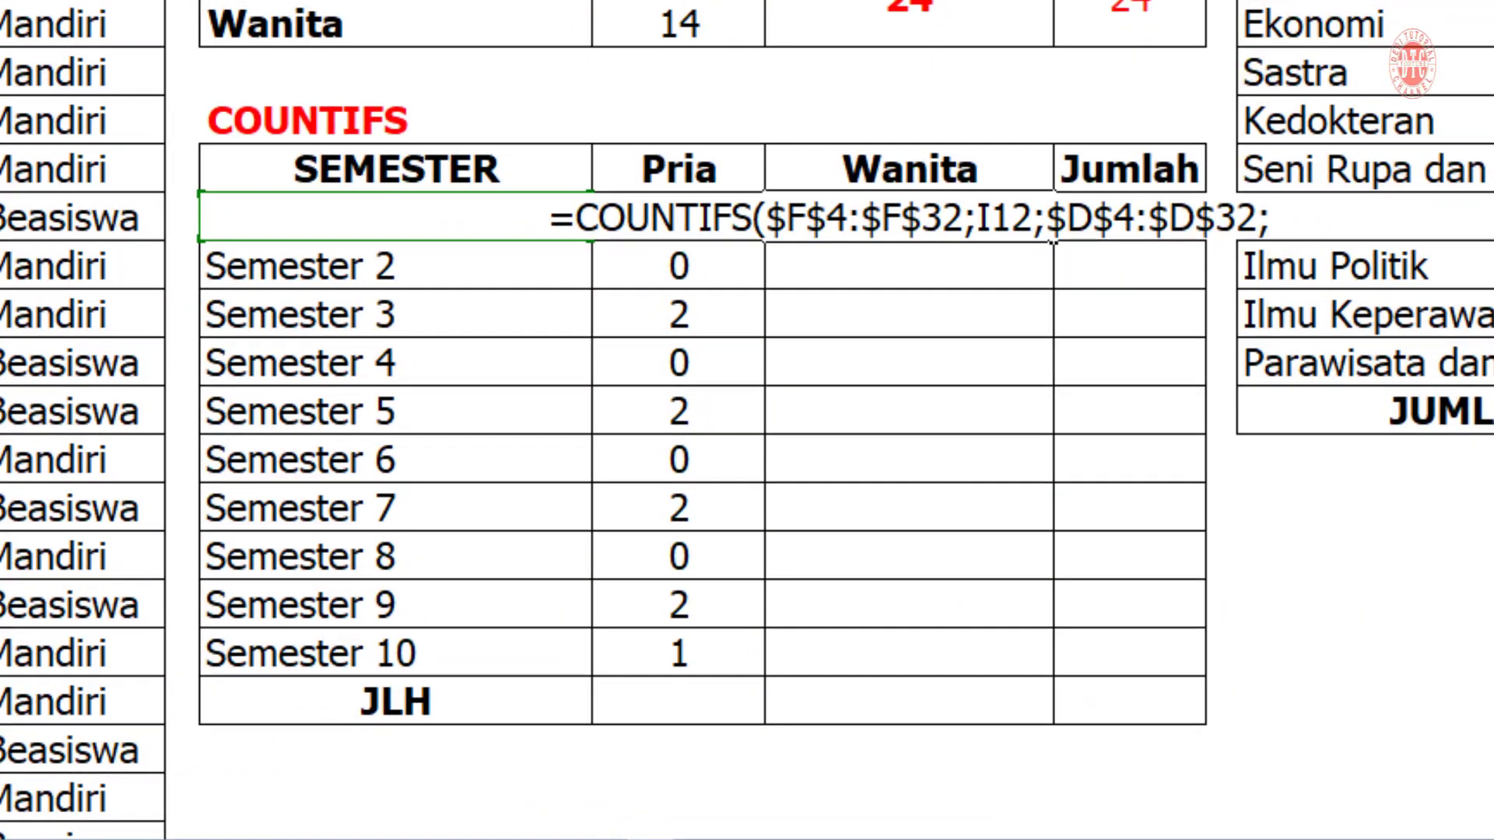
{"action": "left_click", "coordinate": [863, 169]}
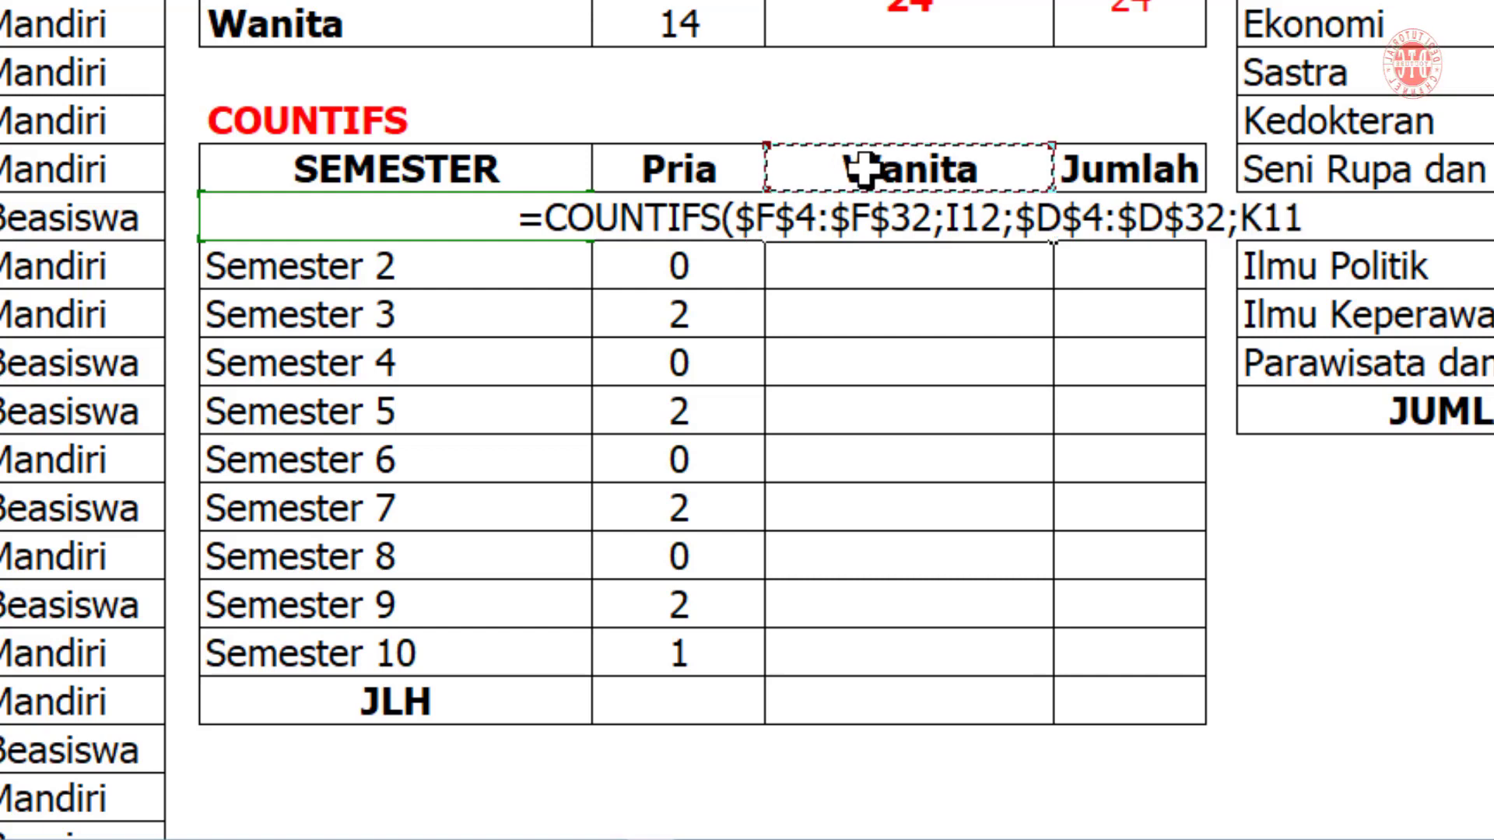
{"action": "key", "text": "F4"}
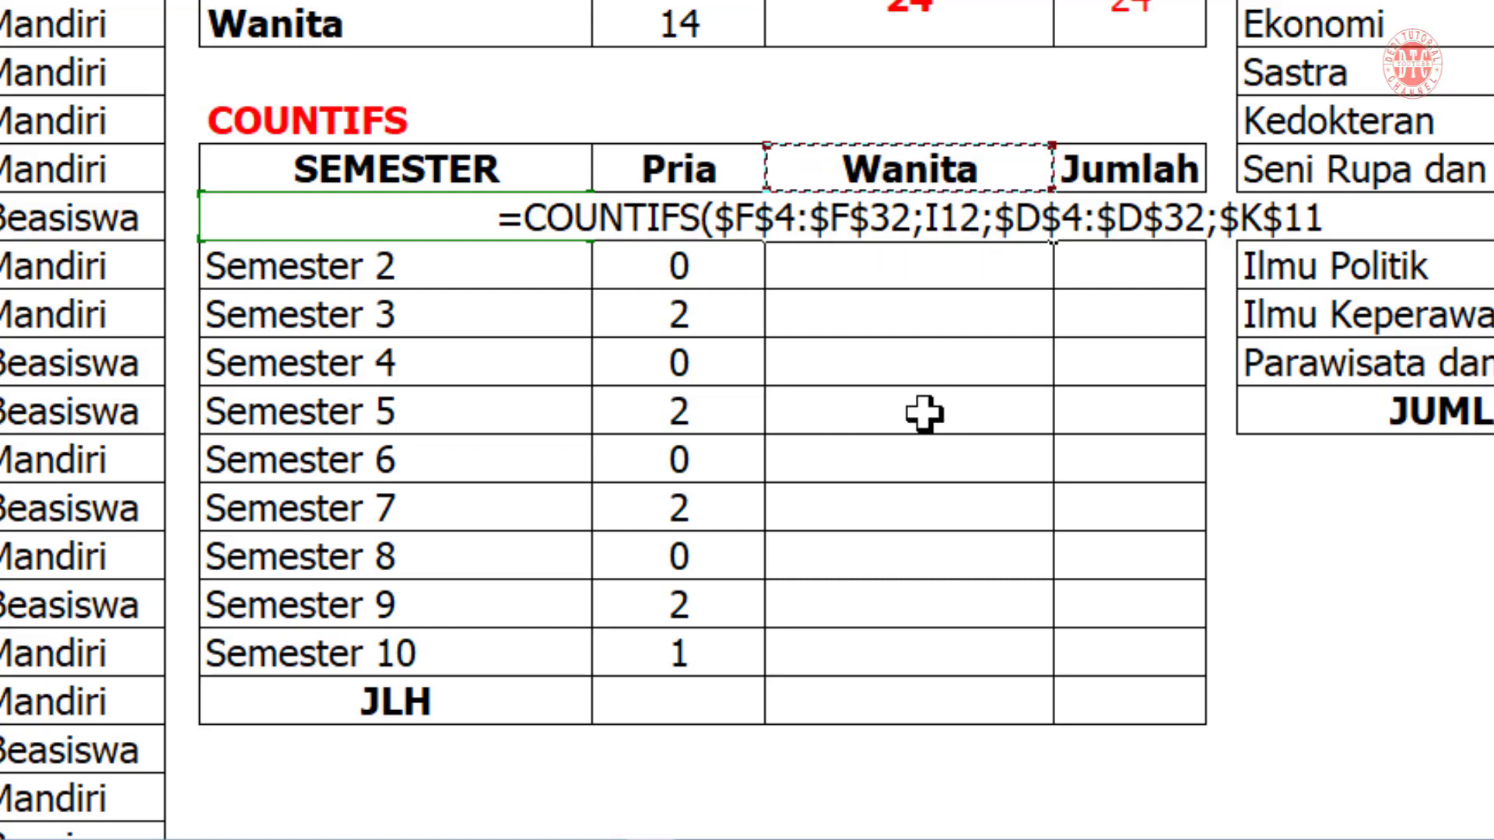
{"action": "key", "text": "Return"}
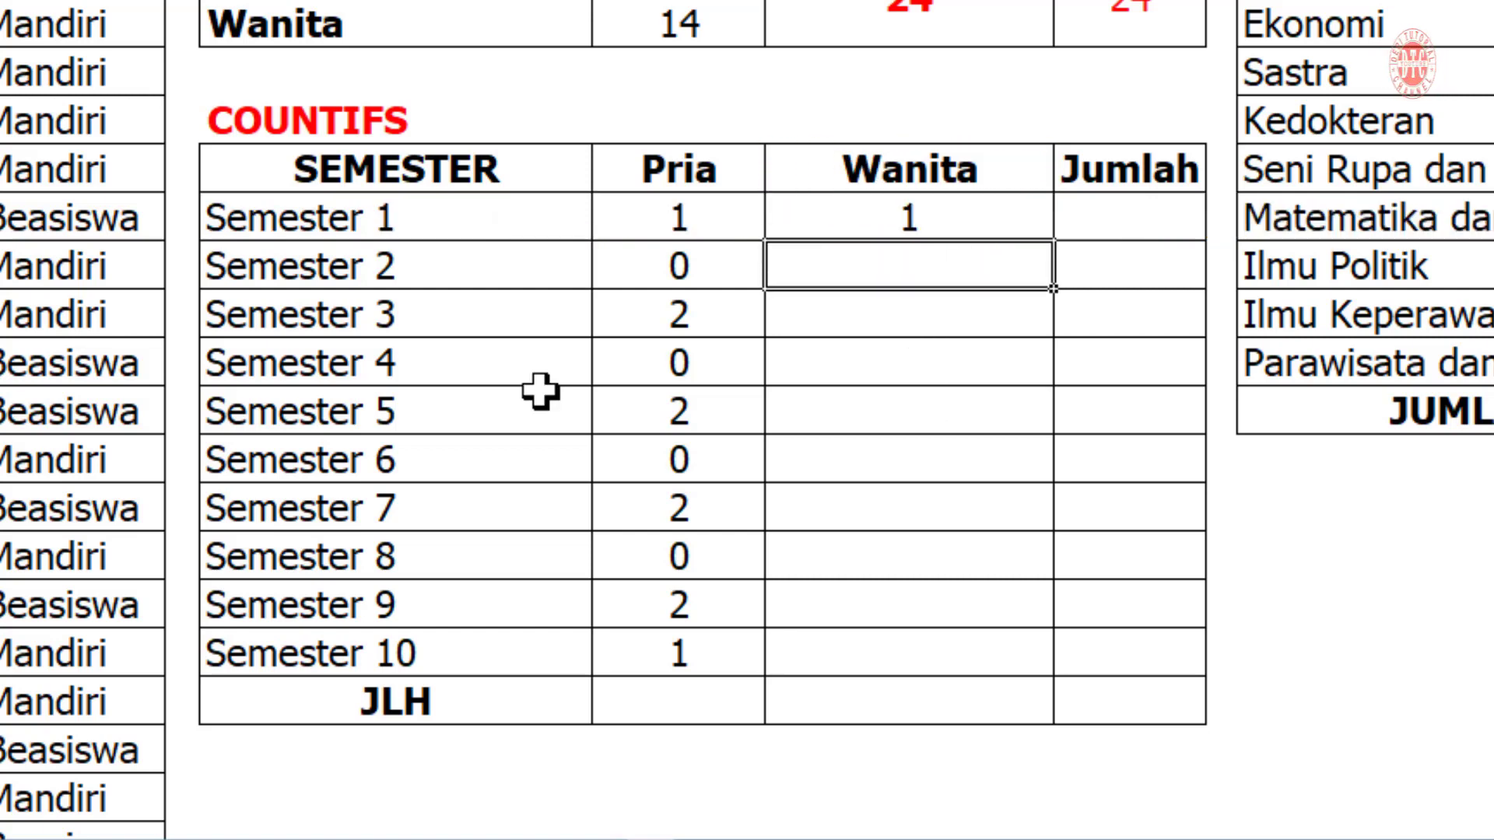
{"action": "left_click", "coordinate": [940, 226]}
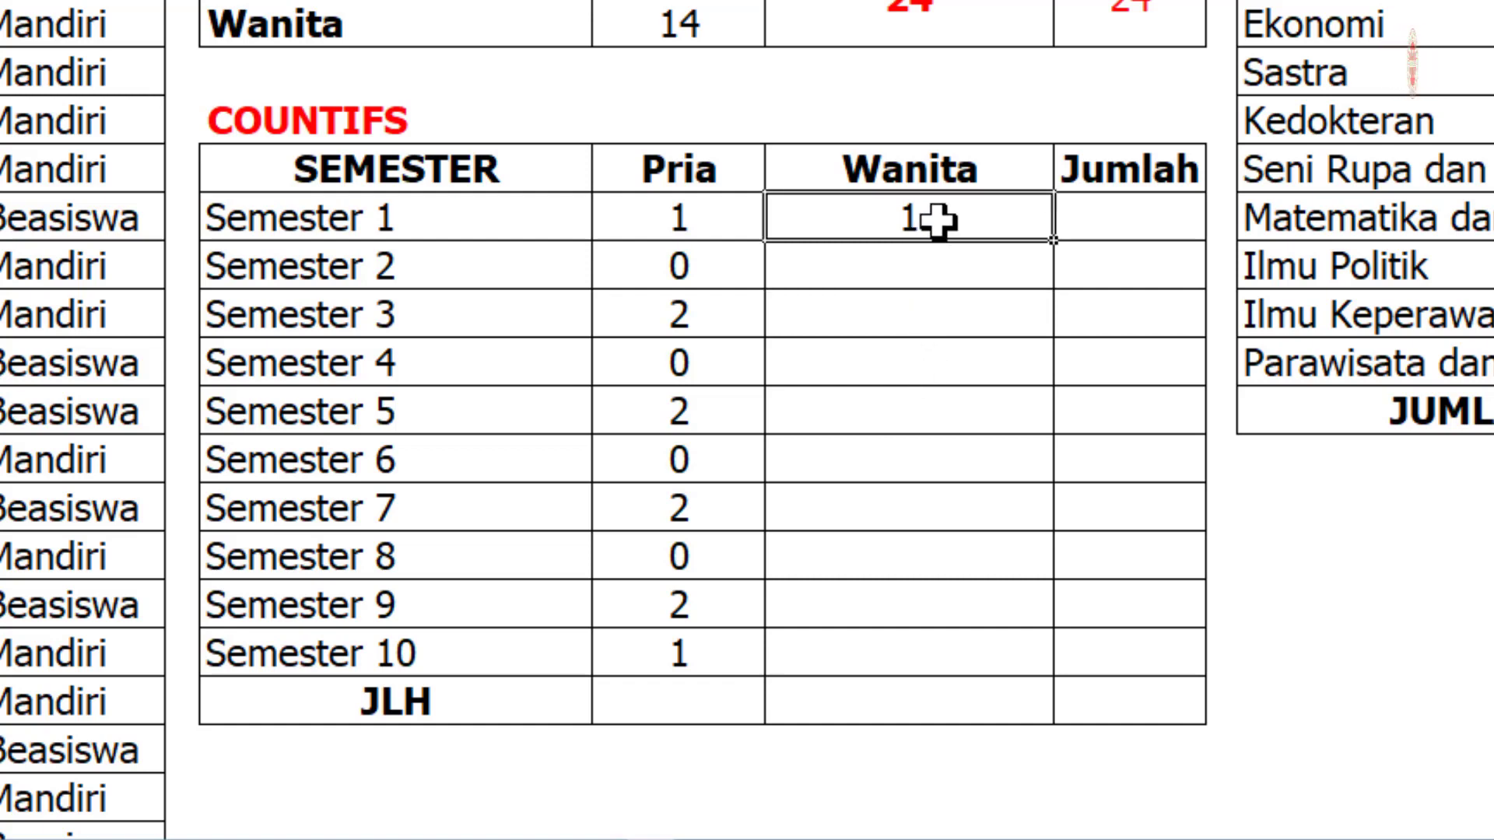
{"action": "left_click_drag", "start_coordinate": [1054, 239], "coordinate": [1061, 674]}
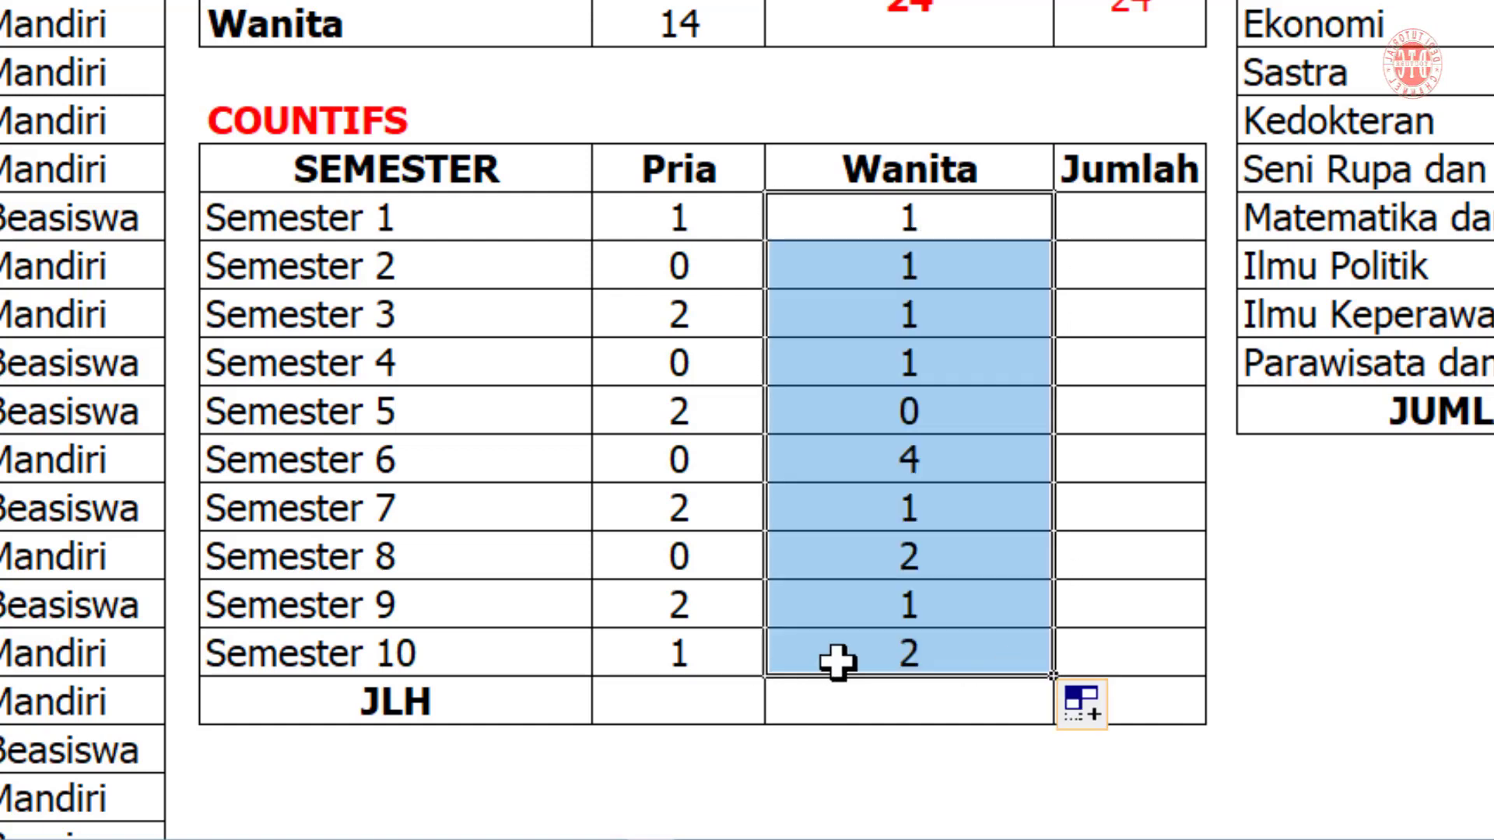
- Format the Semester 10 Wanita count in K21 as bold red text
{"action": "left_click", "coordinate": [841, 660]}
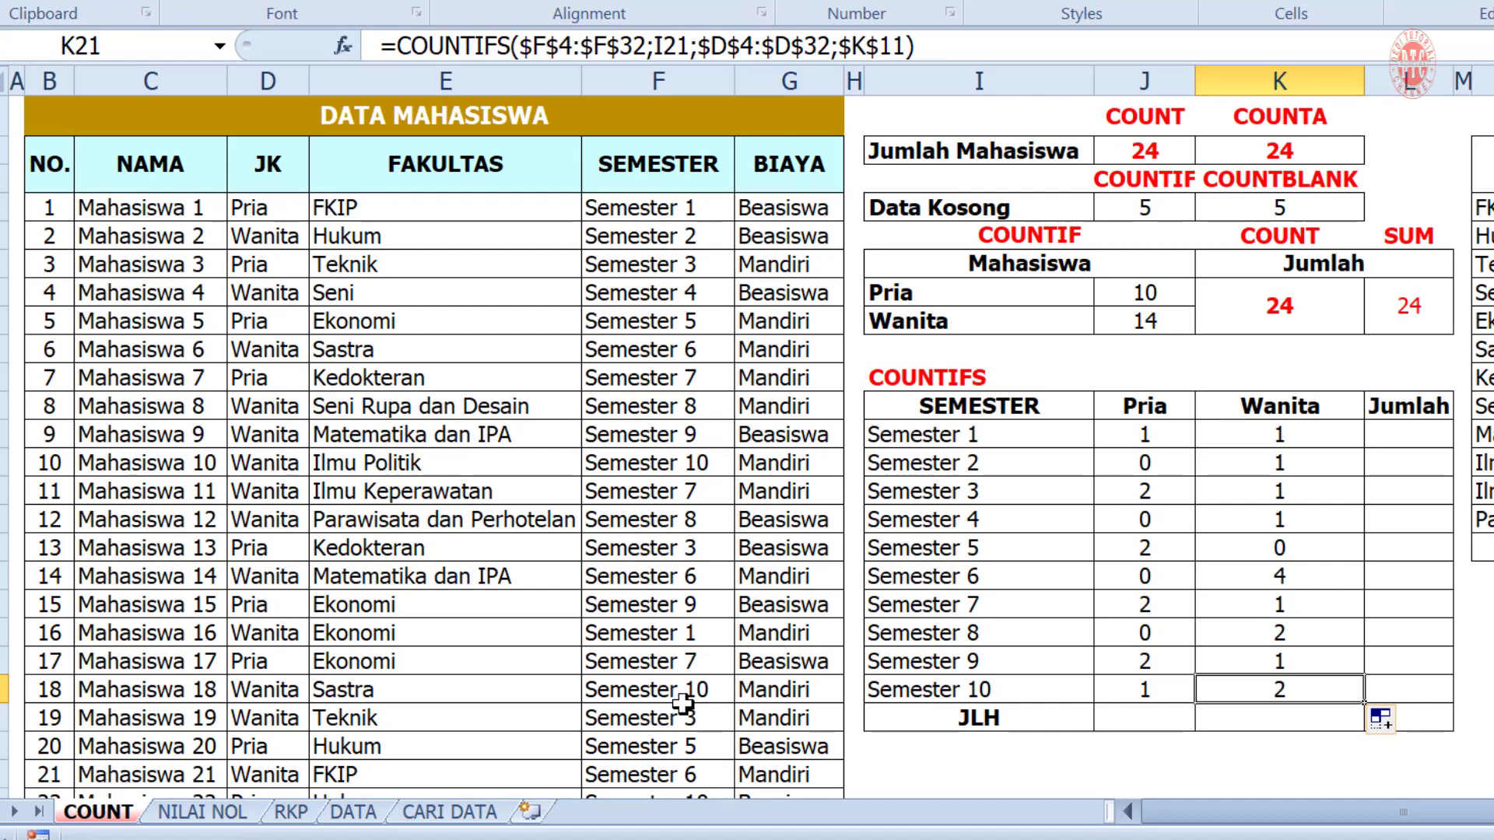
{"action": "left_click", "coordinate": [242, 692]}
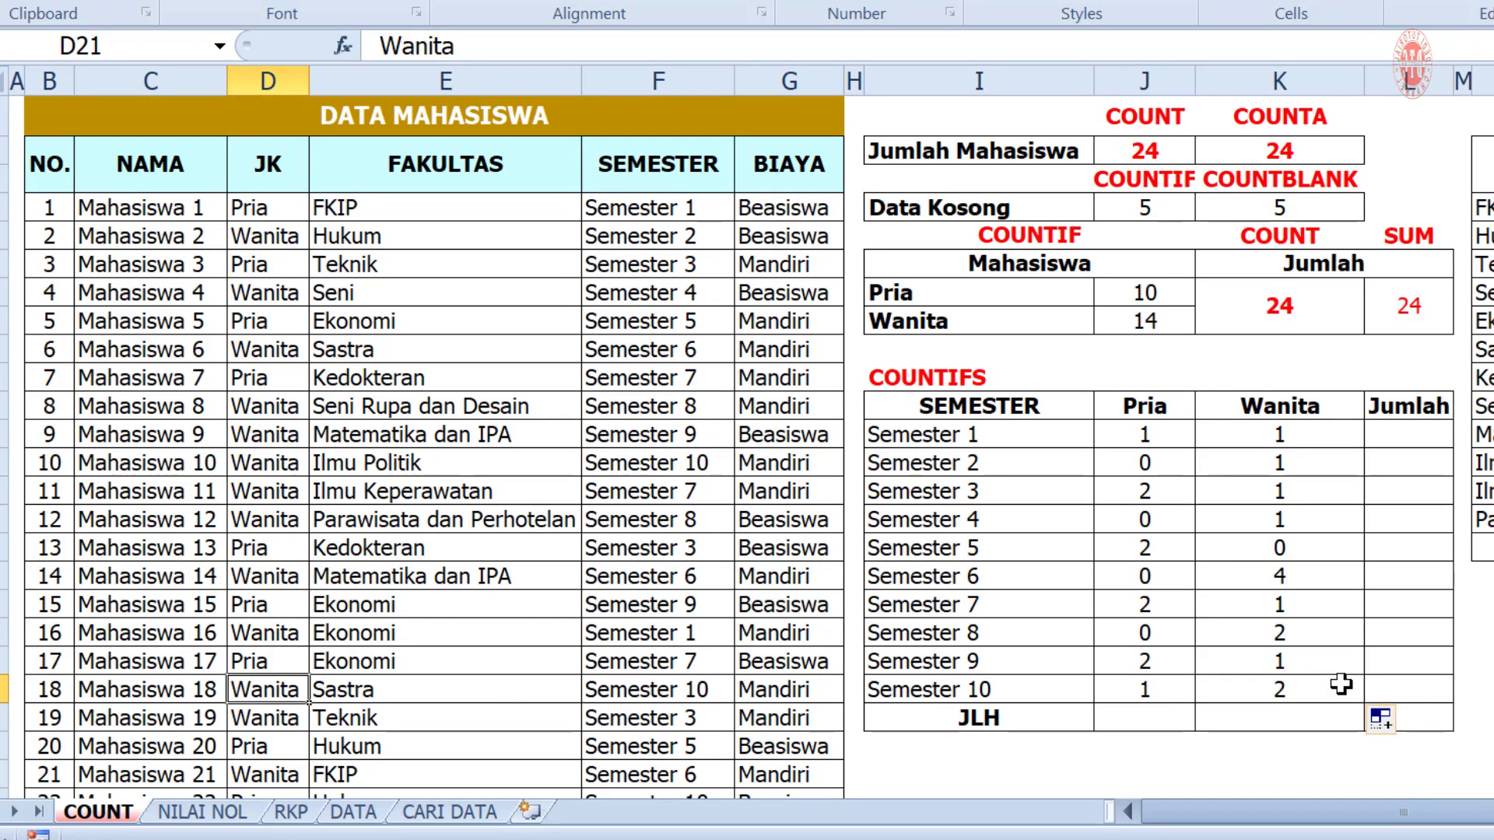
{"action": "left_click", "coordinate": [1313, 688]}
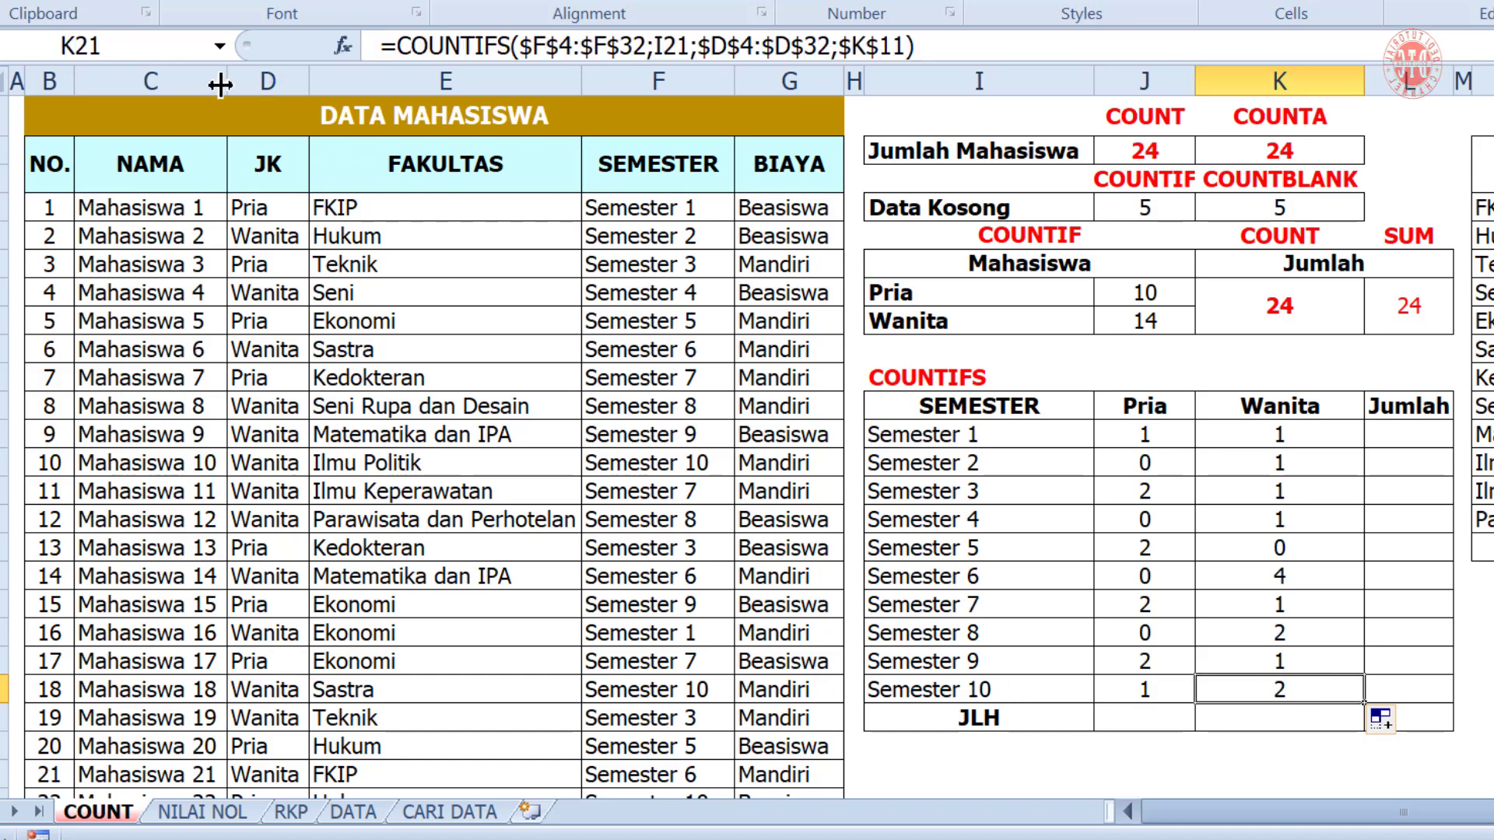
{"action": "left_click", "coordinate": [210, 6]}
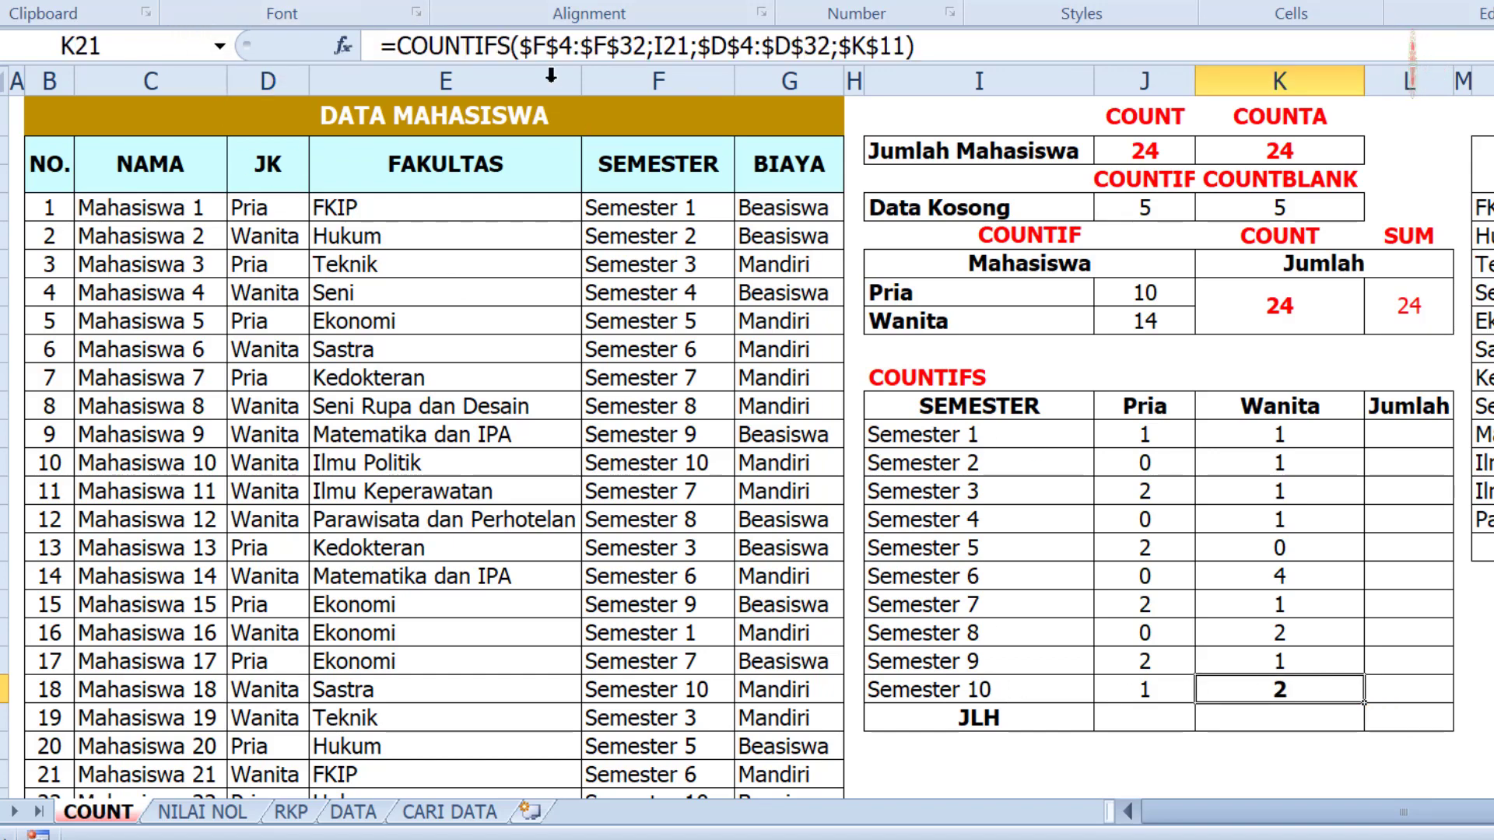
{"action": "left_click", "coordinate": [415, 3]}
{"action": "left_click", "coordinate": [1488, 690]}
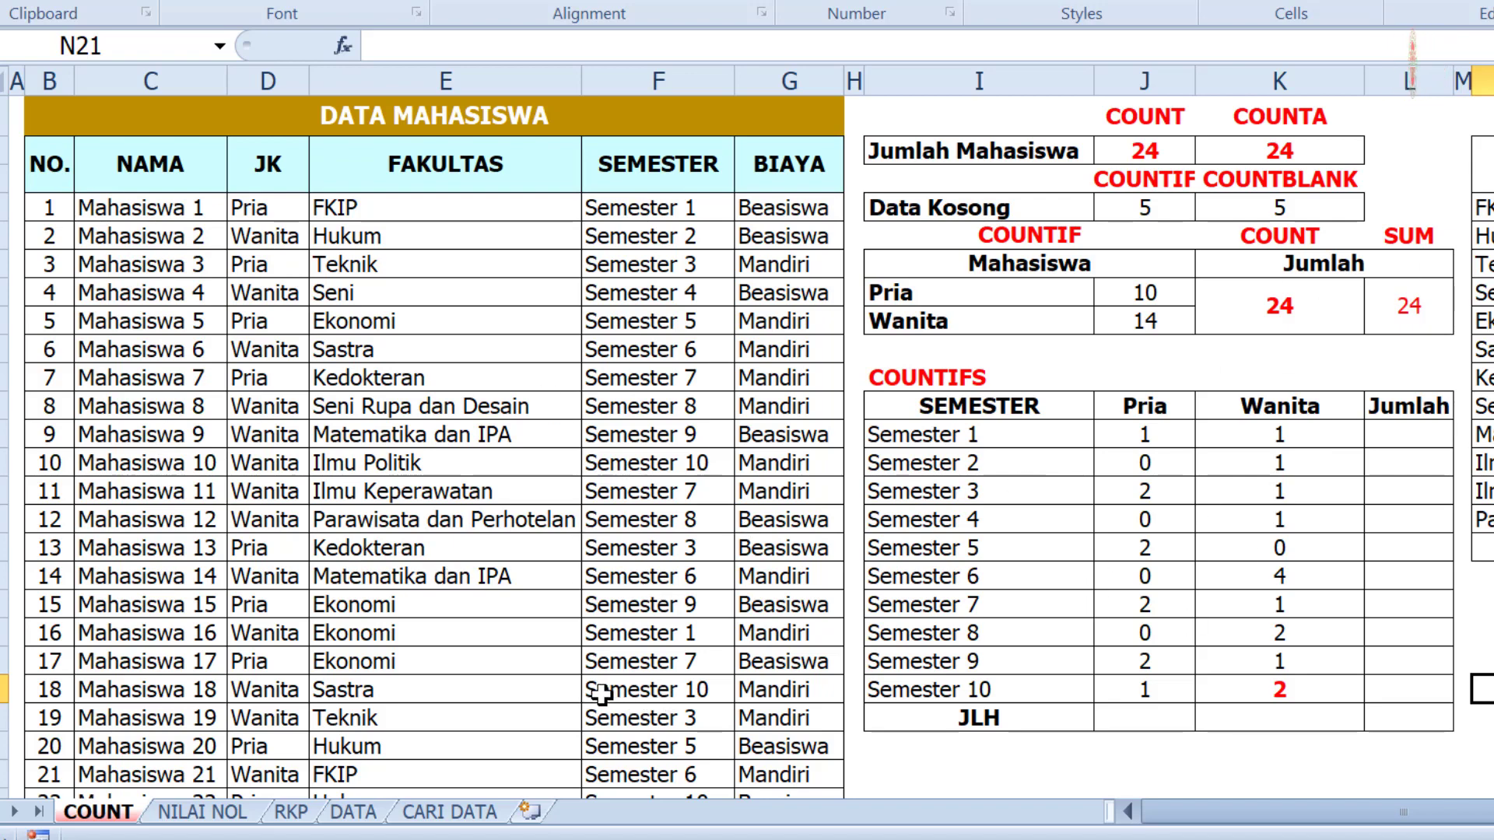
- Change the JK of Mahasiswa 18 in D21 to Pria by filling down the value from D20
{"action": "left_click", "coordinate": [259, 690]}
{"action": "left_click_drag", "start_coordinate": [312, 672], "coordinate": [313, 702]}
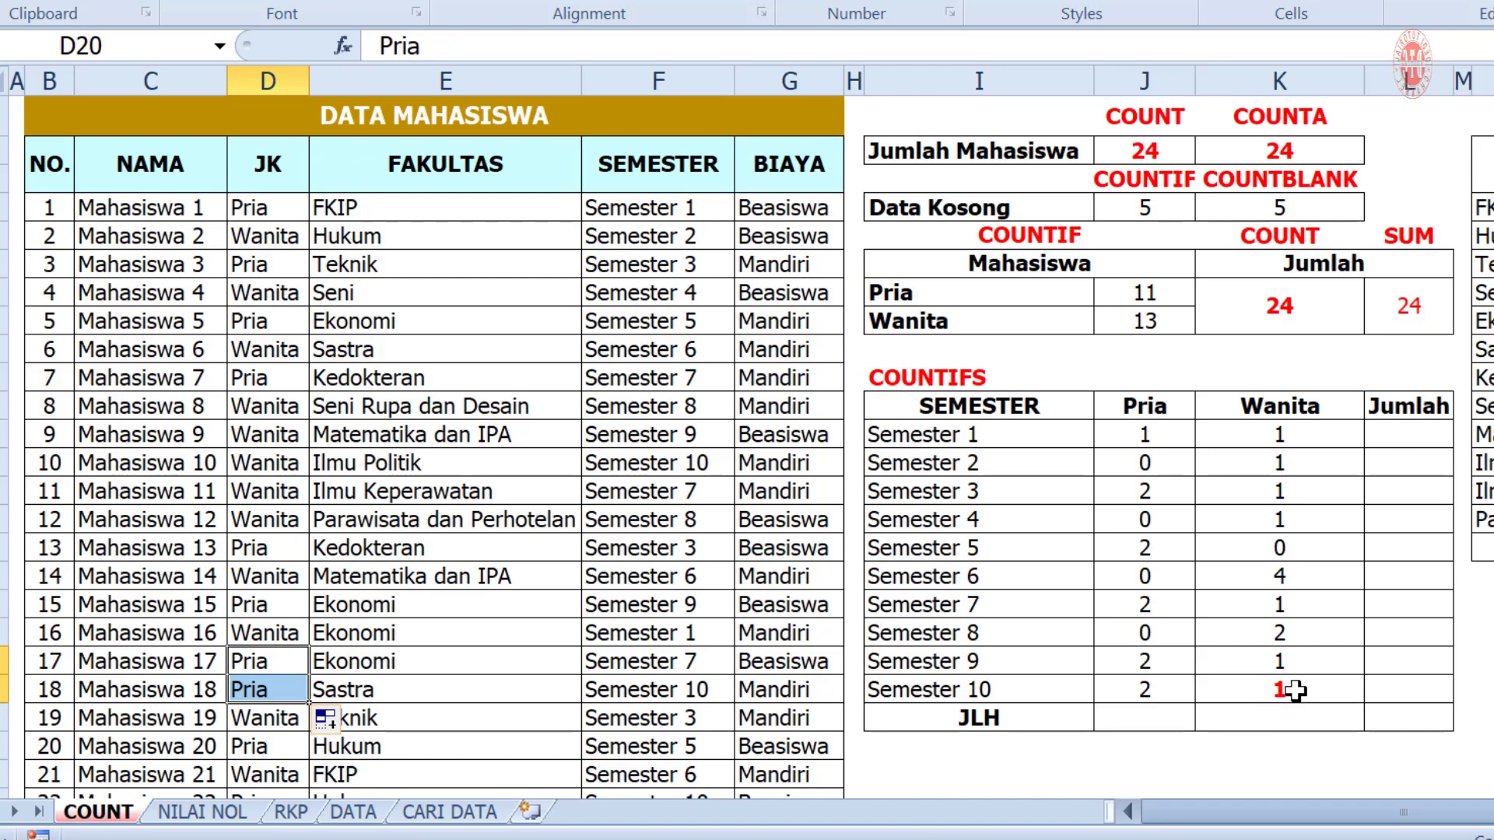
{"action": "left_click", "coordinate": [1481, 717]}
- Total the Semester 1 row in L12 with a SUM of J12:K12 and fill the formula down through L21
{"action": "left_click", "coordinate": [1405, 431]}
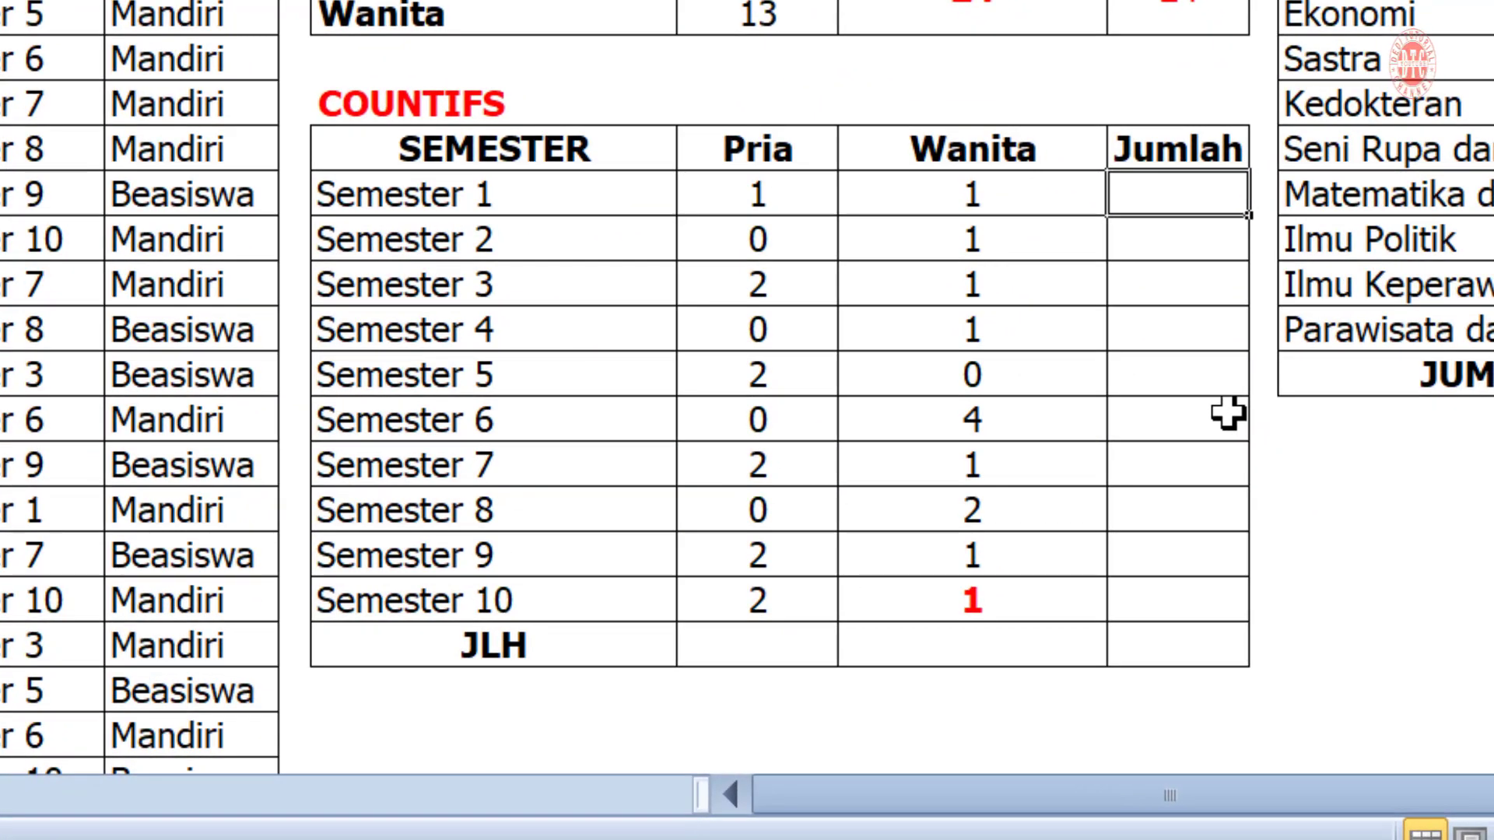
{"action": "type", "text": "=S"}
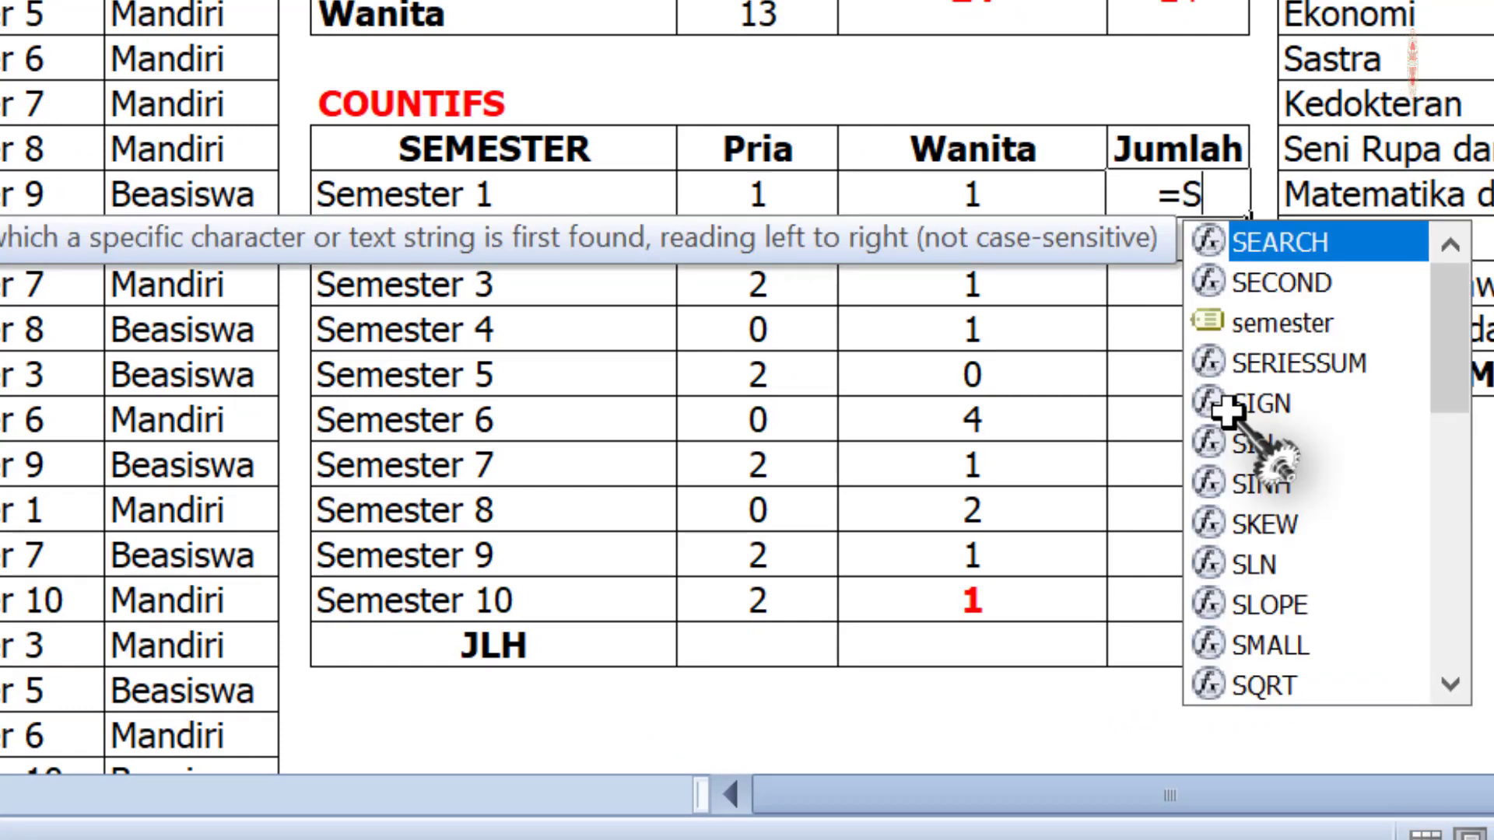
{"action": "type", "text": "UM("}
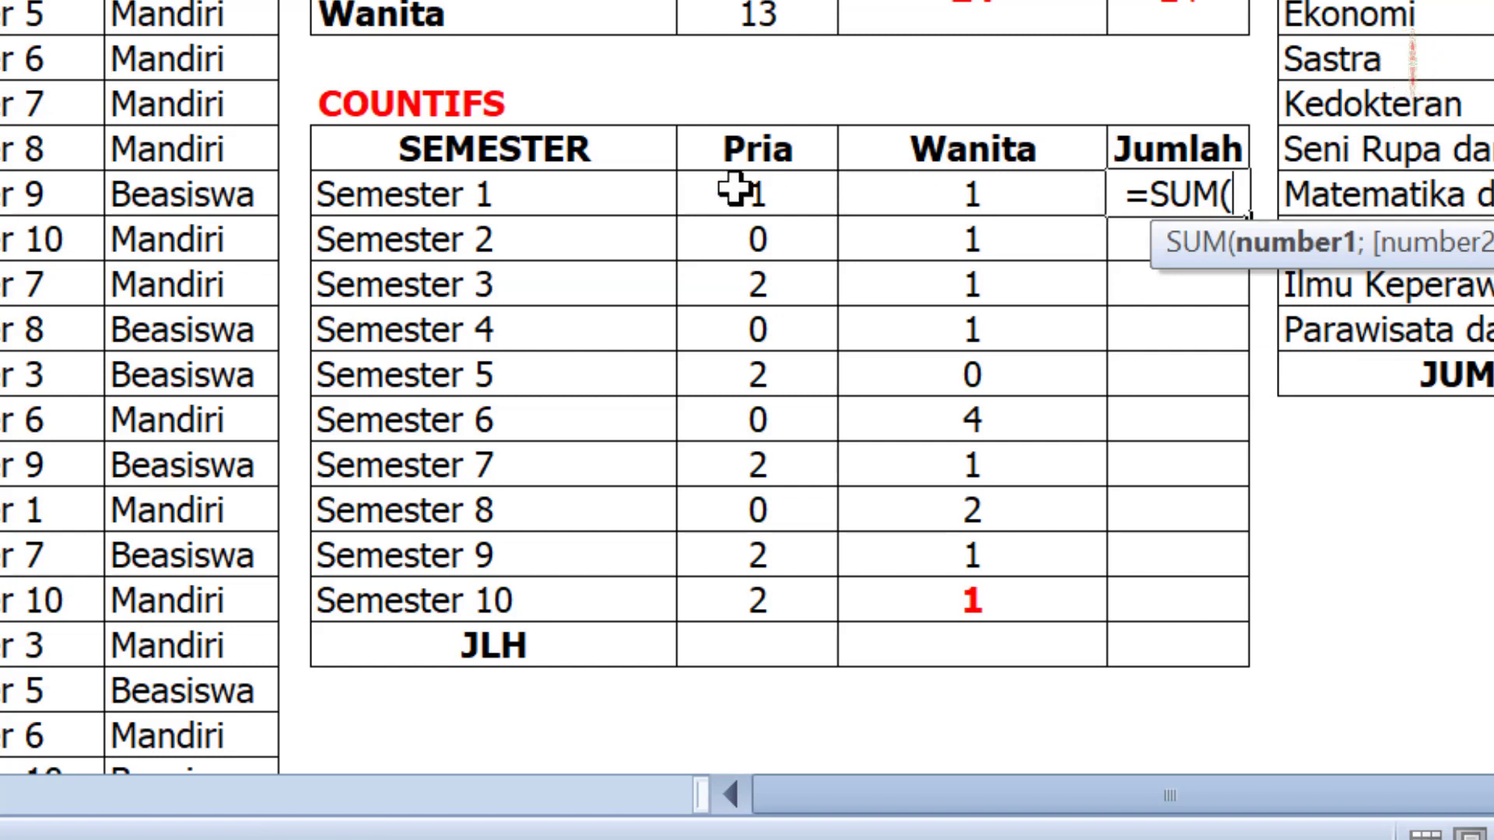
{"action": "left_click_drag", "start_coordinate": [733, 190], "coordinate": [924, 187]}
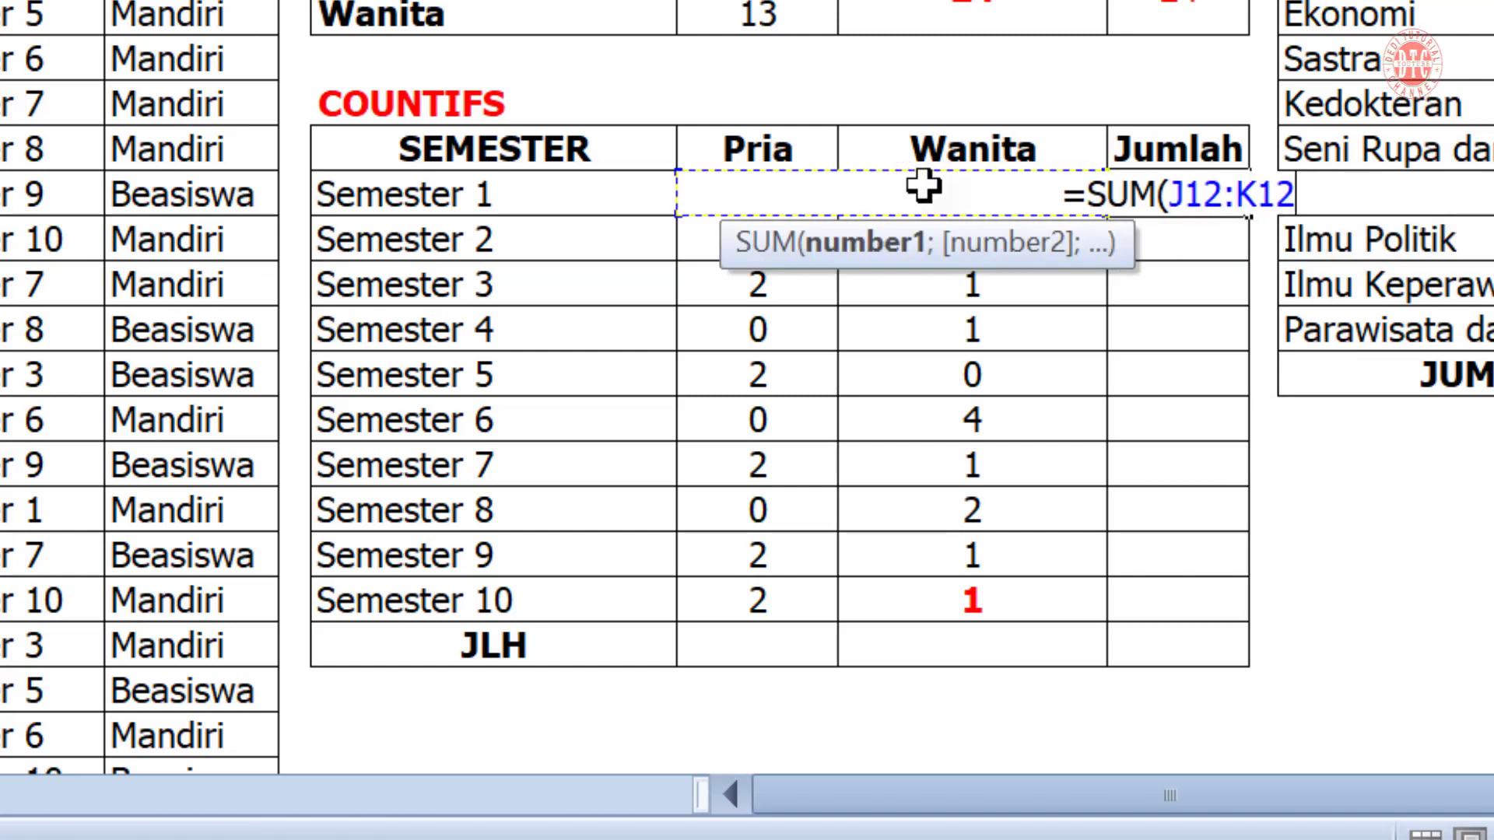
{"action": "key", "text": "Return"}
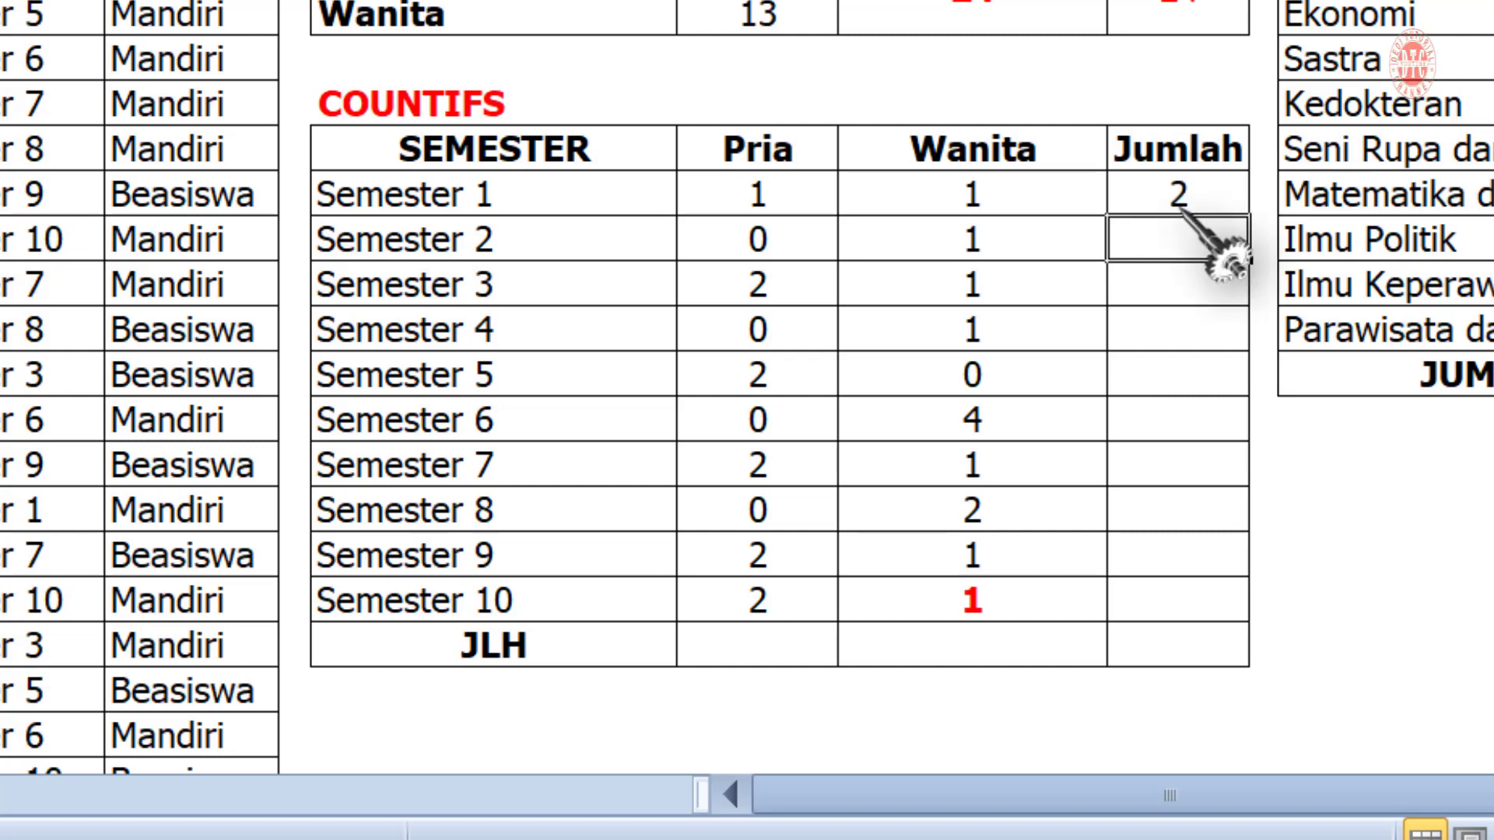
{"action": "left_click", "coordinate": [1203, 190]}
{"action": "left_click_drag", "start_coordinate": [1249, 218], "coordinate": [1268, 620]}
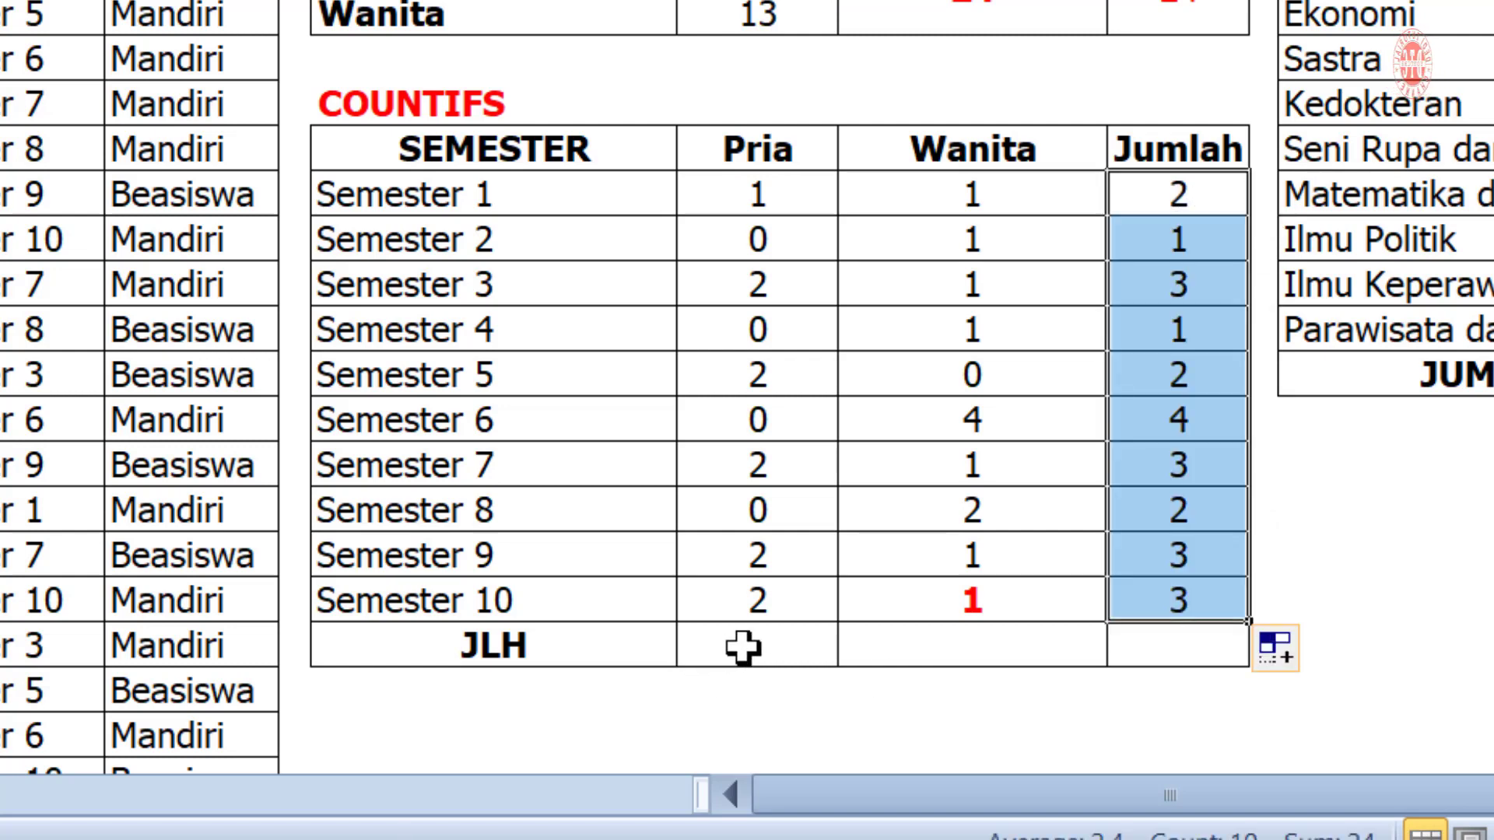
{"action": "left_click", "coordinate": [768, 631]}
{"action": "type", "text": "=S"}
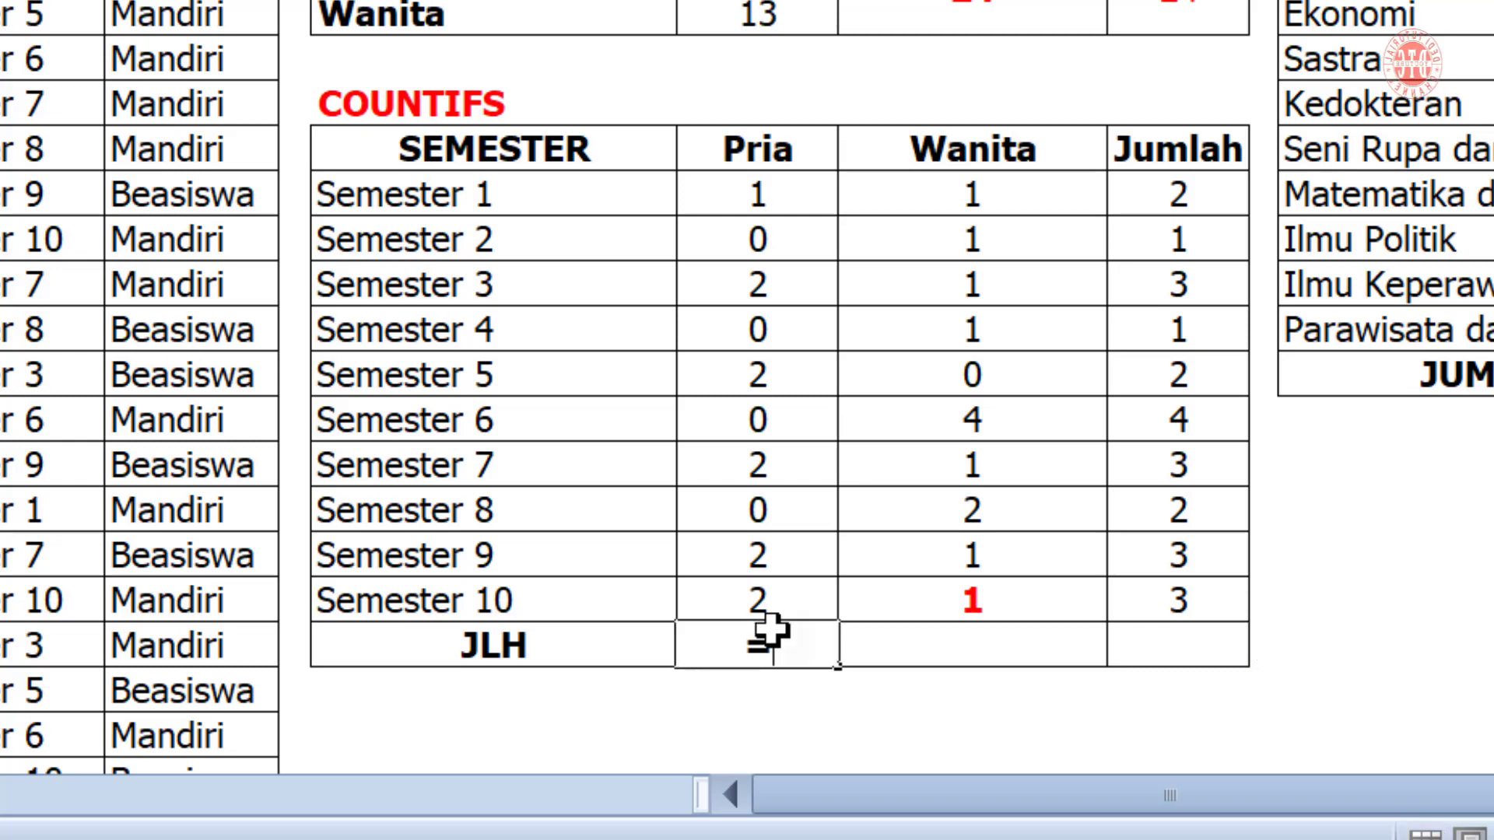
{"action": "type", "text": "UM"}
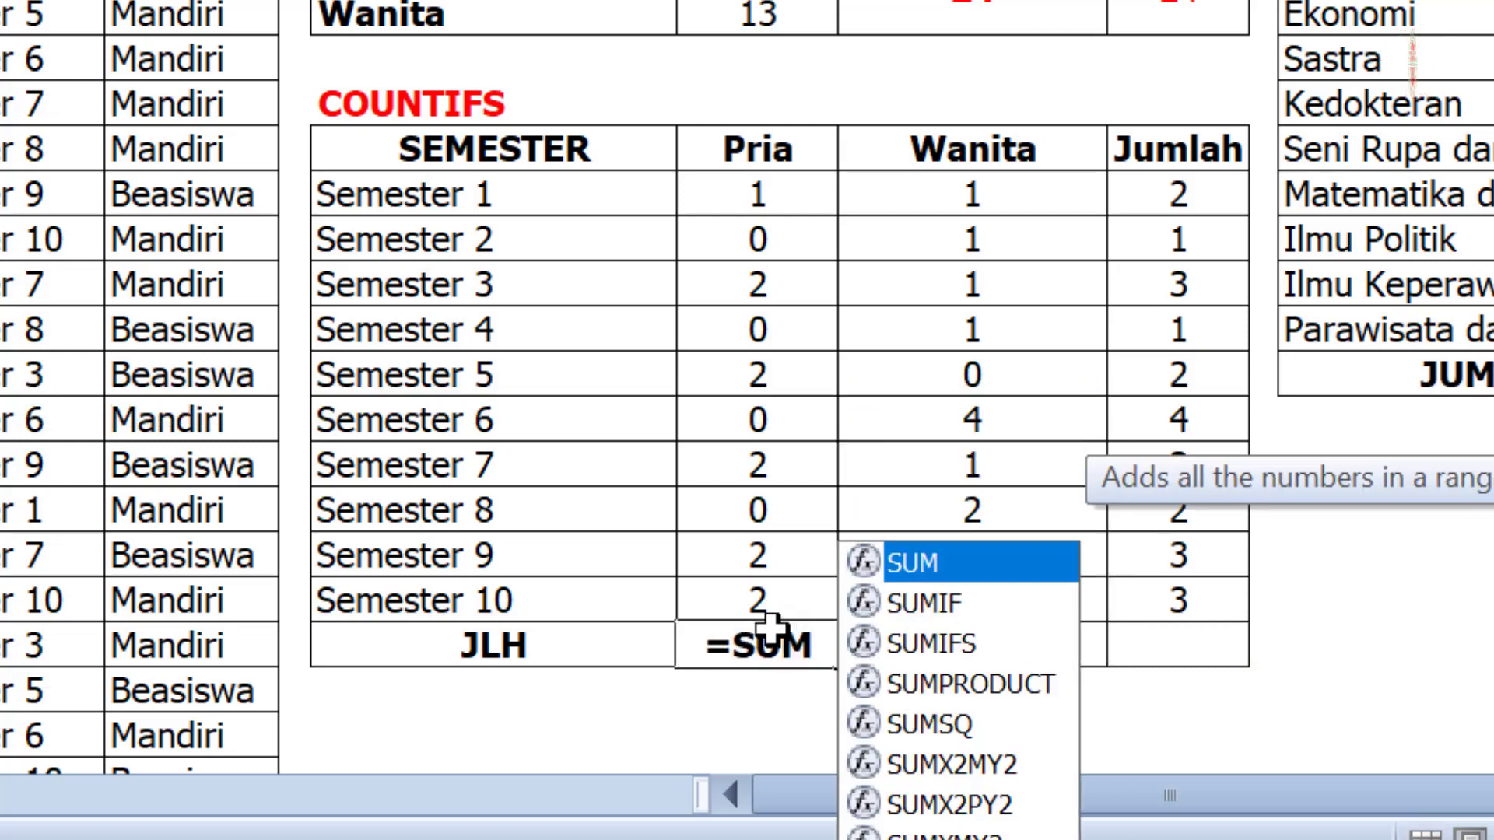
{"action": "key", "text": "BackSpace"}
{"action": "key", "text": "BackSpace"}
{"action": "key", "text": "BackSpace"}
{"action": "key", "text": "BackSpace"}
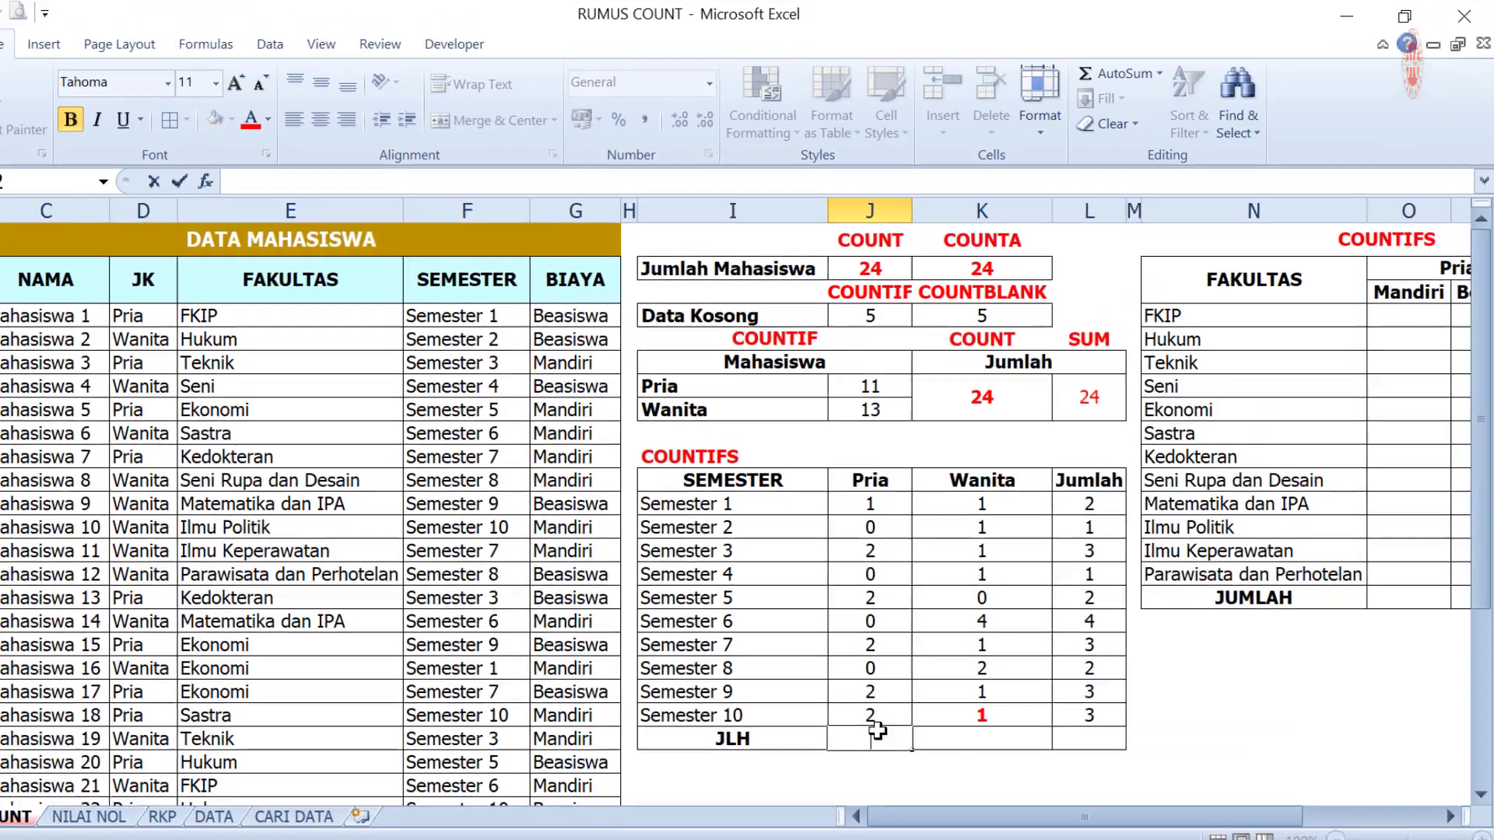
{"action": "key", "text": "Return"}
- Total the Pria column in J22 with an AutoSum of J12:J21 and fill the formula across through L22
{"action": "left_click", "coordinate": [885, 737]}
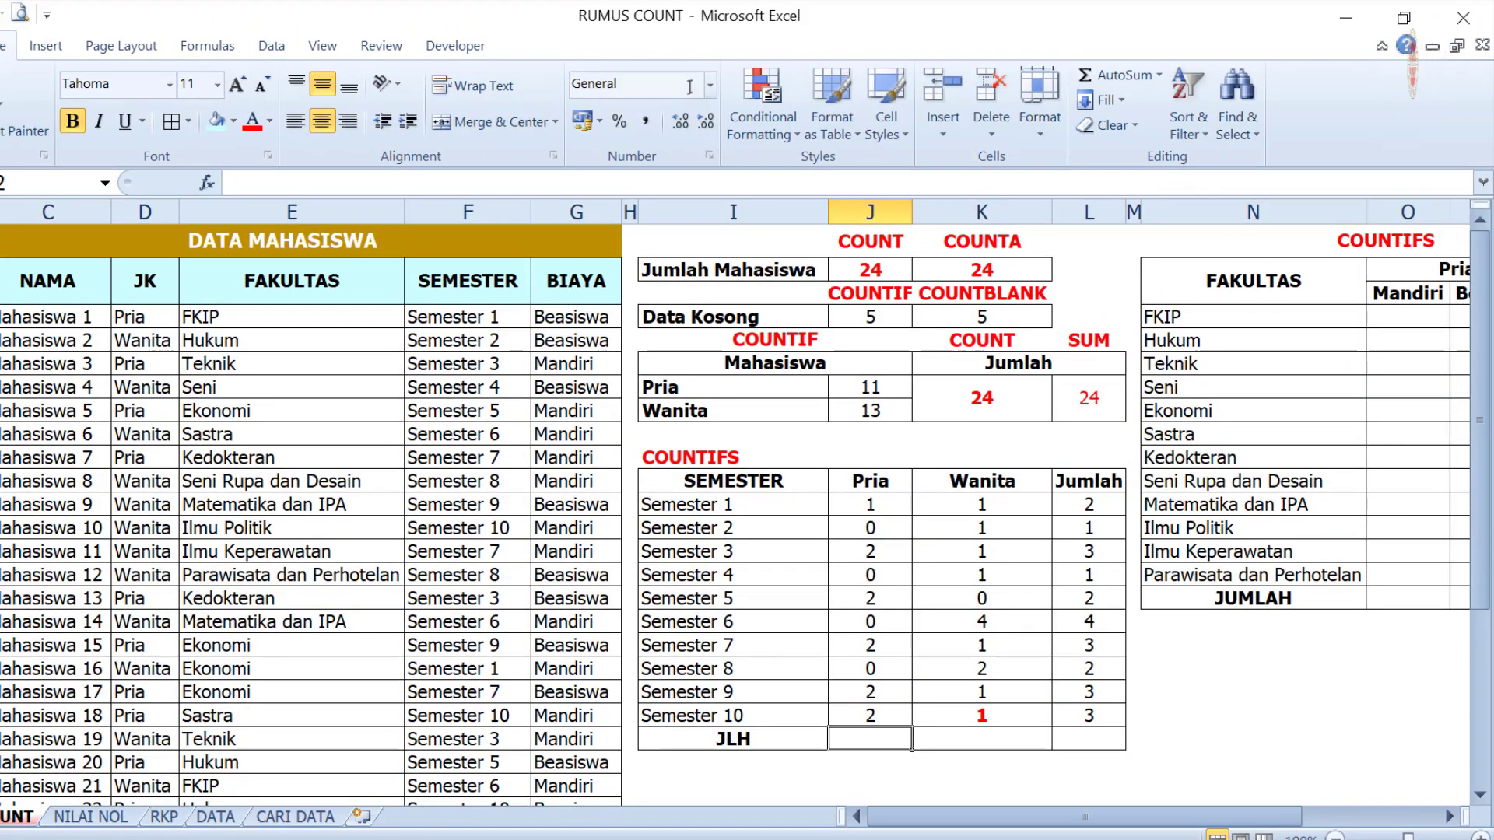
{"action": "left_click", "coordinate": [1158, 75]}
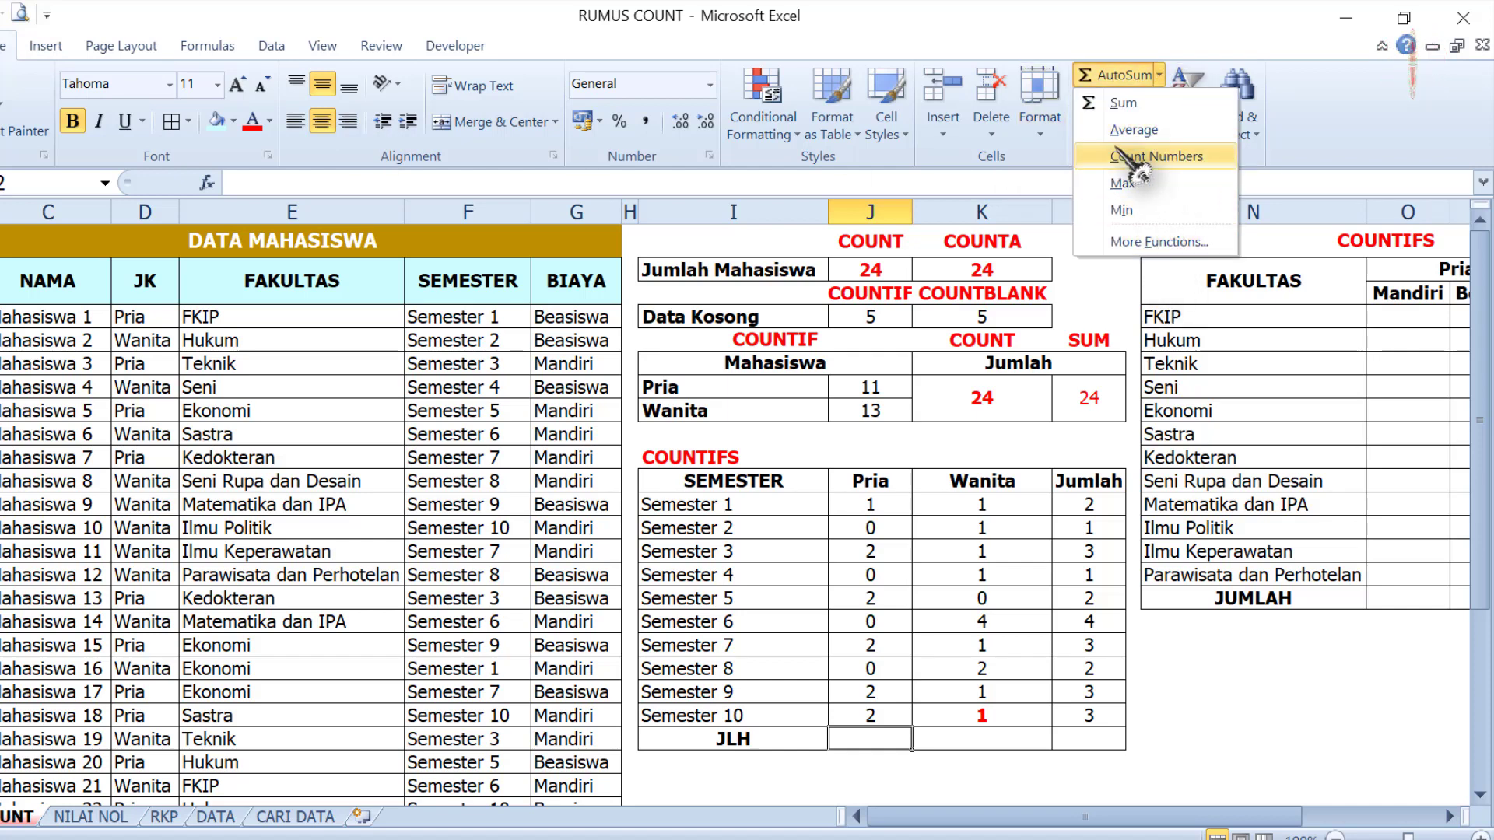
{"action": "left_click", "coordinate": [1135, 109]}
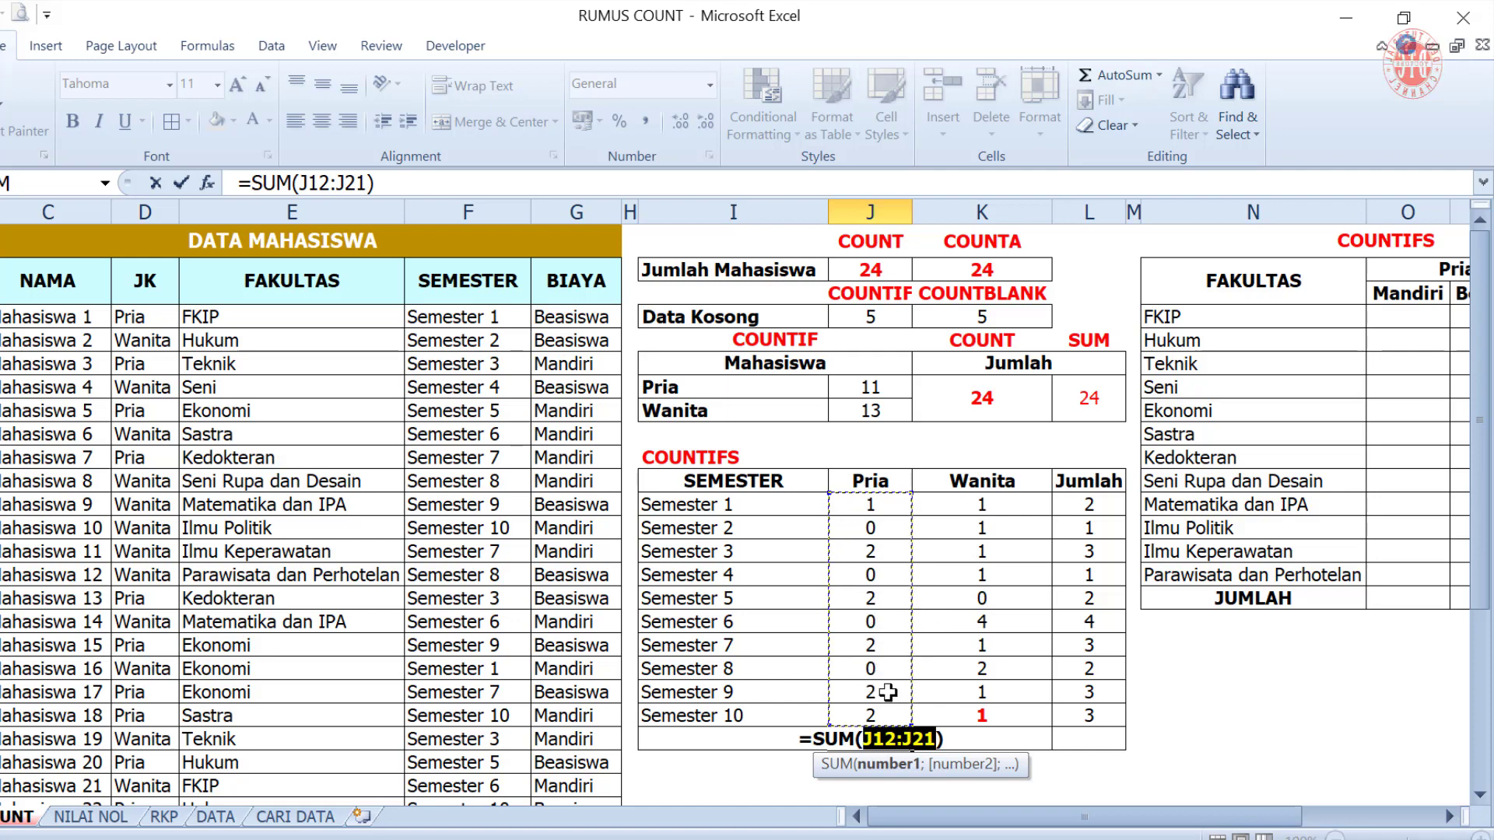
{"action": "key", "text": "Return"}
{"action": "left_click", "coordinate": [867, 737]}
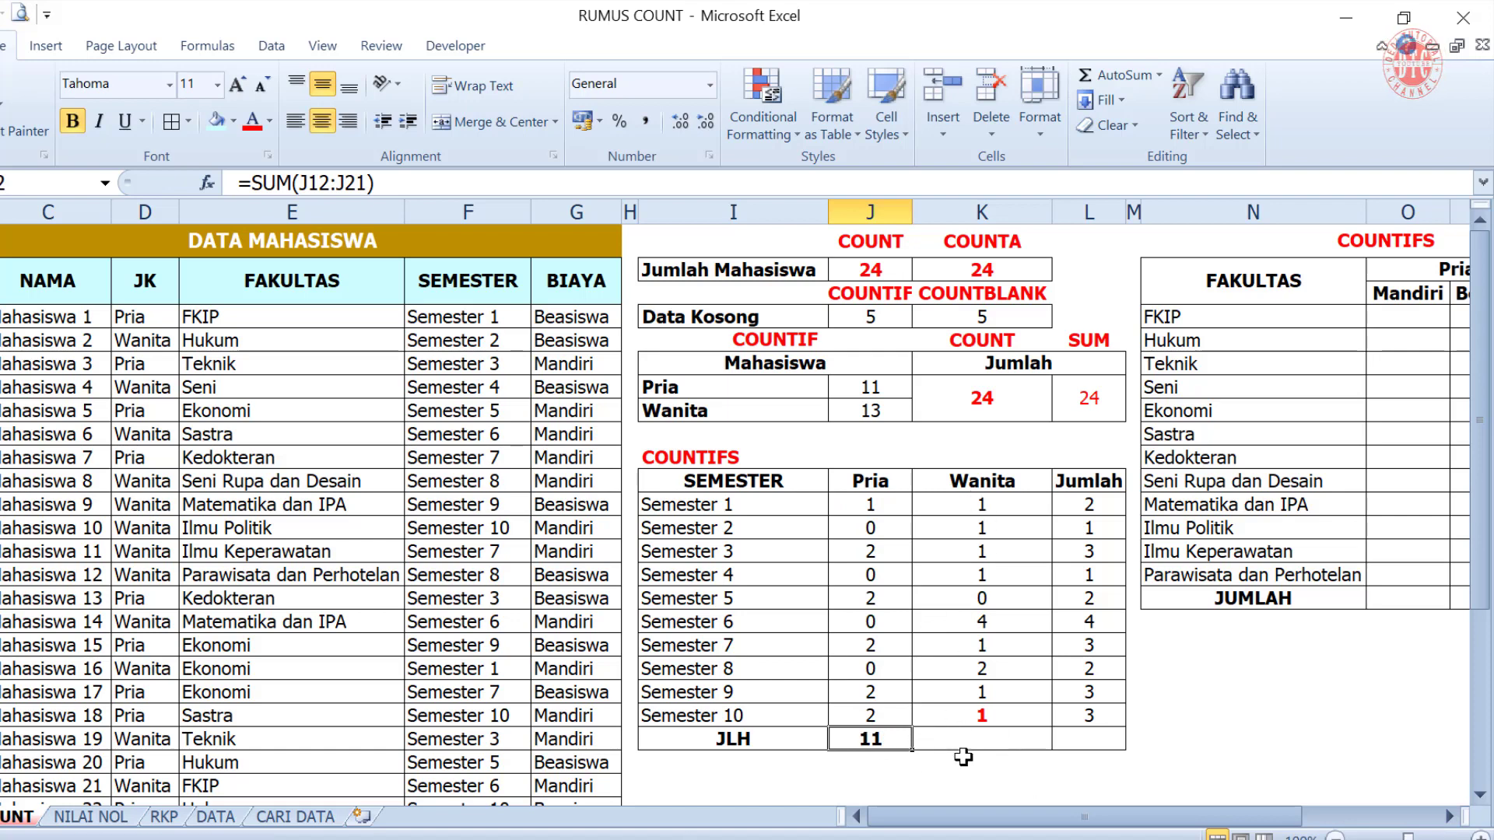
{"action": "left_click_drag", "start_coordinate": [916, 753], "coordinate": [1092, 751]}
{"action": "double_click", "coordinate": [1105, 734]}
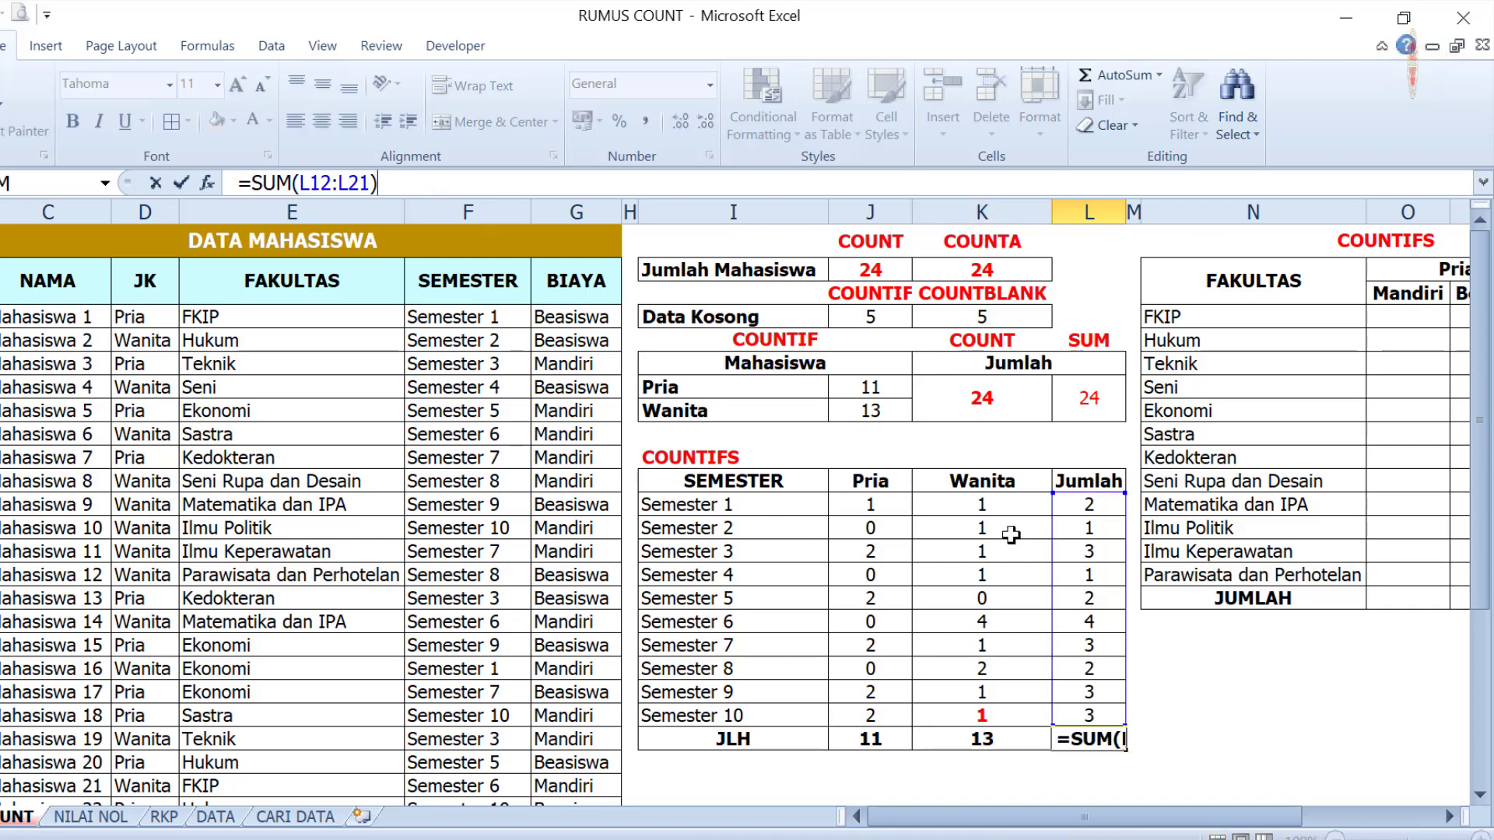
{"action": "key", "text": "Return"}
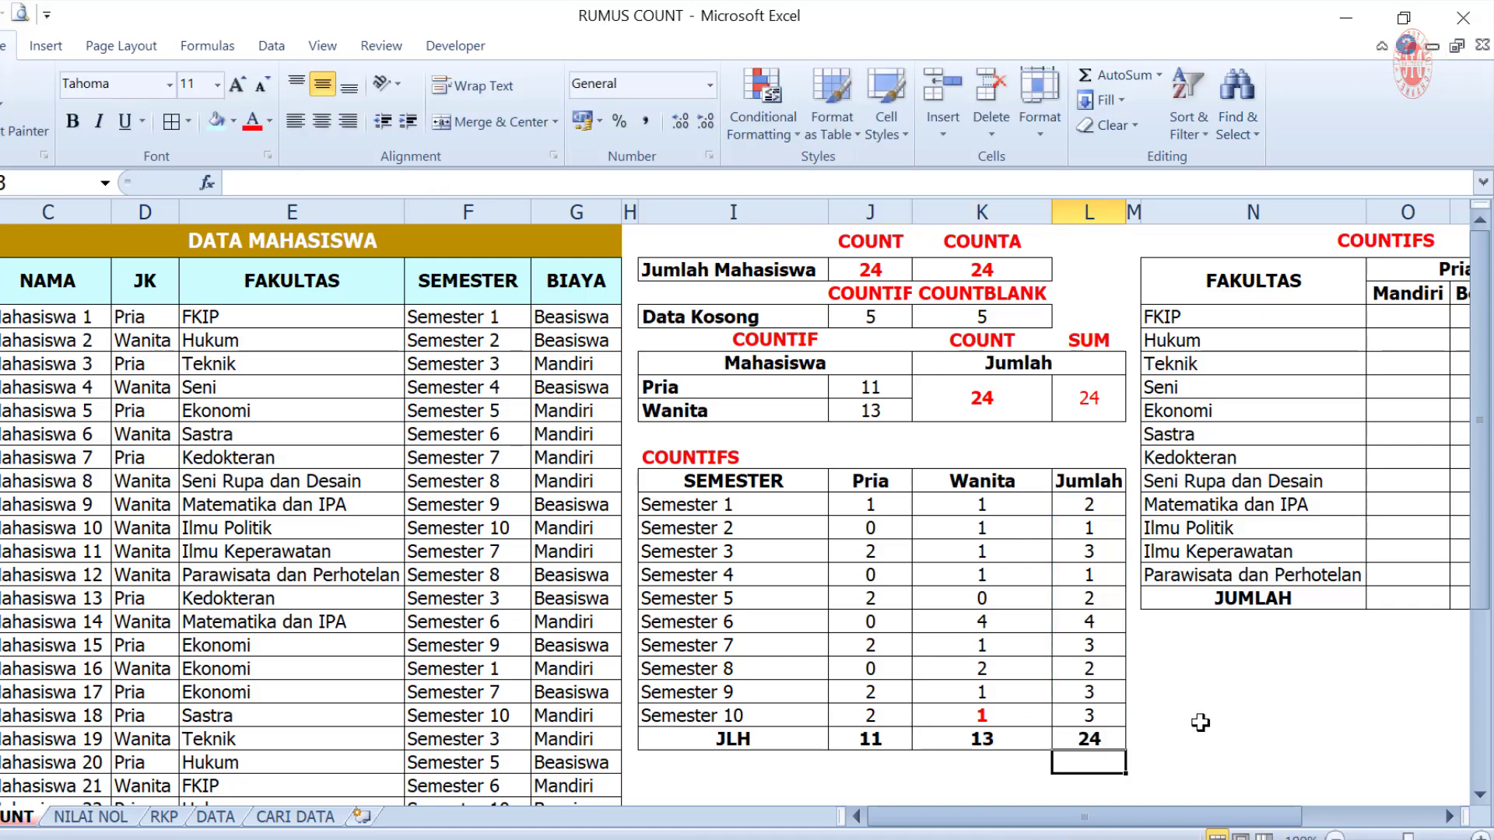
- Start a COUNTIFS formula in O4 for FKIP, Pria, Mandiri with the FAKULTAS data E4:E32 as first criteria range
{"action": "left_click_drag", "start_coordinate": [1227, 817], "coordinate": [1344, 821]}
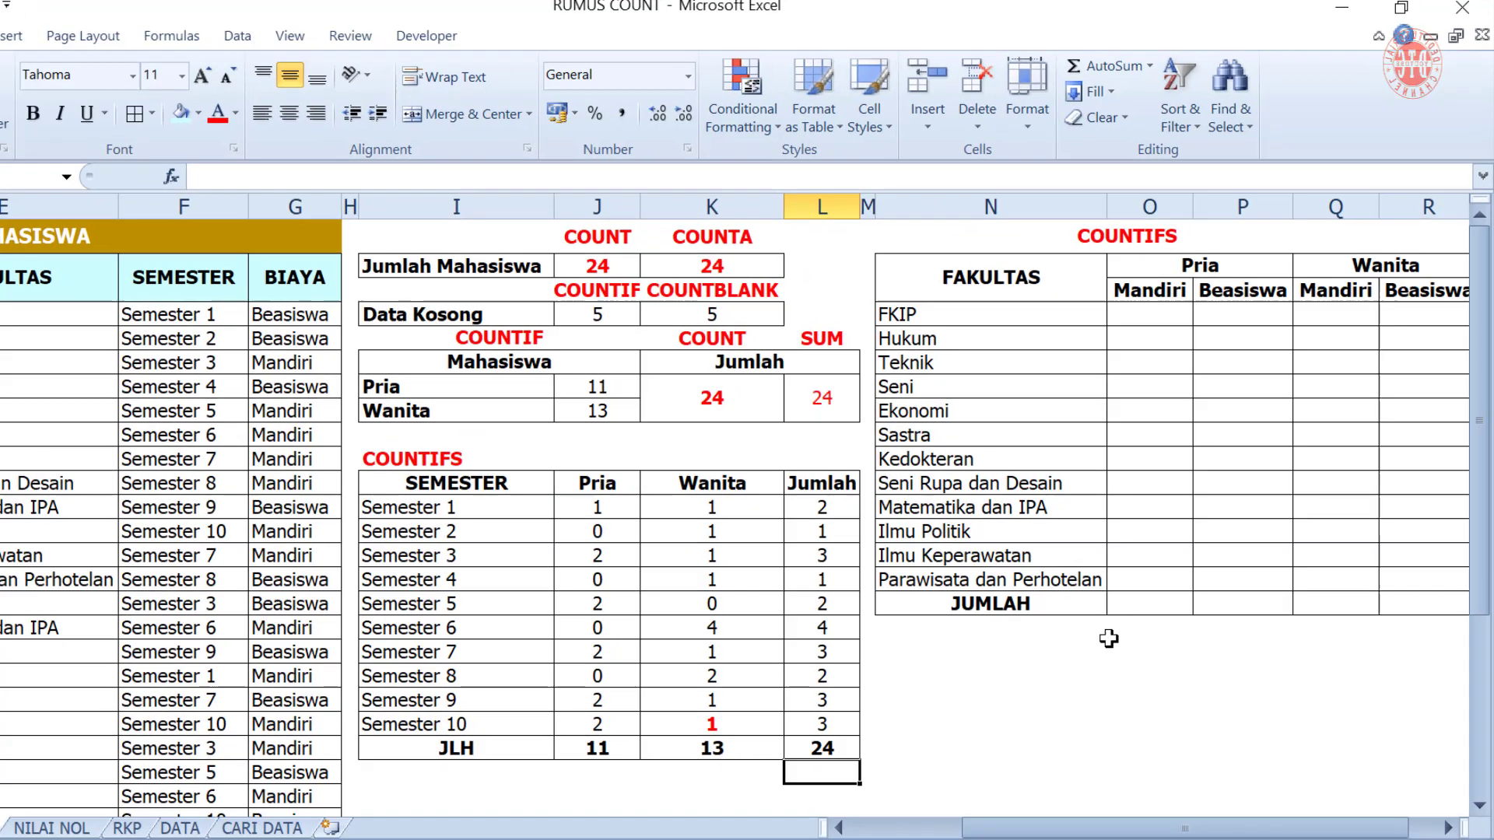
{"action": "scroll", "coordinate": [727, 483], "scroll_direction": "right", "scroll_amount": 1}
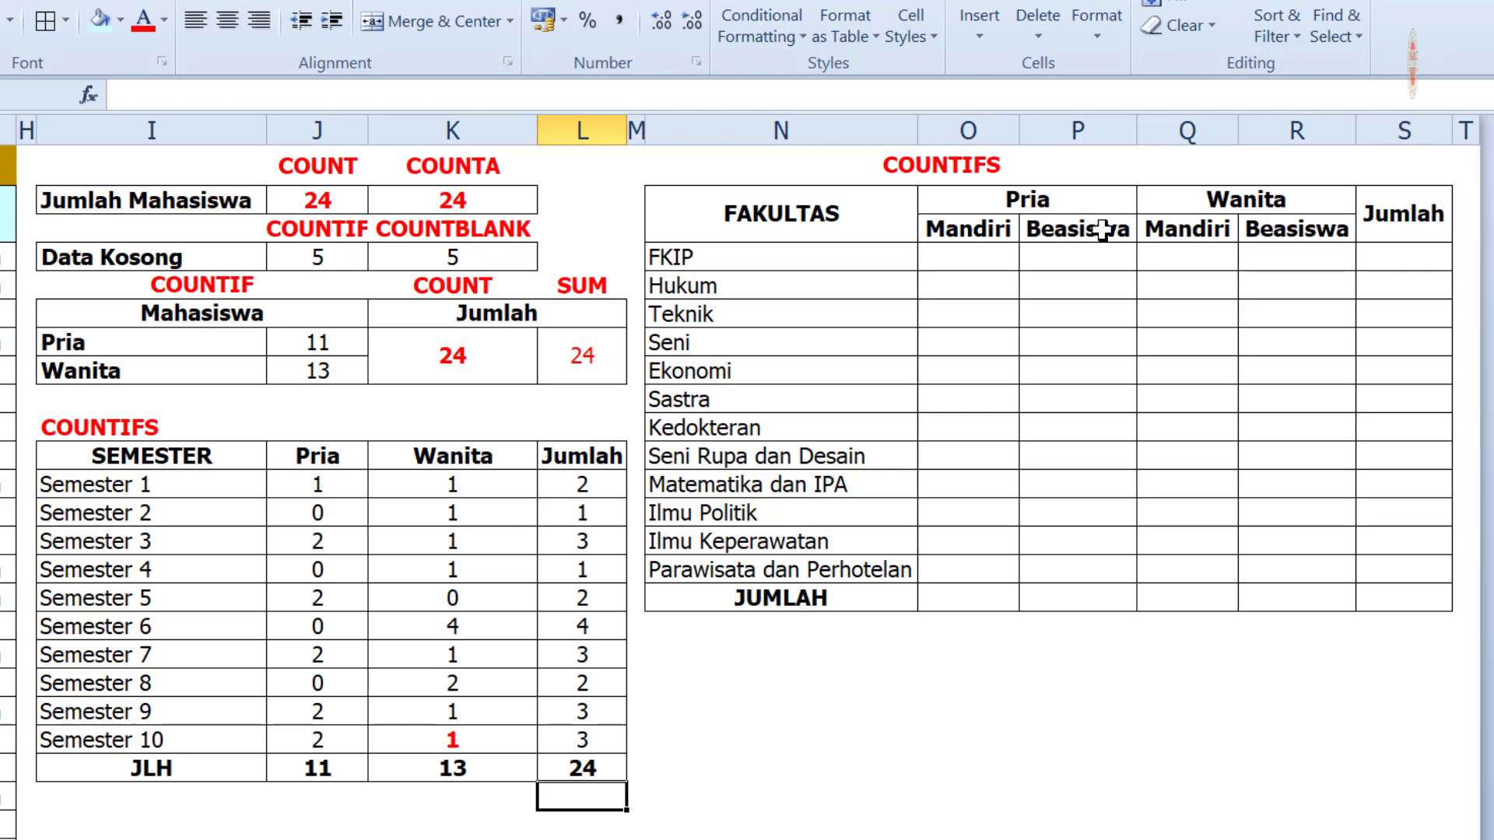
{"action": "left_click", "coordinate": [964, 258]}
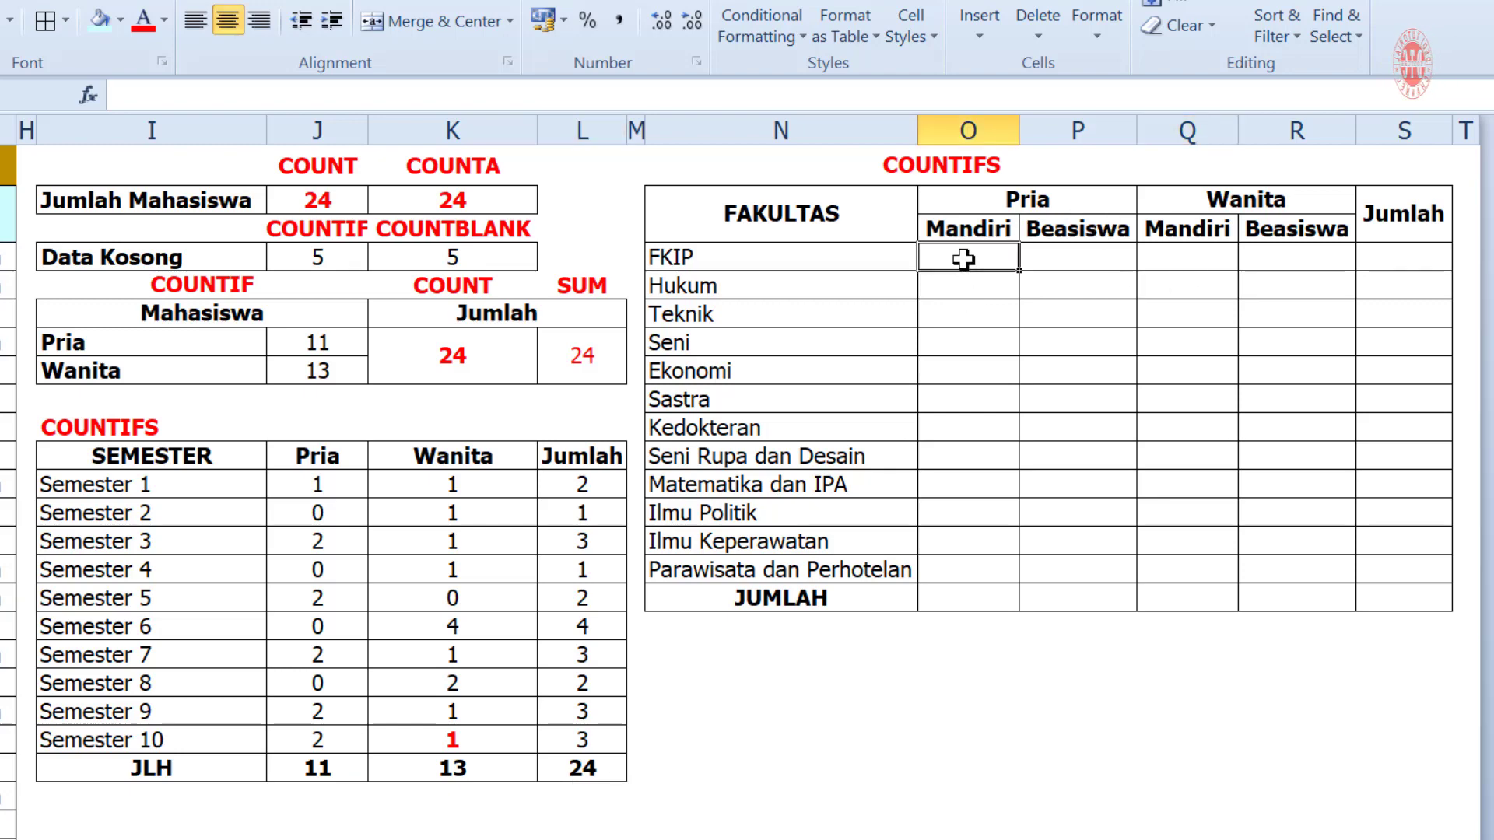
{"action": "type", "text": "=C"}
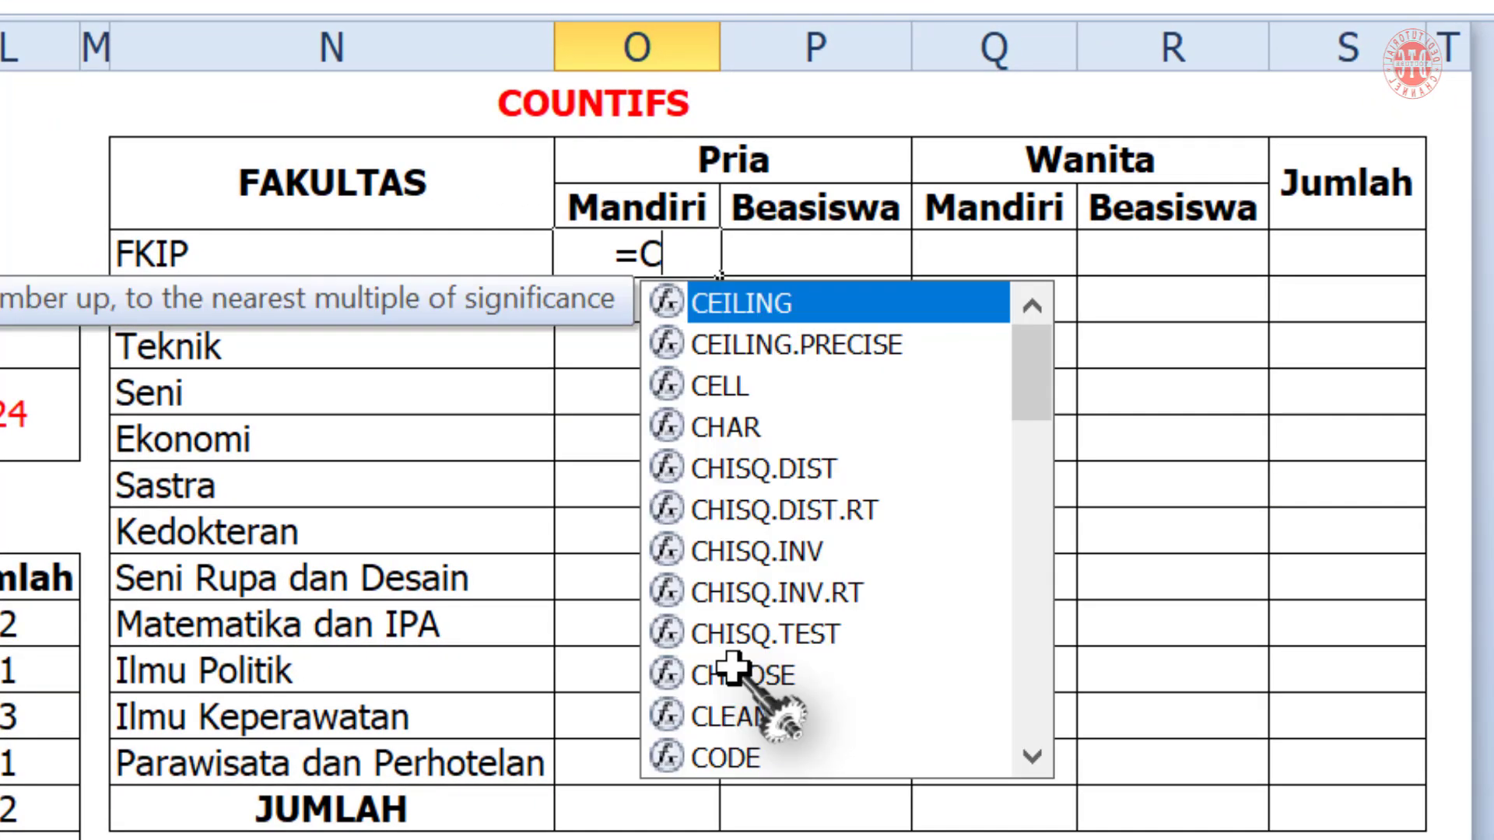
{"action": "type", "text": "OU"}
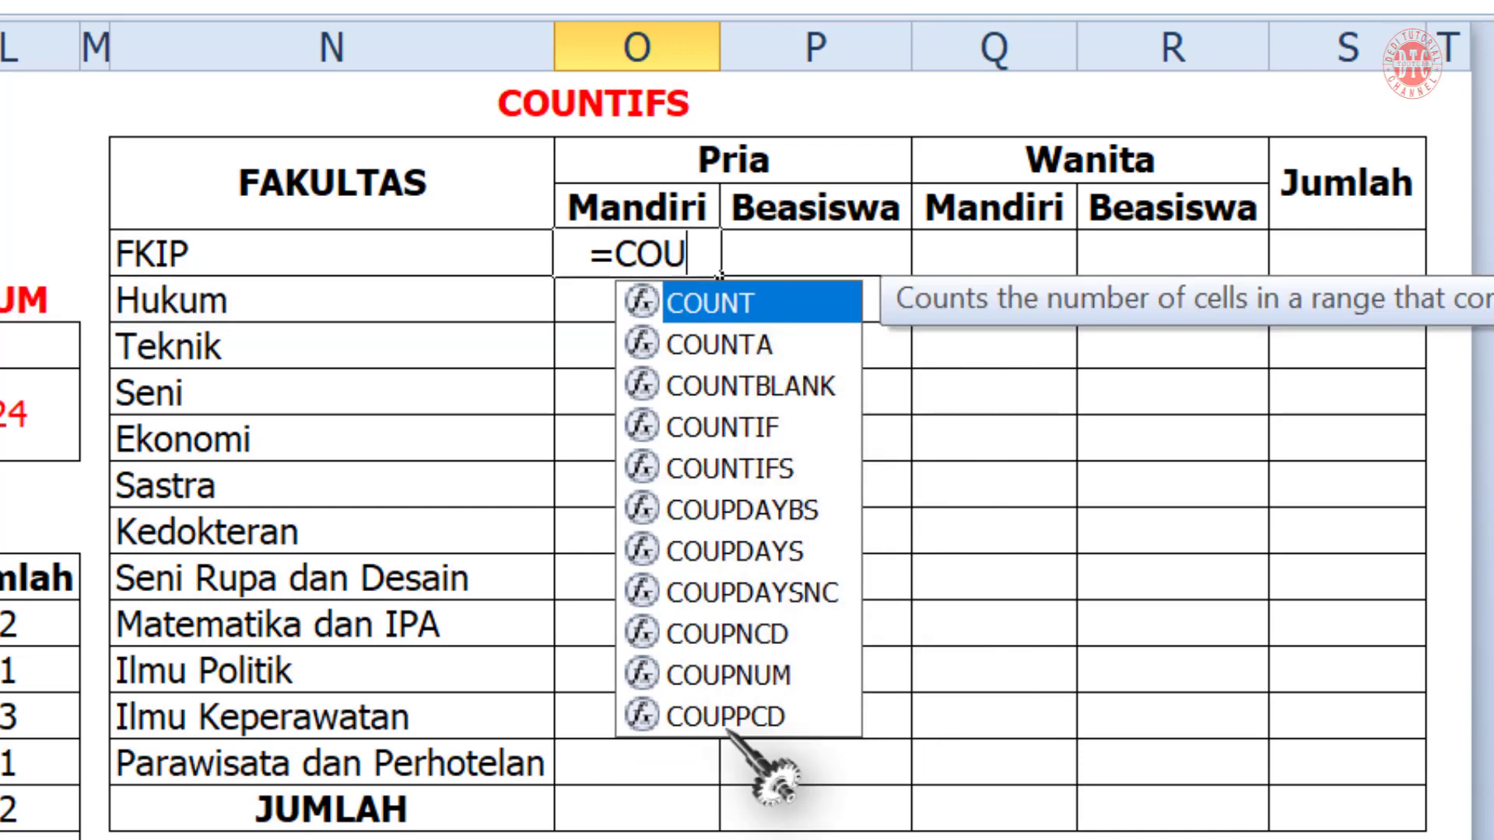
{"action": "double_click", "coordinate": [787, 470]}
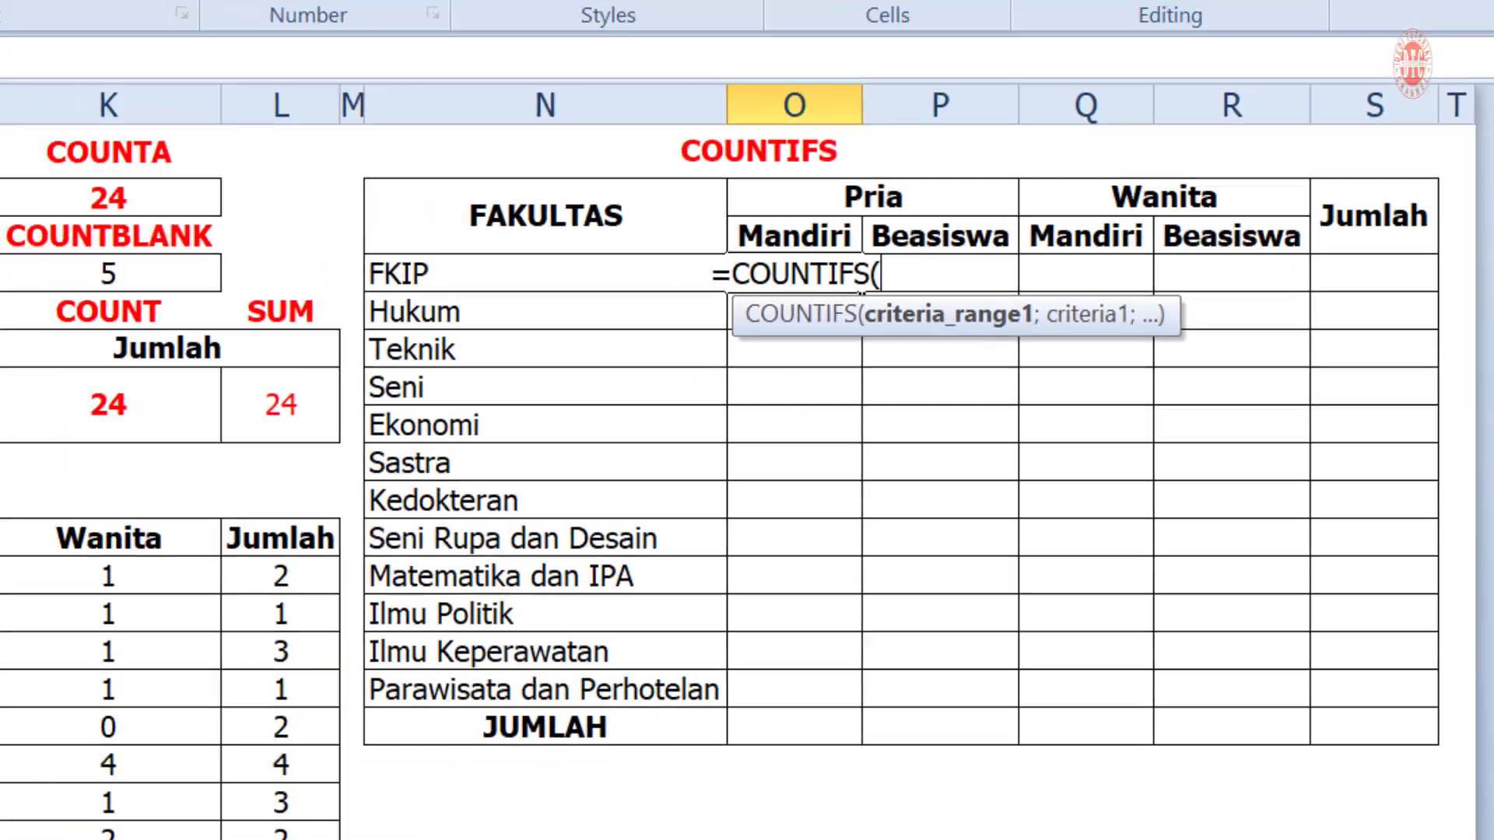
{"action": "left_click", "coordinate": [980, 813]}
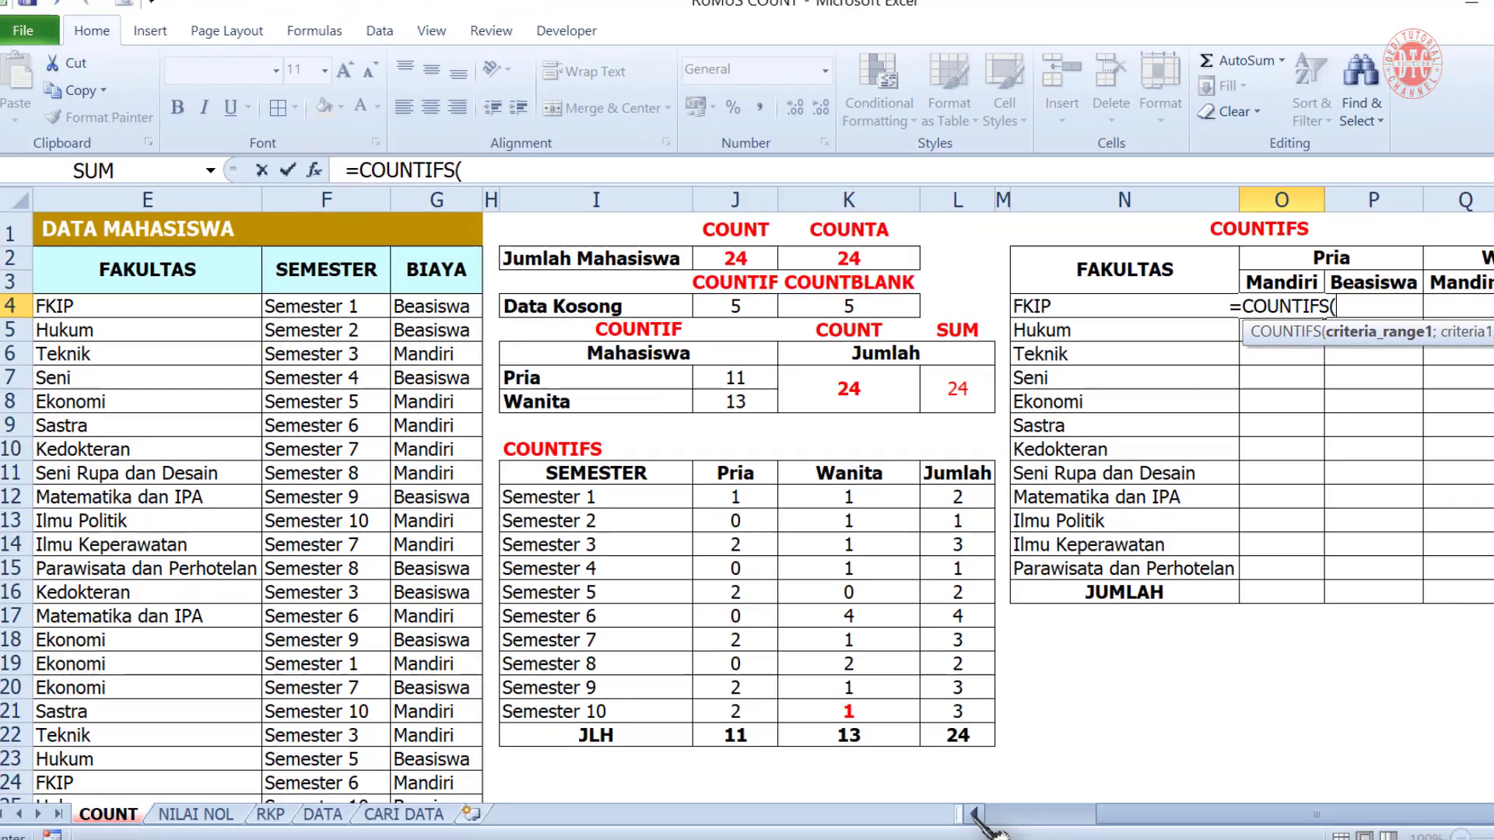
{"action": "left_click_drag", "start_coordinate": [366, 308], "coordinate": [398, 774]}
{"action": "scroll", "coordinate": [396, 758], "scroll_direction": "up", "scroll_amount": 3}
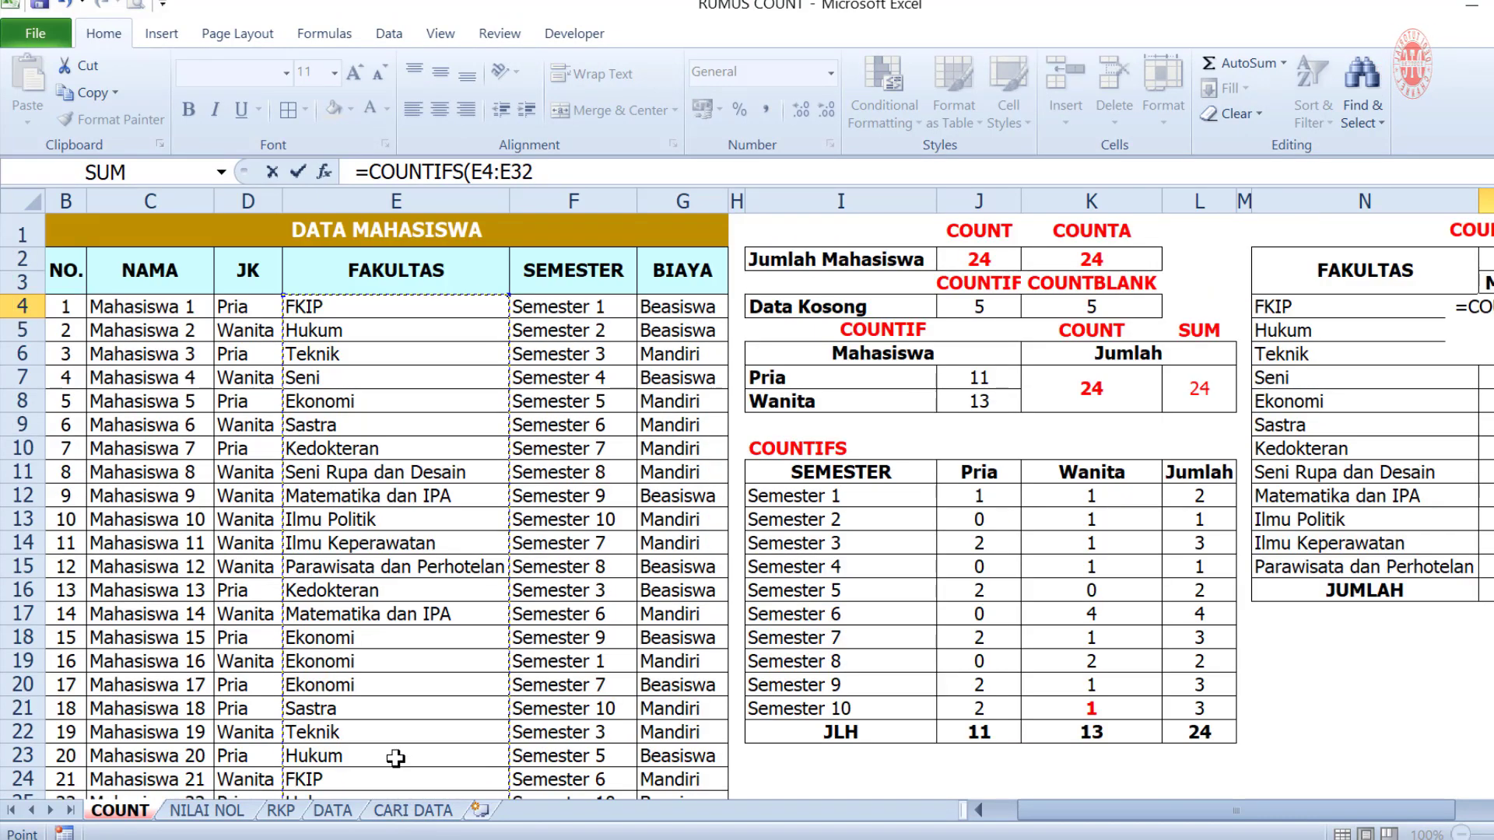
{"action": "scroll", "coordinate": [366, 527], "scroll_direction": "down", "scroll_amount": 3}
{"action": "scroll", "coordinate": [369, 545], "scroll_direction": "up", "scroll_amount": 3}
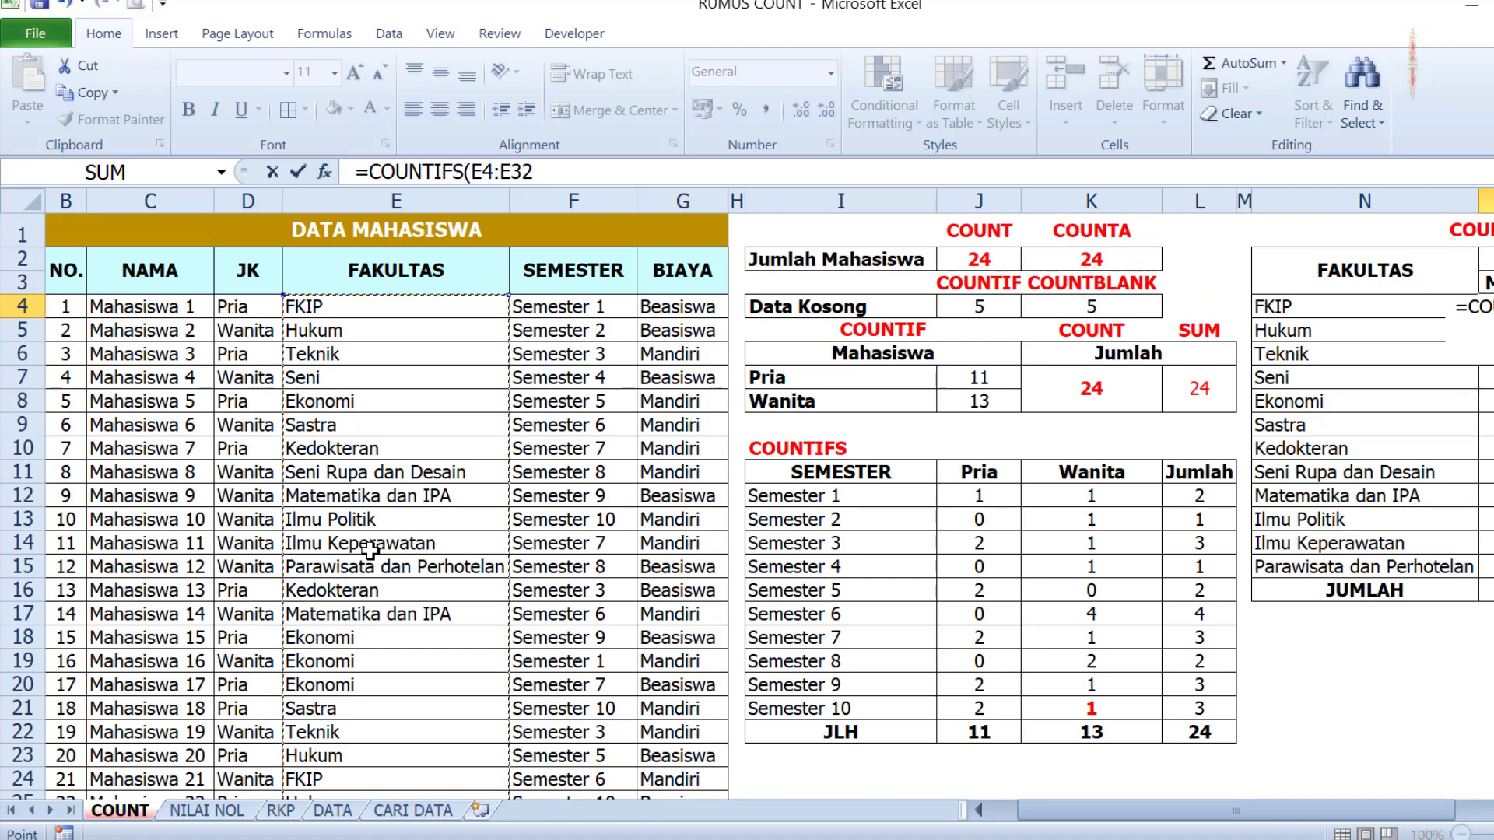
{"action": "type", "text": ";"}
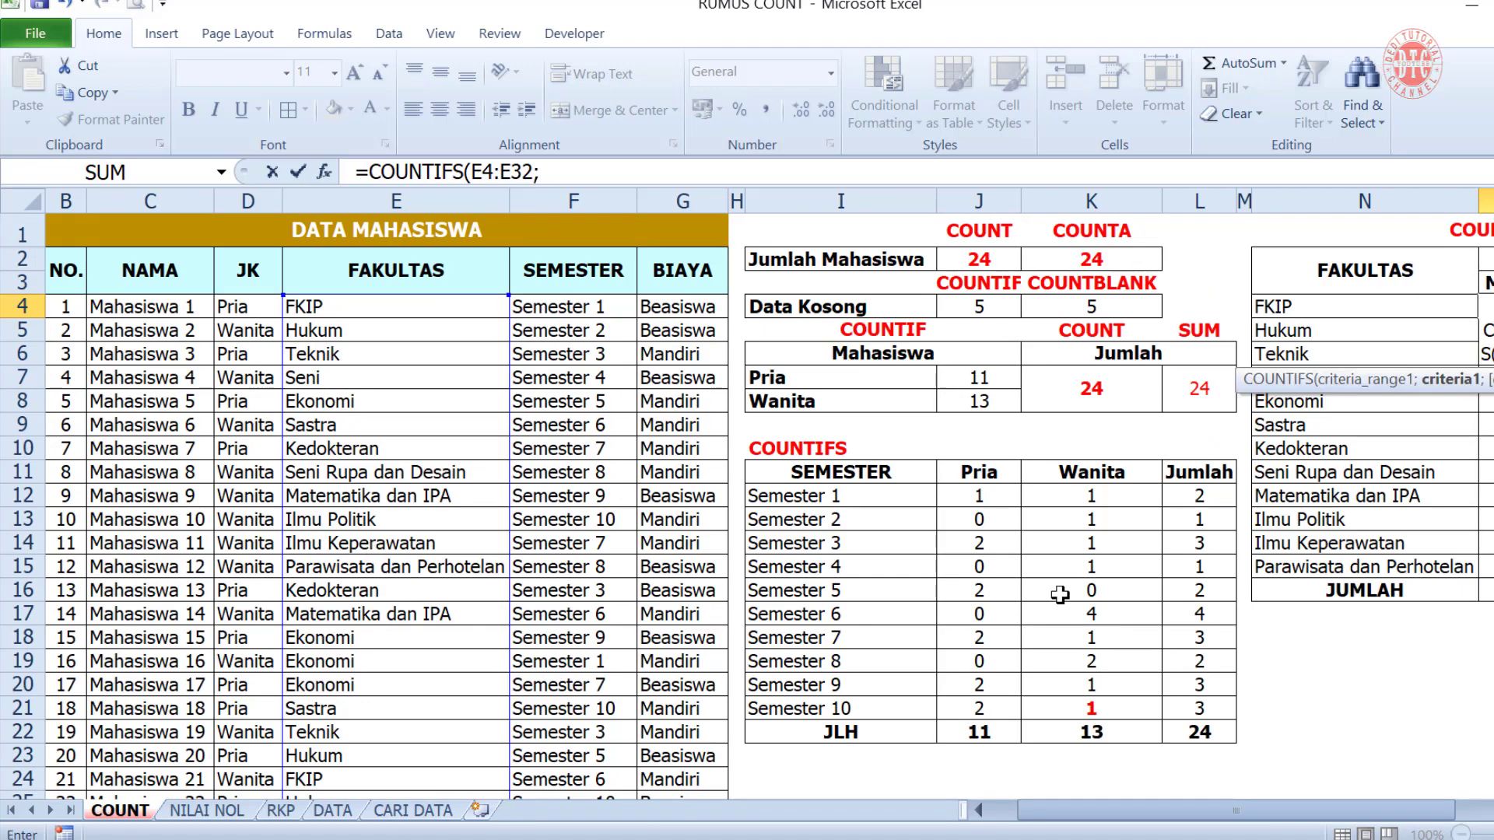
- Enter "FKIP" as the first criterion of the O4 COUNTIFS formula
{"action": "scroll", "coordinate": [769, 506], "scroll_direction": "right", "scroll_amount": 3}
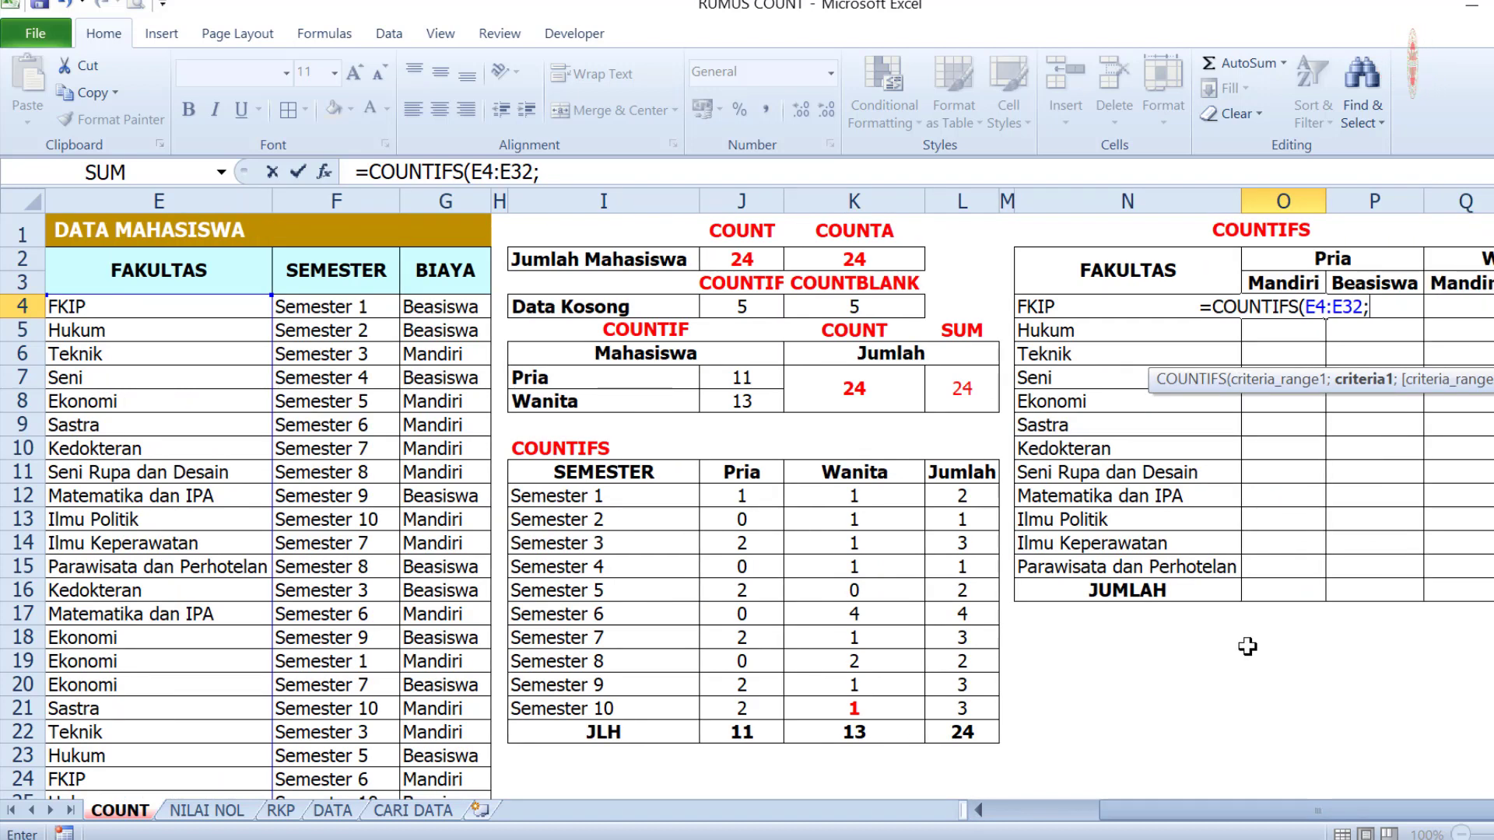
{"action": "type", "text": "\""}
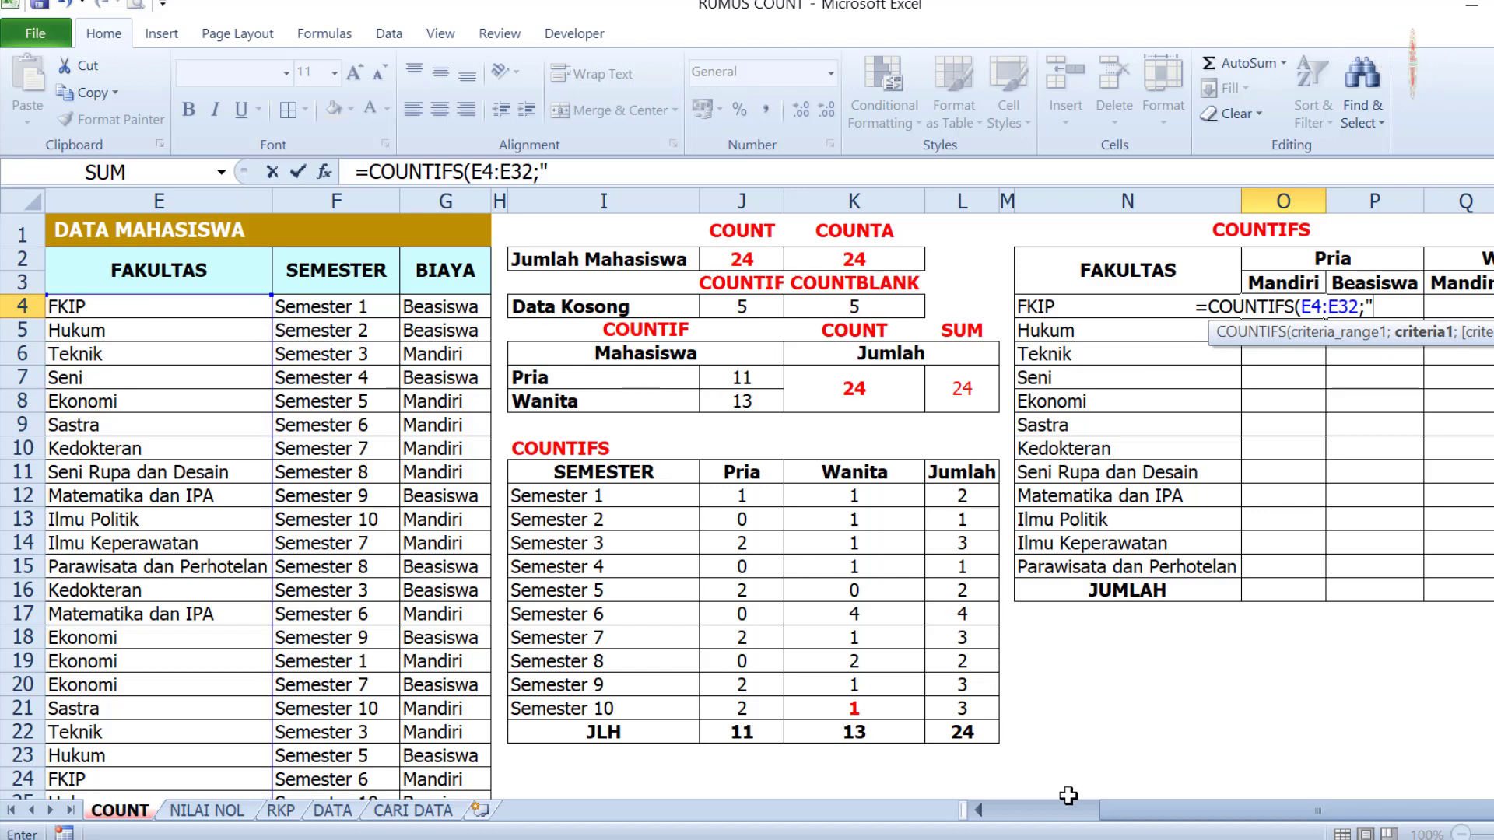
{"action": "left_click", "coordinate": [980, 810]}
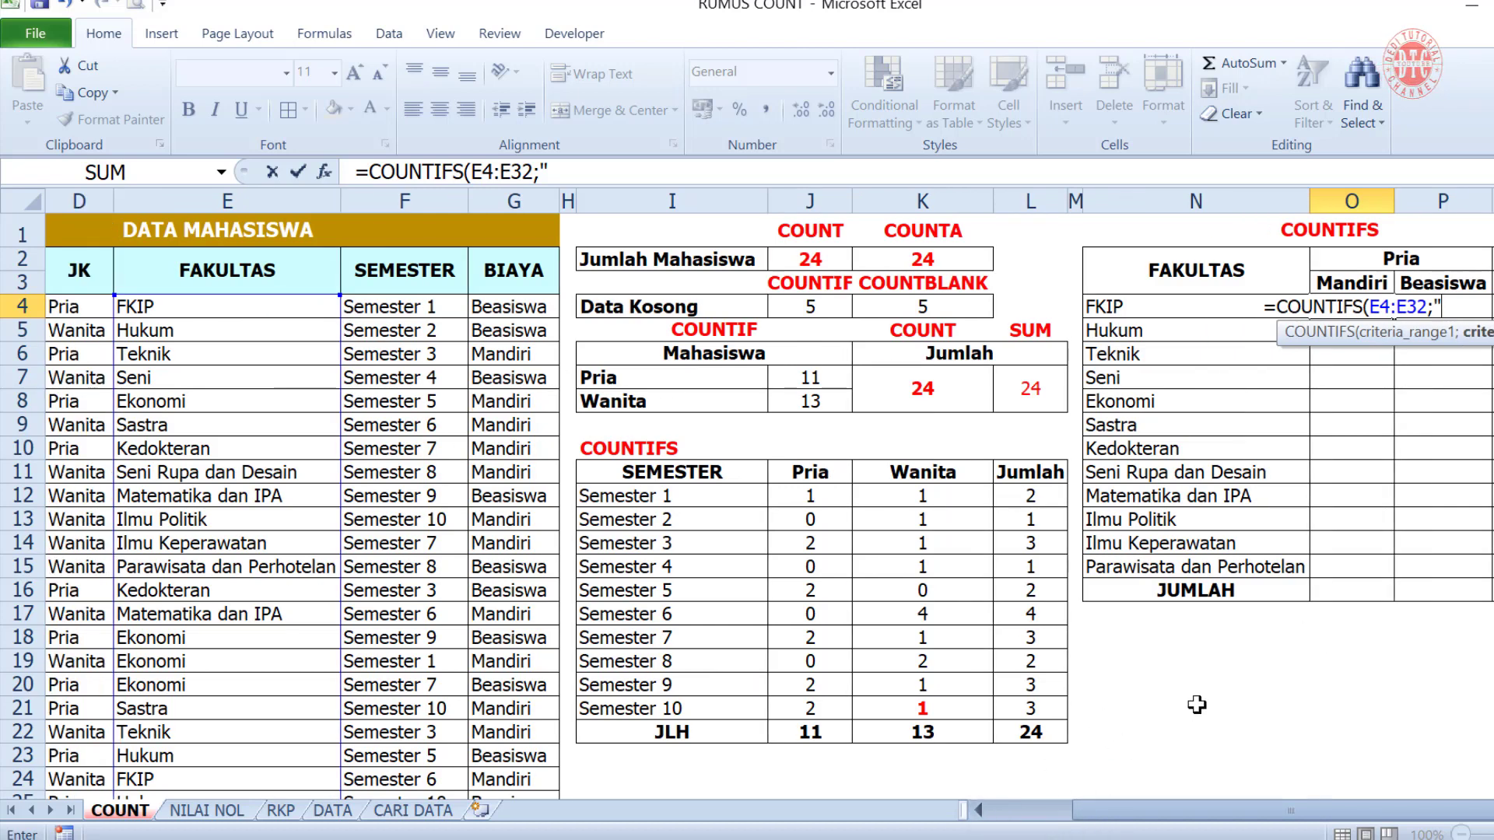
{"action": "type", "text": "FKIP\""}
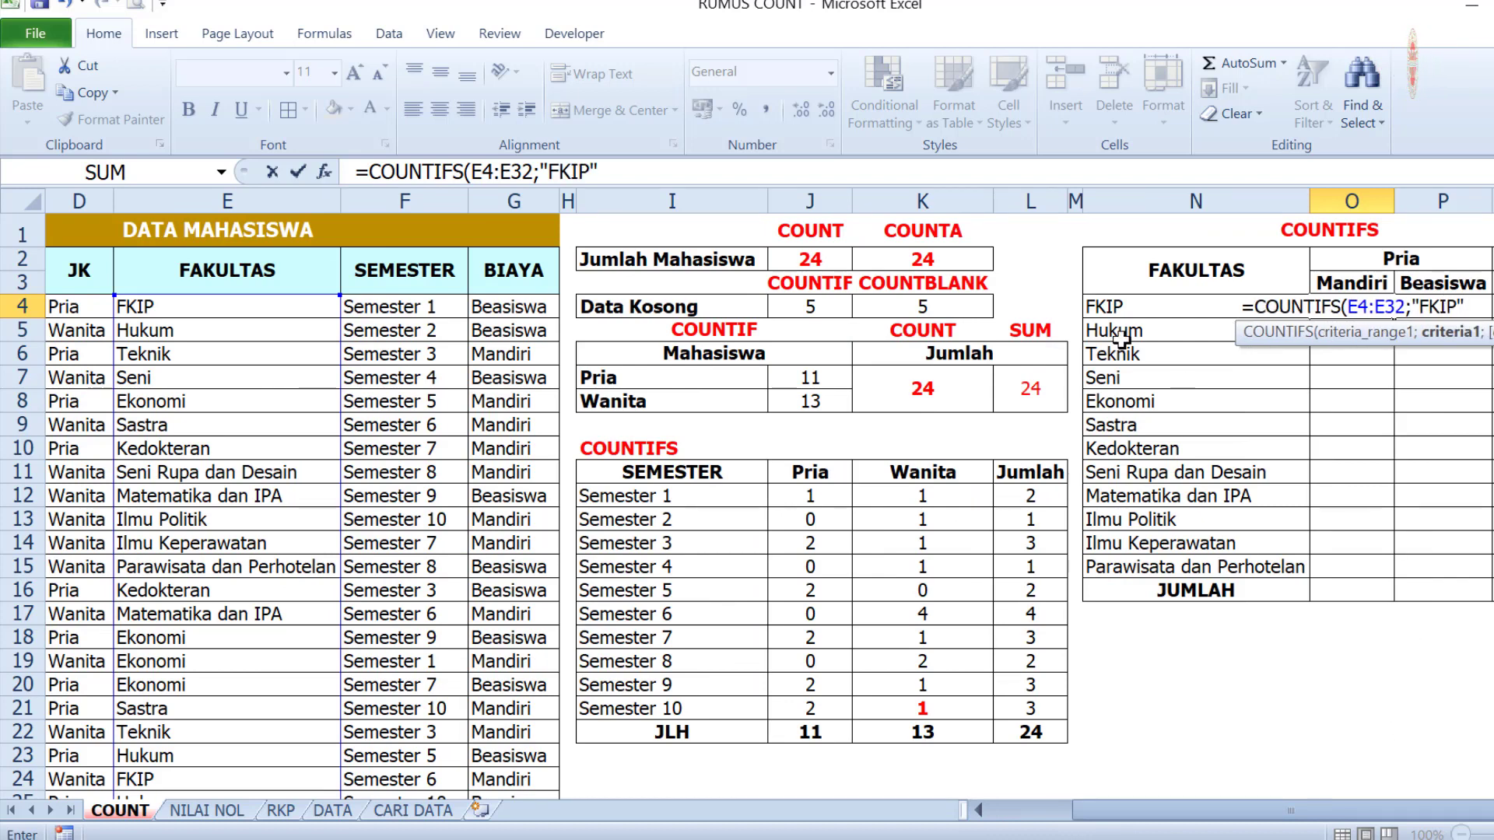
{"action": "type", "text": ";"}
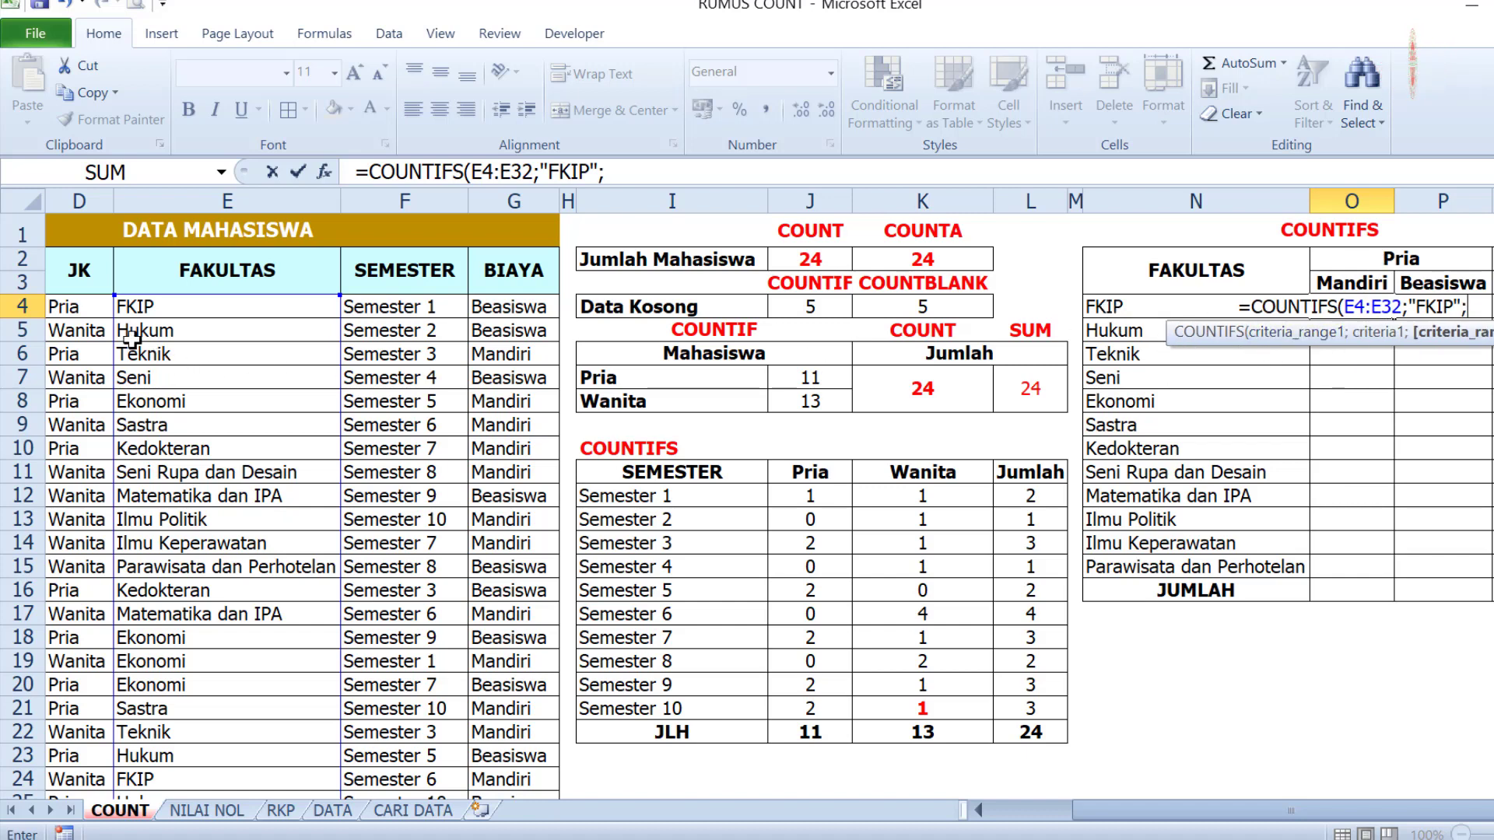
- Add the JK data D4:D32 as second criteria range in the O4 formula with "PRIA" as its criterion
{"action": "left_click", "coordinate": [978, 811]}
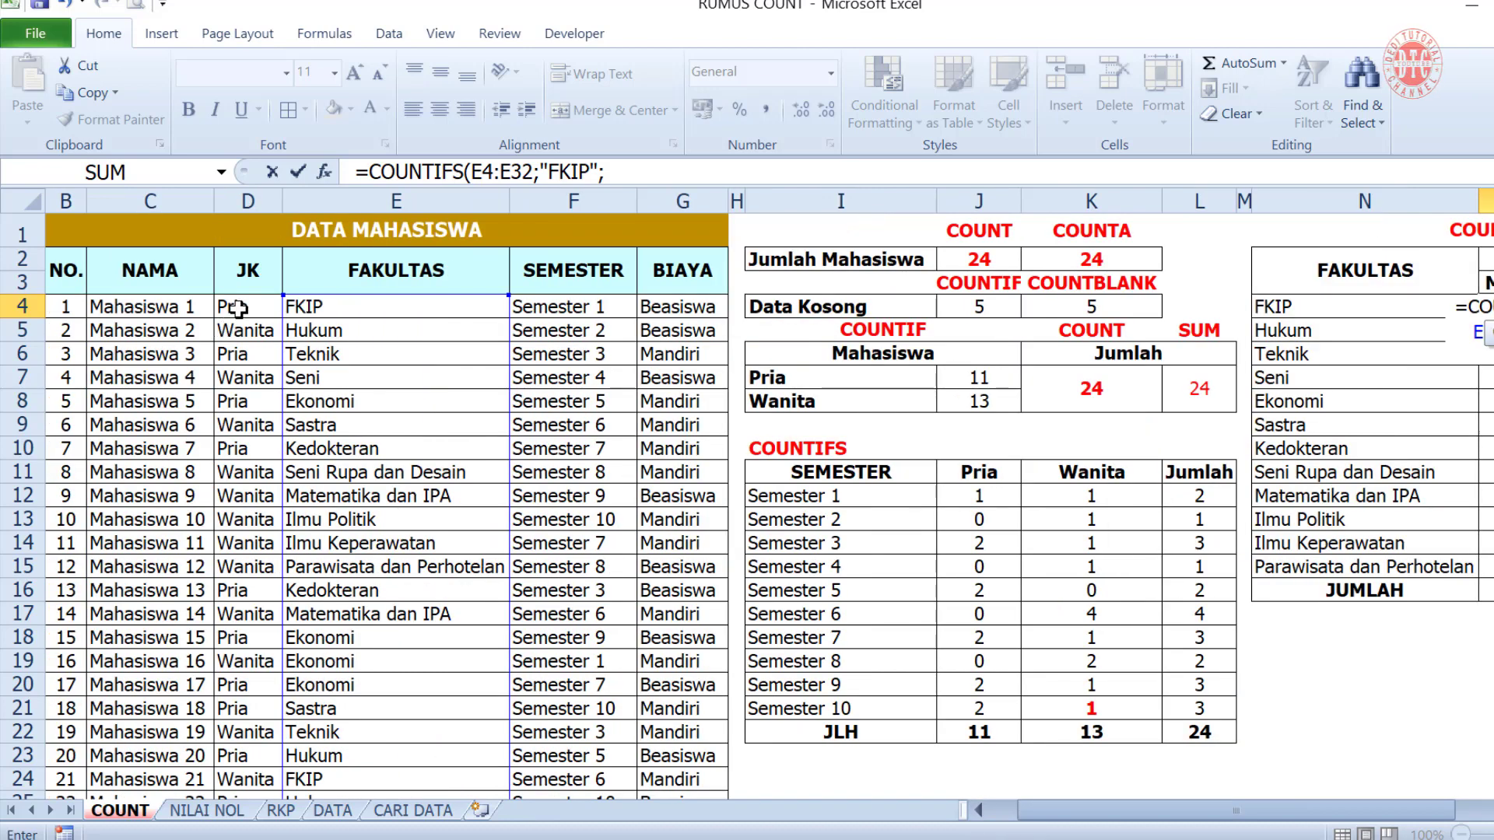
{"action": "left_click_drag", "start_coordinate": [237, 309], "coordinate": [248, 721]}
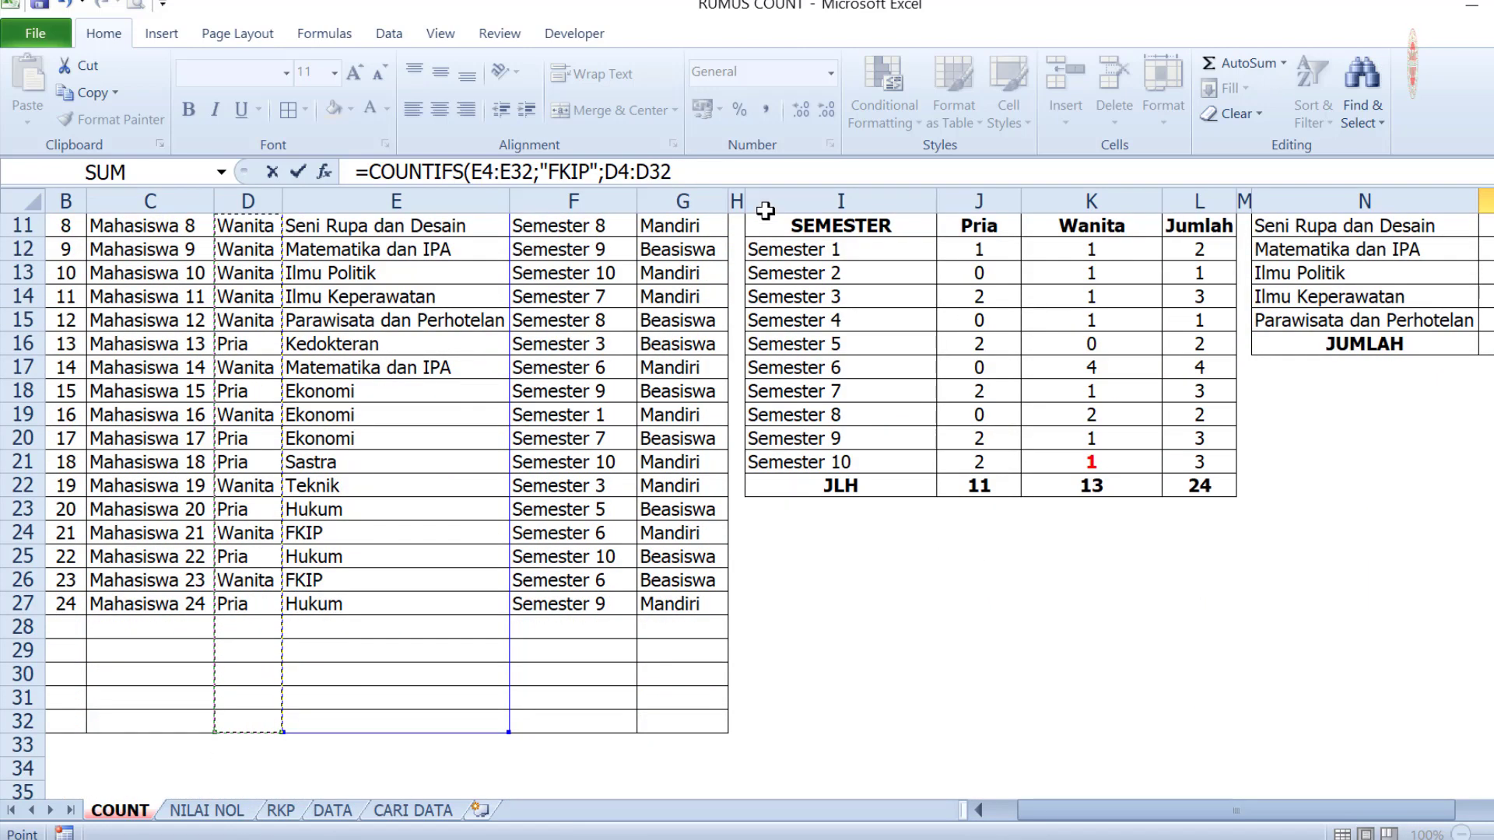
{"action": "left_click", "coordinate": [717, 167]}
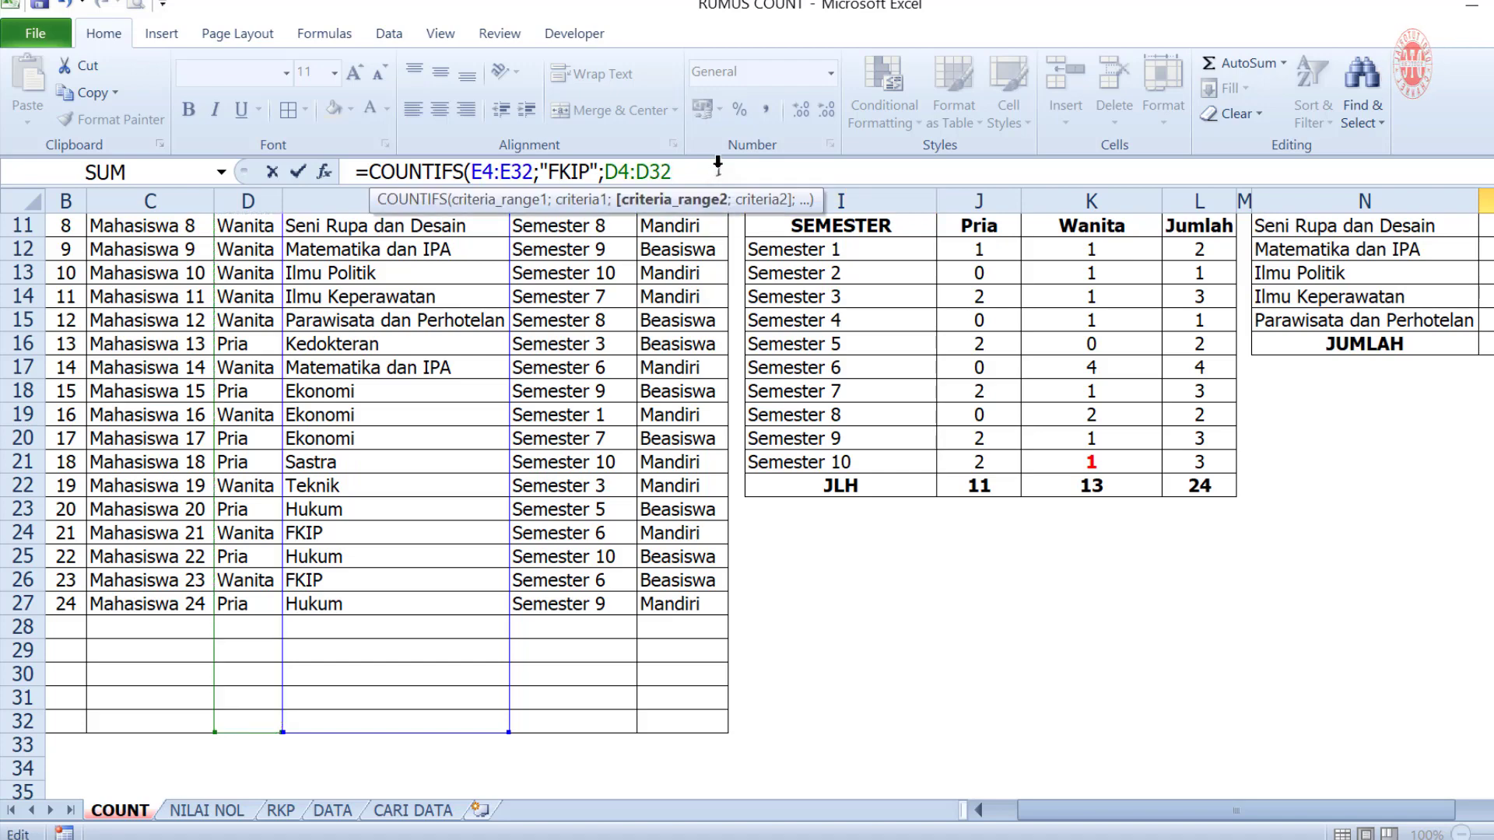
{"action": "type", "text": ";"}
{"action": "scroll", "coordinate": [1468, 708], "scroll_direction": "right", "scroll_amount": 3}
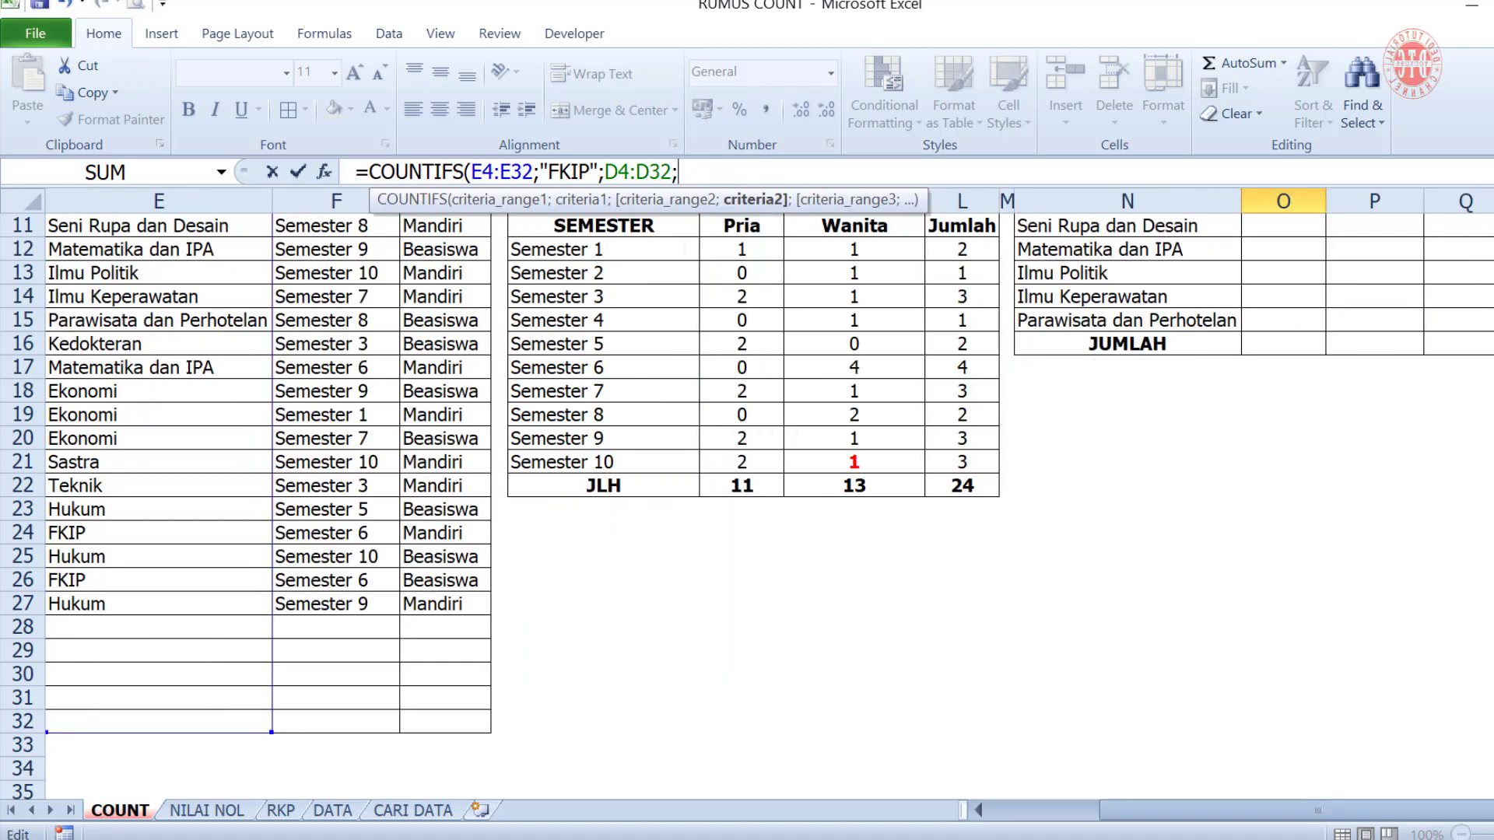
{"action": "scroll", "coordinate": [1409, 404], "scroll_direction": "up", "scroll_amount": 4}
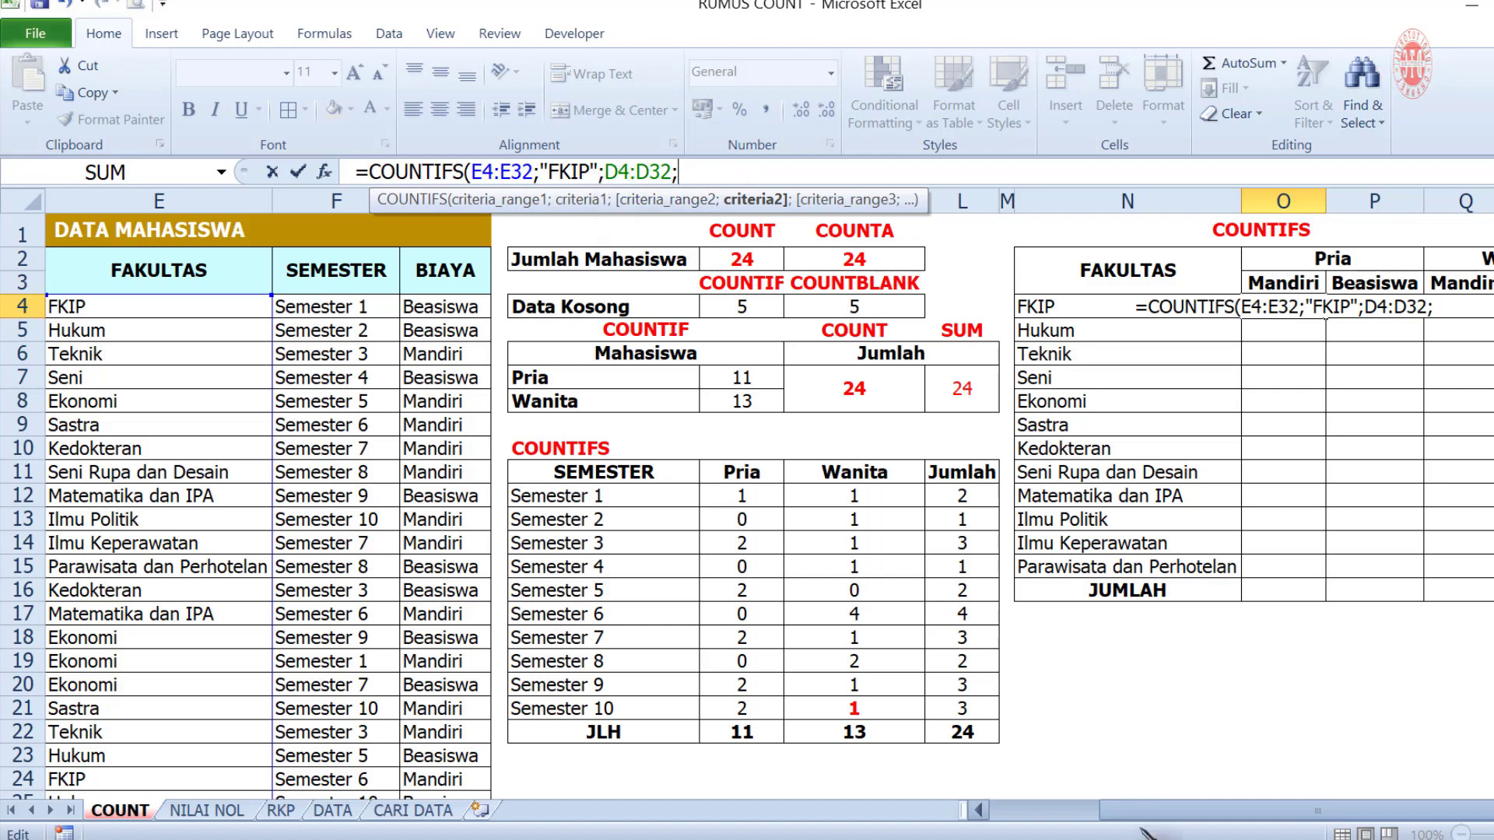
{"action": "left_click", "coordinate": [979, 810]}
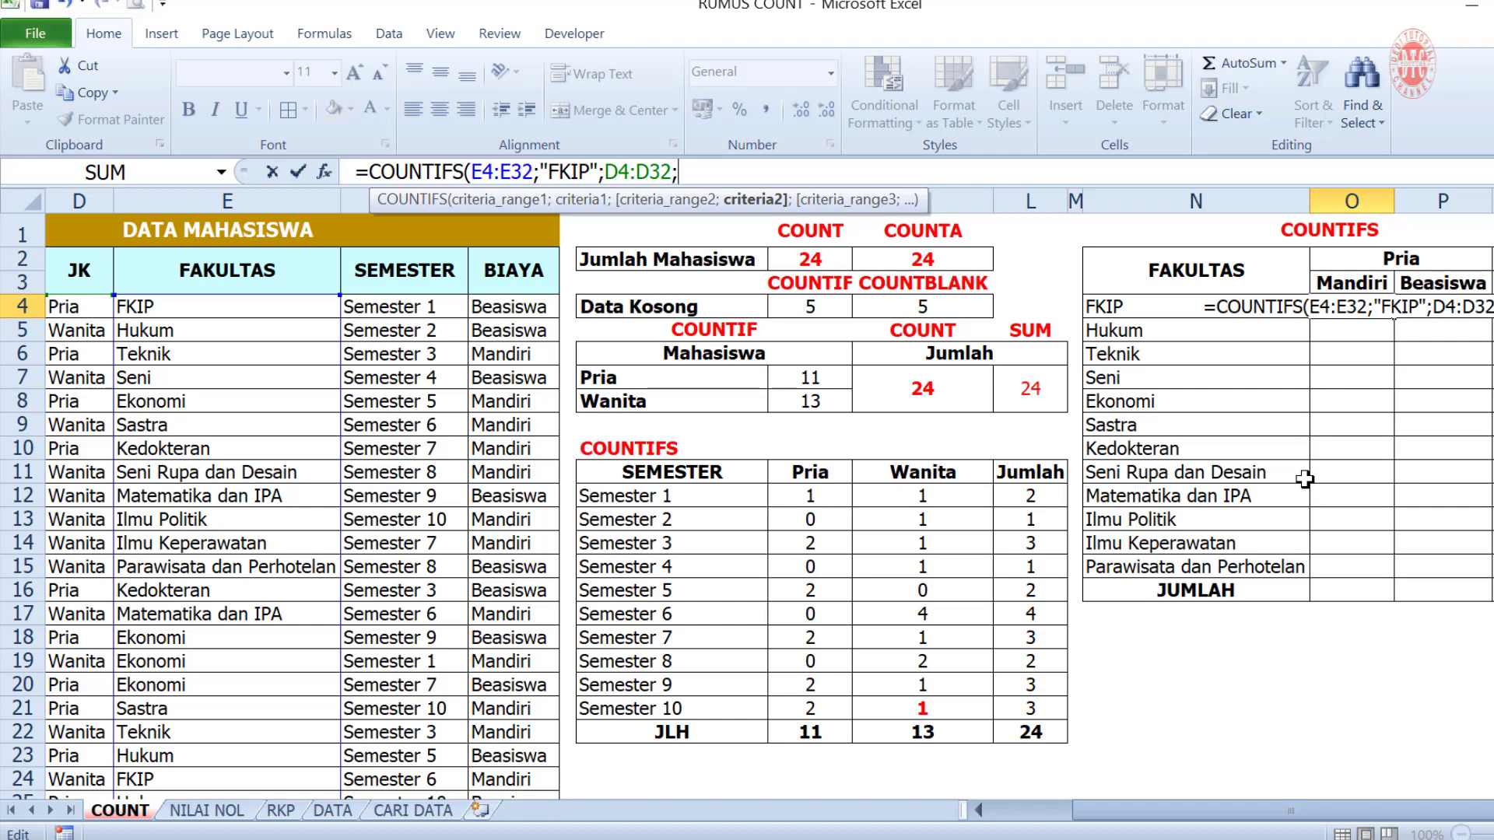
{"action": "type", "text": "\"PR"}
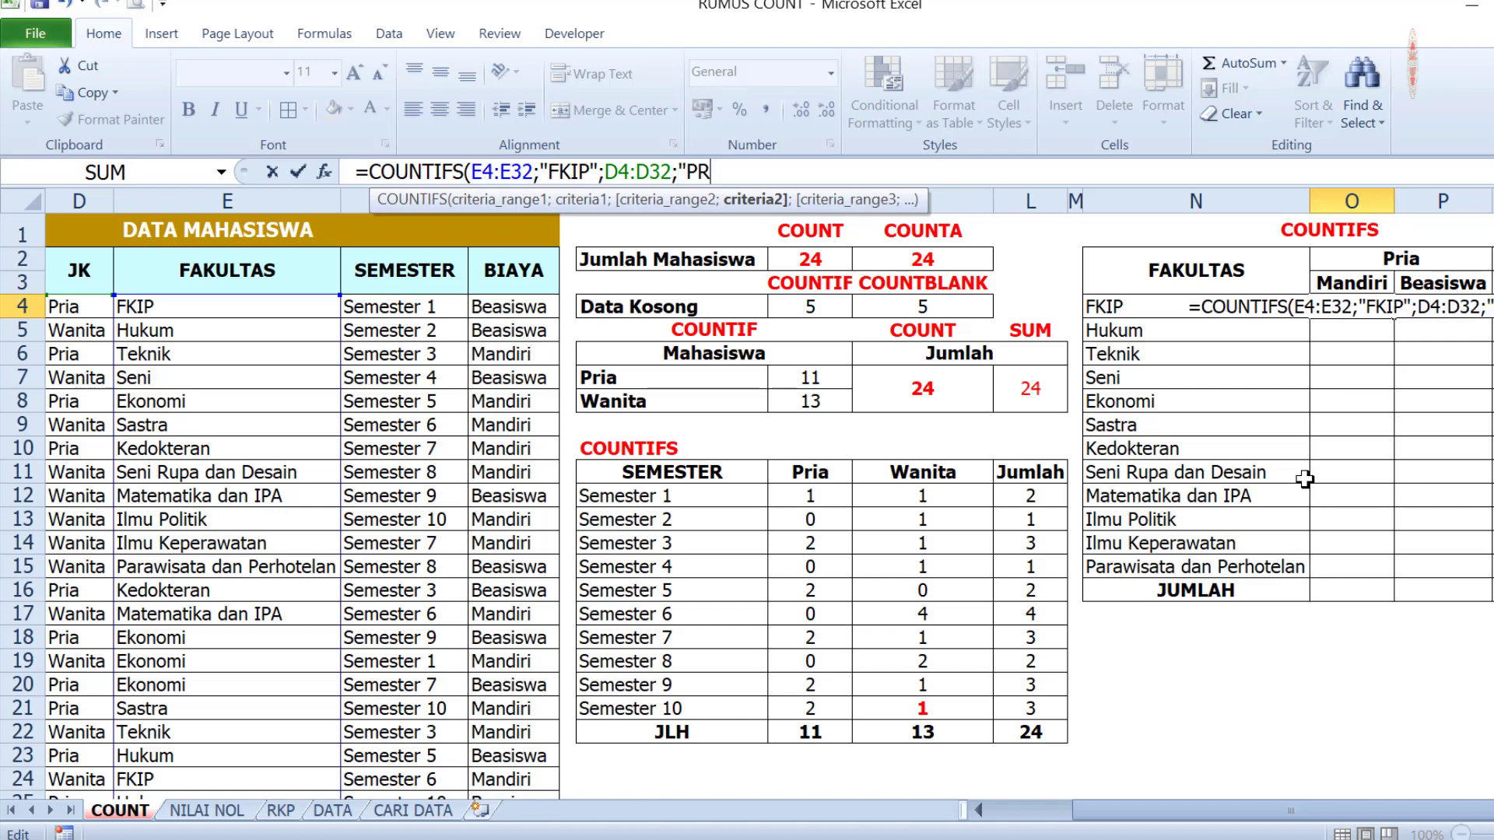
{"action": "type", "text": "IA\";"}
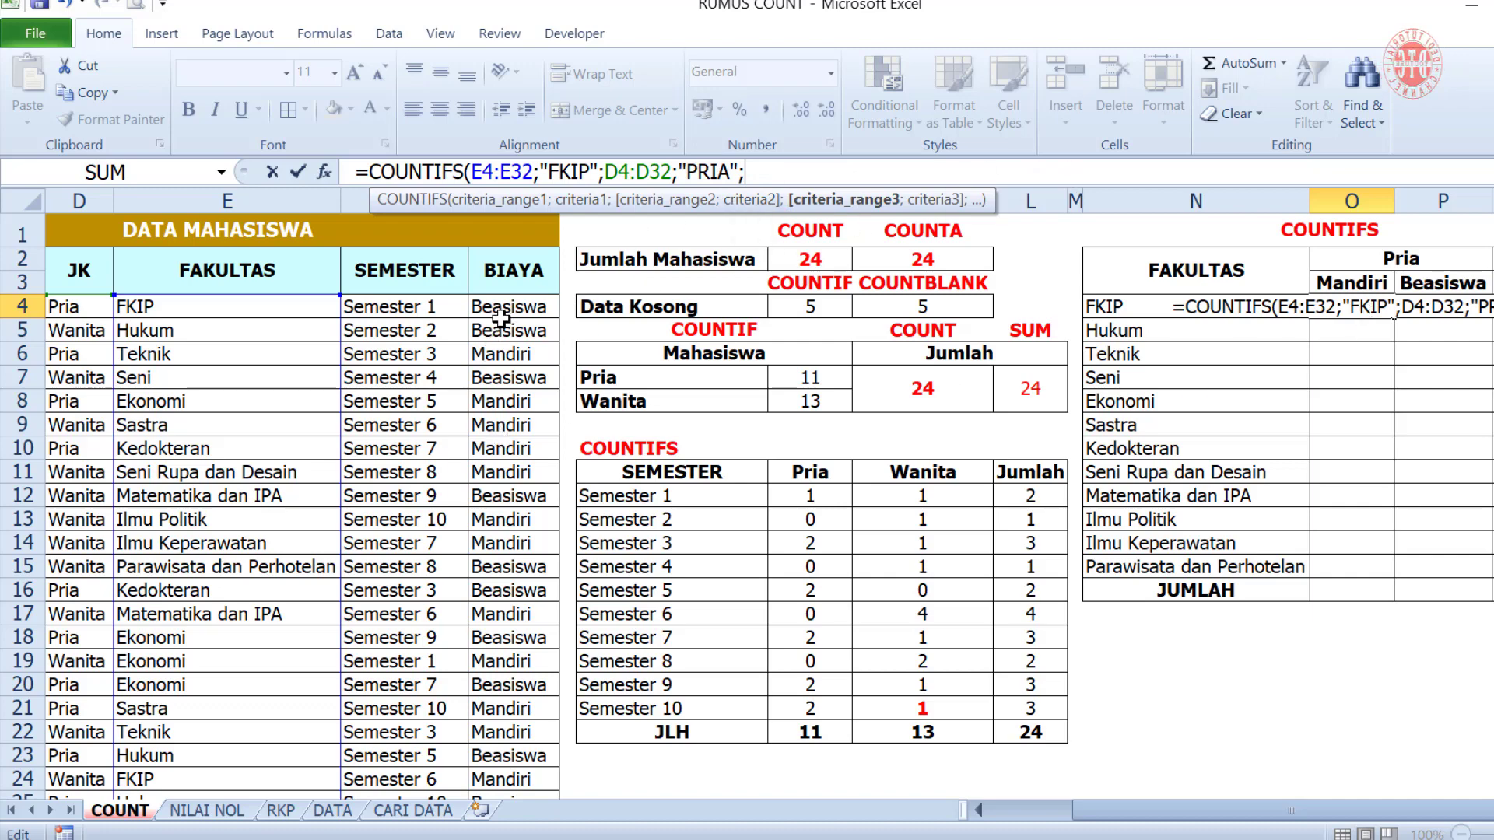
- Add the BIAYA data G4:G32 as third criteria range in the O4 COUNTIFS formula
{"action": "left_click_drag", "start_coordinate": [507, 310], "coordinate": [523, 730]}
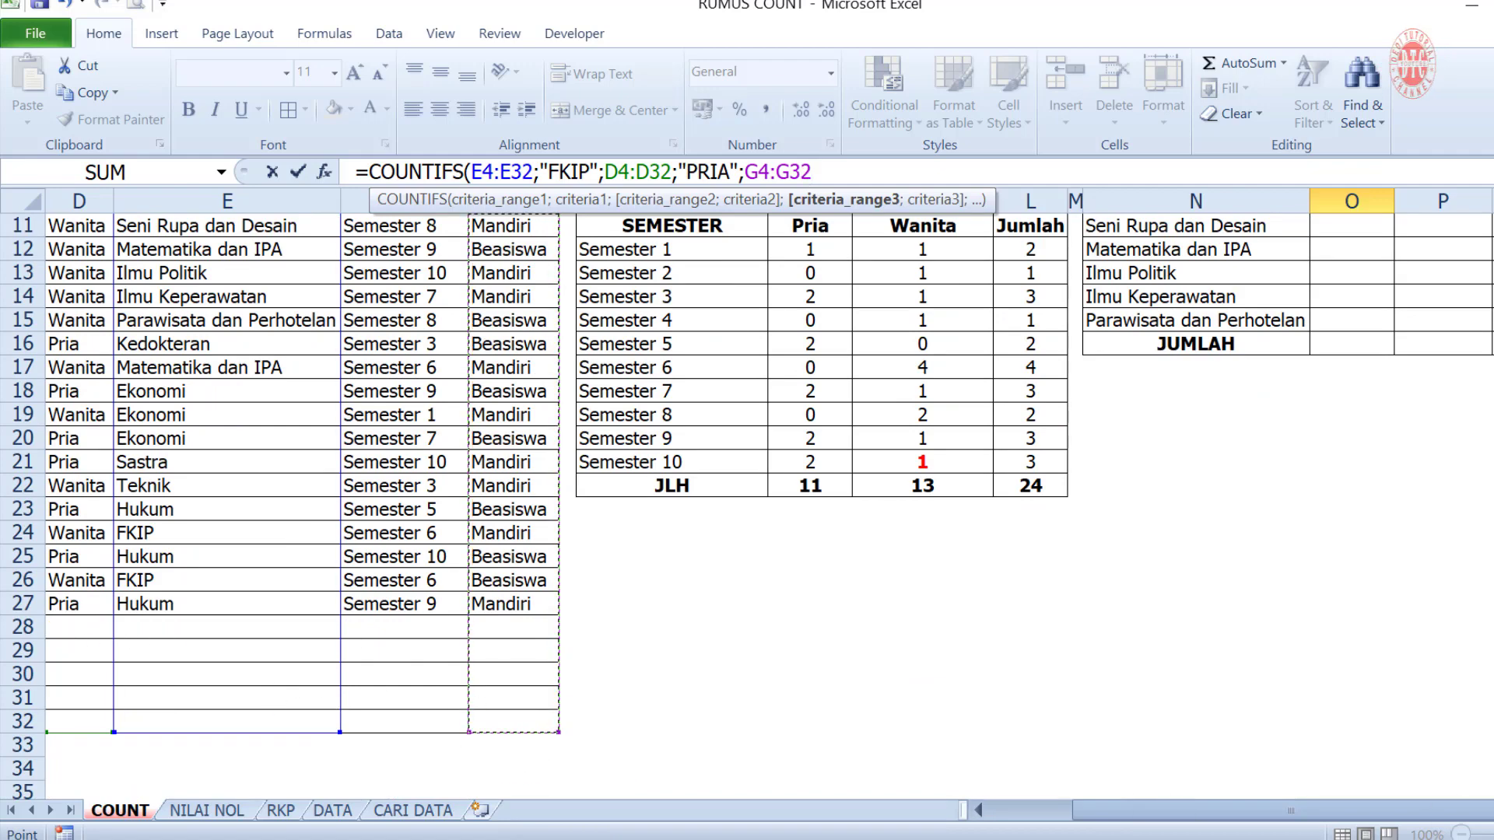
{"action": "scroll", "coordinate": [852, 438], "scroll_direction": "up", "scroll_amount": 4}
{"action": "type", "text": ";"}
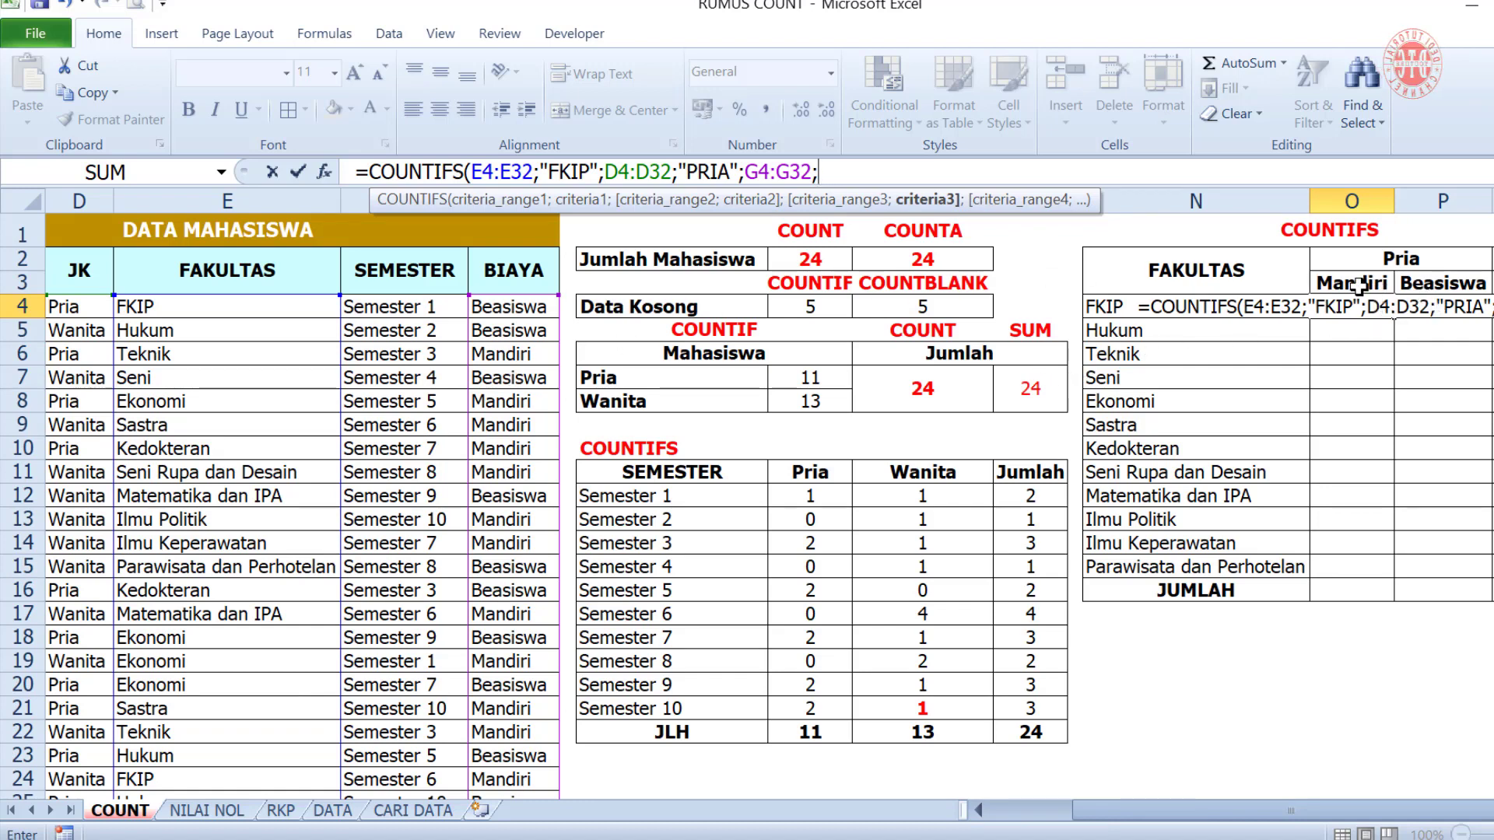
- Enter "MANDIRI" in double quotes as the third criterion of the O4 formula and complete the formula
{"action": "type", "text": "'"}
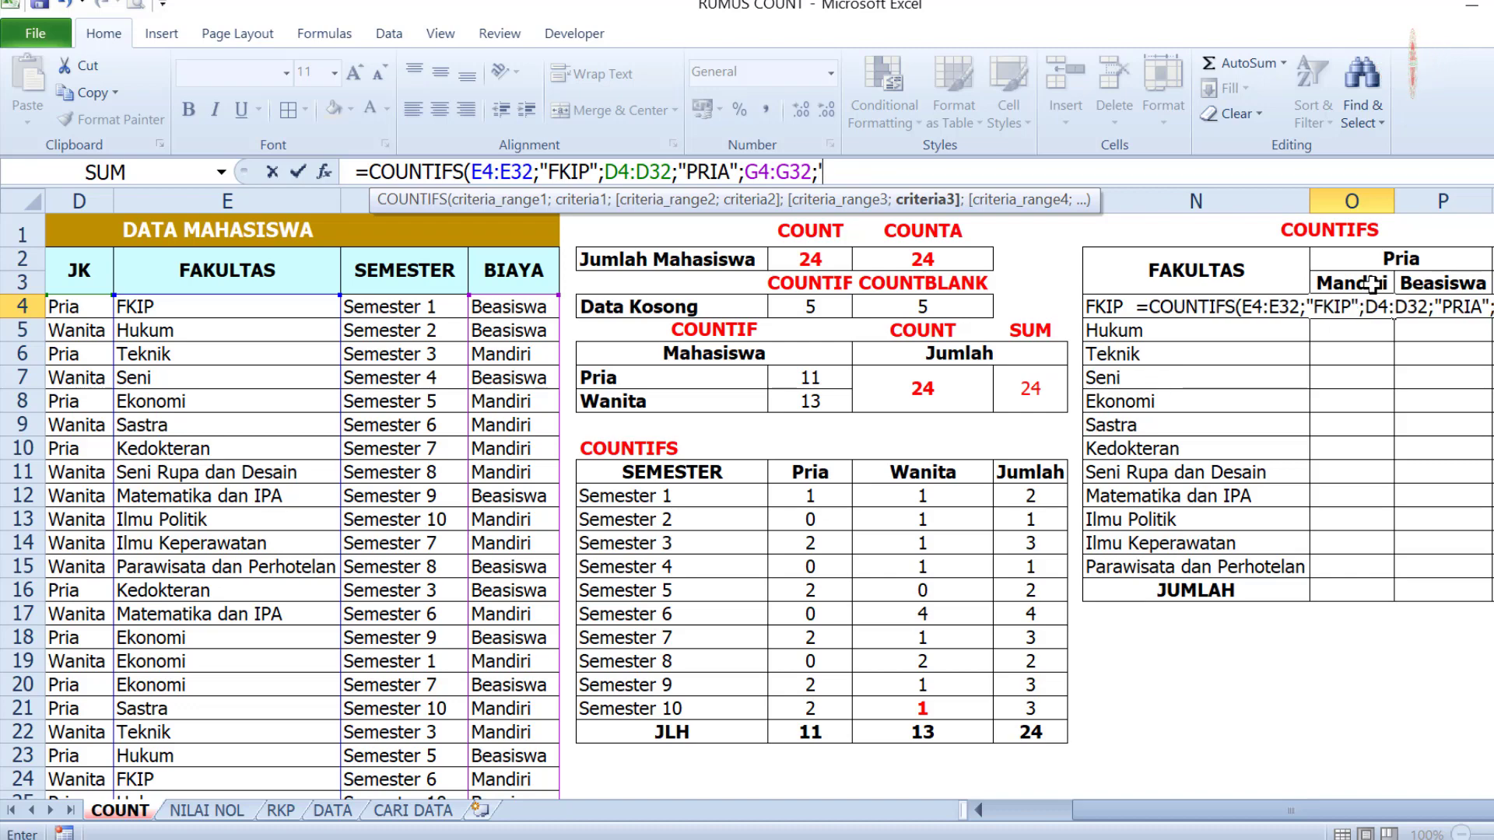
{"action": "type", "text": "MANDIRI"}
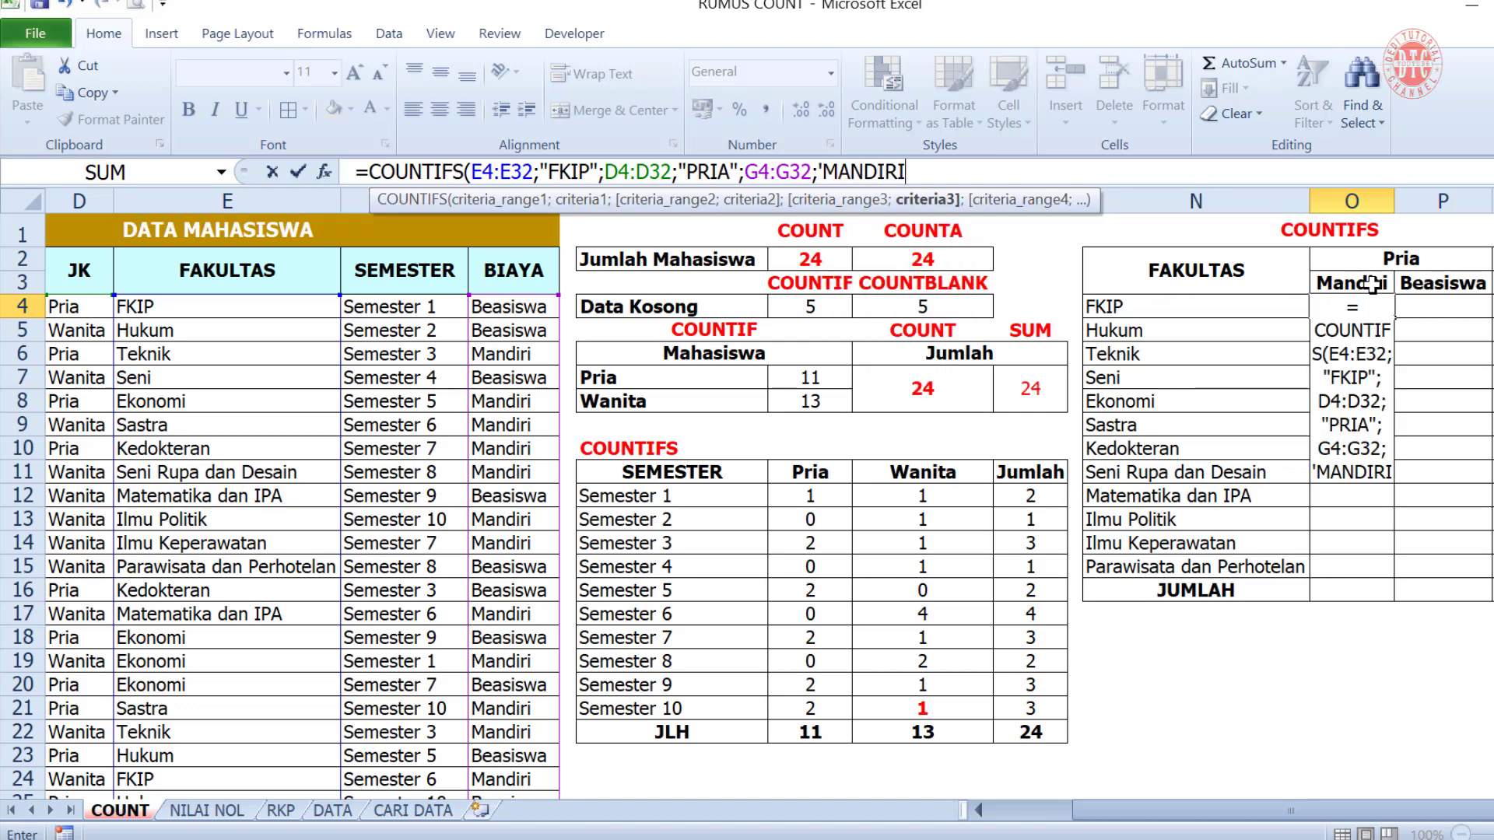
{"action": "type", "text": "\""}
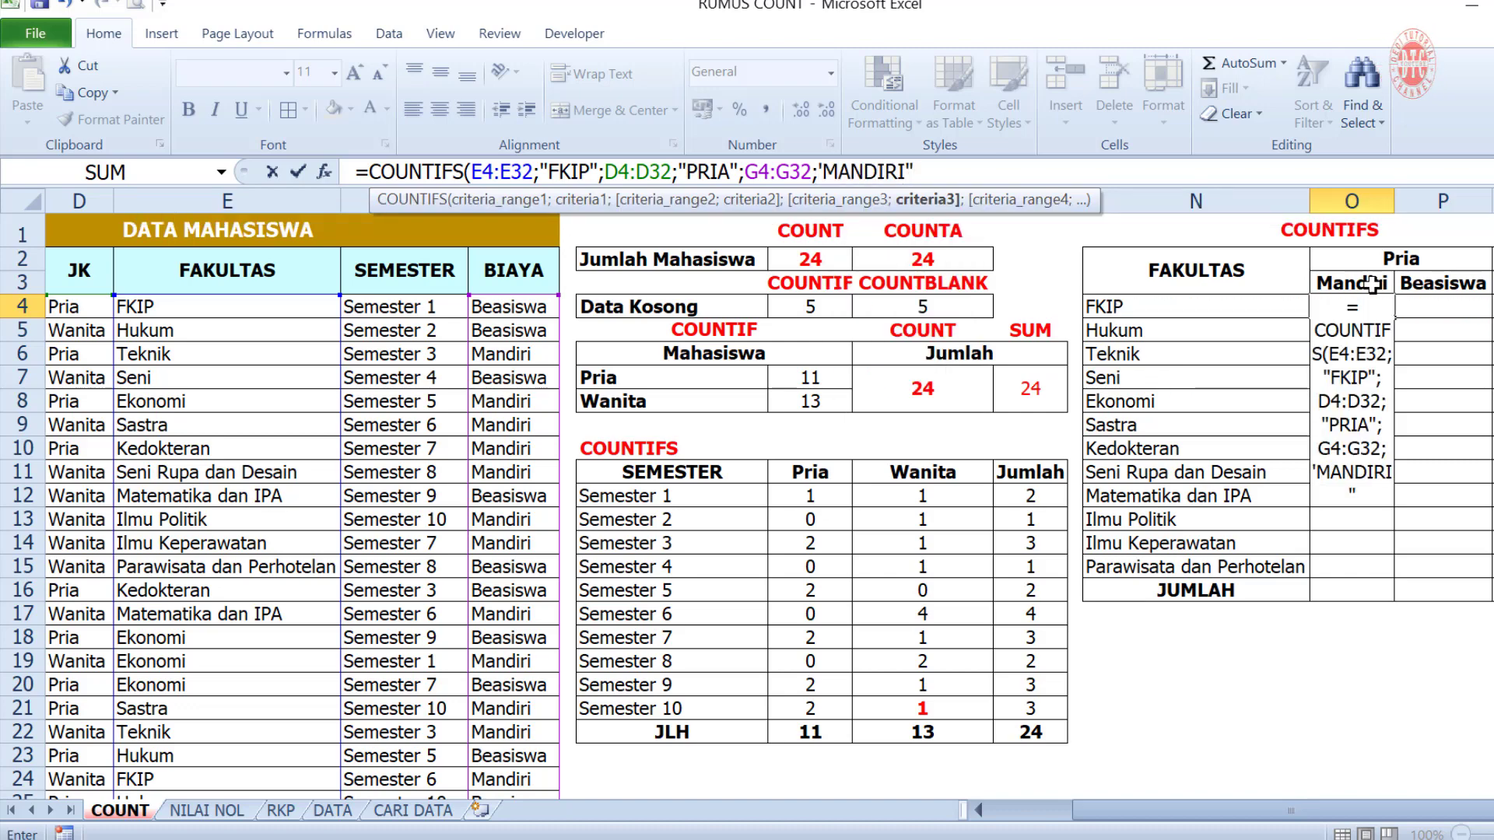
{"action": "left_click", "coordinate": [823, 172]}
{"action": "key", "text": "BackSpace"}
{"action": "type", "text": "\""}
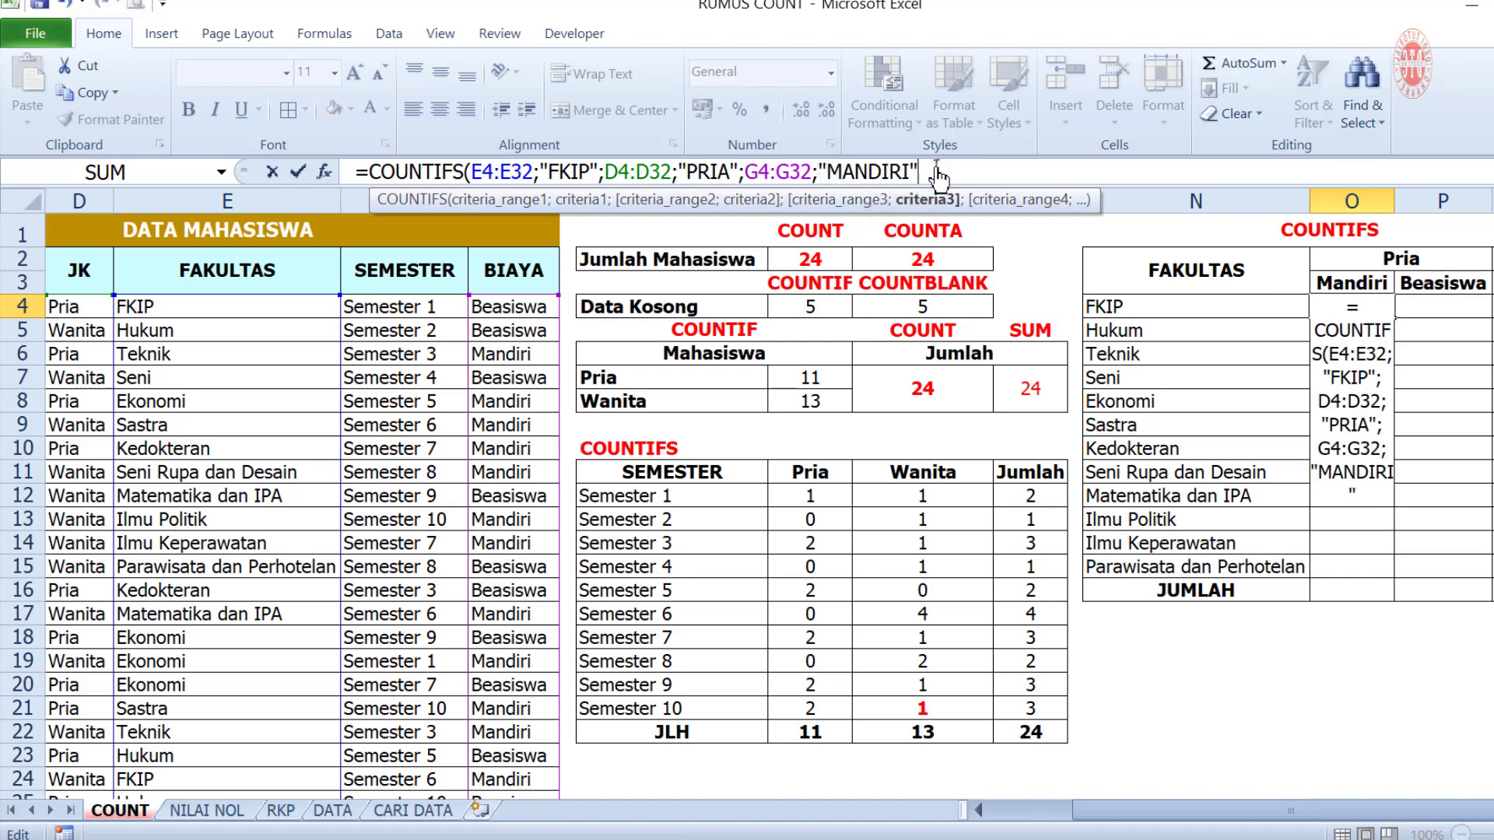
{"action": "key", "text": "Return"}
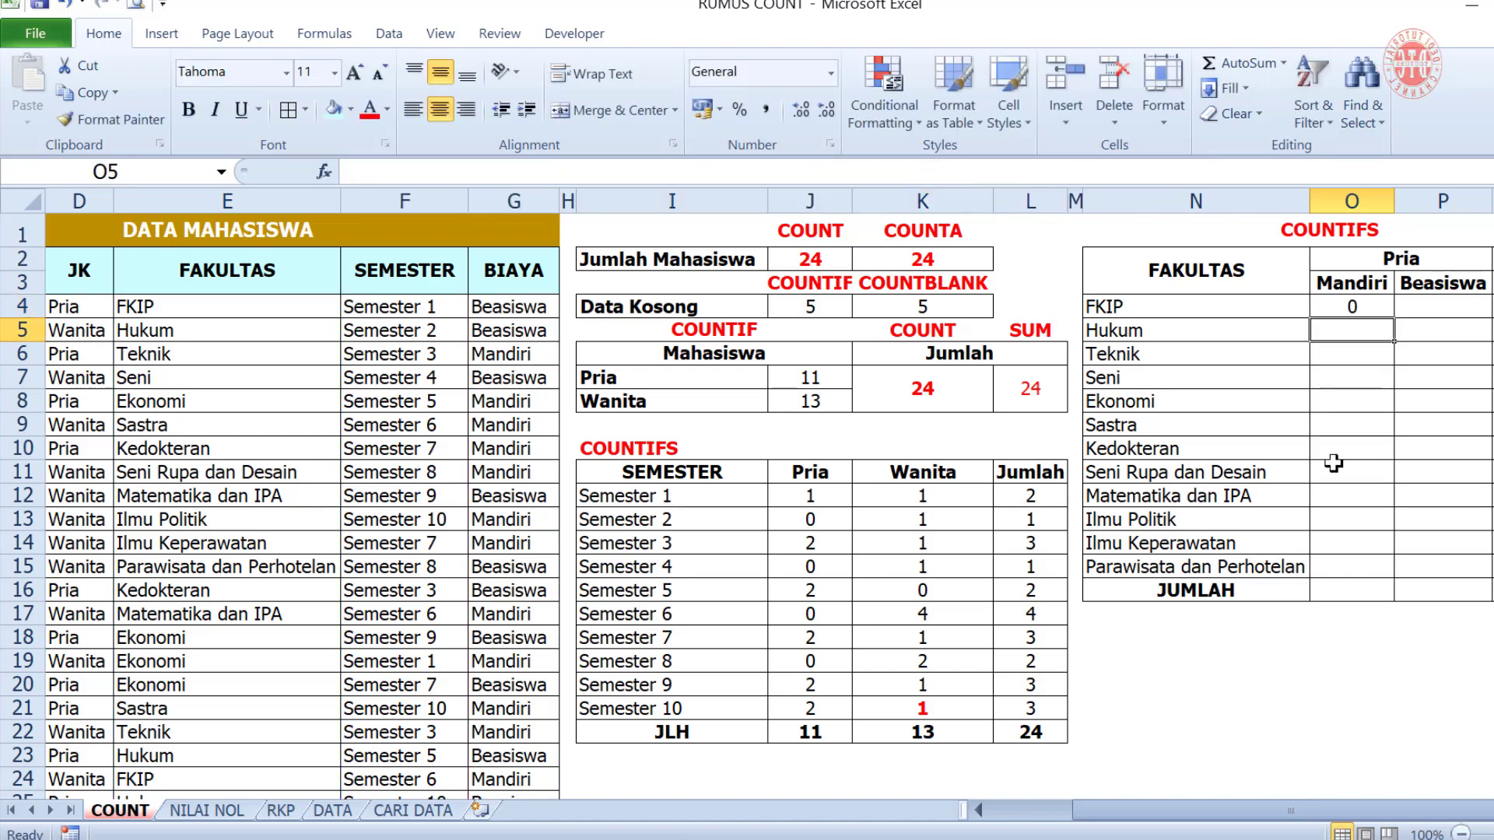
- Check the O4 formula against the FKIP rows and their JK entries in the student data
{"action": "left_click", "coordinate": [1358, 306]}
{"action": "scroll", "coordinate": [333, 372], "scroll_direction": "left", "scroll_amount": 3}
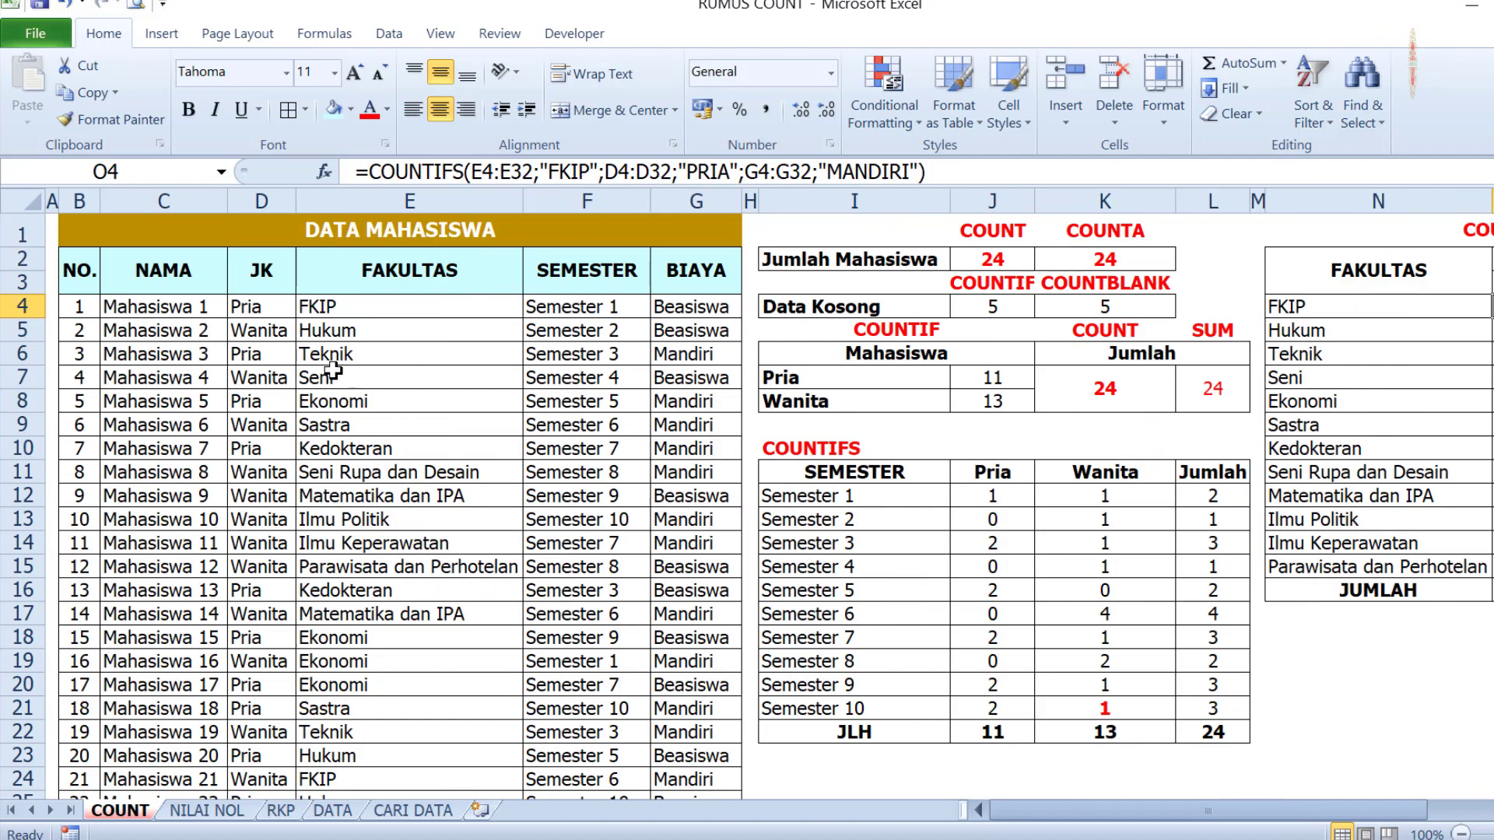
{"action": "left_click", "coordinate": [347, 310]}
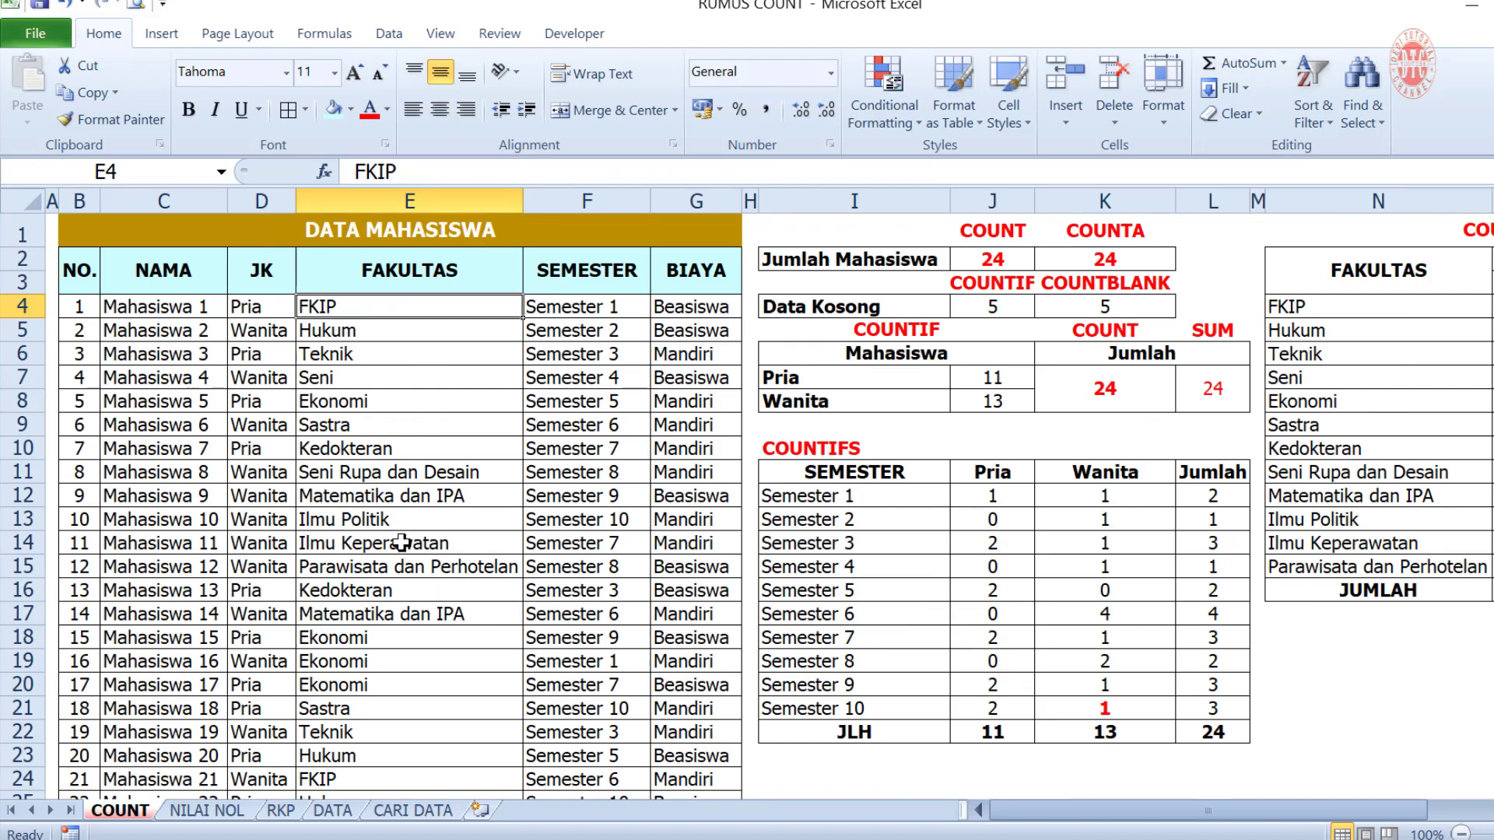
{"action": "scroll", "coordinate": [402, 542], "scroll_direction": "down", "scroll_amount": 3}
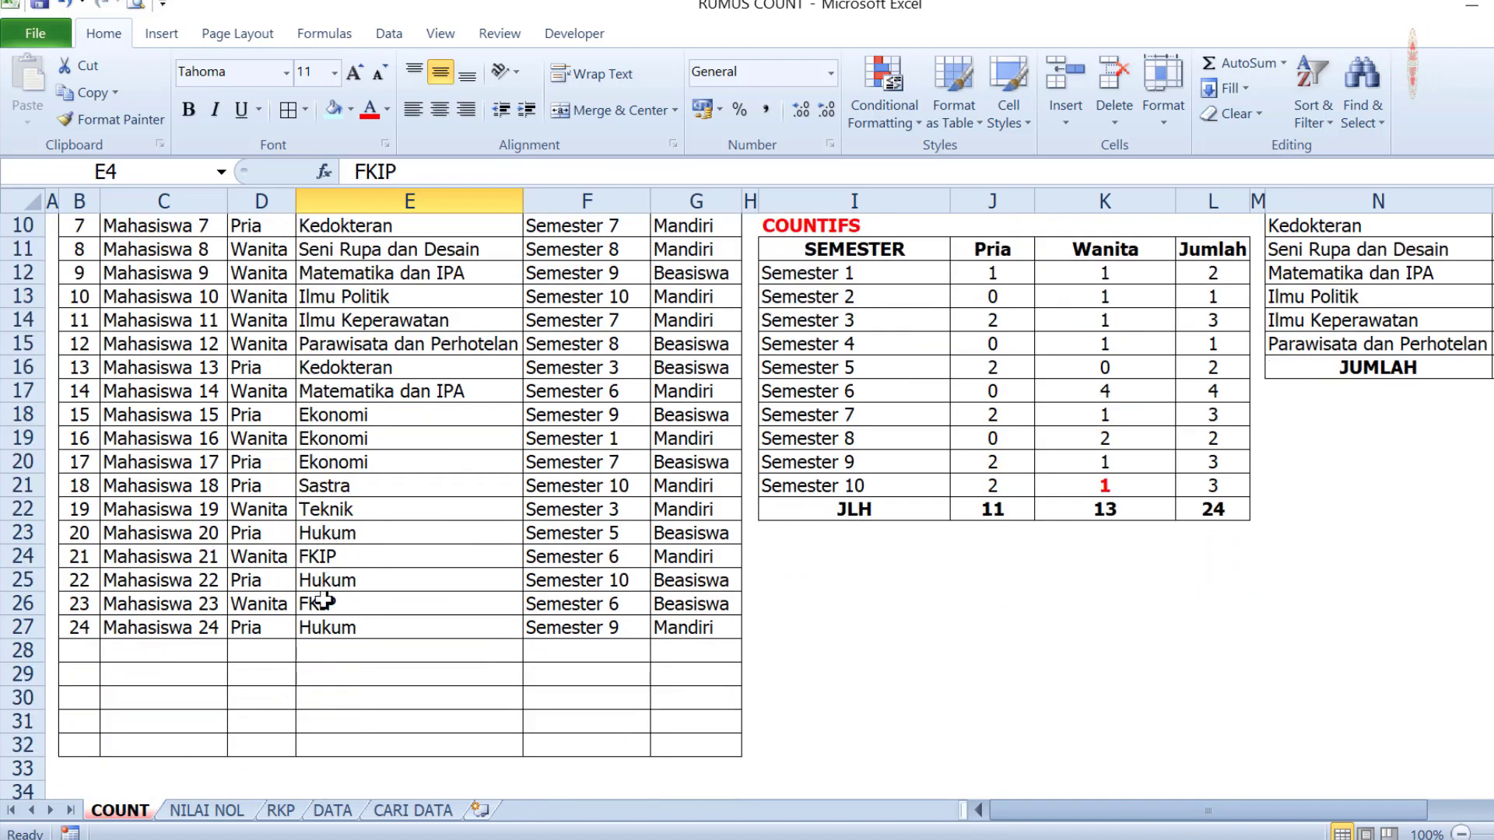
{"action": "left_click", "coordinate": [263, 561]}
- Change the JK entry of the FKIP student in D24 to Pria by filling down from D23
{"action": "left_click", "coordinate": [262, 533]}
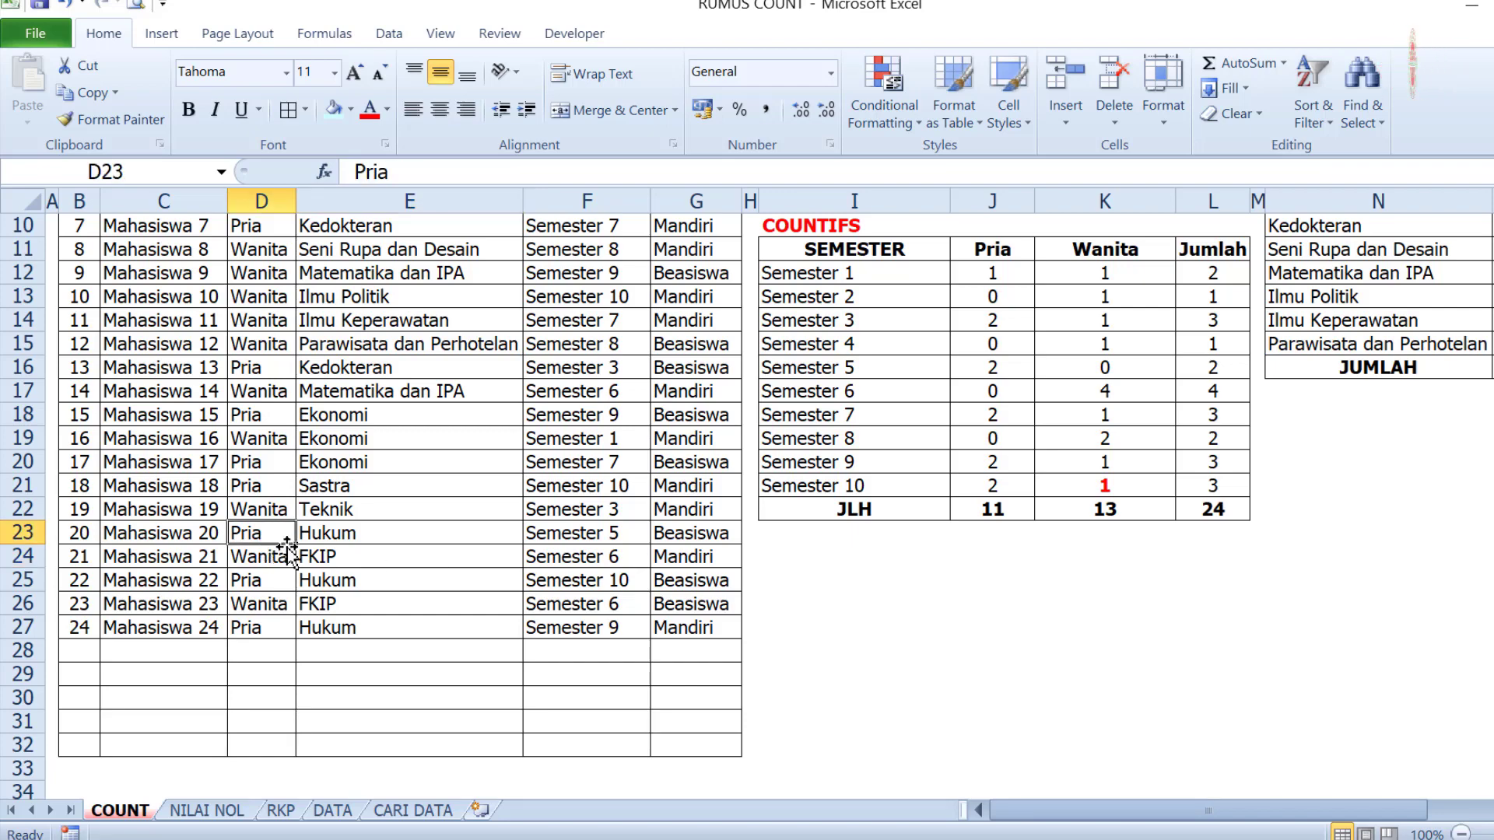
{"action": "left_click_drag", "start_coordinate": [1130, 813], "coordinate": [1225, 813]}
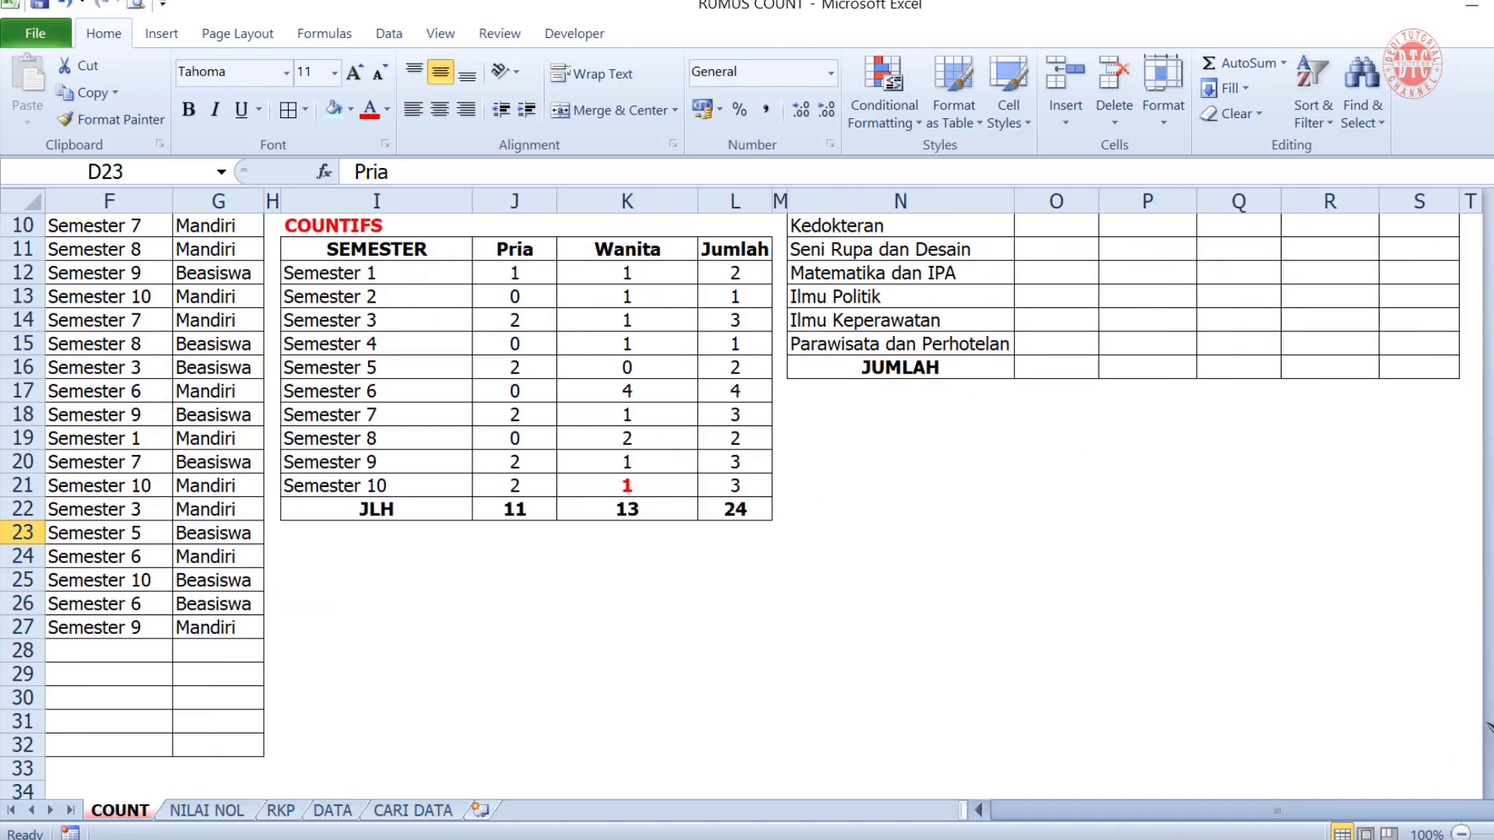
{"action": "scroll", "coordinate": [747, 506], "scroll_direction": "up", "scroll_amount": 3}
{"action": "left_click_drag", "start_coordinate": [1368, 814], "coordinate": [661, 817]}
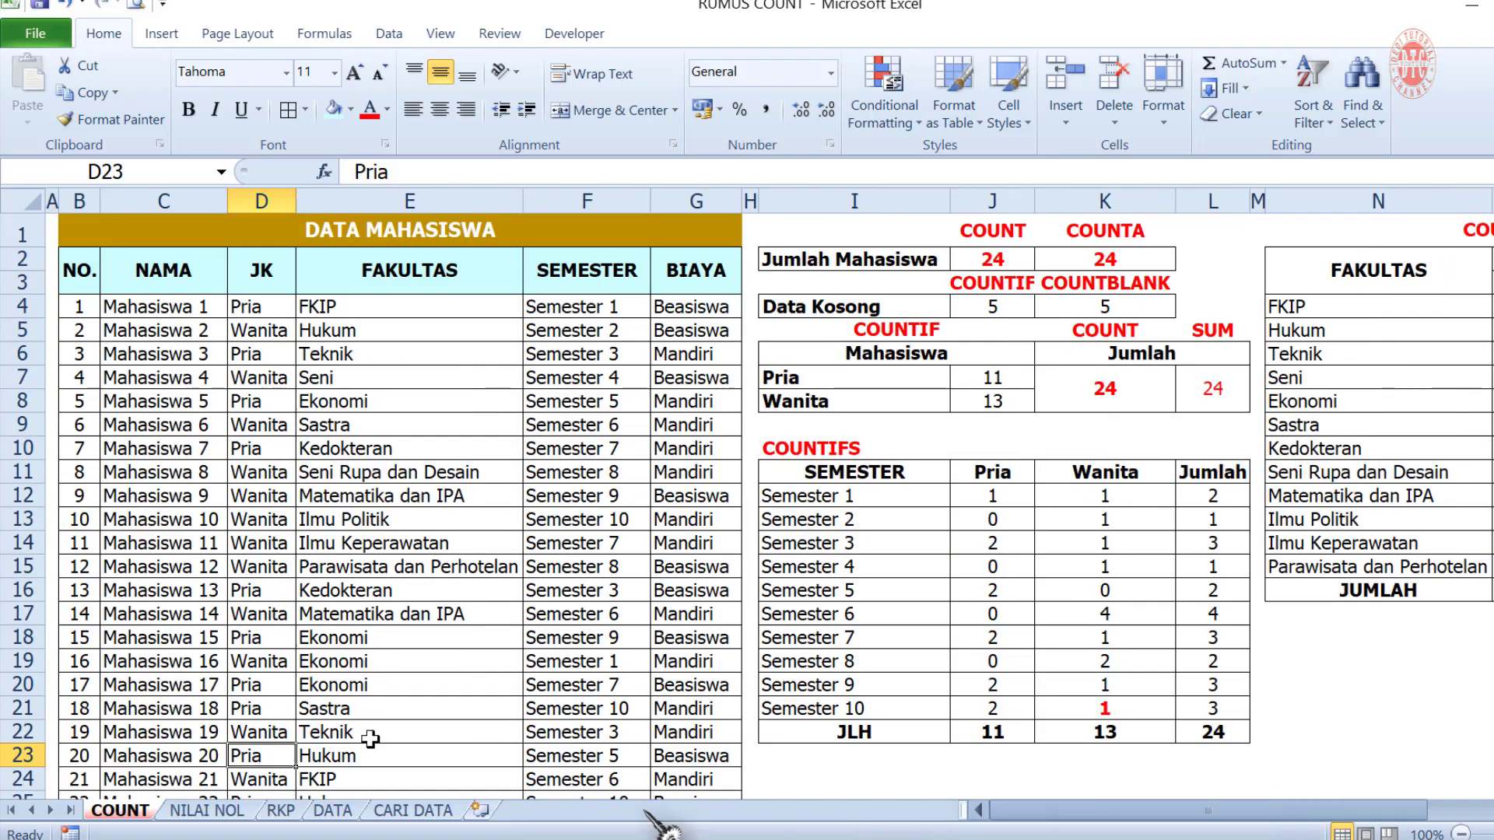
{"action": "scroll", "coordinate": [326, 756], "scroll_direction": "down", "scroll_amount": 1}
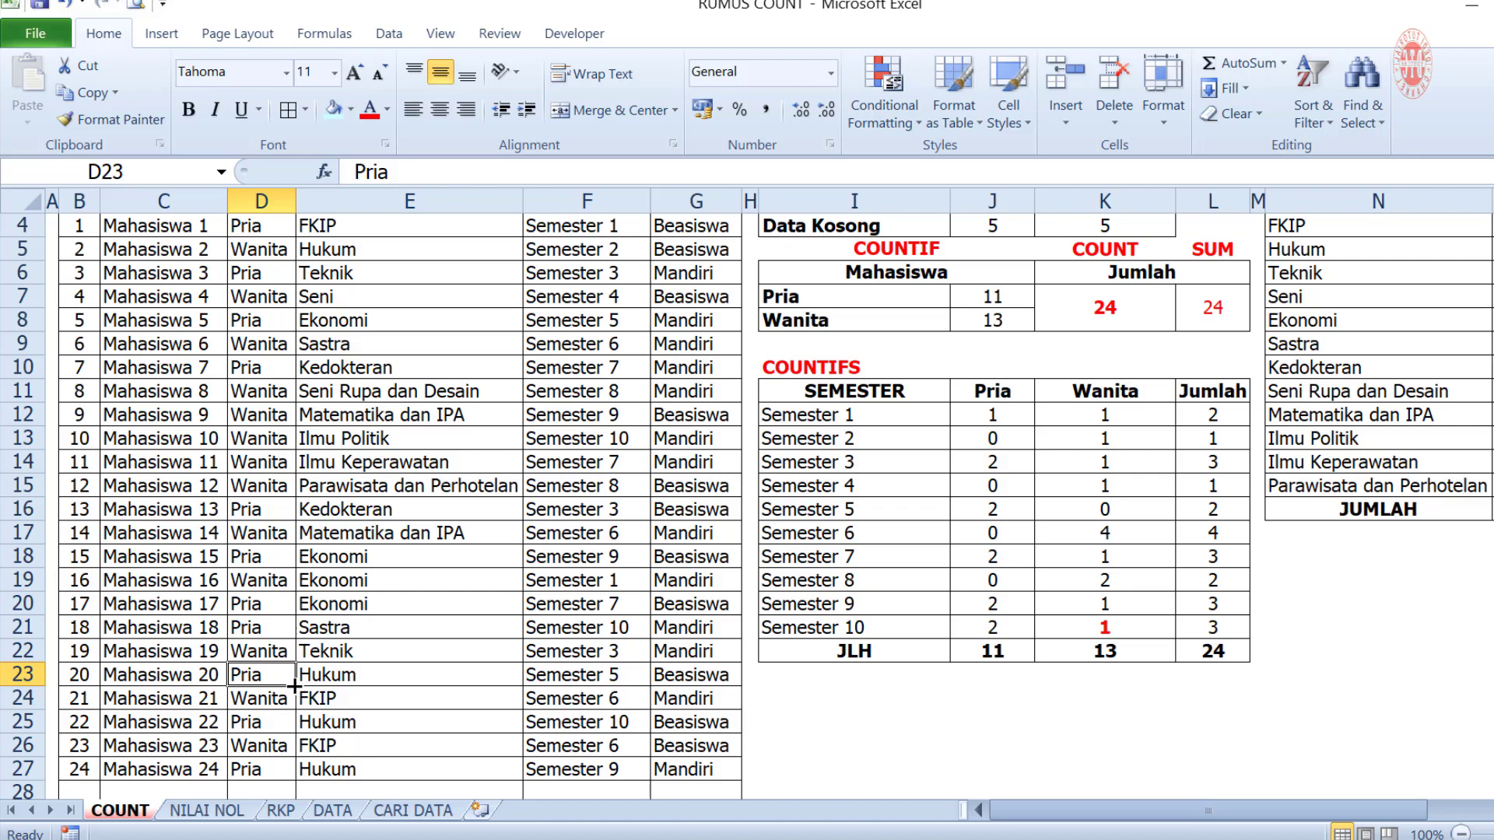
{"action": "left_click_drag", "start_coordinate": [294, 686], "coordinate": [294, 708]}
{"action": "left_click", "coordinate": [246, 701]}
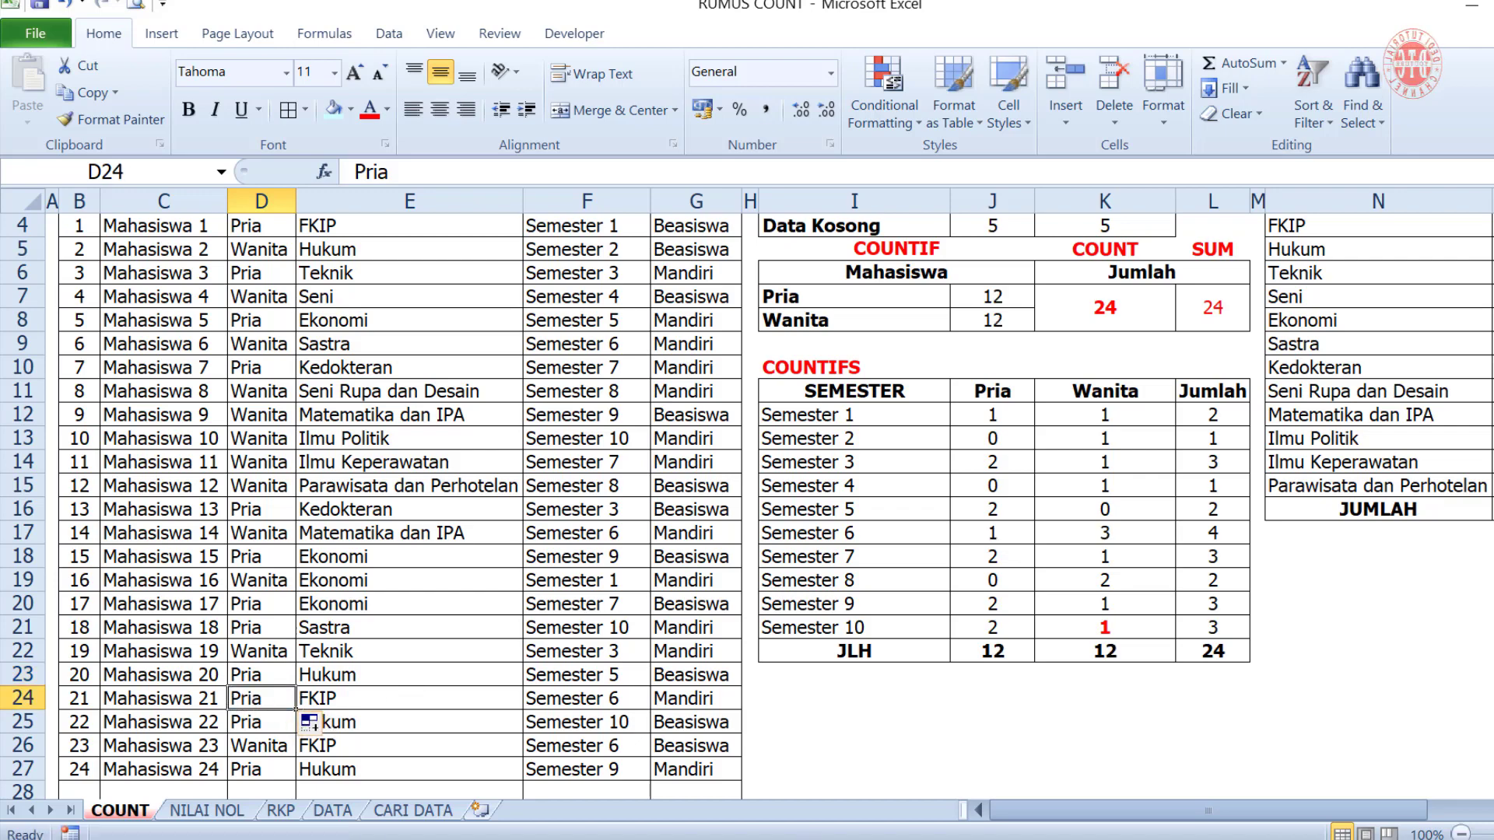
{"action": "left_click_drag", "start_coordinate": [1047, 811], "coordinate": [1148, 814]}
{"action": "scroll", "coordinate": [1438, 566], "scroll_direction": "up", "scroll_amount": 1}
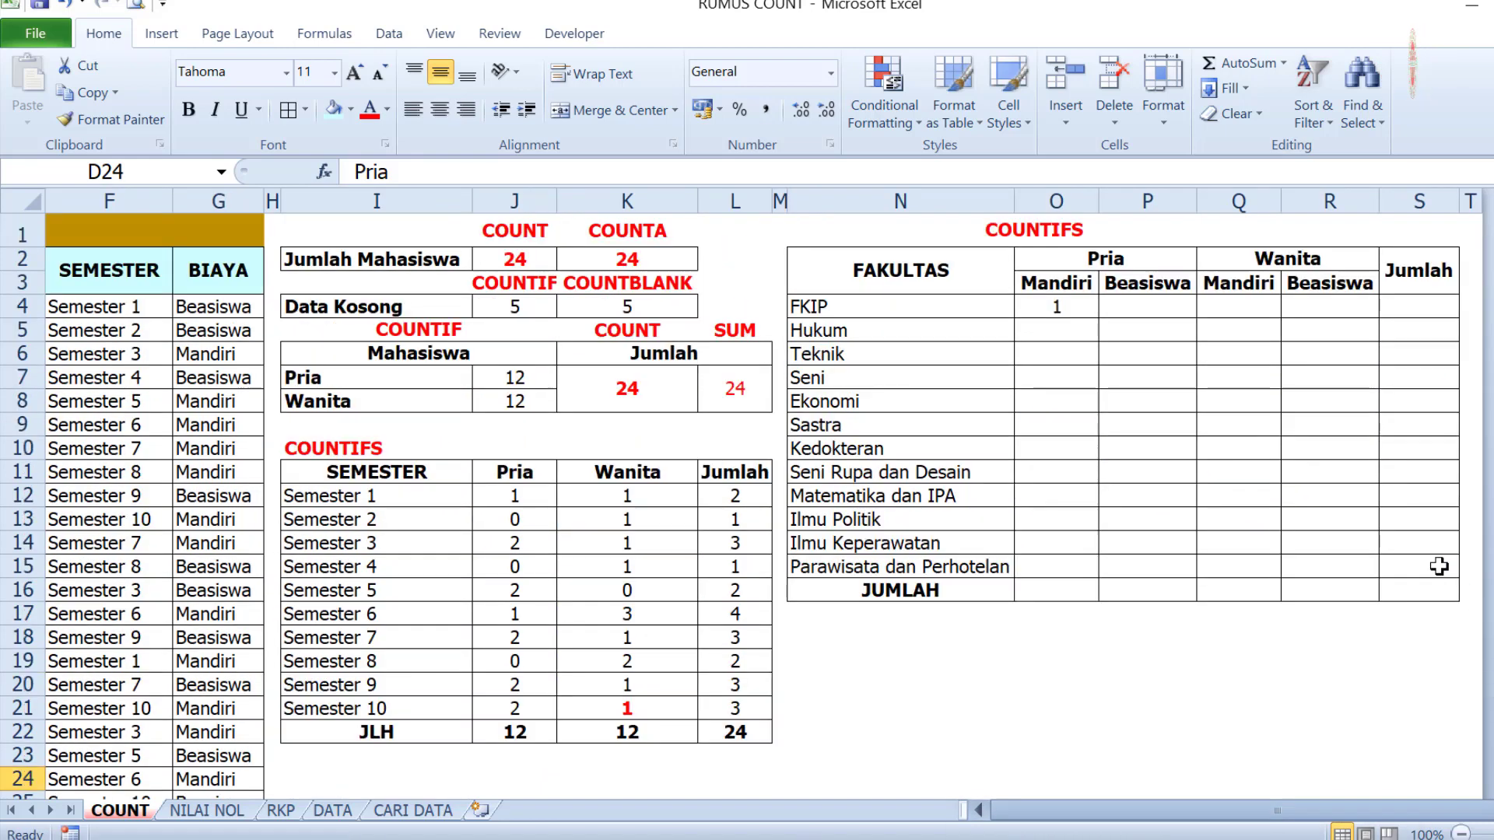
- Start a COUNTIFS formula in O5 for Hukum with the FAKULTAS data as absolute first criteria range $E$4:$E$32
{"action": "left_click", "coordinate": [1055, 335]}
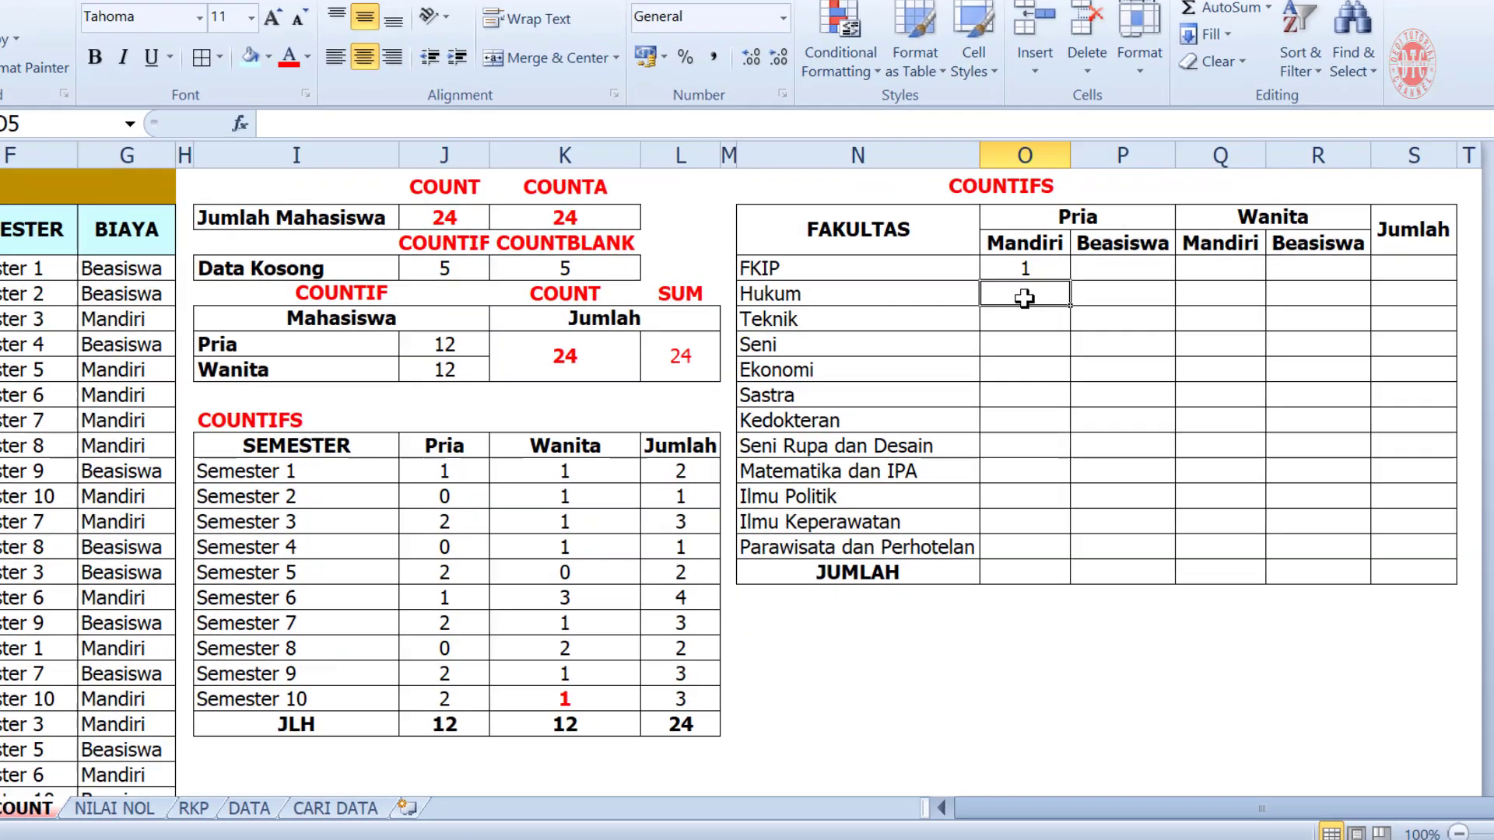
{"action": "type", "text": "=COUNT"}
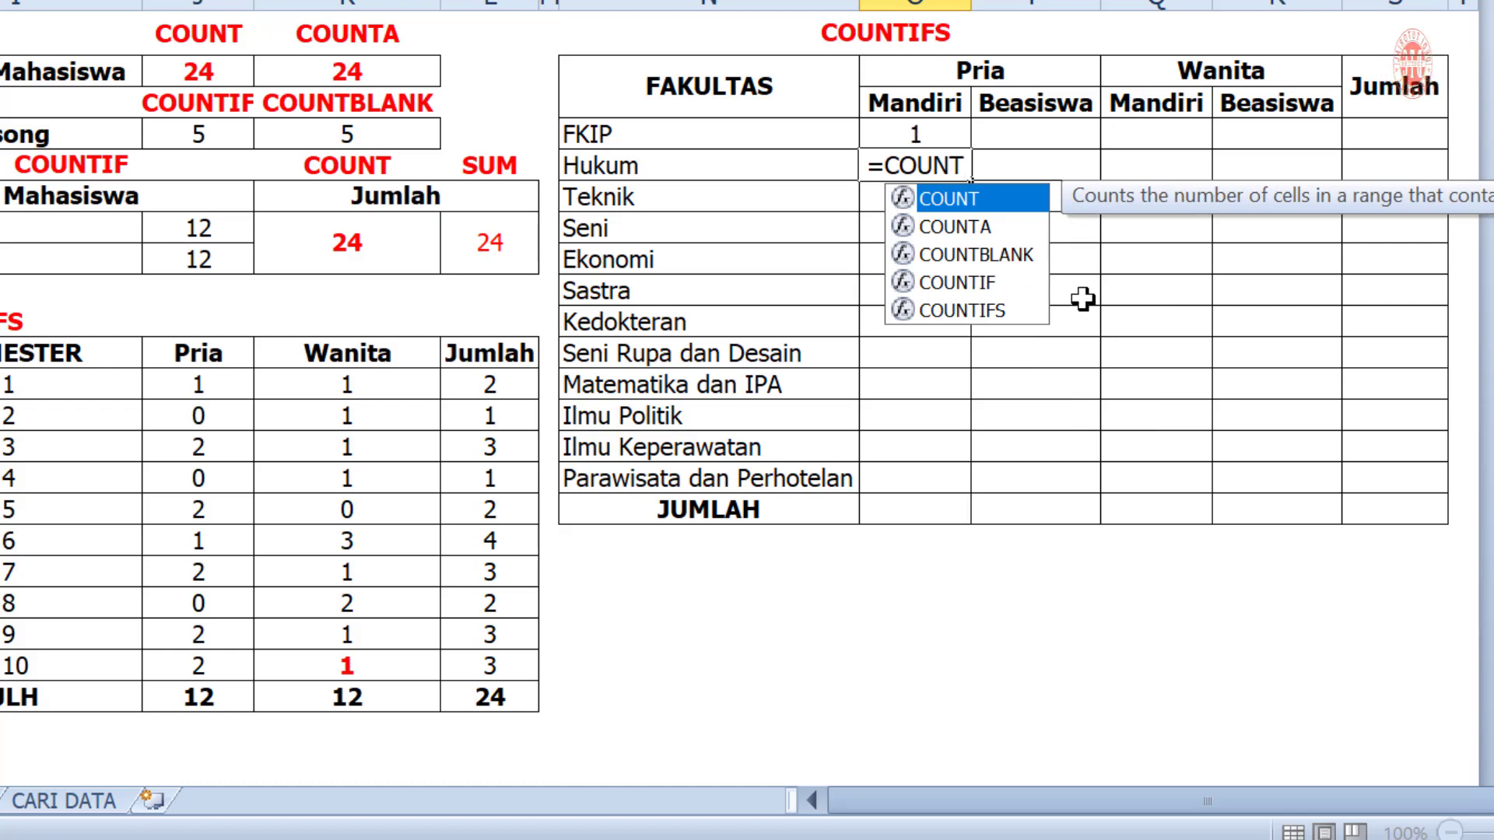
{"action": "double_click", "coordinate": [1008, 311]}
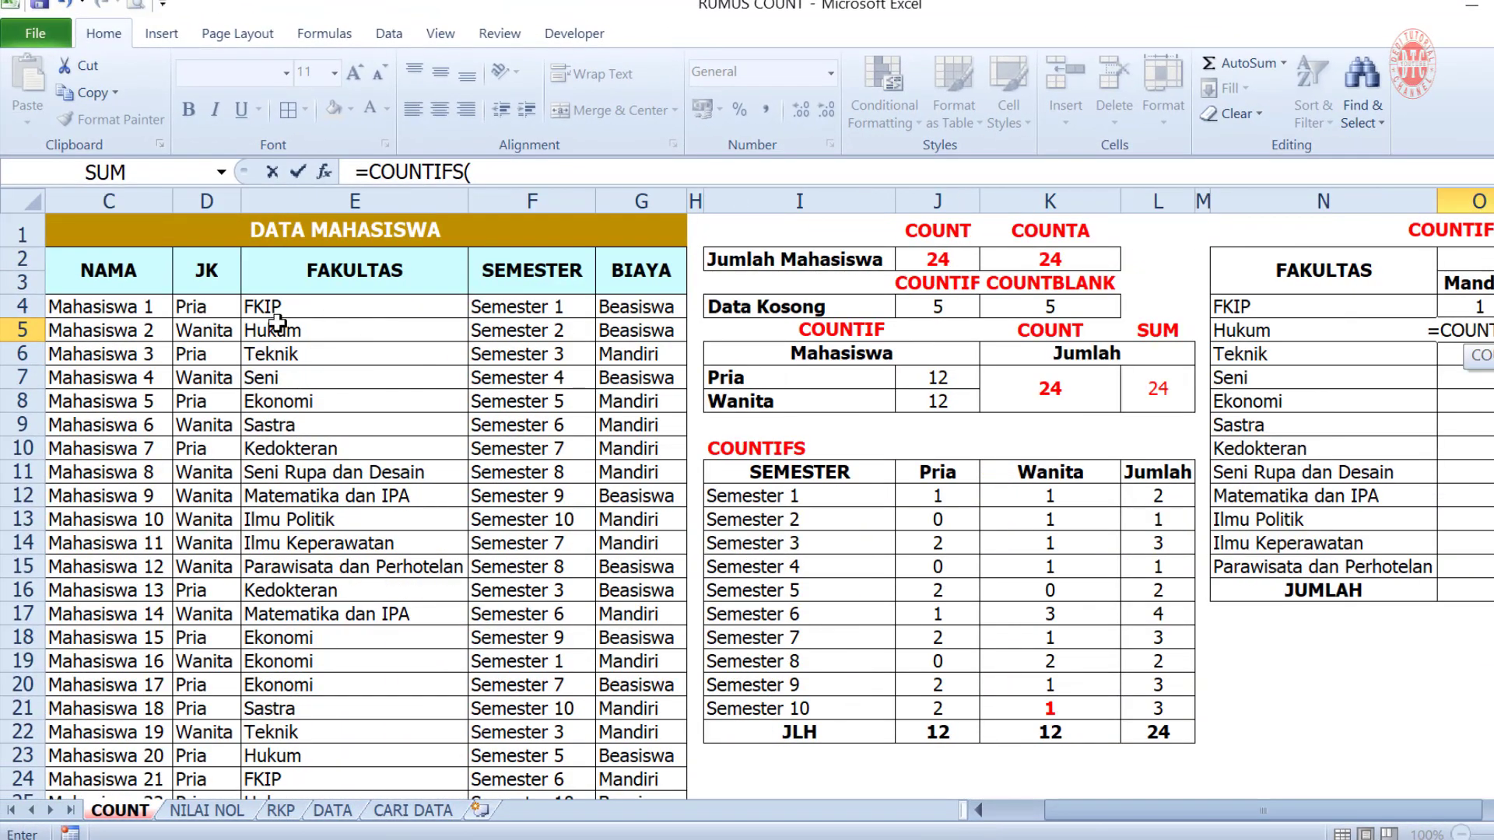
{"action": "left_click_drag", "start_coordinate": [279, 312], "coordinate": [336, 723]}
{"action": "left_click_drag", "start_coordinate": [541, 168], "coordinate": [473, 165]}
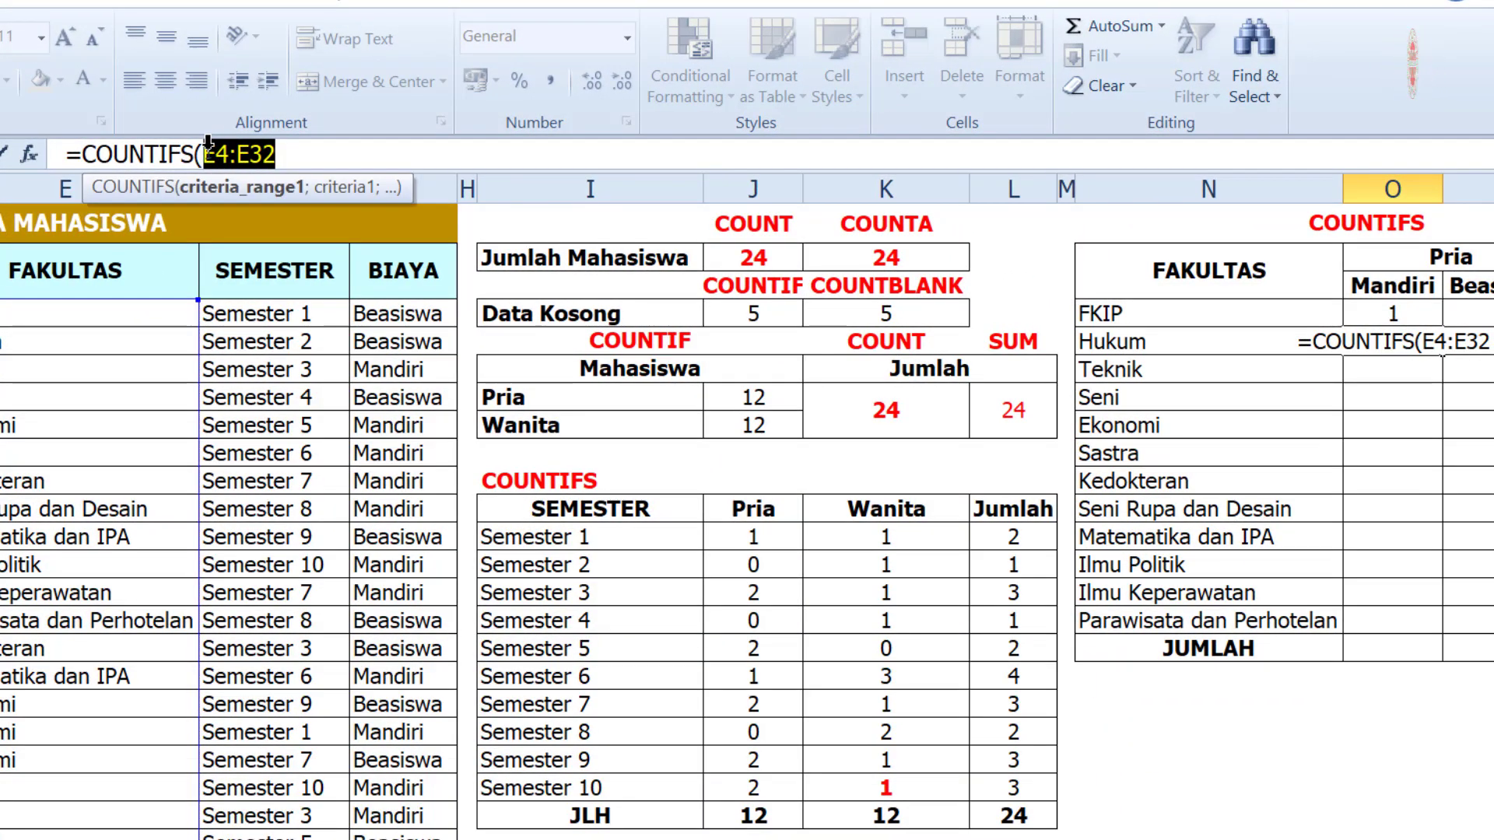
{"action": "key", "text": "F4"}
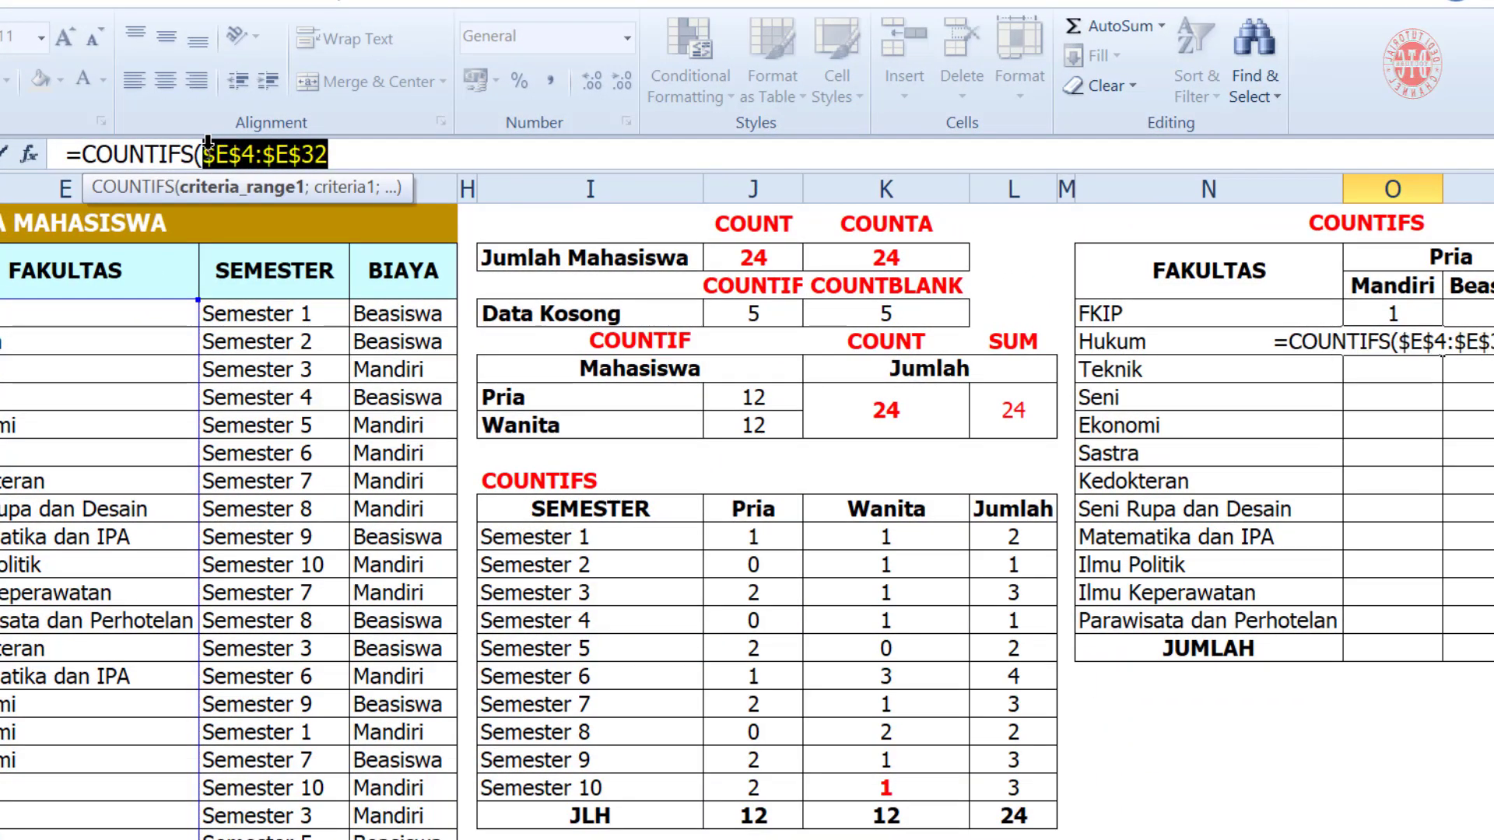
{"action": "key", "text": "Right"}
{"action": "type", "text": ";"}
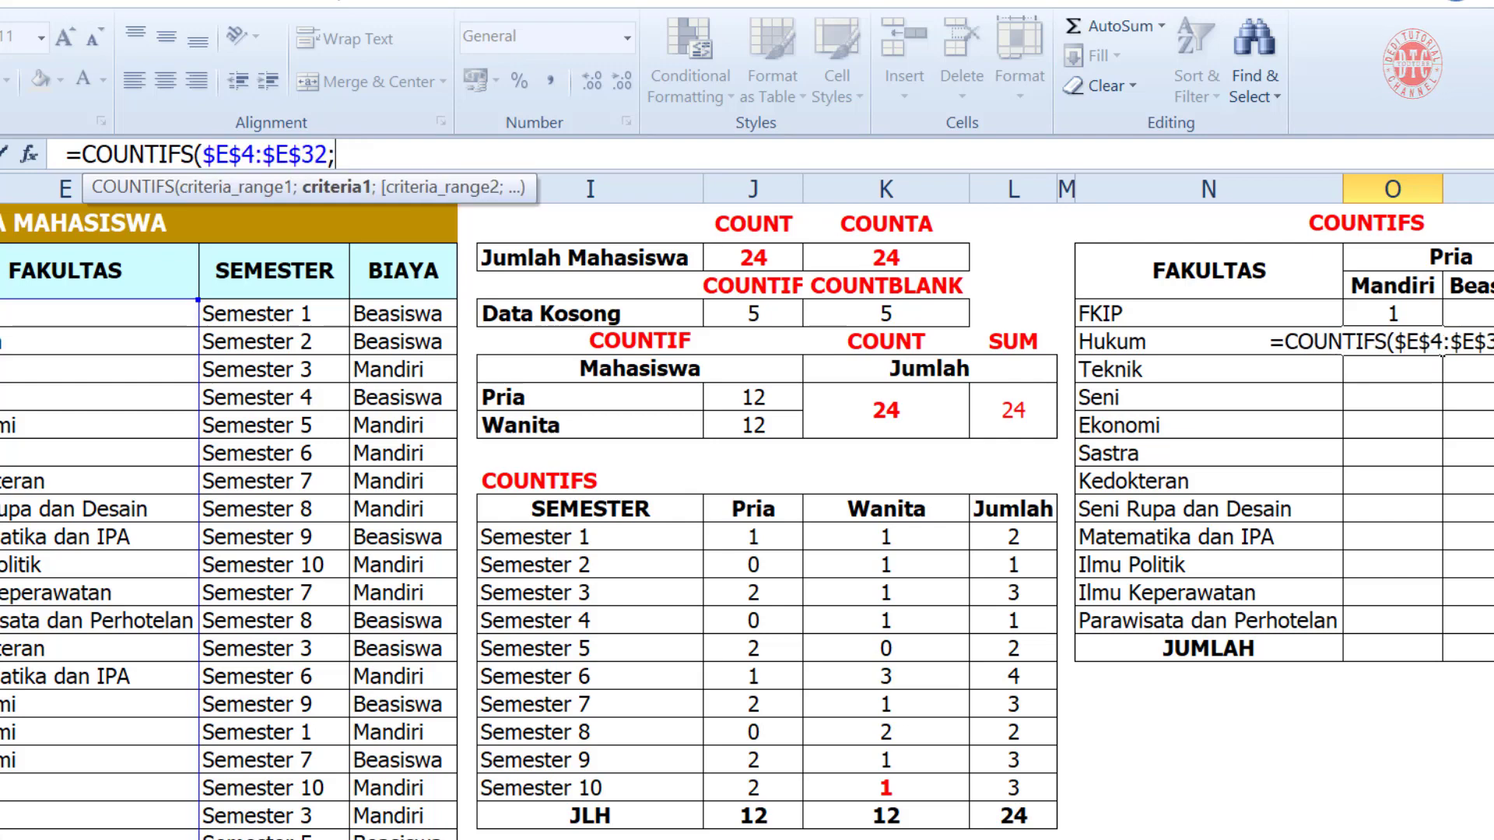
- Use the Hukum label cell N5 as first criterion in the O5 formula, locking only its column as $N5
{"action": "scroll", "coordinate": [747, 514], "scroll_direction": "right", "scroll_amount": 1}
{"action": "scroll", "coordinate": [747, 513], "scroll_direction": "right", "scroll_amount": 1}
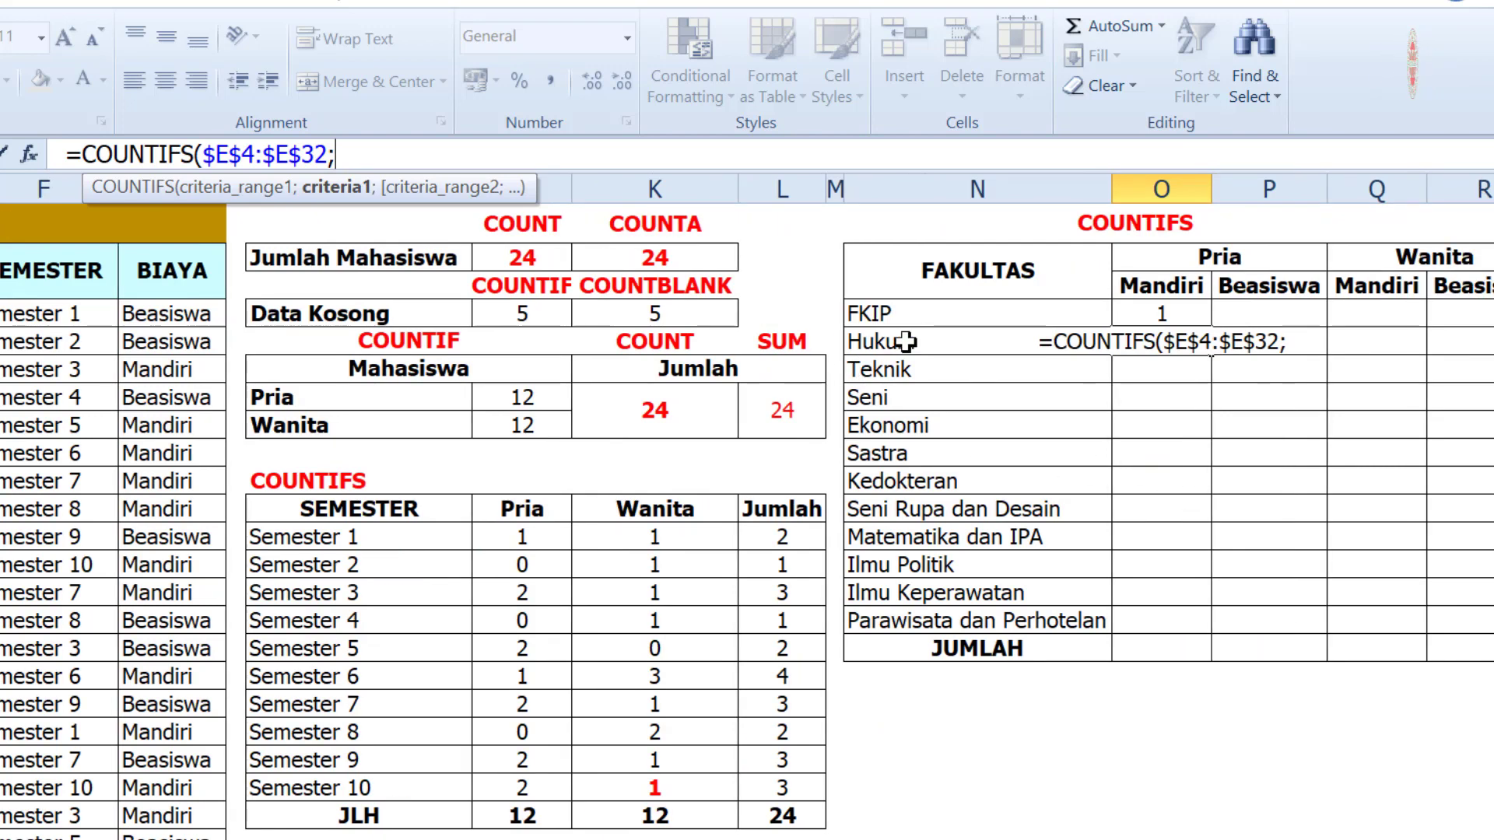
{"action": "left_click", "coordinate": [876, 340]}
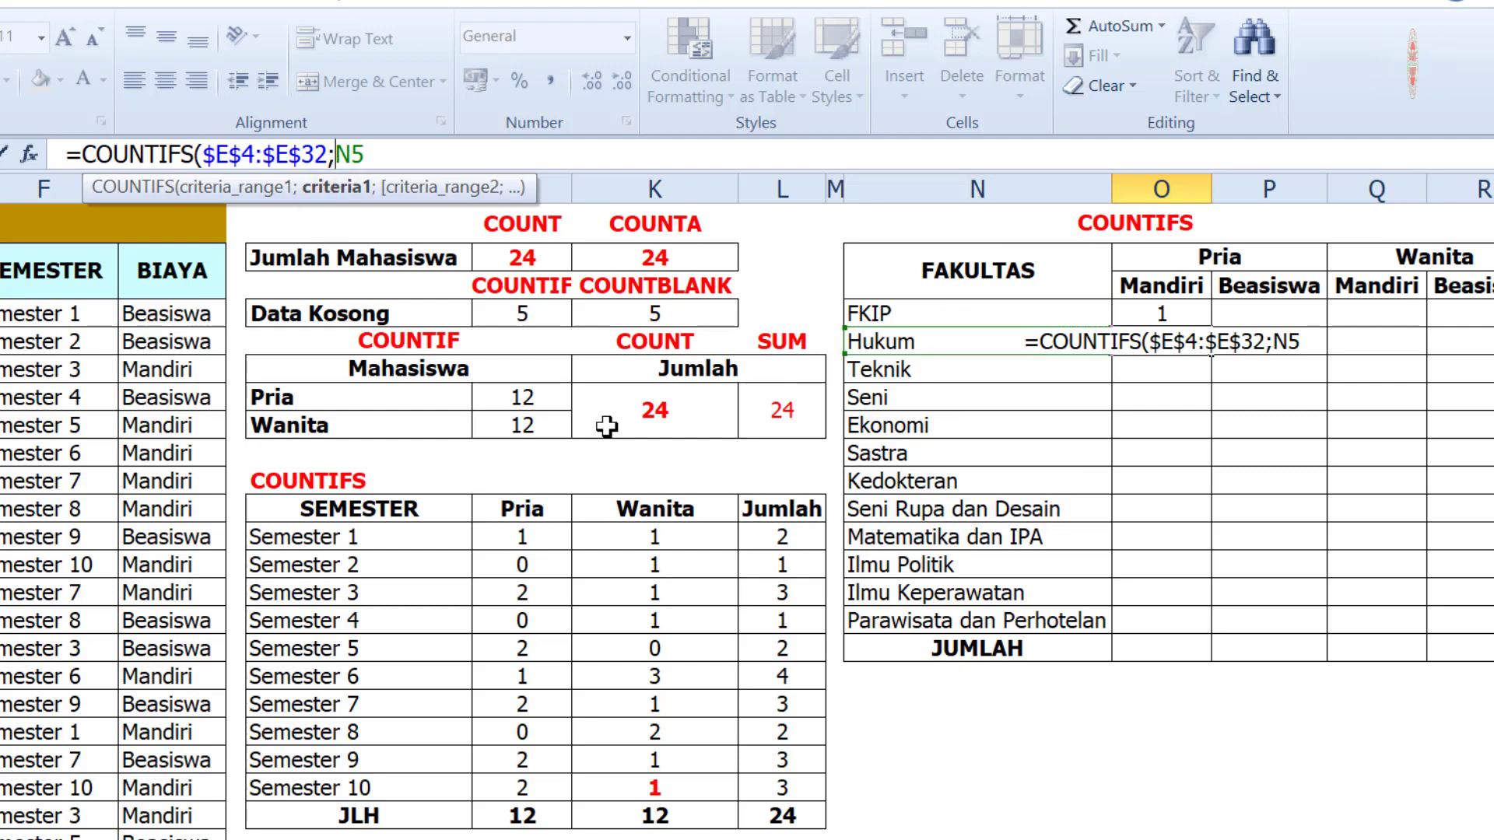
{"action": "type", "text": "$"}
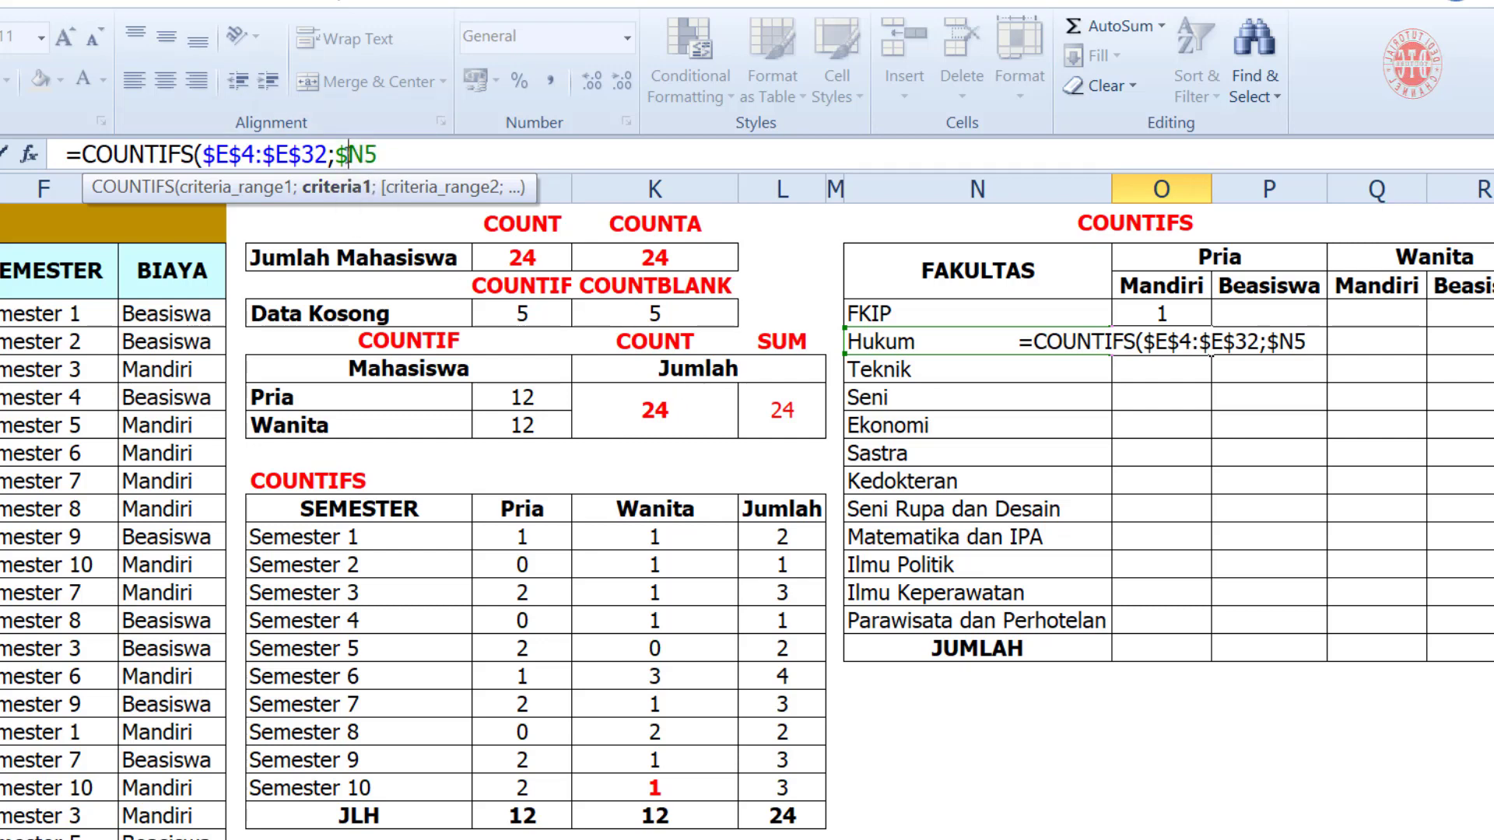
{"action": "key", "text": "BackSpace"}
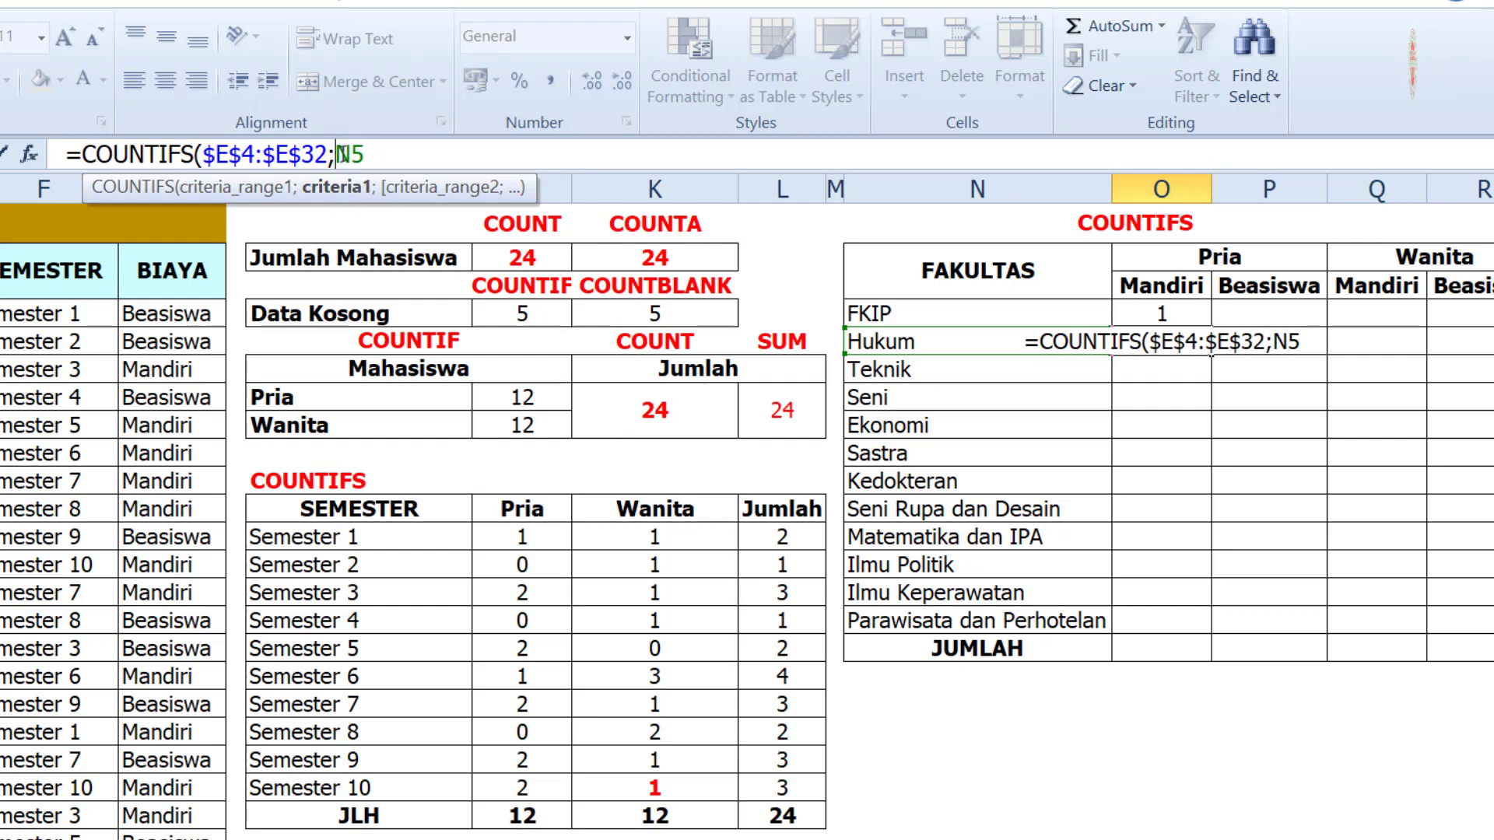
{"action": "key", "text": "F4"}
{"action": "key", "text": "F4"}
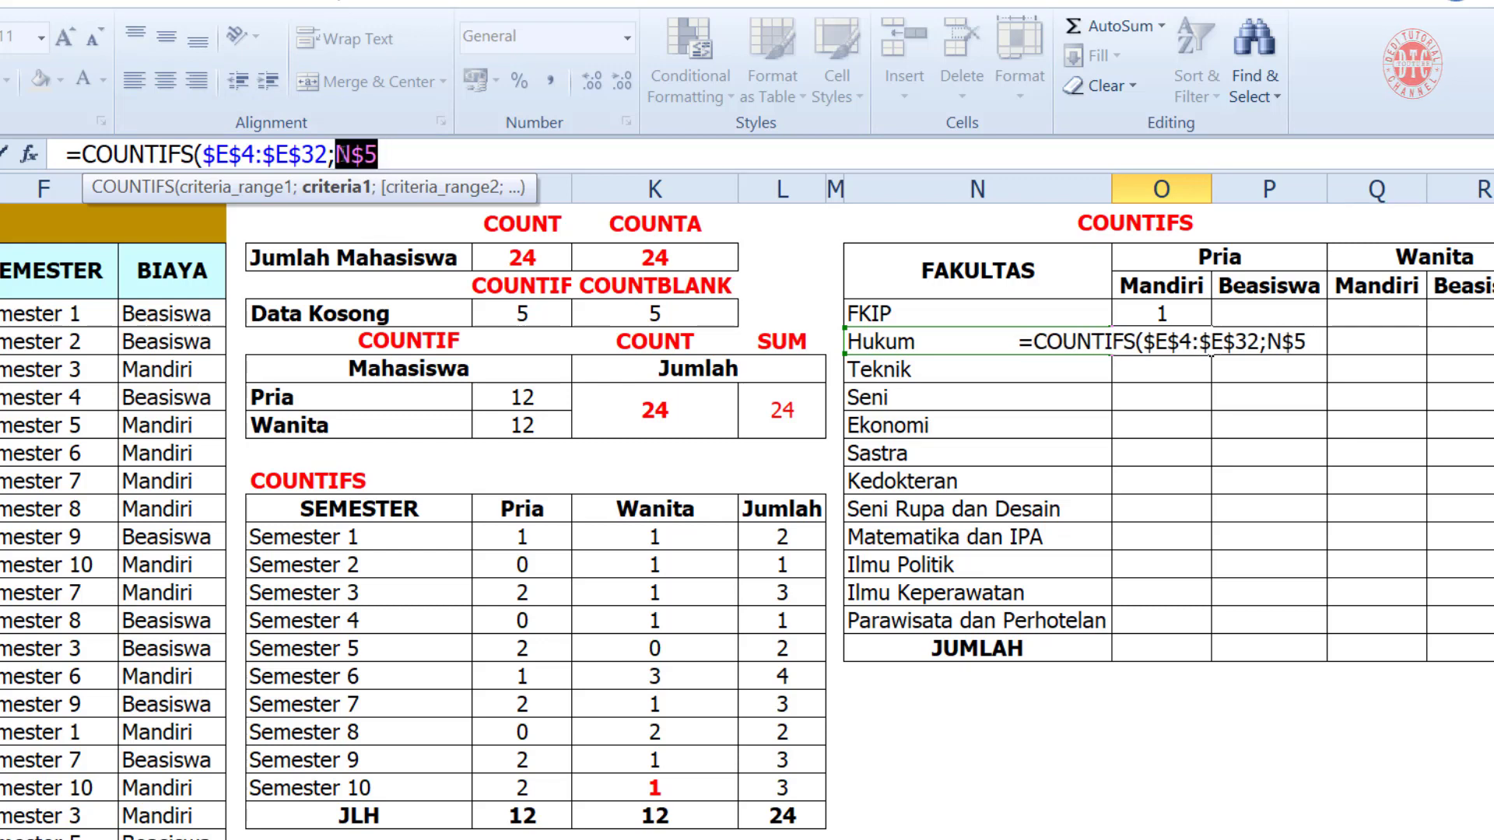
{"action": "key", "text": "F4"}
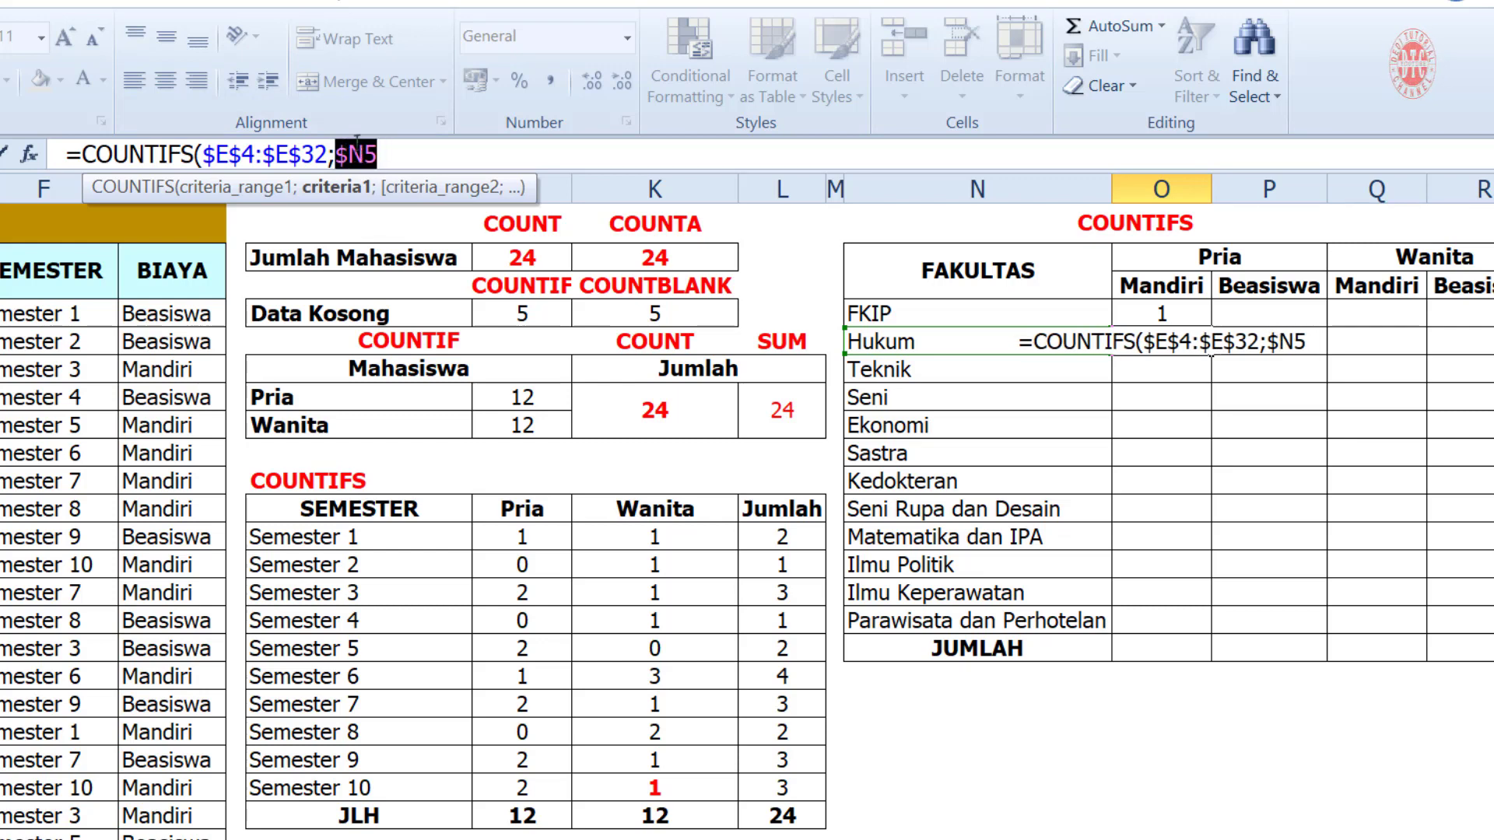
{"action": "left_click", "coordinate": [379, 155]}
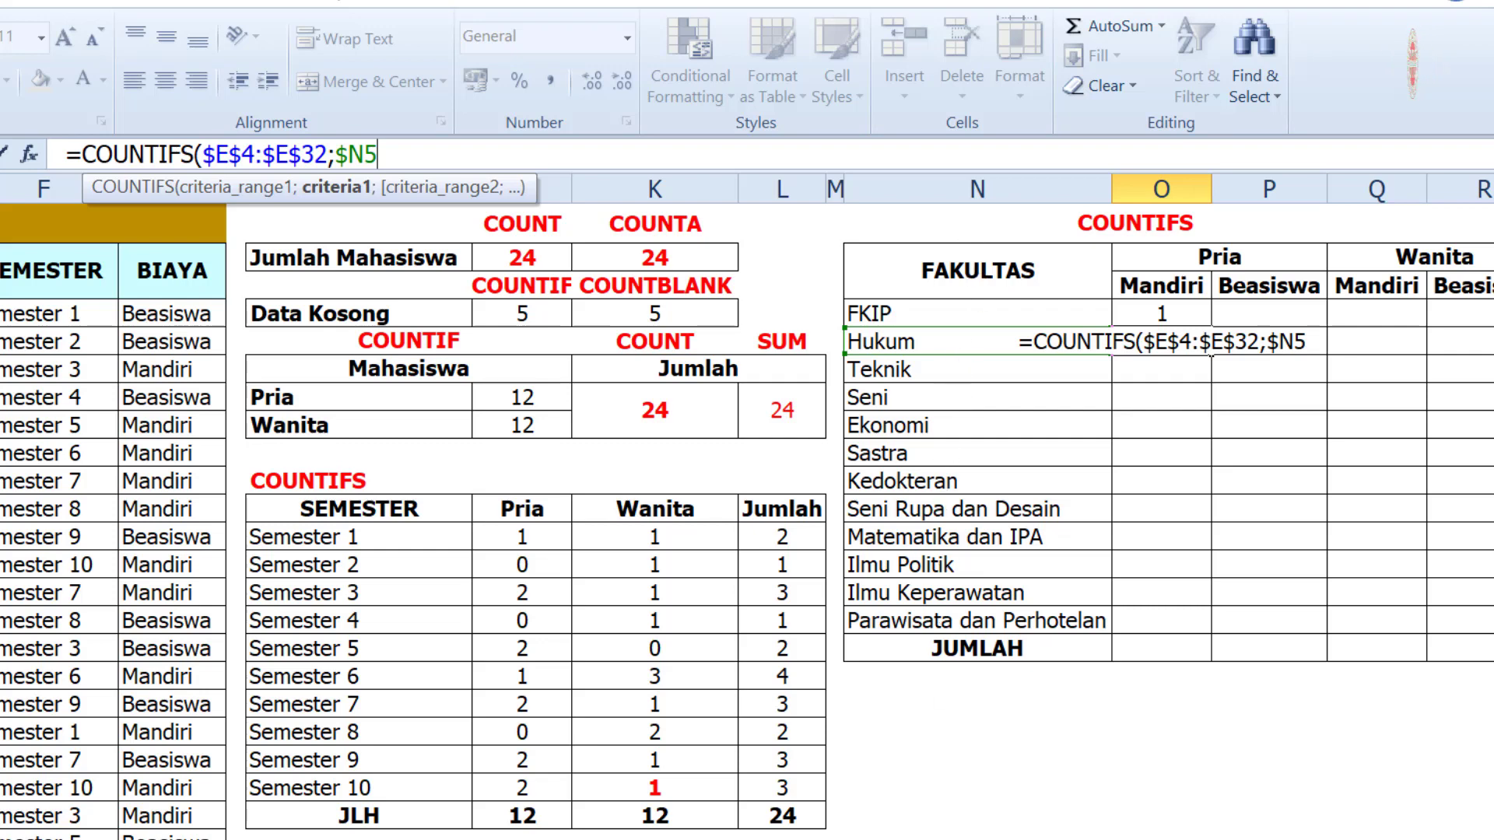
{"action": "type", "text": ";"}
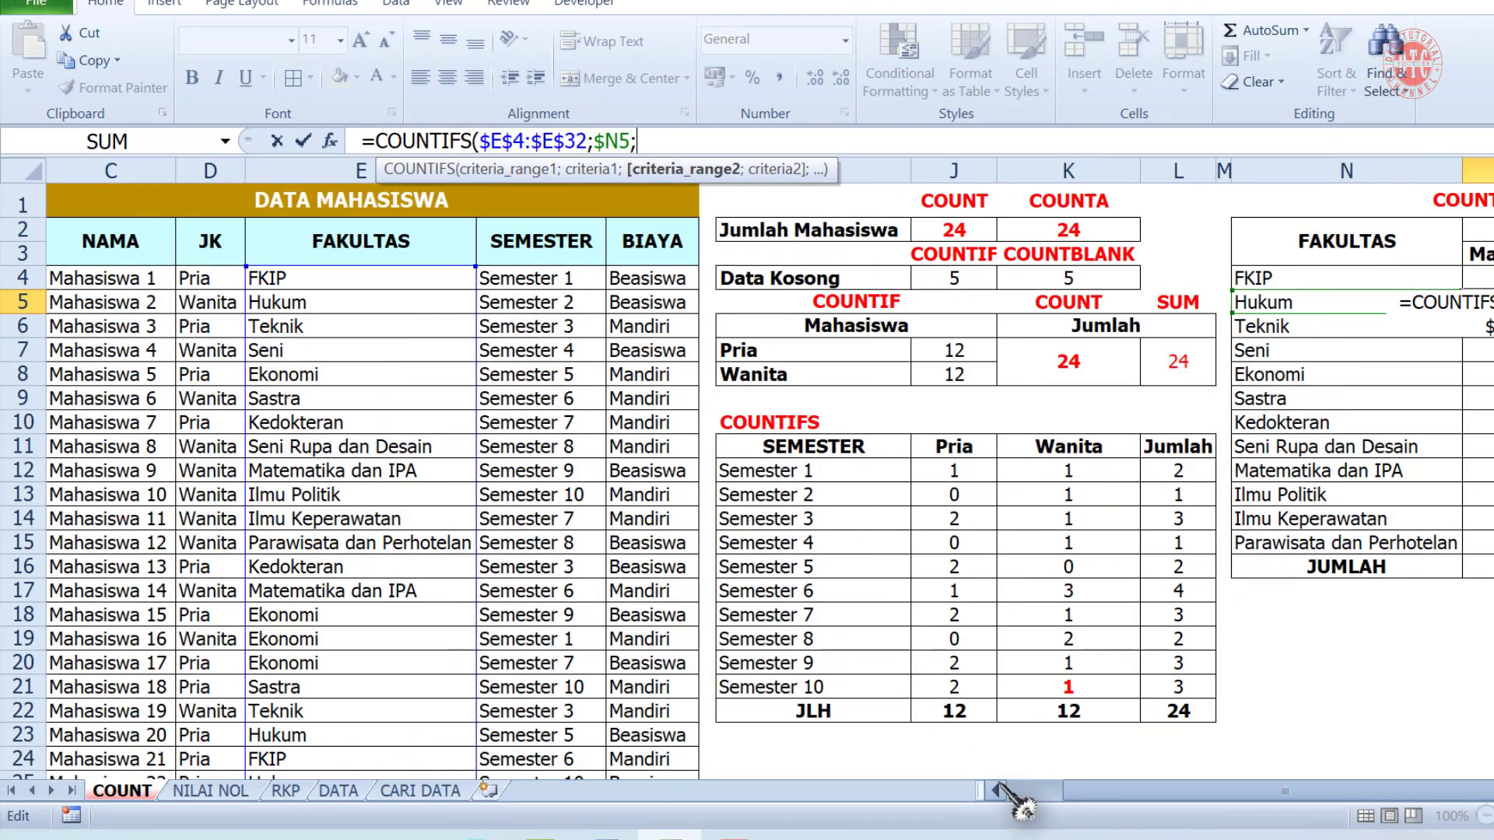
- Add the JK data as second criteria range in the O5 formula with the absolute reference $D$4:$D$32
{"action": "left_click", "coordinate": [998, 790]}
{"action": "left_click", "coordinate": [998, 791]}
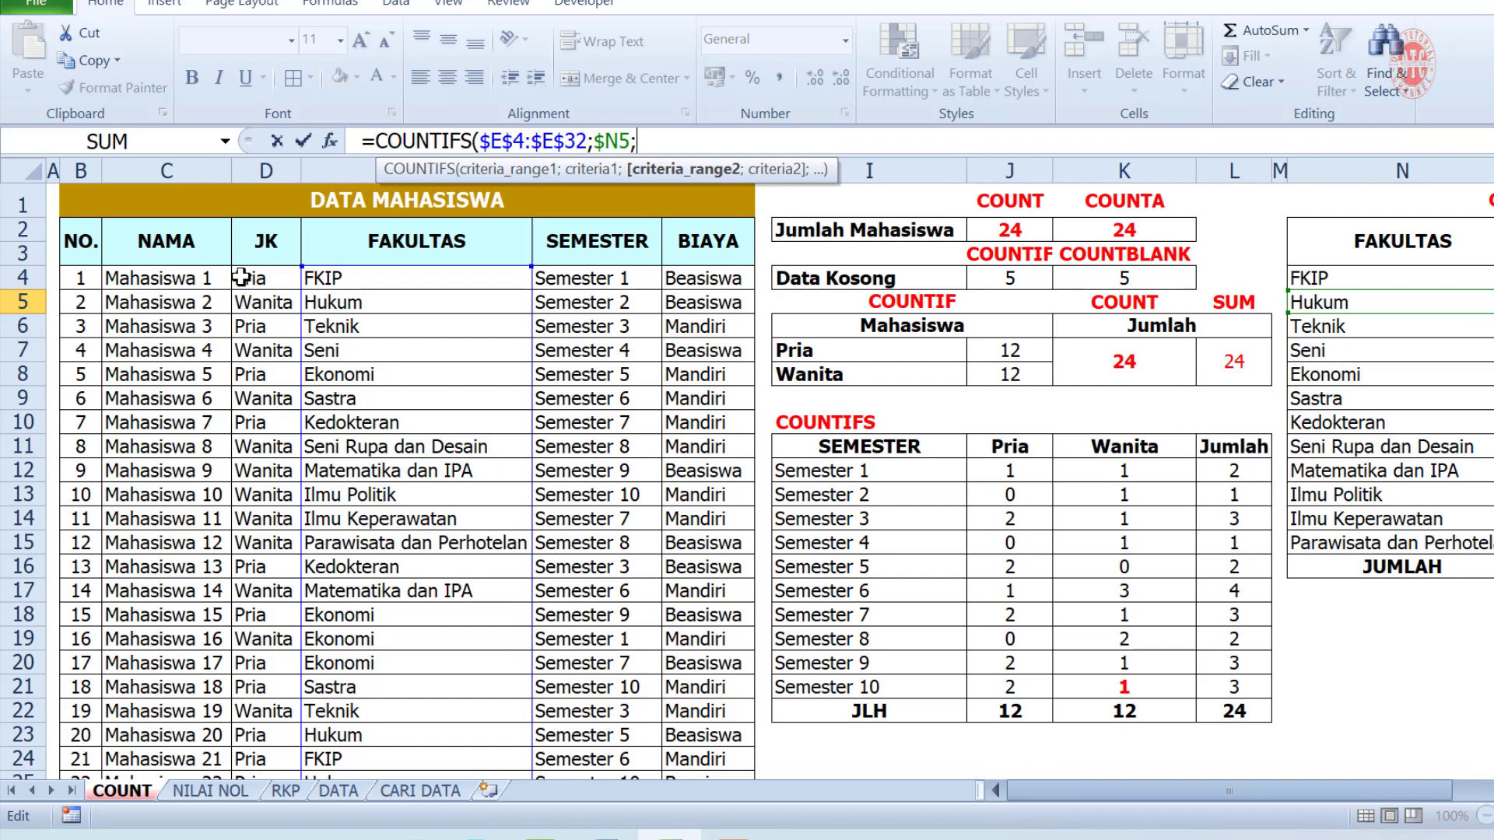
{"action": "left_click_drag", "start_coordinate": [259, 278], "coordinate": [258, 743]}
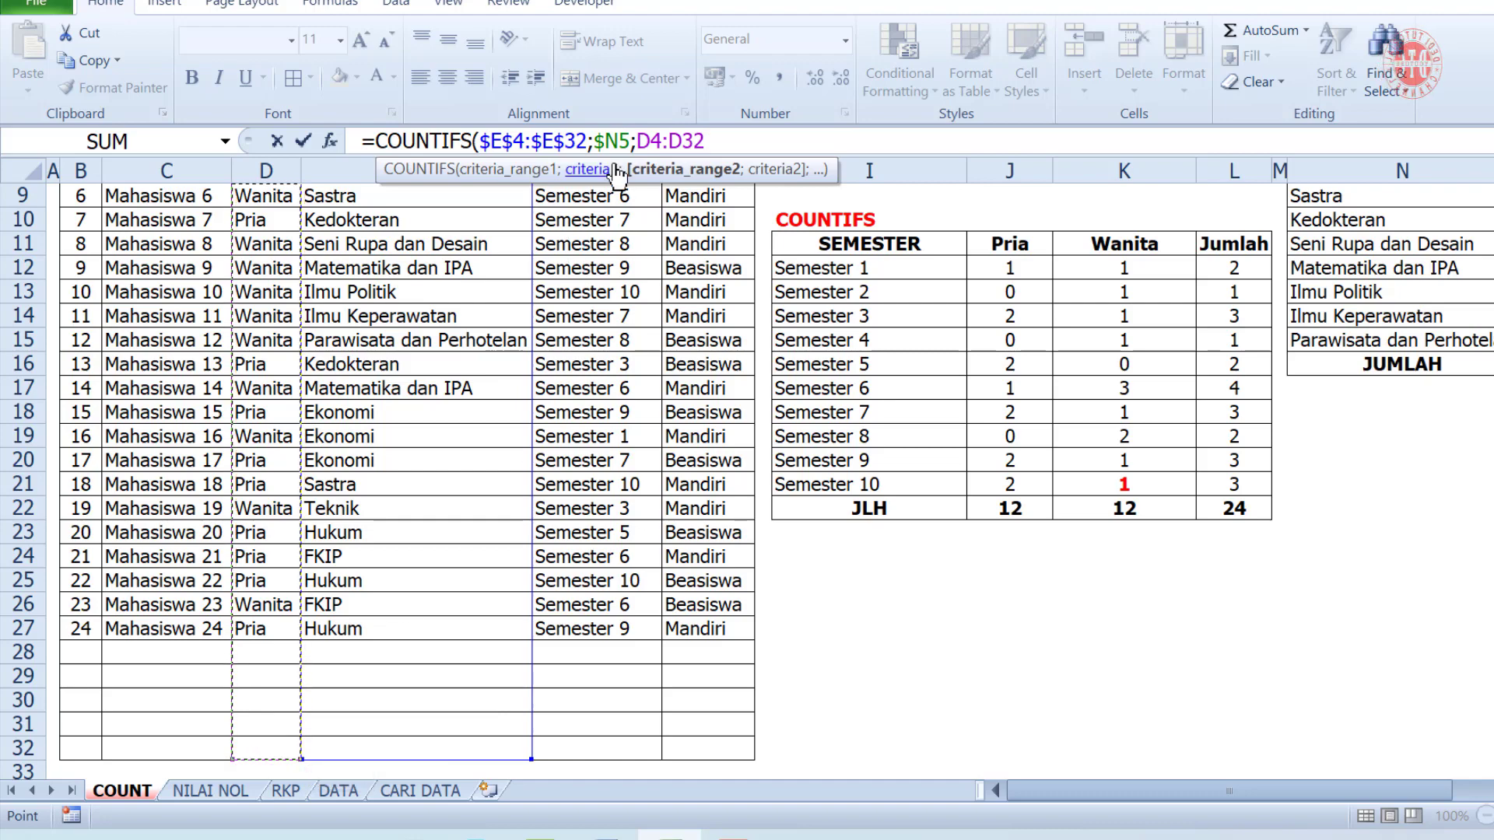
{"action": "left_click_drag", "start_coordinate": [636, 141], "coordinate": [719, 153]}
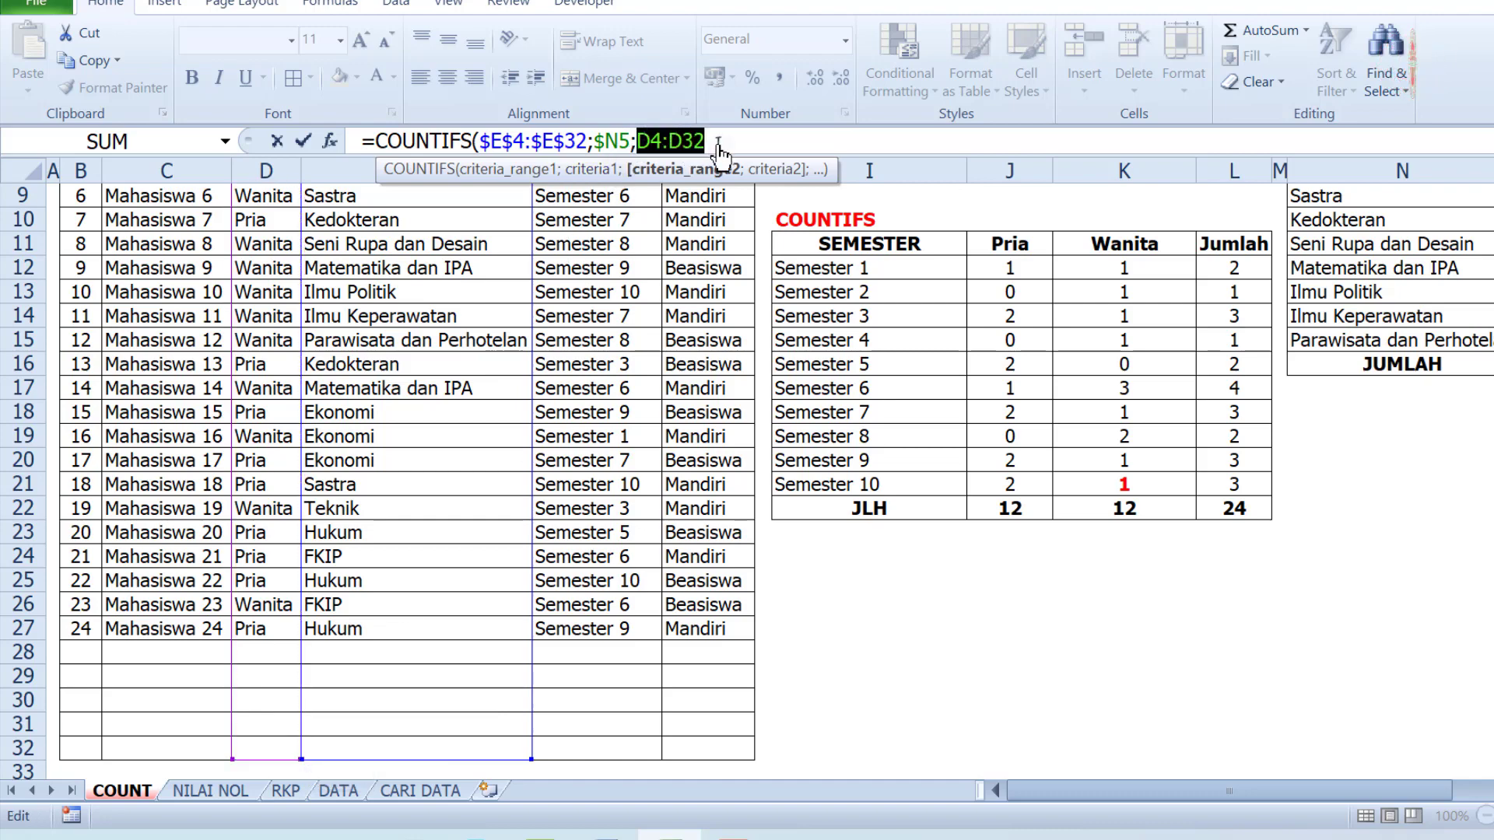
{"action": "key", "text": "F4"}
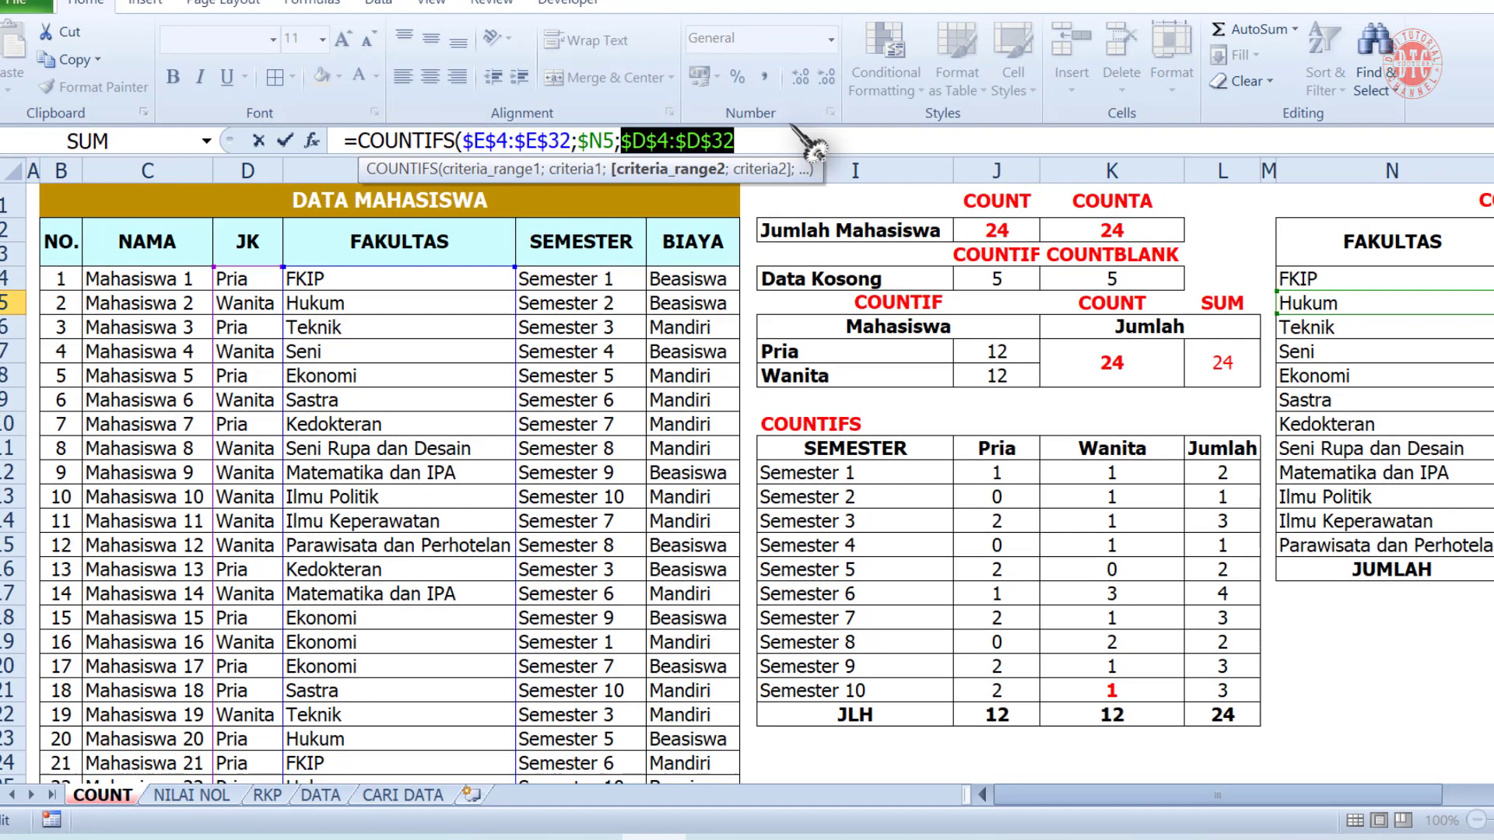
{"action": "type", "text": ";"}
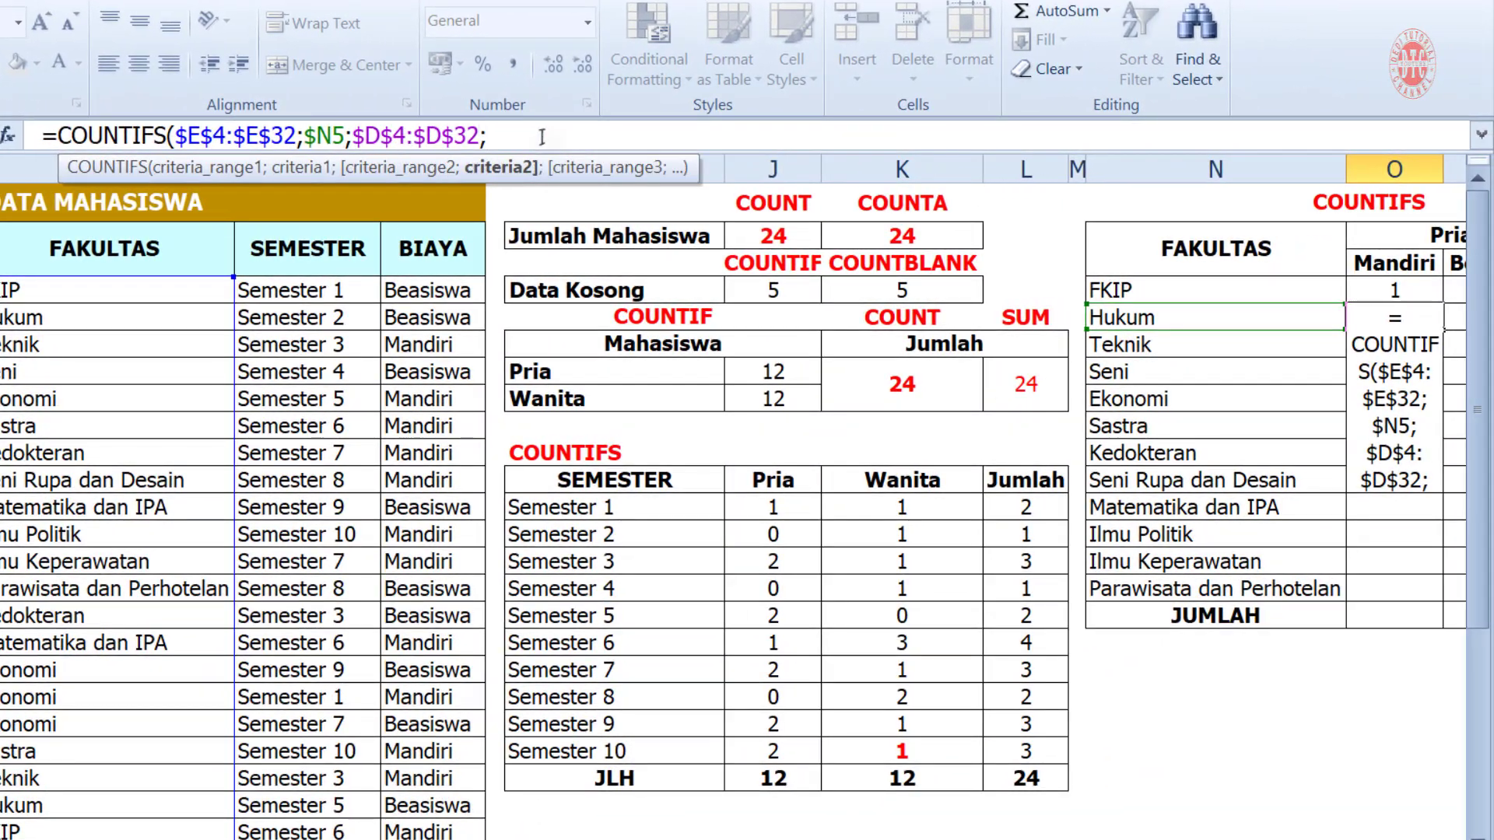
- Use the Pria header cell as second criterion in the O5 formula with the absolute reference $O$2
{"action": "left_click_drag", "start_coordinate": [999, 839], "coordinate": [1112, 839]}
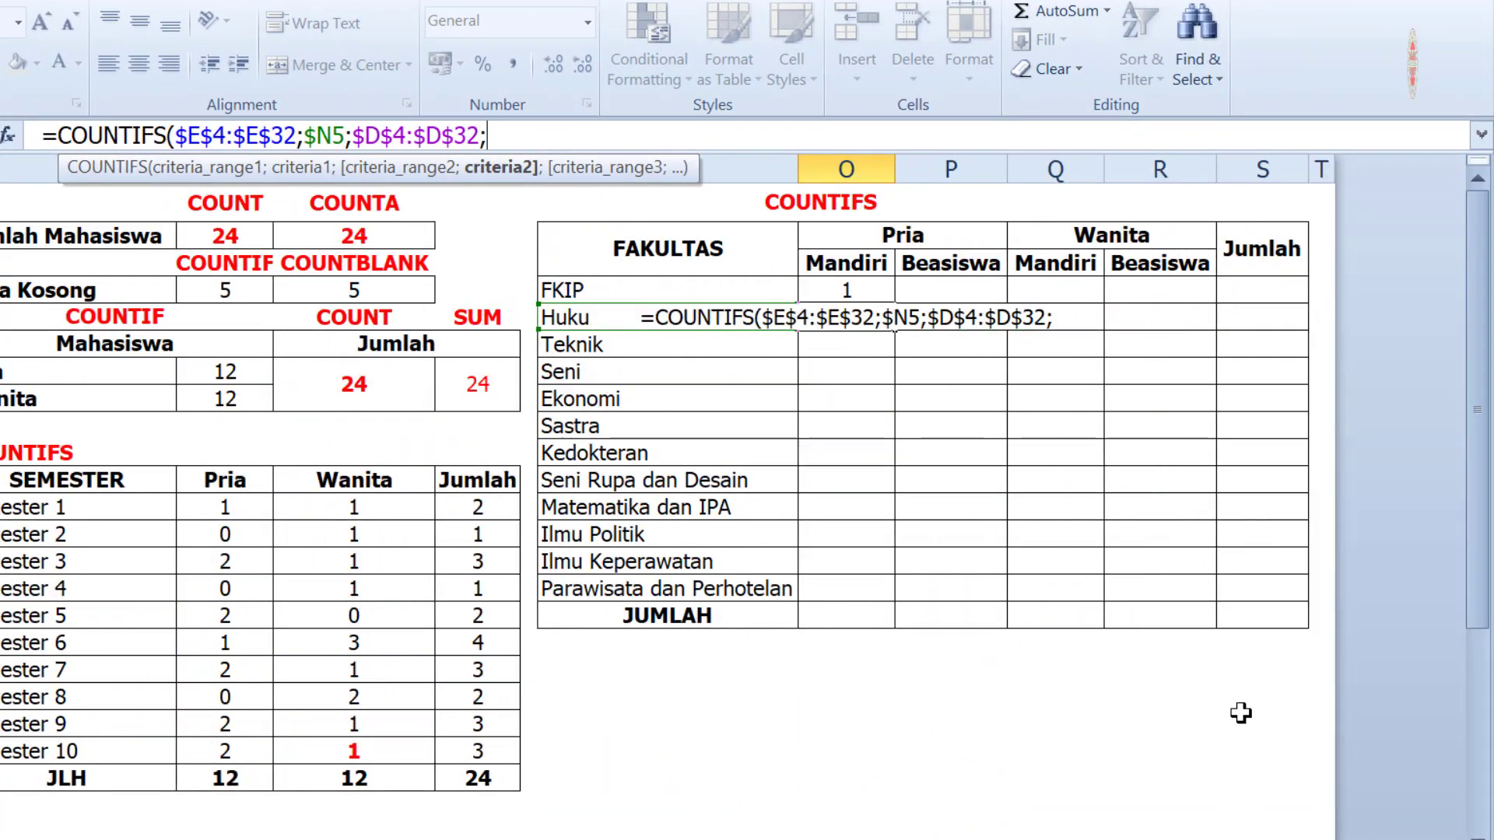
{"action": "left_click_drag", "start_coordinate": [1477, 562], "coordinate": [1483, 475]}
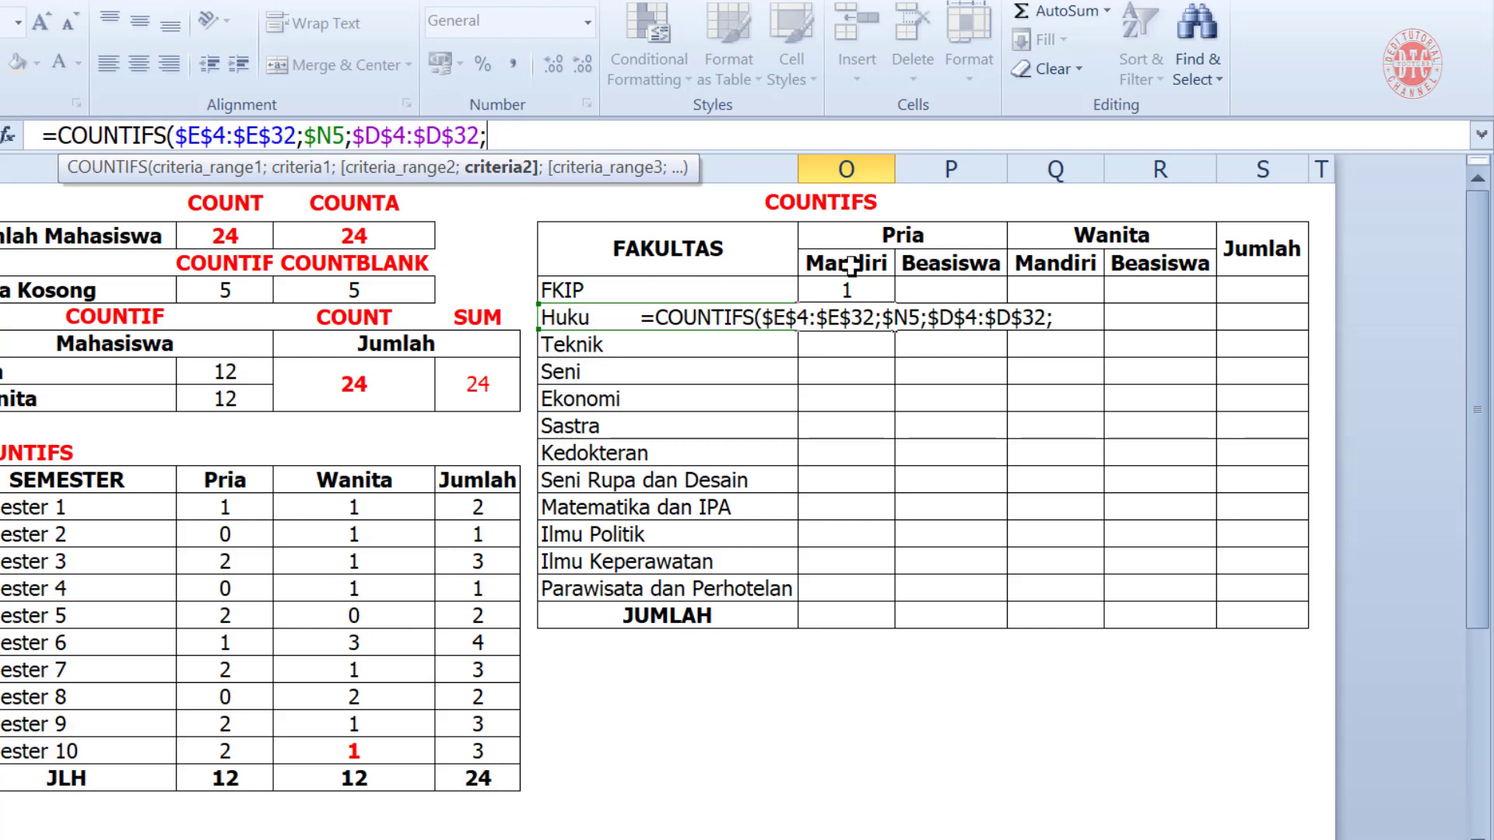
{"action": "left_click", "coordinate": [1140, 243]}
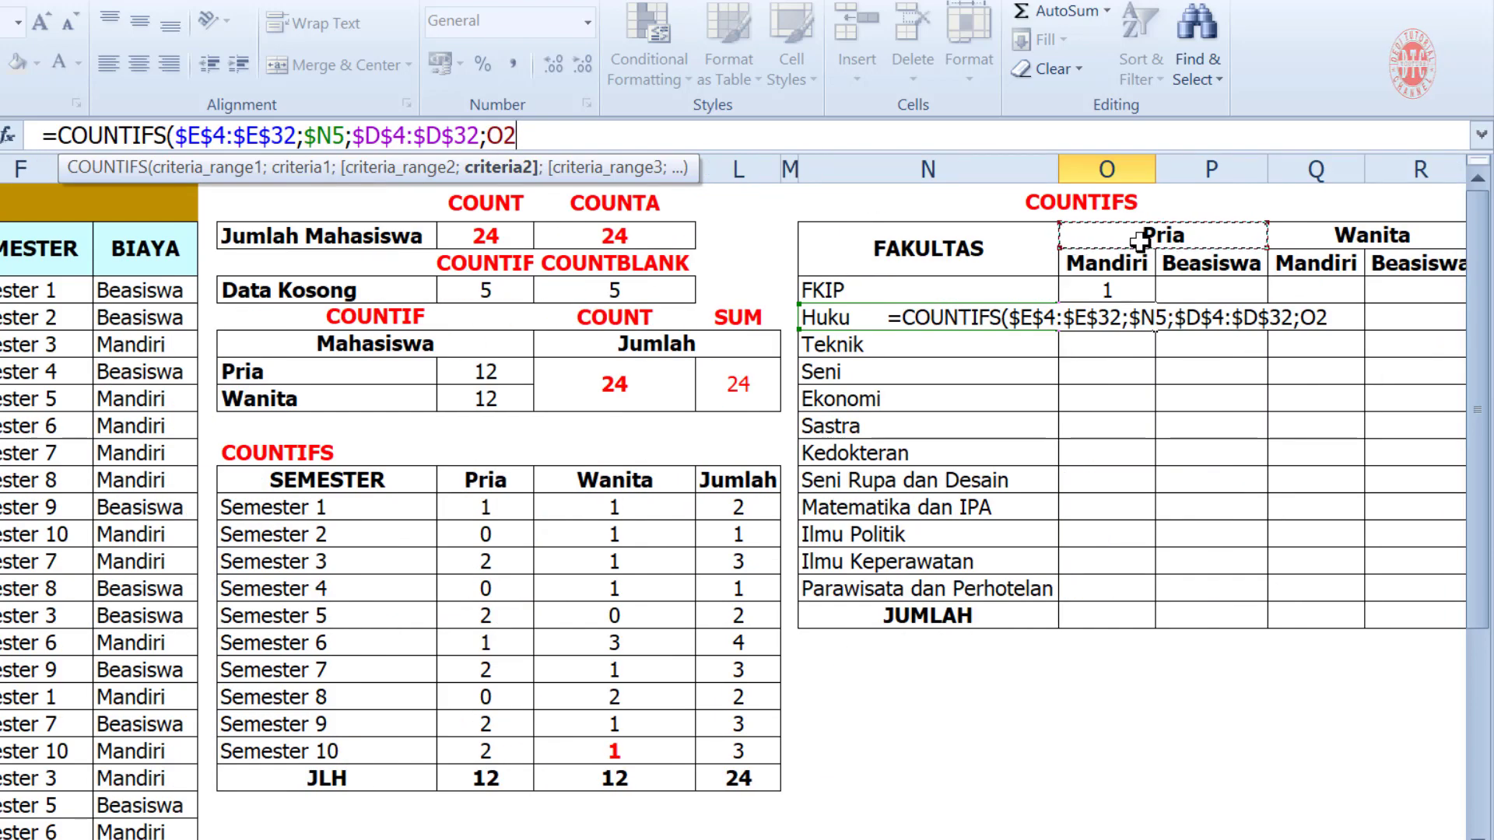
{"action": "key", "text": "F4"}
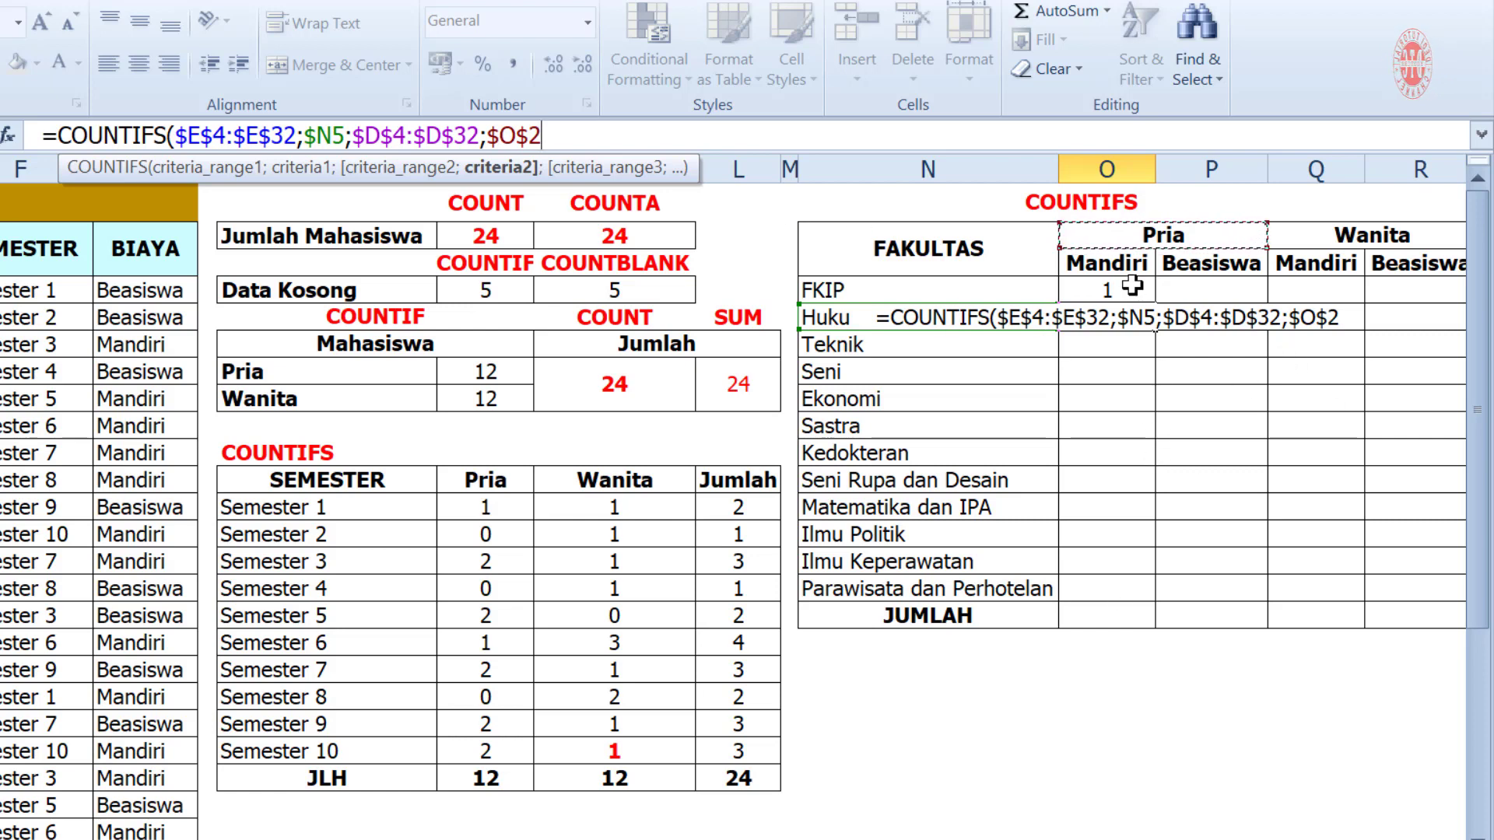
{"action": "type", "text": ";"}
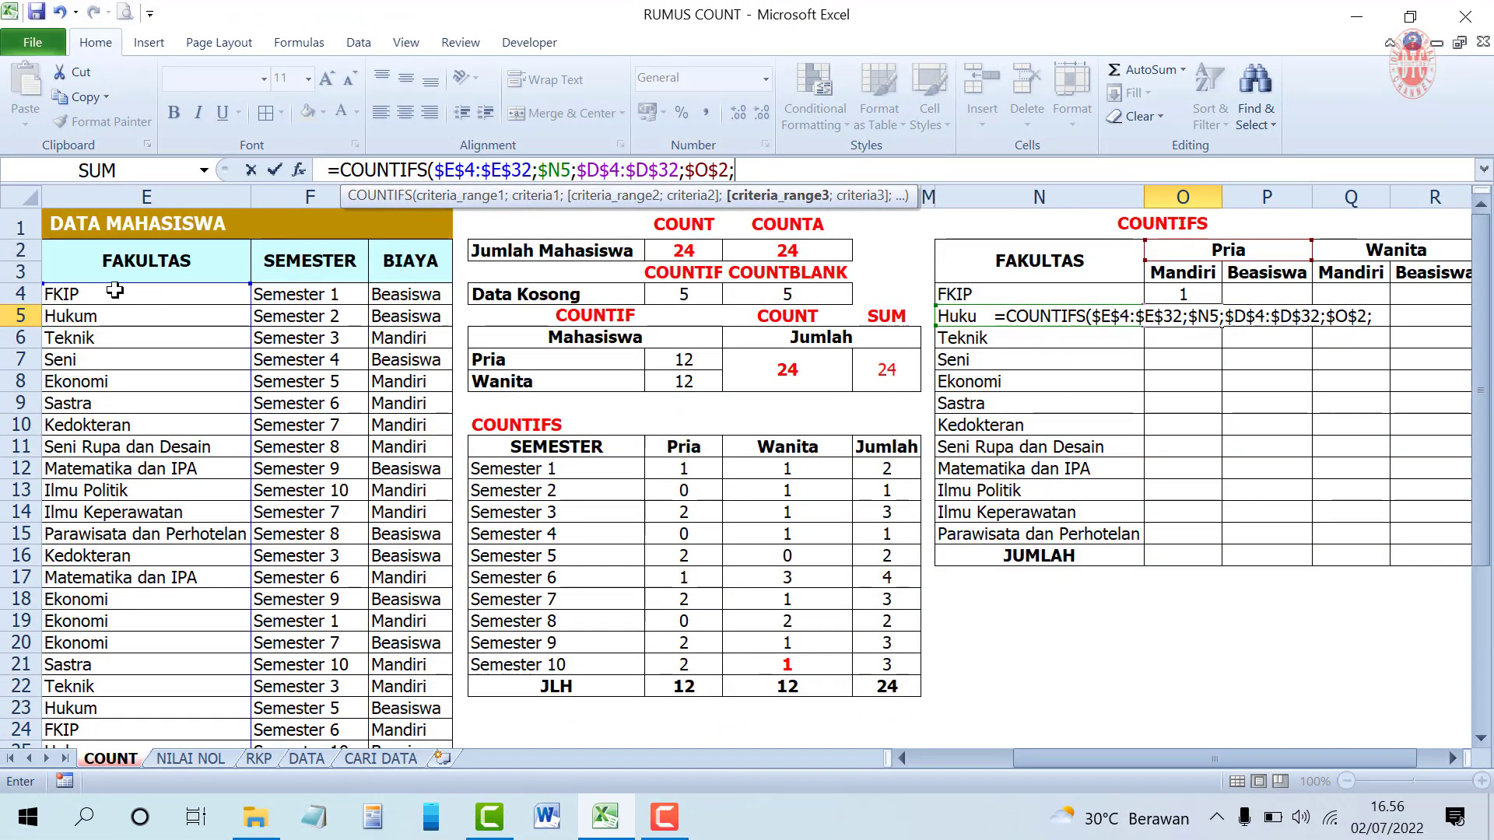
- Add the BIAYA data as third criteria range in the O5 formula with the absolute reference $G$4:$G$32
{"action": "left_click", "coordinate": [417, 300]}
{"action": "left_click_drag", "start_coordinate": [413, 501], "coordinate": [412, 677]}
{"action": "left_click_drag", "start_coordinate": [736, 170], "coordinate": [804, 177]}
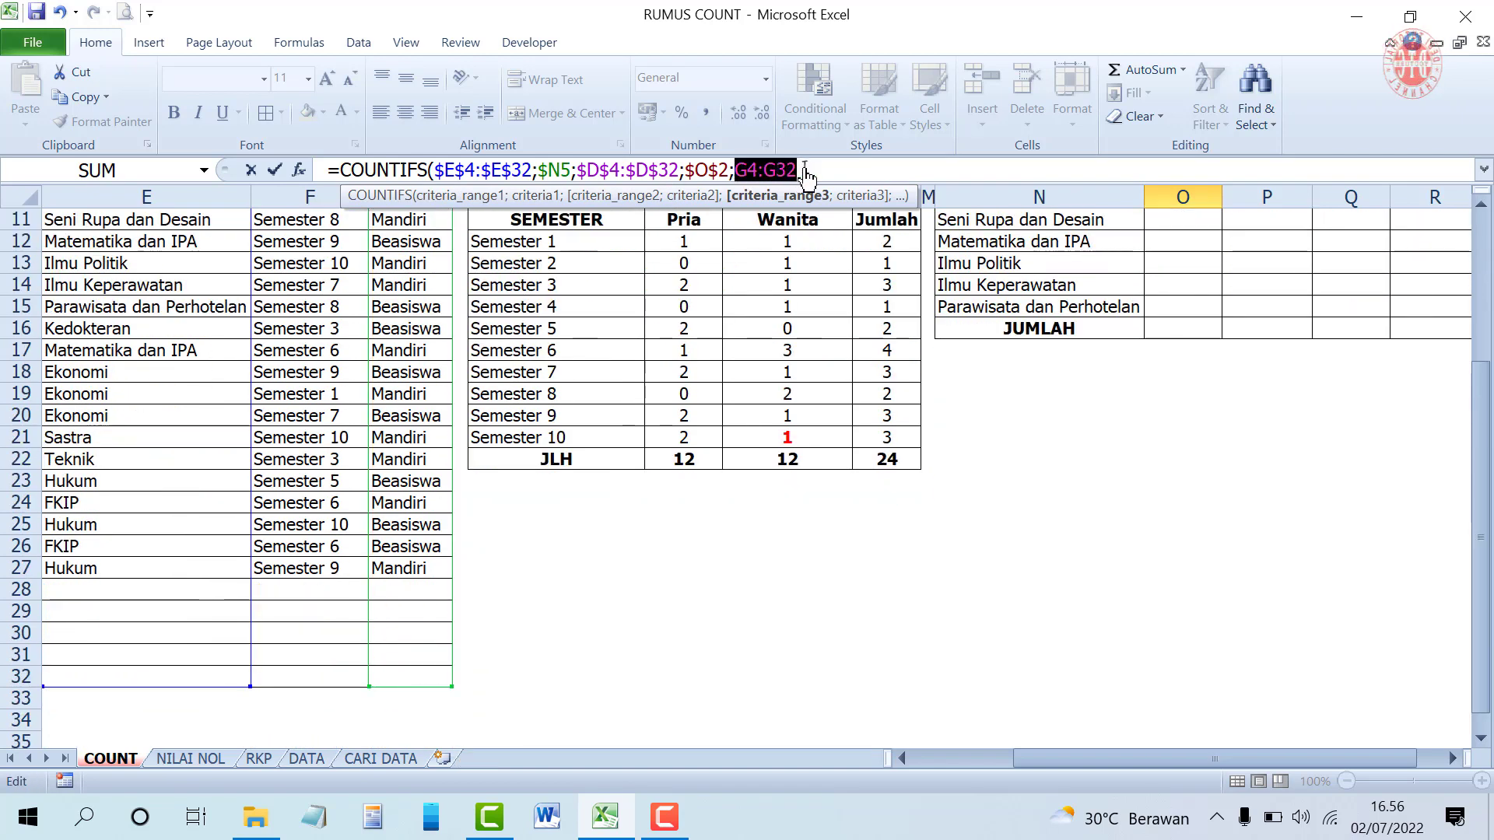
{"action": "key", "text": "F4"}
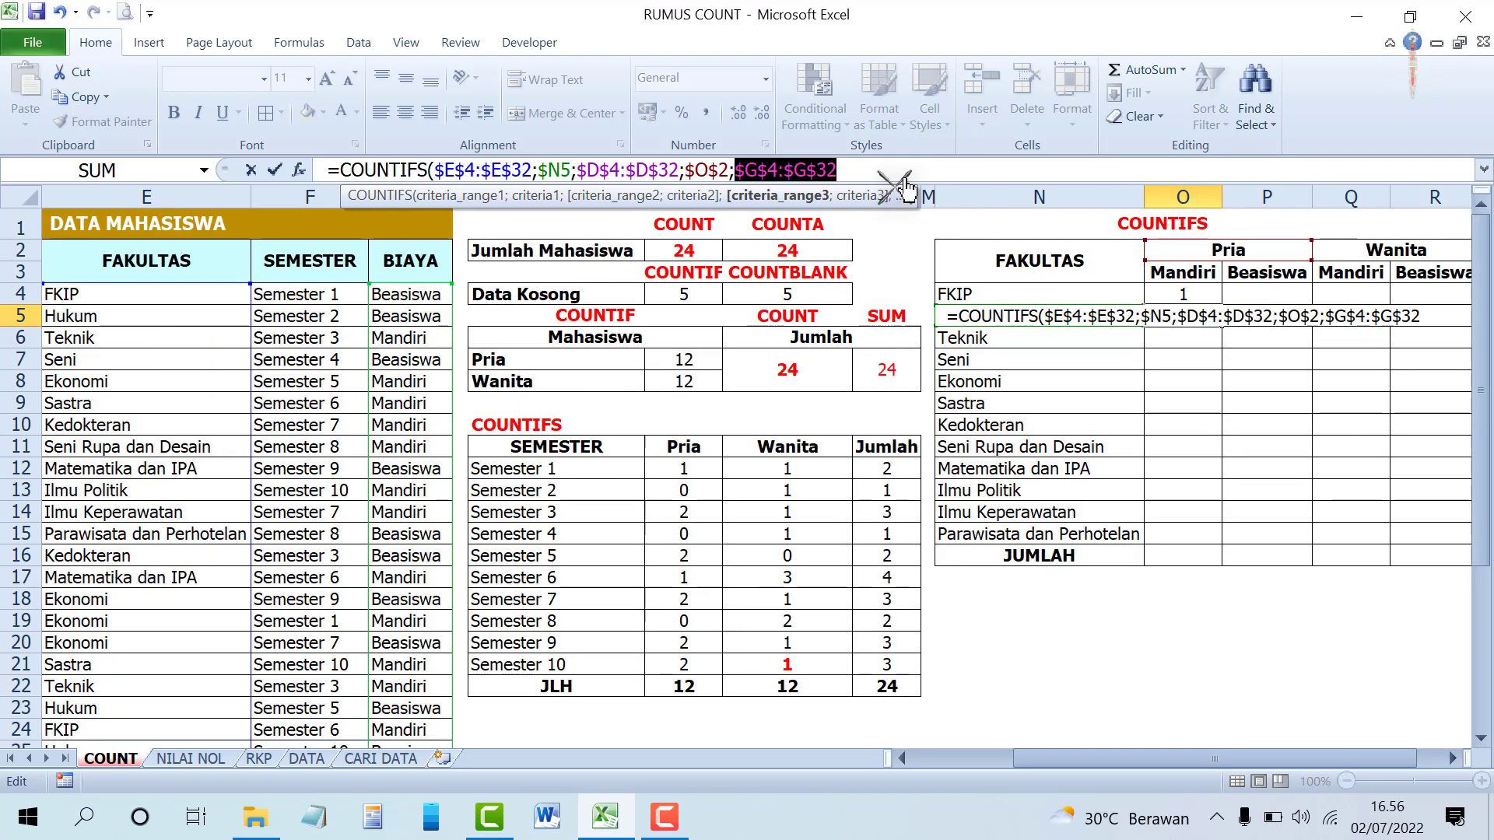
{"action": "left_click", "coordinate": [854, 169]}
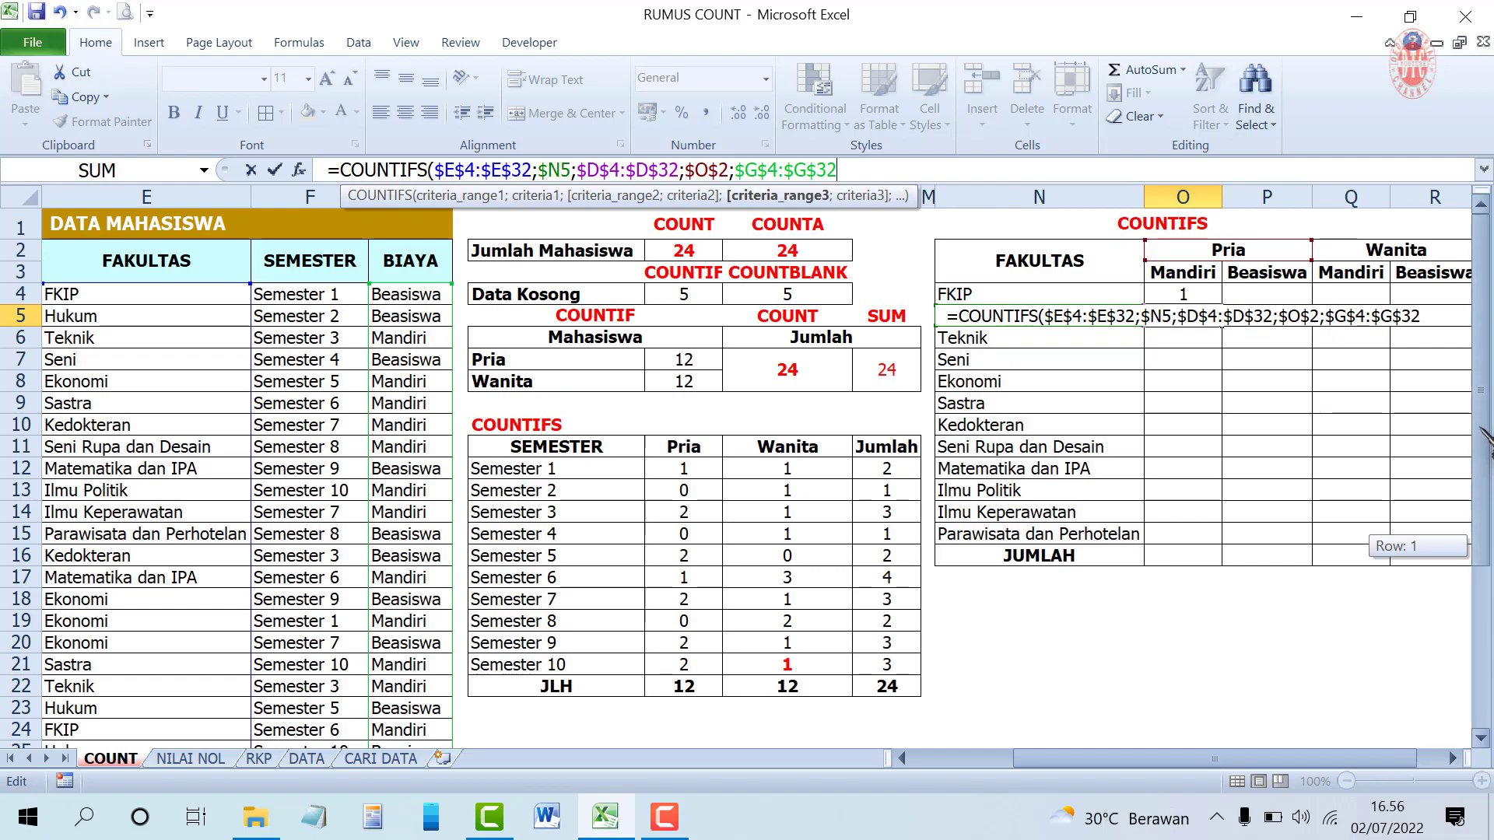
{"action": "type", "text": ";"}
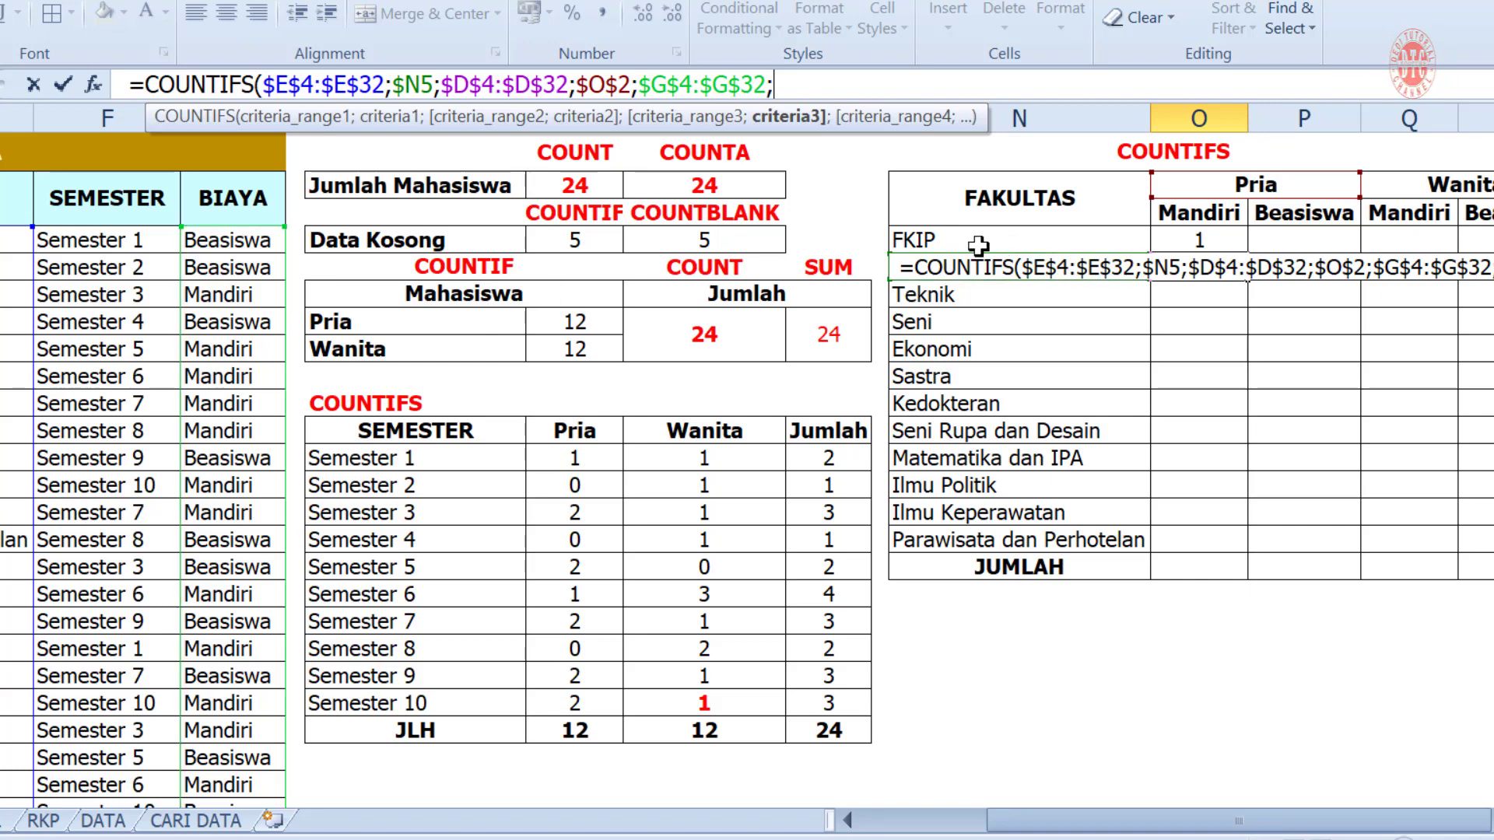
- Use the Mandiri header cell as third criterion with only its row locked, O$3, and complete the O5 formula
{"action": "left_click", "coordinate": [1188, 217]}
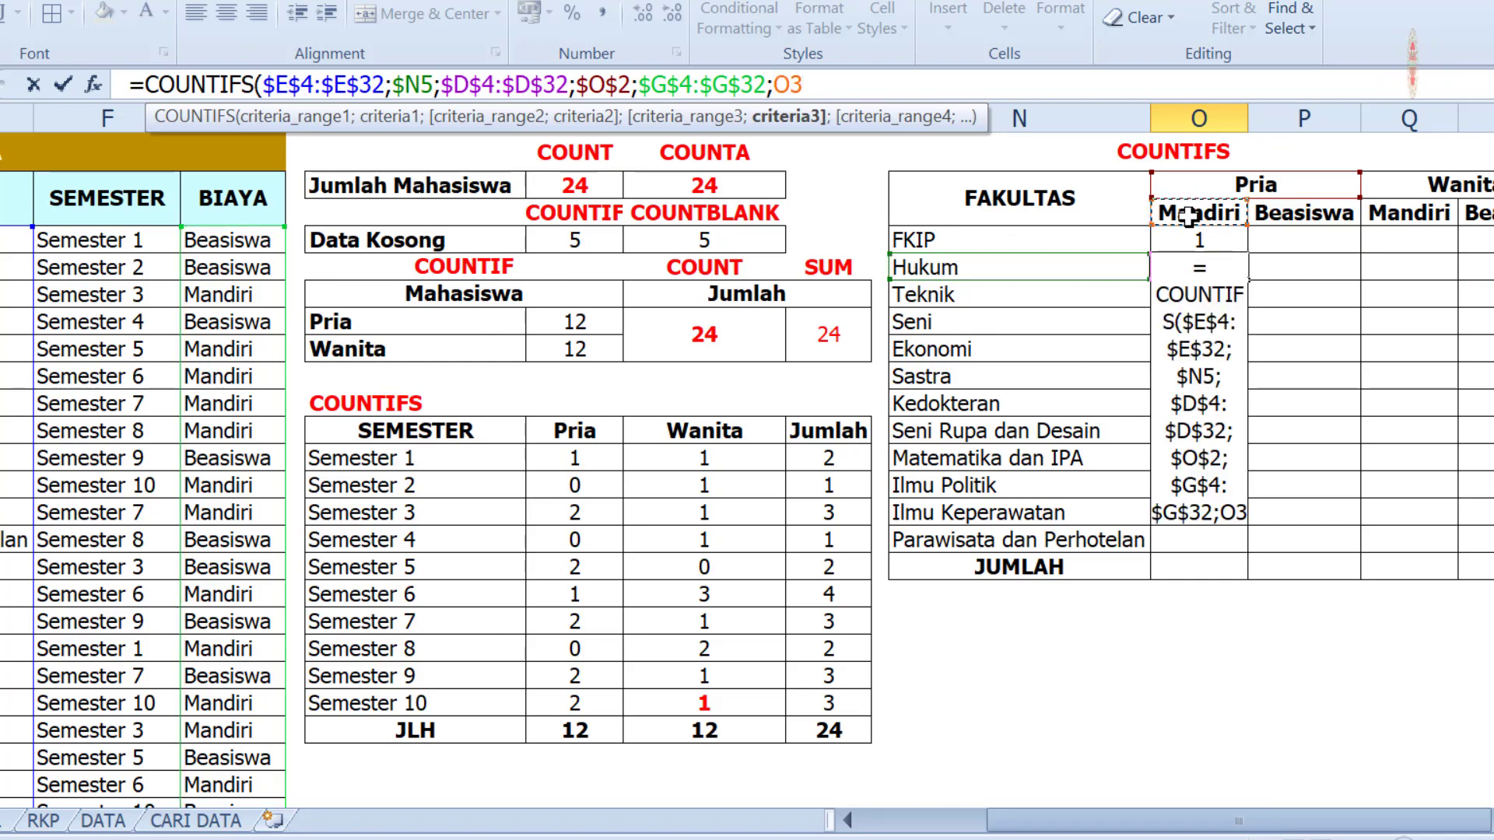
{"action": "key", "text": "F2"}
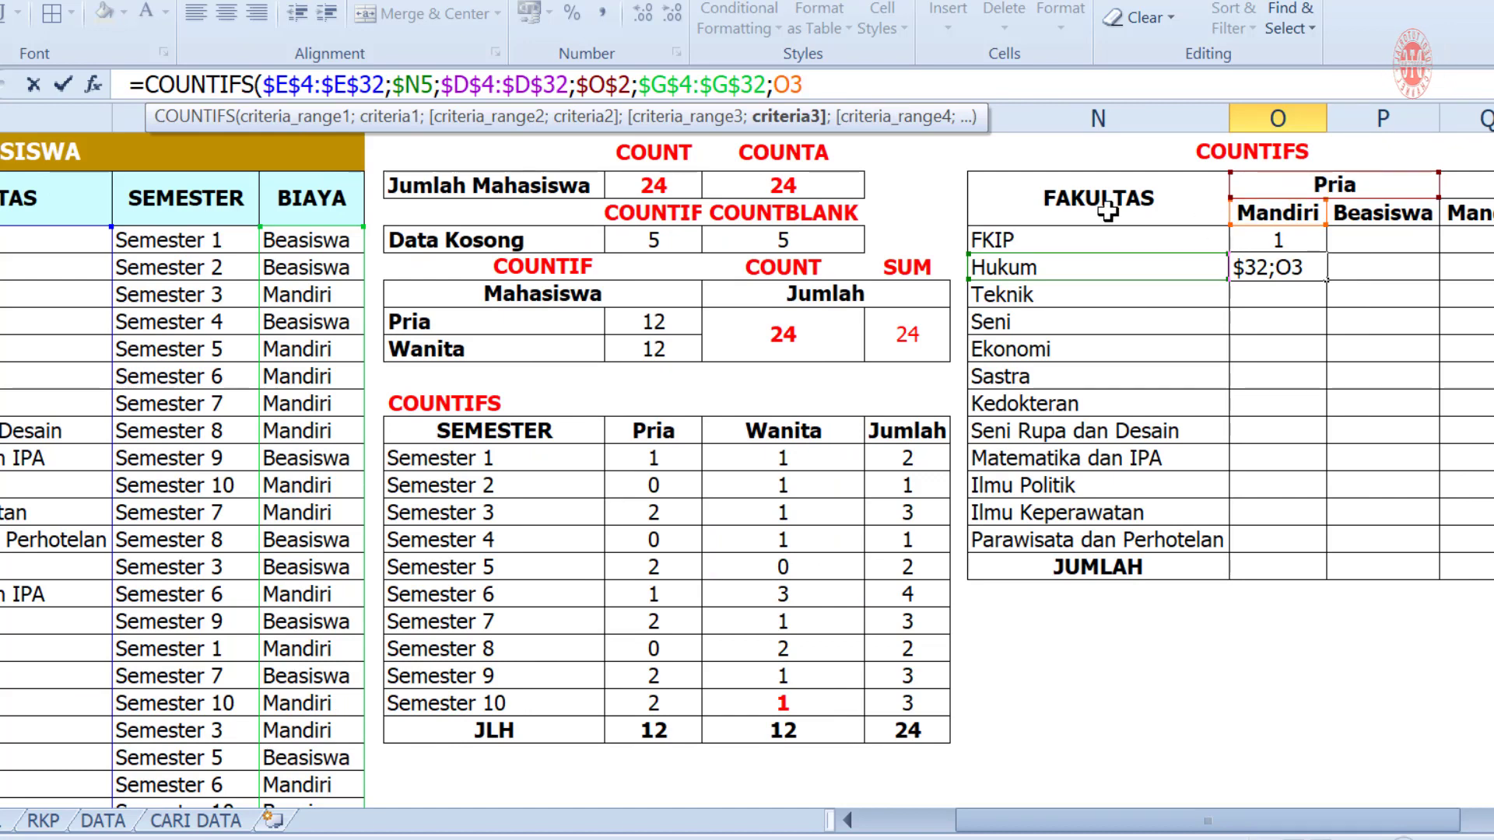
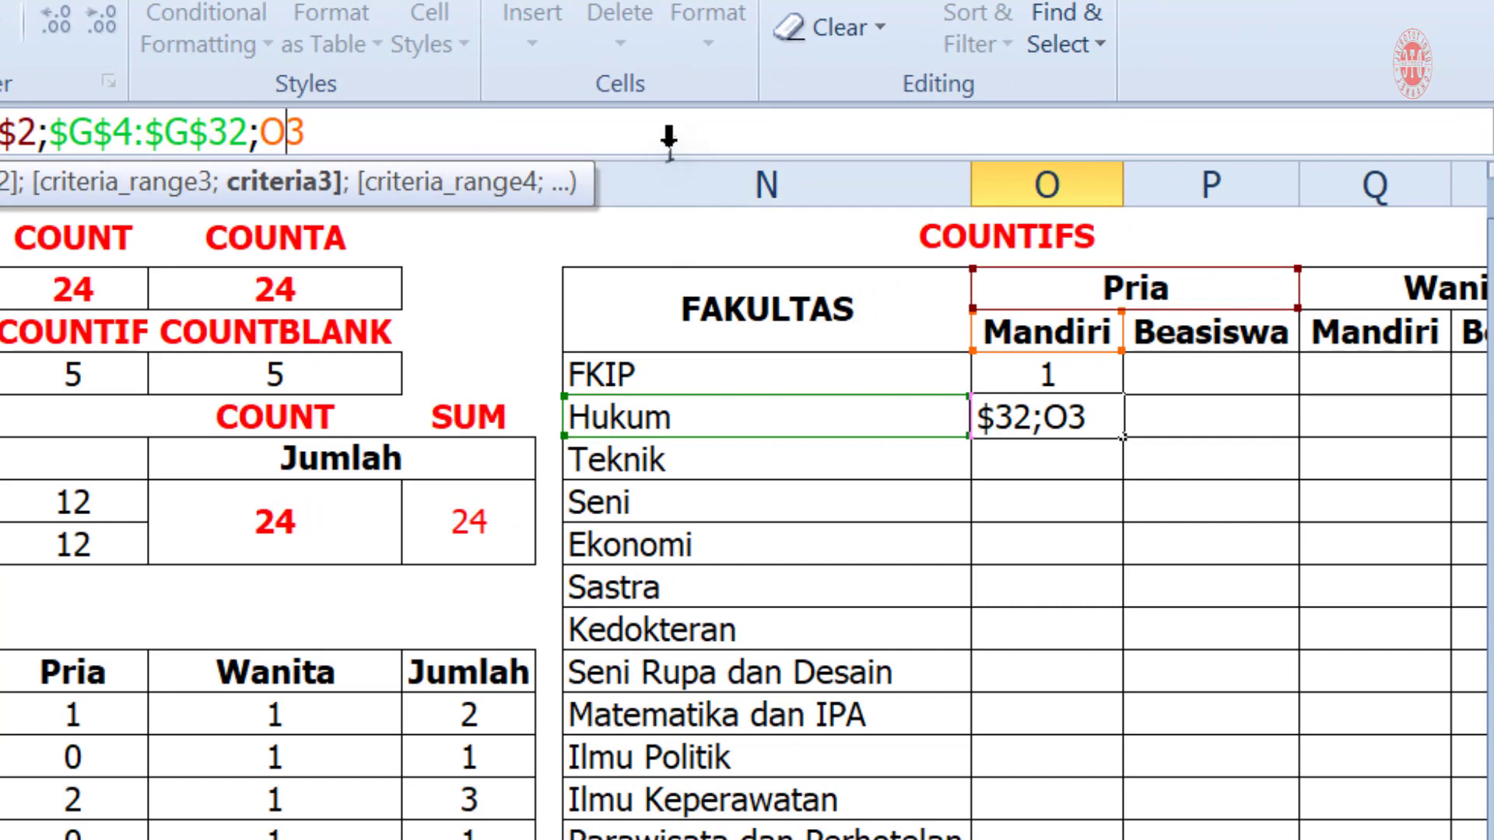
{"action": "key", "text": "F4"}
{"action": "key", "text": "F4"}
{"action": "key", "text": "F4"}
{"action": "key", "text": "F4"}
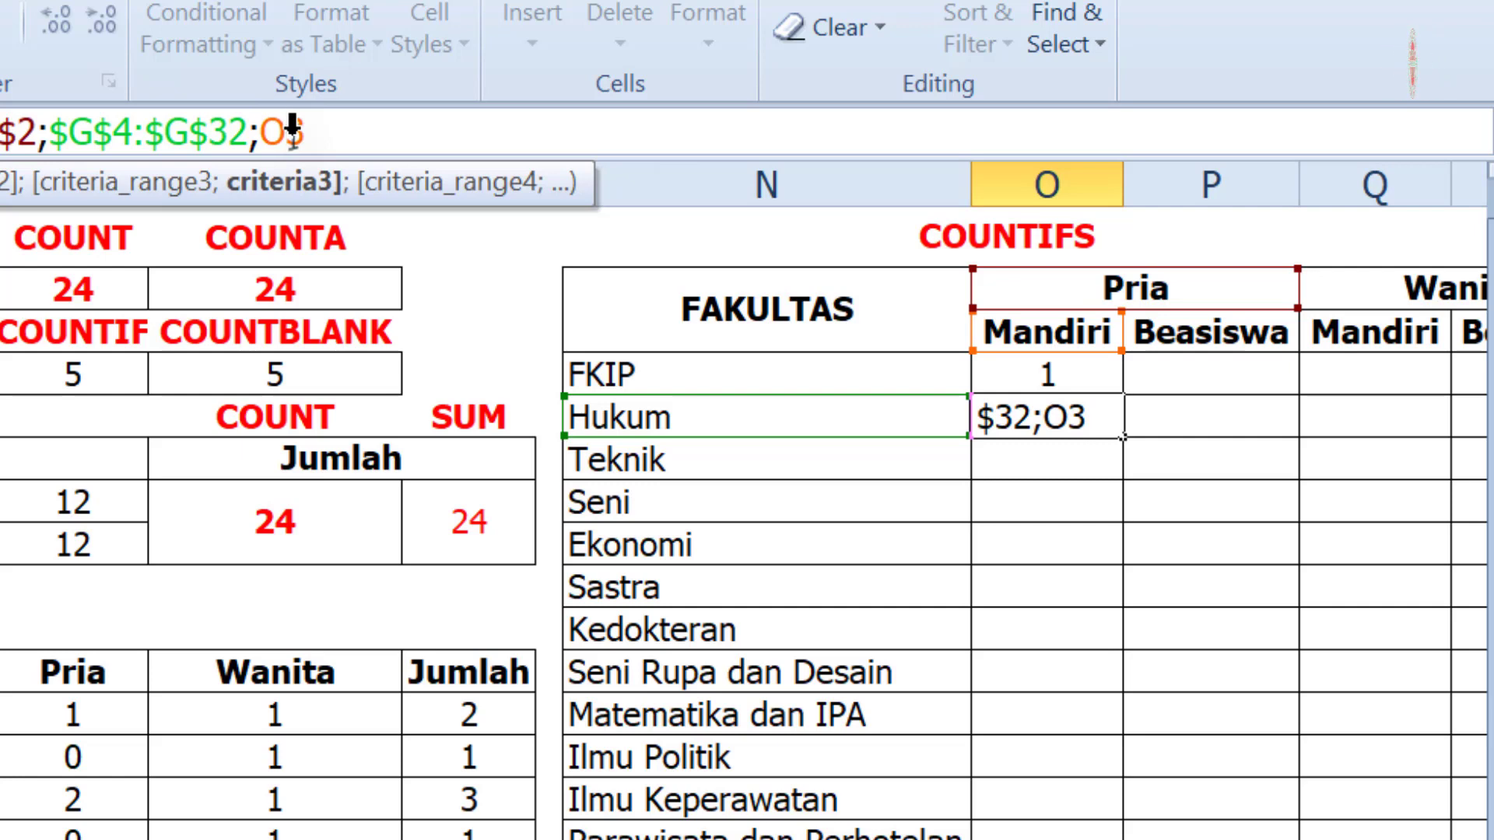
{"action": "key", "text": "F4"}
{"action": "key", "text": "F4"}
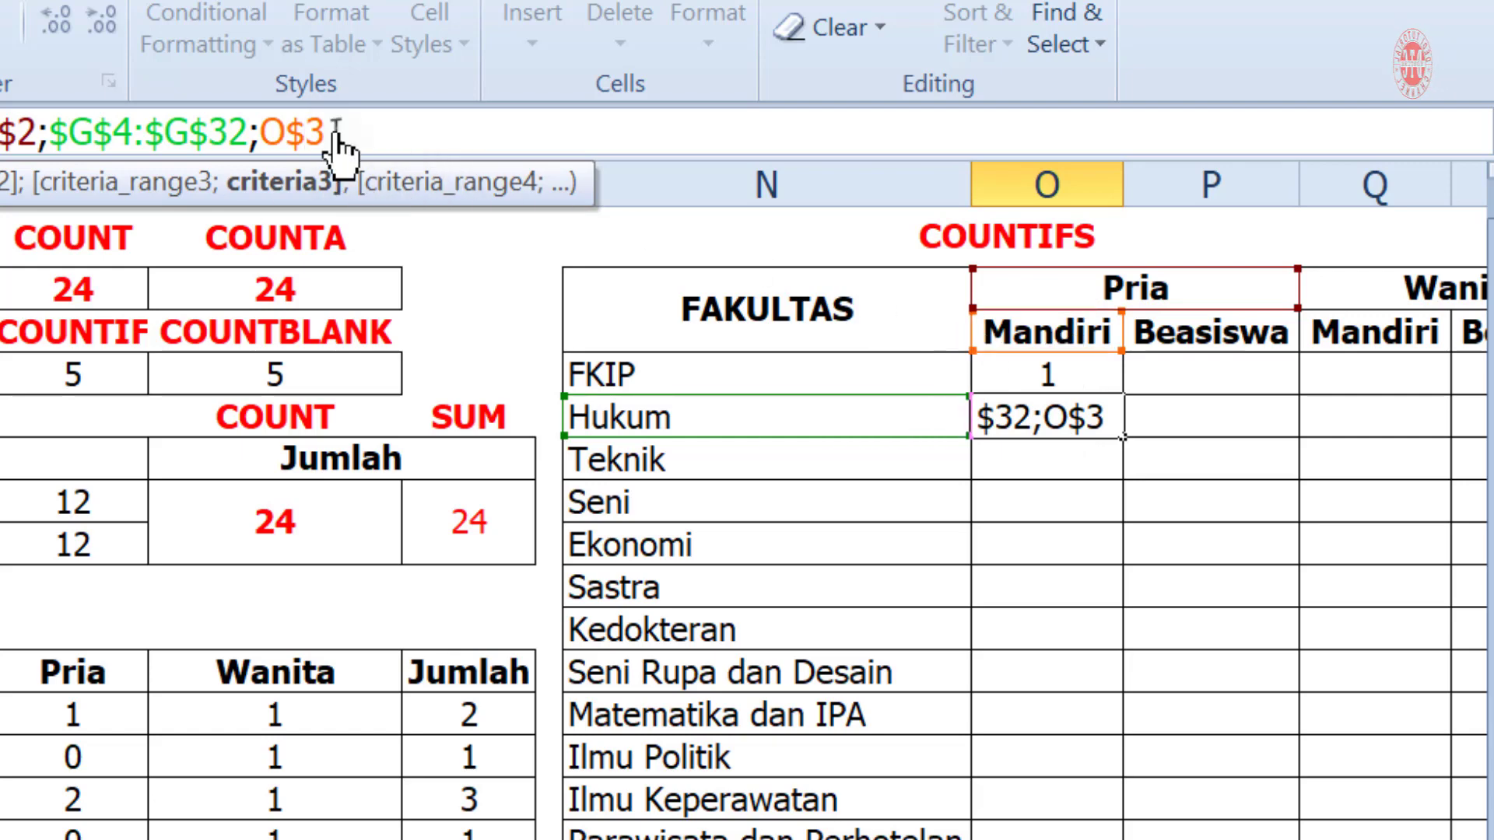
{"action": "key", "text": "Return"}
- Fill the O5 COUNTIFS formula down the Pria Mandiri column to the Parawisata dan Perhotelan row, O15
{"action": "left_click", "coordinate": [1047, 417]}
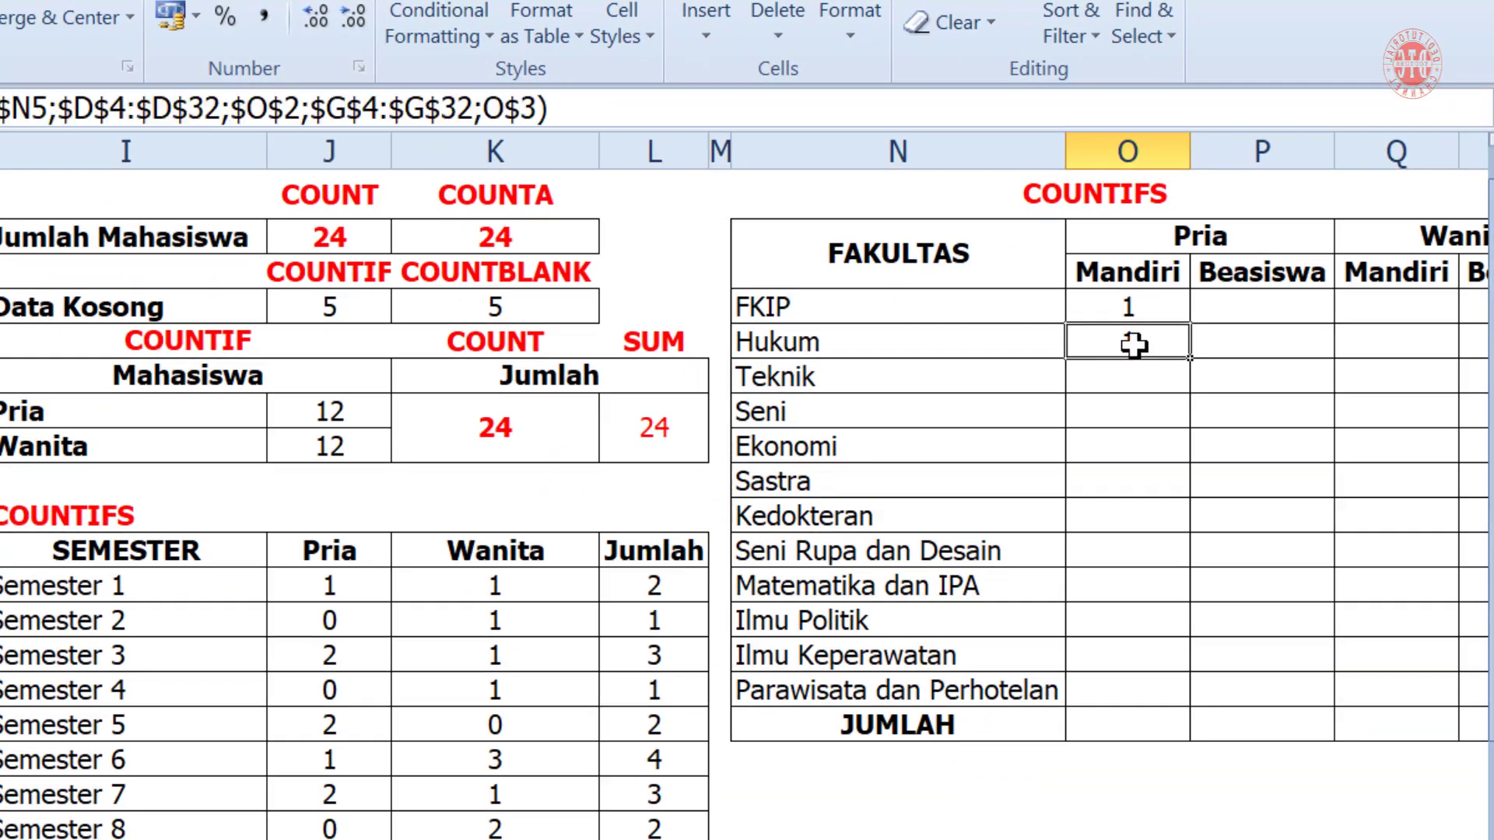
{"action": "left_click_drag", "start_coordinate": [1192, 360], "coordinate": [1174, 699]}
{"action": "left_click", "coordinate": [1136, 697]}
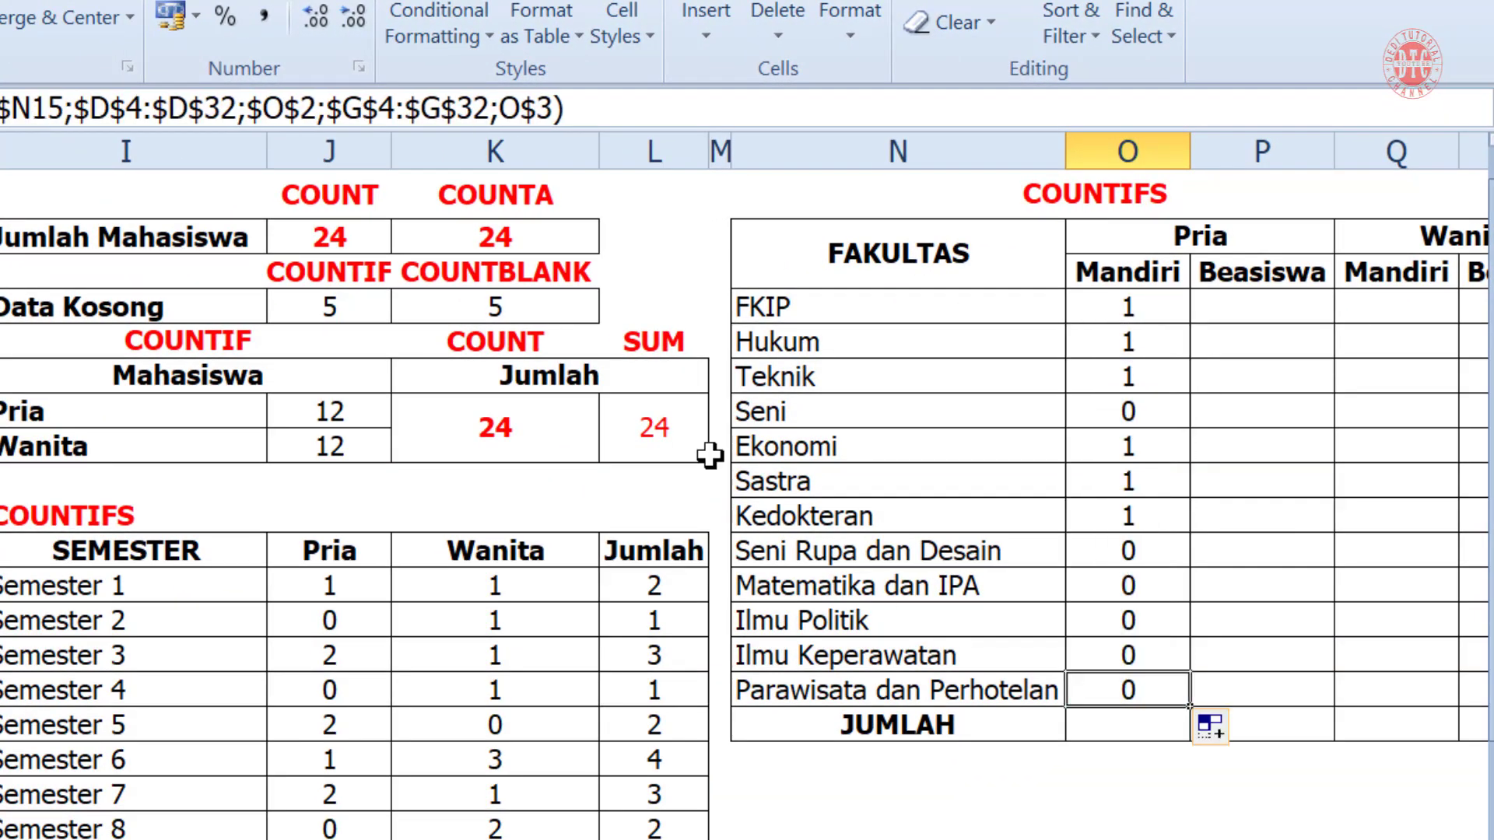
{"action": "left_click", "coordinate": [601, 105]}
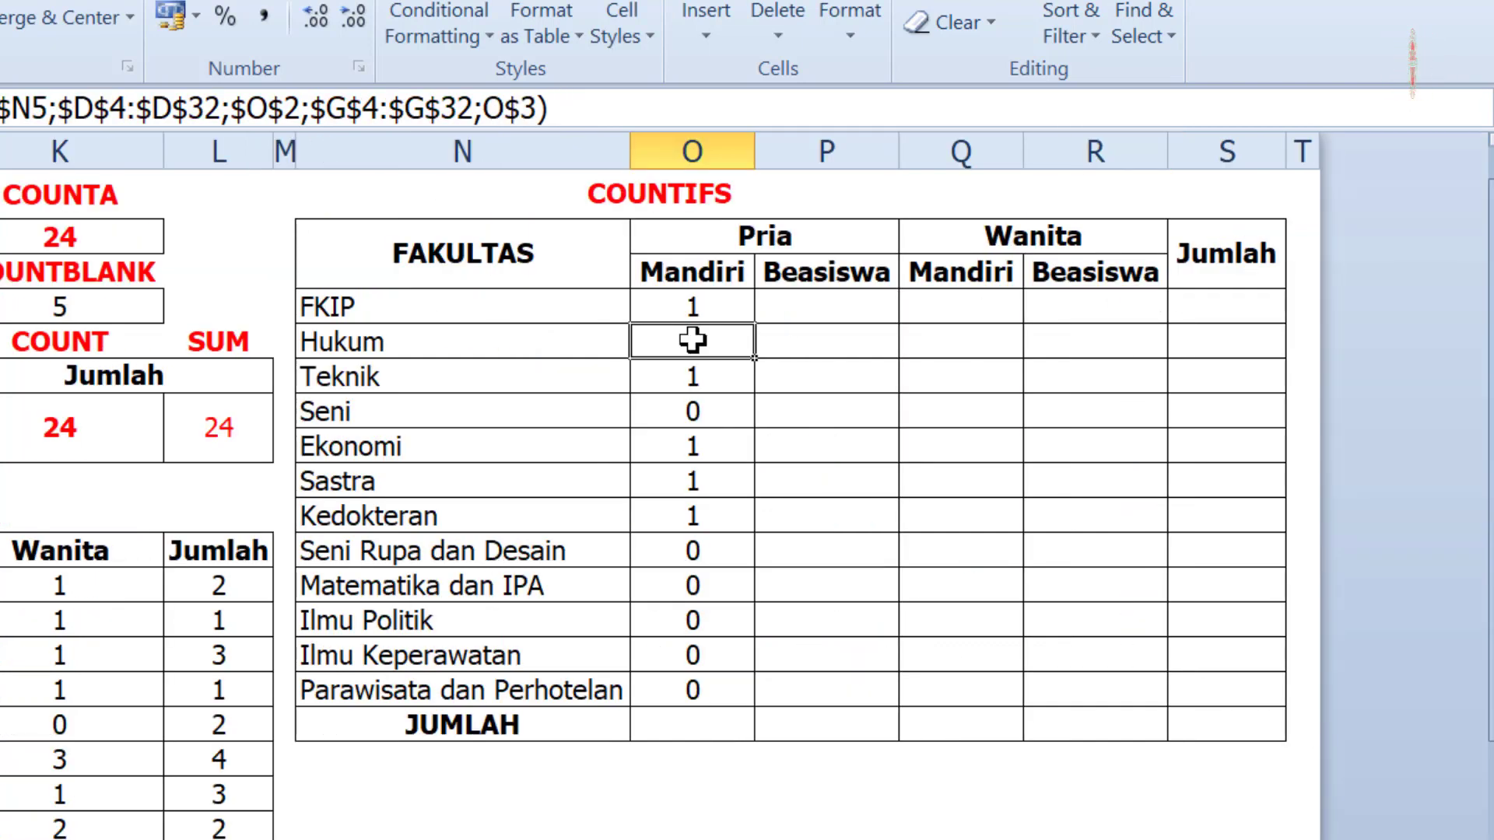
- Replace the FKIP formula in O4 with a copy of the Hukum formula from O5 and check its references
{"action": "key", "text": "ctrl+c"}
{"action": "left_click", "coordinate": [695, 310]}
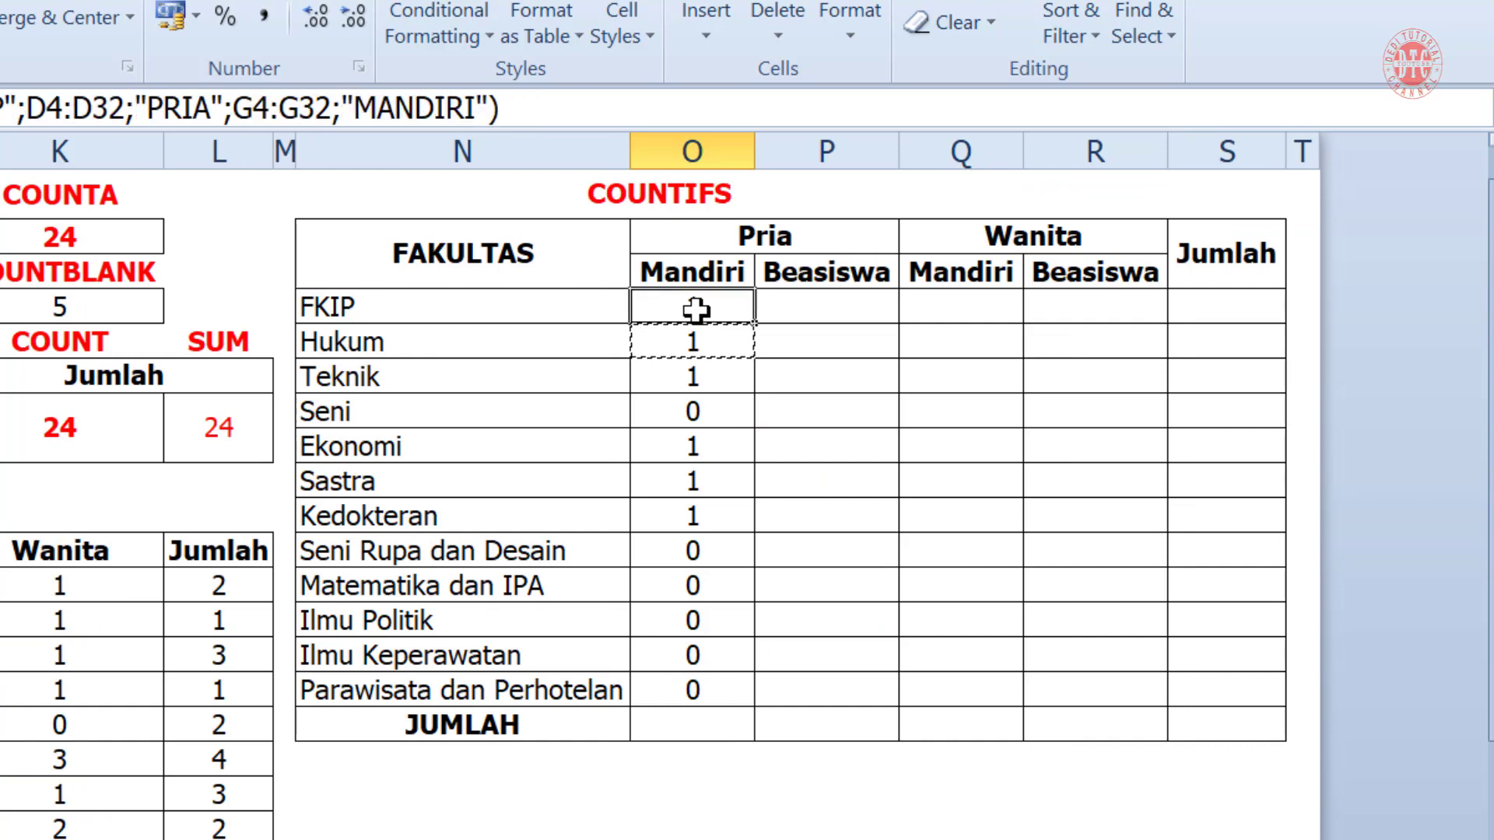
{"action": "key", "text": "ctrl+v"}
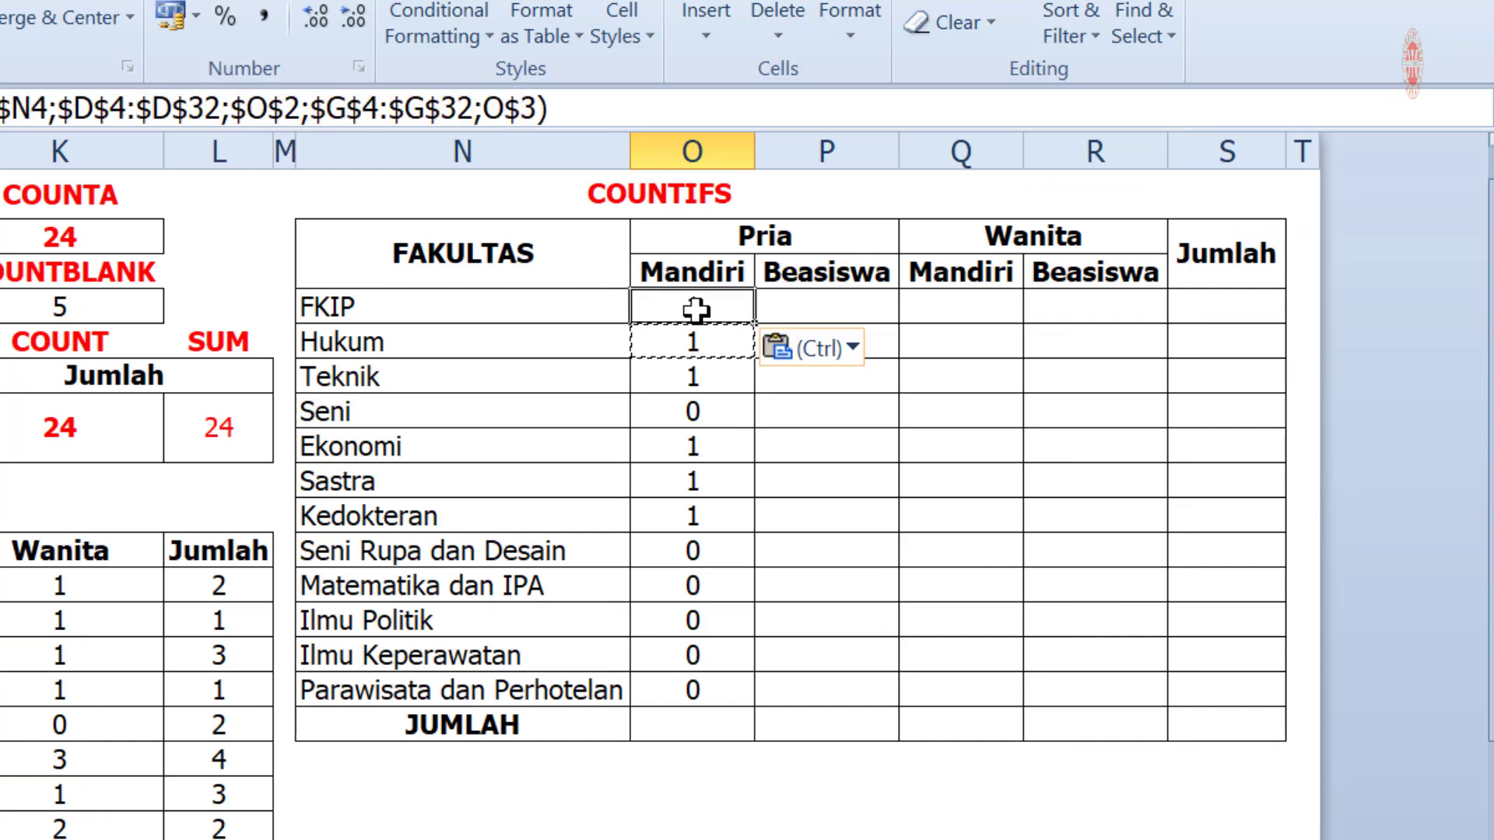
{"action": "left_click", "coordinate": [572, 109]}
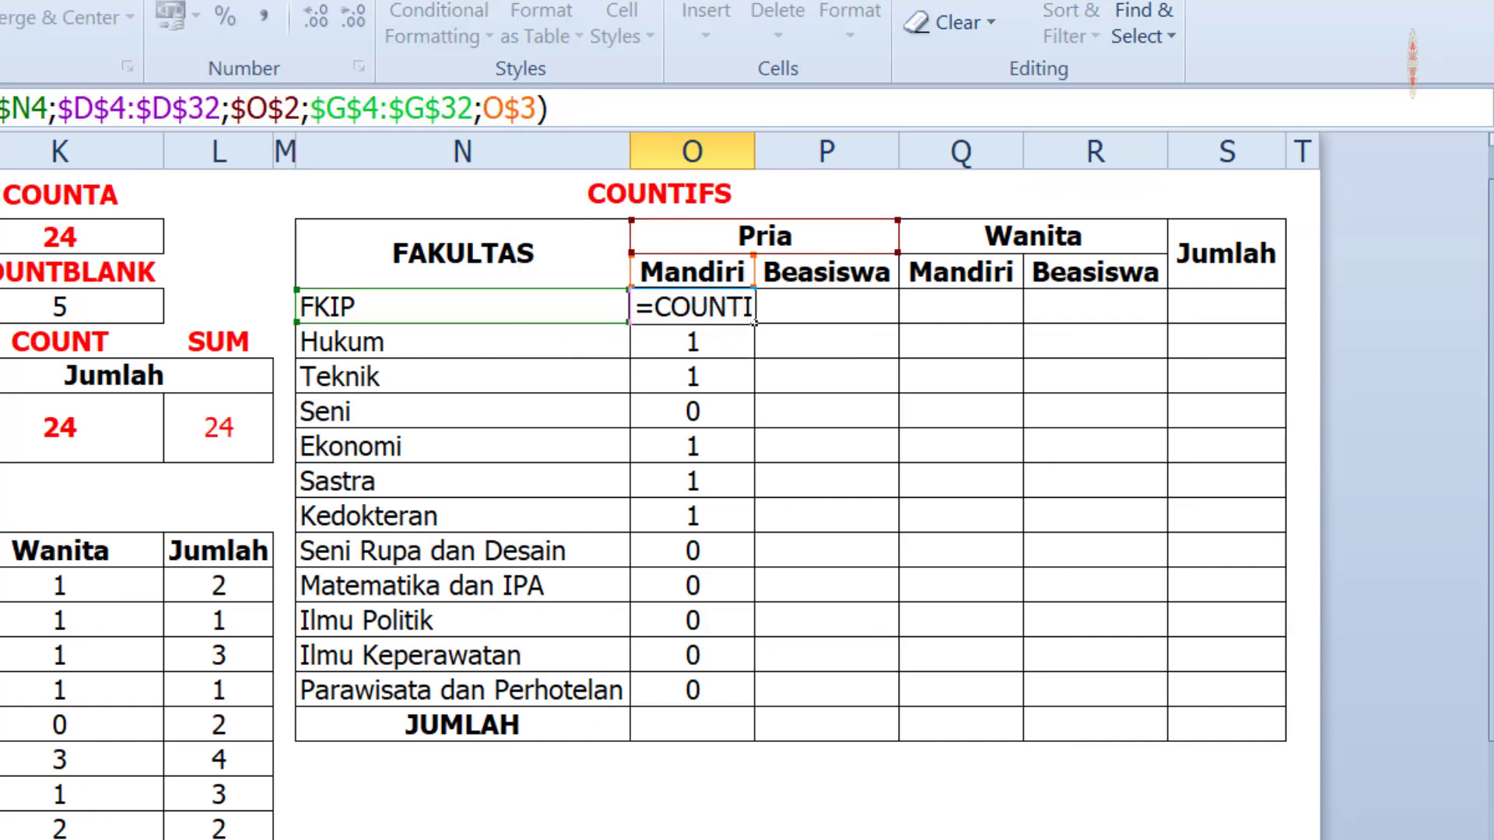
{"action": "scroll", "coordinate": [744, 485], "scroll_direction": "left", "scroll_amount": 5}
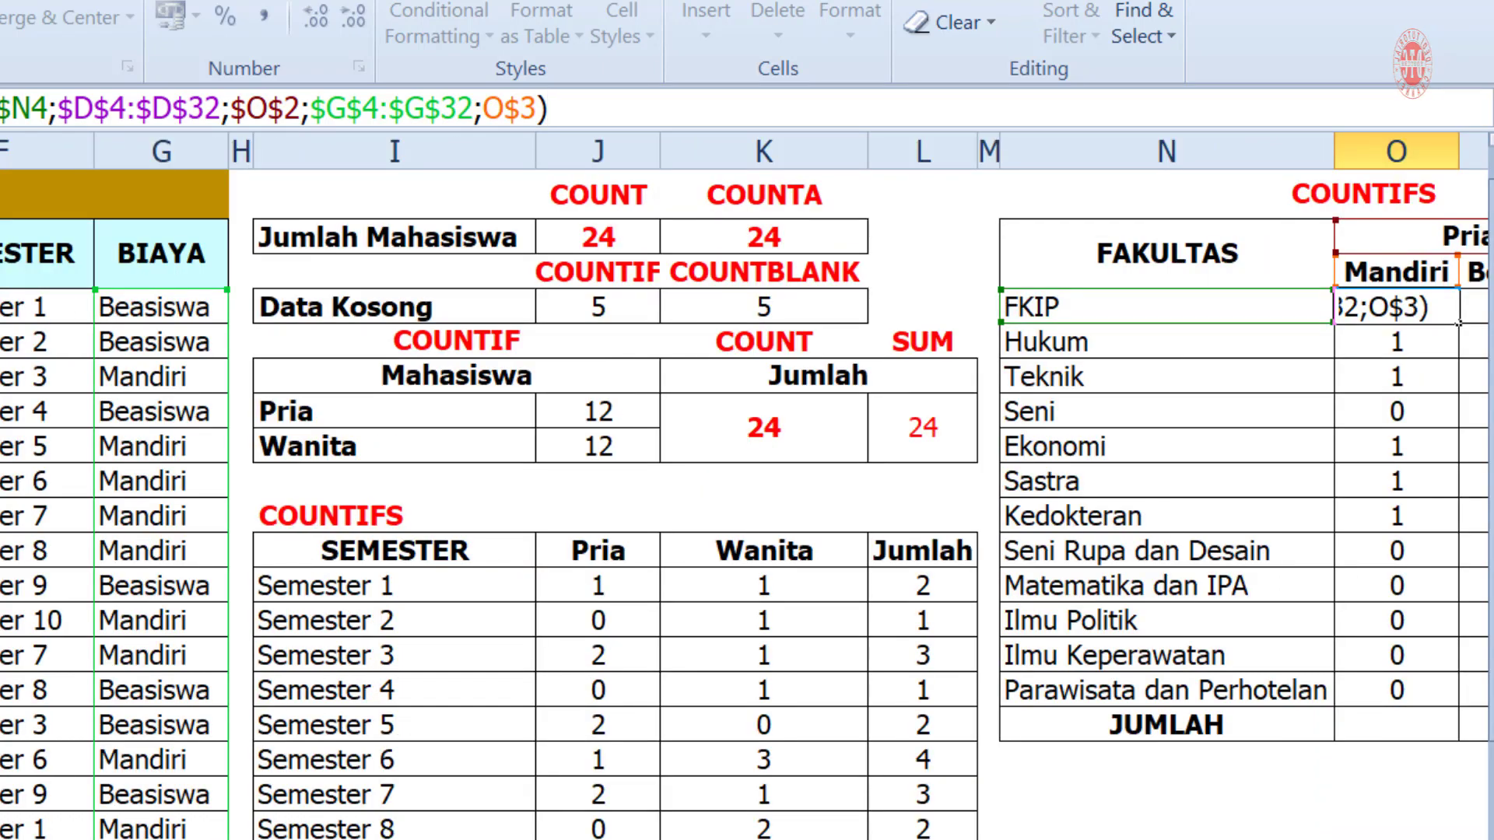
{"action": "key", "text": "Return"}
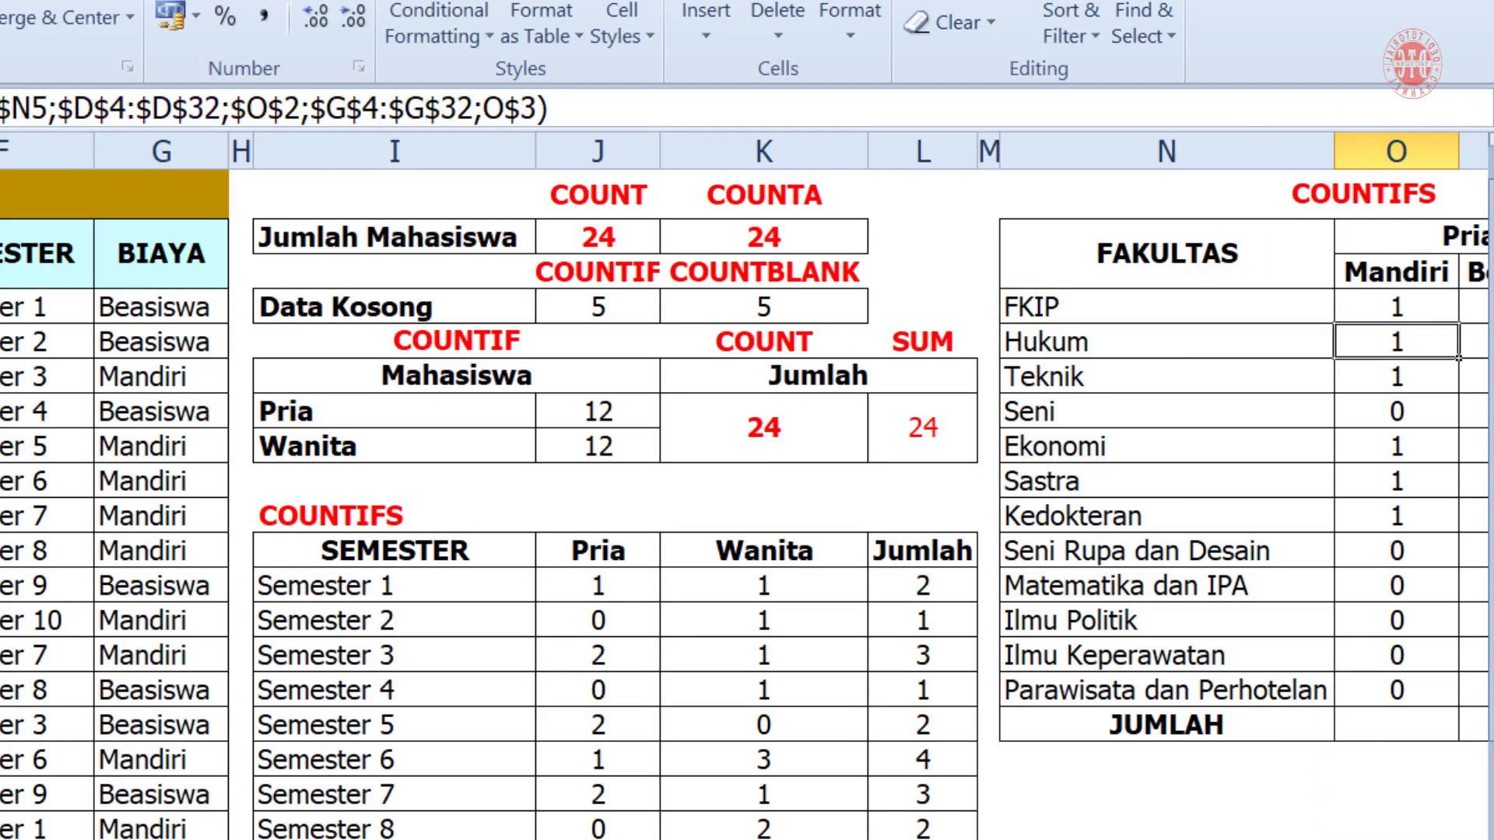
- Fill the Pria Mandiri formulas O4:O15 across into the Pria Beasiswa column P4:P15
{"action": "scroll", "coordinate": [1009, 309], "scroll_direction": "right", "scroll_amount": 3}
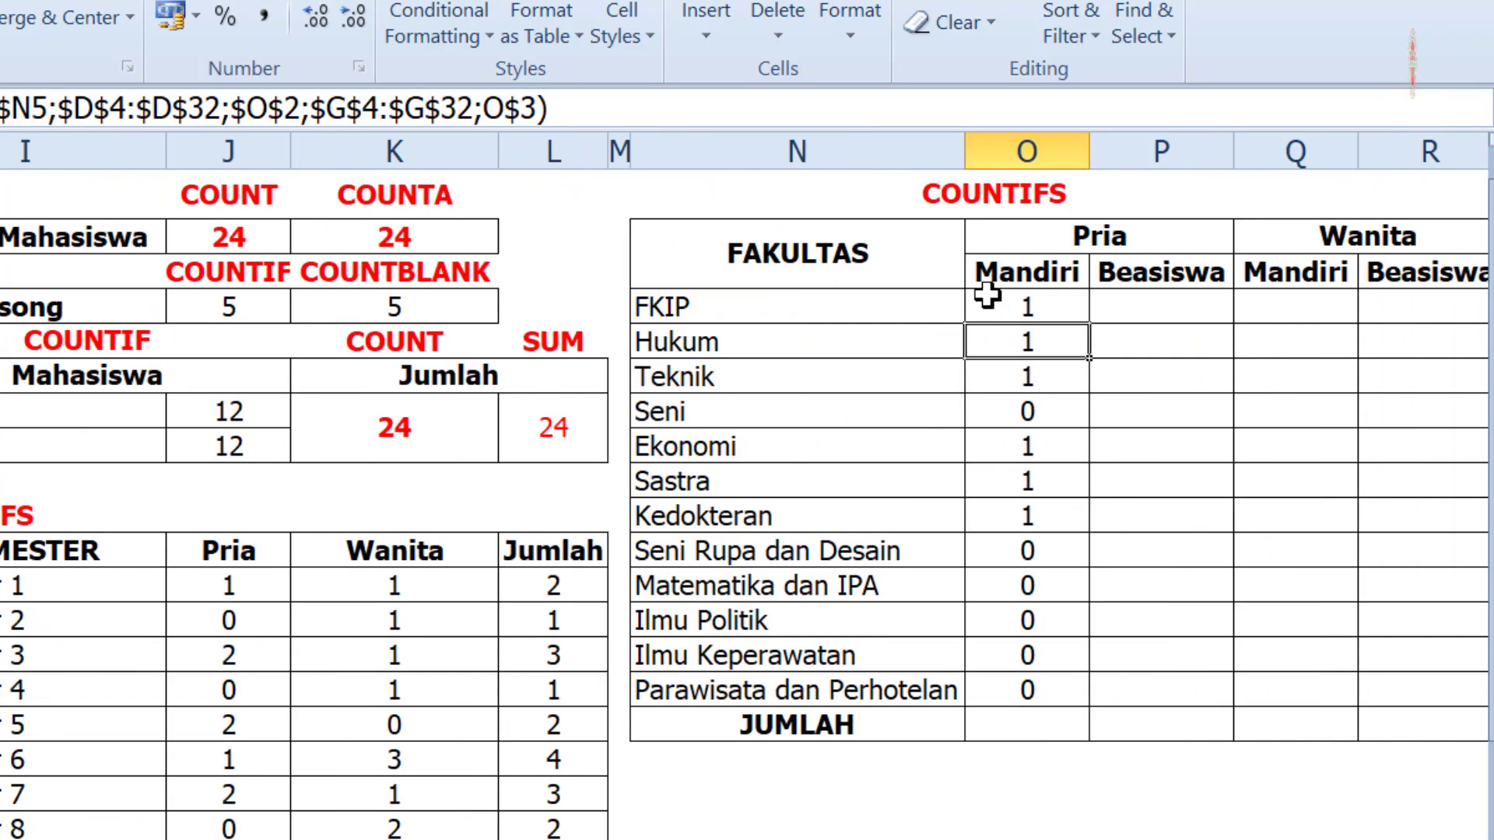
{"action": "left_click_drag", "start_coordinate": [1010, 309], "coordinate": [1066, 700]}
{"action": "left_click_drag", "start_coordinate": [1234, 709], "coordinate": [1235, 710]}
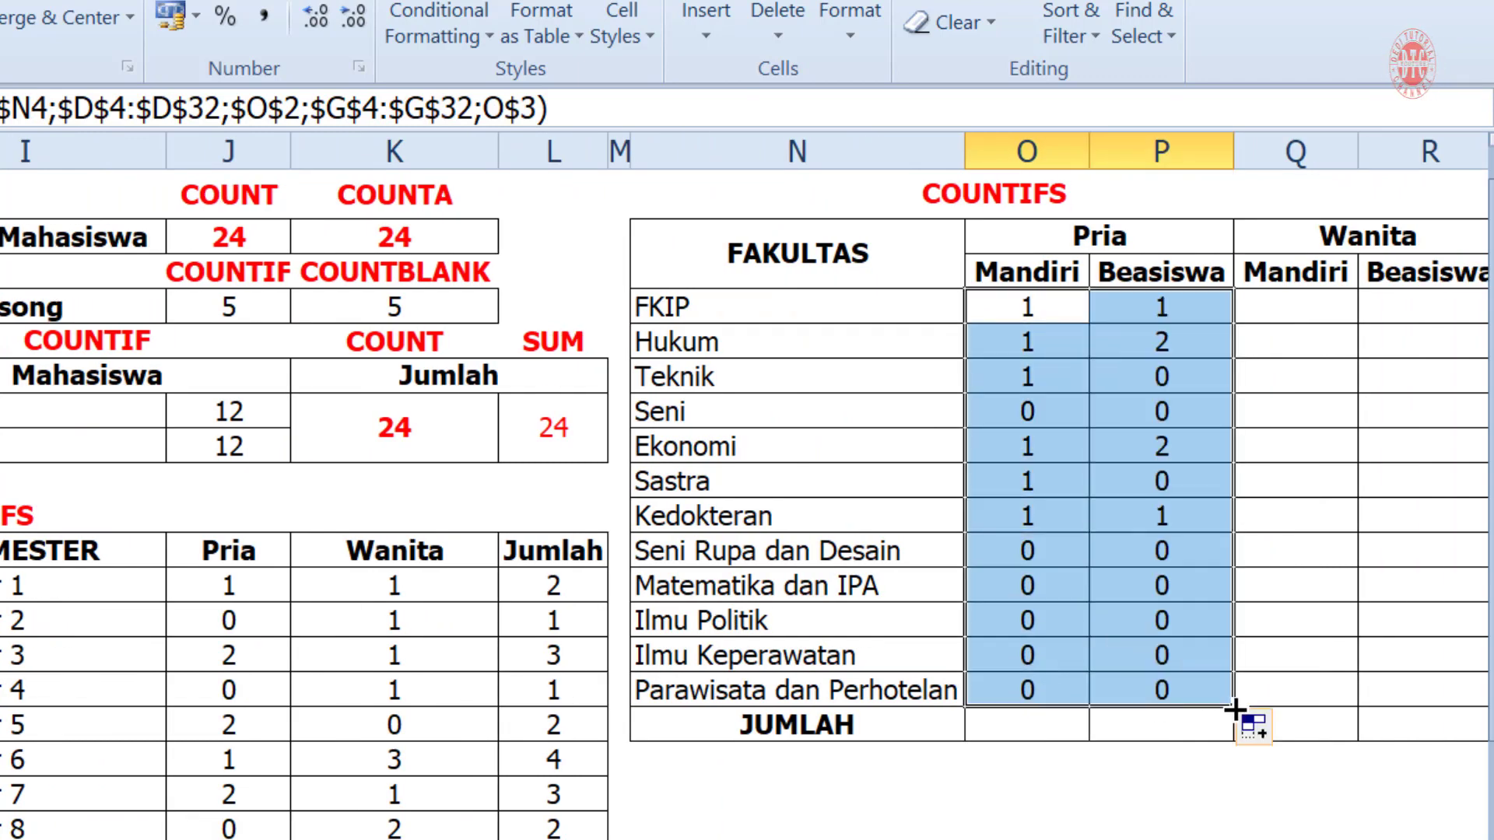
- Extend the FKIP formula from P4 into the Wanita Mandiri cell Q4
{"action": "left_click", "coordinate": [1151, 306]}
{"action": "scroll", "coordinate": [900, 330], "scroll_direction": "right", "scroll_amount": 3}
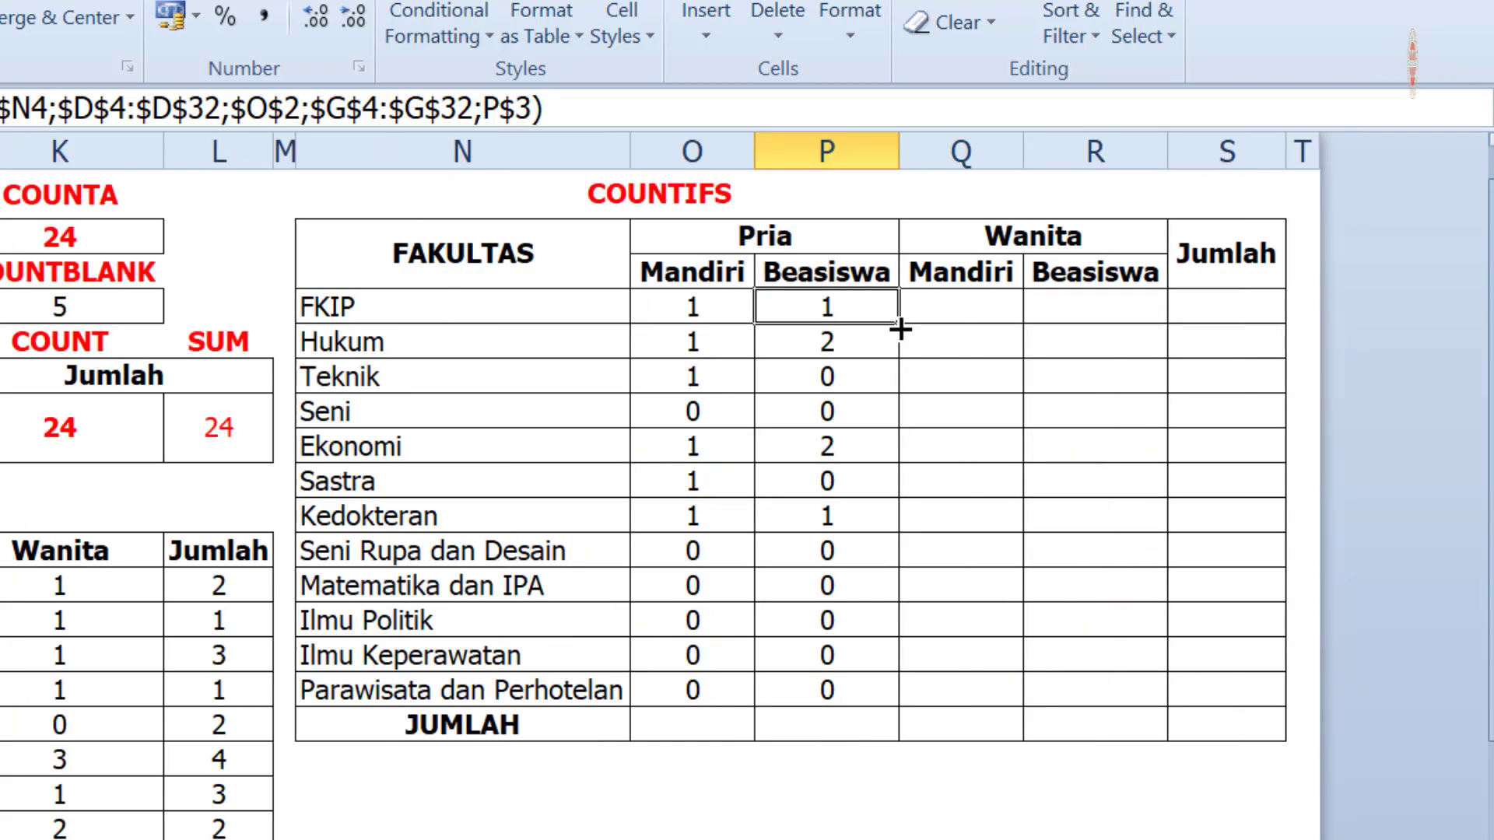
{"action": "left_click_drag", "start_coordinate": [900, 330], "coordinate": [1003, 319]}
{"action": "left_click", "coordinate": [982, 311]}
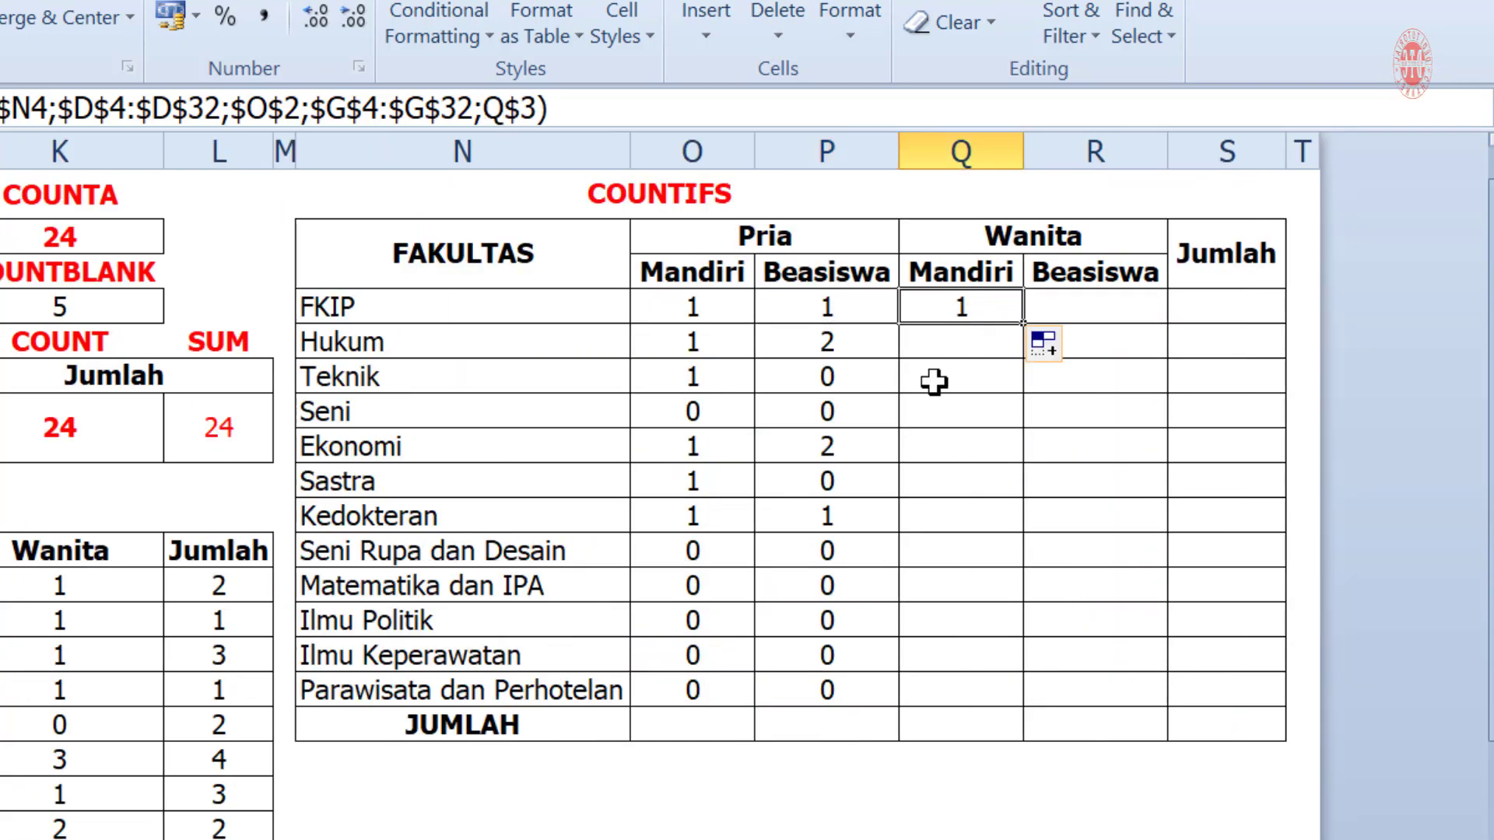
- Change the gender criterion in the Q4 formula to the Wanita header reference $Q$2
{"action": "left_click", "coordinate": [584, 106]}
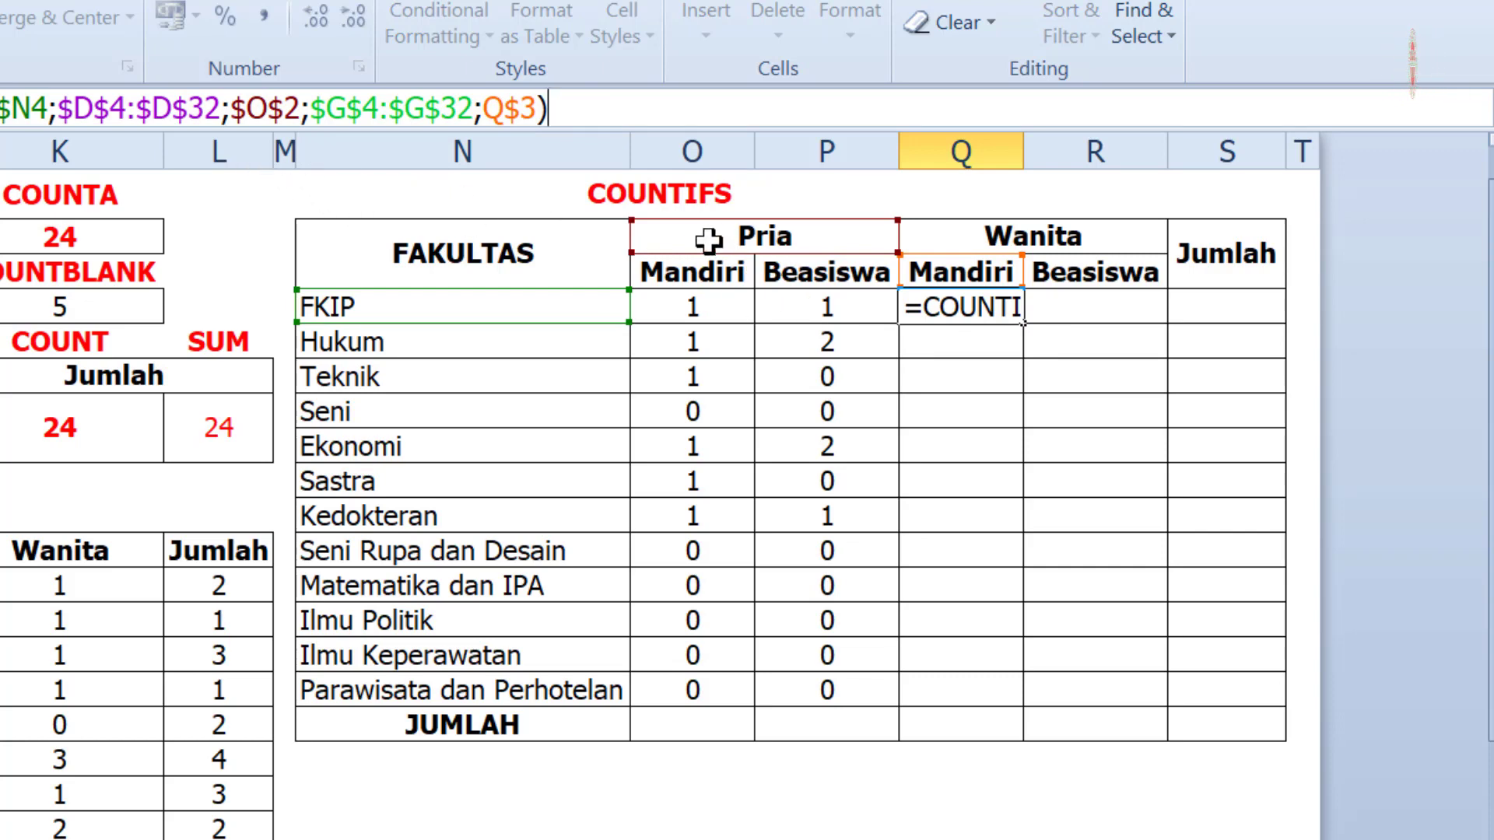
{"action": "left_click", "coordinate": [269, 108]}
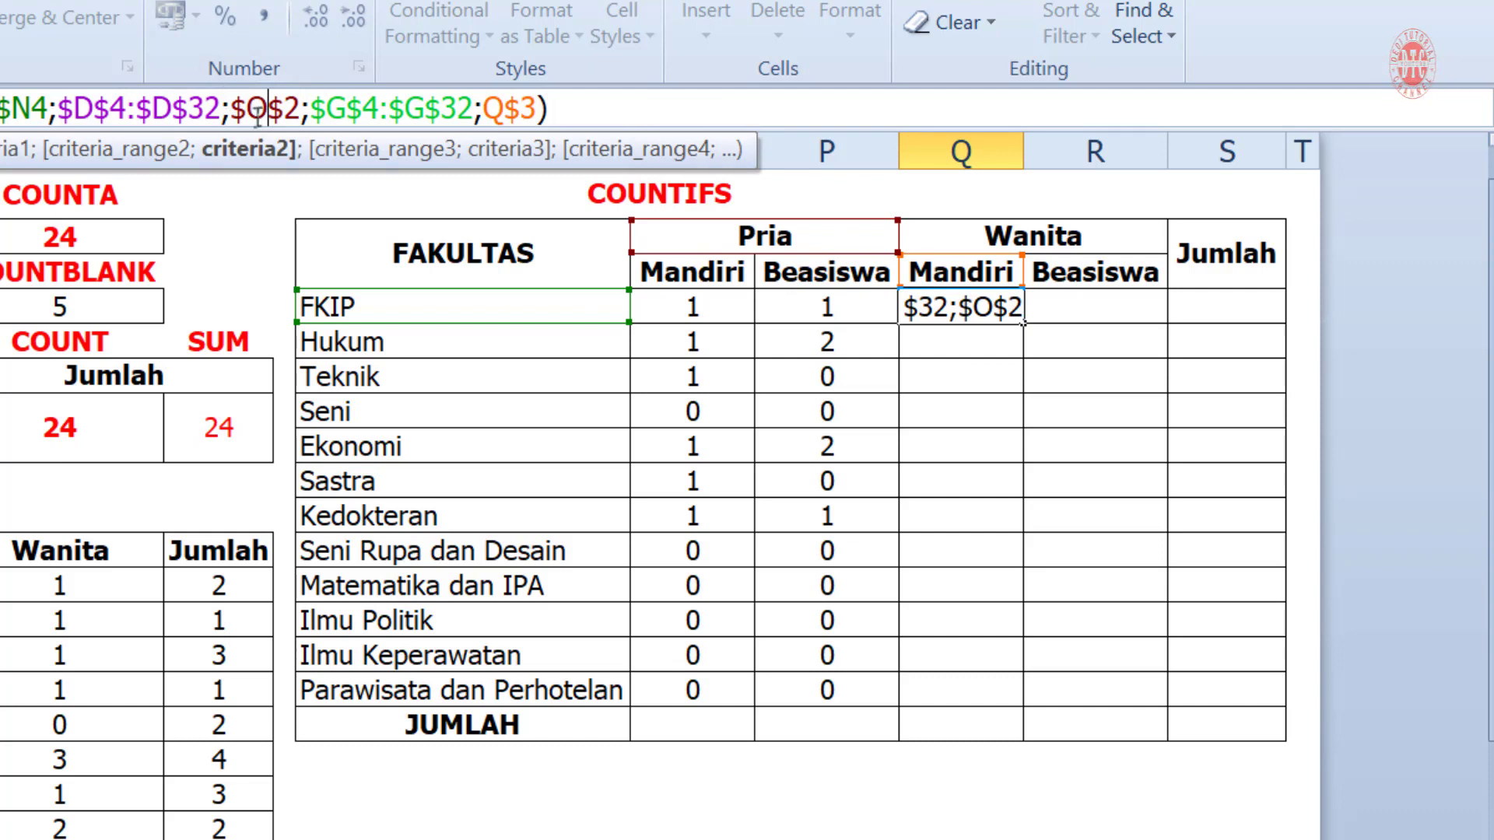
{"action": "left_click_drag", "start_coordinate": [249, 108], "coordinate": [267, 108]}
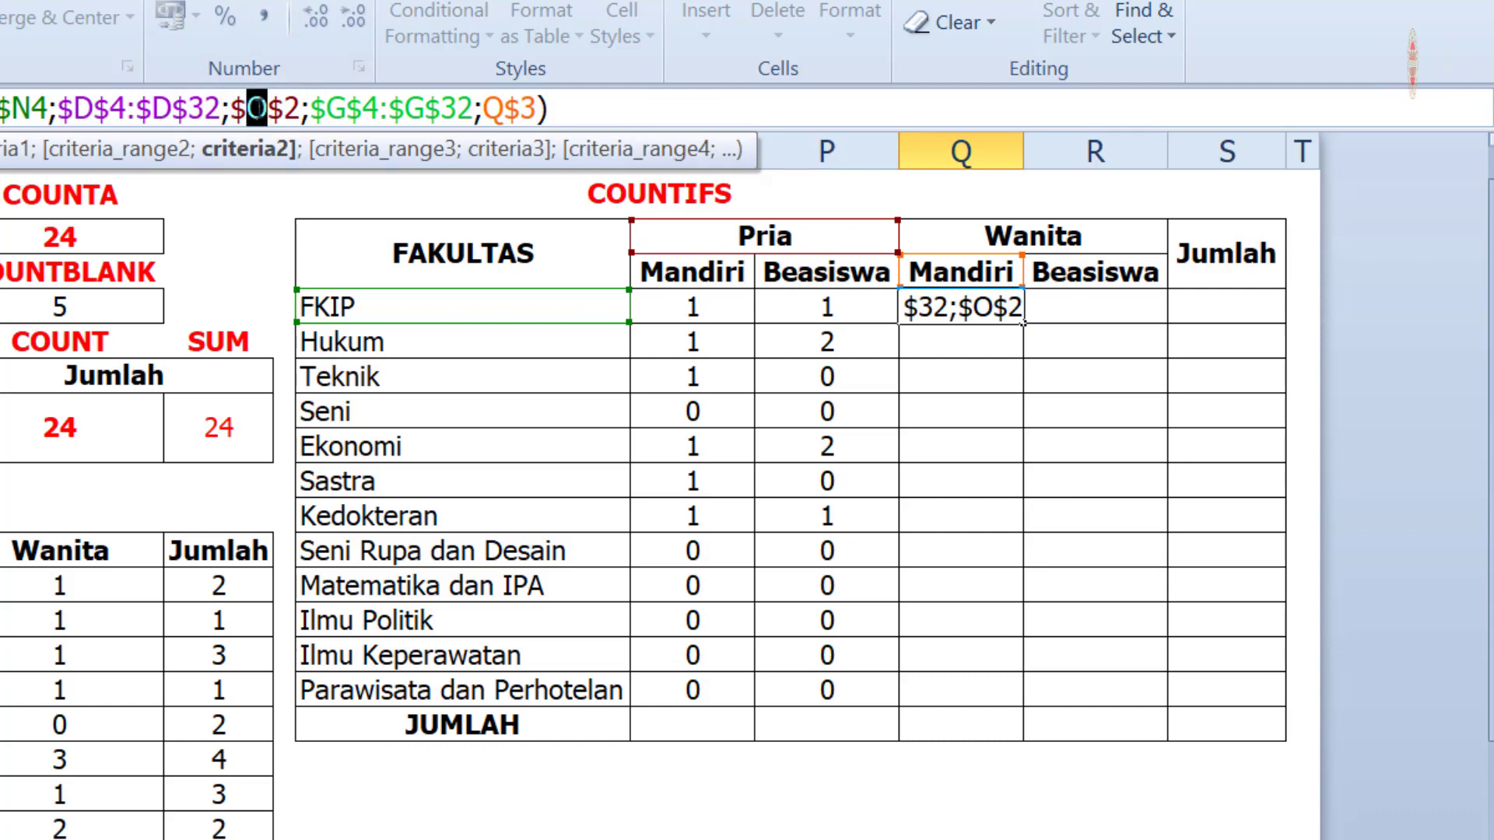
{"action": "type", "text": "Q"}
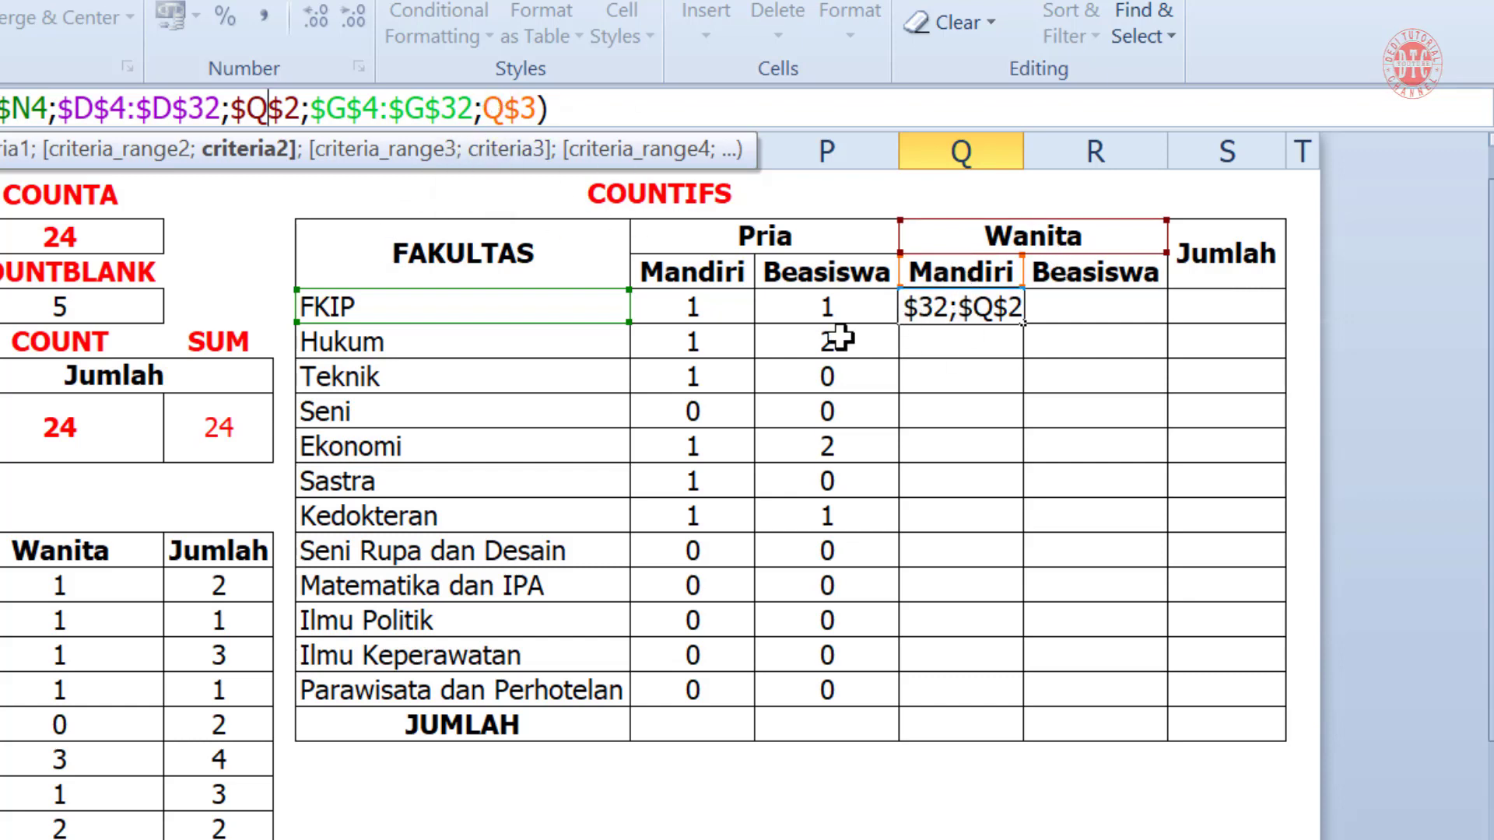
{"action": "key", "text": "Return"}
- Fill the Q4 formula down to Q15 and across into the Wanita Beasiswa column R4:R15, then check the R4 references
{"action": "left_click", "coordinate": [967, 303]}
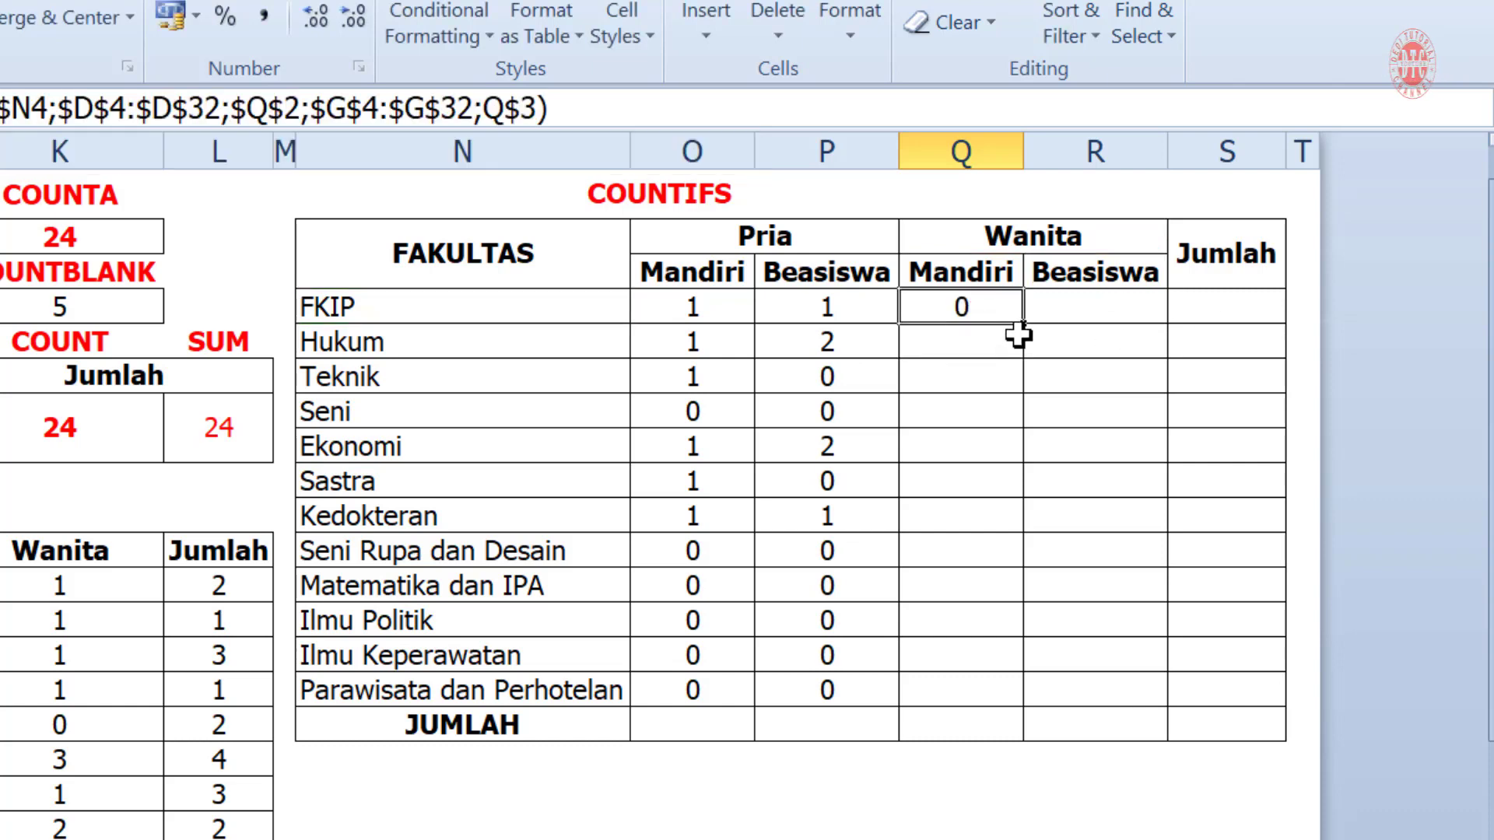
{"action": "left_click_drag", "start_coordinate": [1024, 320], "coordinate": [1023, 716]}
{"action": "double_click", "coordinate": [972, 691]}
{"action": "left_click_drag", "start_coordinate": [969, 308], "coordinate": [978, 676]}
{"action": "left_click_drag", "start_coordinate": [965, 308], "coordinate": [1117, 717]}
{"action": "left_click", "coordinate": [1099, 310]}
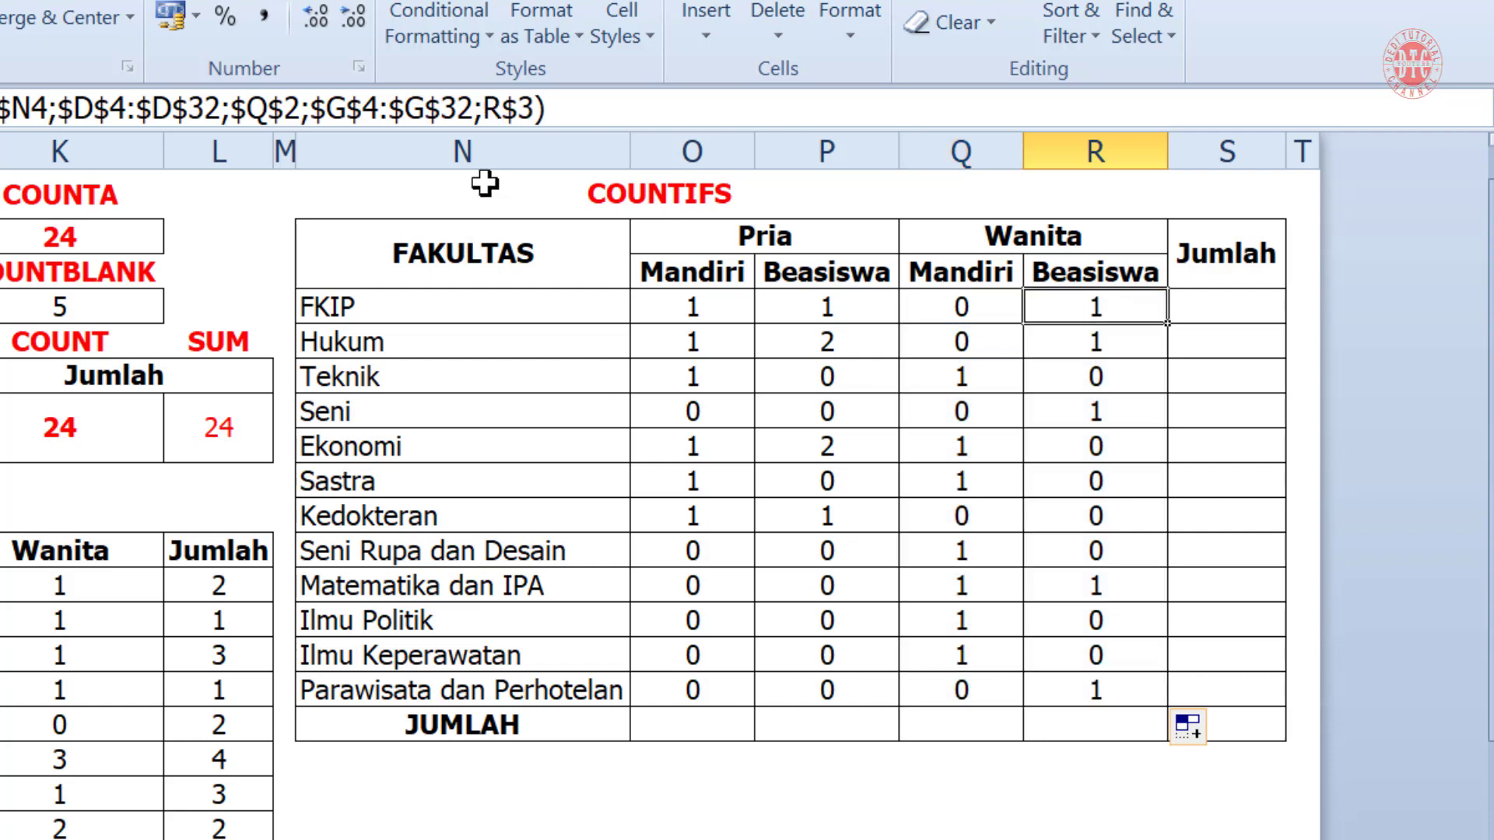
{"action": "left_click", "coordinate": [572, 97]}
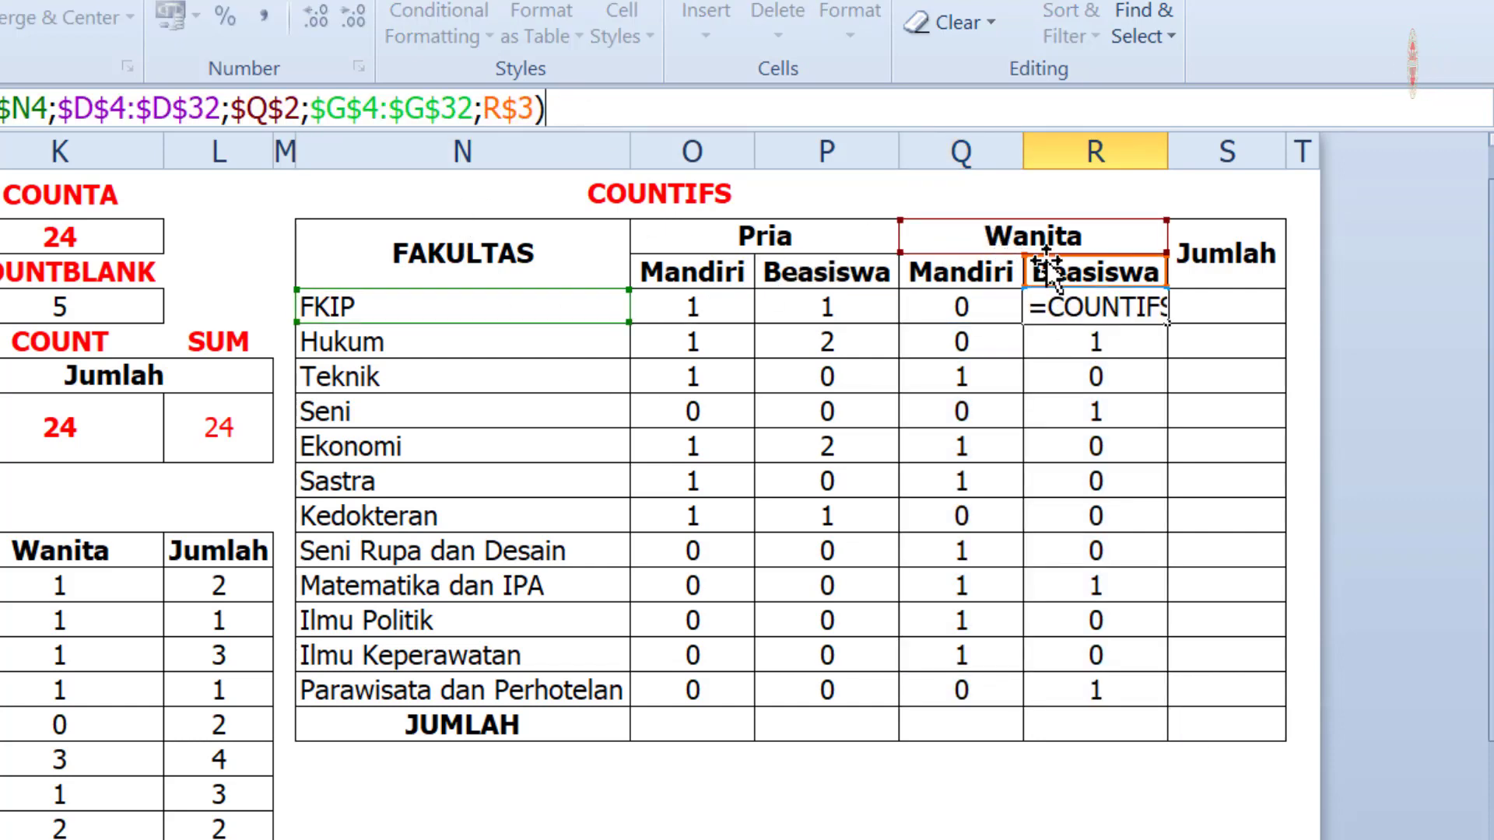
{"action": "key", "text": "Return"}
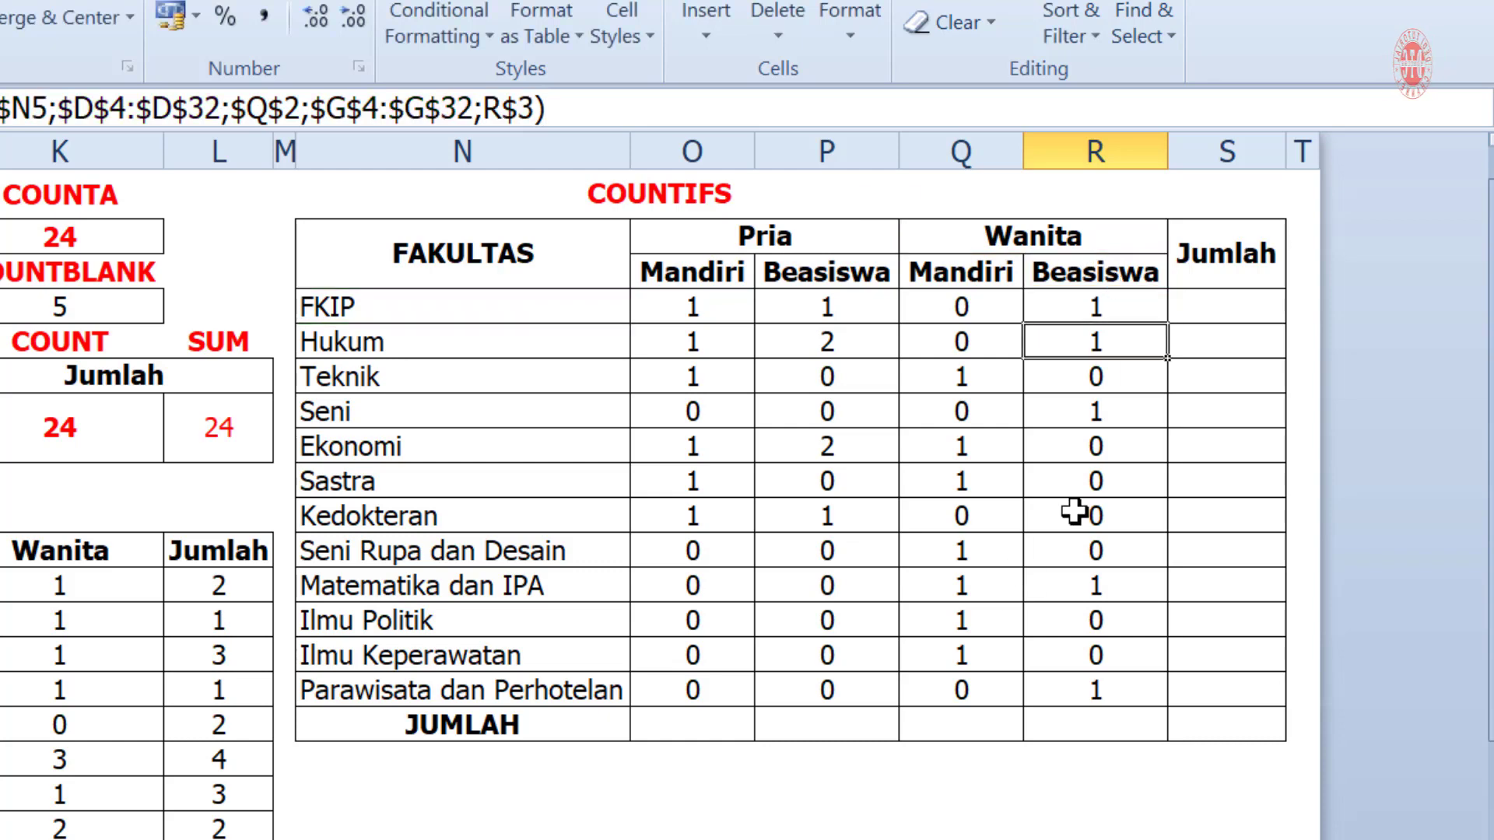
- Total the FKIP row in Jumlah cell S4 with SUM(O4:R4) and fill the formula down to S16
{"action": "left_click", "coordinate": [1229, 308]}
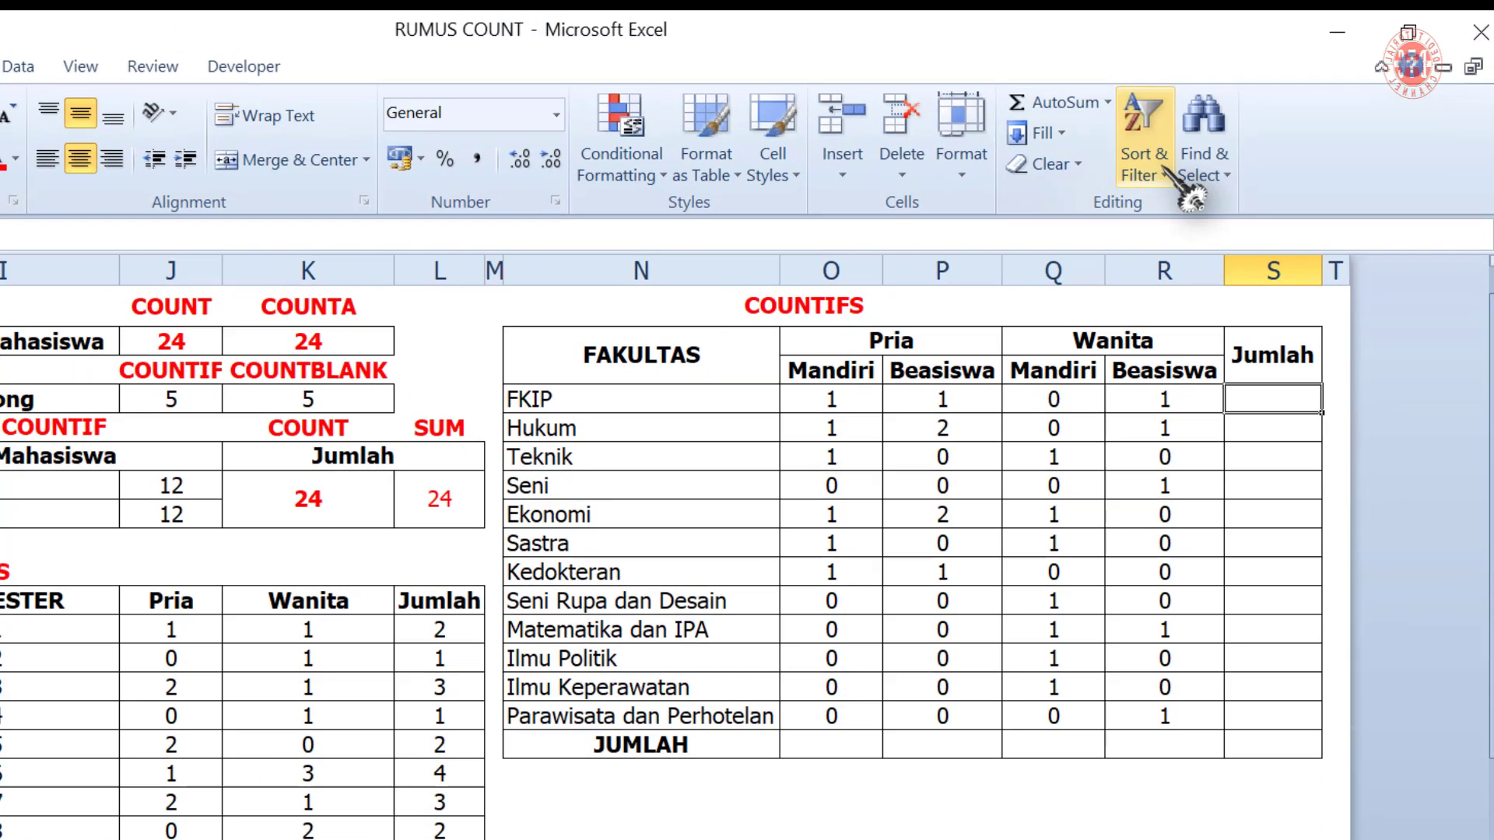
{"action": "left_click", "coordinate": [1107, 102]}
{"action": "left_click", "coordinate": [1051, 137]}
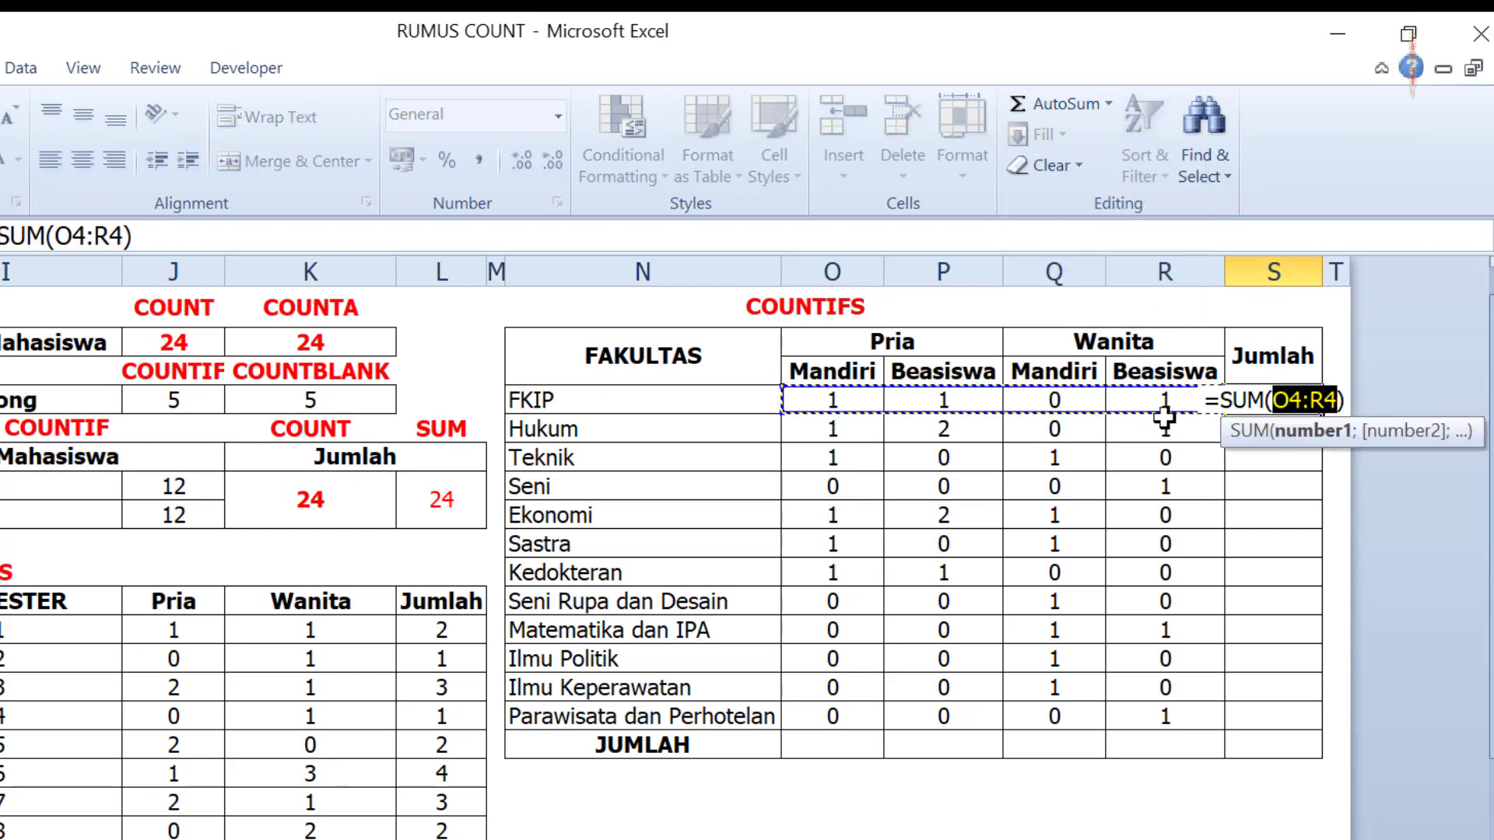
{"action": "left_click_drag", "start_coordinate": [866, 398], "coordinate": [1139, 407]}
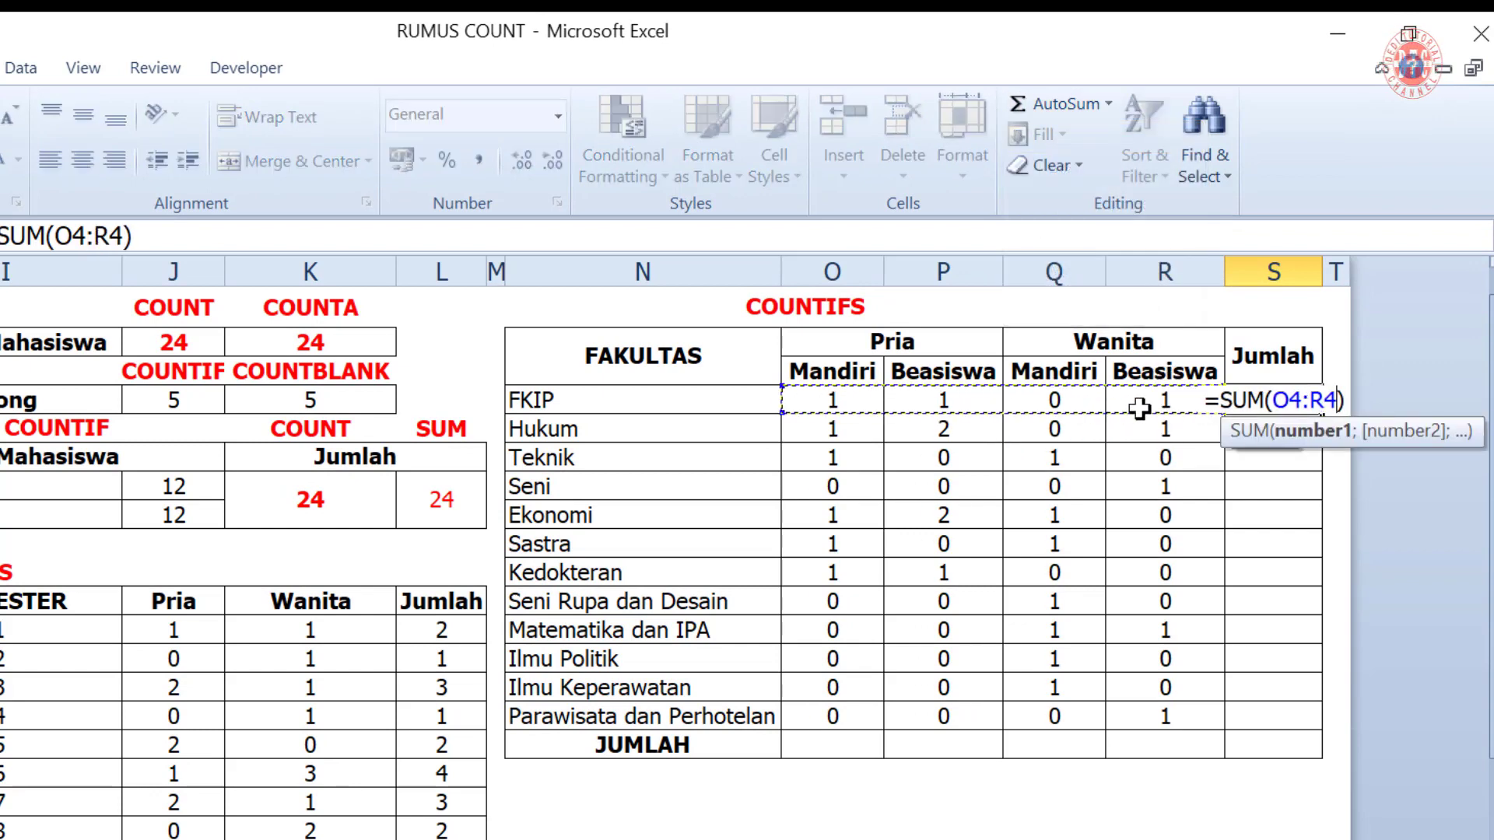
{"action": "key", "text": "Return"}
{"action": "left_click", "coordinate": [1273, 401]}
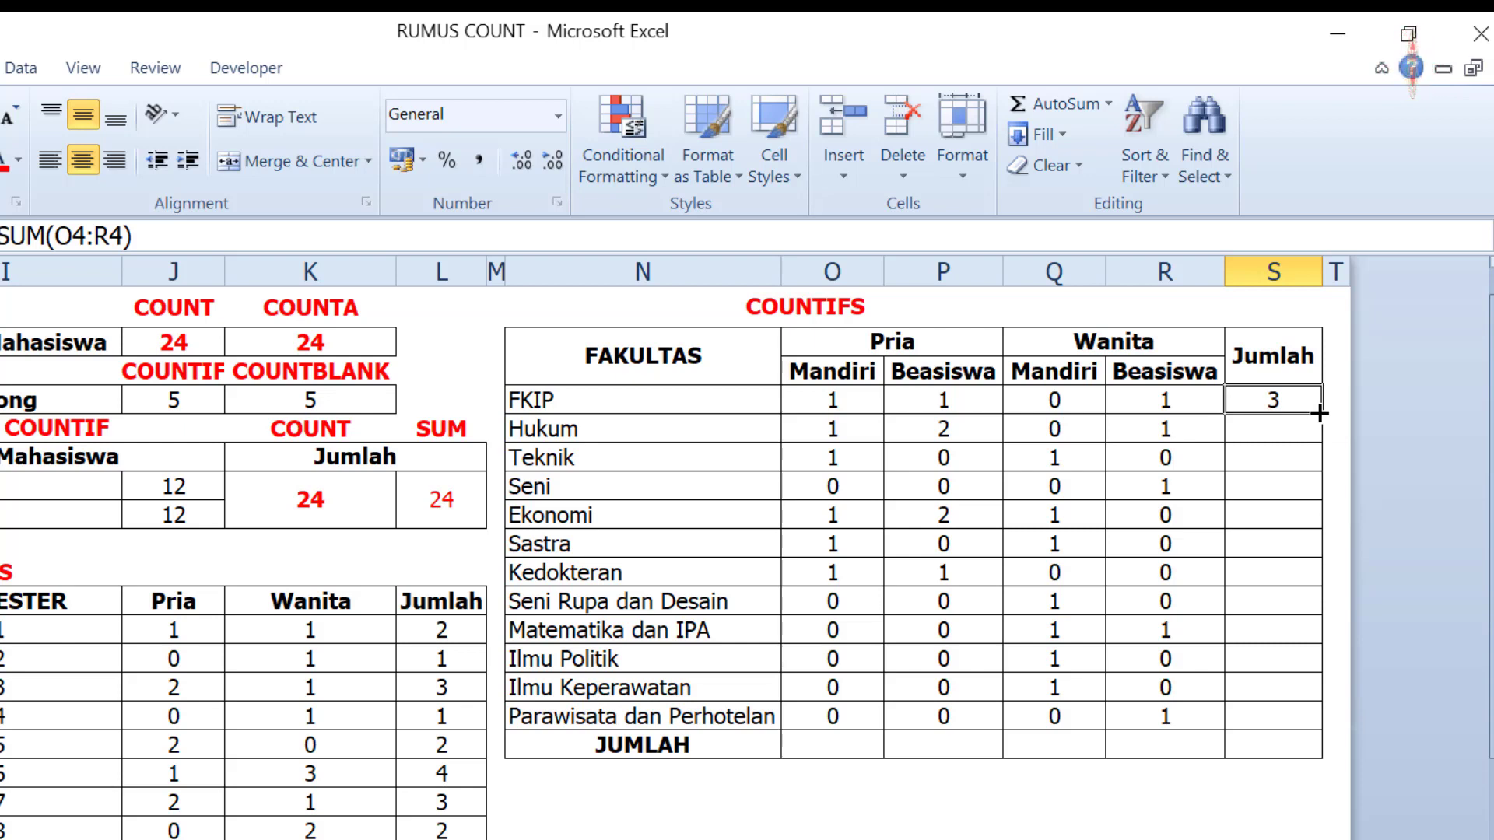
{"action": "double_click", "coordinate": [1318, 414]}
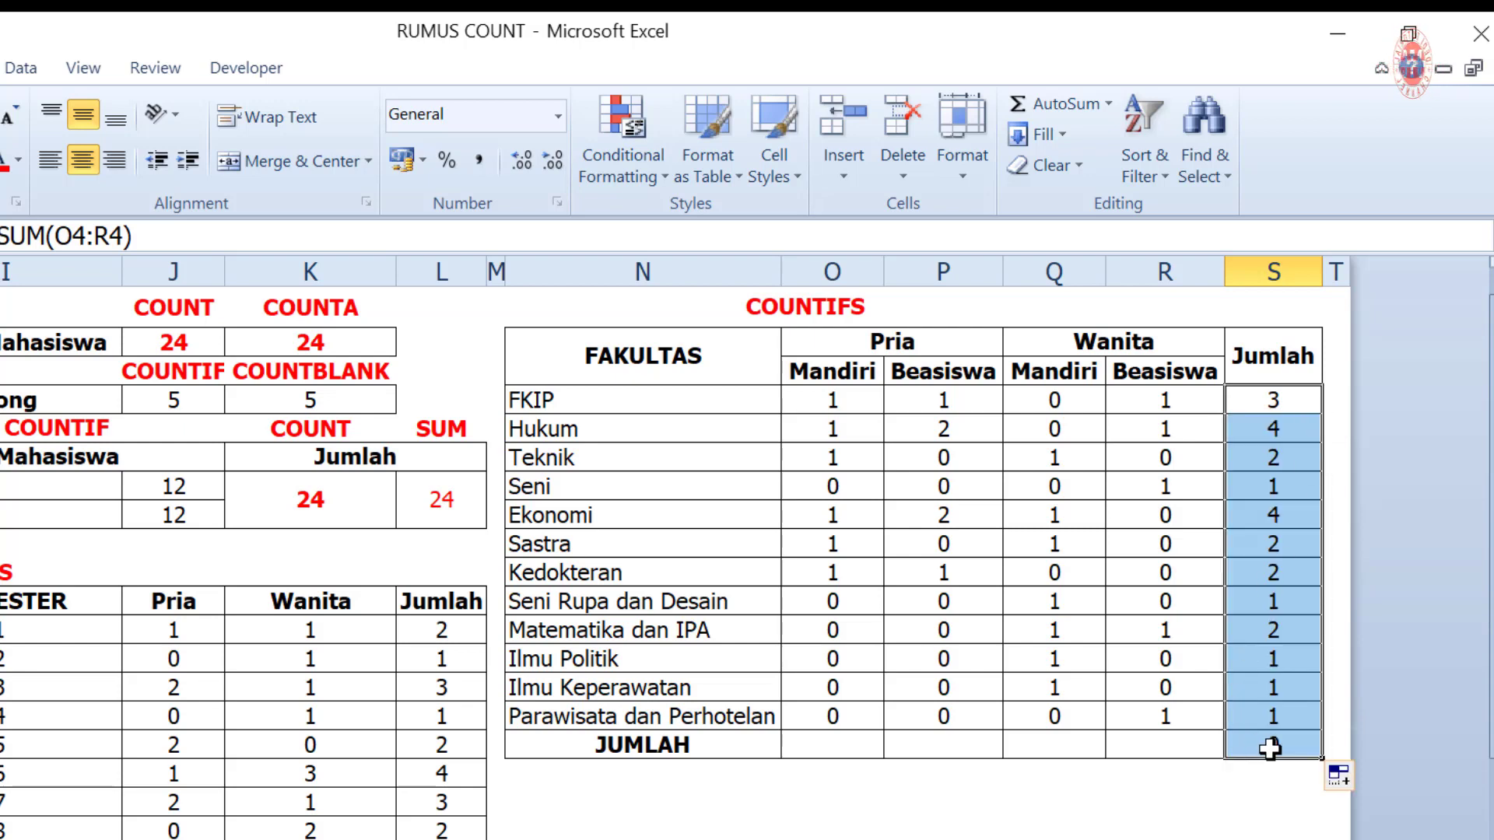
- Total the Pria Mandiri column in the JUMLAH row with SUM(O4:O15) and fill the formula across to S16
{"action": "left_click", "coordinate": [829, 743]}
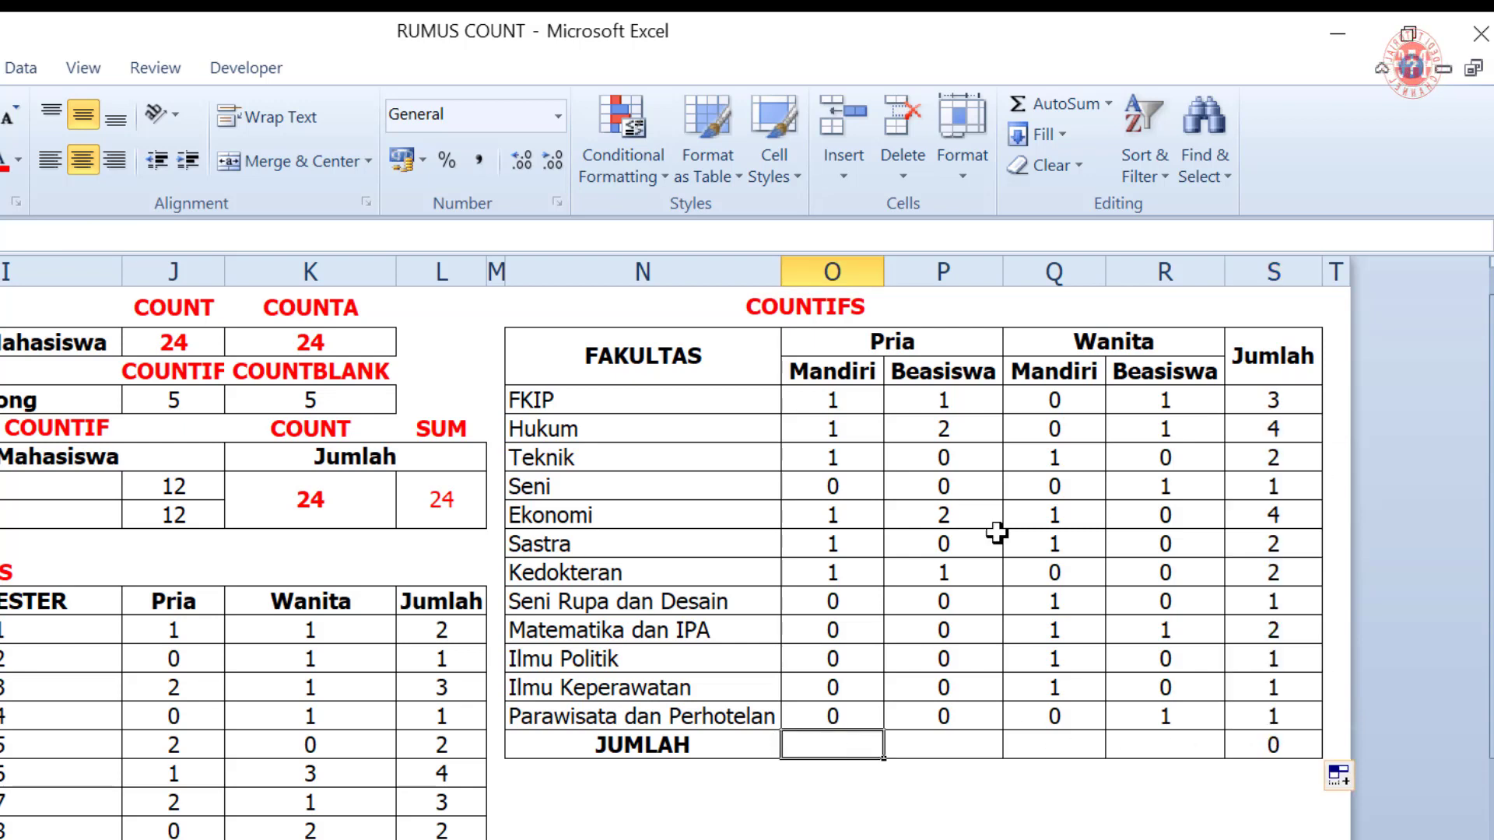
{"action": "left_click", "coordinate": [1108, 104]}
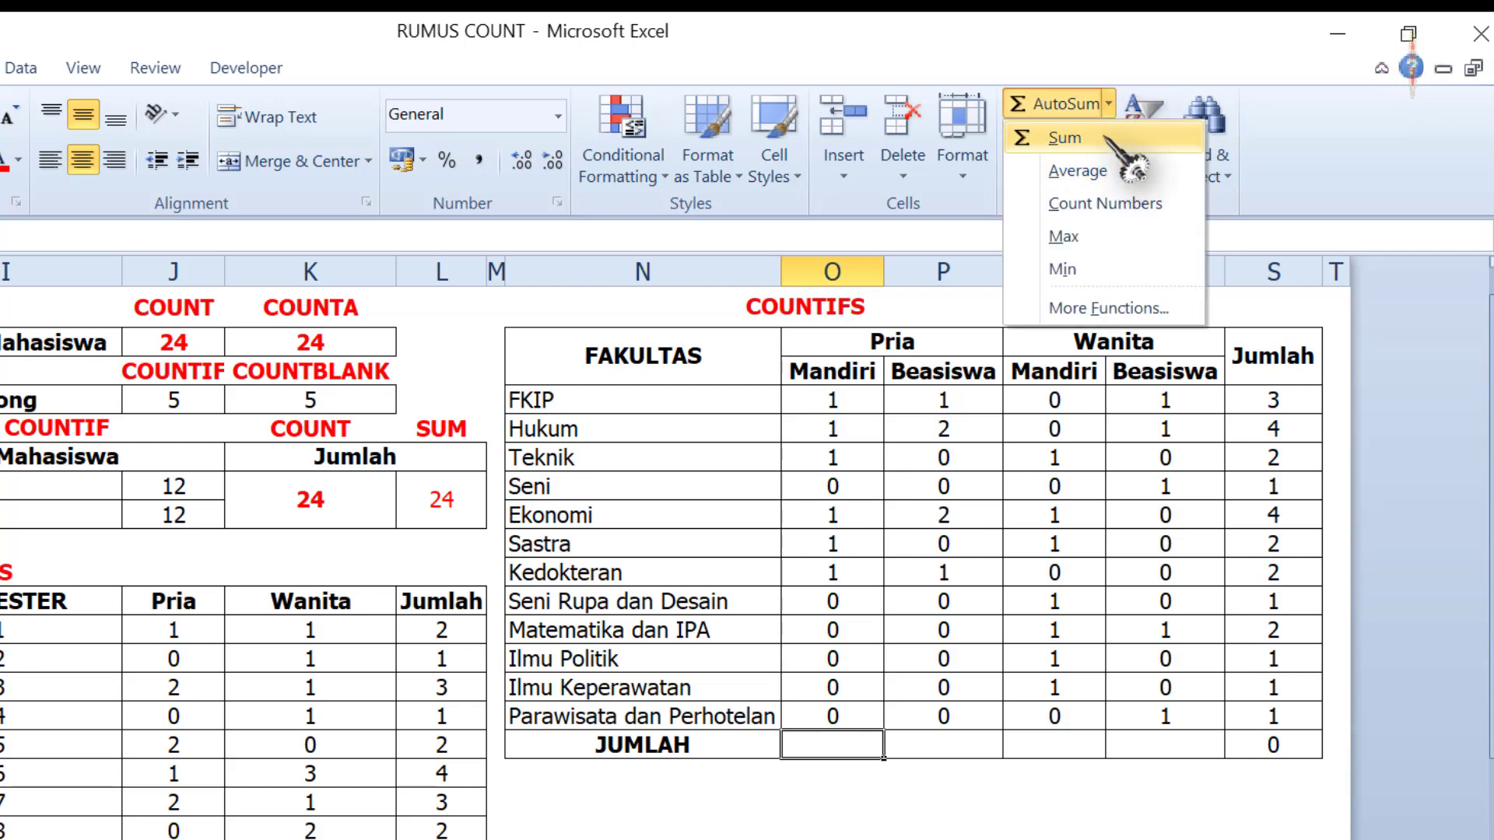
{"action": "left_click", "coordinate": [1128, 140]}
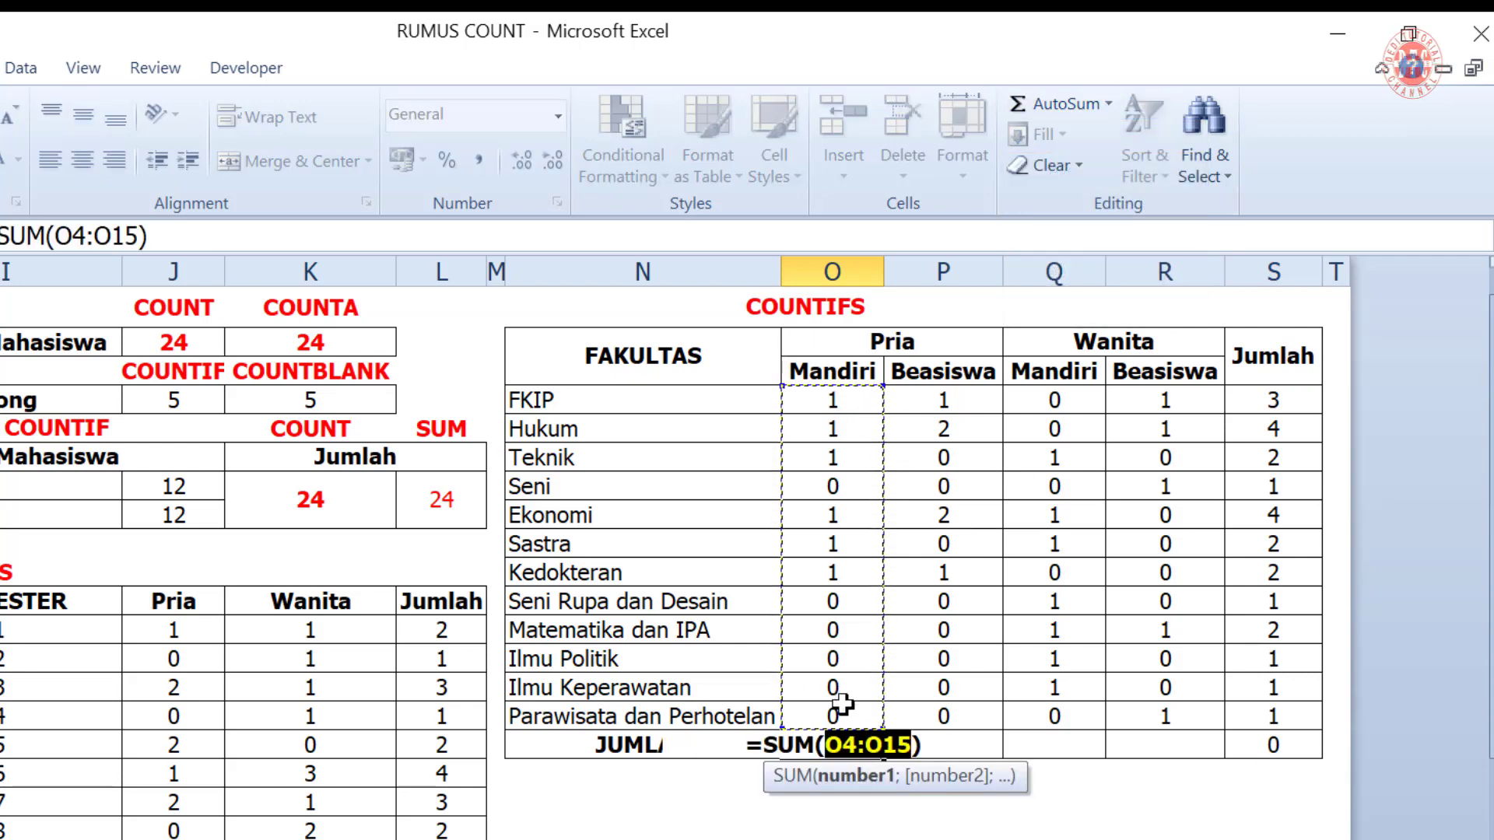
{"action": "key", "text": "Return"}
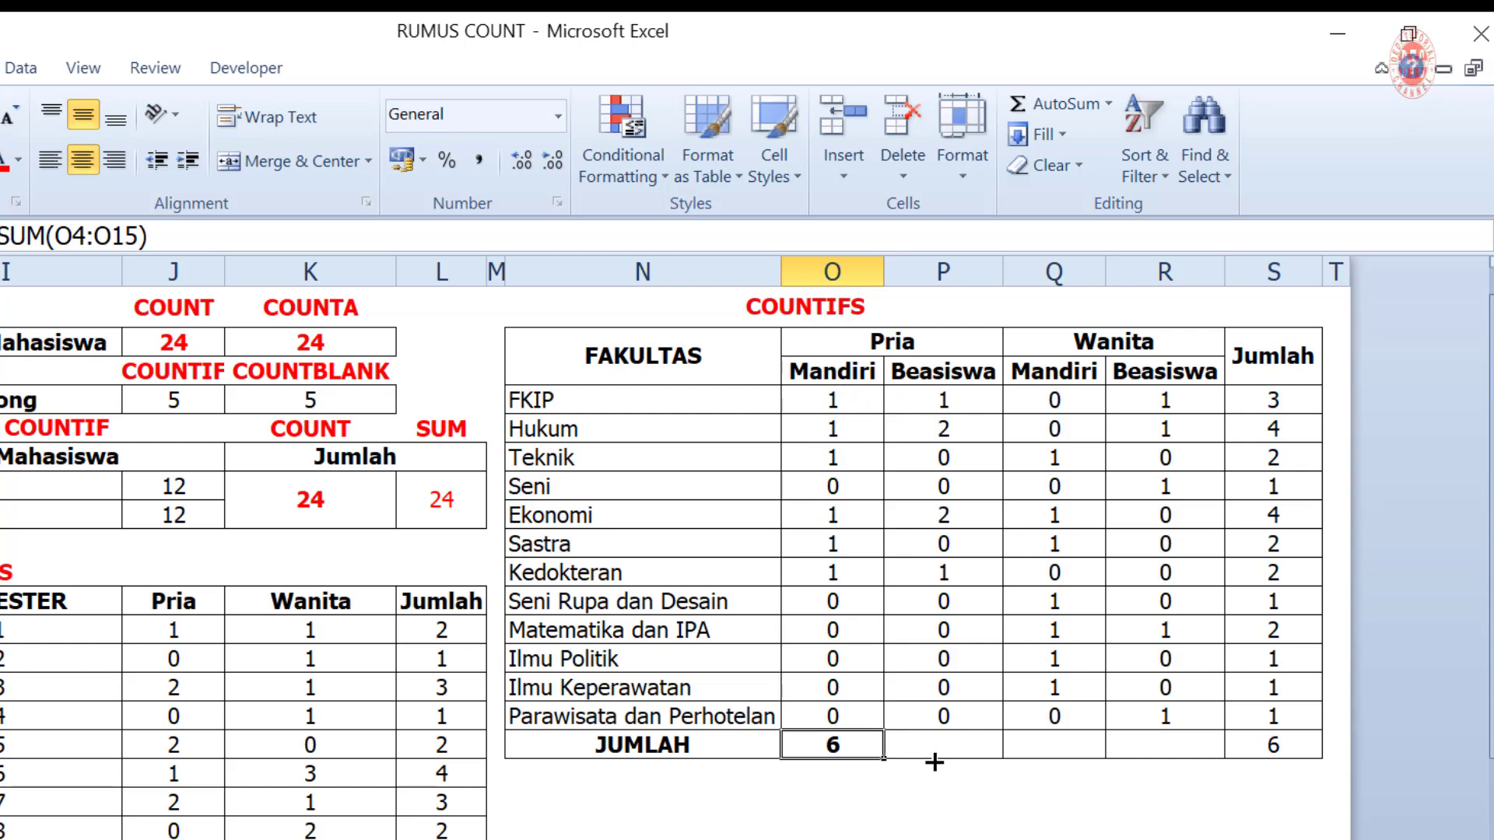
{"action": "left_click_drag", "start_coordinate": [933, 762], "coordinate": [1298, 766]}
- Color the faculty table's grand total in S16 red and make the SUM total in the L column bold
{"action": "left_click", "coordinate": [1276, 745]}
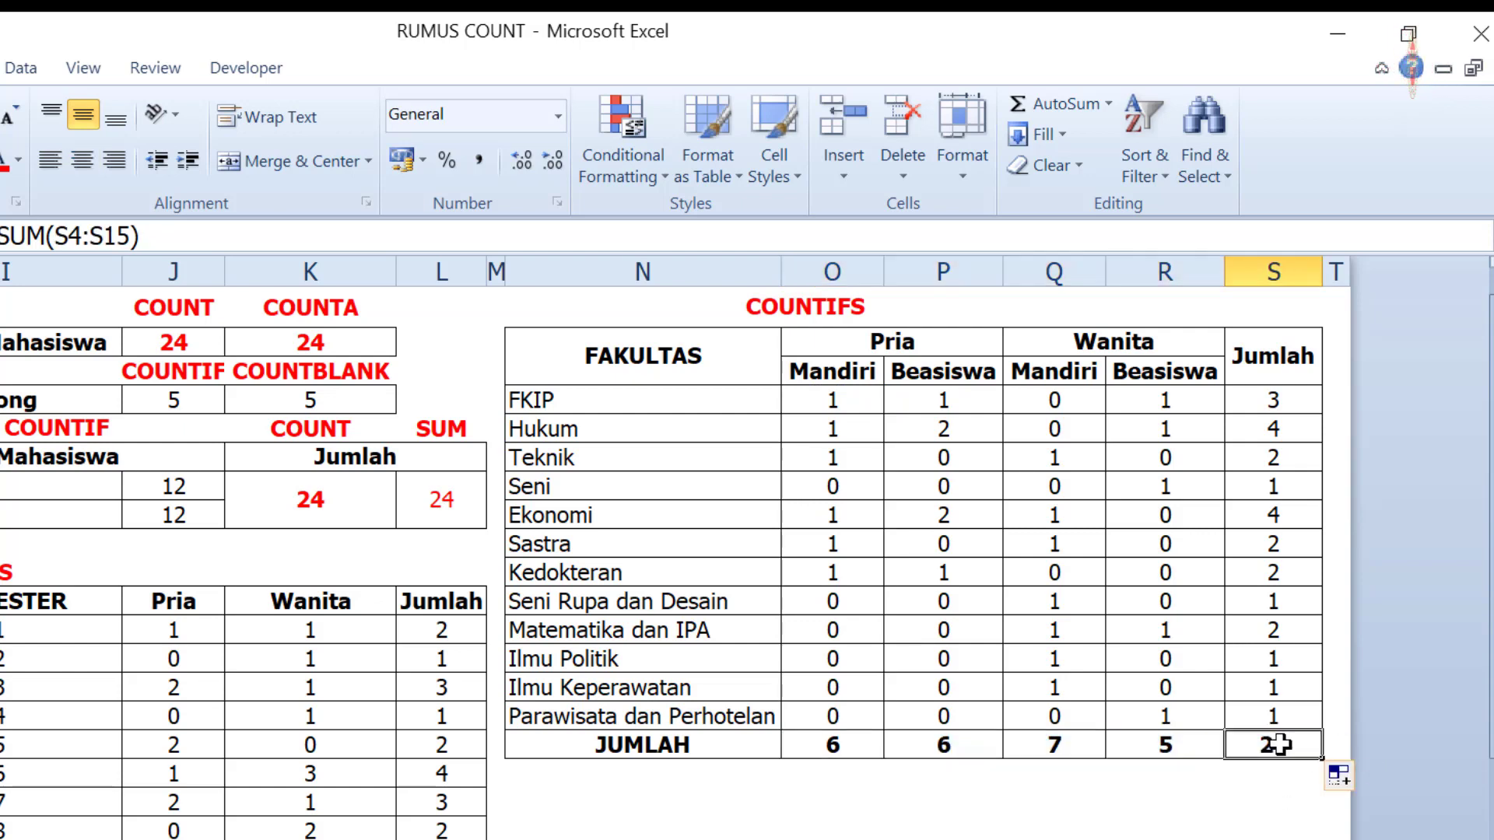
{"action": "left_click", "coordinate": [3, 161]}
{"action": "left_click", "coordinate": [424, 506]}
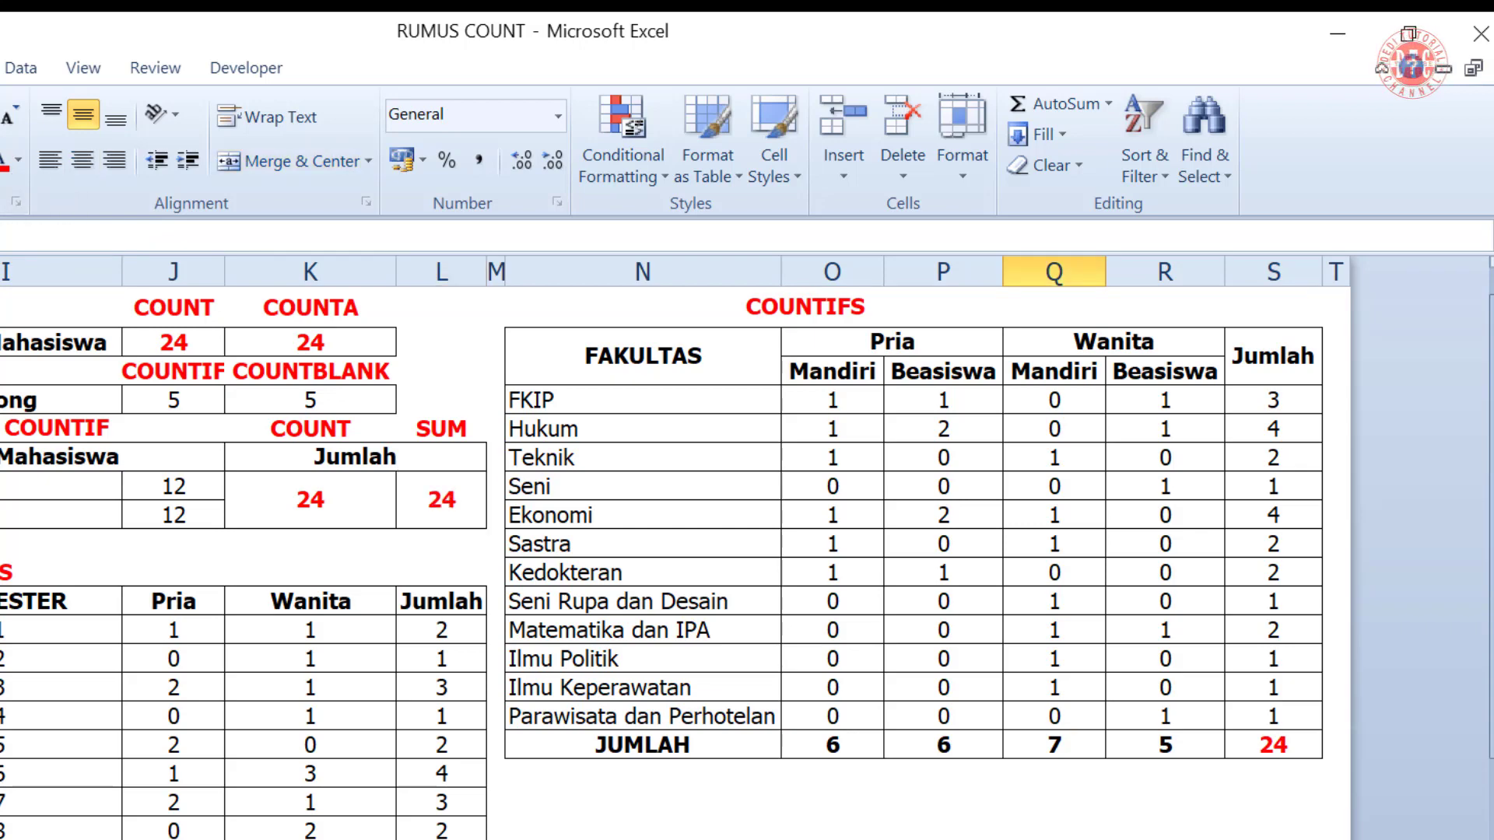
- Check the summary tables against the student list, and format the Data Kosong counts J4:K4 in bold red
{"action": "scroll", "coordinate": [675, 548], "scroll_direction": "left", "scroll_amount": 4}
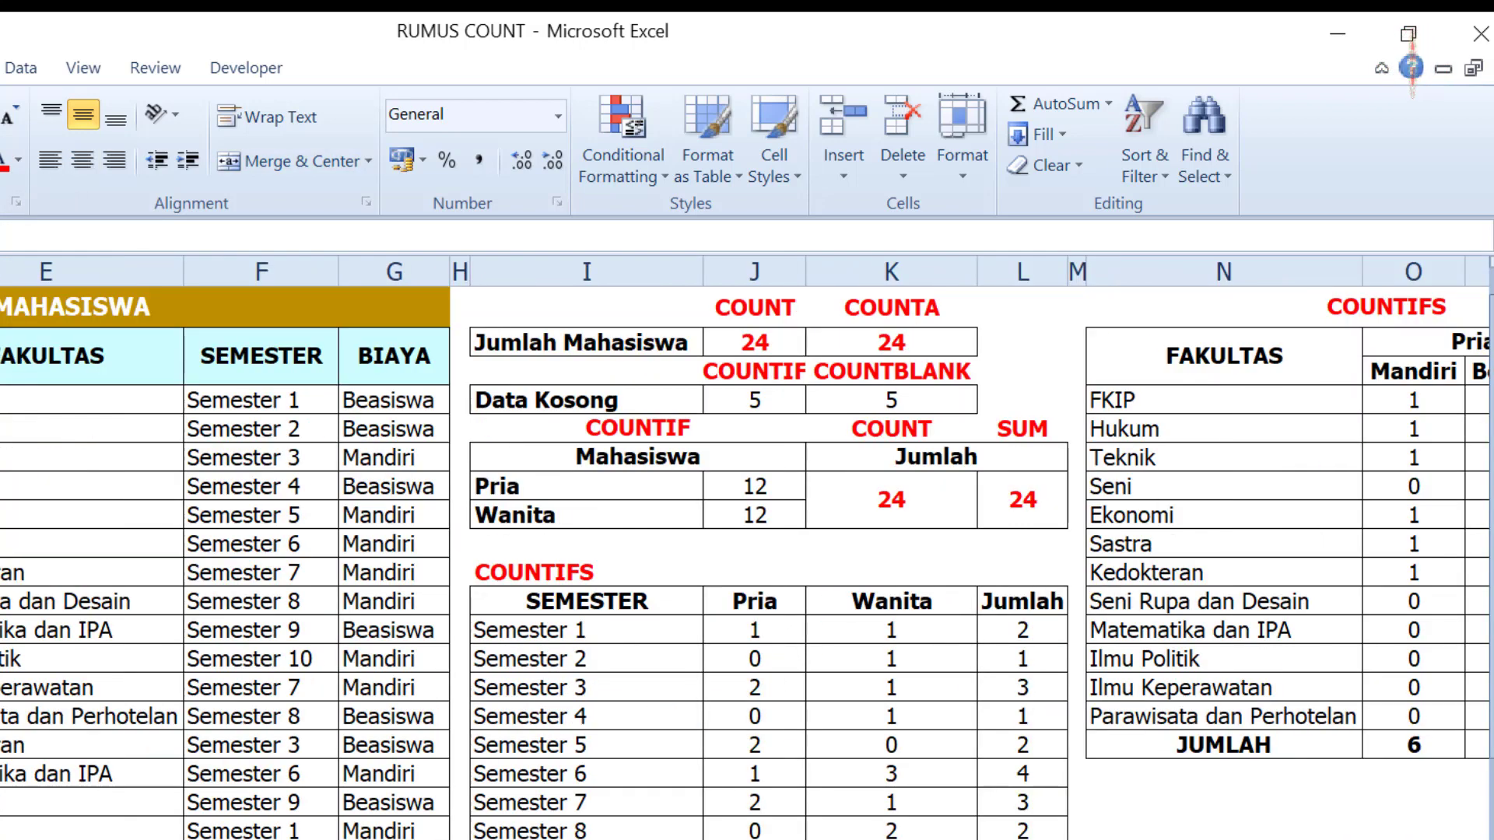
{"action": "scroll", "coordinate": [747, 548], "scroll_direction": "right", "scroll_amount": 4}
{"action": "scroll", "coordinate": [985, 778], "scroll_direction": "down", "scroll_amount": 5}
{"action": "scroll", "coordinate": [985, 778], "scroll_direction": "up", "scroll_amount": 5}
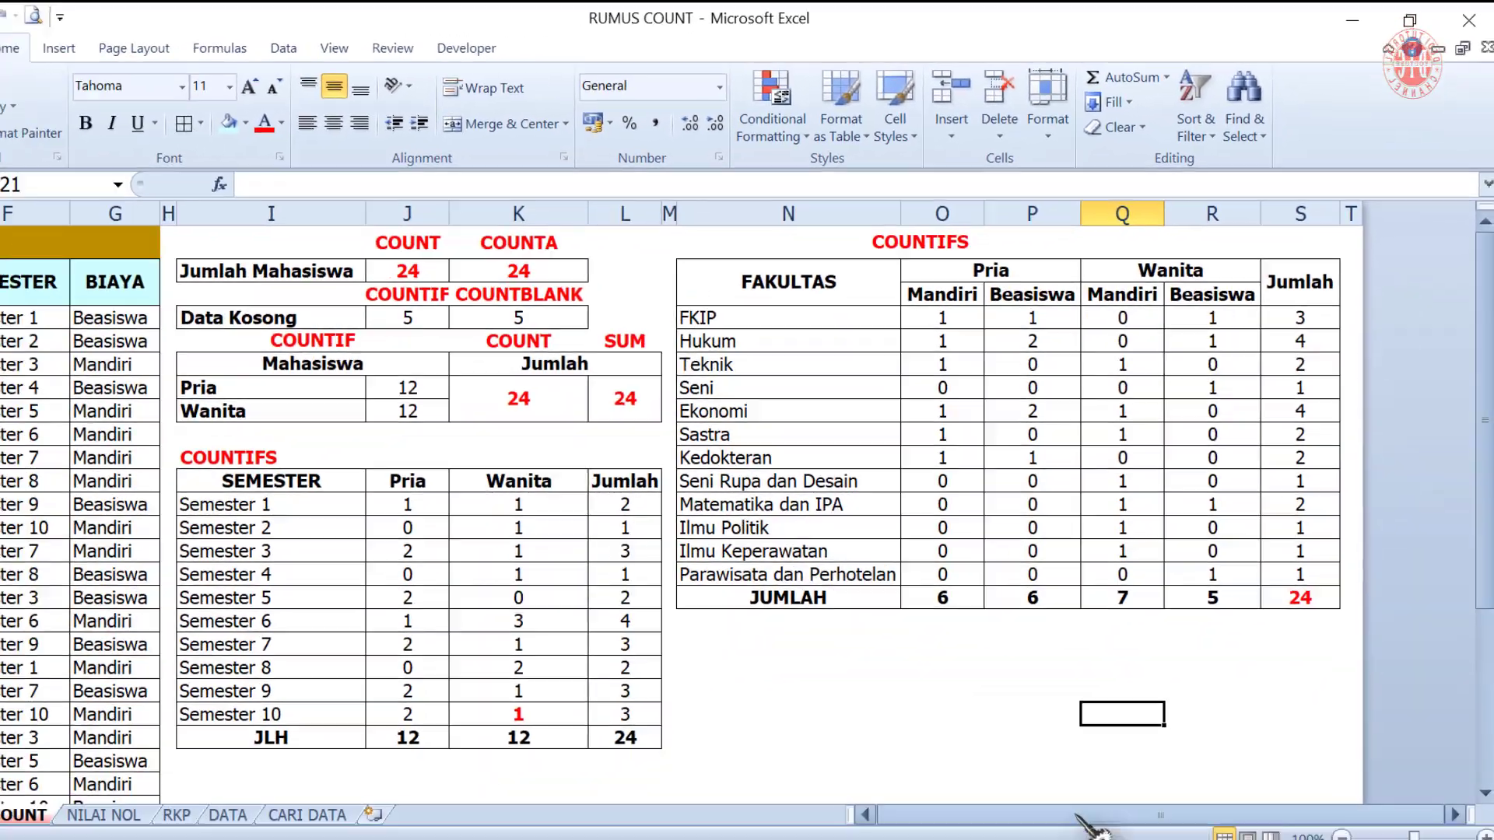
{"action": "left_click_drag", "start_coordinate": [1092, 823], "coordinate": [740, 727]}
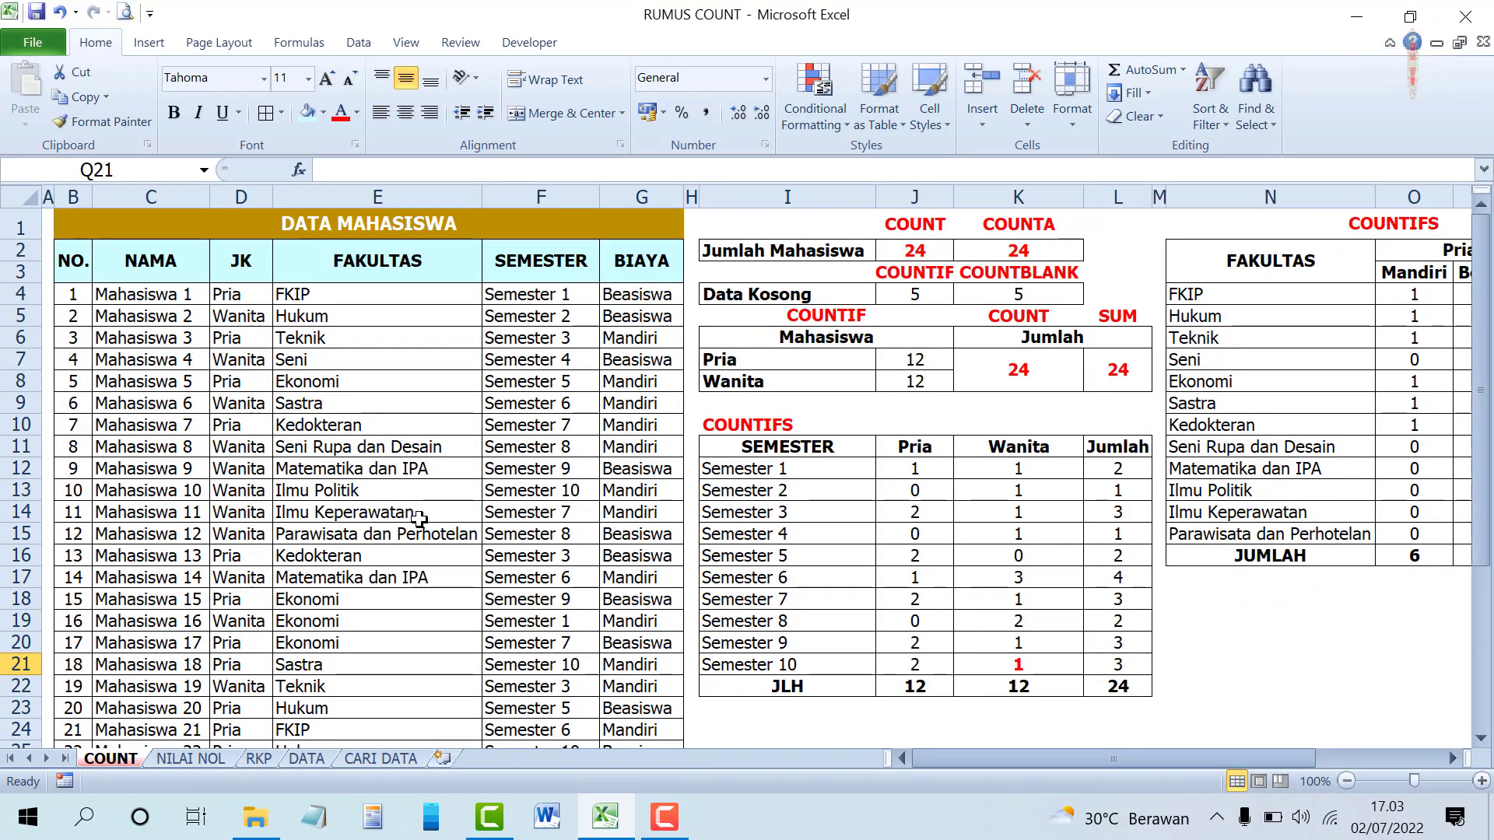
{"action": "scroll", "coordinate": [405, 522], "scroll_direction": "down", "scroll_amount": 5}
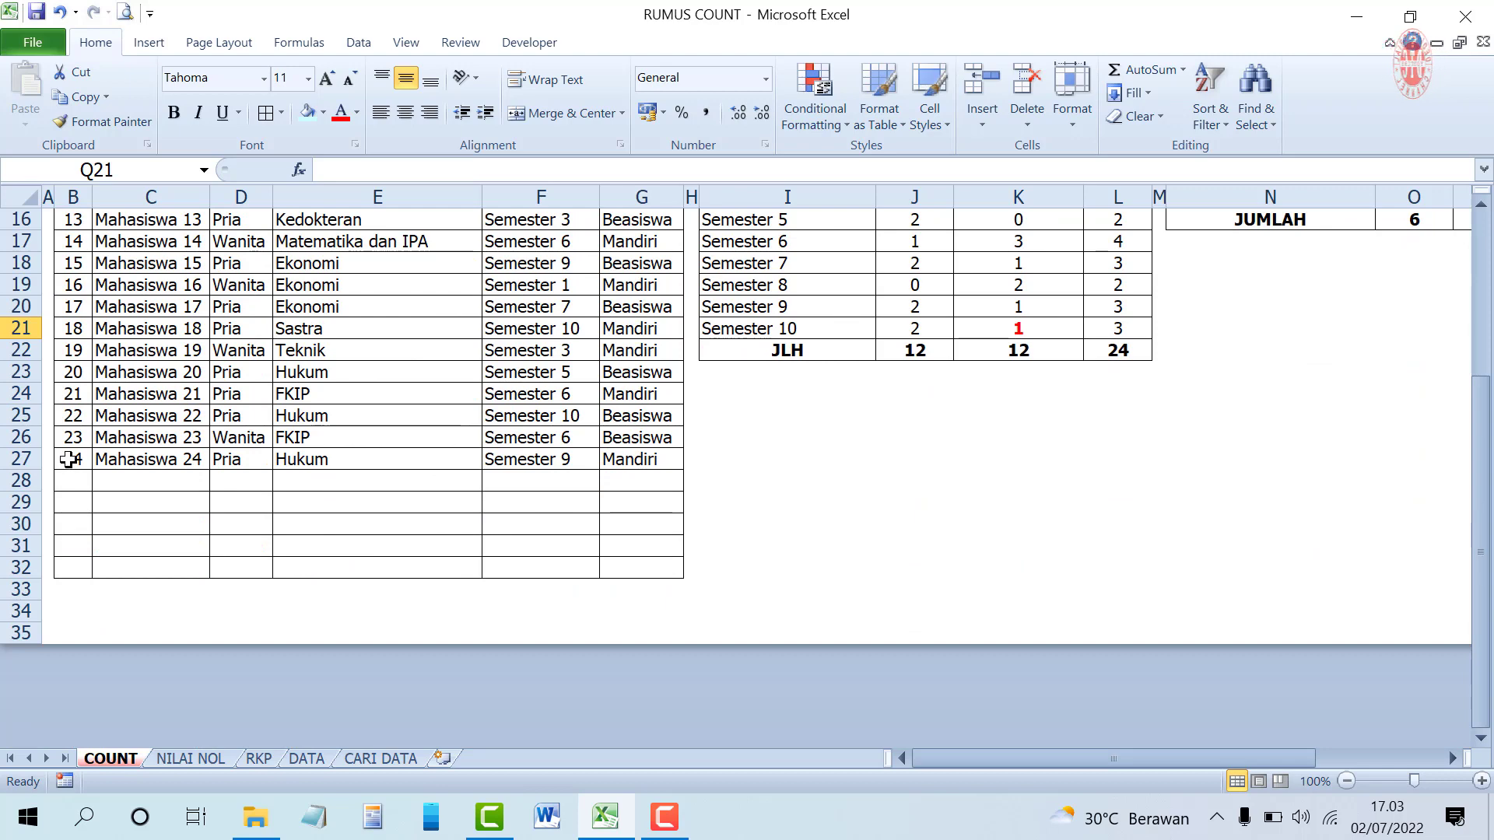
{"action": "left_click", "coordinate": [77, 459]}
{"action": "scroll", "coordinate": [743, 483], "scroll_direction": "up", "scroll_amount": 5}
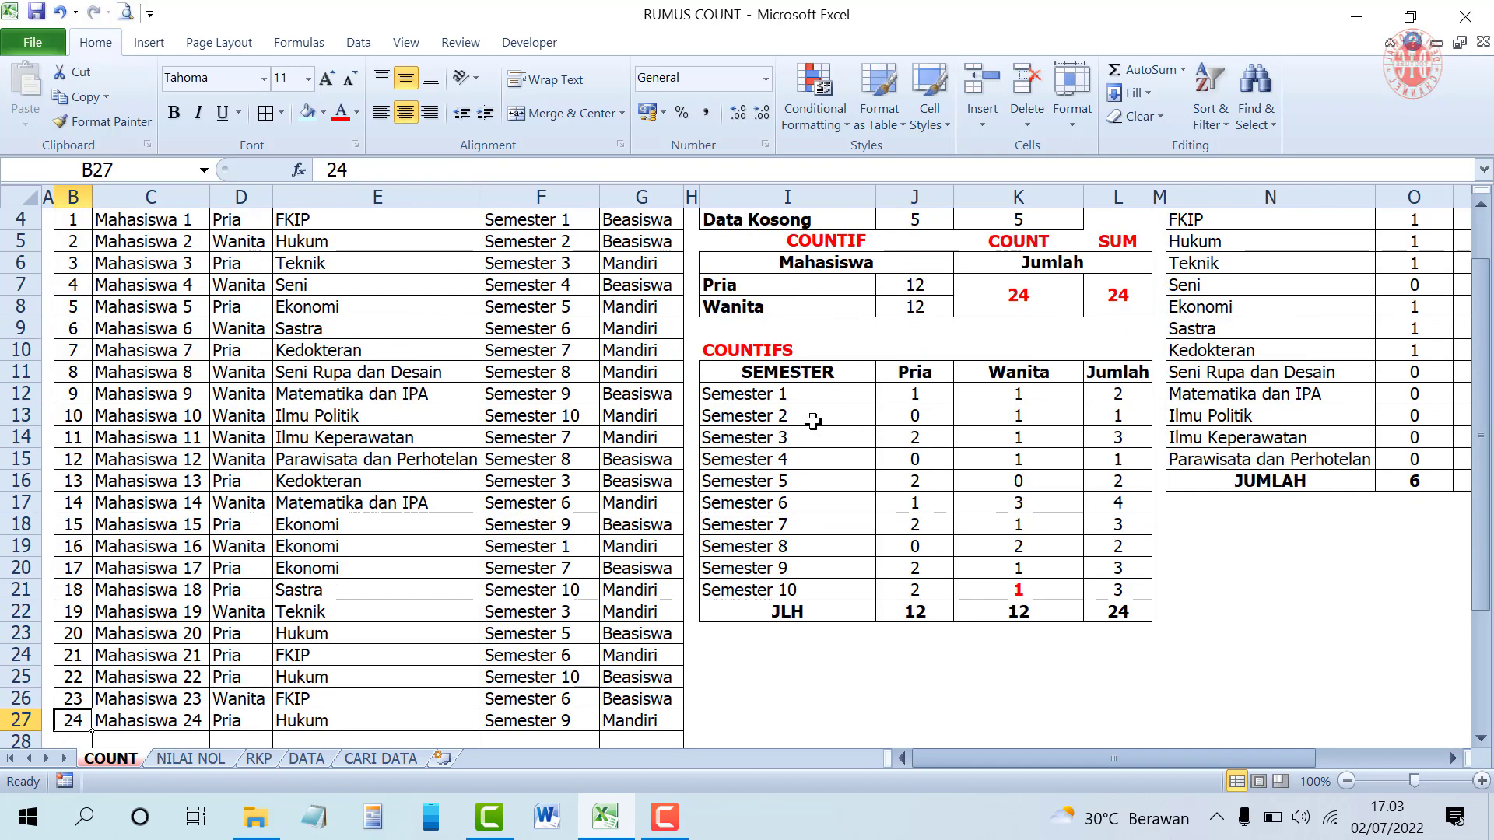
{"action": "left_click_drag", "start_coordinate": [920, 291], "coordinate": [1011, 294]}
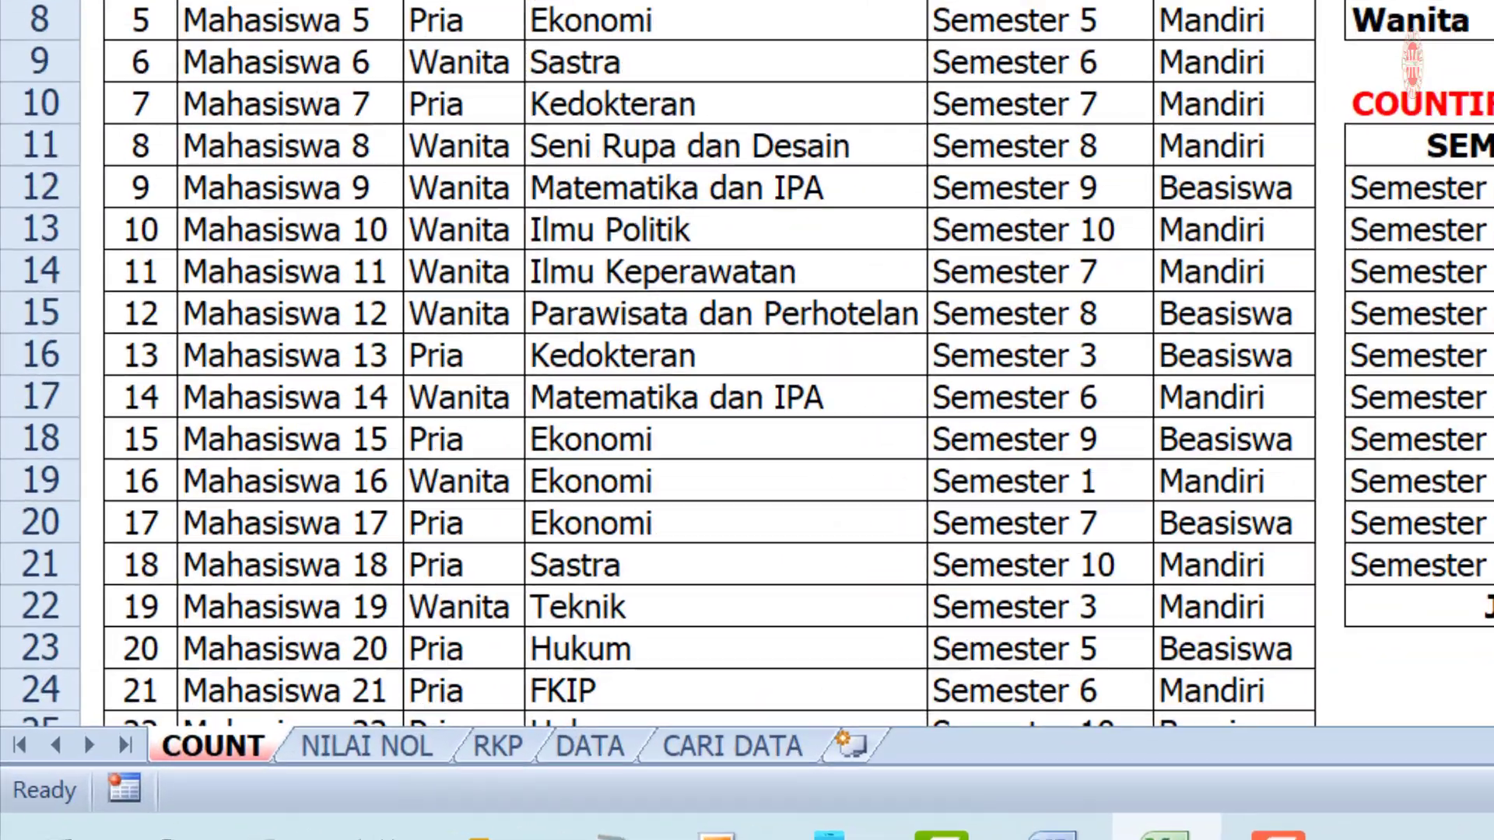
- Extend the NO. column from 24 in B27 down to B32 as a number series ending at 29
{"action": "scroll", "coordinate": [71, 655], "scroll_direction": "down", "scroll_amount": 2}
{"action": "left_click", "coordinate": [72, 655]}
{"action": "scroll", "coordinate": [145, 672], "scroll_direction": "down", "scroll_amount": 2}
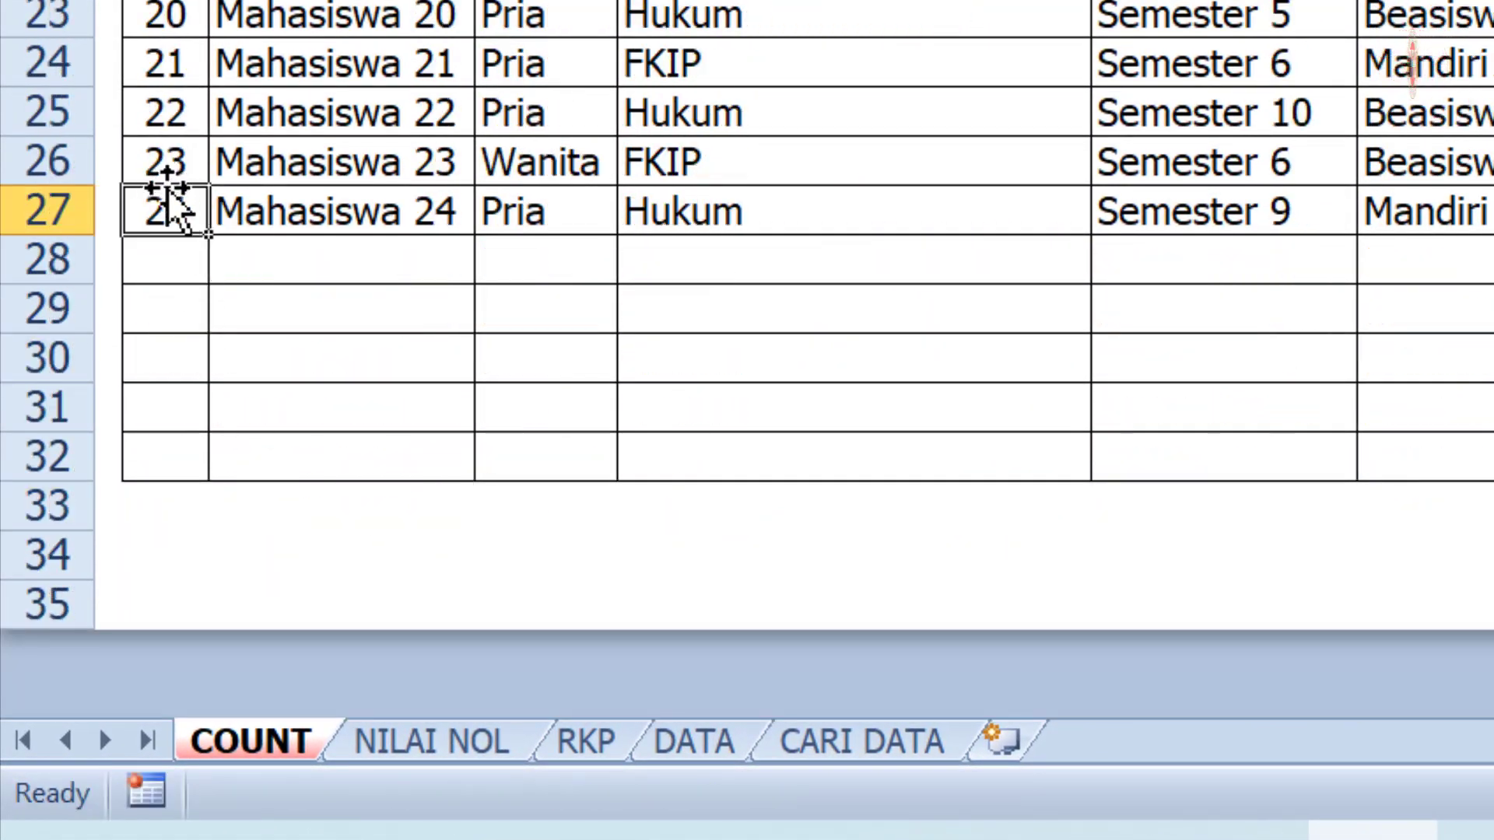
{"action": "left_click_drag", "start_coordinate": [210, 235], "coordinate": [215, 507]}
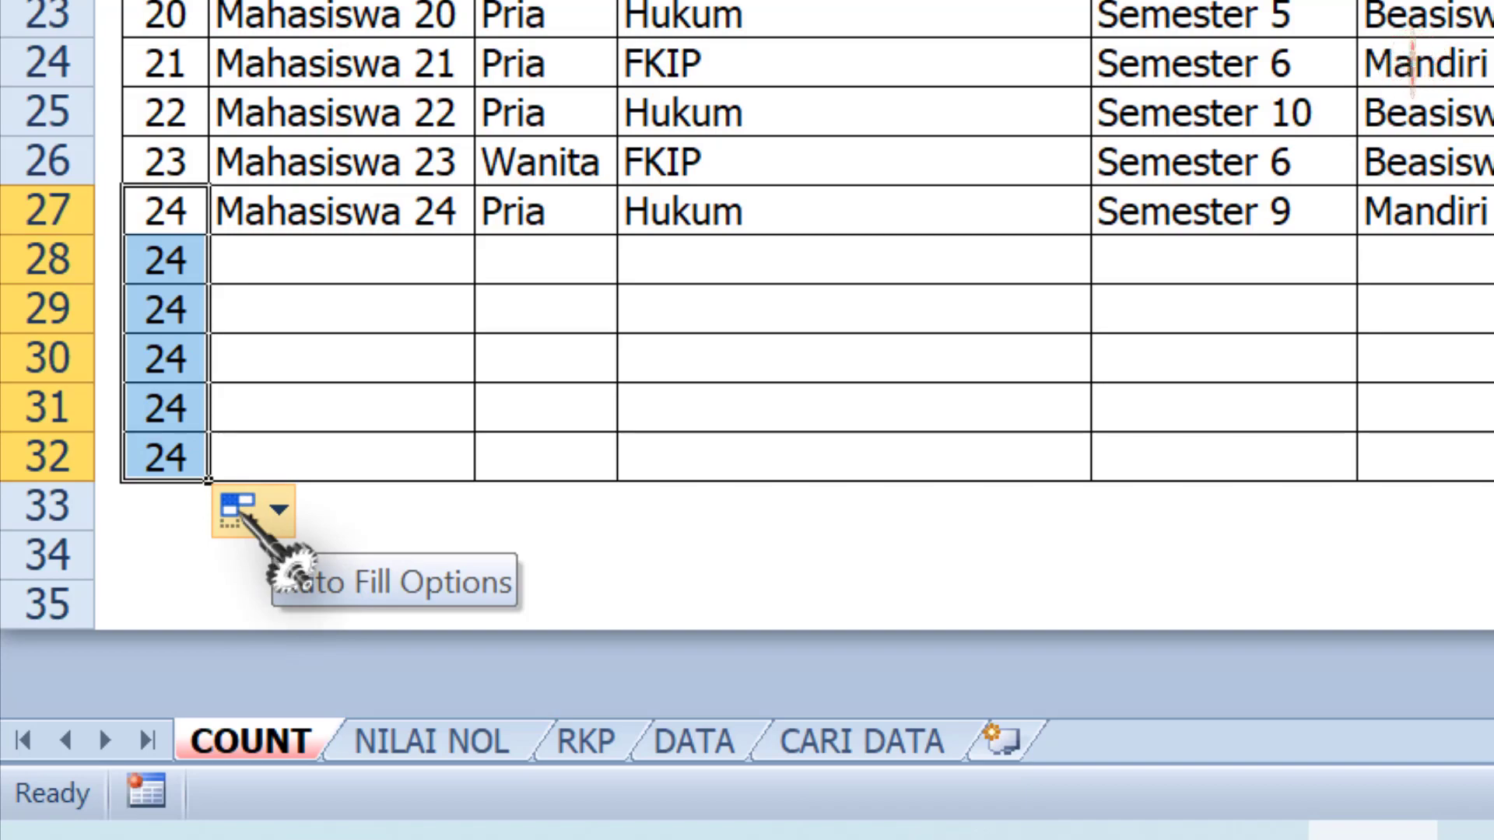
{"action": "left_click", "coordinate": [243, 515]}
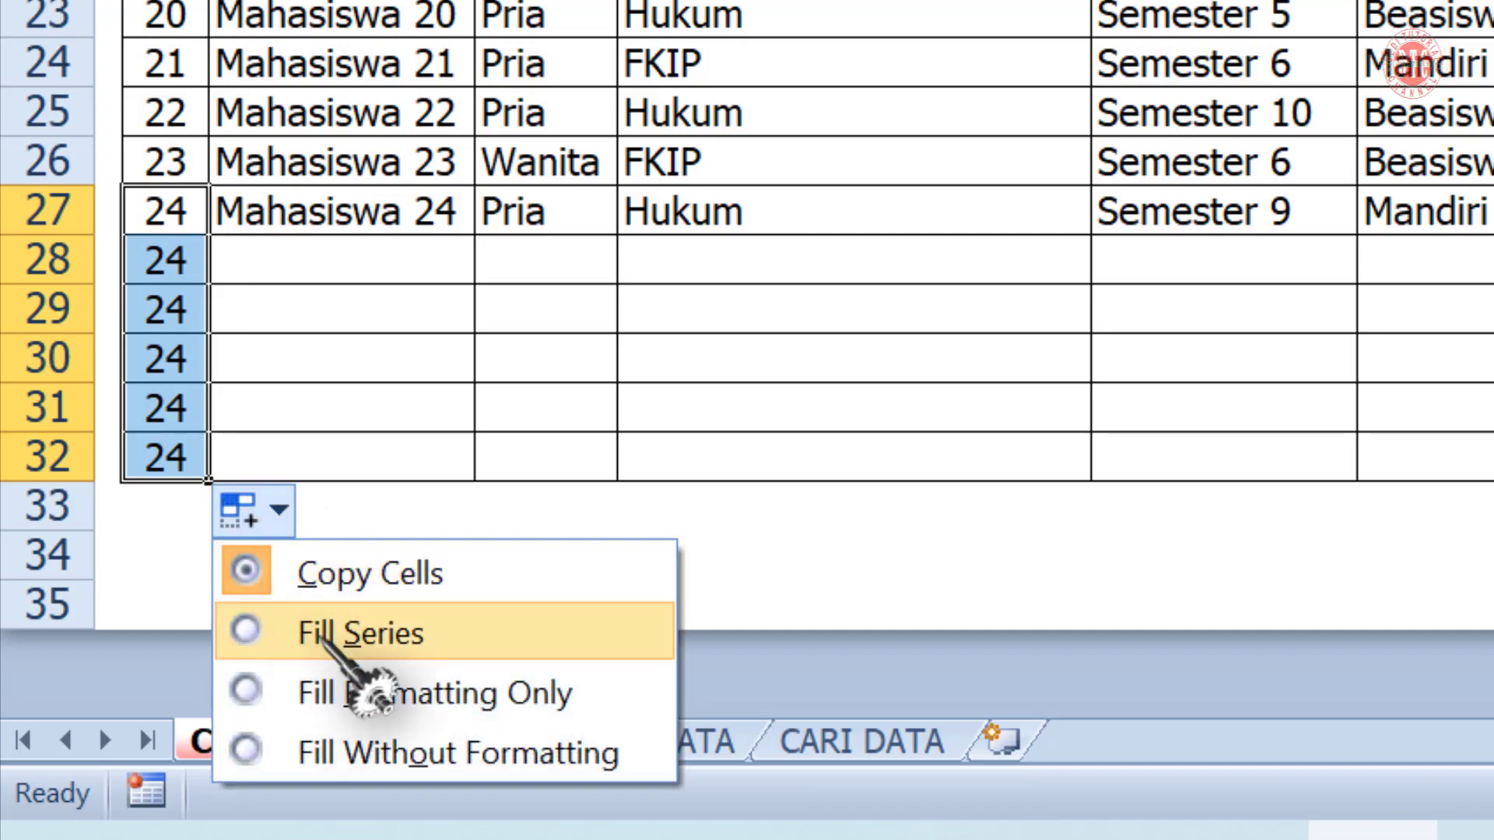
{"action": "left_click", "coordinate": [342, 636]}
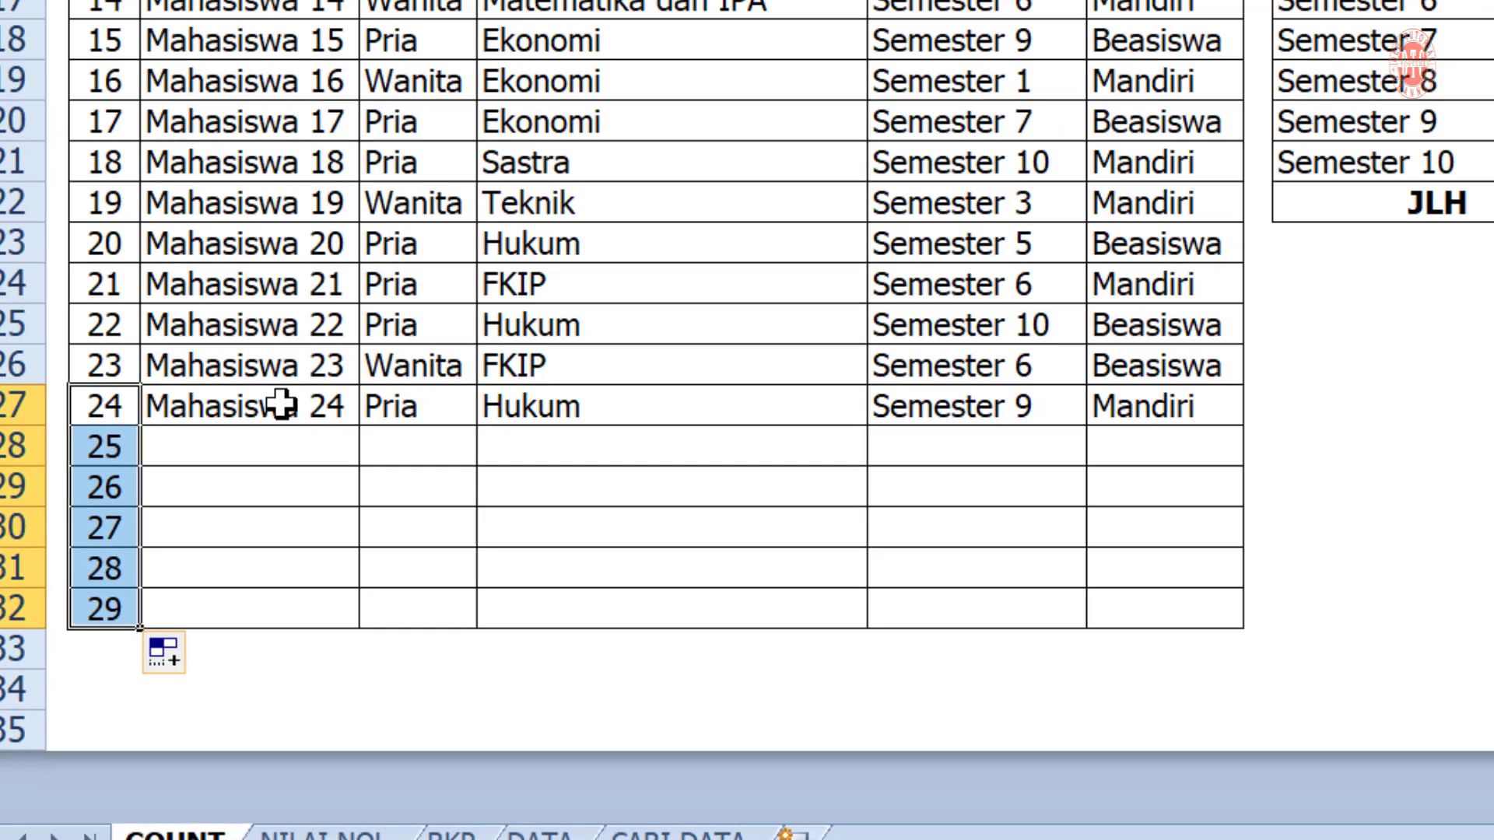
- Fill the NAMA column down to Mahasiswa 29 and repeat the Wanita/Pria pattern in the JK column through row 32
{"action": "left_click", "coordinate": [346, 221]}
{"action": "left_click_drag", "start_coordinate": [243, 622], "coordinate": [241, 765]}
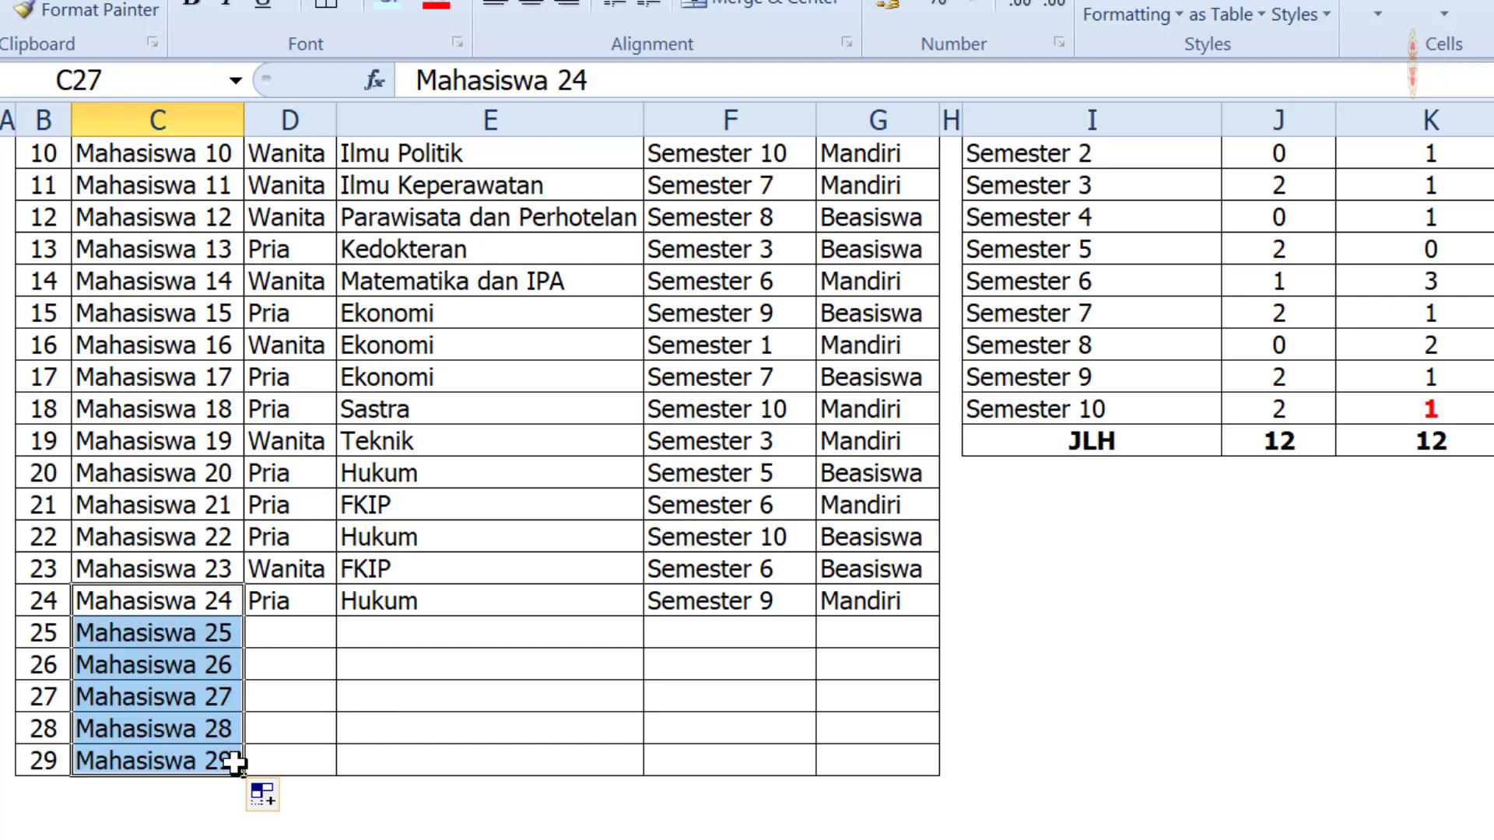
{"action": "left_click_drag", "start_coordinate": [300, 573], "coordinate": [327, 769]}
- Repeat the FKIP/Hukum pattern of E24:E27 down the FAKULTAS column to E32
{"action": "left_click", "coordinate": [420, 518]}
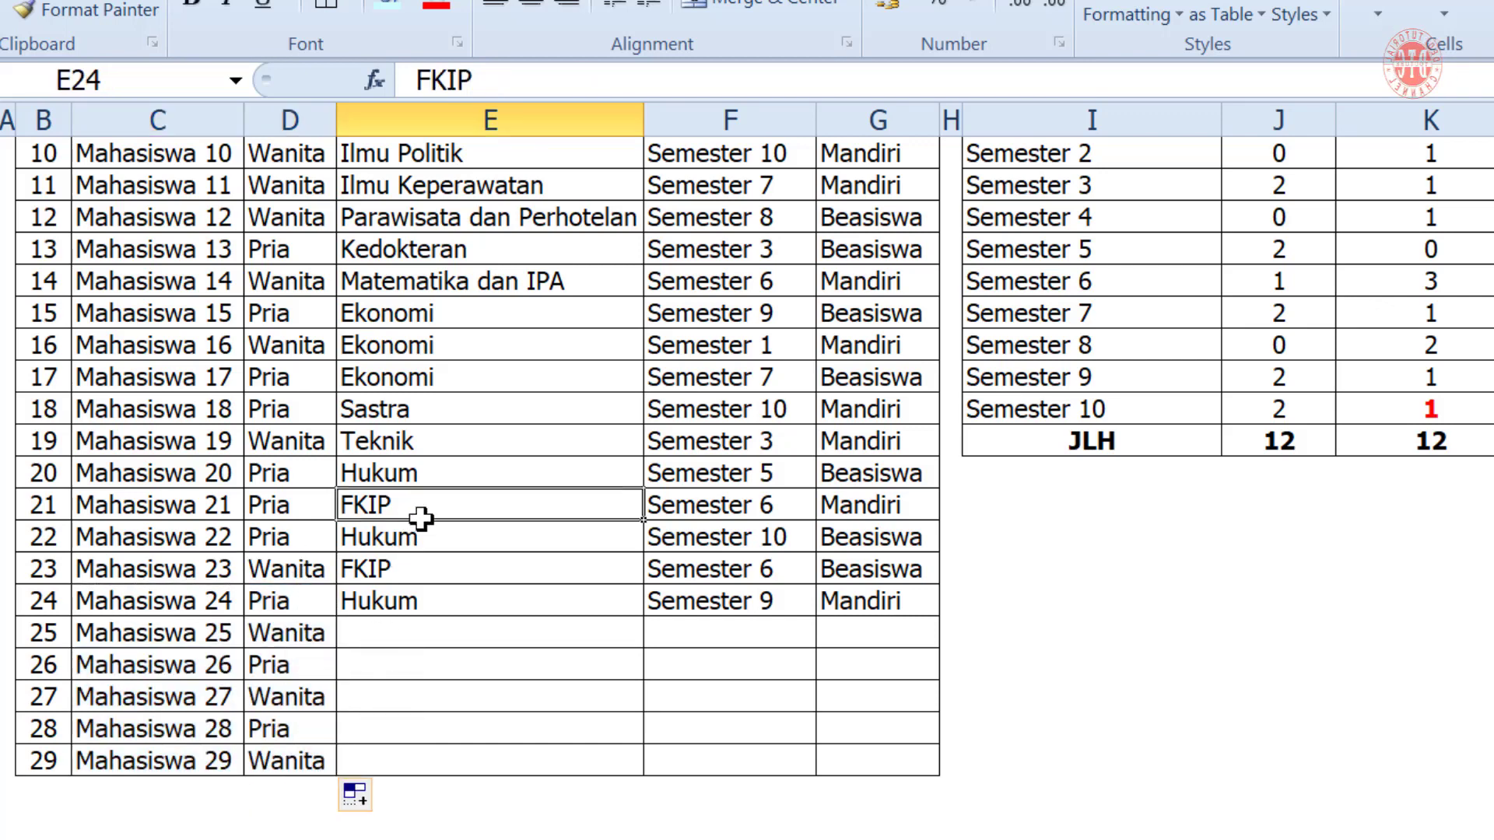
{"action": "left_click_drag", "start_coordinate": [420, 518], "coordinate": [465, 628]}
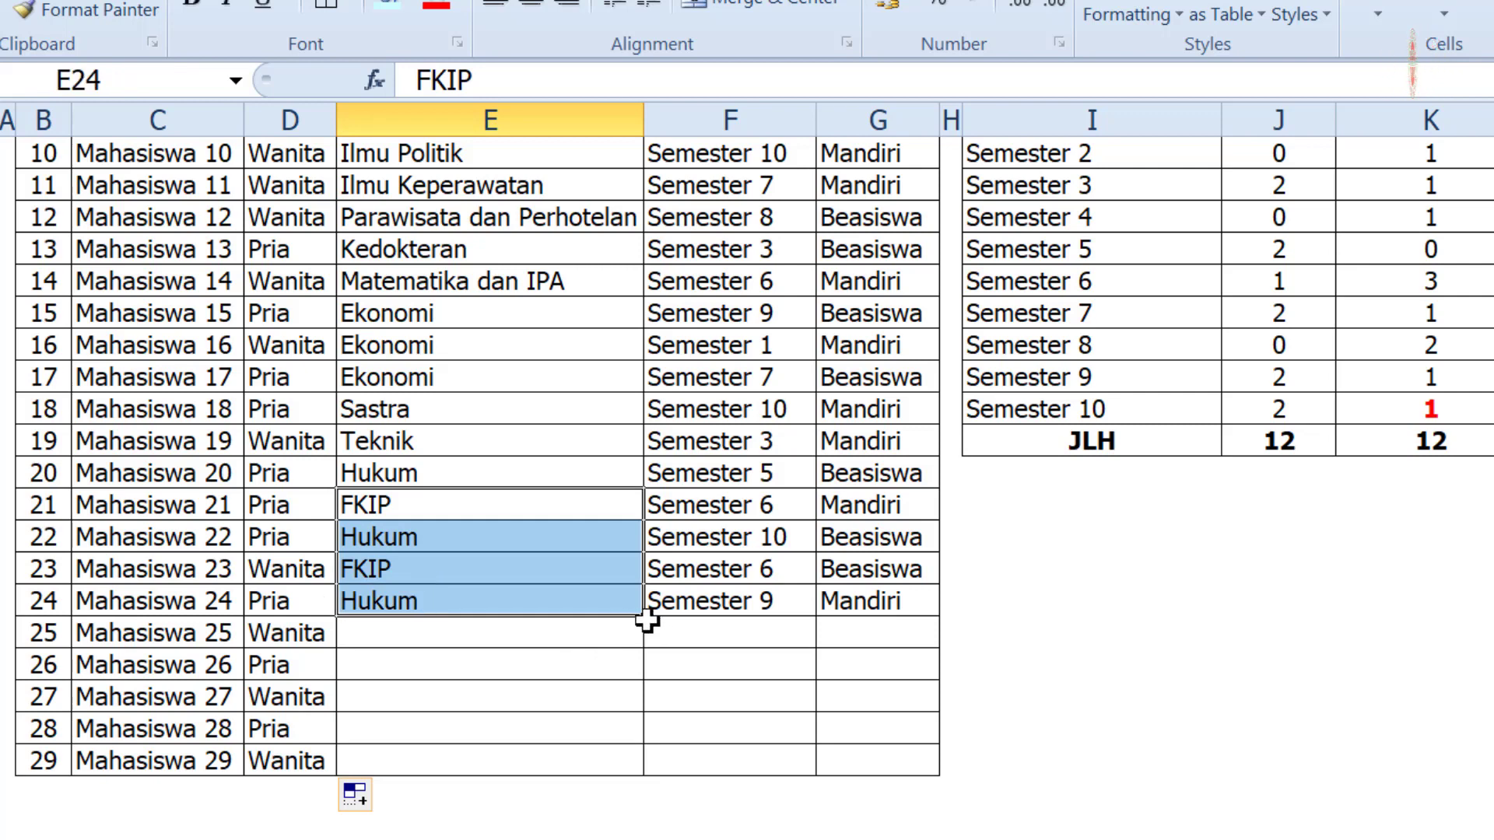
{"action": "left_click_drag", "start_coordinate": [641, 682], "coordinate": [635, 775]}
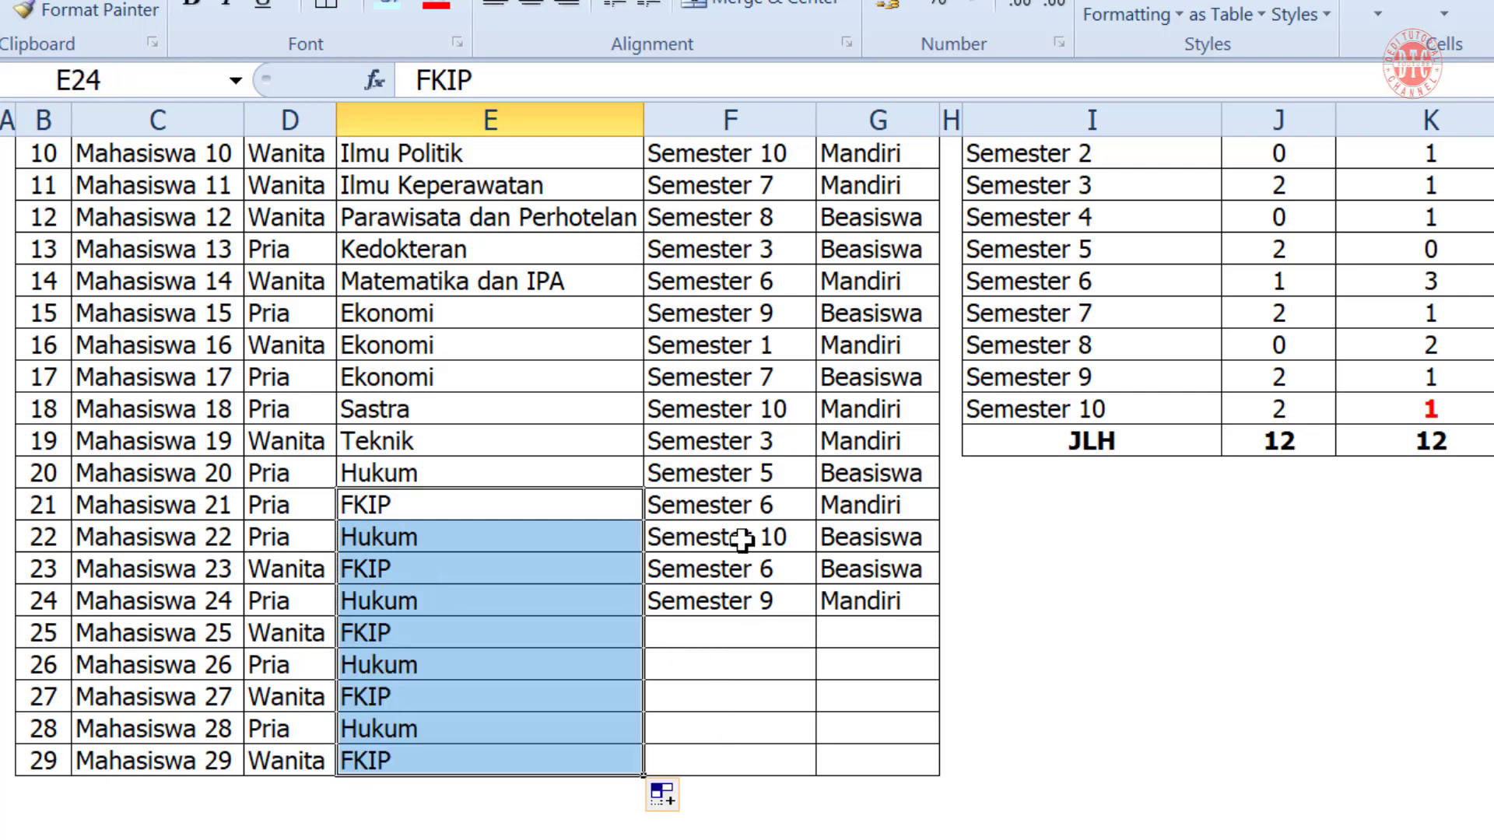
- Fill the SEMESTER column down to F32 from F25:F27 and the BIAYA column down to G32 from G23:G27
{"action": "left_click_drag", "start_coordinate": [744, 537], "coordinate": [751, 591]}
{"action": "left_click_drag", "start_coordinate": [819, 622], "coordinate": [809, 770]}
{"action": "left_click_drag", "start_coordinate": [818, 567], "coordinate": [855, 601]}
{"action": "left_click_drag", "start_coordinate": [869, 473], "coordinate": [947, 774]}
{"action": "left_click", "coordinate": [1141, 693]}
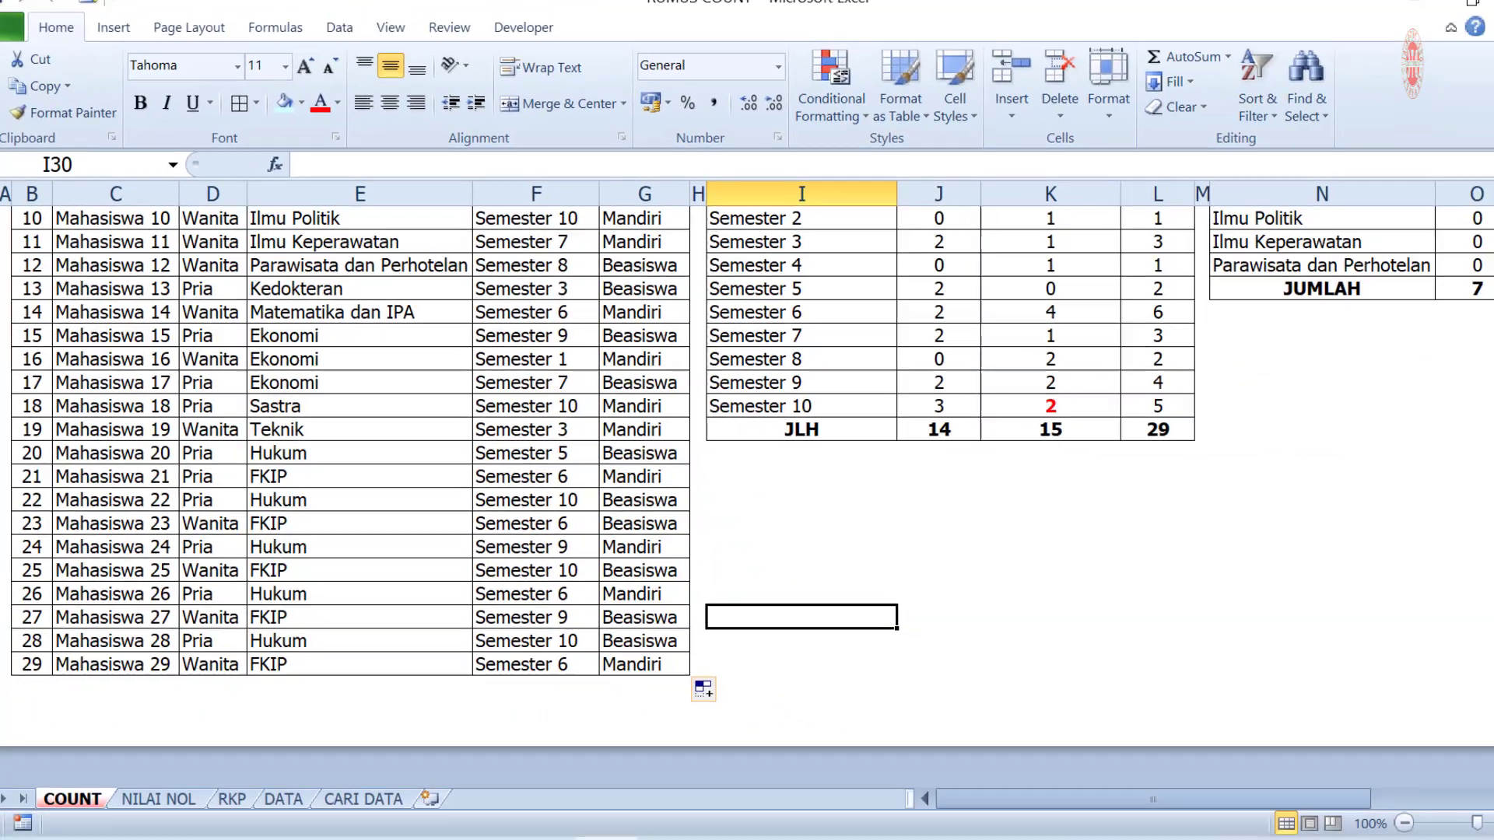
- Examine the recalculated counts and totals in the summary, semester and faculty tables alongside the extended student list
{"action": "scroll", "coordinate": [1020, 280], "scroll_direction": "up", "scroll_amount": 3}
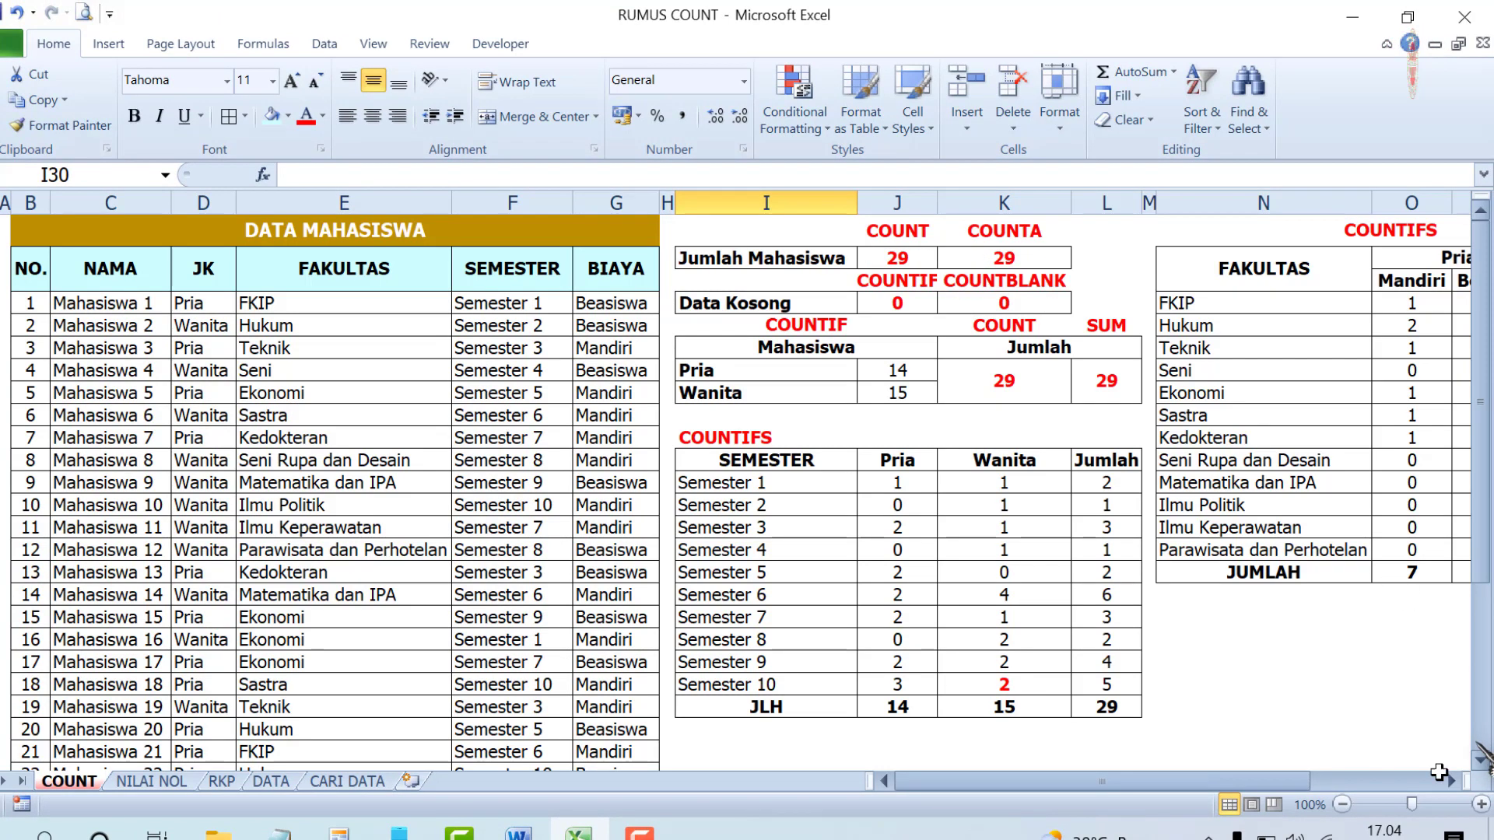
{"action": "left_click_drag", "start_coordinate": [1229, 779], "coordinate": [1303, 780]}
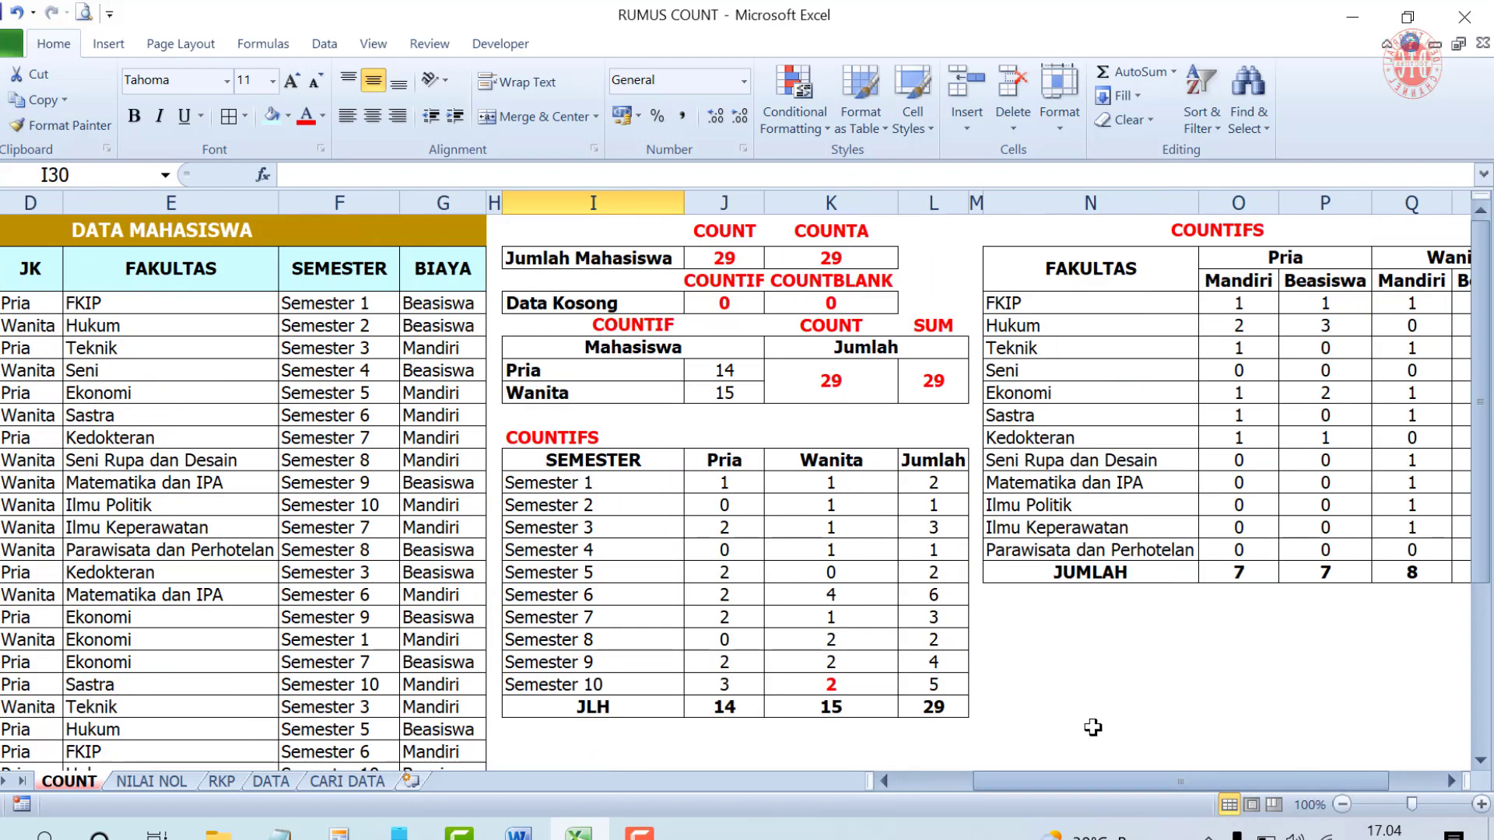
{"action": "left_click_drag", "start_coordinate": [1159, 782], "coordinate": [1280, 782]}
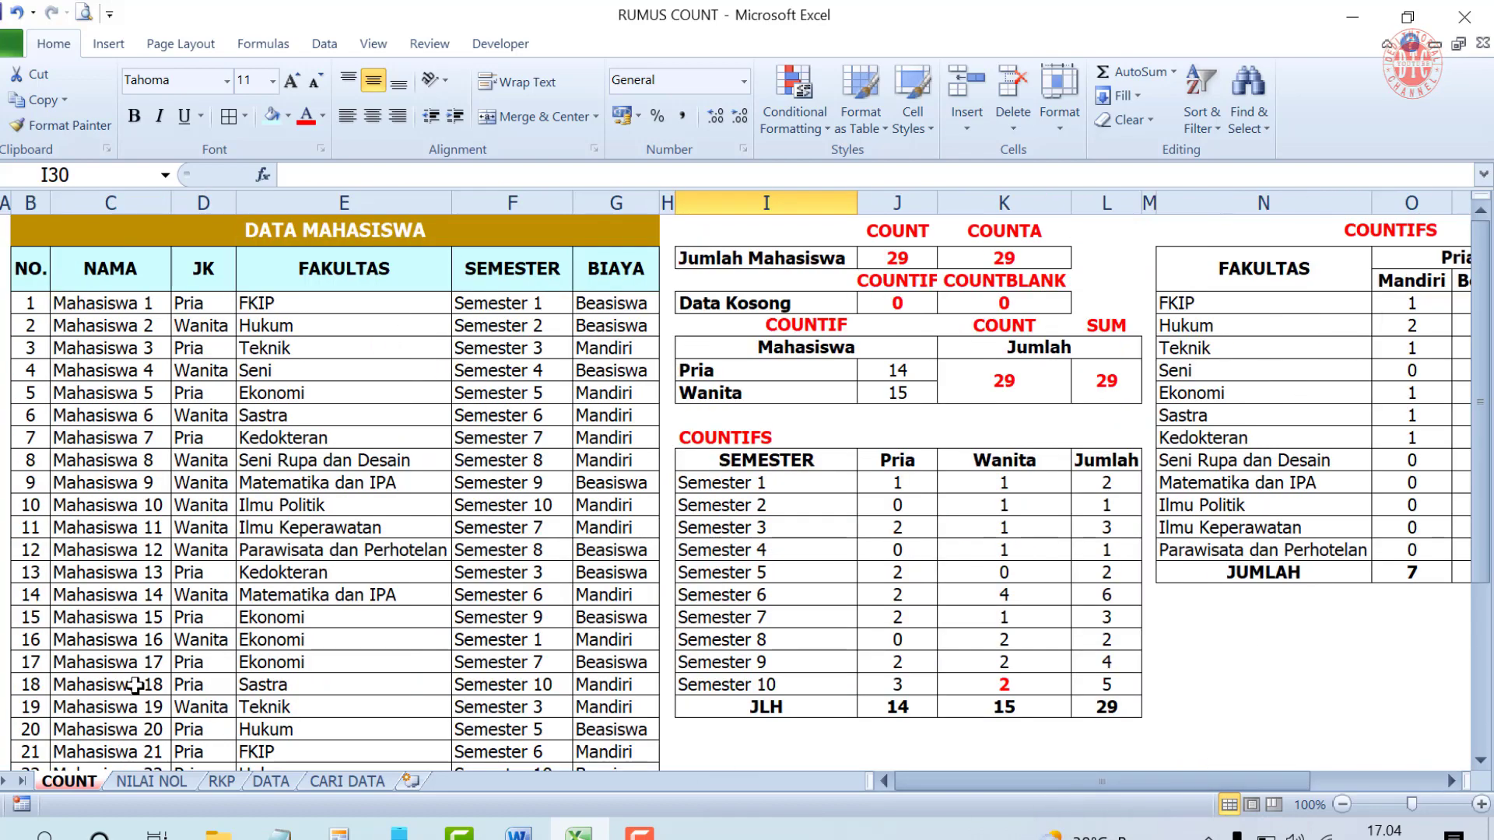
{"action": "scroll", "coordinate": [150, 707], "scroll_direction": "down", "scroll_amount": 5}
{"action": "scroll", "coordinate": [1213, 663], "scroll_direction": "up", "scroll_amount": 5}
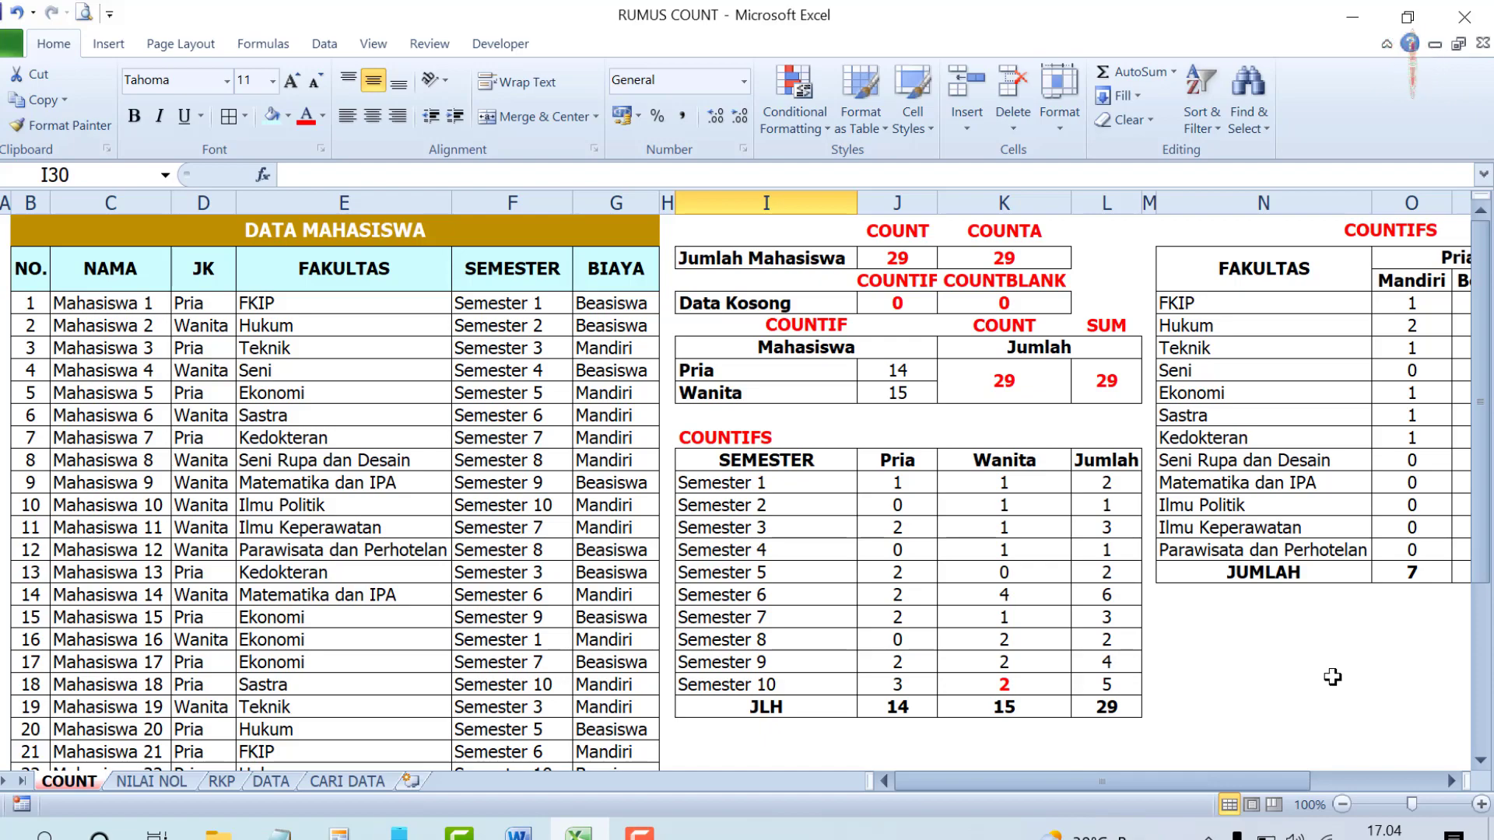
{"action": "left_click_drag", "start_coordinate": [1237, 781], "coordinate": [1416, 778]}
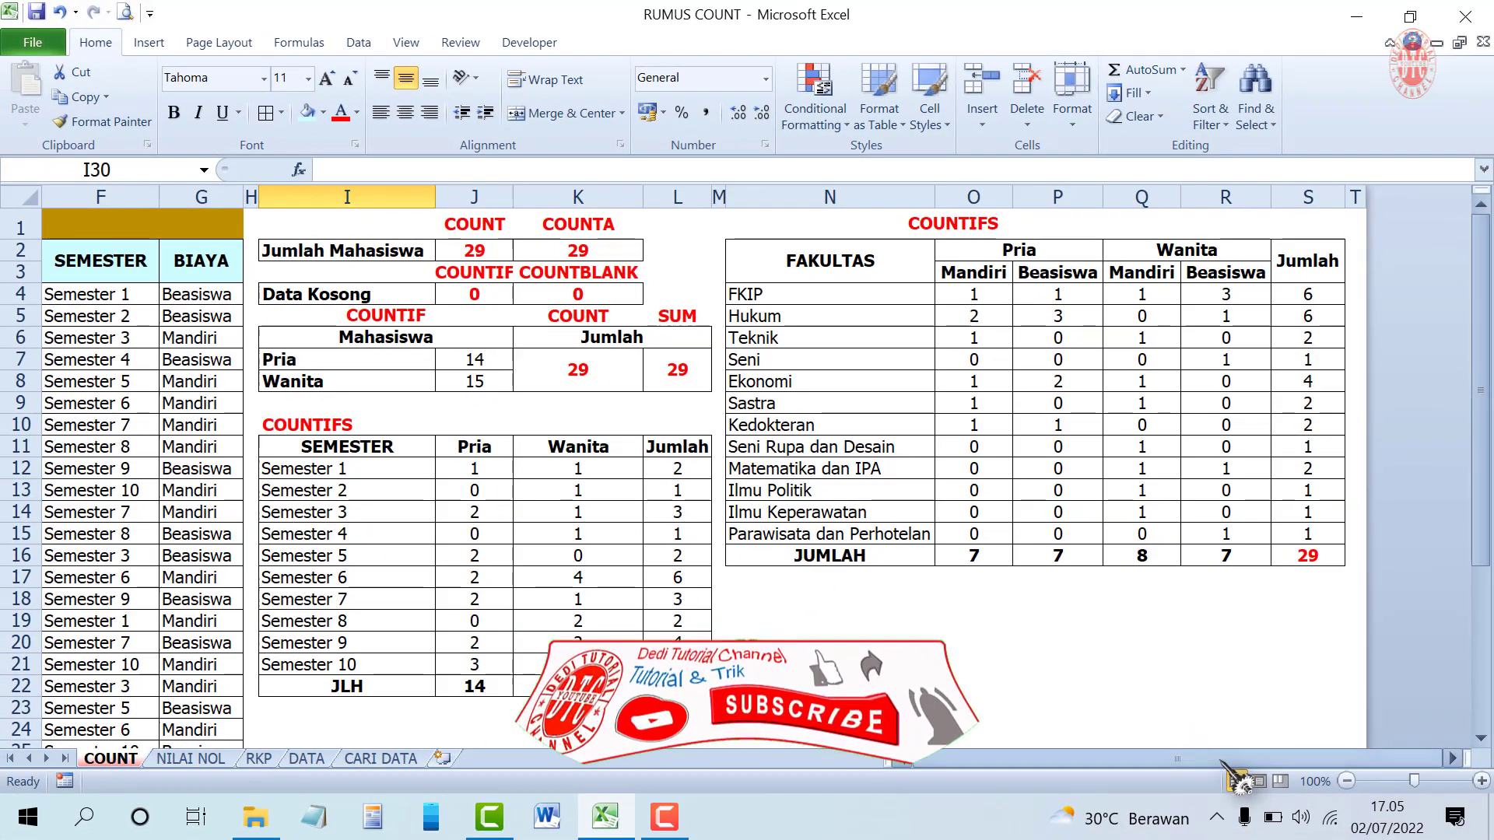
{"action": "left_click_drag", "start_coordinate": [1225, 767], "coordinate": [1410, 753]}
{"action": "left_click_drag", "start_coordinate": [1175, 759], "coordinate": [1111, 759]}
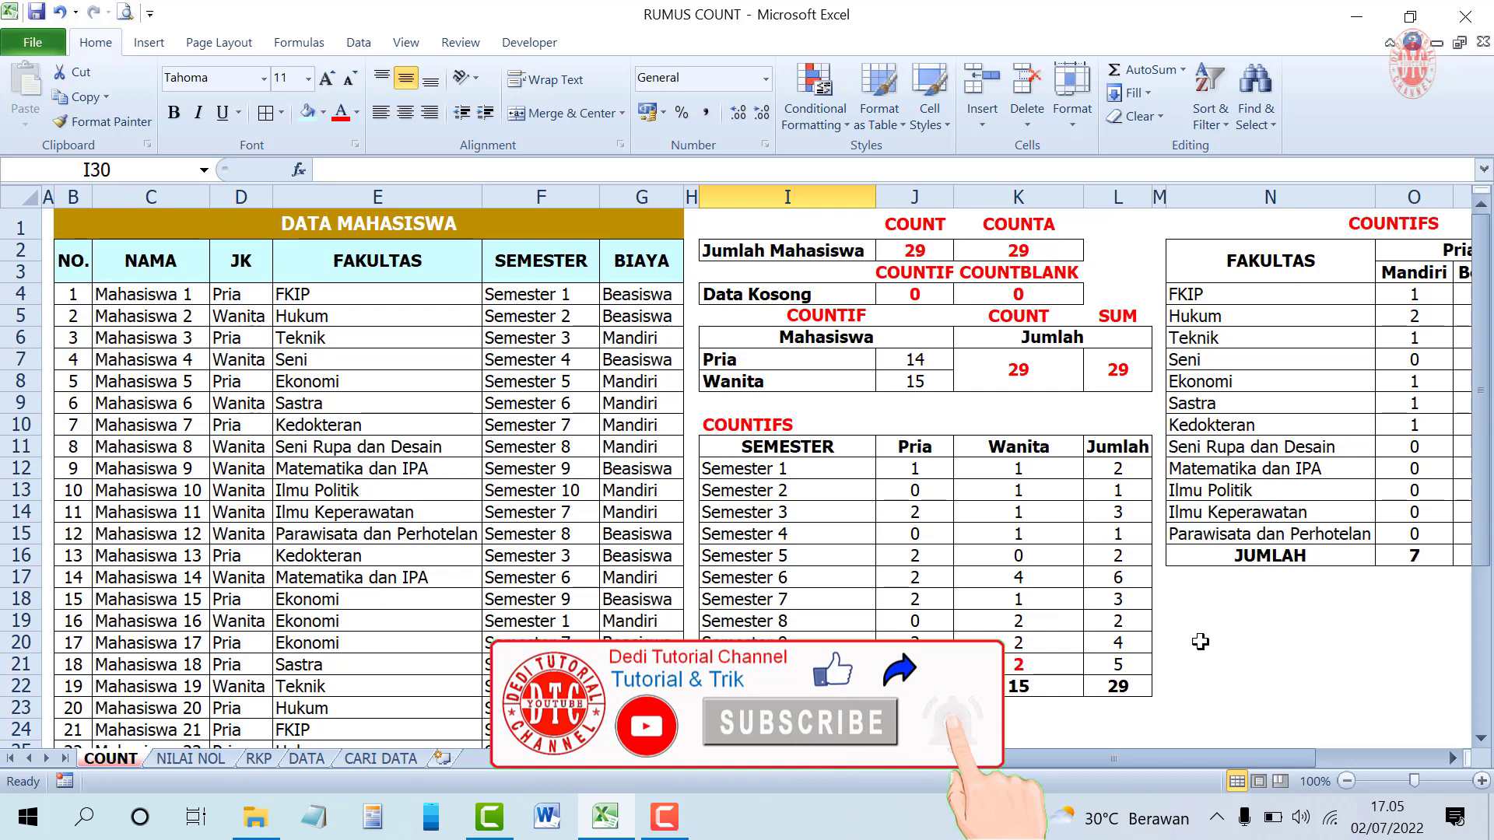
{"action": "left_click_drag", "start_coordinate": [1142, 760], "coordinate": [1206, 759]}
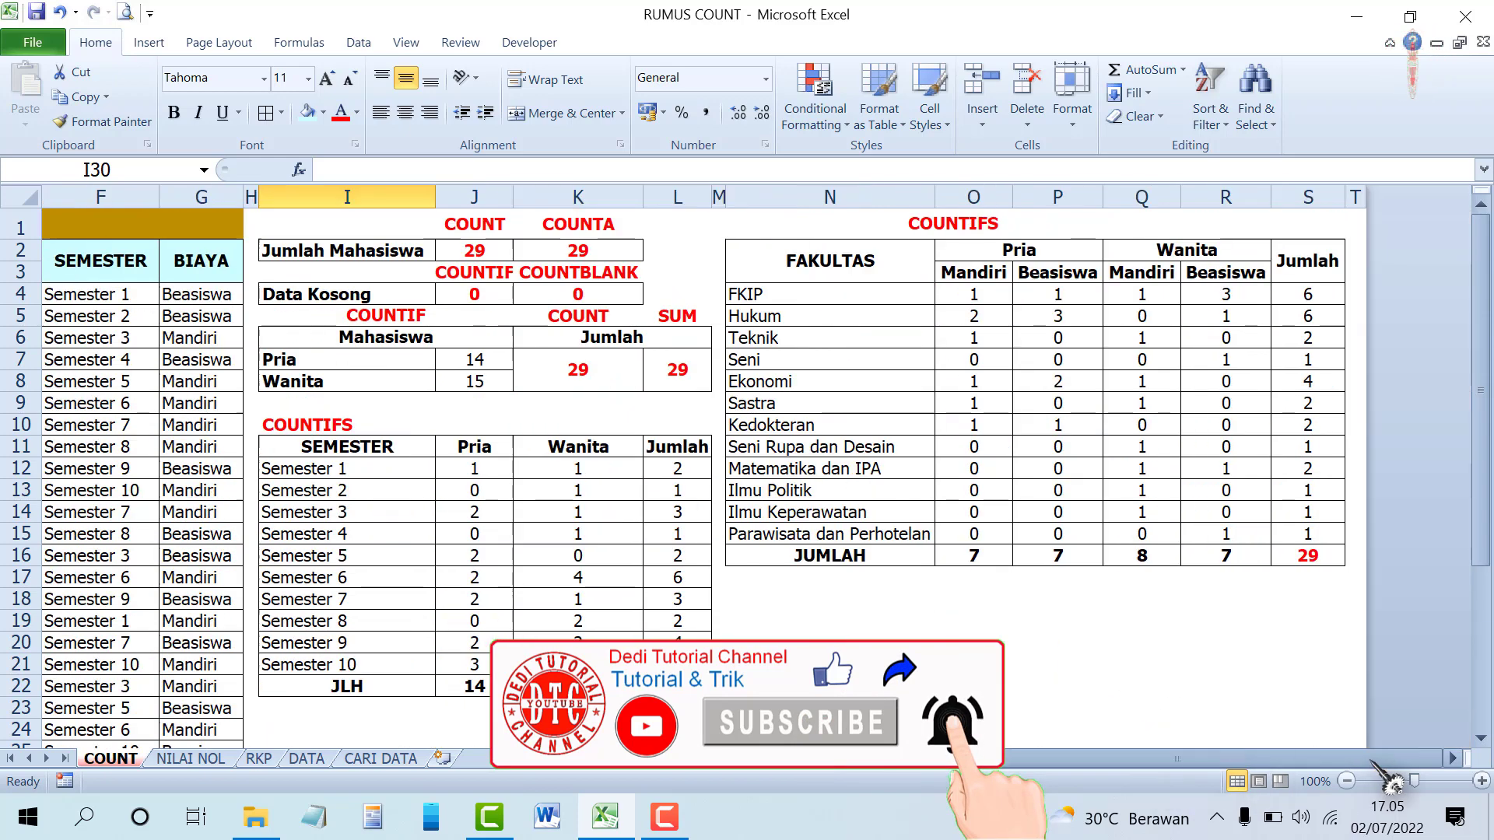